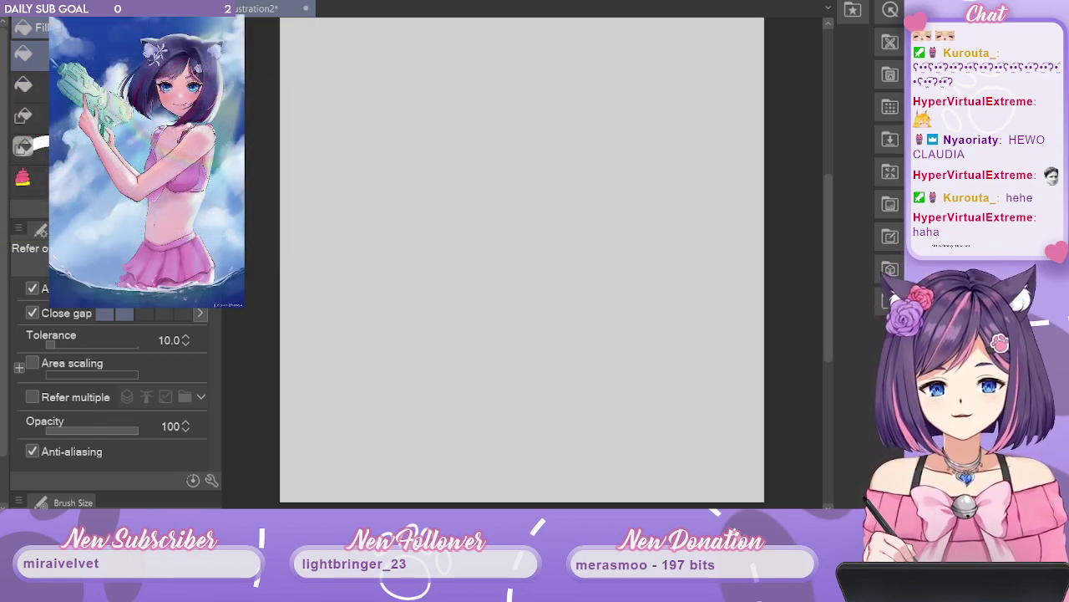
left_click_drag(825, 251, 825, 256)
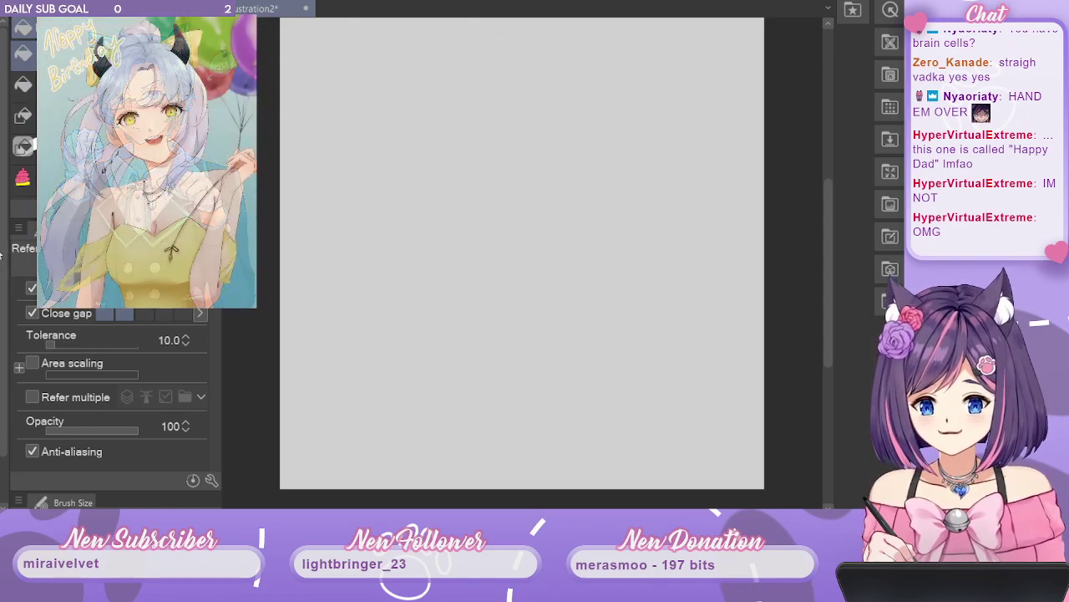
left_click(1, 224)
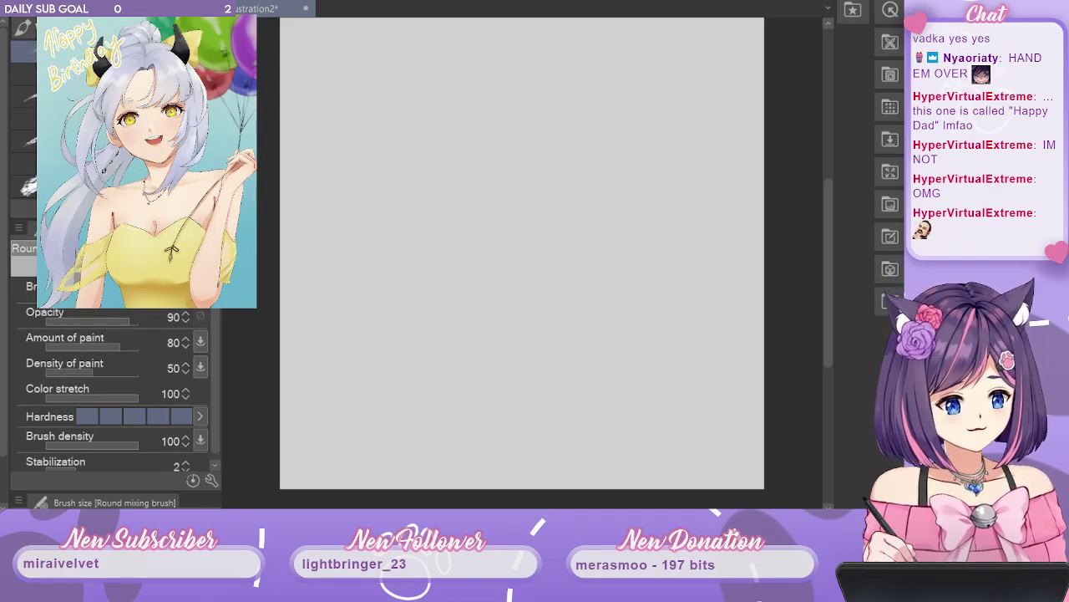
left_click_drag(826, 303, 828, 286)
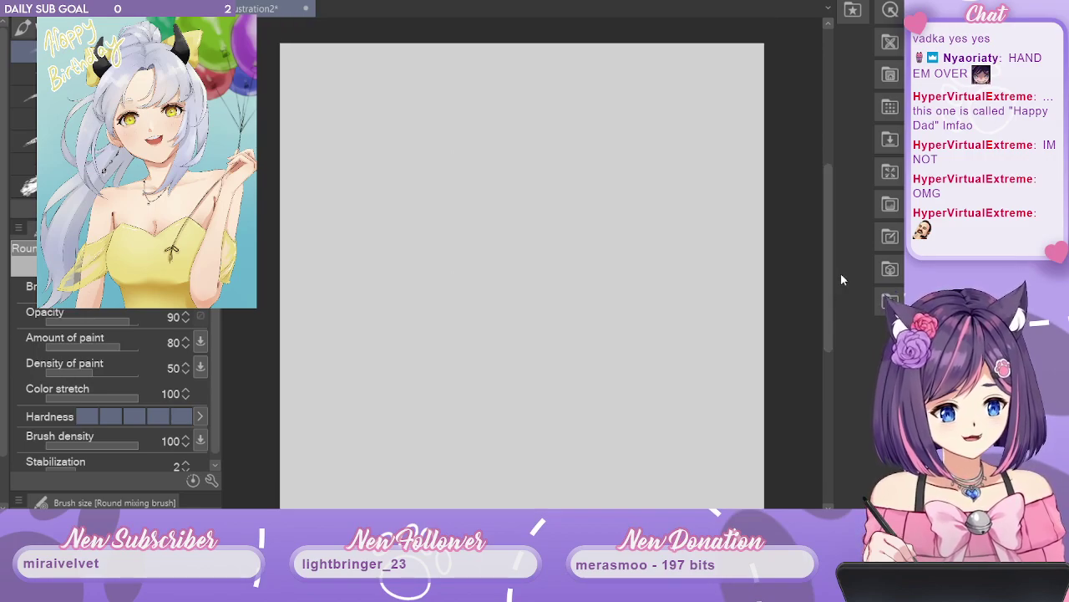
left_click_drag(403, 223, 410, 256)
mouse_move(383, 236)
left_mouse_down()
mouse_move(415, 209)
mouse_move(420, 223)
left_mouse_up()
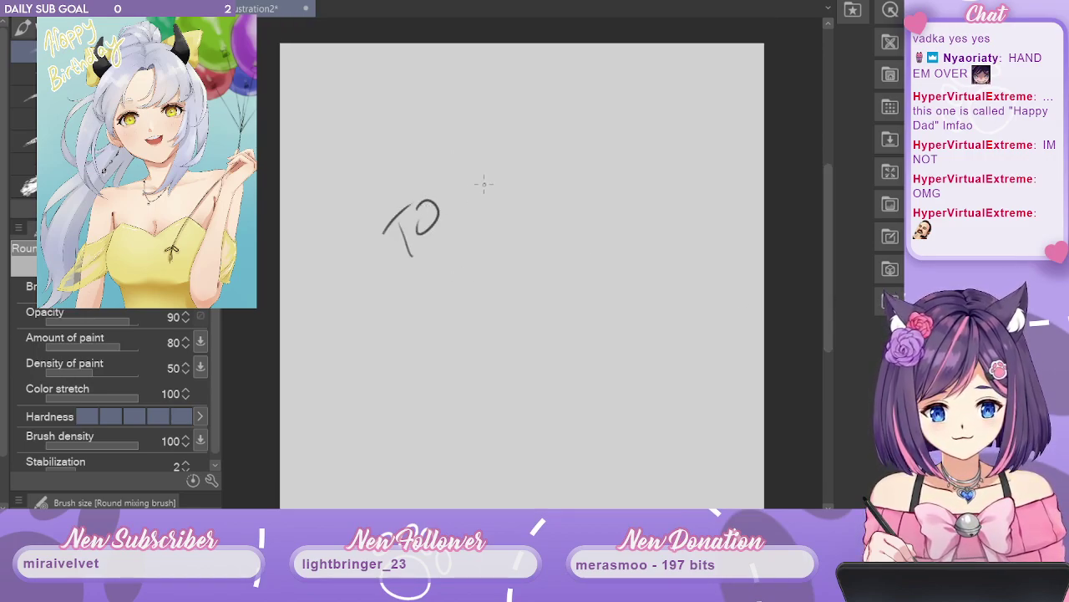
left_click_drag(493, 163, 485, 193)
left_click_drag(494, 165, 486, 196)
left_click_drag(526, 159, 521, 189)
left_click_drag(553, 149, 548, 177)
key("ctrl+z")
key("ctrl+z")
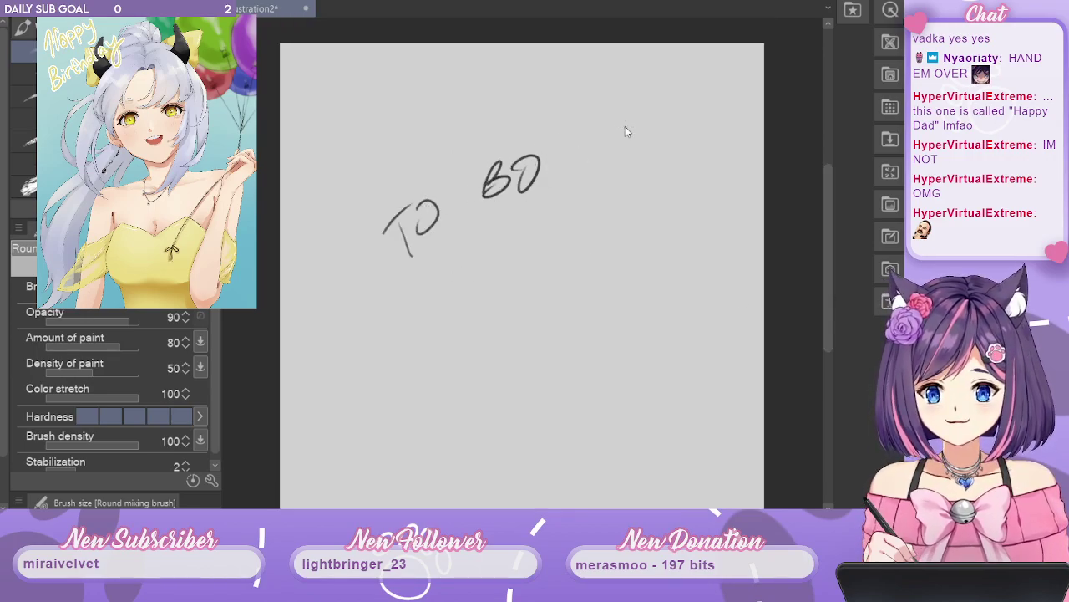
key("ctrl+z")
key("ctrl+z")
key("ctrl+z")
key("ctrl+z")
key("ctrl+z")
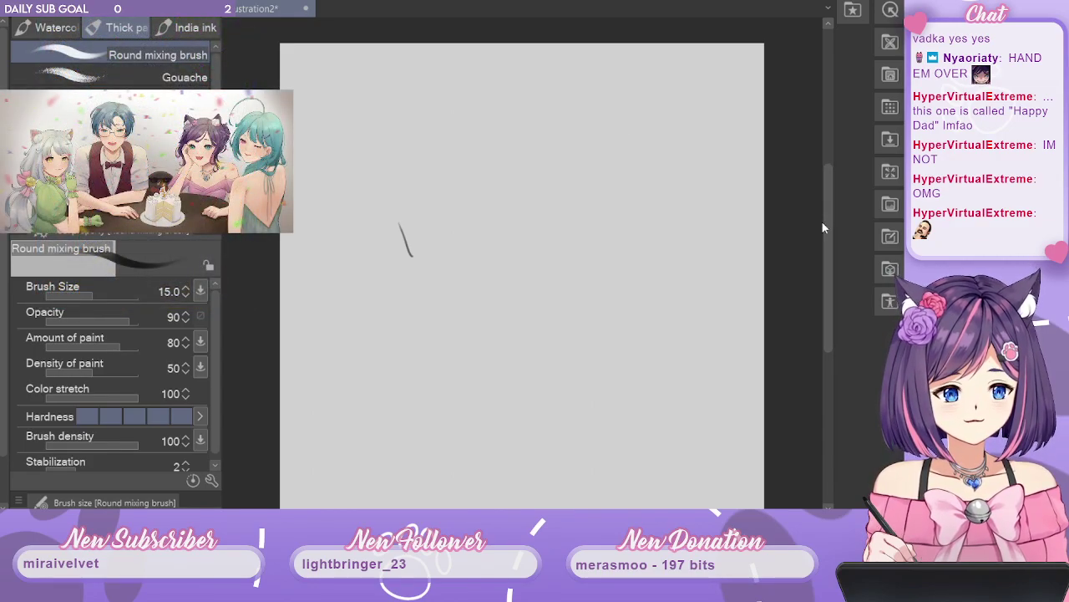
key("ctrl+z")
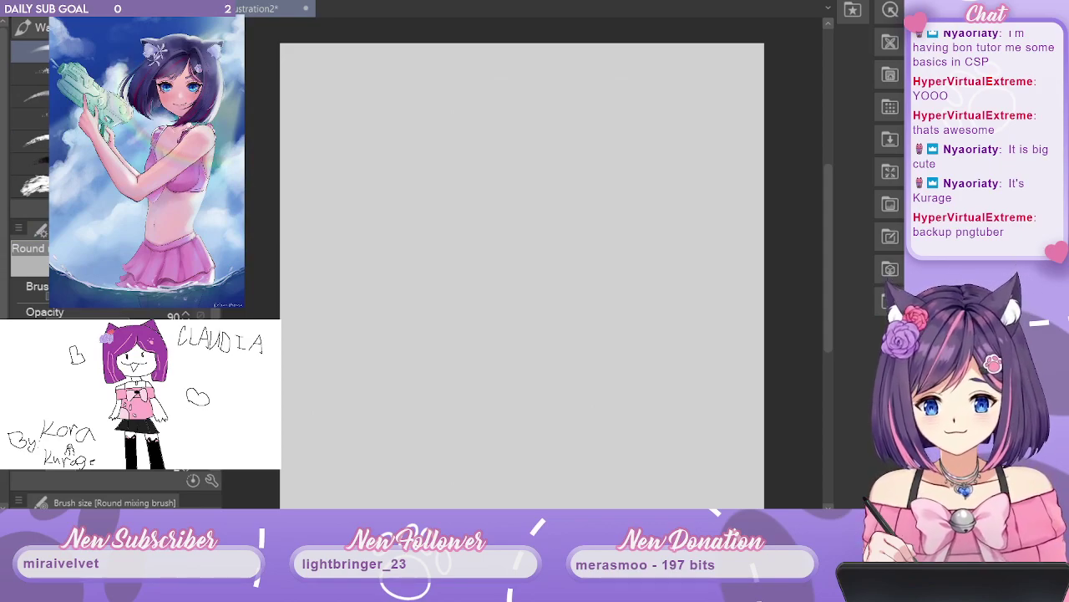
Choose the CHOJO PEN from the India ink brushes for sketching.
left_click(29, 158)
scroll(29, 88, "down", 1)
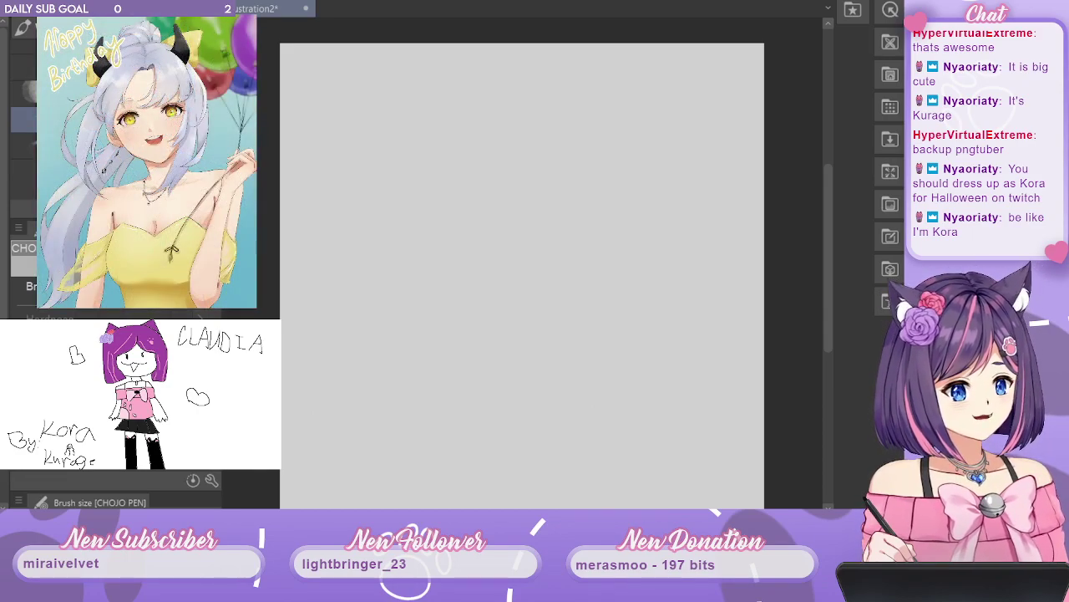
left_click_drag(828, 212, 828, 210)
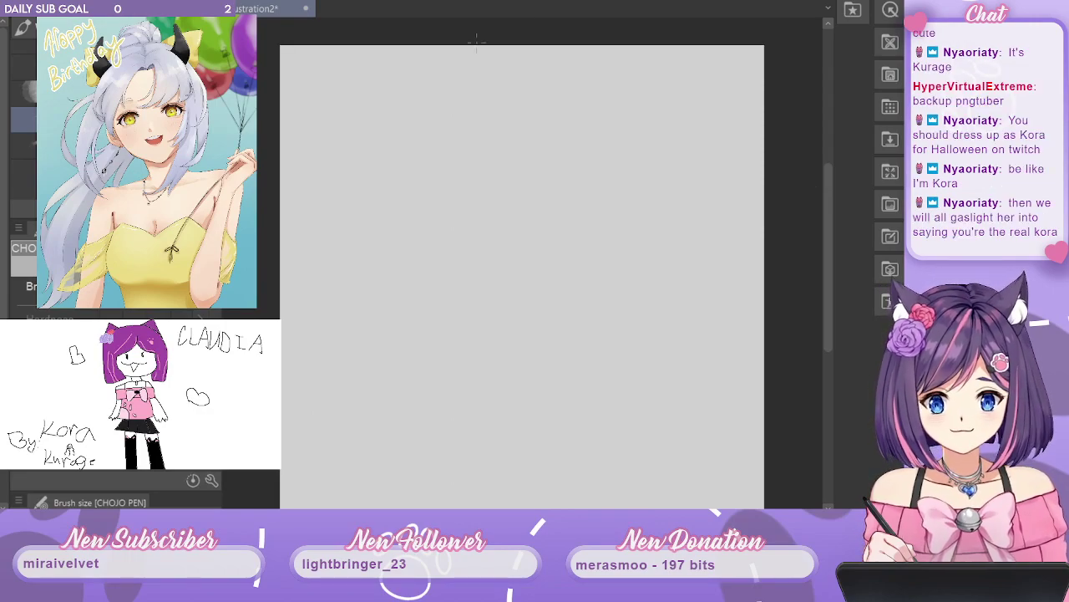
left_click_drag(488, 123, 473, 208)
key("ctrl+z")
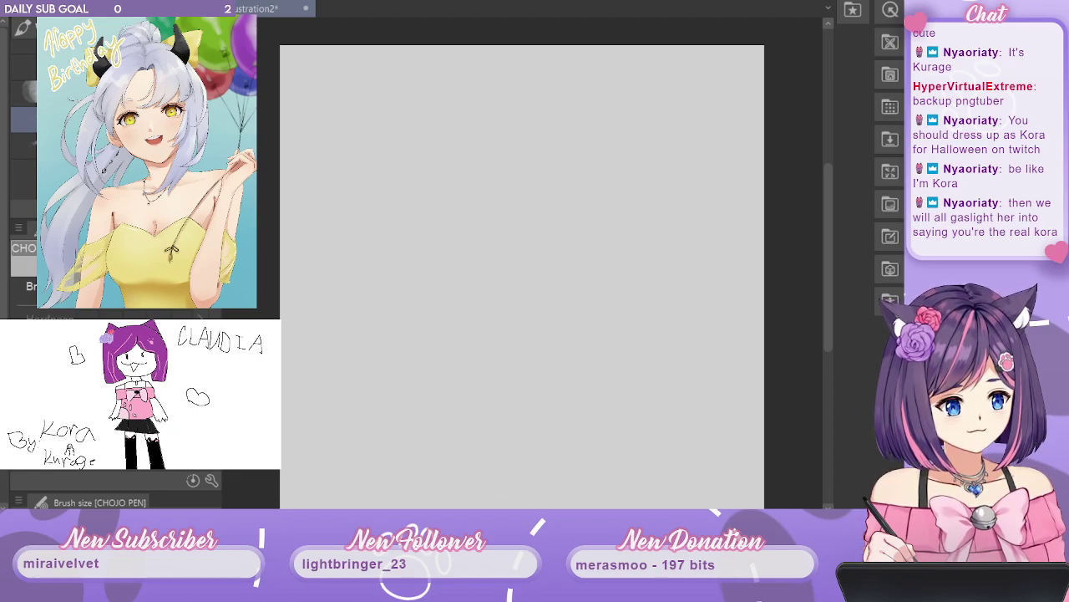
left_click_drag(526, 121, 442, 162)
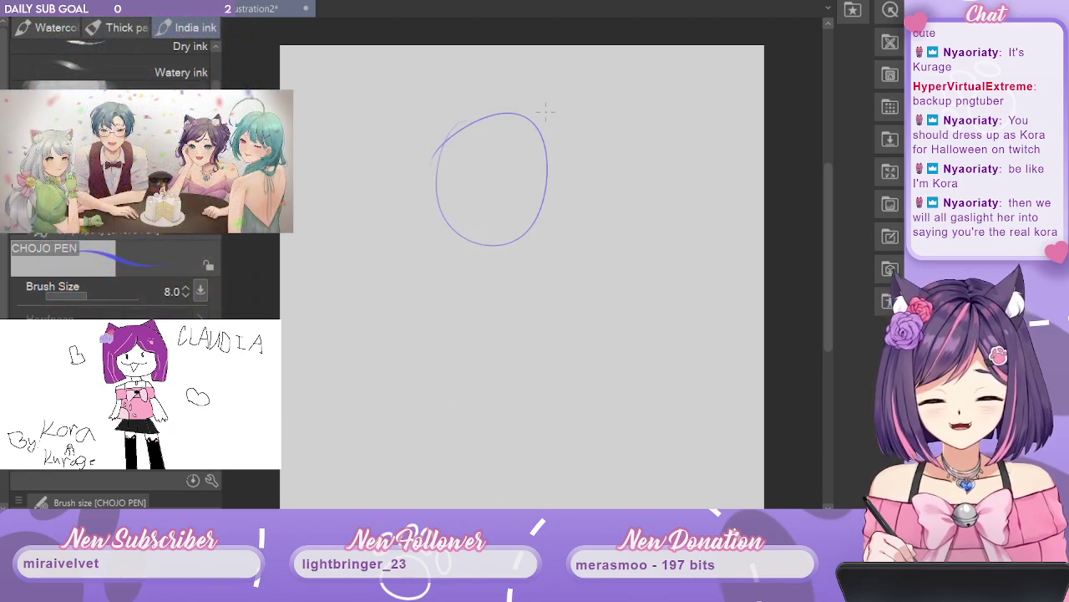
key("ctrl+z")
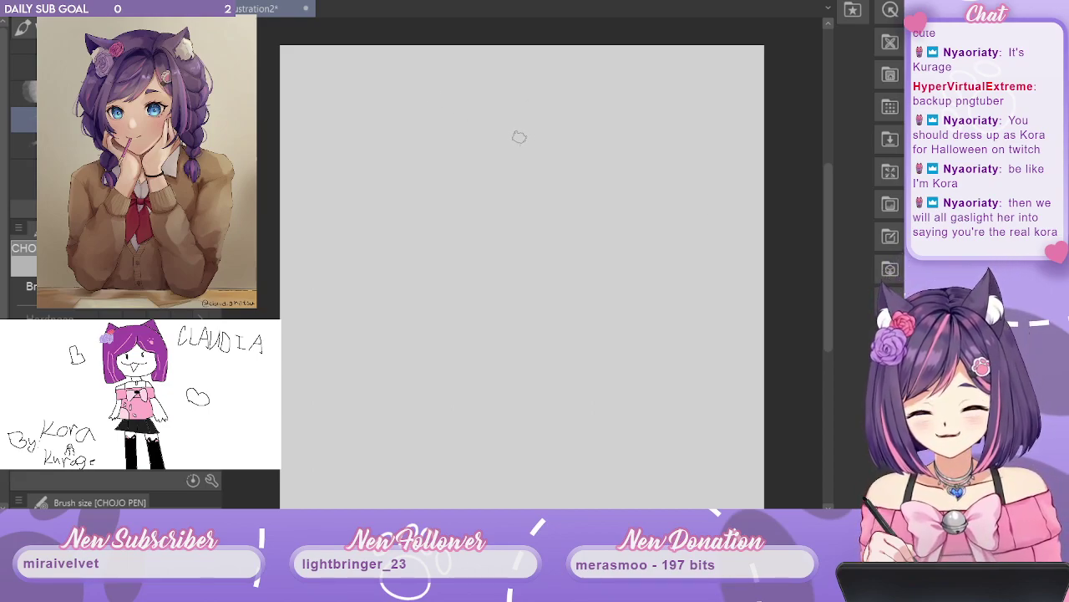
mouse_move(522, 116)
left_mouse_down()
mouse_move(569, 212)
mouse_move(504, 101)
left_mouse_up()
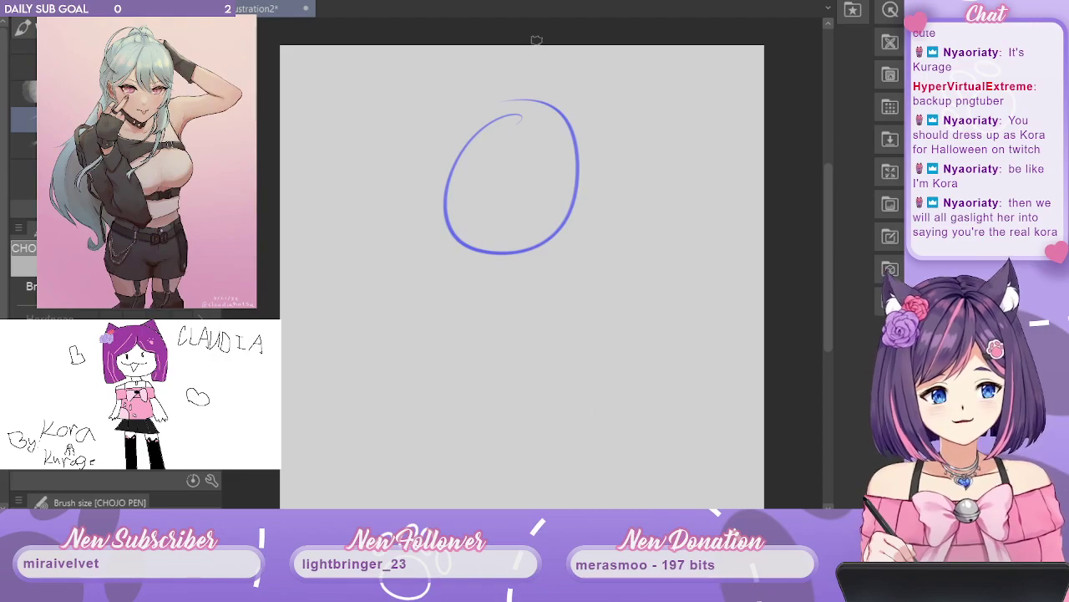
key("ctrl+z")
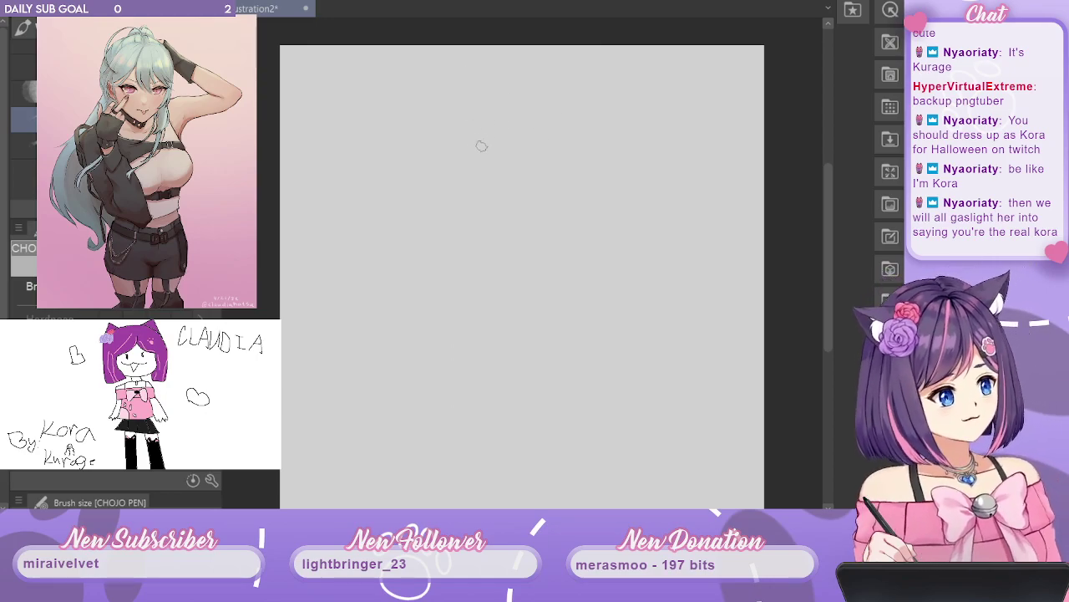
Sketch a loose blue circle for the head in the upper canvas and add a vertical centre line for the face.
mouse_move(455, 122)
left_mouse_down()
mouse_move(431, 174)
mouse_move(447, 218)
left_mouse_up()
mouse_move(468, 112)
left_mouse_down()
mouse_move(459, 230)
mouse_move(518, 114)
mouse_move(465, 237)
mouse_move(549, 108)
left_mouse_up()
mouse_move(526, 92)
left_mouse_down()
mouse_move(485, 247)
mouse_move(543, 105)
mouse_move(593, 168)
mouse_move(476, 266)
mouse_move(576, 106)
mouse_move(486, 98)
mouse_move(576, 244)
mouse_move(495, 251)
left_mouse_up()
left_click_drag(496, 112, 492, 309)
left_click_drag(487, 140, 488, 301)
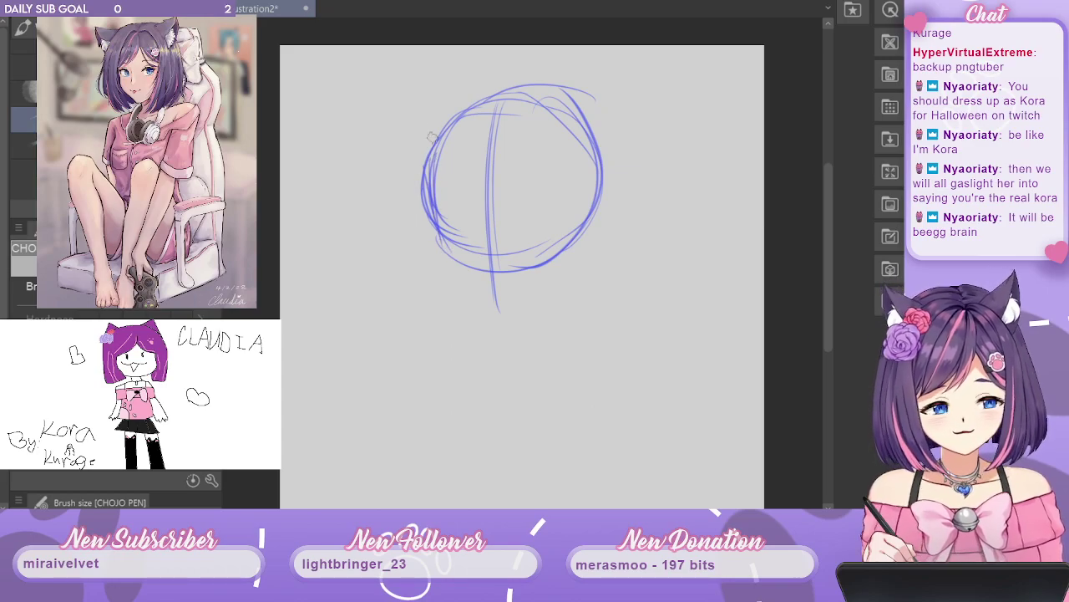
Sketch the cheek and jawline below the head circle, tapering both sides to a pointed chin.
left_click_drag(431, 175, 449, 274)
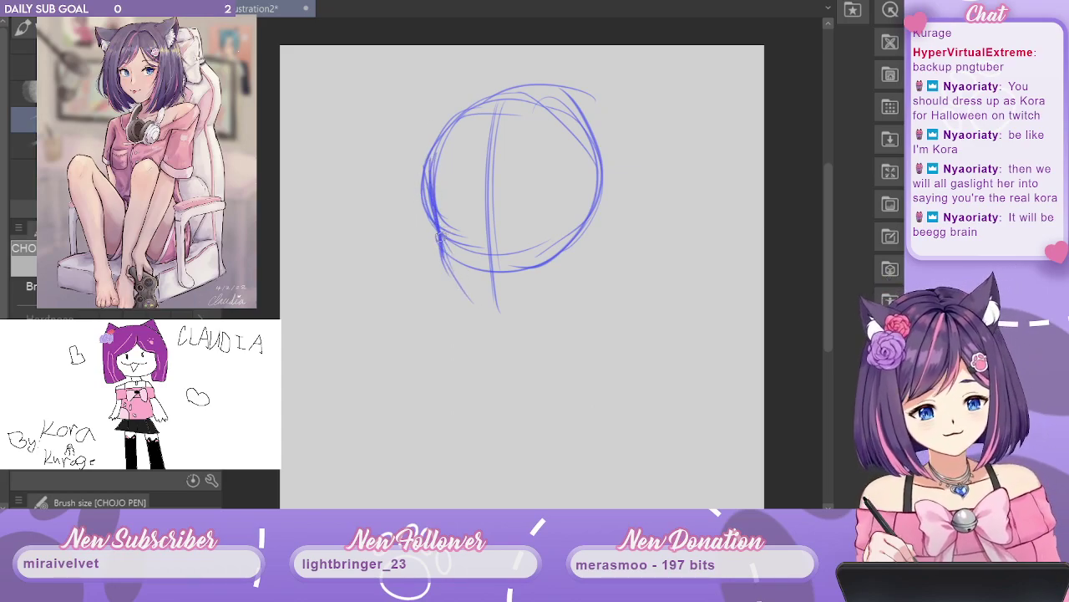
left_click_drag(438, 235, 501, 312)
mouse_move(454, 275)
left_mouse_down()
mouse_move(498, 312)
mouse_move(566, 268)
left_mouse_up()
mouse_move(505, 312)
left_mouse_down()
mouse_move(555, 266)
mouse_move(577, 277)
mouse_move(506, 303)
mouse_move(593, 254)
left_mouse_up()
left_click_drag(551, 292, 582, 264)
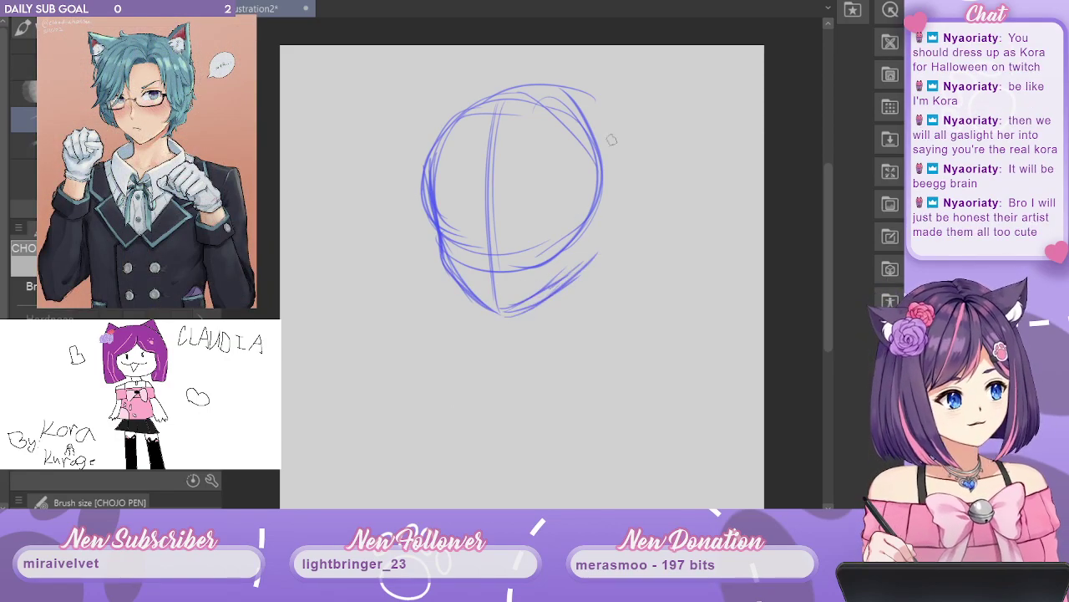
Sketch the ear beside the head circle and reinforce the upper back curve of the skull.
mouse_move(598, 207)
left_mouse_down()
mouse_move(635, 211)
mouse_move(625, 208)
mouse_move(554, 288)
mouse_move(629, 206)
mouse_move(608, 181)
left_mouse_up()
mouse_move(595, 107)
left_mouse_down()
mouse_move(580, 94)
mouse_move(607, 130)
left_mouse_up()
left_click_drag(521, 96, 592, 119)
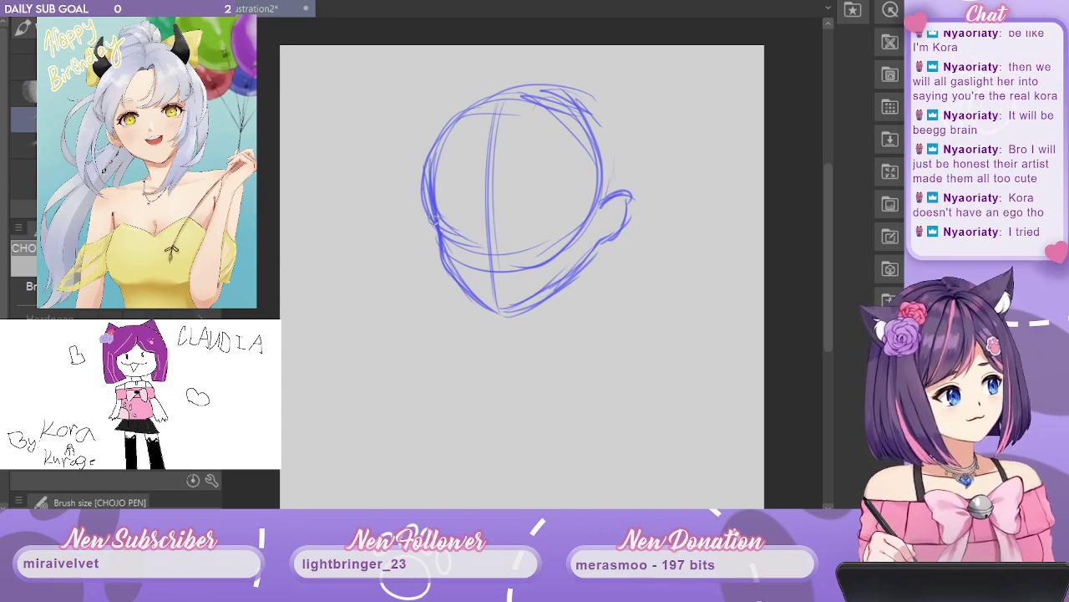
Rotate the whole head sketch slightly counterclockwise with the Scale/Rotate transformation and apply it.
key("ctrl+t")
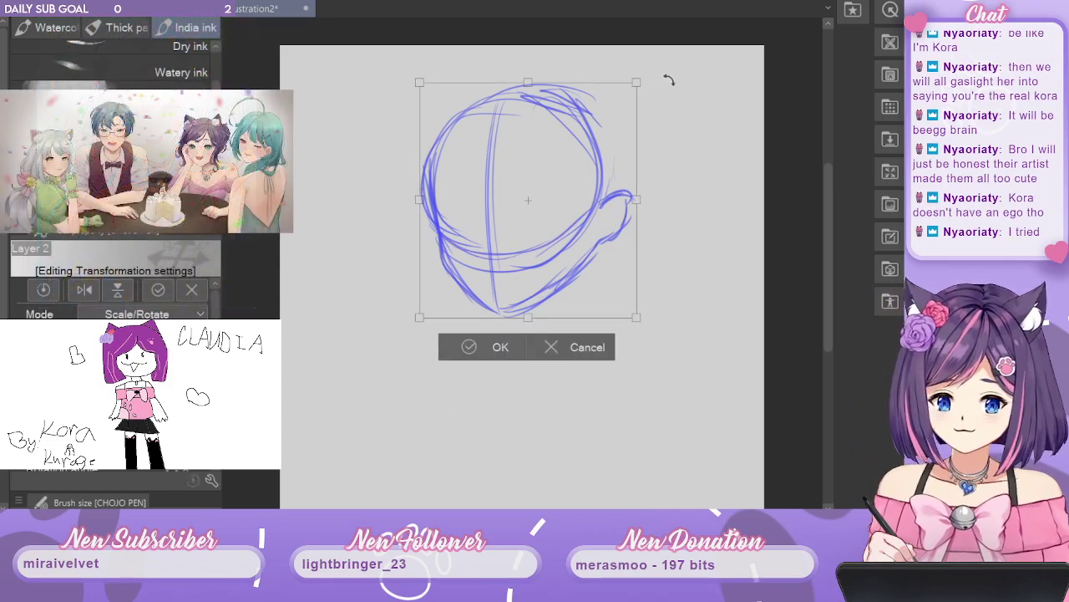
left_click_drag(668, 79, 649, 72)
key("Return")
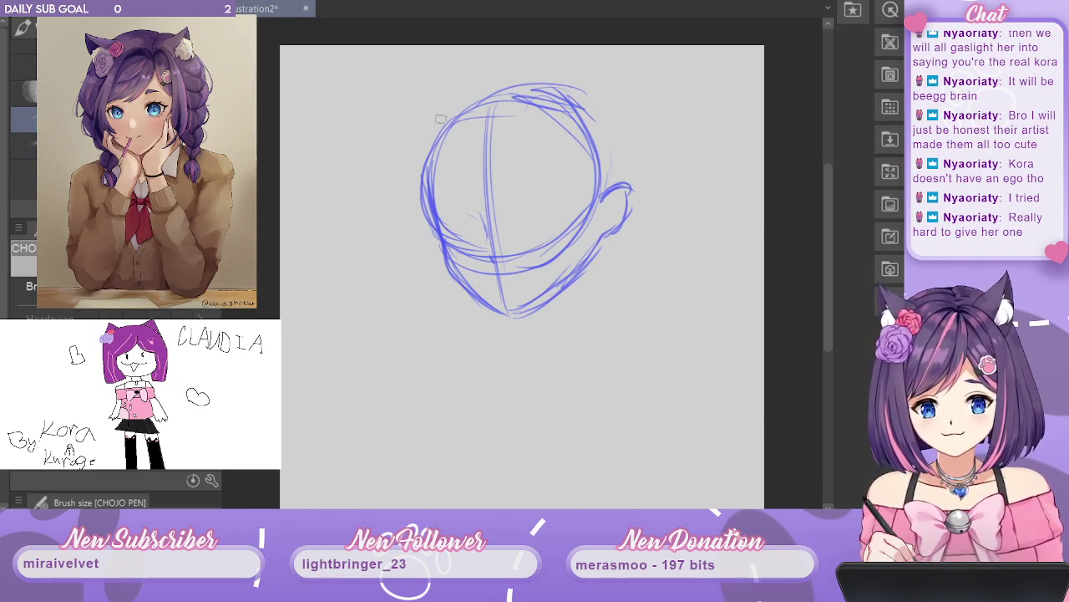
Sketch both eyebrows and draw the eye nearer the ear with an upper lash line and a filled iris.
left_click_drag(465, 205, 441, 206)
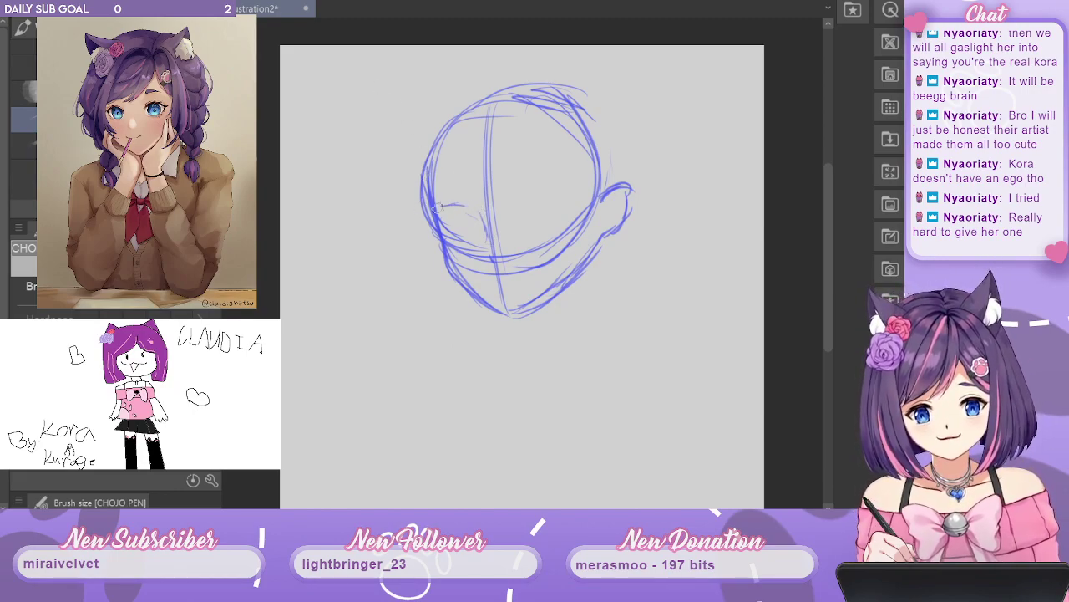
left_click_drag(508, 206, 557, 193)
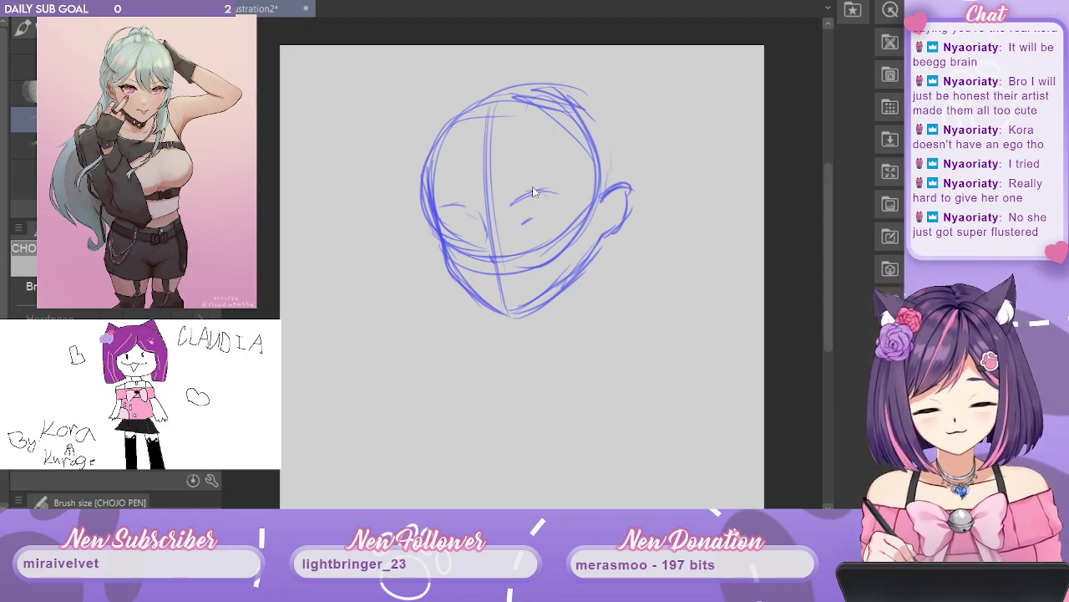
left_click_drag(518, 216, 546, 207)
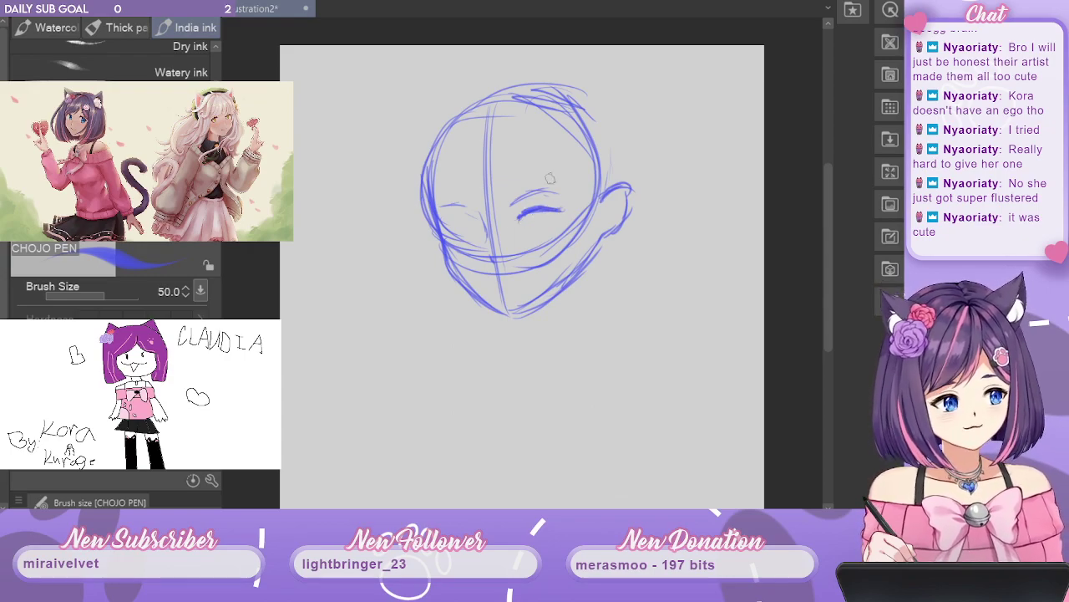
mouse_move(539, 214)
left_mouse_down()
mouse_move(545, 226)
mouse_move(542, 211)
left_mouse_up()
key("ctrl+z")
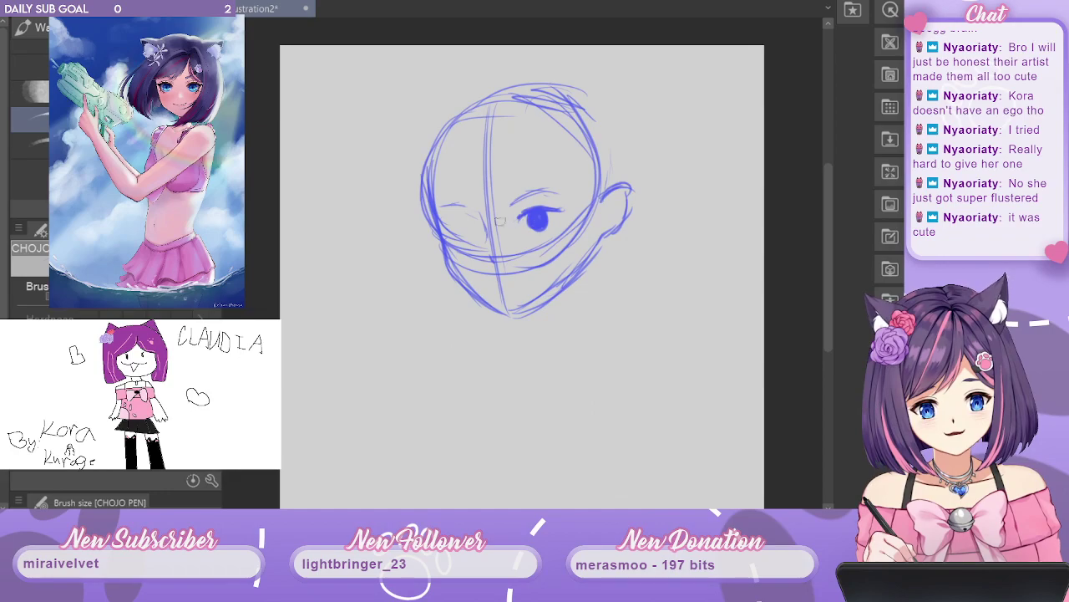
Draw the far eye with a filled iris, darken the upper lashes, and add inner detail lines to the ear.
mouse_move(472, 231)
left_mouse_down()
mouse_move(451, 227)
mouse_move(541, 212)
left_mouse_up()
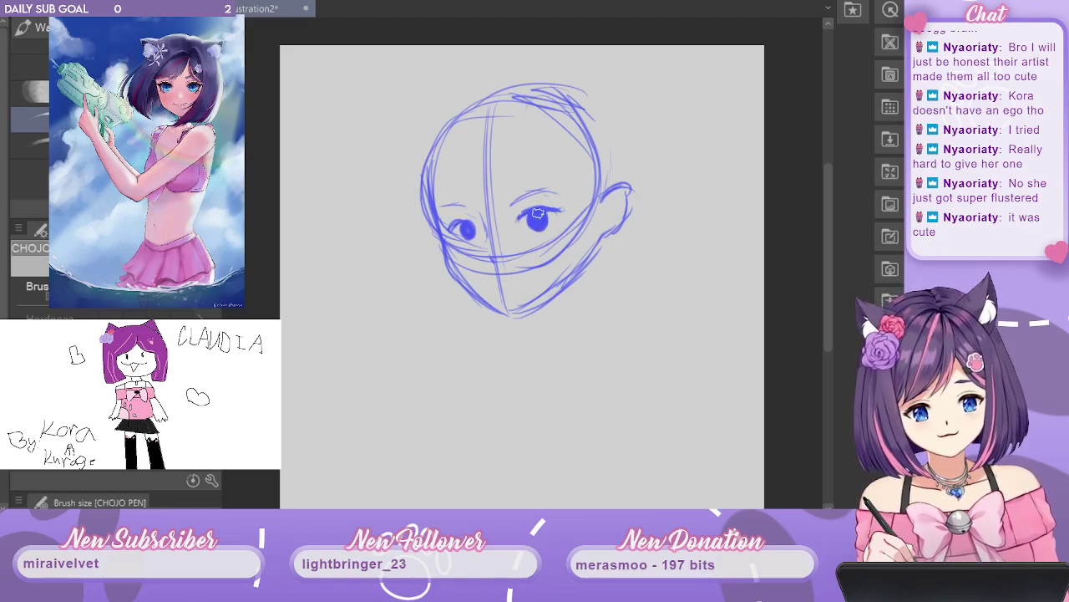
left_click_drag(525, 213, 557, 210)
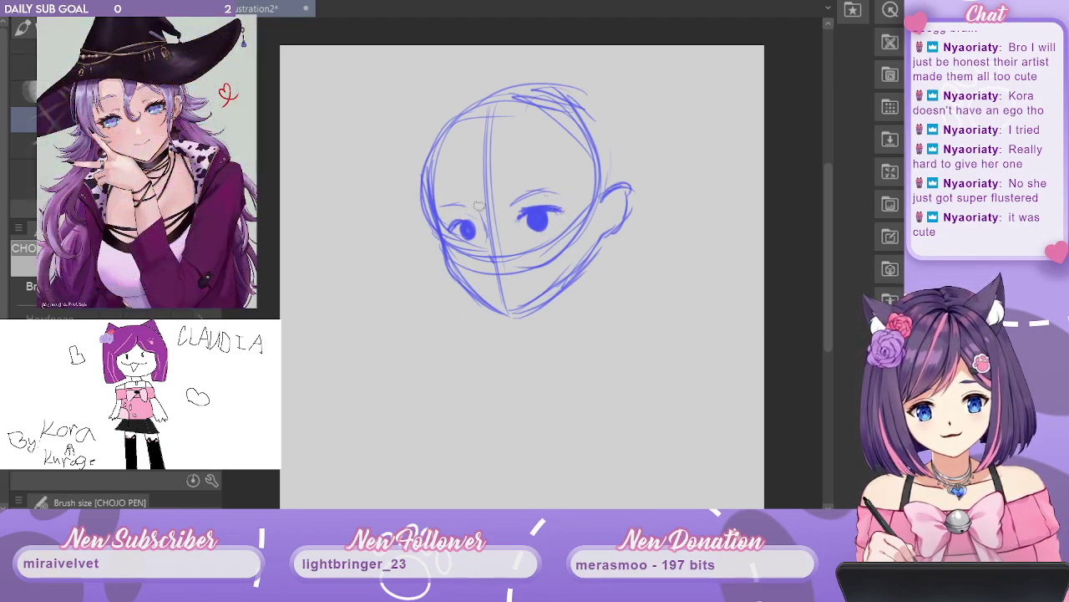
left_click_drag(465, 224, 451, 227)
left_click_drag(447, 234, 472, 220)
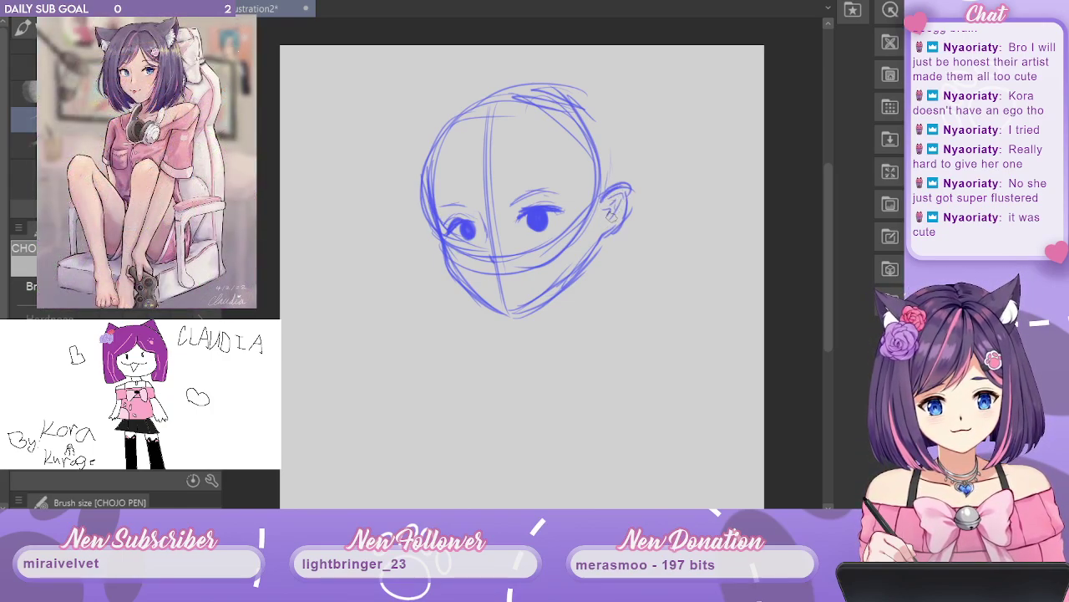
mouse_move(622, 221)
left_mouse_down()
mouse_move(634, 202)
mouse_move(620, 183)
left_mouse_up()
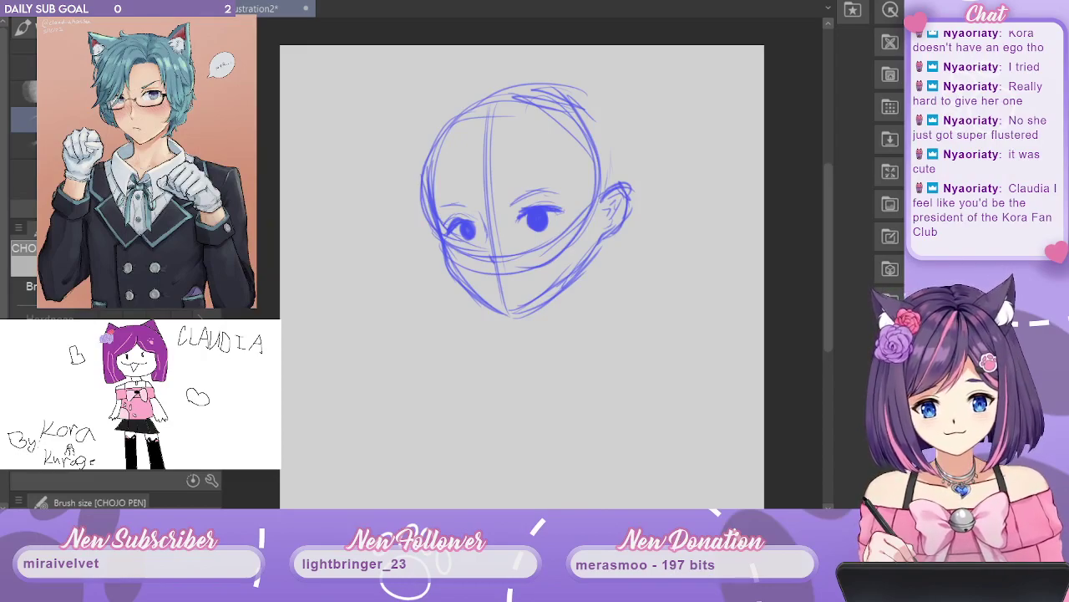
Replace the open eye nearer the ear with a closed, winking eye and fresh eyebrow, using the CHOJO PEN at size 60.
key("e")
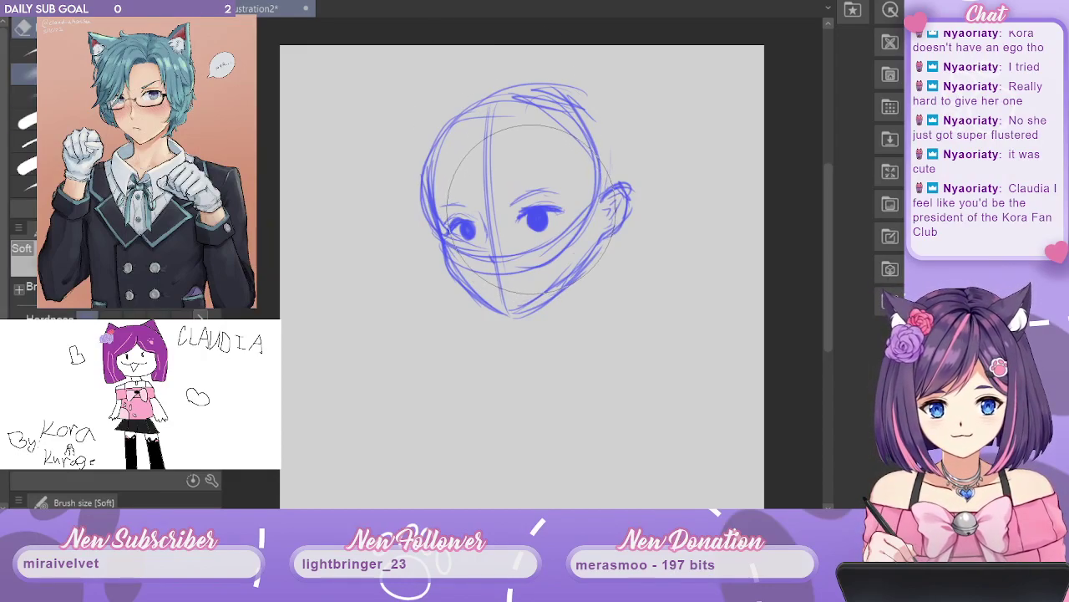
key("p")
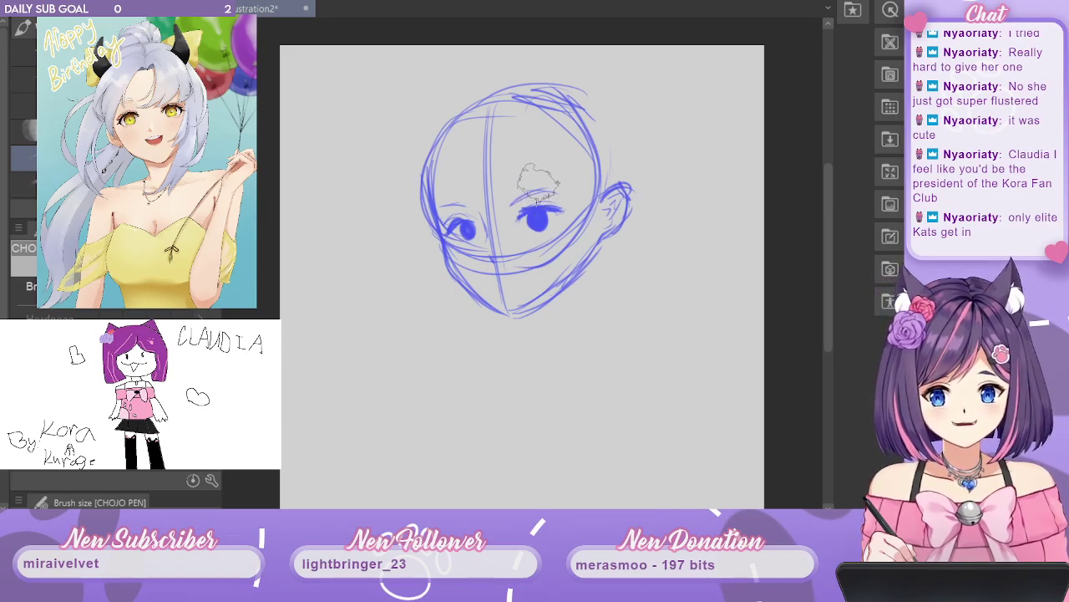
mouse_move(547, 183)
left_mouse_down()
mouse_move(521, 215)
mouse_move(546, 203)
left_mouse_up()
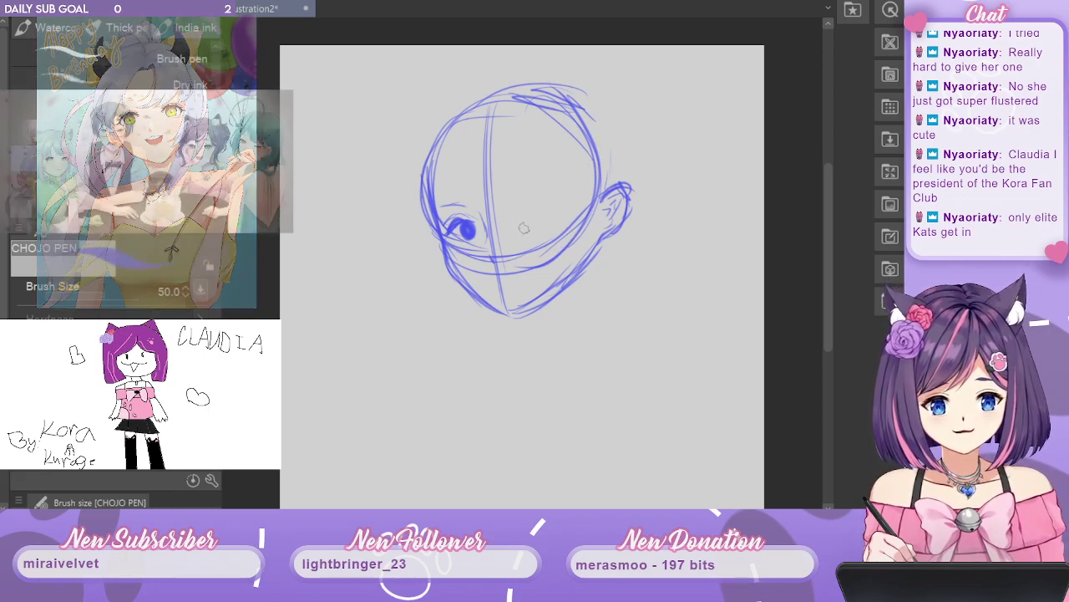
key("]")
left_click_drag(520, 231, 552, 222)
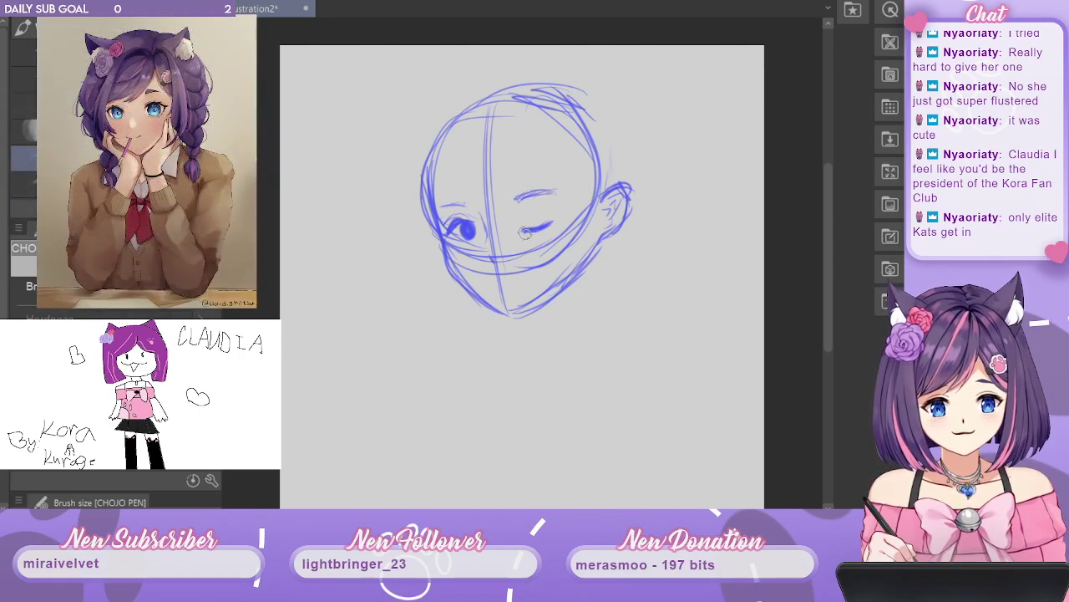
left_click_drag(525, 233, 540, 231)
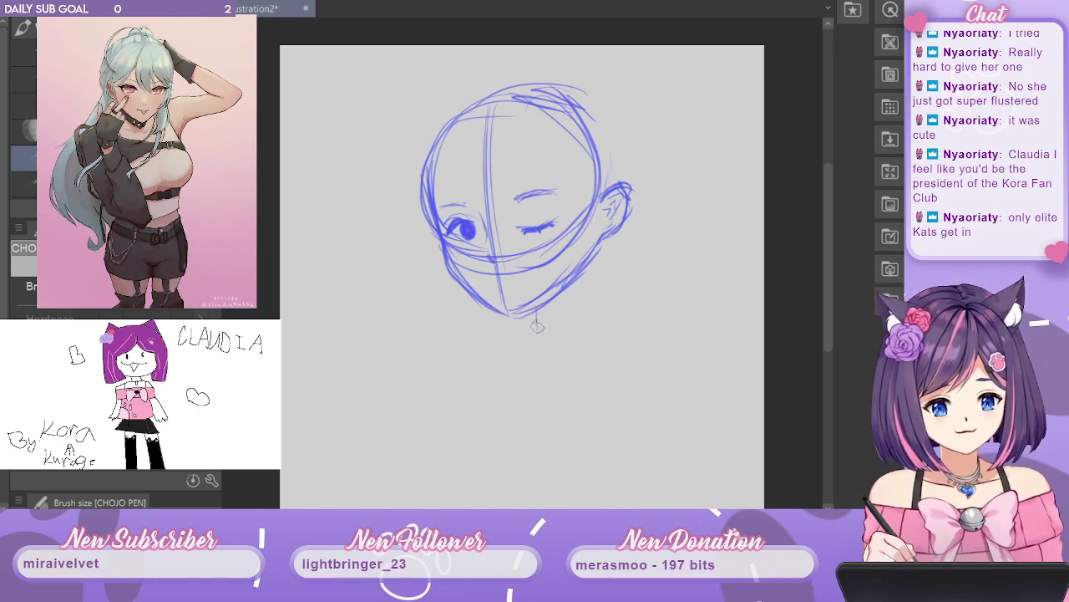
Sketch the front and back lines of the neck below the jaw and ear.
left_click_drag(535, 316, 540, 339)
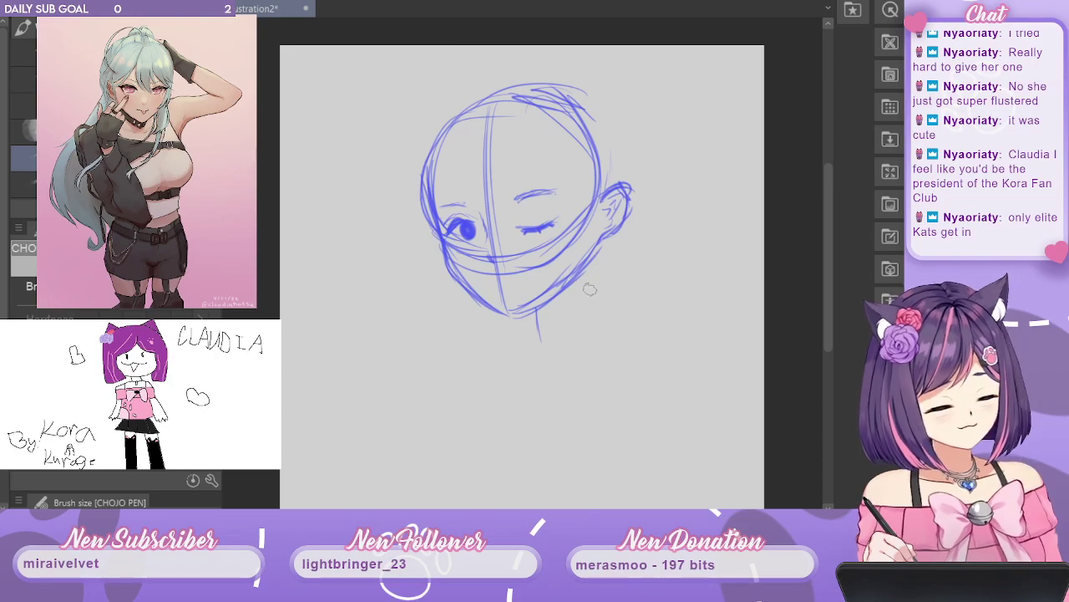
left_click_drag(588, 269, 586, 316)
mouse_move(597, 243)
left_mouse_down()
mouse_move(586, 314)
mouse_move(586, 301)
left_mouse_up()
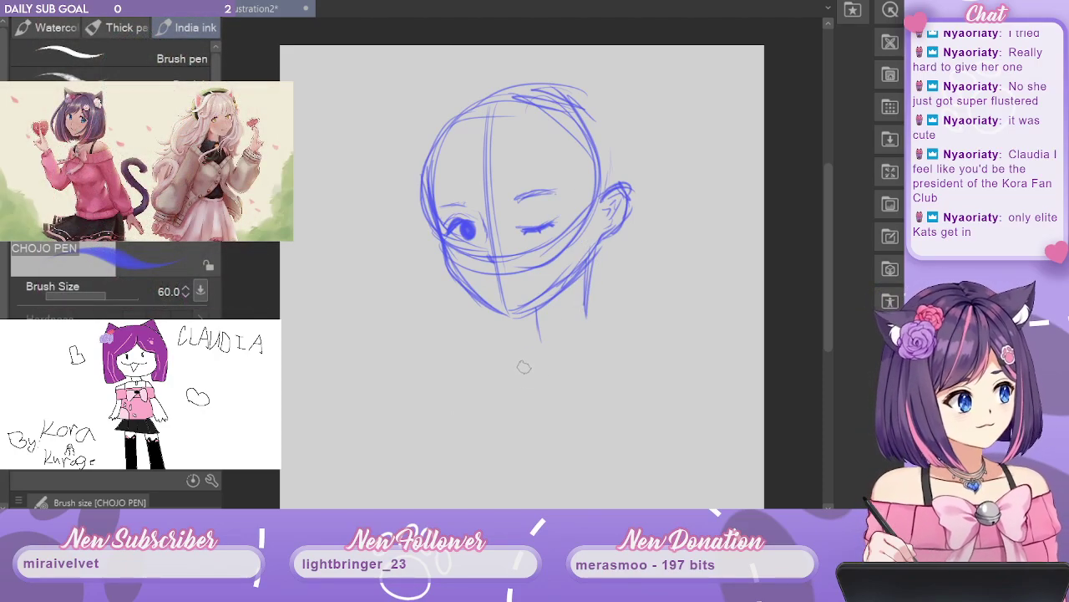
Sketch the collarbones below the neck, with a small notch at the pit of the throat.
left_click_drag(522, 368, 615, 338)
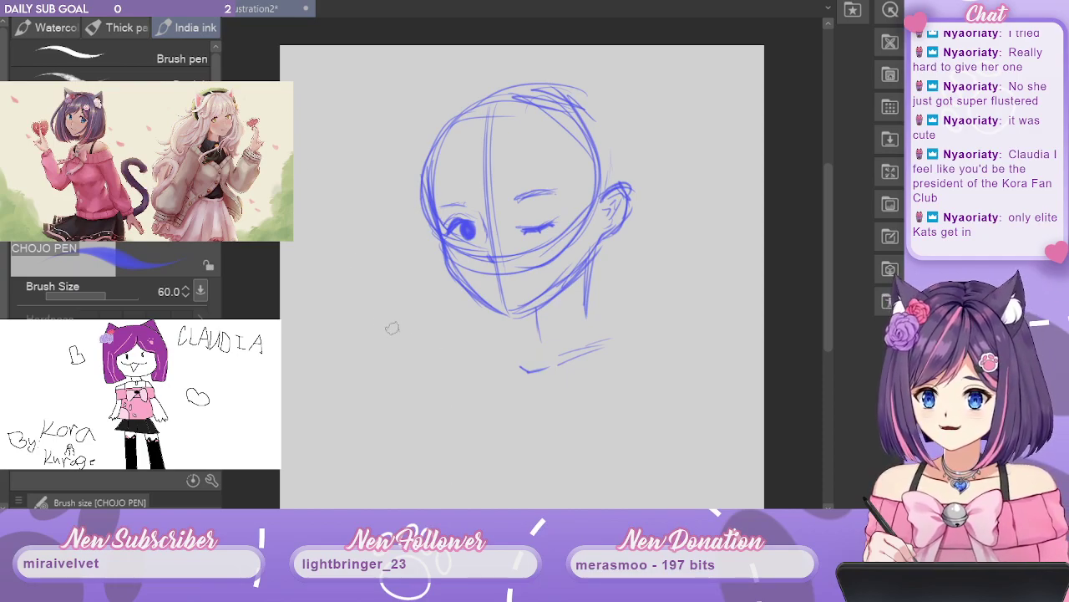
mouse_move(485, 359)
left_mouse_down()
mouse_move(503, 362)
mouse_move(447, 356)
mouse_move(508, 353)
left_mouse_up()
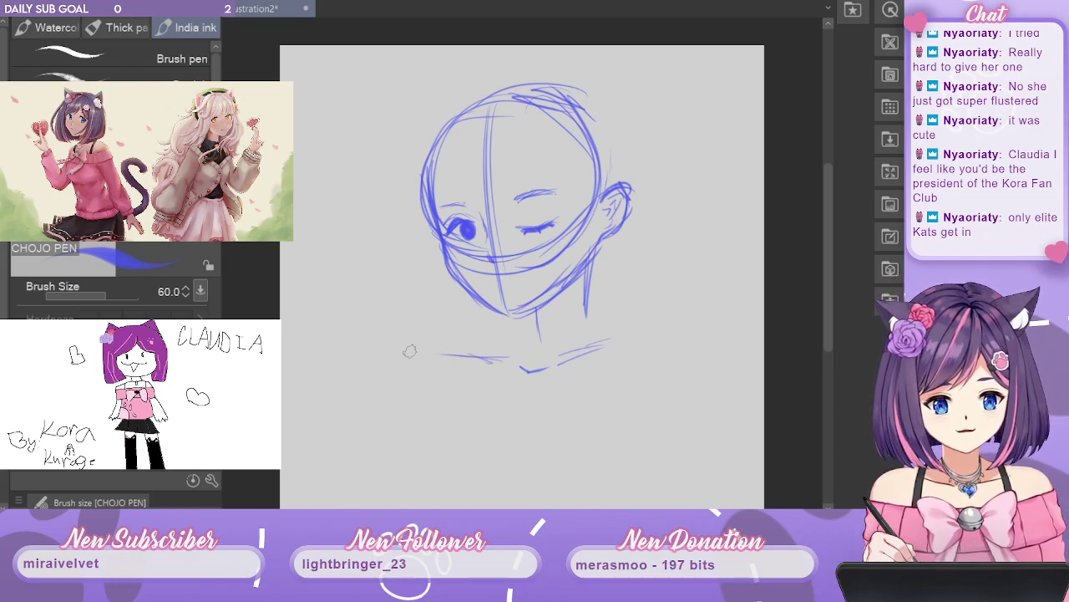
left_click_drag(584, 347, 660, 342)
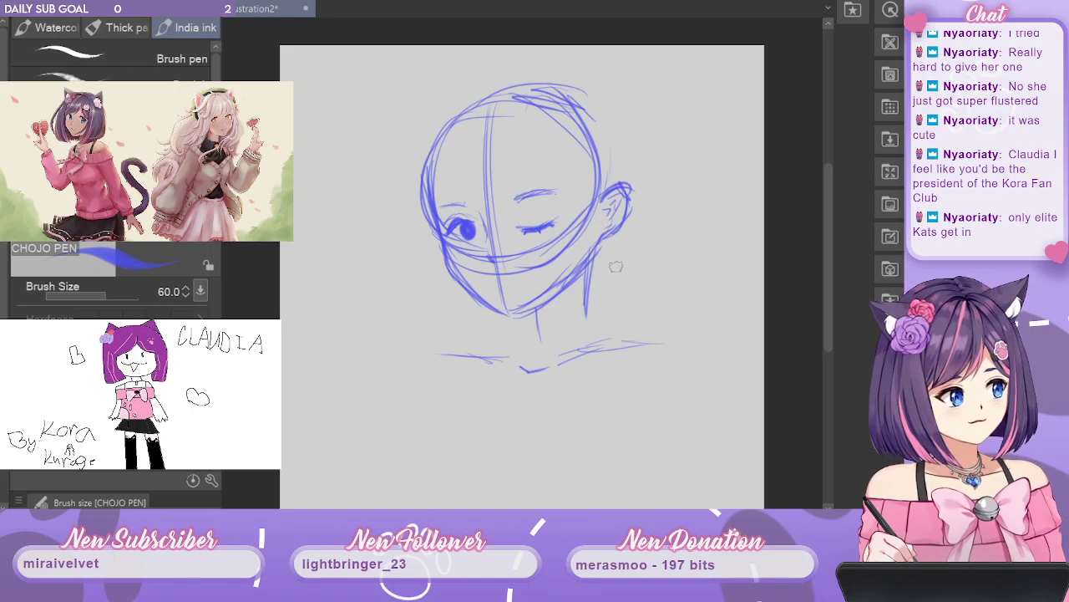
Draw the sloping lines from the neck base out to both shoulders, rounding off the shoulder on the ear side.
left_click_drag(588, 310, 660, 340)
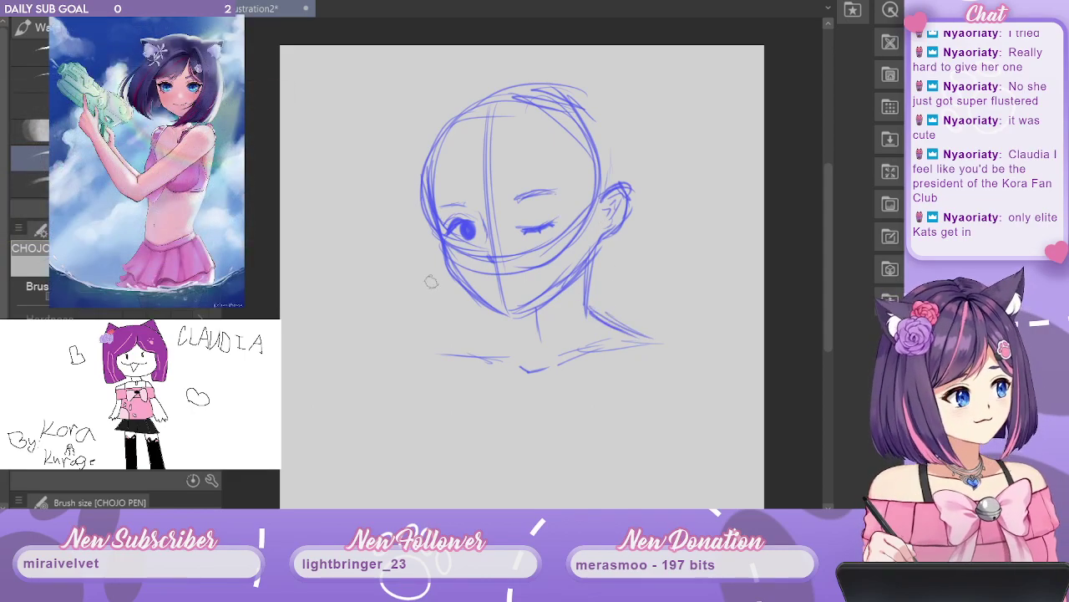
mouse_move(496, 351)
left_mouse_down()
mouse_move(516, 307)
mouse_move(492, 339)
mouse_move(433, 353)
left_mouse_up()
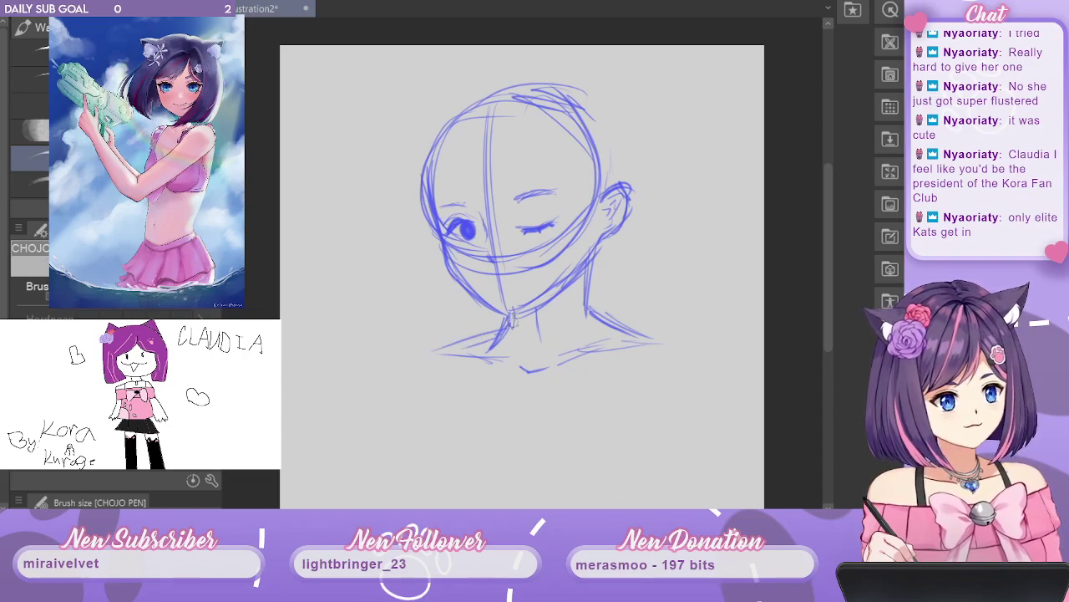
mouse_move(512, 318)
left_mouse_down()
mouse_move(422, 351)
mouse_move(445, 344)
mouse_move(389, 342)
left_mouse_up()
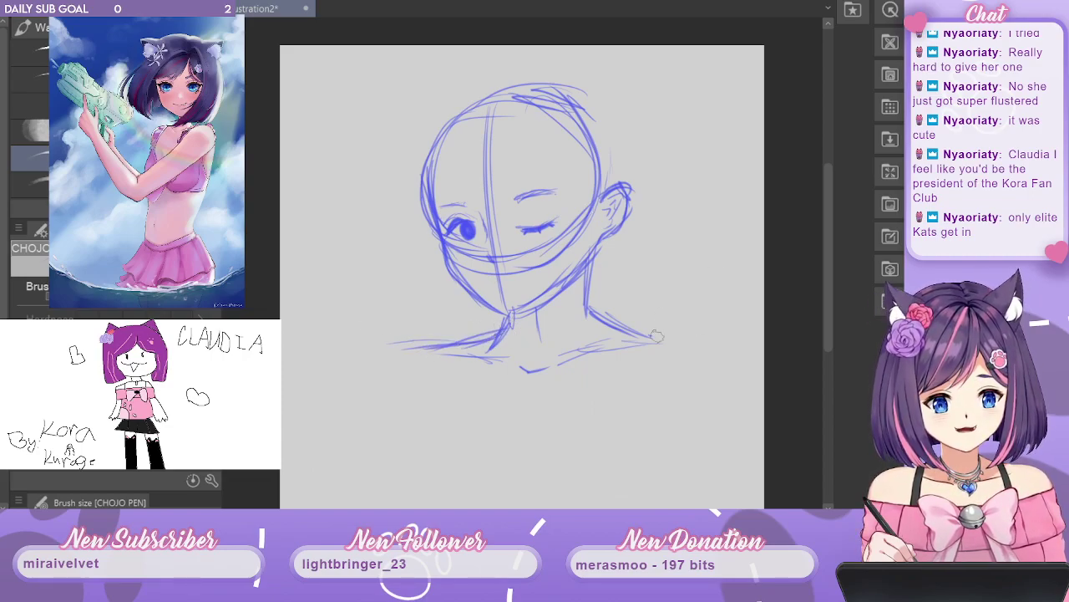
mouse_move(657, 337)
left_mouse_down()
mouse_move(704, 331)
mouse_move(677, 332)
mouse_move(725, 352)
left_mouse_up()
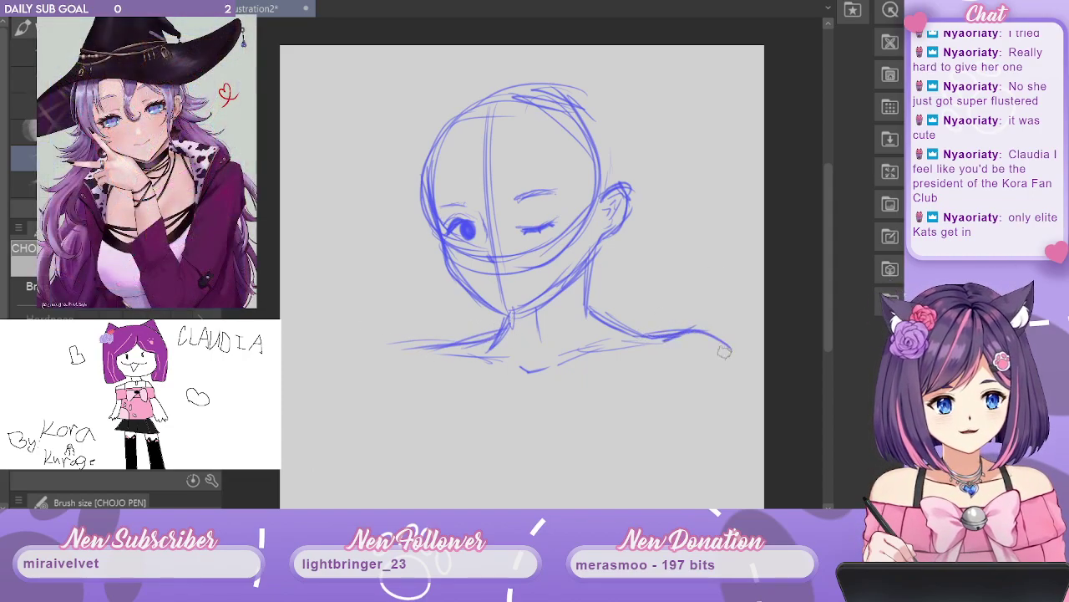
Sketch a round construction circle for each shoulder joint and reinforce the outer shoulder contours.
left_click_drag(705, 396, 705, 313)
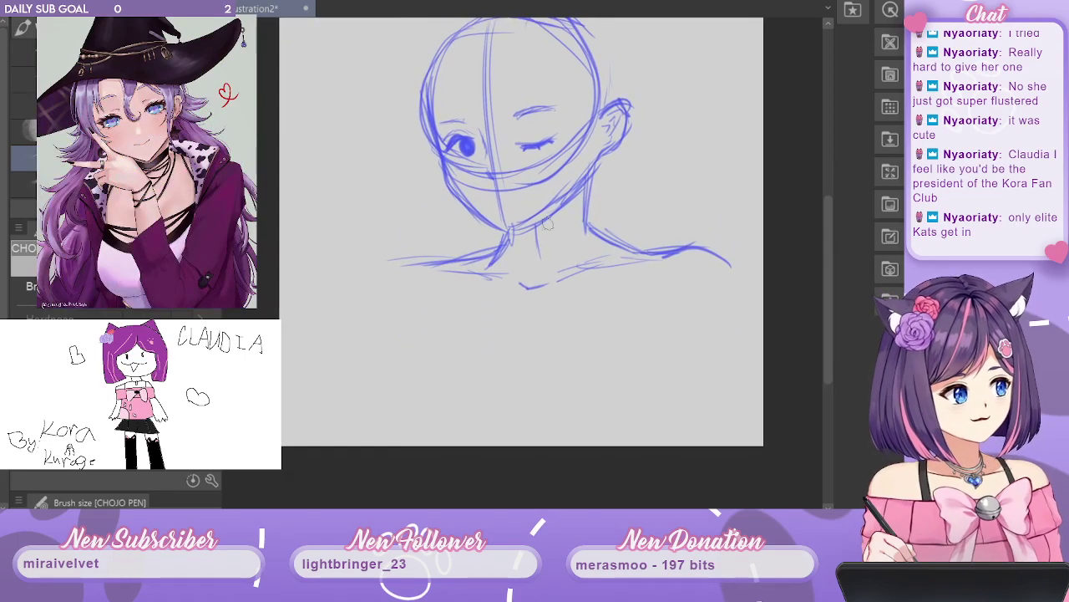
mouse_move(426, 272)
left_mouse_down()
mouse_move(389, 265)
mouse_move(351, 318)
left_mouse_up()
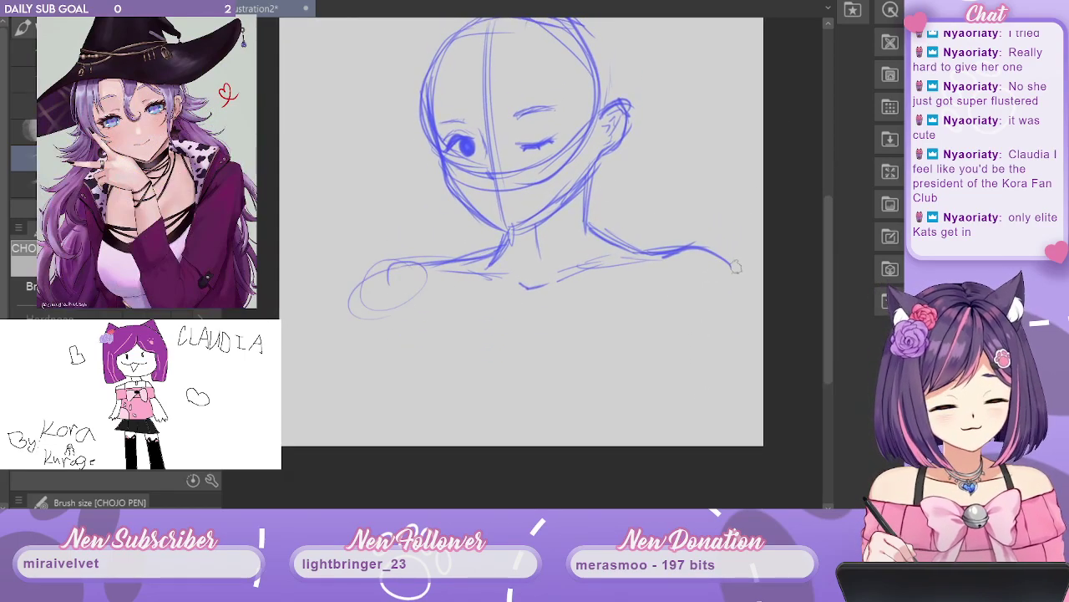
mouse_move(735, 252)
left_mouse_down()
mouse_move(677, 317)
mouse_move(704, 288)
mouse_move(714, 299)
mouse_move(710, 244)
left_mouse_up()
mouse_move(655, 293)
left_mouse_down()
mouse_move(724, 291)
mouse_move(720, 302)
left_mouse_up()
mouse_move(450, 256)
left_mouse_down()
mouse_move(404, 259)
mouse_move(358, 288)
mouse_move(353, 307)
left_mouse_up()
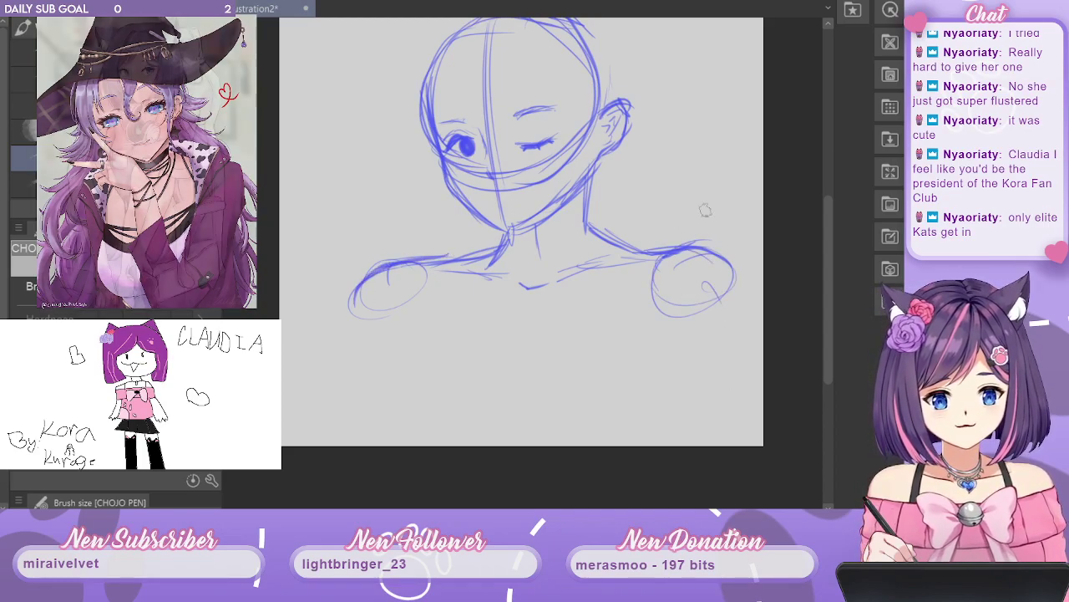
mouse_move(665, 257)
left_mouse_down()
mouse_move(740, 253)
mouse_move(749, 289)
left_mouse_up()
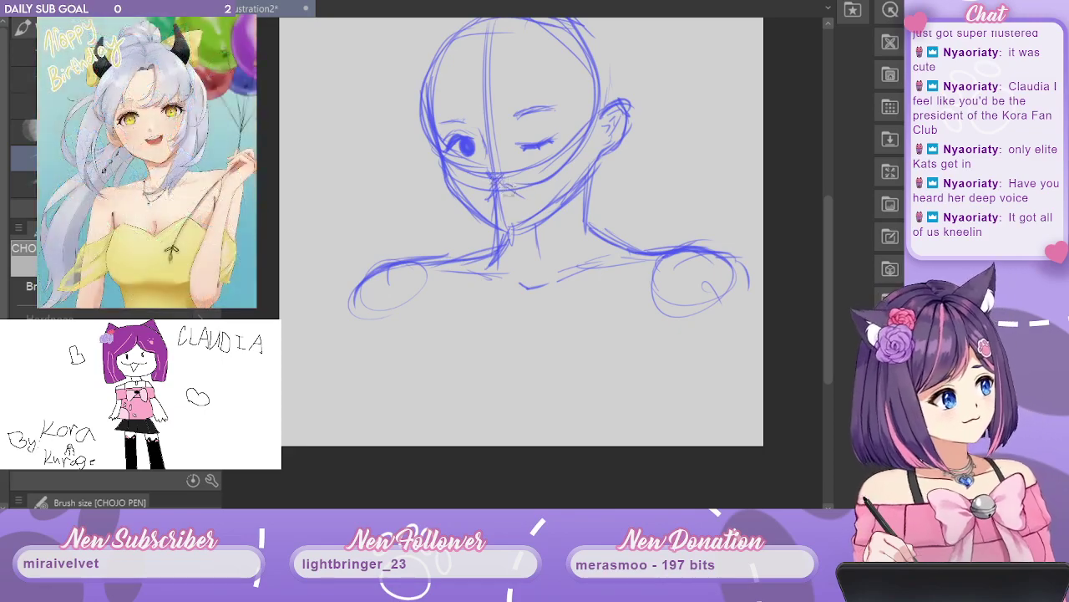
Rough in a hand raised to the mouth and chin, with an angular palm narrowing to the wrist below the throat.
mouse_move(506, 188)
left_mouse_down()
mouse_move(543, 221)
mouse_move(543, 262)
left_mouse_up()
left_click_drag(534, 204, 539, 268)
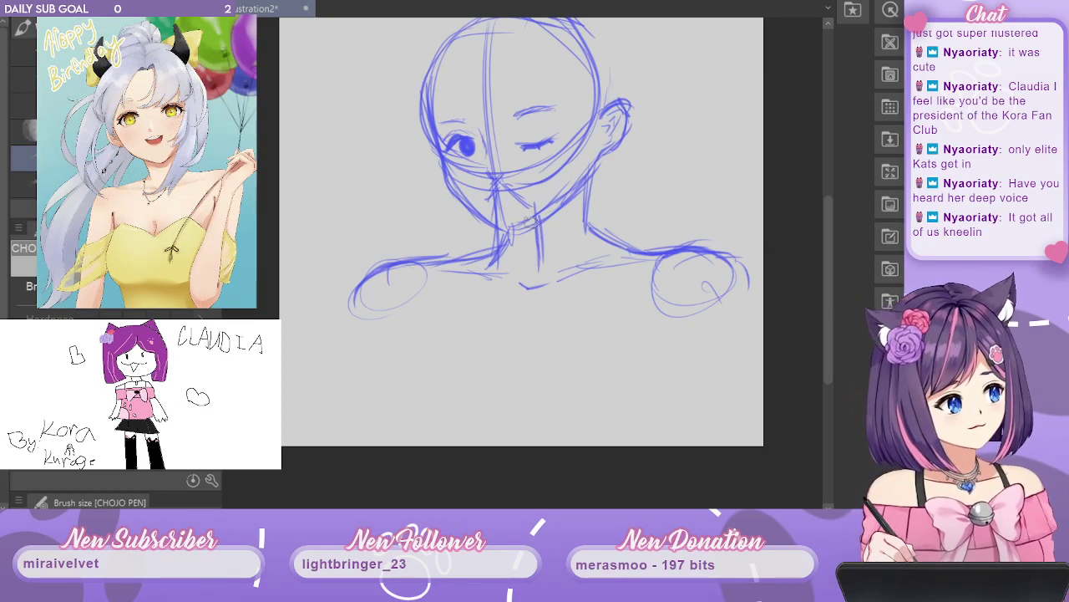
mouse_move(488, 200)
left_mouse_down()
mouse_move(493, 263)
mouse_move(489, 236)
mouse_move(481, 289)
mouse_move(490, 268)
mouse_move(503, 319)
left_mouse_up()
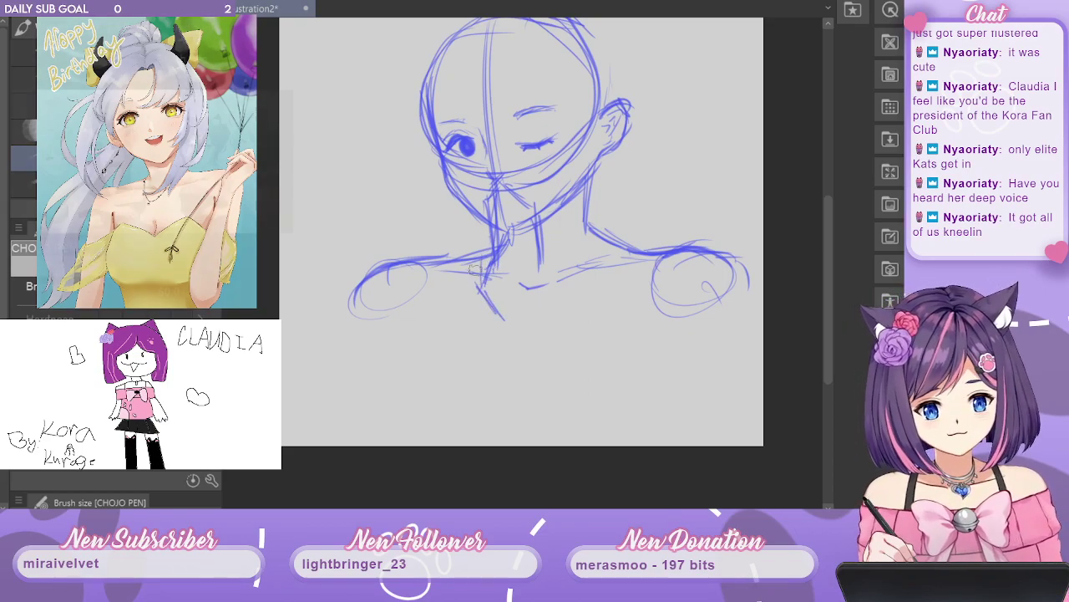
mouse_move(483, 238)
left_mouse_down()
mouse_move(513, 315)
mouse_move(496, 299)
mouse_move(496, 312)
mouse_move(515, 332)
mouse_move(546, 295)
mouse_move(542, 317)
mouse_move(556, 236)
mouse_move(549, 263)
mouse_move(540, 254)
mouse_move(558, 247)
mouse_move(547, 243)
mouse_move(568, 214)
left_mouse_up()
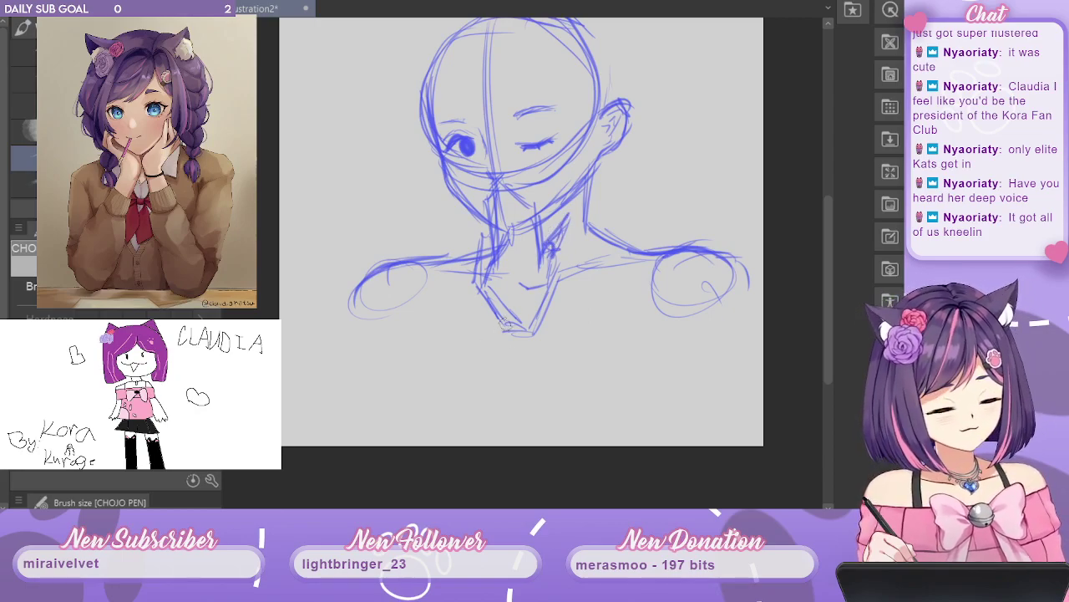
Draw both edges of the raised forearm, running diagonally down from the wrist toward the far side of the body.
left_click_drag(506, 324, 455, 399)
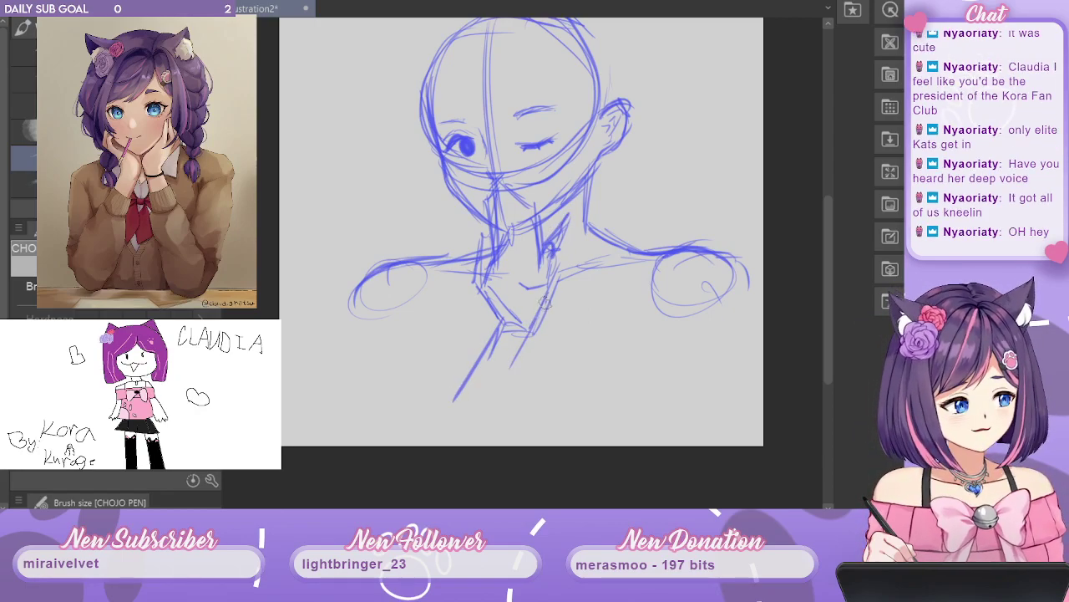
left_click_drag(545, 302, 493, 413)
left_click_drag(489, 323, 447, 434)
left_click_drag(542, 321, 495, 413)
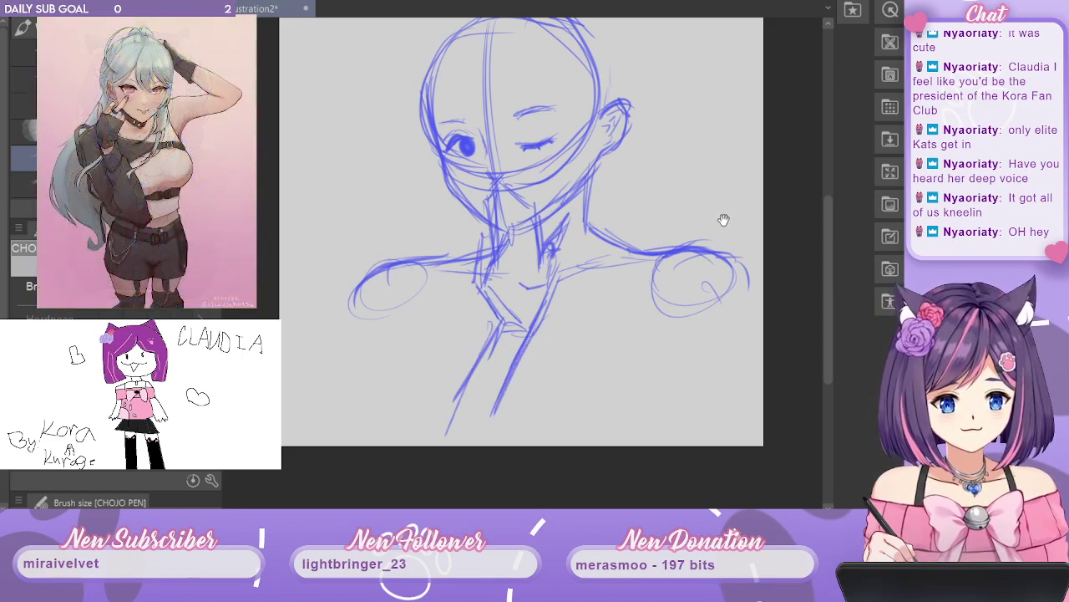
Add larger curved outlines around the outside of both shoulder circles.
mouse_move(738, 238)
left_mouse_down()
mouse_move(723, 279)
mouse_move(723, 253)
mouse_move(716, 302)
left_mouse_up()
left_click_drag(708, 264, 695, 344)
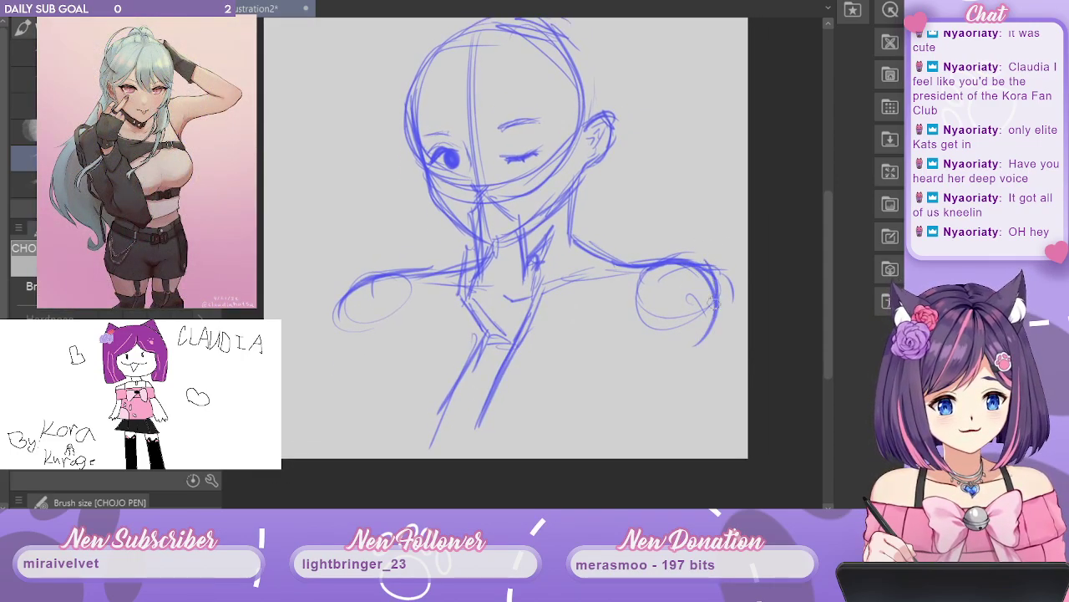
mouse_move(618, 246)
left_mouse_down()
mouse_move(701, 274)
mouse_move(715, 343)
left_mouse_up()
left_click_drag(386, 252, 326, 355)
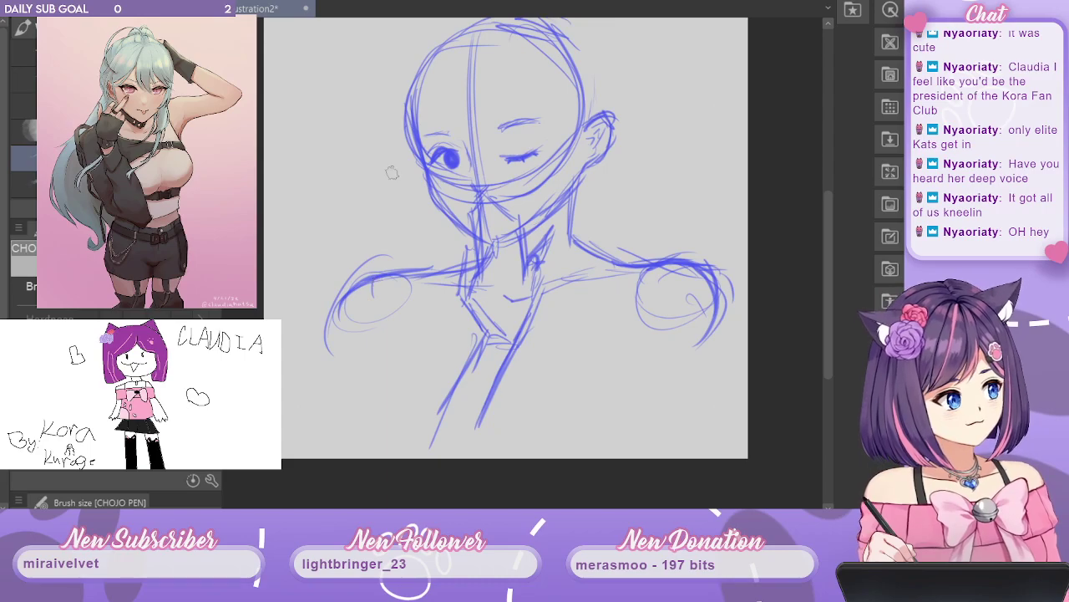
Scale the whole sketch down slightly and reposition it on the canvas.
mouse_move(670, 201)
left_mouse_down()
mouse_move(675, 304)
mouse_move(694, 269)
mouse_move(707, 291)
left_mouse_up()
key("ctrl+t")
left_click_drag(703, 484, 660, 408)
left_click_drag(591, 332, 624, 338)
key("Return")
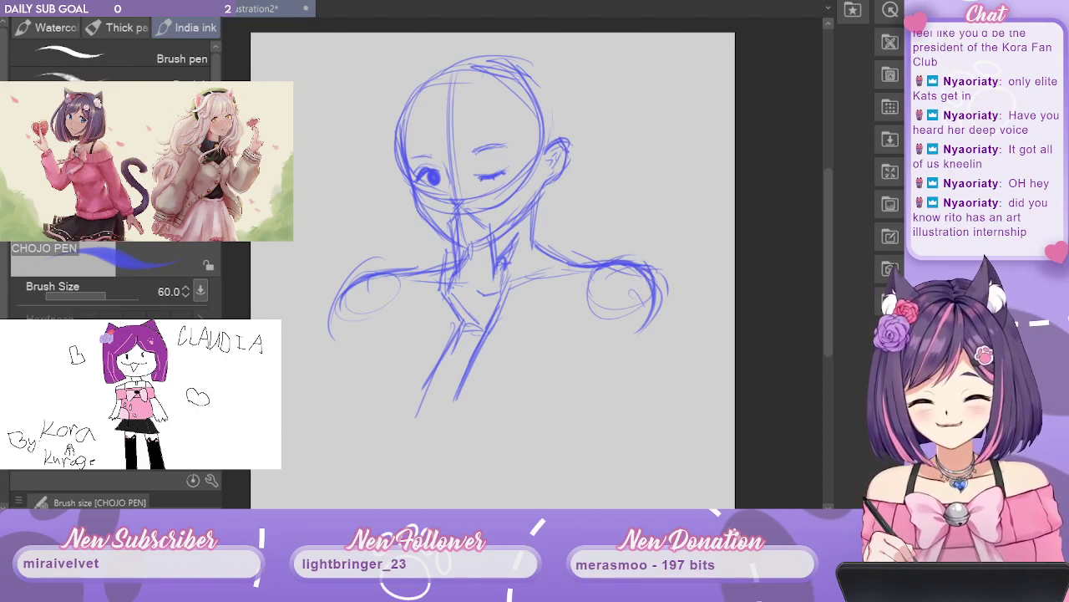
Erase the shoulder circle and its outer curves on the ear side using the Rough eraser.
key("e")
mouse_move(633, 298)
left_mouse_down()
mouse_move(643, 272)
mouse_move(591, 258)
mouse_move(616, 304)
left_mouse_up()
left_click(31, 119)
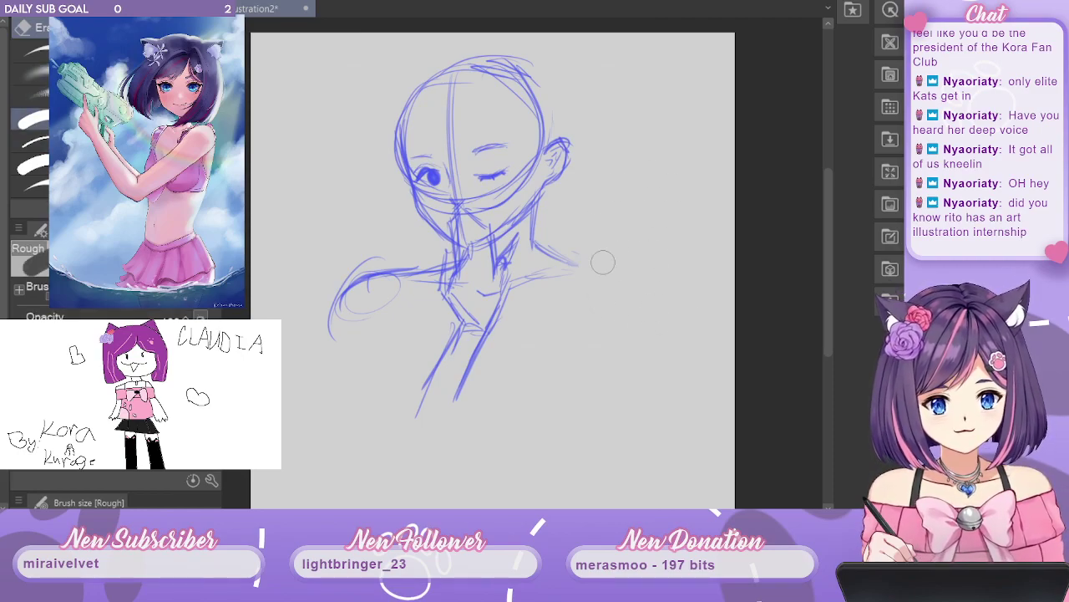
Try a smaller shoulder circle with arm lines below it on the ear side, and erase the attempt.
key("b")
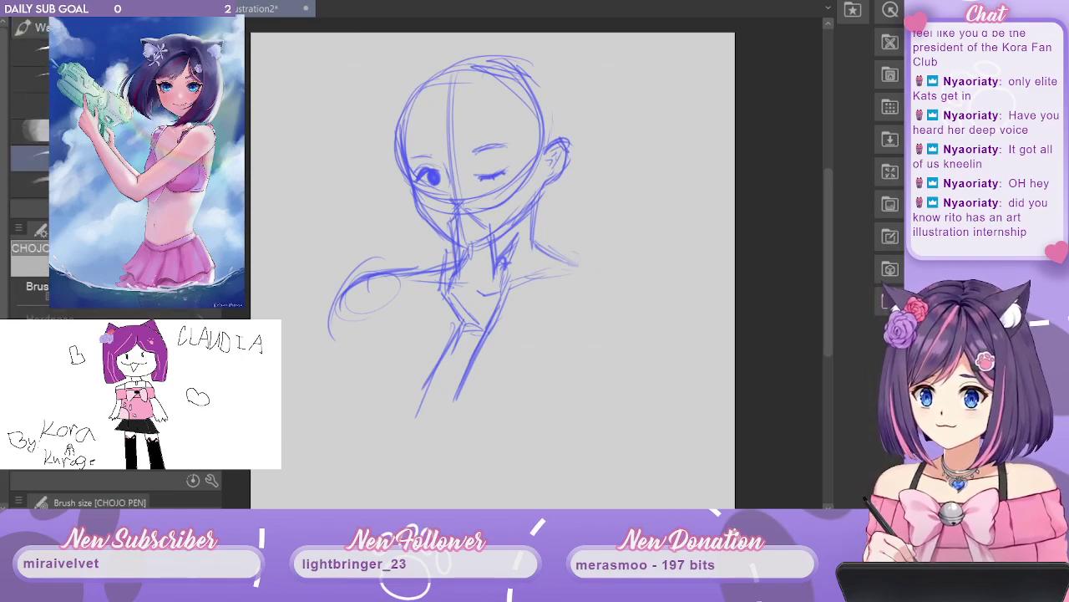
mouse_move(592, 265)
left_mouse_down()
mouse_move(547, 248)
mouse_move(588, 266)
left_mouse_up()
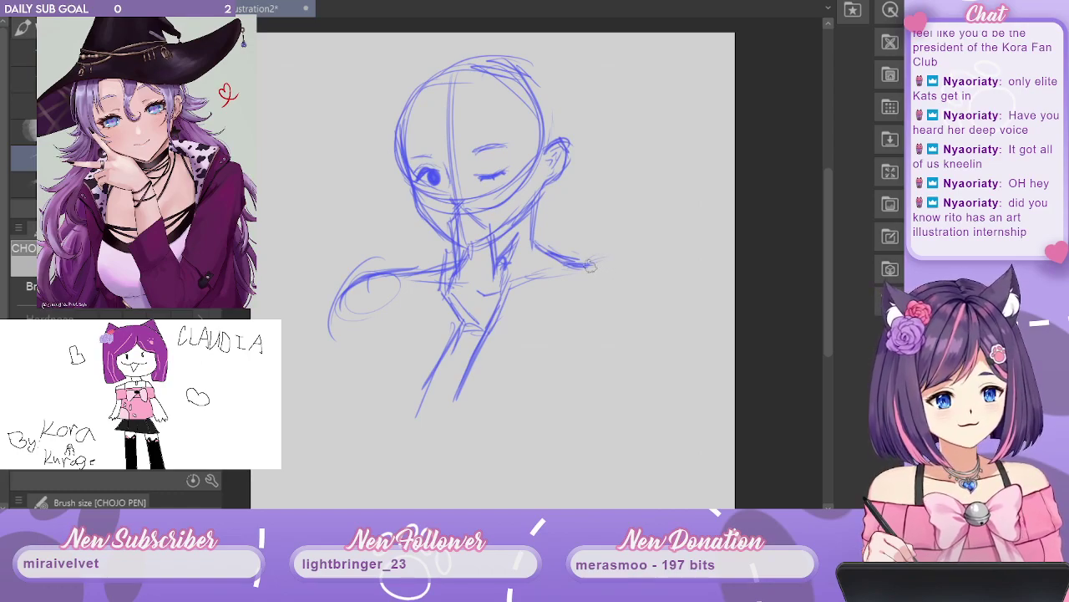
mouse_move(590, 266)
left_mouse_down()
mouse_move(618, 283)
mouse_move(570, 288)
mouse_move(590, 268)
left_mouse_up()
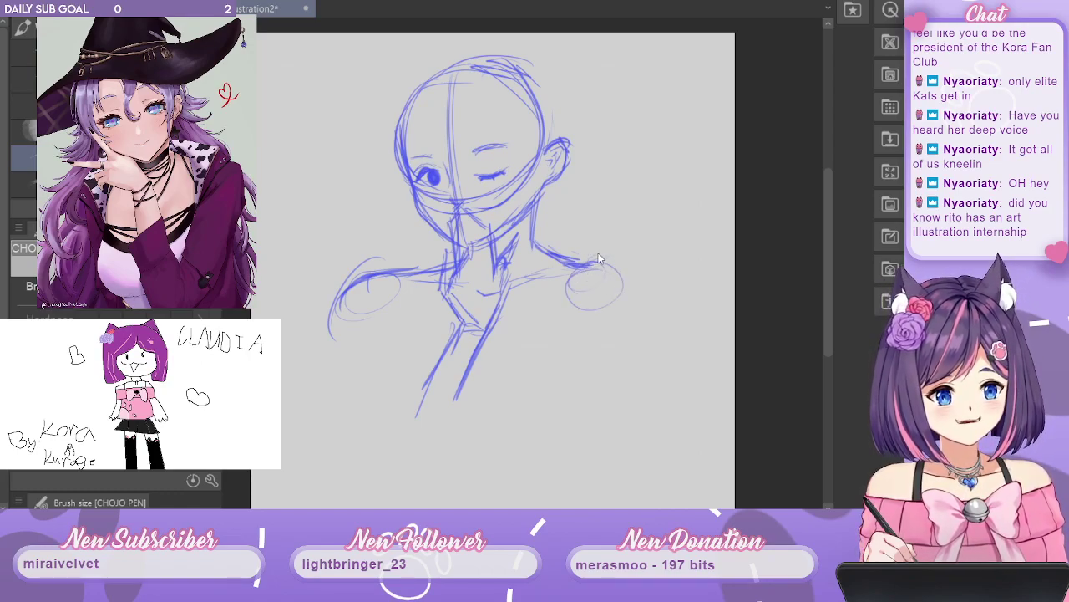
key("ctrl+z")
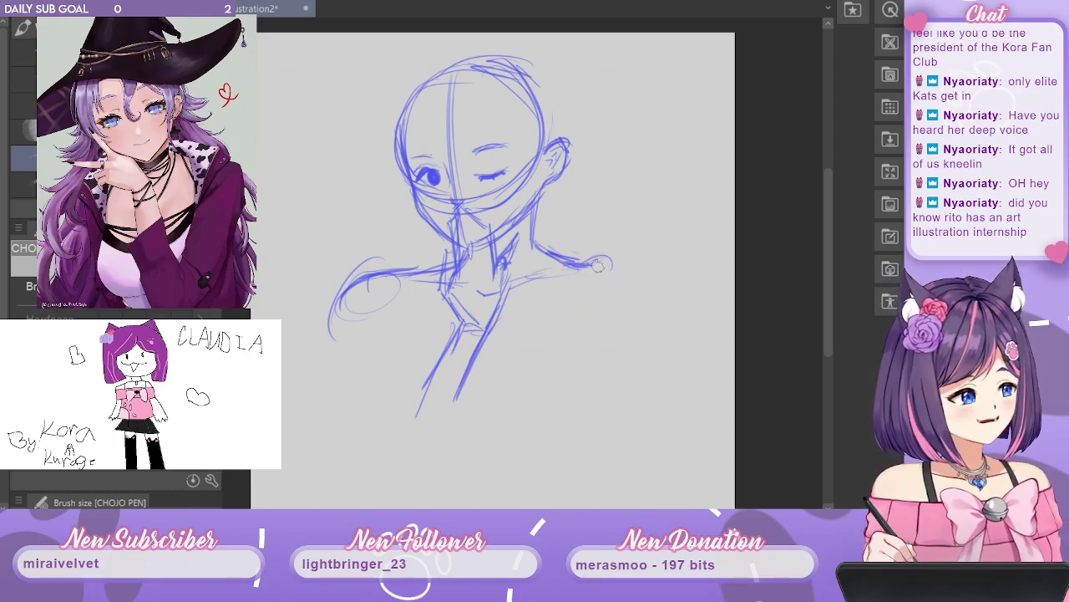
mouse_move(595, 259)
left_mouse_down()
mouse_move(602, 280)
mouse_move(572, 368)
left_mouse_up()
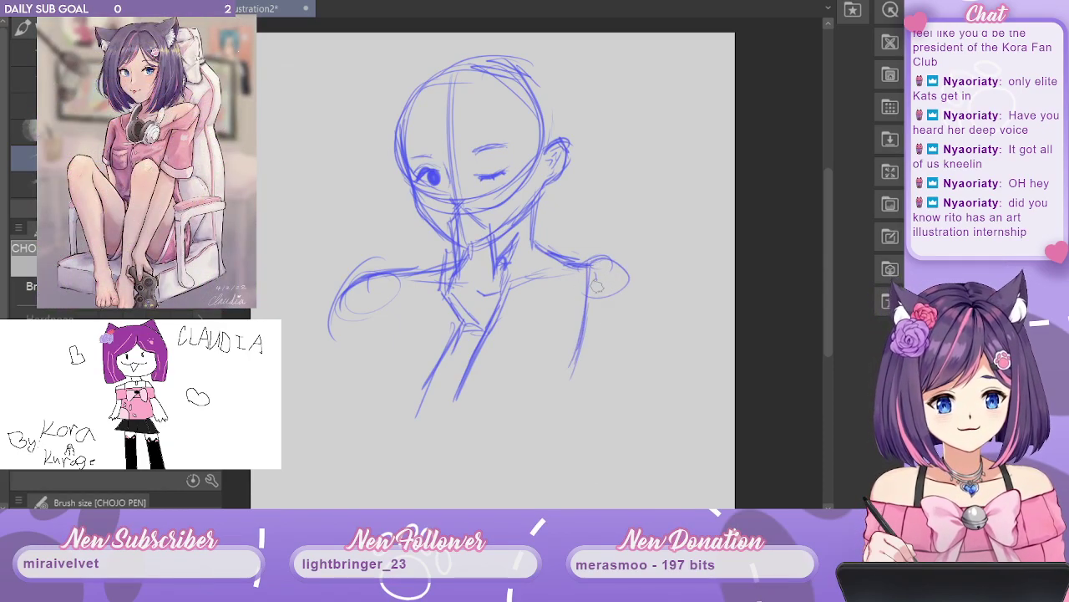
mouse_move(598, 294)
left_mouse_down()
mouse_move(564, 399)
mouse_move(583, 376)
left_mouse_up()
key("e")
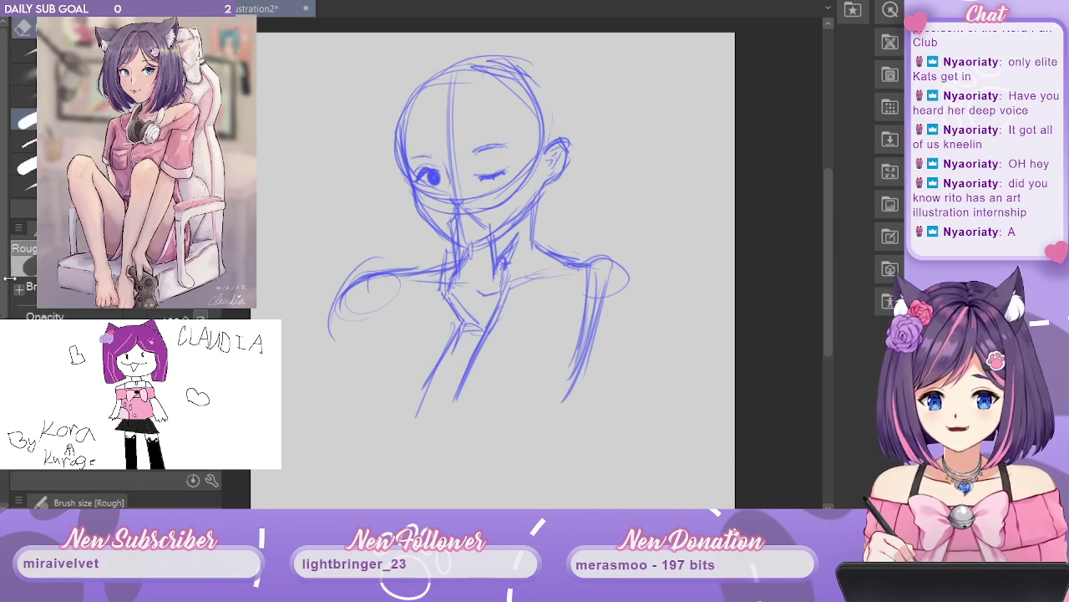
mouse_move(641, 283)
left_mouse_down()
mouse_move(632, 299)
mouse_move(618, 282)
mouse_move(579, 303)
mouse_move(561, 389)
mouse_move(600, 306)
mouse_move(585, 372)
left_mouse_up()
Redraw the shoulder line on the ear side with the CHOJO PEN and sketch the torso side tapering down toward the waist.
key("p")
left_click_drag(571, 266, 608, 275)
left_click_drag(534, 214, 535, 239)
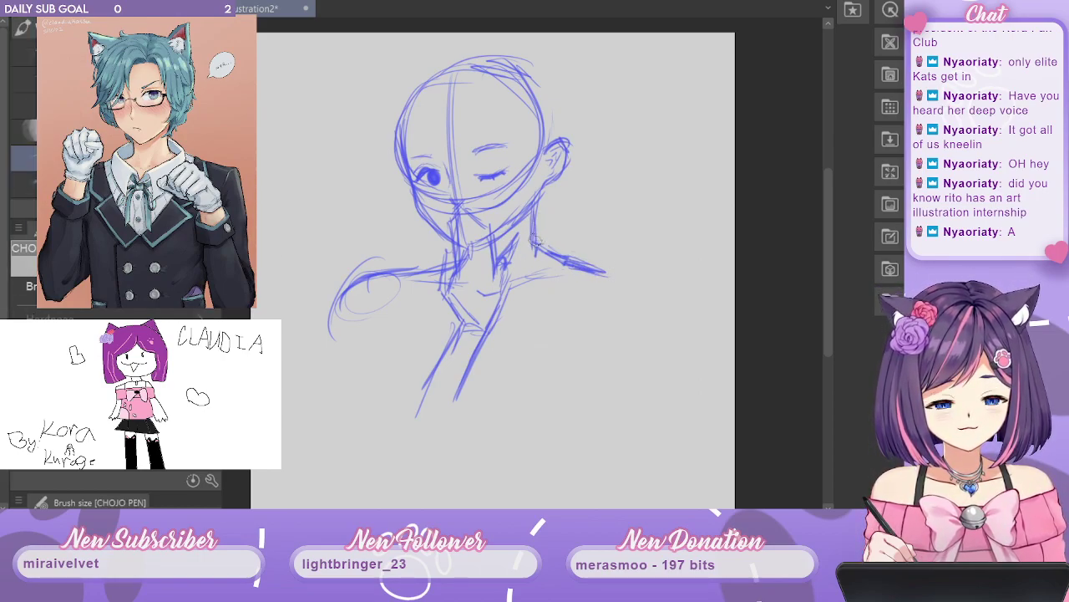
mouse_move(592, 266)
left_mouse_down()
mouse_move(613, 281)
mouse_move(585, 405)
left_mouse_up()
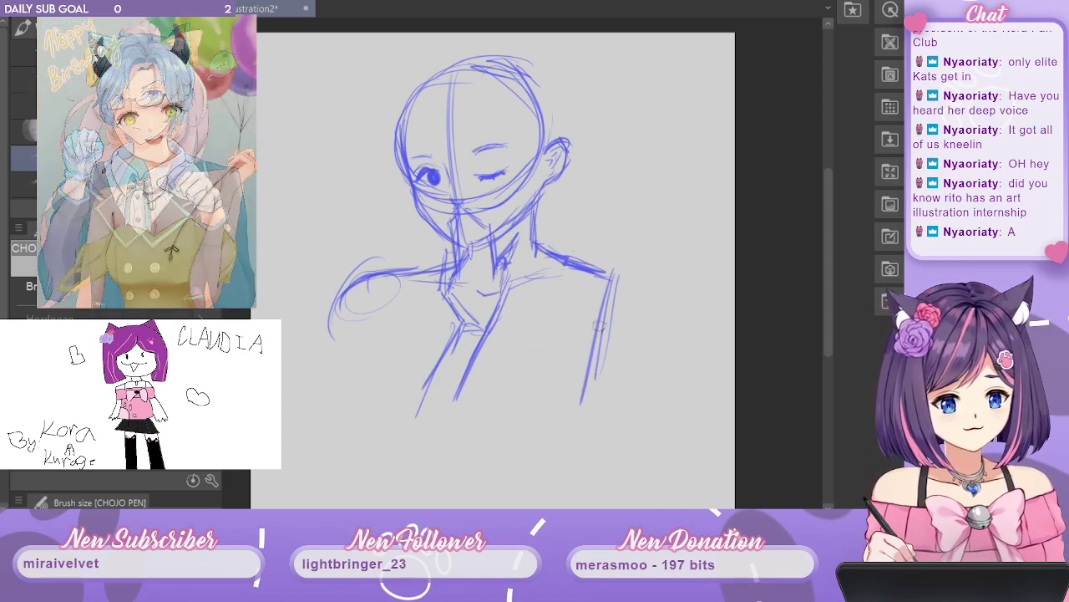
left_click_drag(619, 278, 553, 428)
Sketch the far side of the torso from the armpit to the forearm, plus light waist guide lines beneath it.
left_click_drag(395, 283, 423, 376)
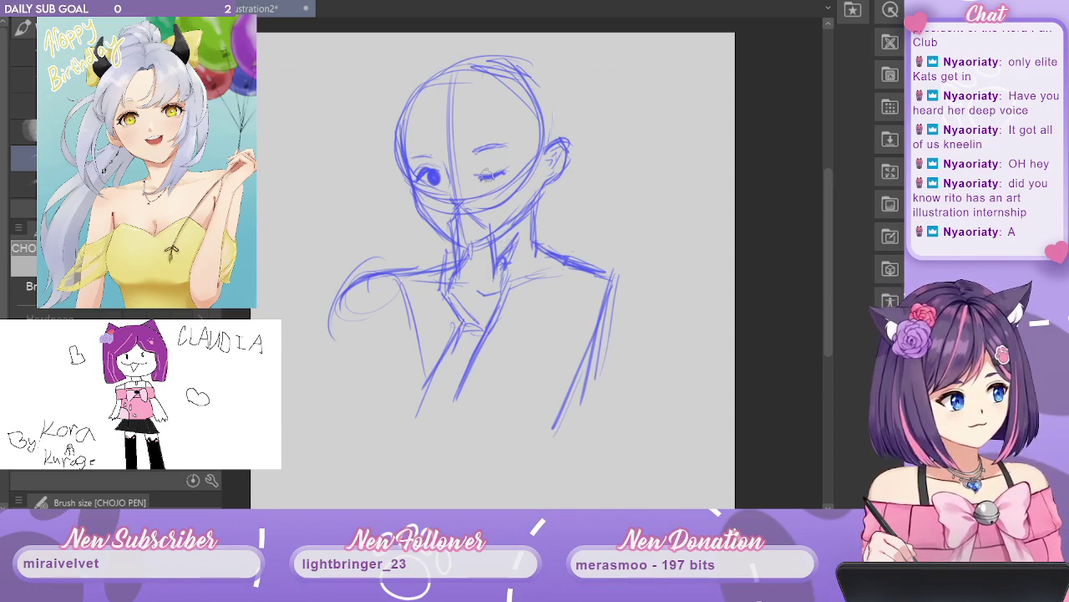
left_click_drag(391, 281, 420, 381)
mouse_move(467, 421)
left_mouse_down()
mouse_move(484, 478)
mouse_move(465, 468)
left_mouse_up()
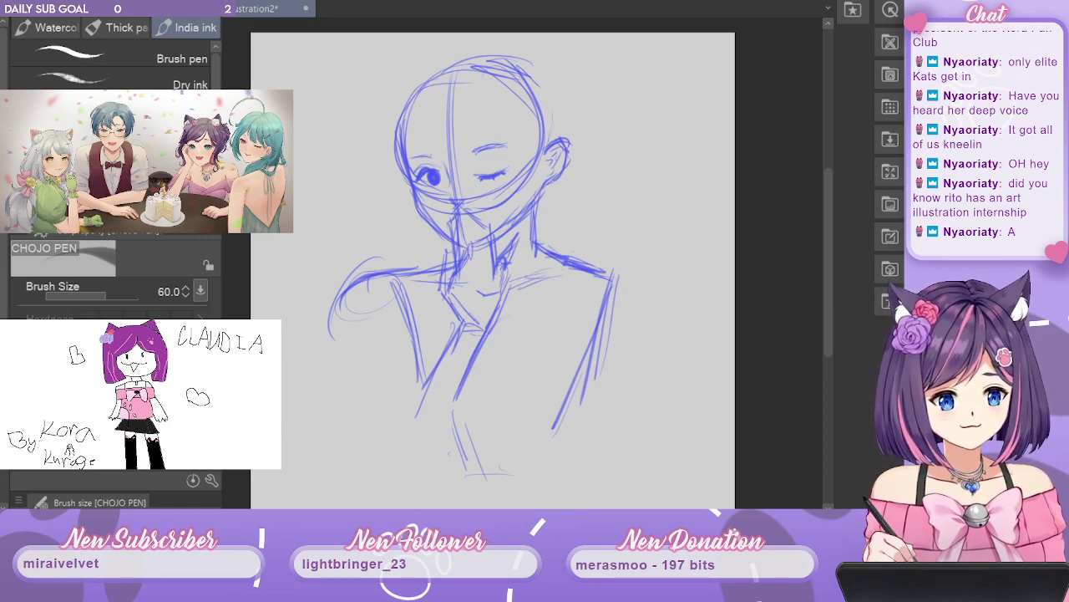
Build a rounded shoulder form at the end of the shoulder line on the ear side, cleaning up its inner strokes.
key("c")
mouse_move(605, 266)
left_mouse_down()
mouse_move(630, 278)
mouse_move(603, 332)
mouse_move(629, 273)
left_mouse_up()
left_click_drag(597, 315, 645, 322)
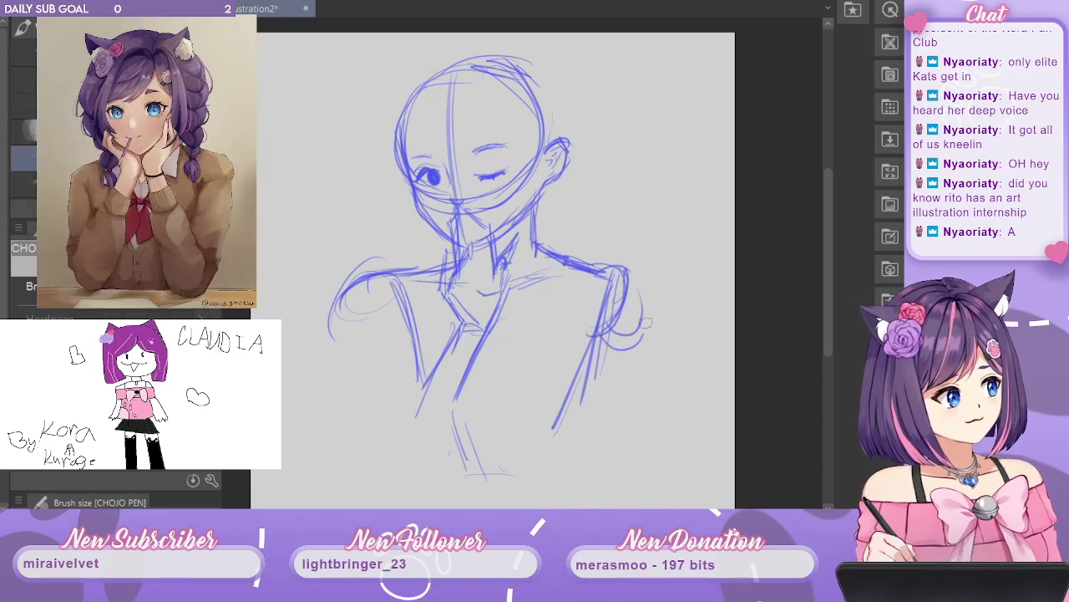
mouse_move(634, 273)
left_mouse_down()
mouse_move(595, 338)
mouse_move(635, 268)
mouse_move(650, 330)
mouse_move(598, 328)
mouse_move(626, 284)
mouse_move(602, 333)
left_mouse_up()
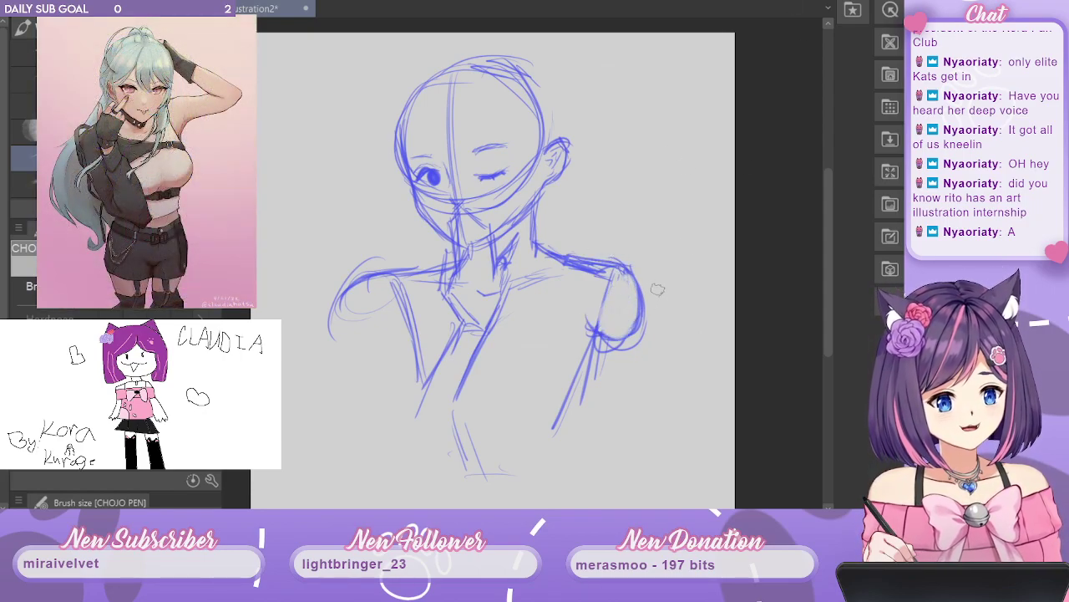
mouse_move(658, 289)
left_mouse_down()
mouse_move(646, 335)
mouse_move(620, 354)
mouse_move(618, 319)
left_mouse_up()
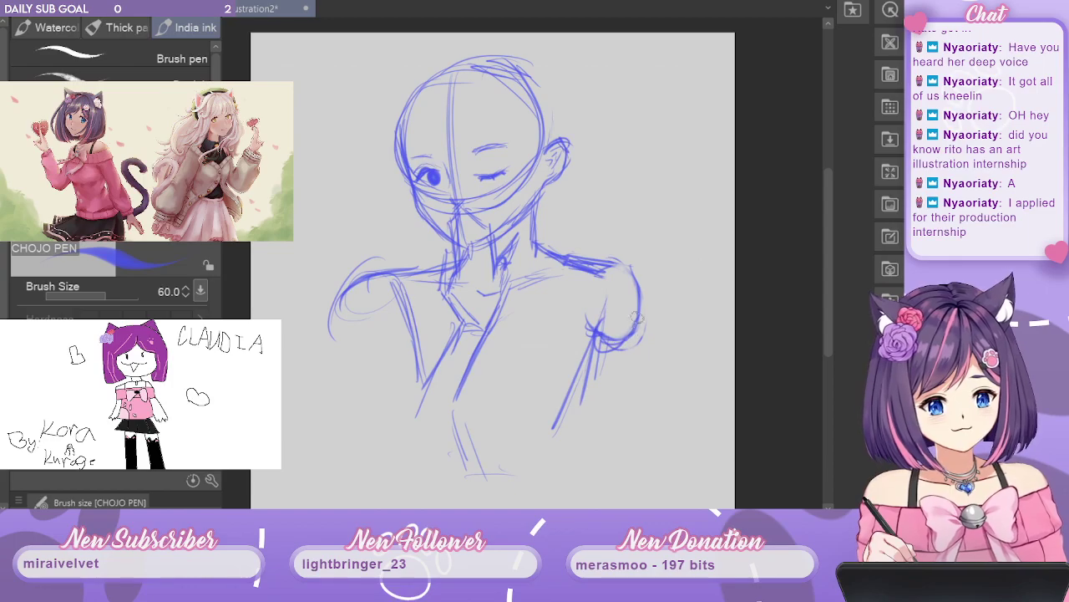
Darken the shoulder's outer edge on the ear side and draw the upper arm curving down to the elbow beside the torso.
mouse_move(643, 279)
left_mouse_down()
mouse_move(625, 341)
mouse_move(631, 331)
left_mouse_up()
left_click_drag(626, 247, 639, 288)
mouse_move(640, 331)
left_mouse_down()
mouse_move(651, 380)
mouse_move(642, 348)
mouse_move(621, 362)
mouse_move(594, 353)
mouse_move(611, 397)
mouse_move(635, 385)
mouse_move(635, 342)
mouse_move(587, 432)
mouse_move(634, 325)
mouse_move(578, 441)
left_mouse_up()
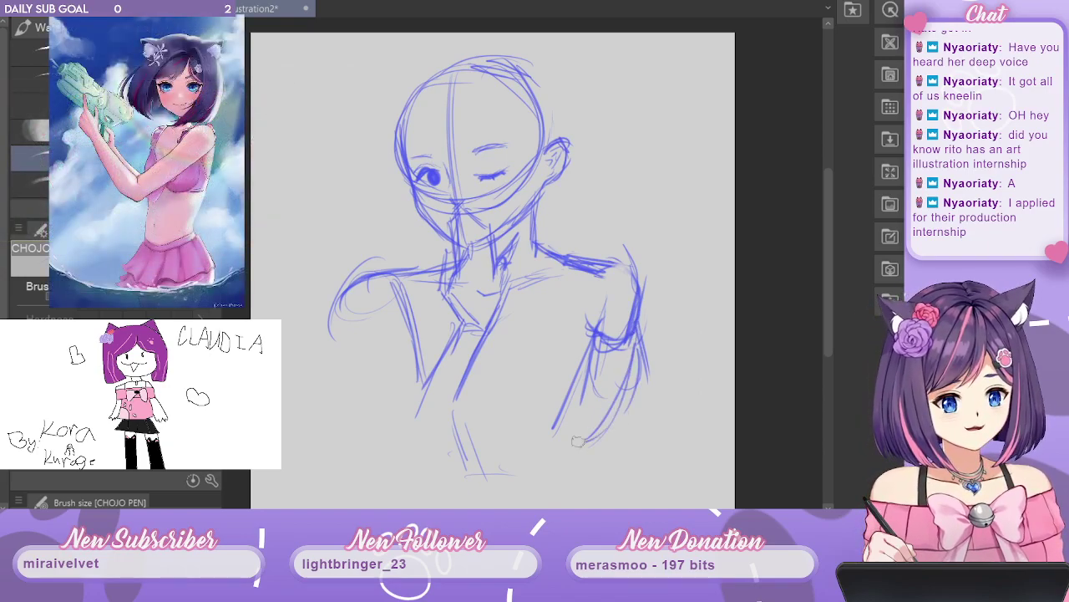
mouse_move(602, 339)
left_mouse_down()
mouse_move(570, 446)
mouse_move(584, 455)
left_mouse_up()
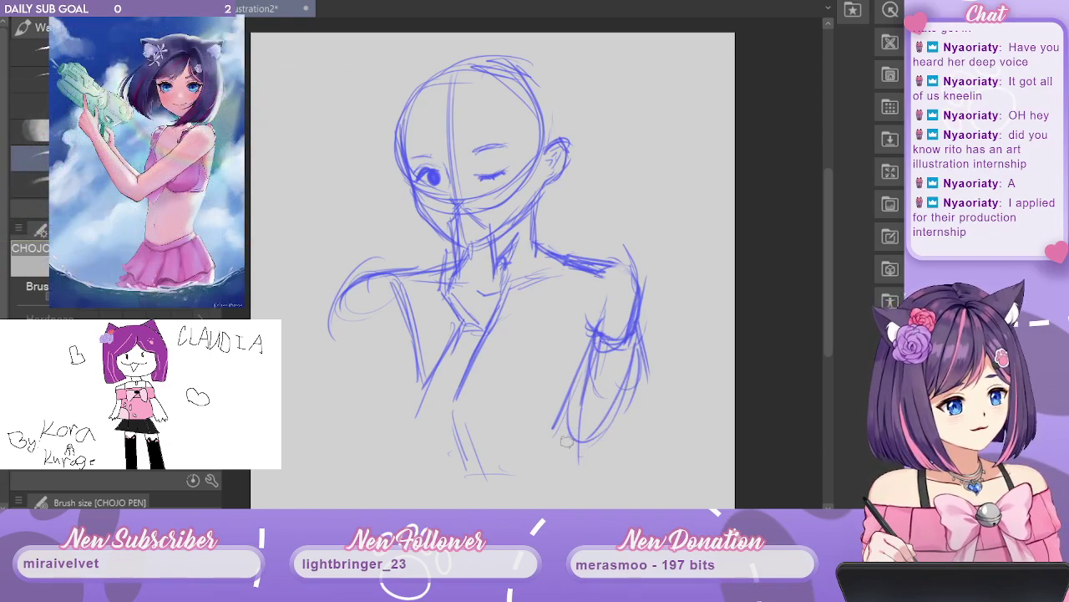
Darken the ear-side upper arm, add the elbow and start of the forearm beneath it, and sketch the bust curves across the chest.
left_click_drag(654, 326, 582, 437)
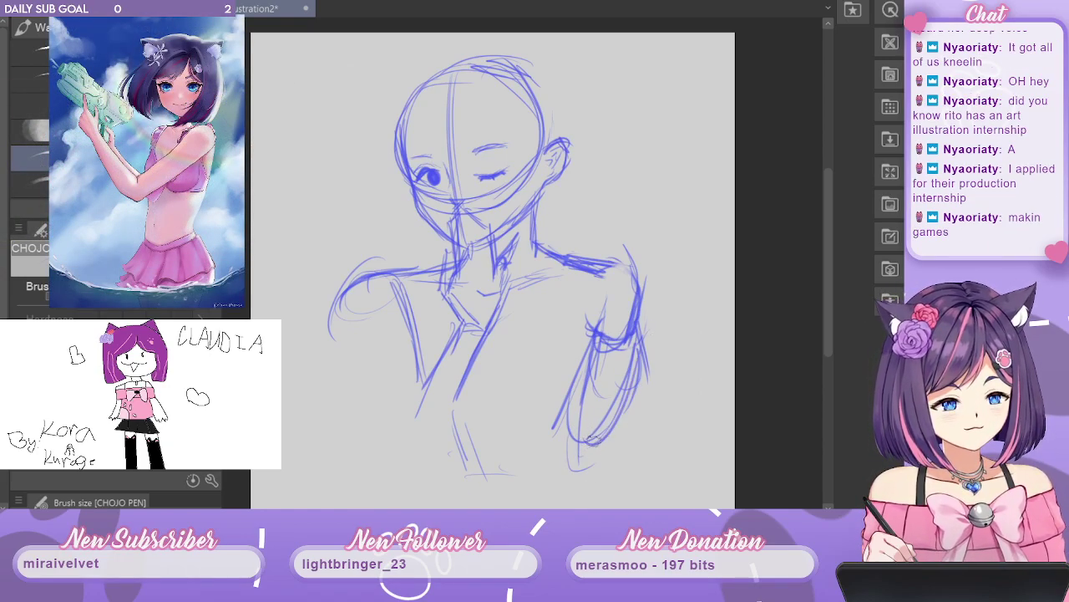
mouse_move(699, 364)
left_mouse_down()
mouse_move(711, 335)
mouse_move(709, 301)
left_mouse_up()
mouse_move(581, 358)
left_mouse_down()
mouse_move(616, 393)
mouse_move(612, 441)
left_mouse_up()
left_click_drag(595, 274, 554, 375)
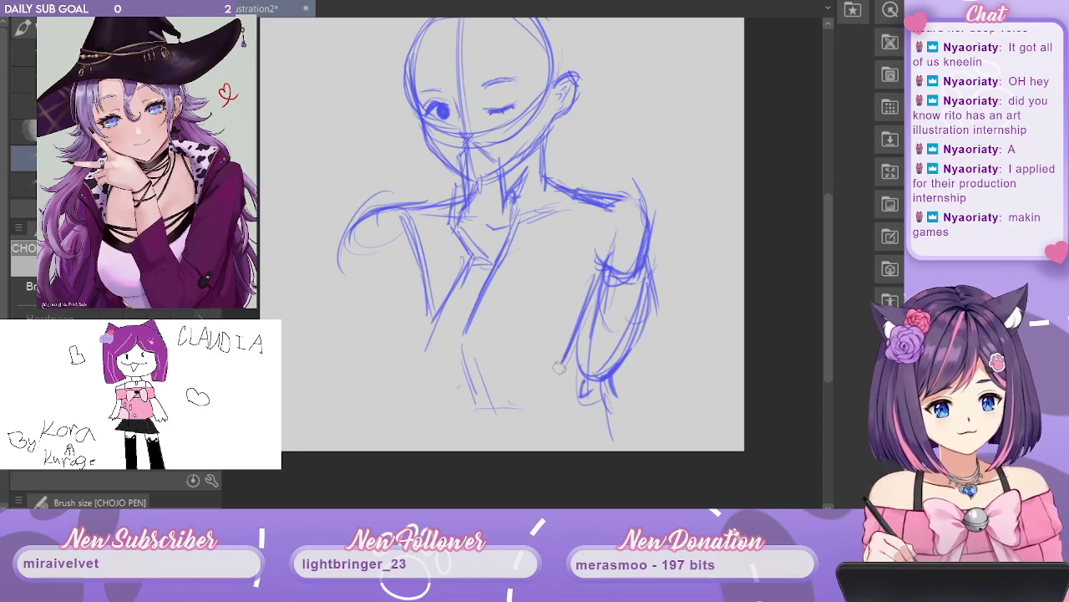
left_click_drag(585, 333, 569, 386)
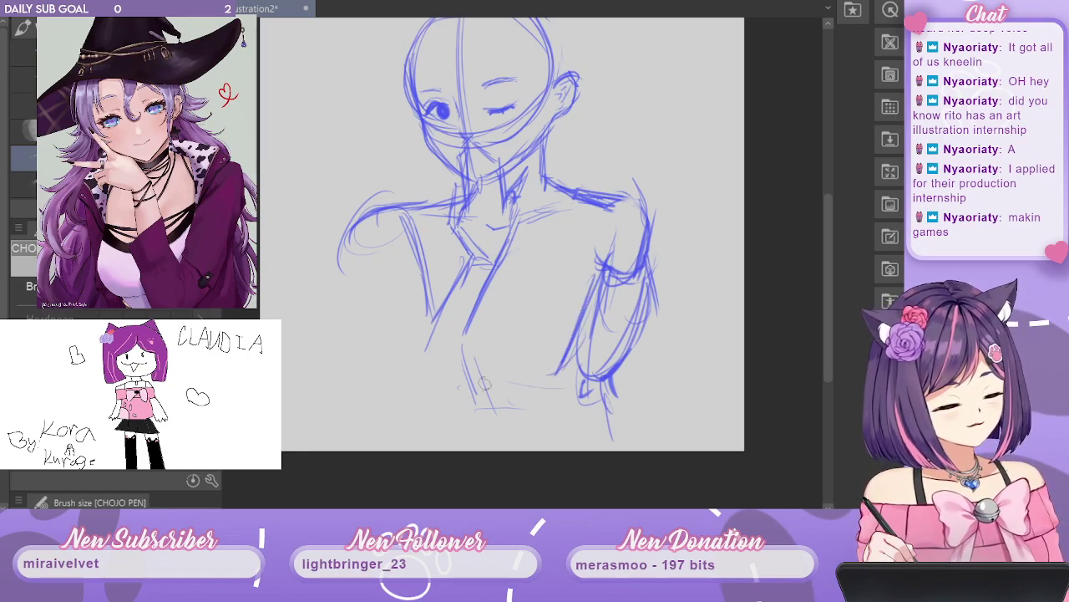
mouse_move(444, 368)
left_mouse_down()
mouse_move(487, 335)
mouse_move(523, 351)
mouse_move(616, 249)
left_mouse_up()
mouse_move(615, 250)
left_mouse_down()
mouse_move(454, 361)
mouse_move(408, 330)
left_mouse_up()
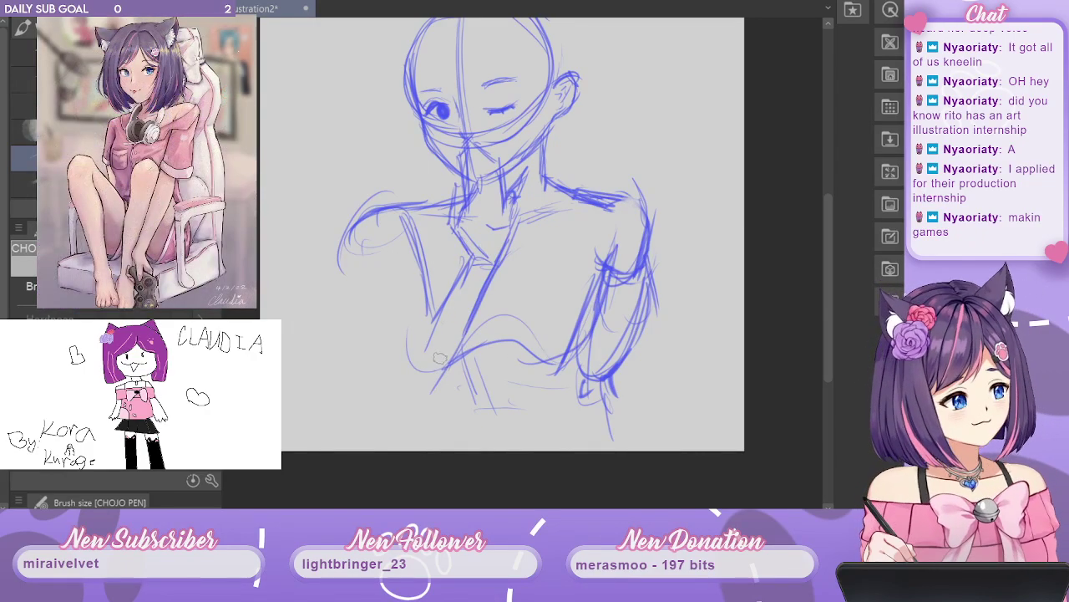
Sketch the raised arm's upper arm from a circular shoulder joint down to a pointed elbow meeting the forearm.
mouse_move(407, 219)
left_mouse_down()
mouse_move(373, 264)
mouse_move(367, 226)
mouse_move(411, 251)
mouse_move(381, 355)
left_mouse_up()
left_click_drag(383, 253, 432, 431)
left_click_drag(424, 269, 431, 380)
mouse_move(391, 250)
left_mouse_down()
mouse_move(427, 431)
mouse_move(418, 421)
mouse_move(437, 411)
mouse_move(489, 240)
mouse_move(432, 426)
left_mouse_up()
left_click_drag(432, 421, 478, 257)
left_click_drag(698, 178, 667, 274)
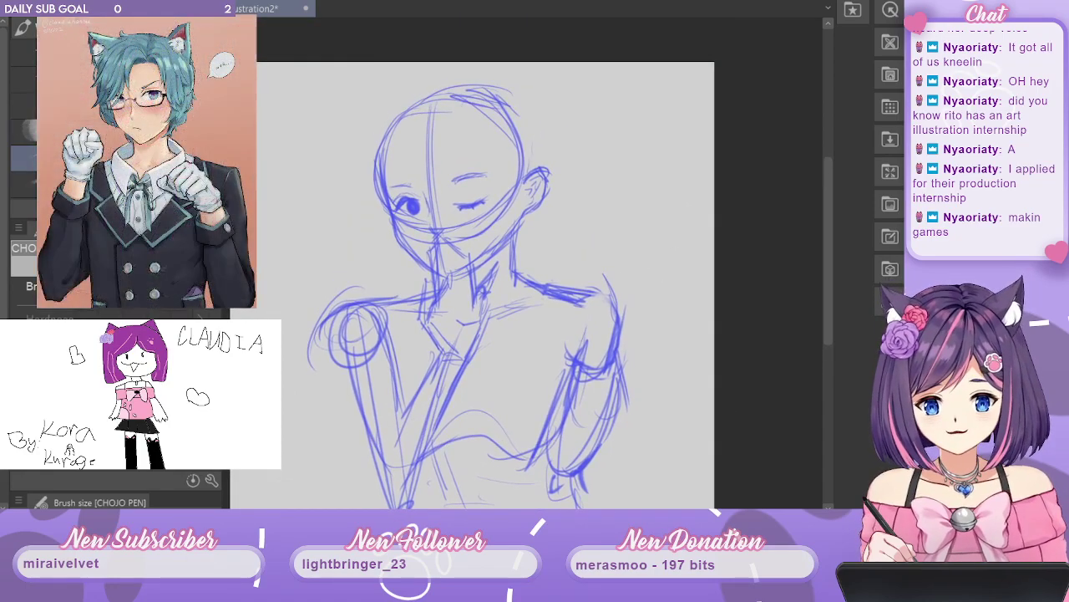
Lasso the head, try to adjust it with a Scale/Rotate transform, and clear the selection.
key("m")
mouse_move(401, 261)
left_mouse_down()
mouse_move(426, 272)
mouse_move(460, 243)
mouse_move(377, 92)
mouse_move(386, 234)
left_mouse_up()
key("ctrl+t")
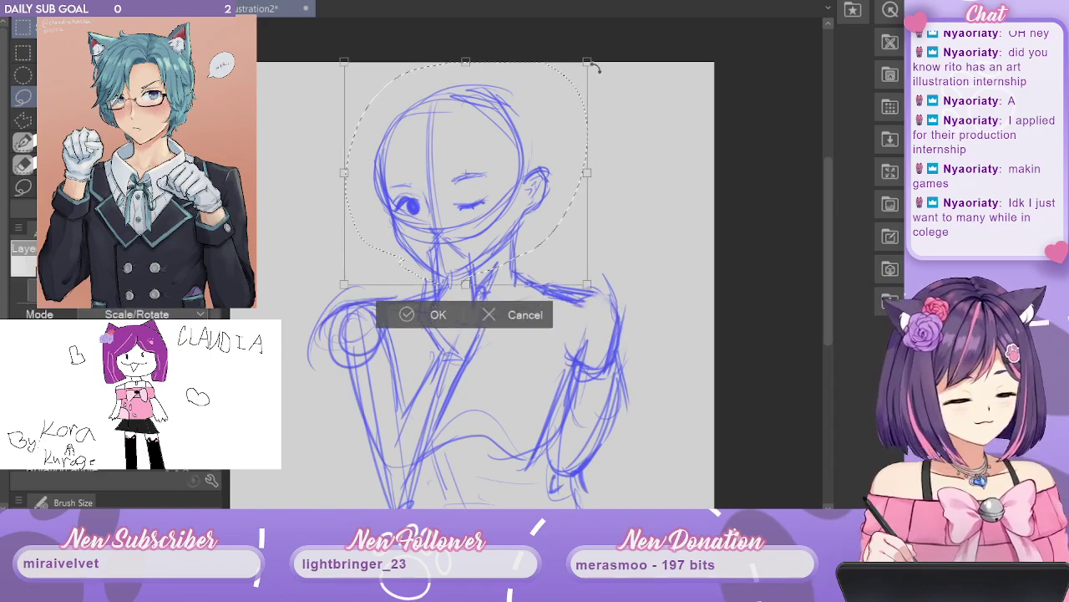
mouse_move(495, 159)
left_mouse_down()
mouse_move(503, 152)
mouse_move(499, 161)
left_mouse_up()
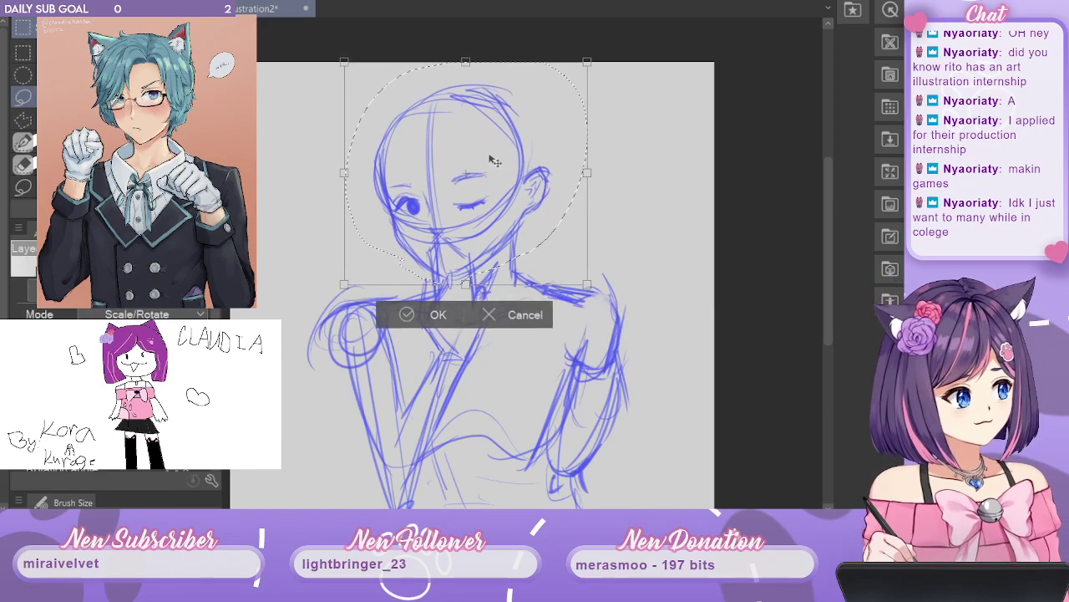
key("Return")
key("ctrl+d")
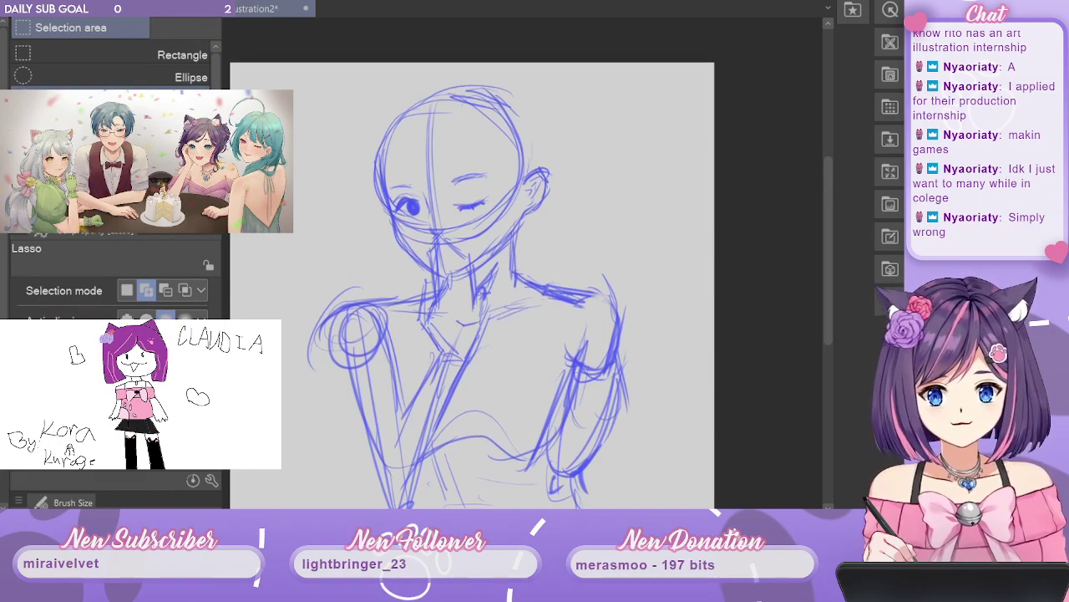
Erase the eyes, brows and inner guide lines from the face with the Rough eraser.
key("p")
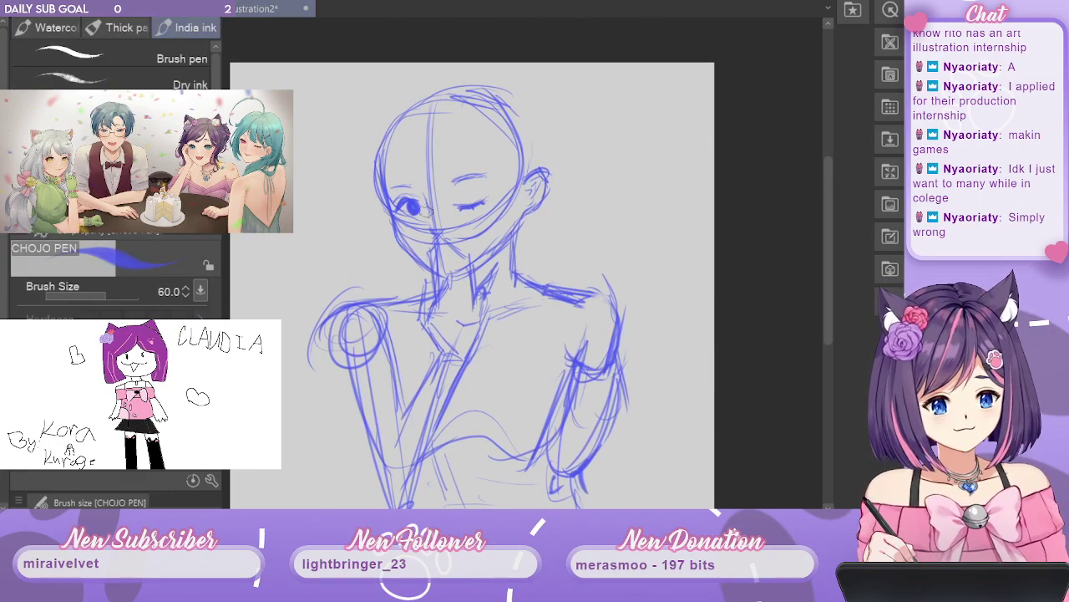
key("e")
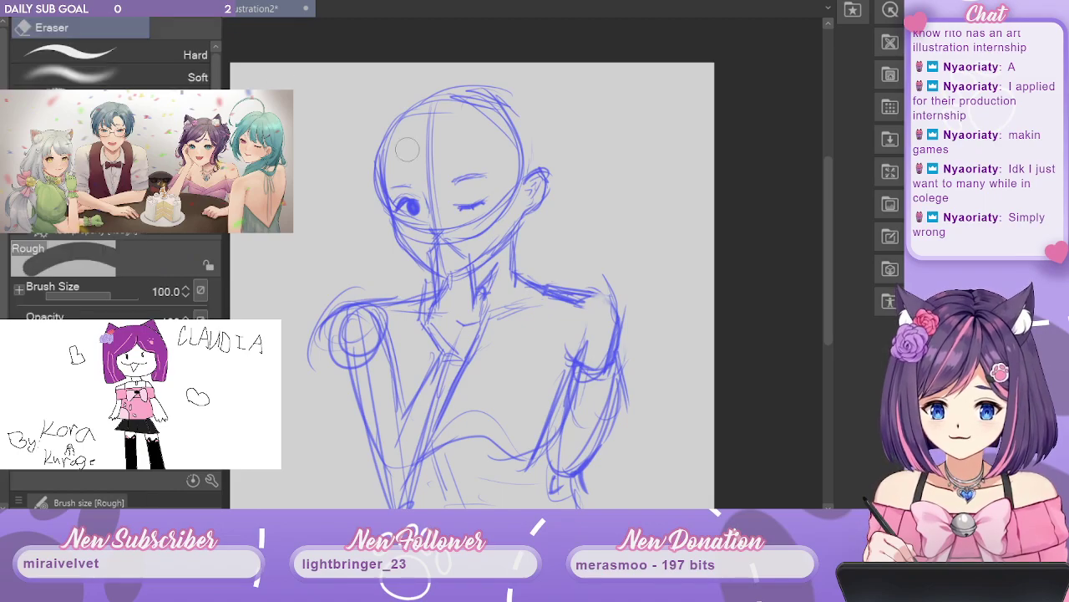
mouse_move(408, 208)
left_mouse_down()
mouse_move(427, 188)
mouse_move(435, 130)
mouse_move(426, 220)
mouse_move(479, 193)
left_mouse_up()
key("p")
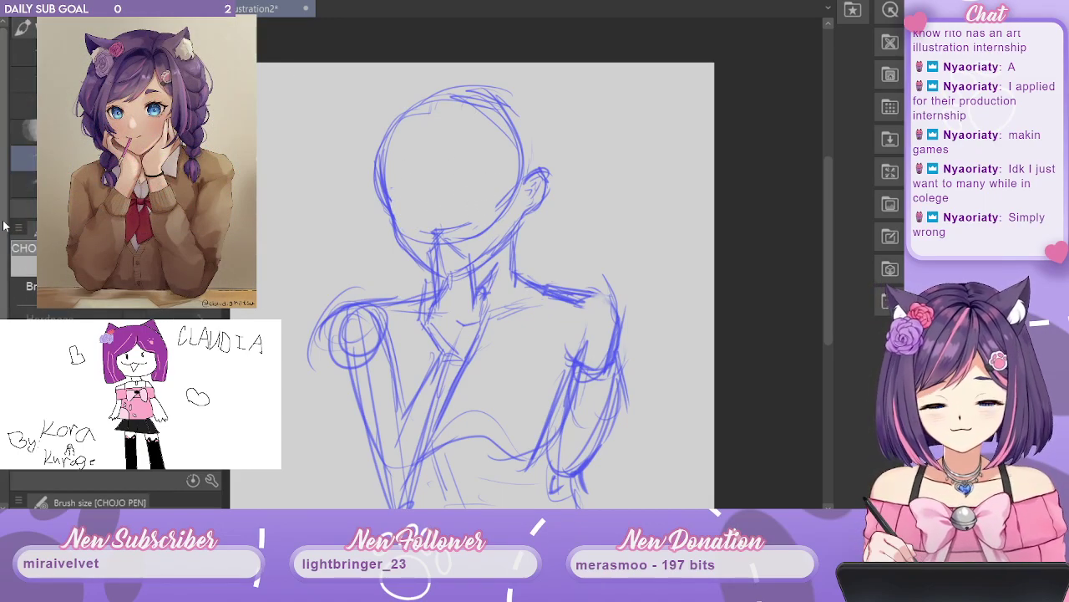
Redraw the face's vertical centre line and sketch both eyes with the CHOJO PEN, undoing stray strokes and filling in the far eye.
mouse_move(436, 229)
left_mouse_down()
mouse_move(433, 117)
mouse_move(435, 232)
left_mouse_up()
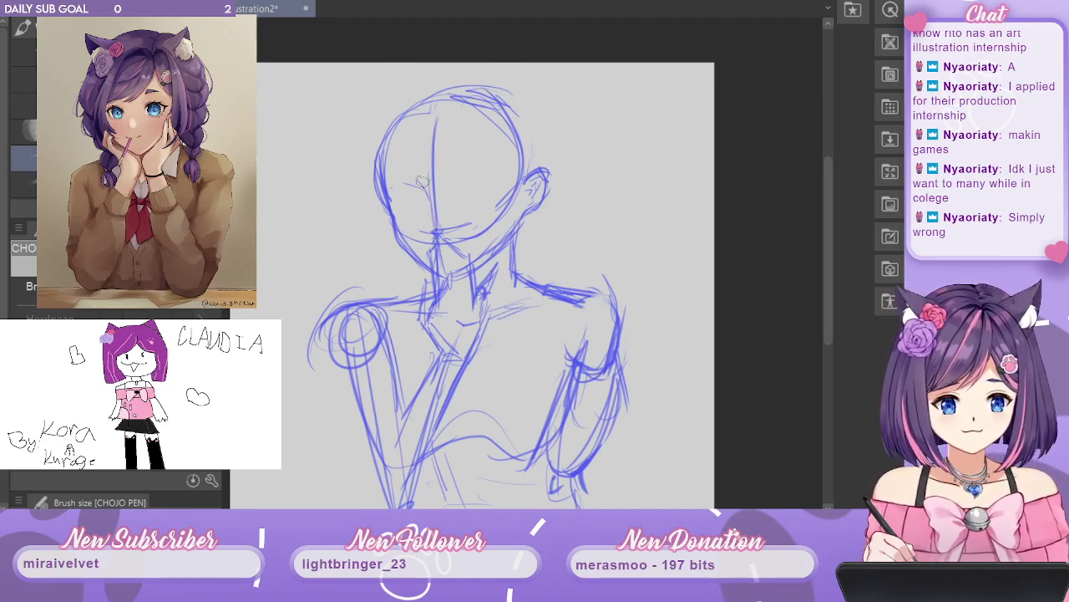
mouse_move(464, 199)
left_mouse_down()
mouse_move(481, 191)
mouse_move(468, 198)
left_mouse_up()
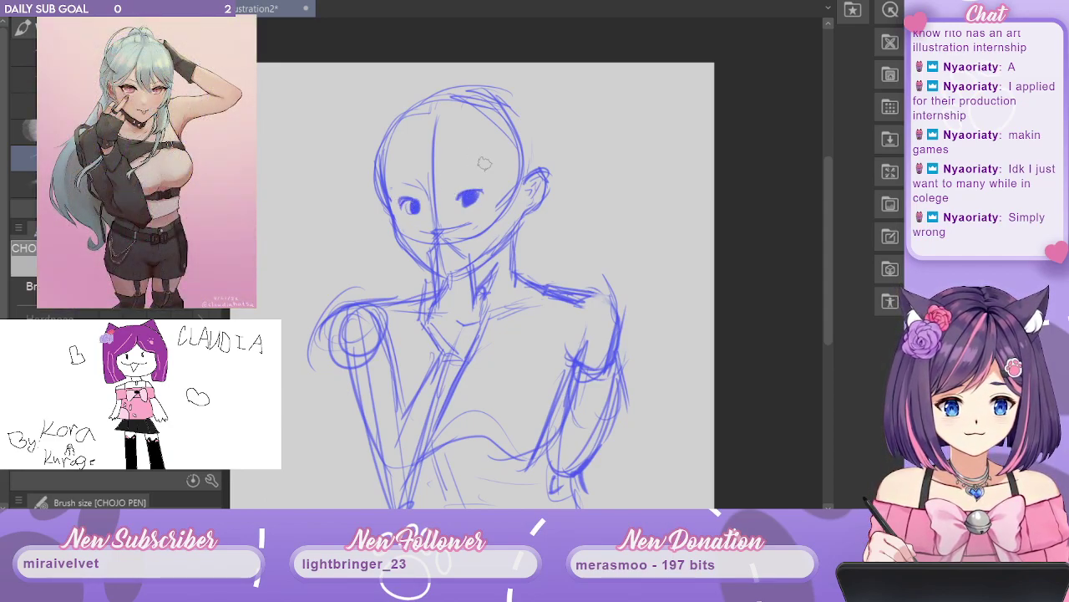
key("ctrl+z")
key("ctrl+z")
key("ctrl+z")
key("ctrl+z")
key("ctrl+z")
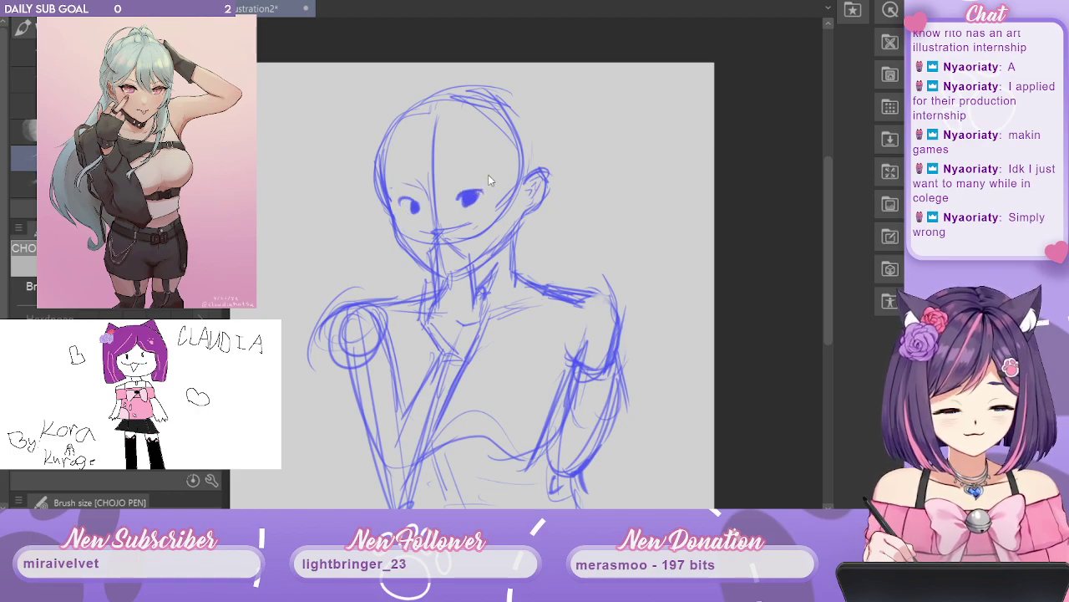
mouse_move(403, 204)
left_mouse_down()
mouse_move(420, 202)
mouse_move(416, 214)
mouse_move(402, 203)
mouse_move(414, 211)
left_mouse_up()
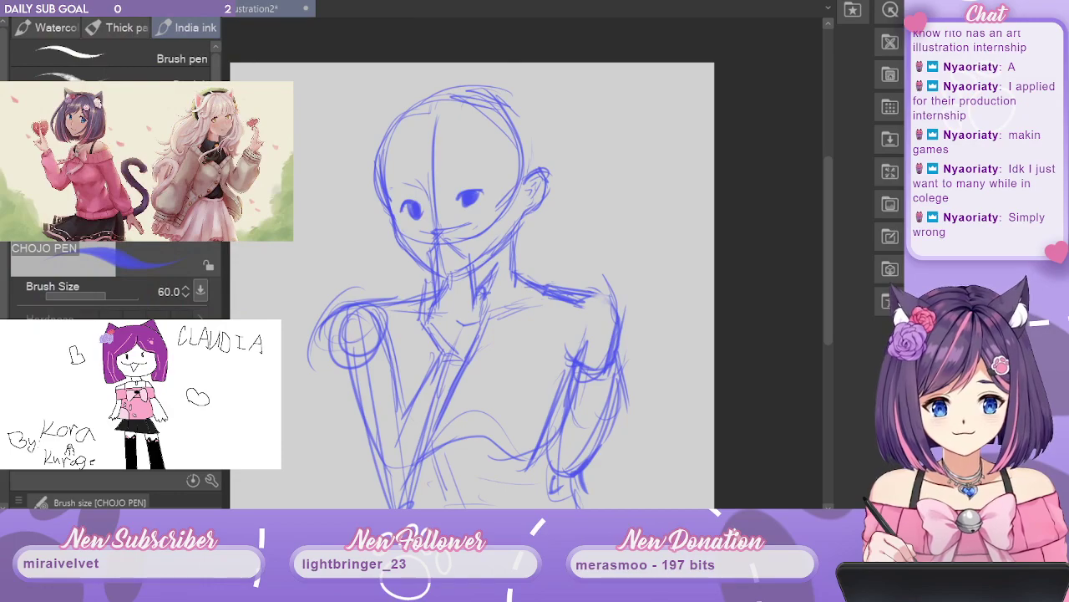
Erase the open eye on the ear side and redraw it as a closed, winking curve.
key("e")
mouse_move(485, 177)
left_mouse_down()
mouse_move(466, 199)
mouse_move(478, 206)
left_mouse_up()
key("b")
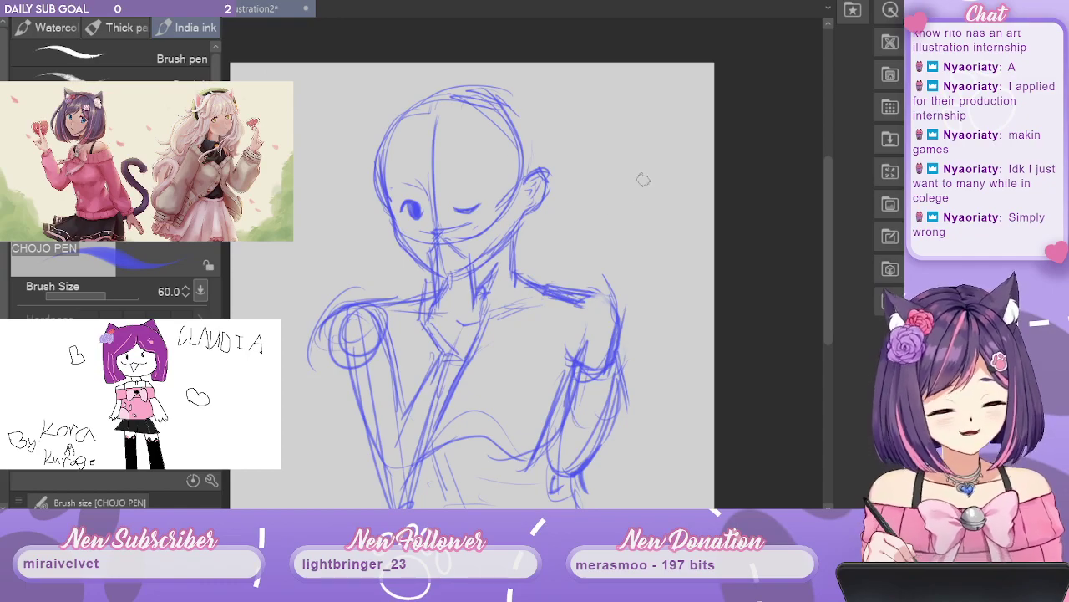
Erase the raised arm's shoulder circle and upper arm down to the elbow, keeping the shoulder line and the forearm near the wrist.
left_click_drag(636, 179, 640, 151)
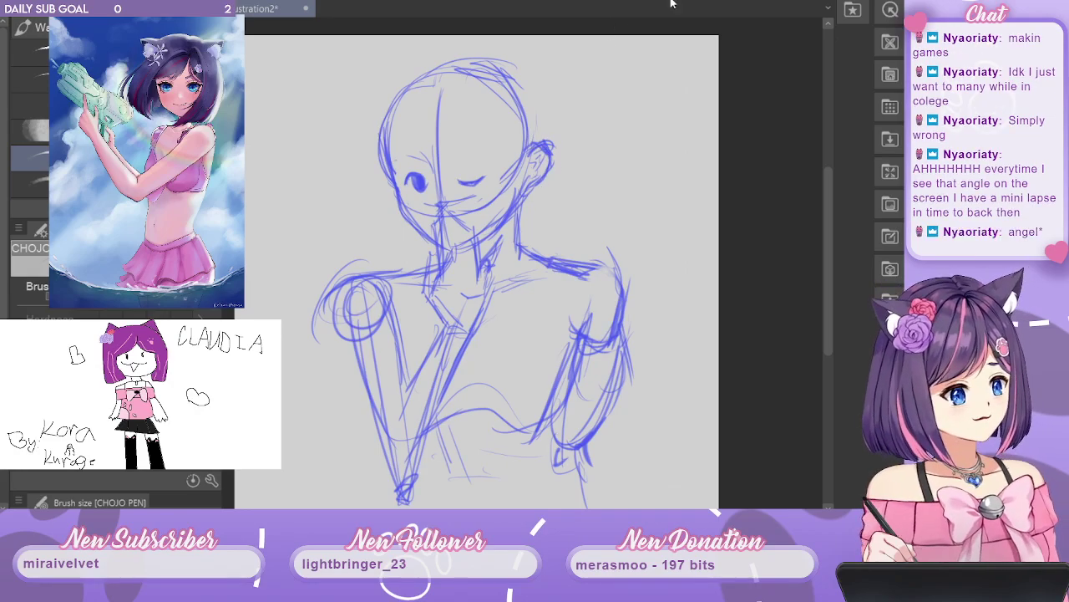
left_click_drag(828, 276, 828, 299)
scroll(828, 298, "up", 2)
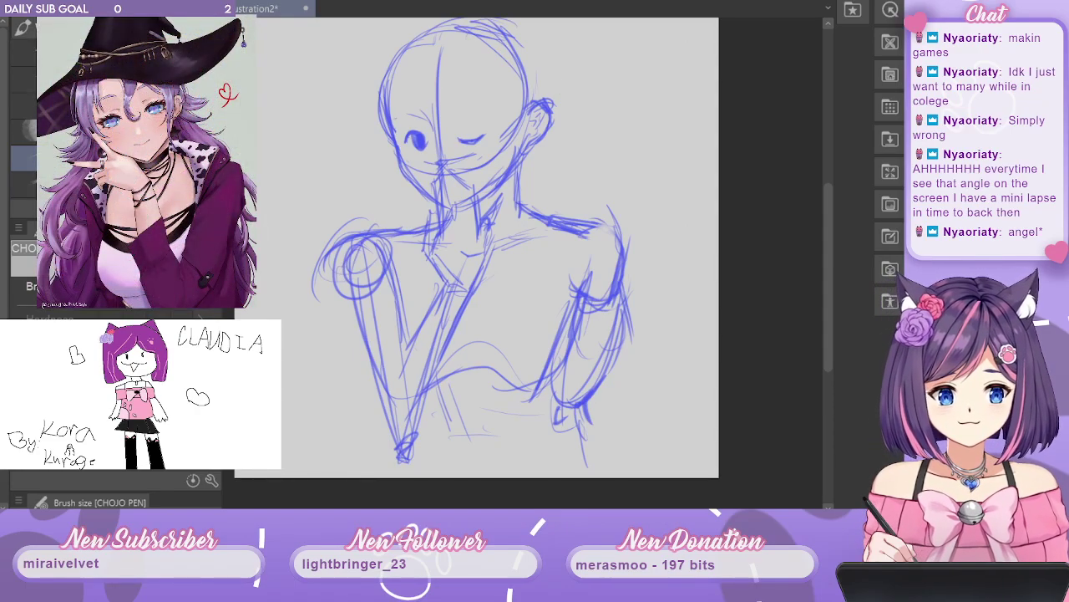
mouse_move(397, 246)
left_mouse_down()
mouse_move(353, 255)
mouse_move(369, 309)
mouse_move(386, 284)
left_mouse_up()
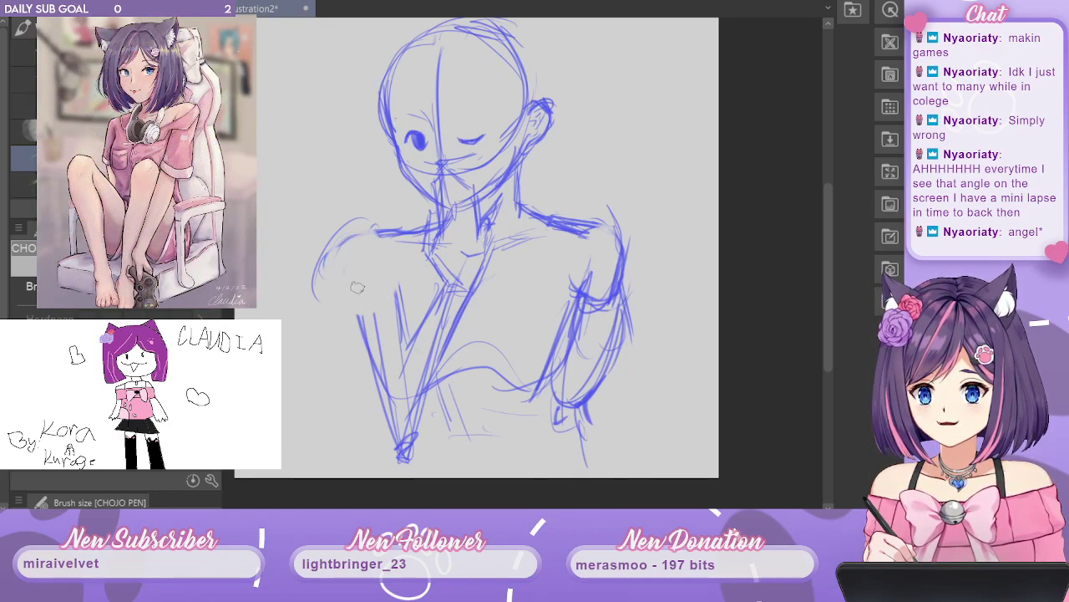
key("ctrl+z")
mouse_move(376, 252)
left_mouse_down()
mouse_move(356, 249)
mouse_move(378, 269)
mouse_move(365, 304)
left_mouse_up()
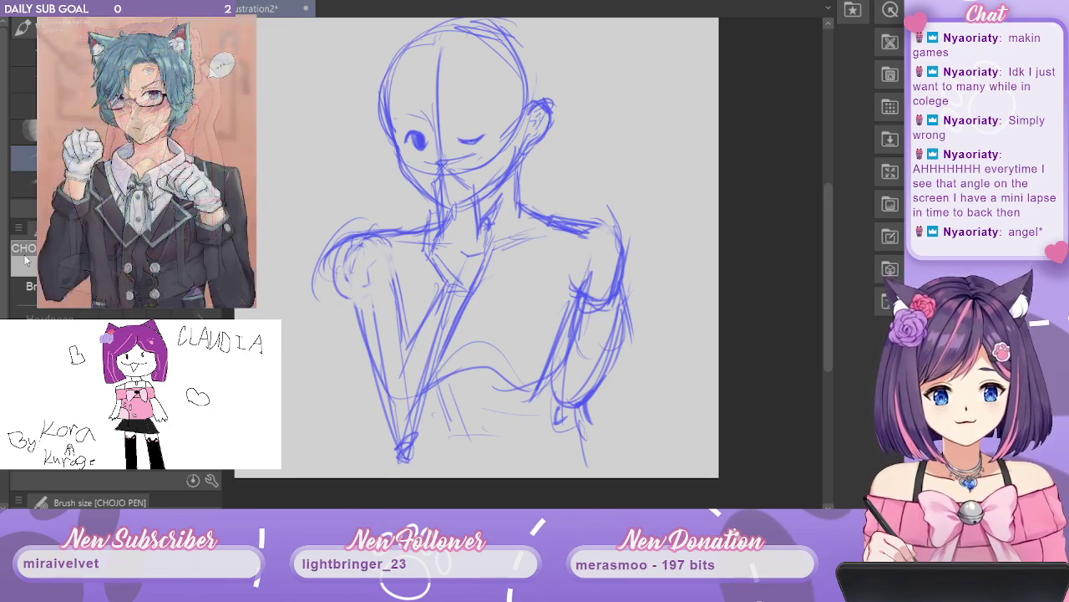
left_click(1, 284)
mouse_move(368, 243)
left_mouse_down()
mouse_move(347, 288)
mouse_move(402, 317)
mouse_move(387, 328)
mouse_move(401, 334)
mouse_move(428, 454)
left_mouse_up()
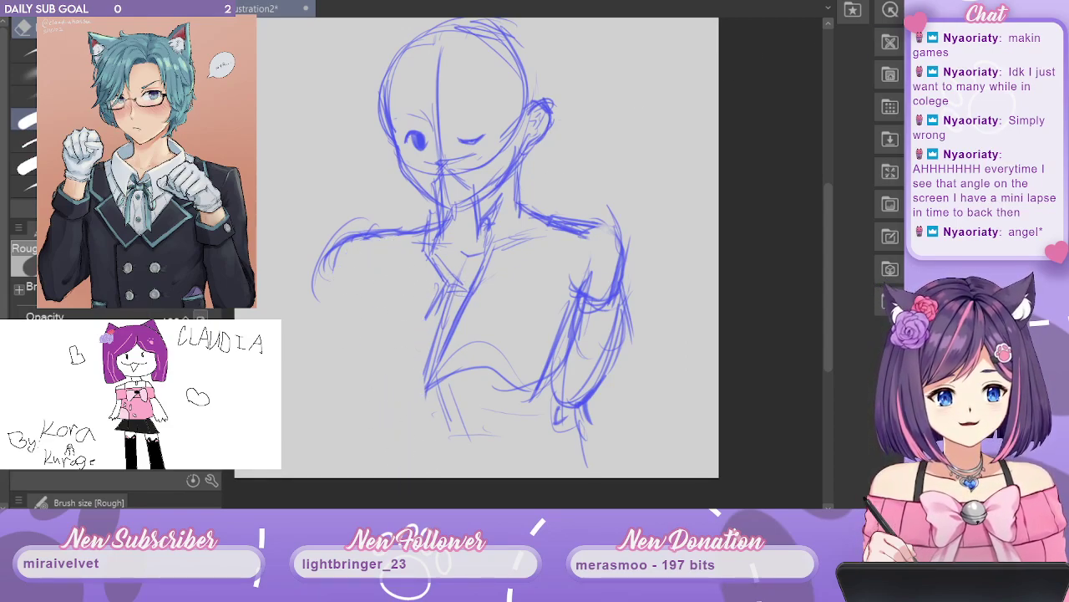
Extend the raised forearm with the CHOJO PEN from below the wrist down to a rounded elbow near the canvas's lower edge.
key("p")
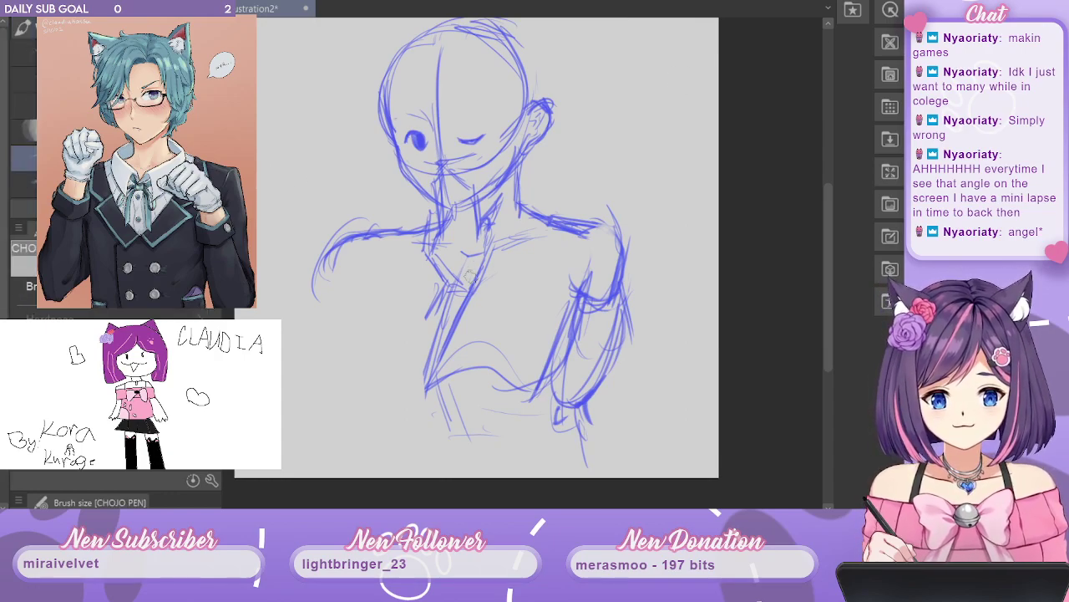
mouse_move(439, 383)
left_mouse_down()
mouse_move(420, 442)
mouse_move(386, 470)
left_mouse_up()
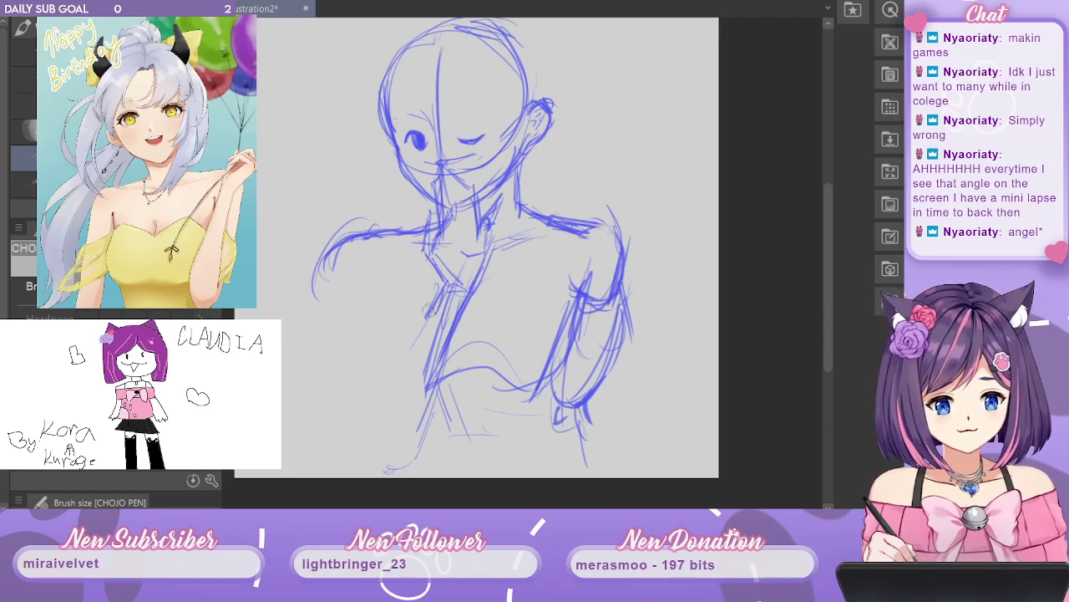
left_click_drag(440, 286, 385, 392)
left_click_drag(409, 358, 381, 424)
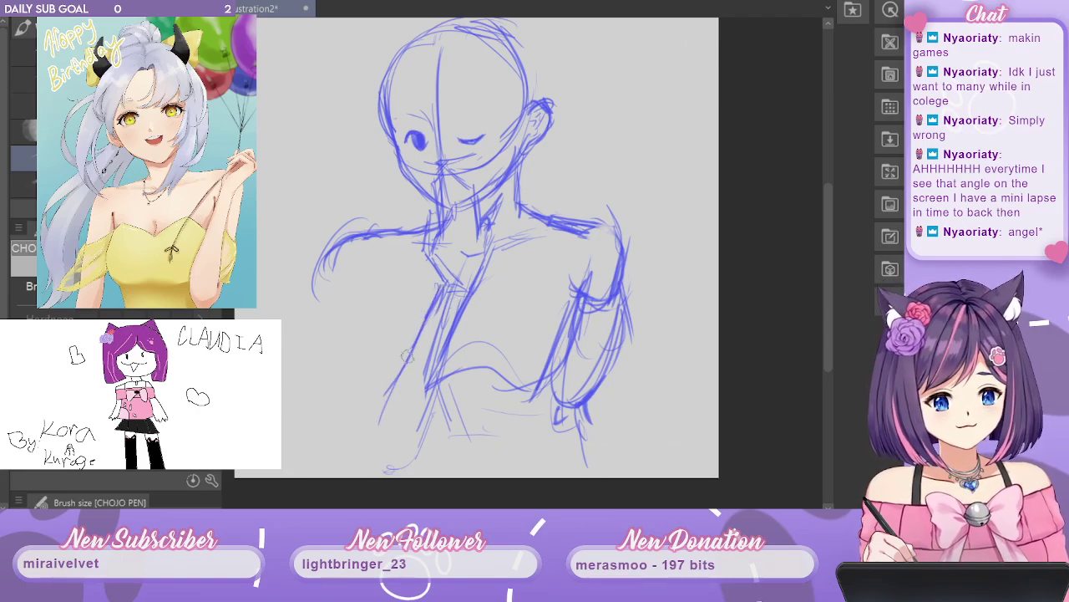
left_click_drag(408, 356, 372, 426)
mouse_move(419, 336)
left_mouse_down()
mouse_move(381, 379)
mouse_move(425, 326)
mouse_move(364, 423)
left_mouse_up()
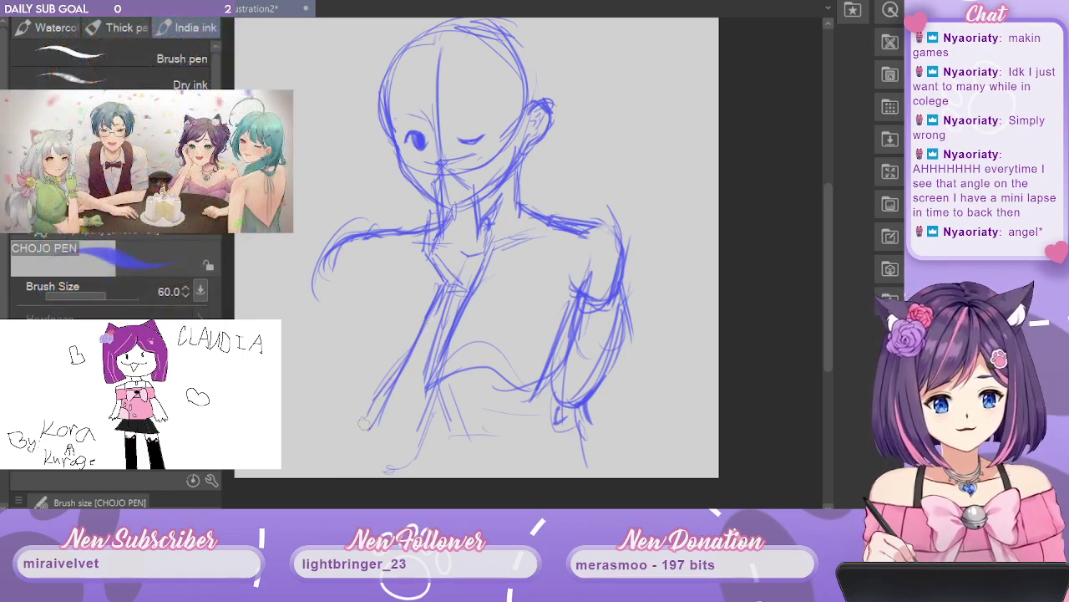
left_click_drag(439, 392, 383, 482)
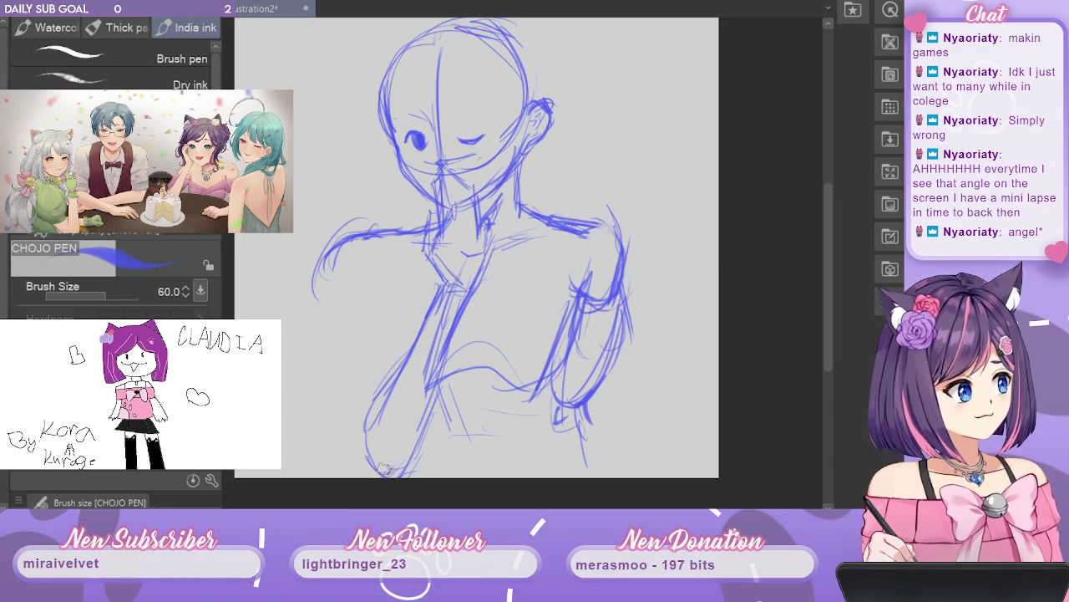
Draw the raised arm's outer contour from shoulder to elbow and its inner contour from the armpit to the forearm.
mouse_move(324, 301)
left_mouse_down()
mouse_move(342, 376)
mouse_move(333, 362)
left_mouse_up()
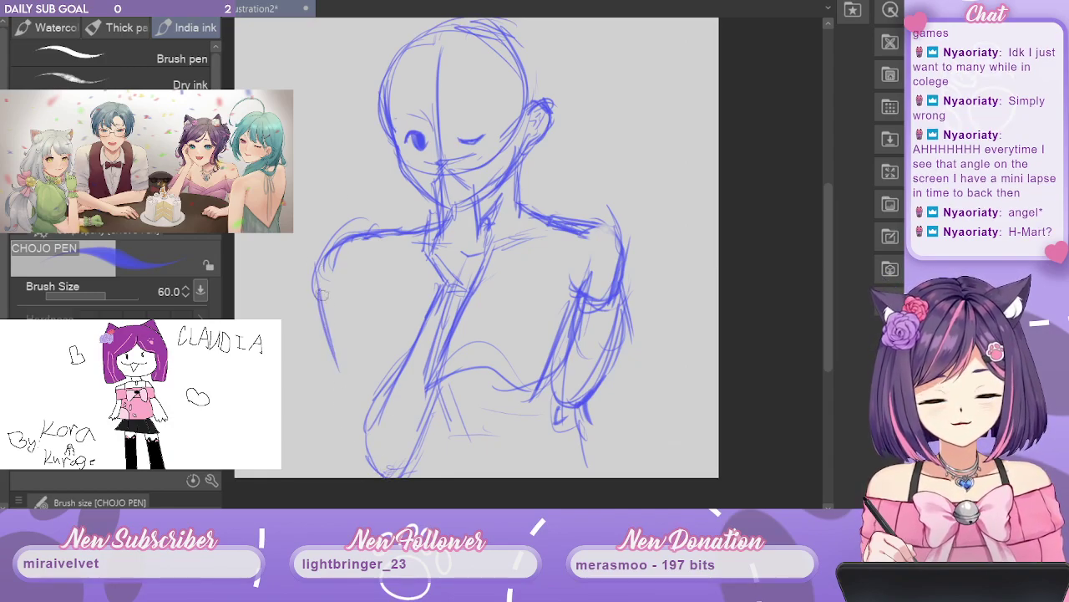
left_click_drag(323, 260, 350, 411)
left_click_drag(342, 367, 378, 467)
left_click_drag(330, 324, 365, 447)
left_click_drag(324, 242, 315, 305)
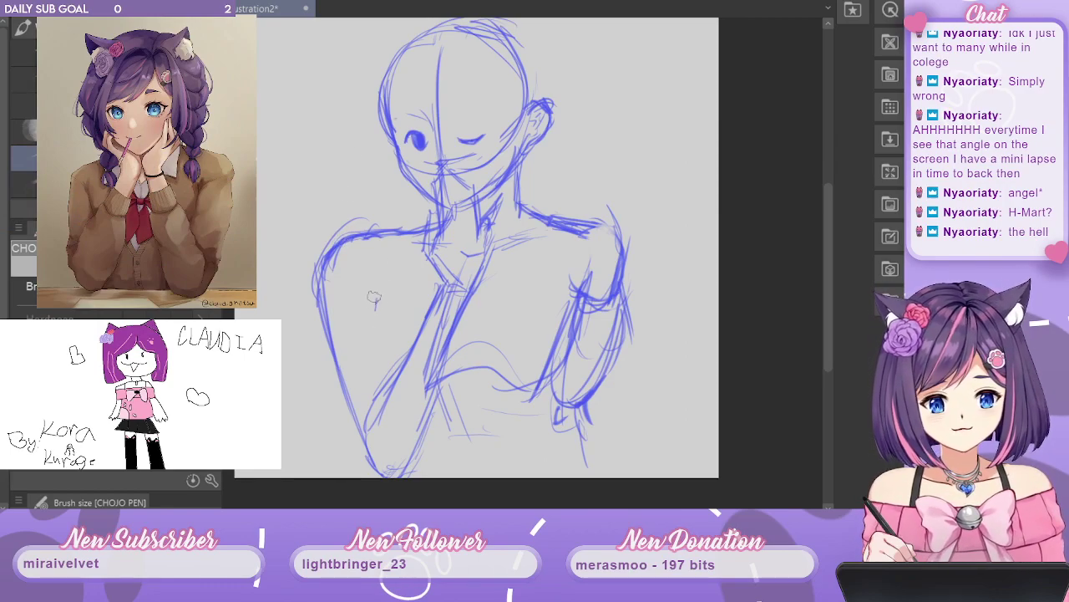
left_click_drag(373, 304, 390, 376)
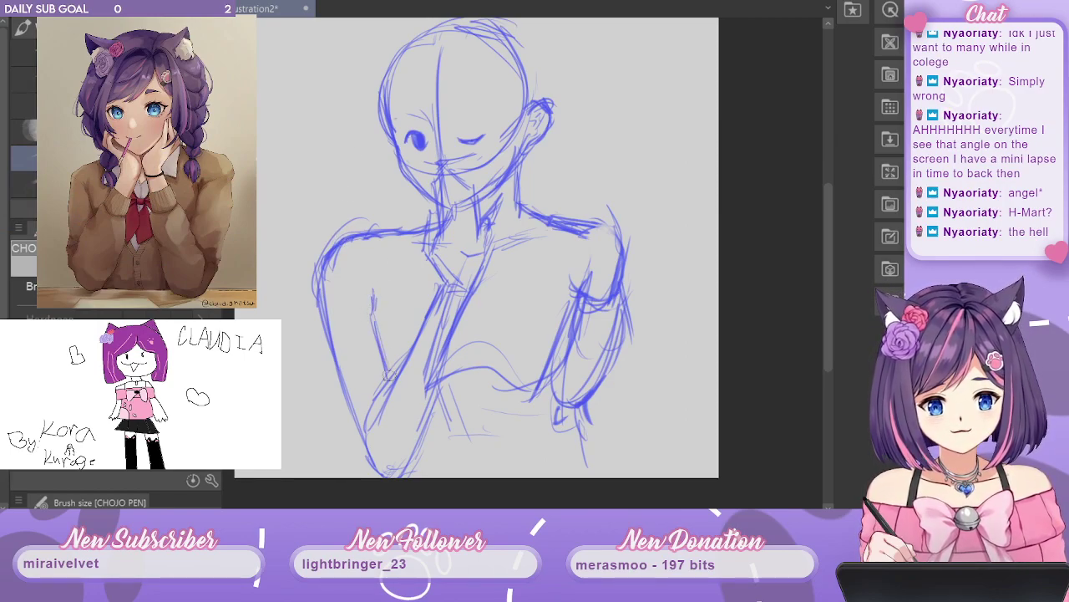
left_click_drag(381, 334, 392, 375)
left_click_drag(373, 298, 389, 364)
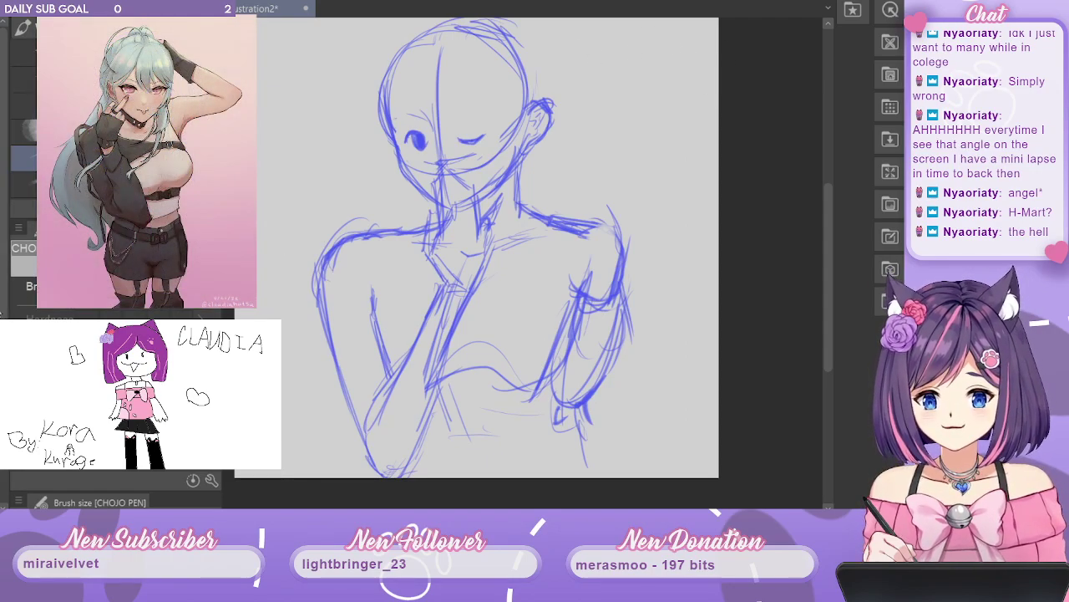
Erase the raised arm's shoulder, upper arm and elbow with the Rough eraser.
key("e")
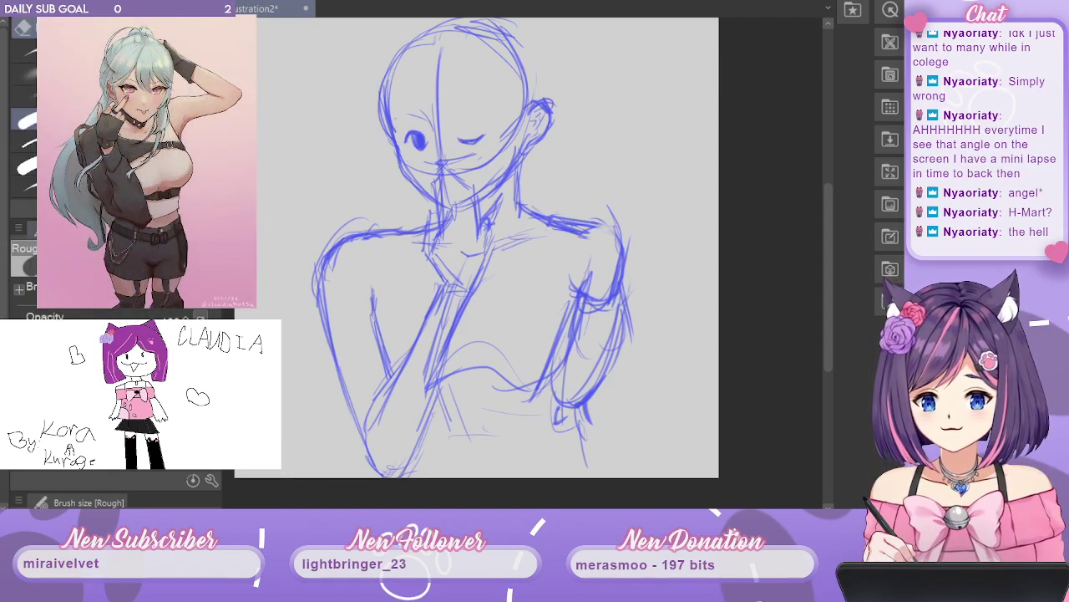
left_click_drag(414, 226, 324, 293)
left_click_drag(313, 234, 376, 443)
mouse_move(344, 304)
left_mouse_down()
mouse_move(351, 418)
mouse_move(401, 452)
left_mouse_up()
Redraw the raised arm with a small shoulder circle, a slimmer upper arm ending in an elbow oval, and a cleaner forearm edge up to the wrist.
key("p")
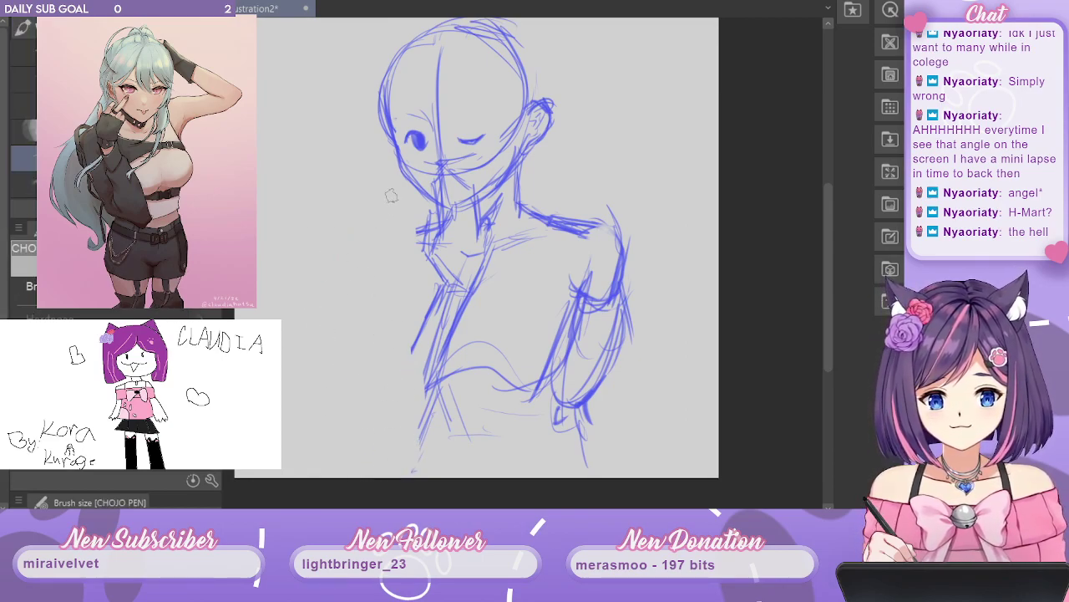
mouse_move(332, 239)
left_mouse_down()
mouse_move(359, 251)
mouse_move(432, 220)
mouse_move(362, 236)
mouse_move(332, 280)
left_mouse_up()
mouse_move(352, 268)
left_mouse_down()
mouse_move(339, 298)
mouse_move(398, 474)
mouse_move(405, 444)
left_mouse_up()
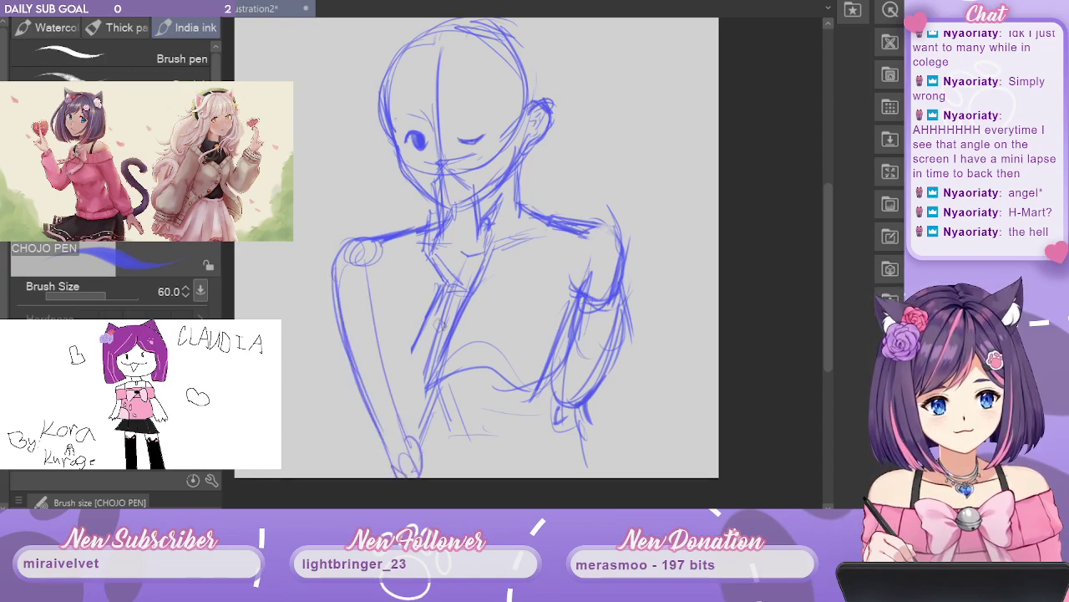
mouse_move(451, 288)
left_mouse_down()
mouse_move(418, 475)
mouse_move(443, 347)
mouse_move(430, 413)
left_mouse_up()
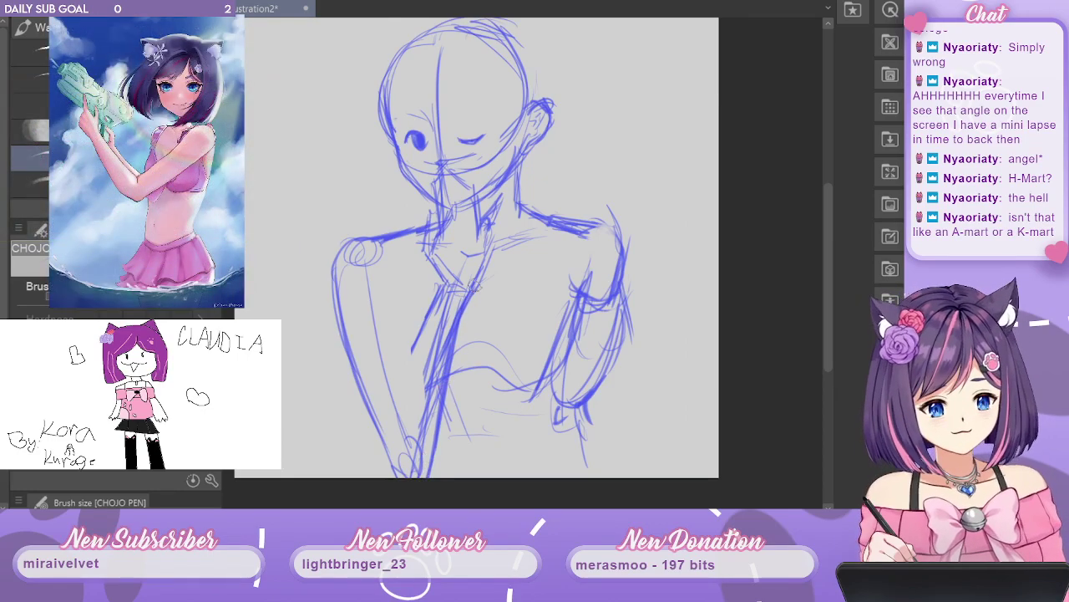
mouse_move(487, 267)
left_mouse_down()
mouse_move(447, 375)
mouse_move(450, 296)
mouse_move(424, 413)
left_mouse_up()
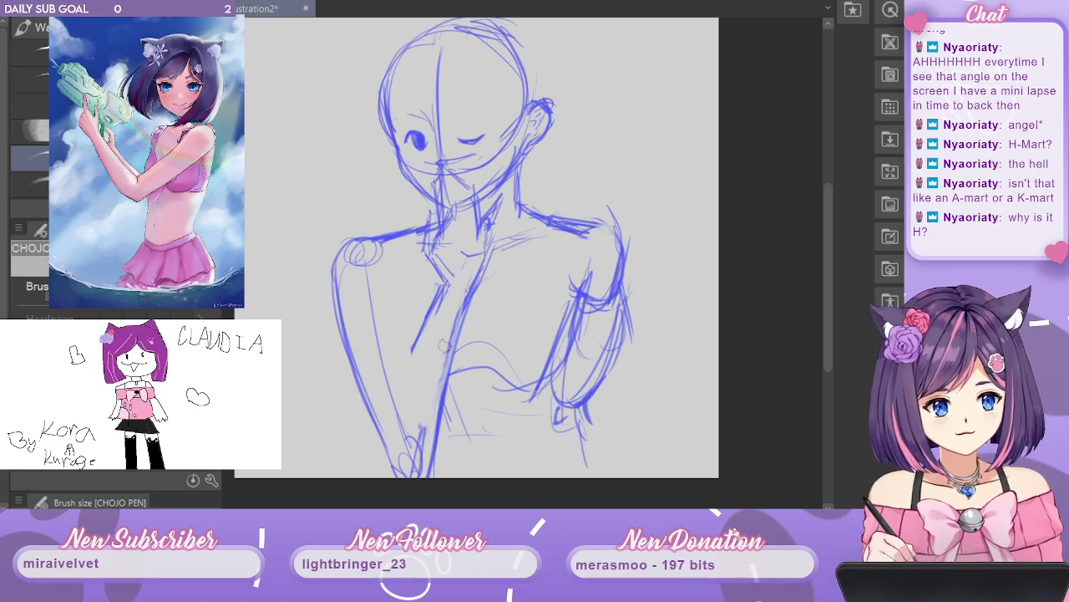
Refine both edges of the raised forearm with overlapping strokes from the wrist down to the elbow.
mouse_move(445, 344)
left_mouse_down()
mouse_move(451, 330)
mouse_move(412, 461)
left_mouse_up()
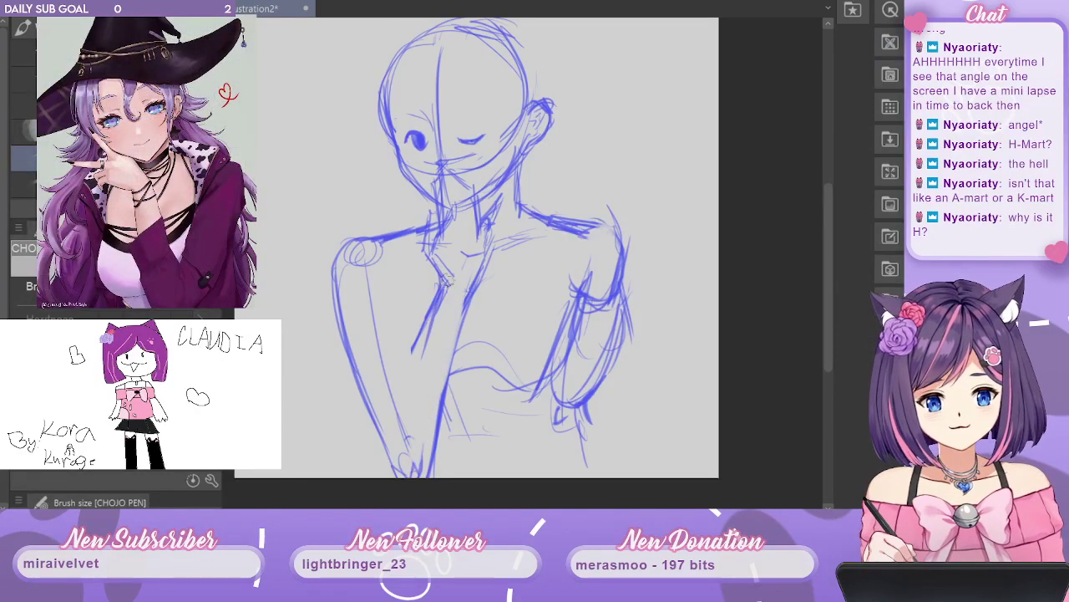
left_click_drag(445, 292, 399, 439)
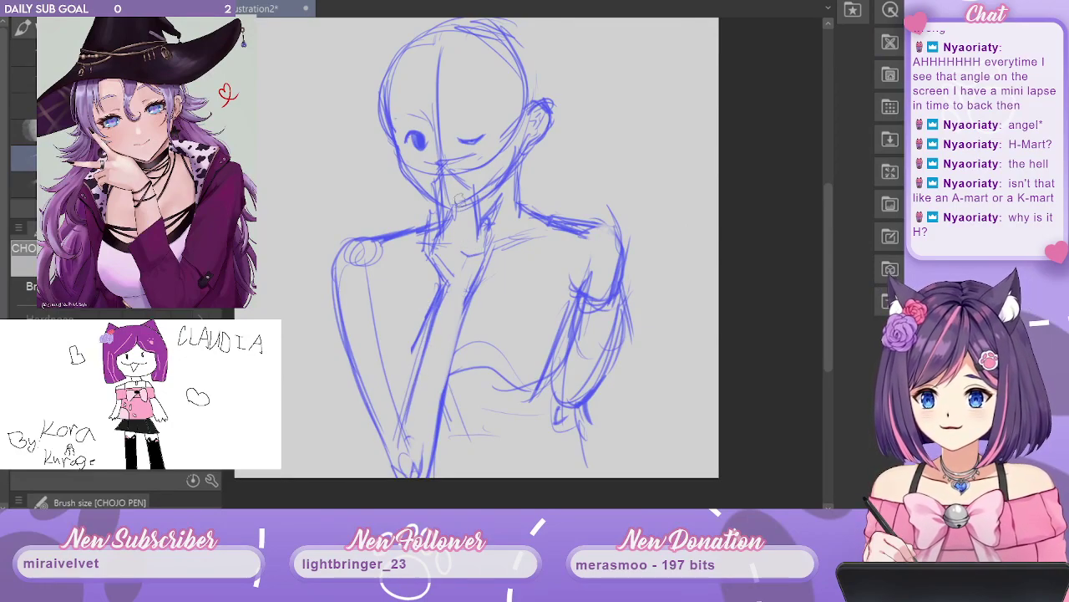
left_click_drag(475, 288, 443, 427)
left_click_drag(458, 346, 436, 468)
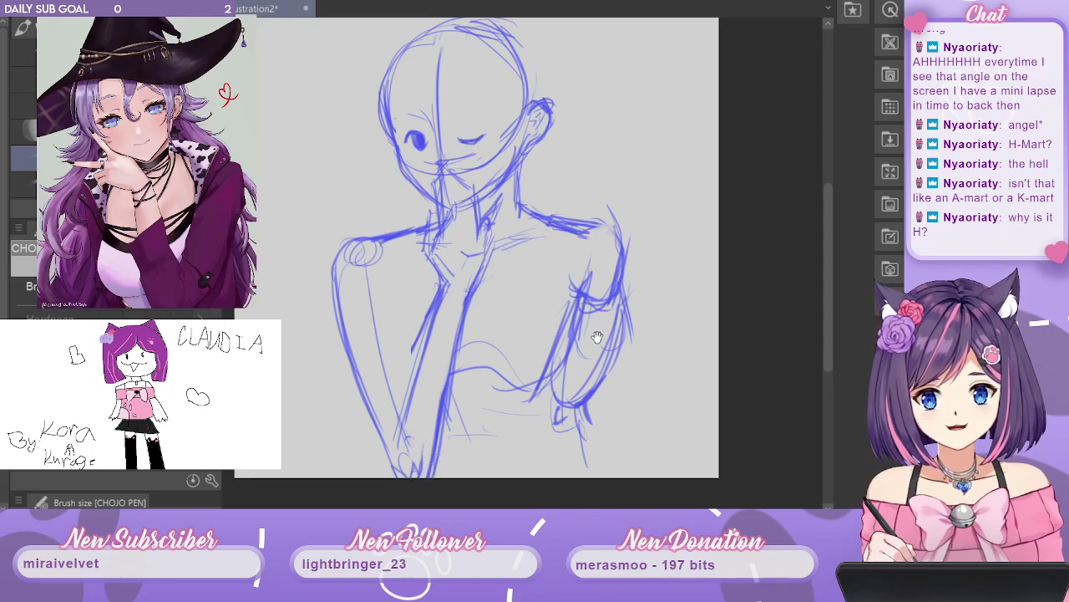
mouse_move(598, 337)
left_mouse_down()
mouse_move(619, 246)
mouse_move(583, 347)
left_mouse_up()
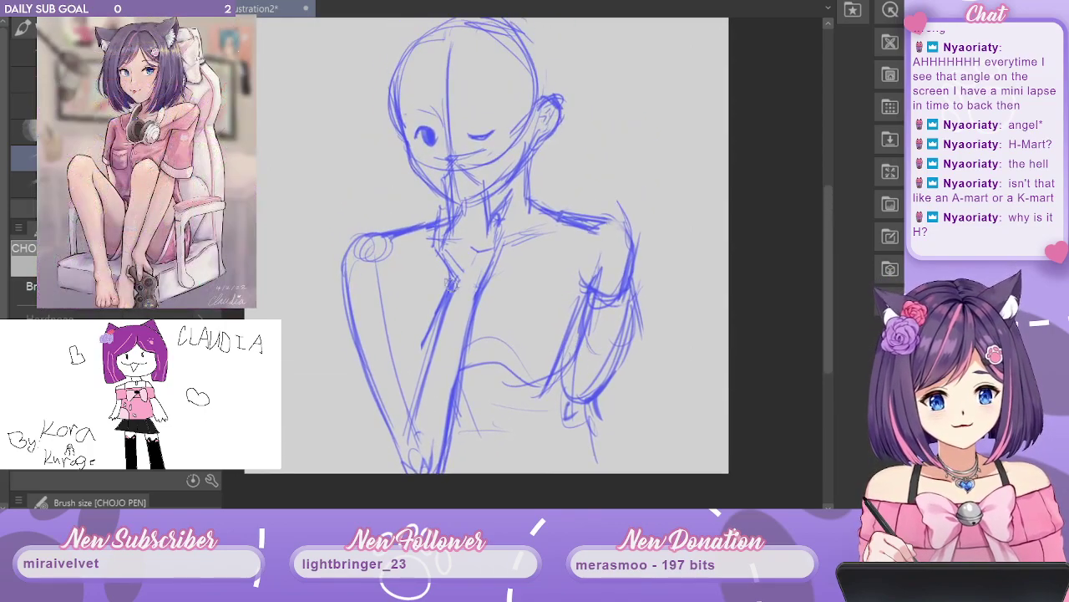
left_click_drag(453, 286, 419, 405)
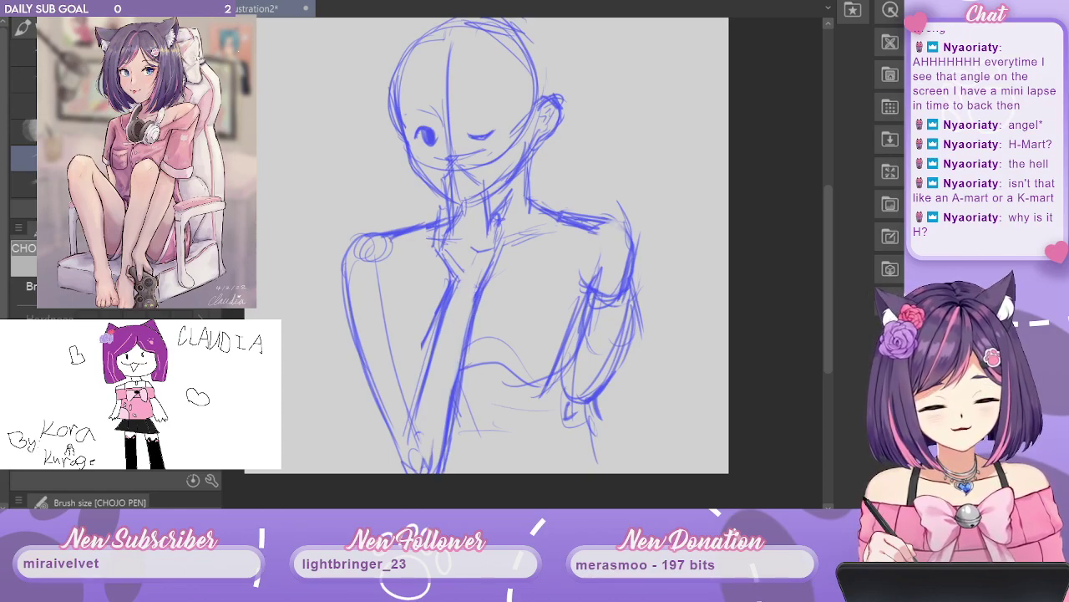
left_click_drag(474, 295, 448, 433)
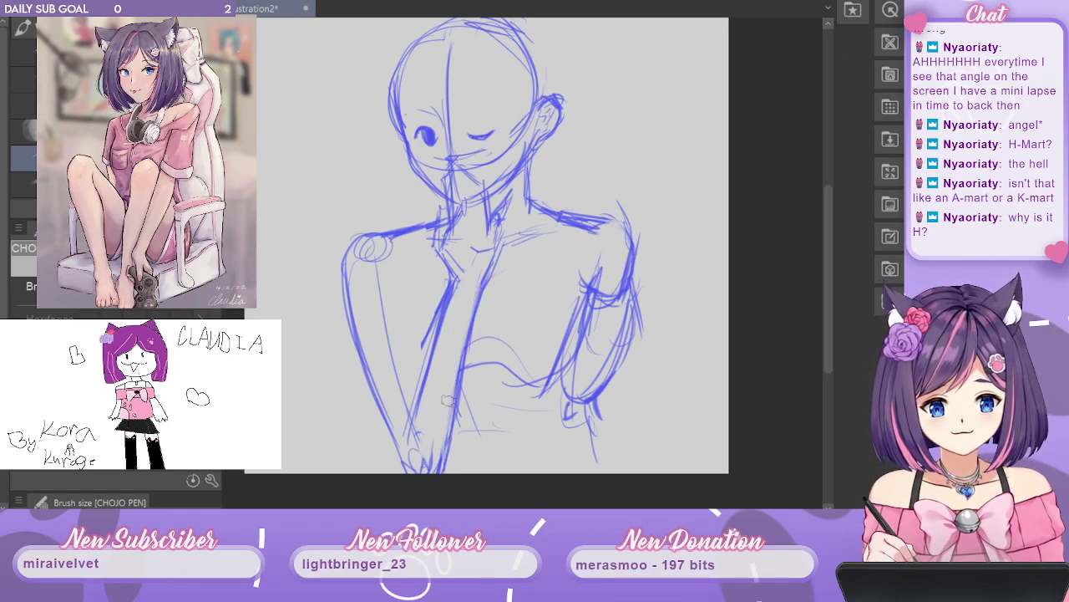
left_click_drag(458, 359, 433, 466)
left_click_drag(452, 394, 443, 460)
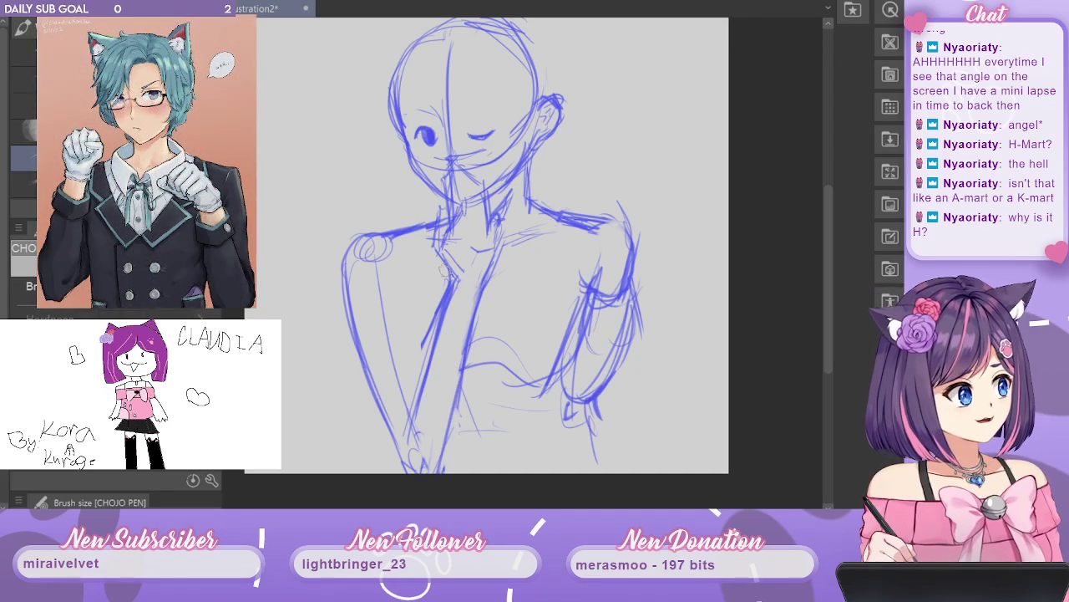
left_click_drag(468, 272, 389, 479)
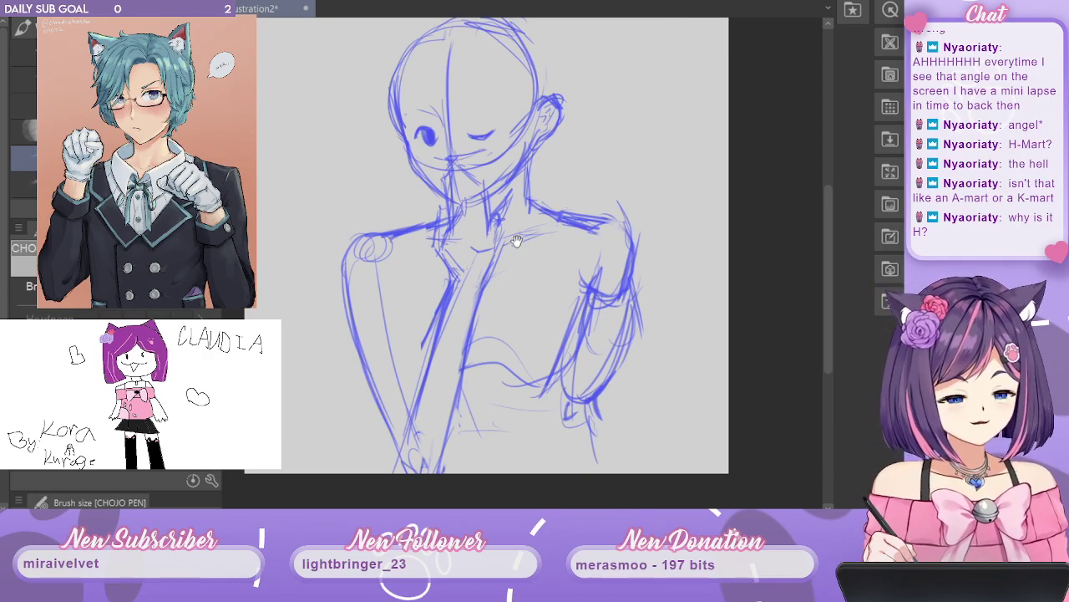
Sketch the lowered arm's forearm with thick strokes slanting outward and down from its elbow.
left_click_drag(594, 218, 574, 272)
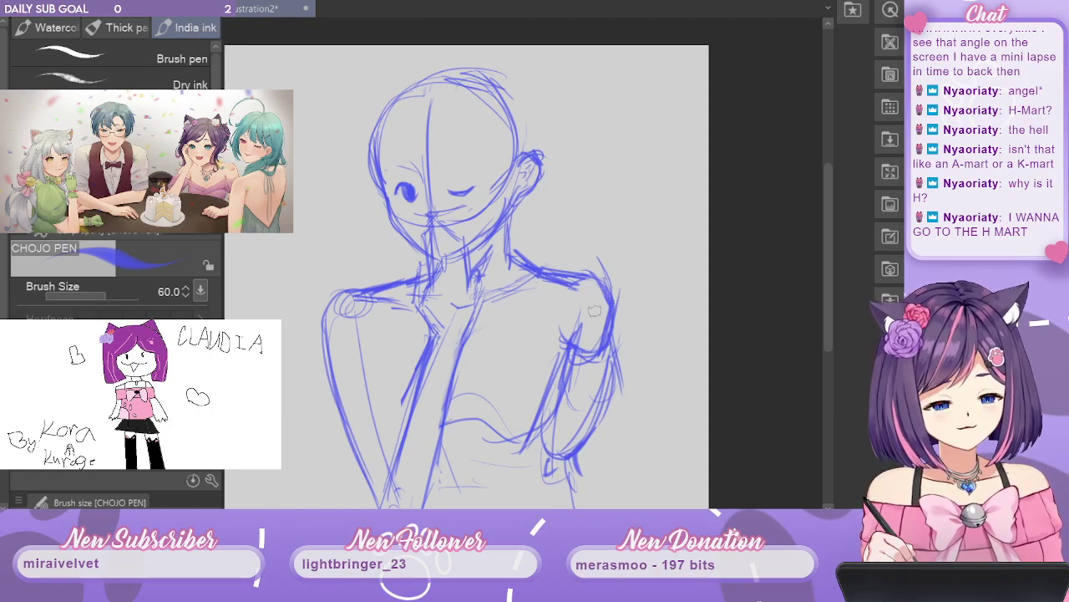
mouse_move(601, 393)
left_mouse_down()
mouse_move(568, 438)
mouse_move(613, 505)
left_mouse_up()
mouse_move(677, 368)
left_mouse_down()
mouse_move(723, 210)
mouse_move(700, 389)
mouse_move(719, 301)
left_mouse_up()
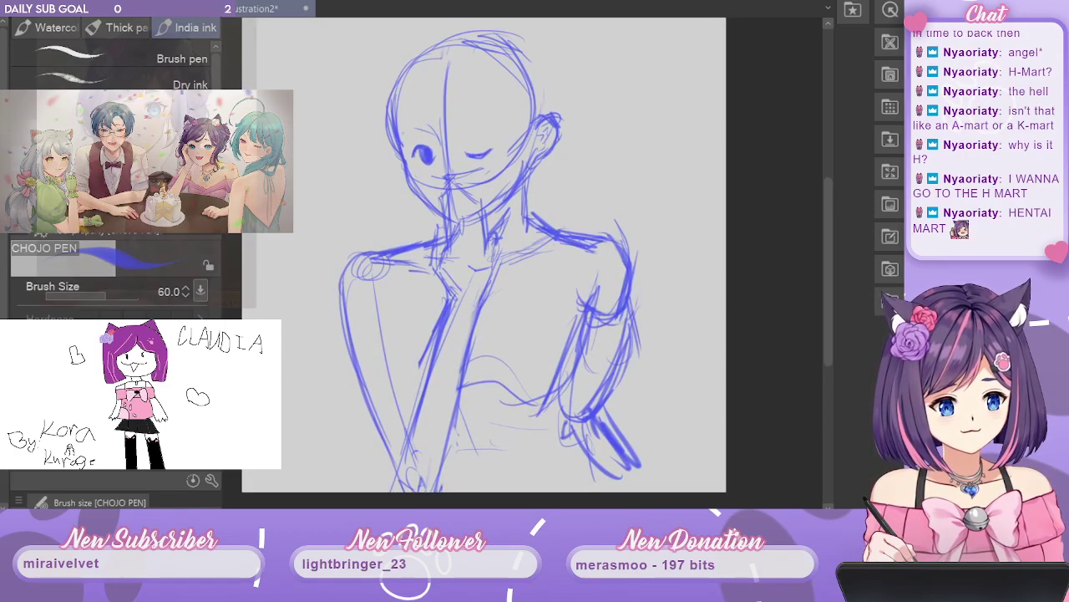
Hide the existing sketch and start a fresh pose guide with a shoulder line, collarbone strokes and a circle at the raised arm's shoulder.
key("Delete")
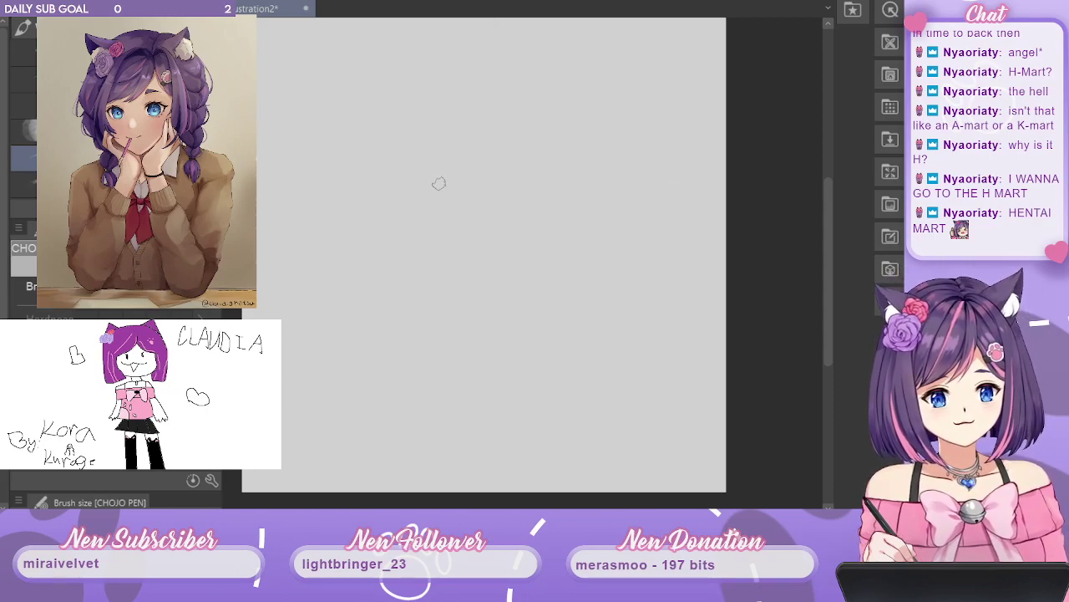
mouse_move(439, 183)
left_mouse_down()
mouse_move(549, 188)
mouse_move(399, 187)
mouse_move(491, 190)
left_mouse_up()
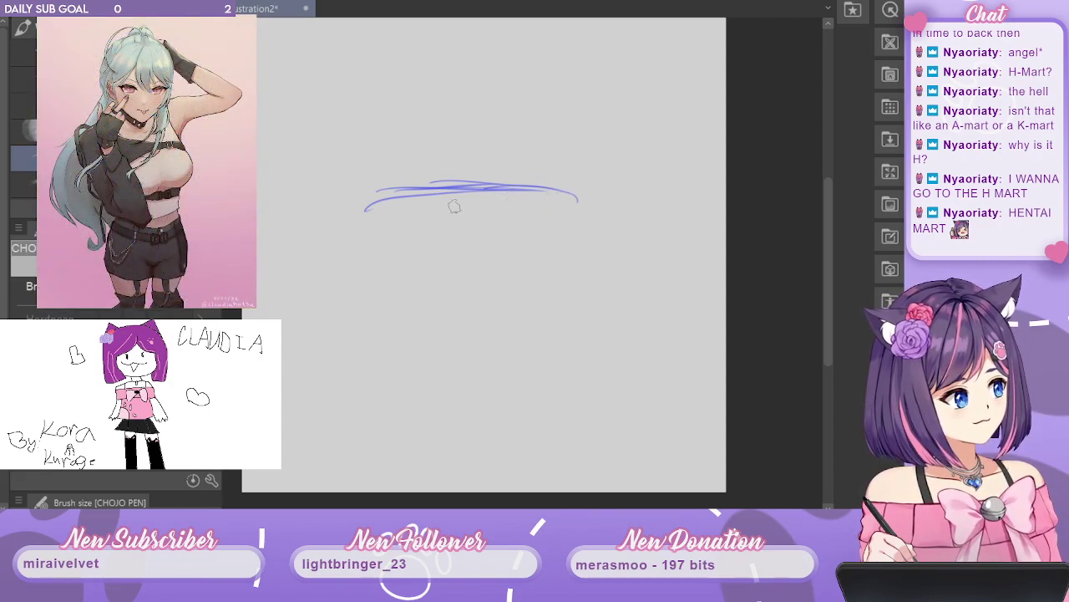
mouse_move(436, 210)
left_mouse_down()
mouse_move(384, 198)
mouse_move(392, 213)
mouse_move(402, 201)
left_mouse_up()
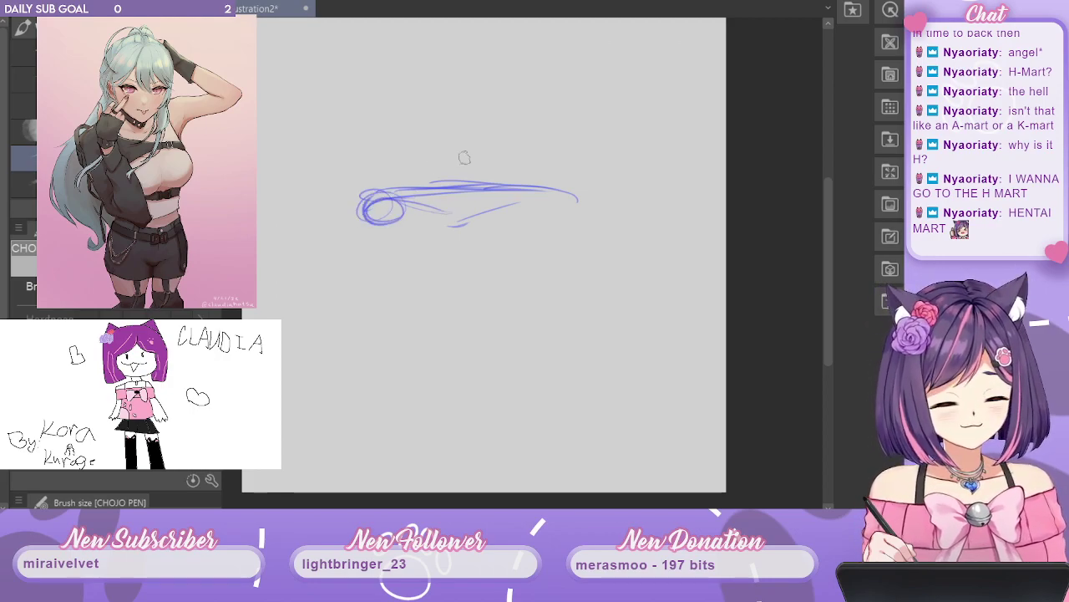
Draw the opposite shoulder's circles with an arm line down to a small elbow circle and a short forearm slanting outward.
mouse_move(584, 203)
left_mouse_down()
mouse_move(558, 211)
mouse_move(545, 187)
mouse_move(526, 213)
left_mouse_up()
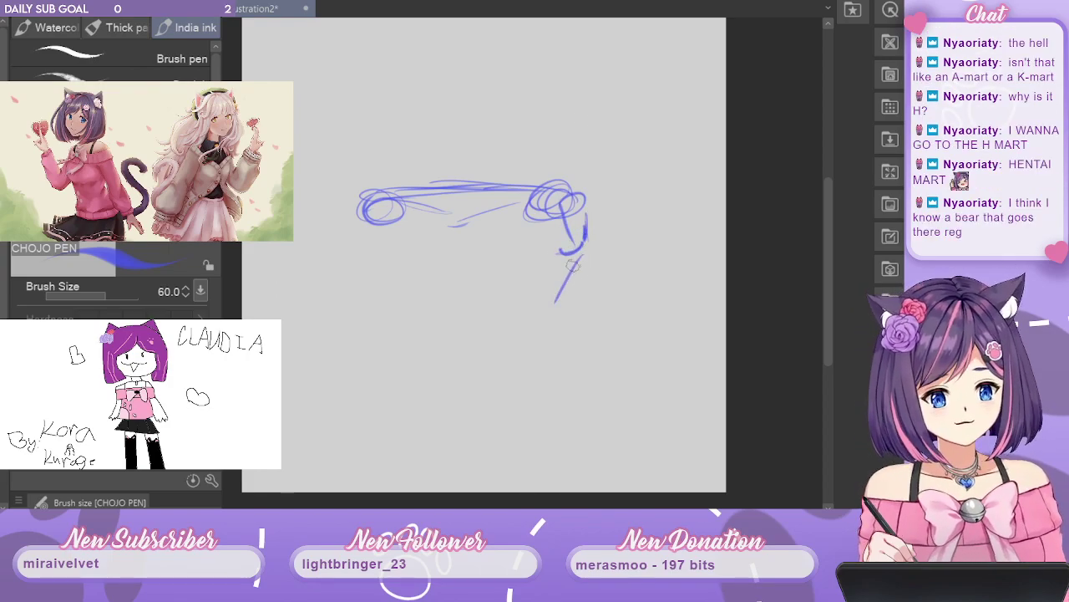
left_click_drag(535, 353, 575, 375)
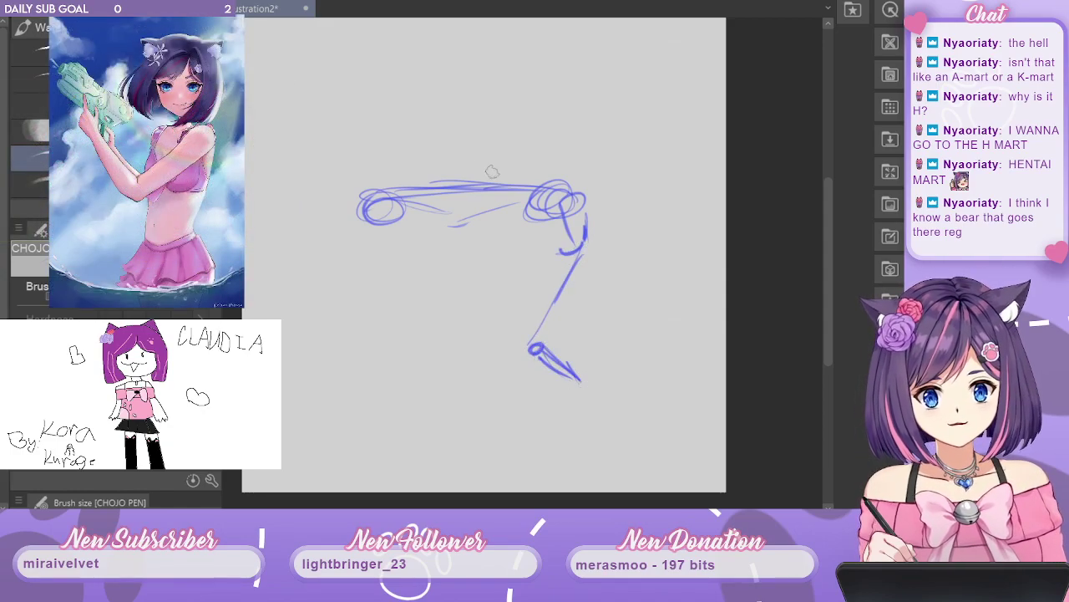
mouse_move(549, 370)
left_mouse_down()
mouse_move(566, 291)
mouse_move(554, 368)
mouse_move(545, 343)
left_mouse_up()
left_click_drag(825, 244, 823, 231)
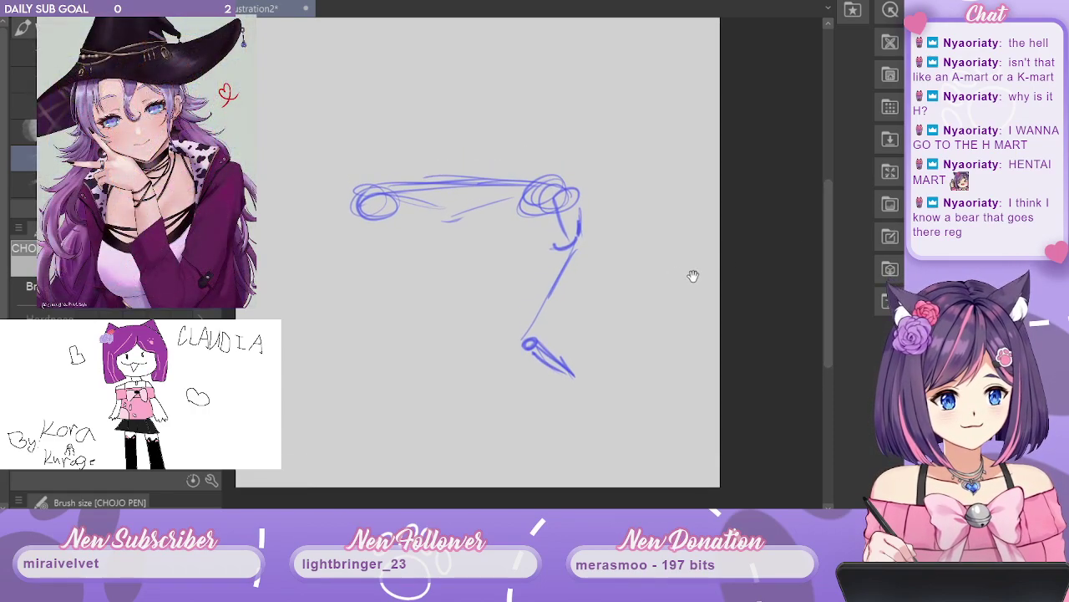
Construct the raised arm with an upper-arm line from the shoulder circle, small elbow circles and a forearm line going back up.
mouse_move(647, 314)
left_mouse_down()
mouse_move(659, 282)
mouse_move(642, 274)
left_mouse_up()
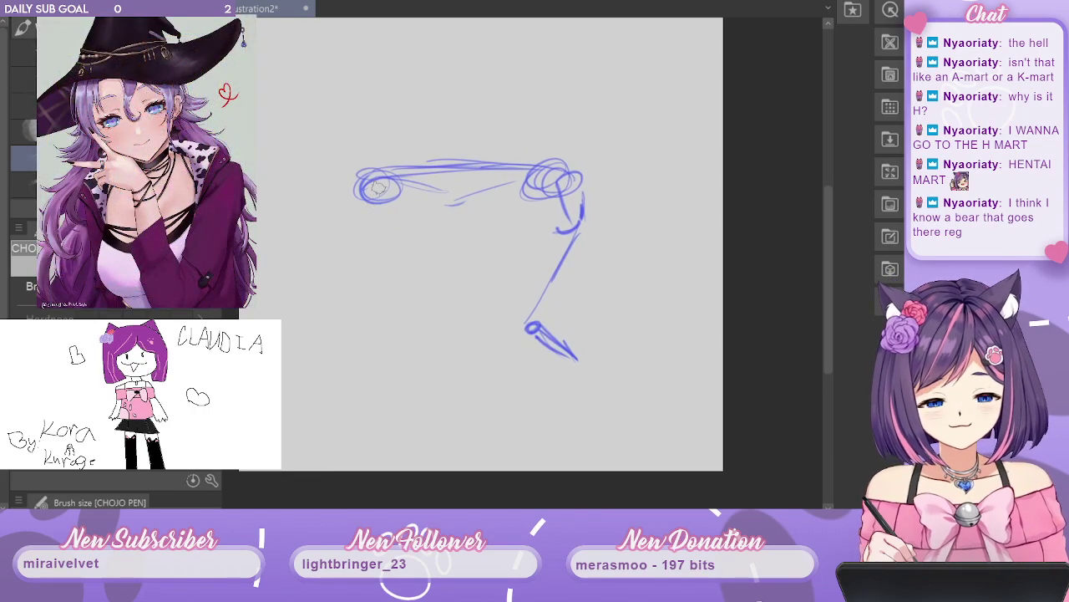
left_click_drag(381, 210, 410, 336)
left_click_drag(379, 212, 411, 328)
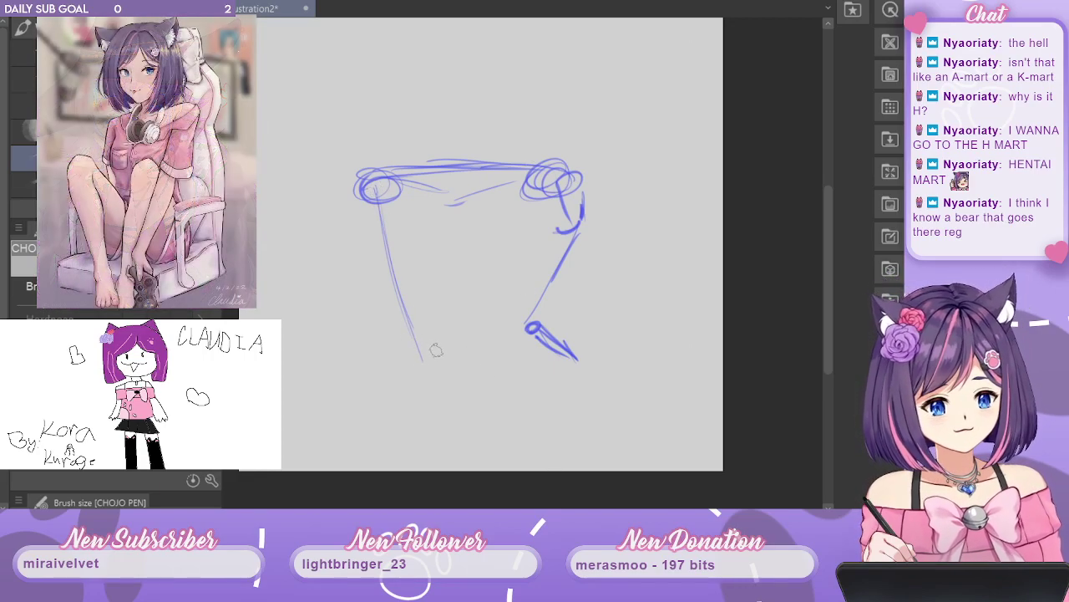
left_click_drag(431, 353, 426, 361)
left_click_drag(374, 192, 409, 359)
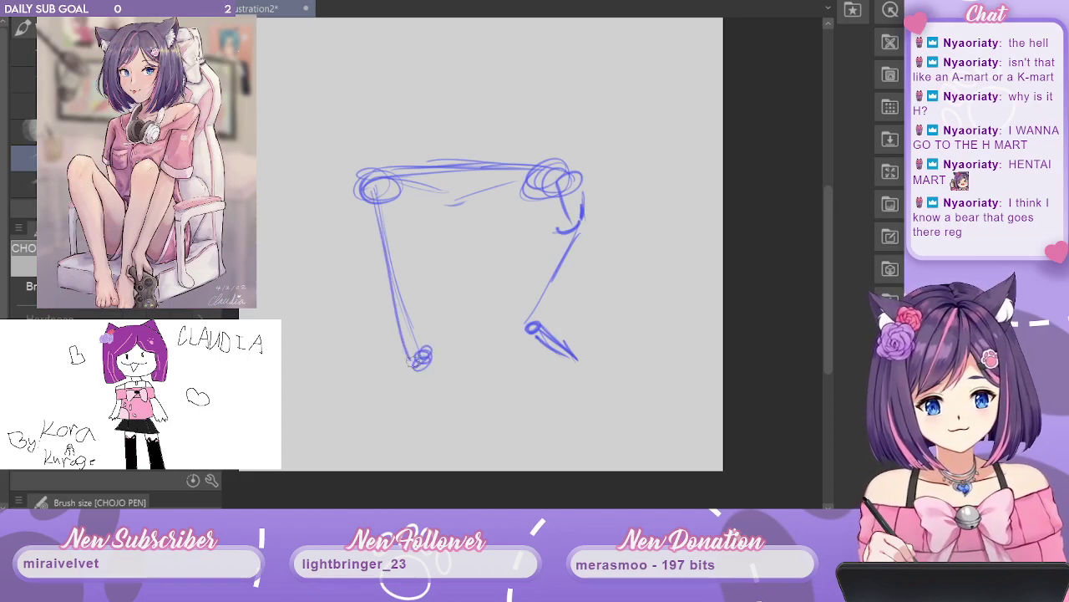
left_click_drag(455, 259, 423, 342)
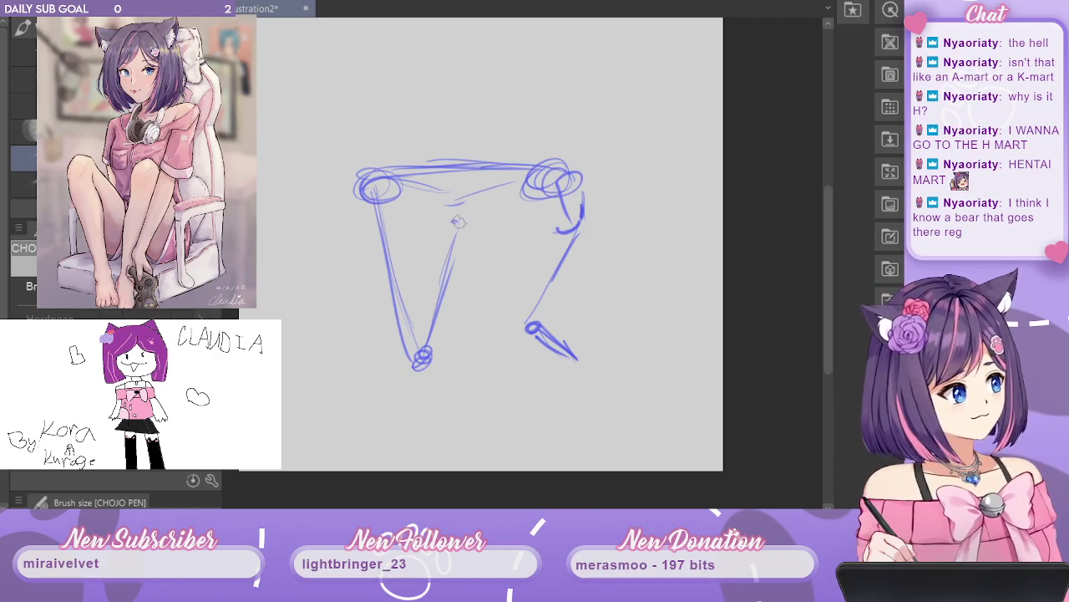
Add wrist circles and a V-shaped palm on the raised forearm, with angular upright strokes rising above the shoulder line.
left_click_drag(456, 227, 448, 242)
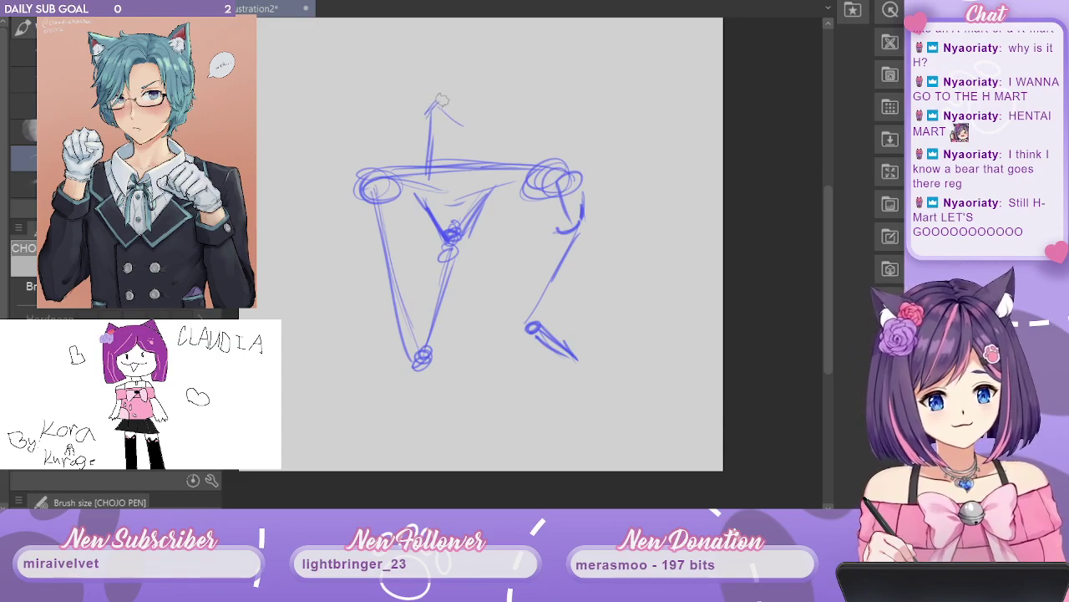
left_click_drag(460, 130, 482, 175)
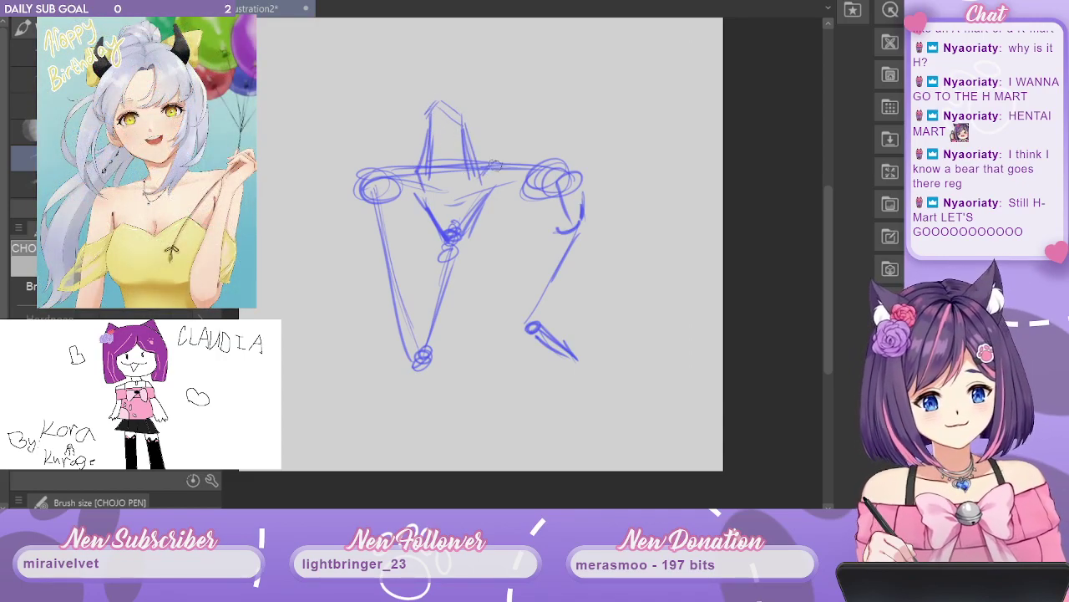
left_click_drag(543, 120, 541, 178)
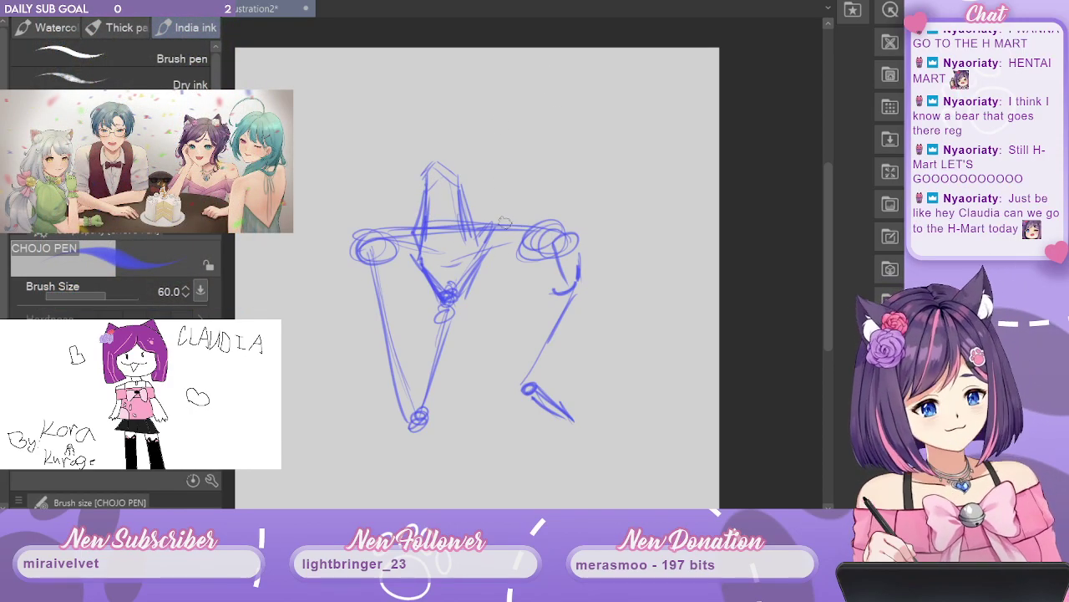
Sketch the jaw, neck edge, ear, crossed face guidelines and curved head contour above the shoulders.
mouse_move(501, 224)
left_mouse_down()
mouse_move(493, 176)
mouse_move(482, 224)
mouse_move(493, 191)
left_mouse_up()
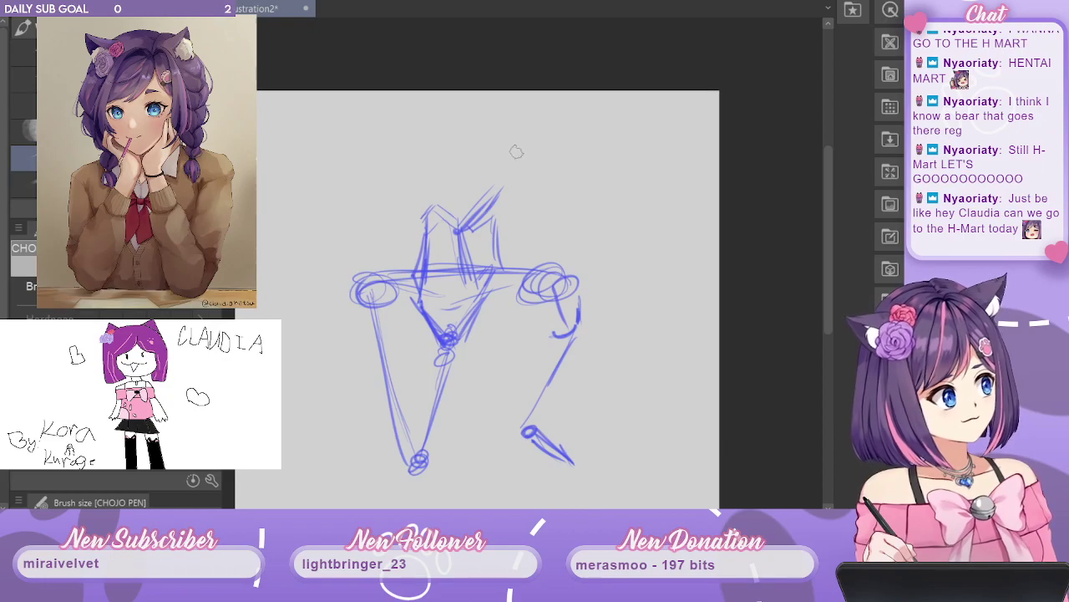
left_click_drag(514, 156, 524, 178)
left_click_drag(448, 125, 451, 219)
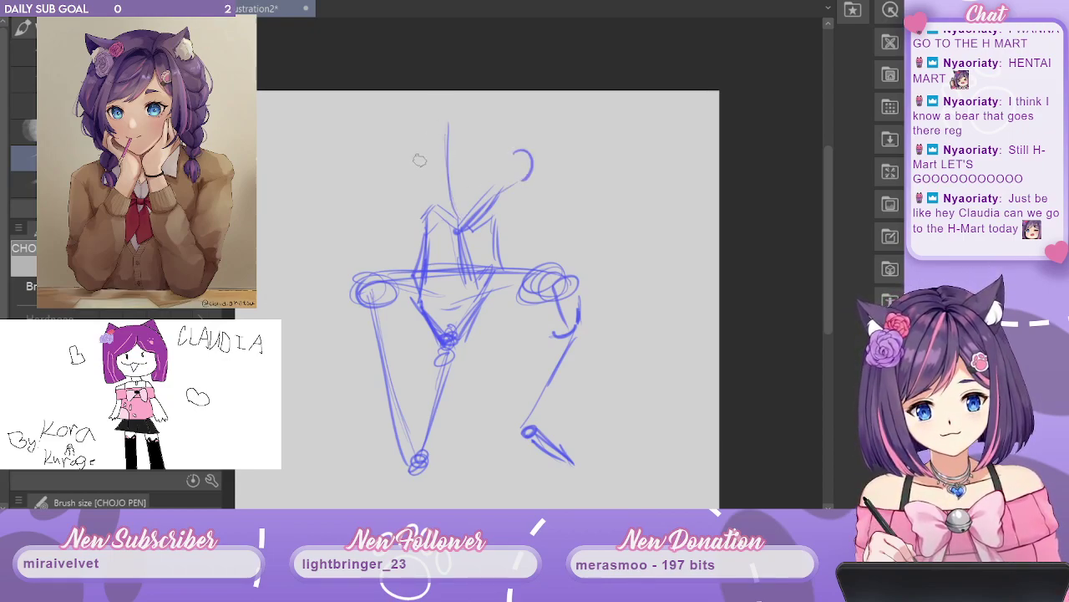
left_click_drag(409, 166, 501, 147)
mouse_move(414, 118)
left_mouse_down()
mouse_move(399, 164)
mouse_move(437, 211)
left_mouse_up()
left_click_drag(423, 104, 396, 149)
Enlarge the whole pose guide with a free transform and apply it.
key("space")
left_click_drag(639, 218, 645, 79)
key("ctrl+t")
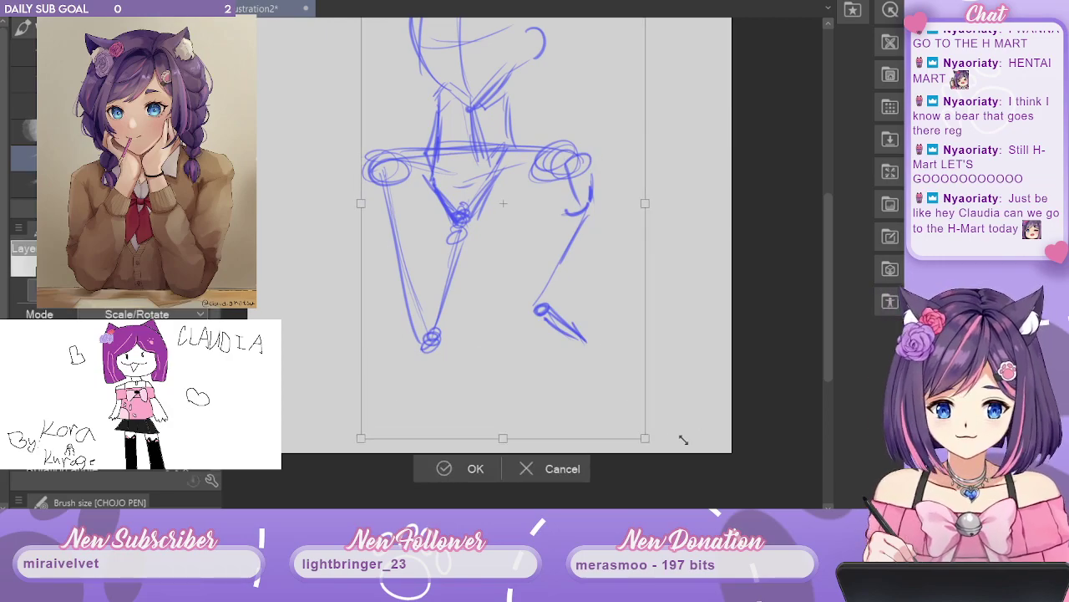
left_click_drag(683, 439, 683, 438)
left_click_drag(604, 329, 584, 329)
key("Return")
key("space")
left_click_drag(710, 235, 704, 287)
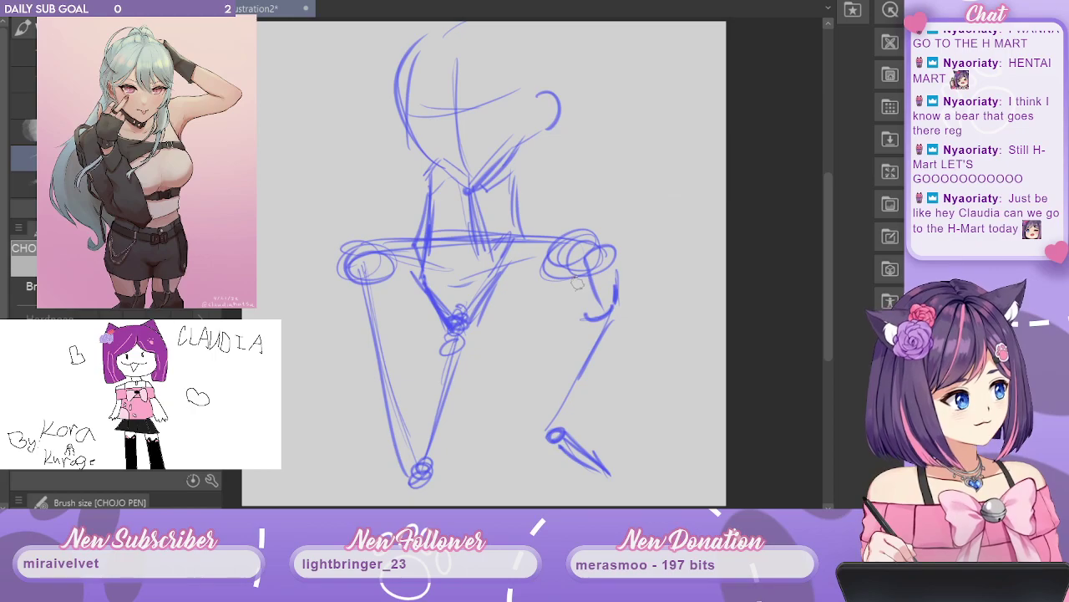
Strengthen the guide's head contour and add more vertical and curved horizontal face guidelines.
left_click_drag(381, 254, 412, 340)
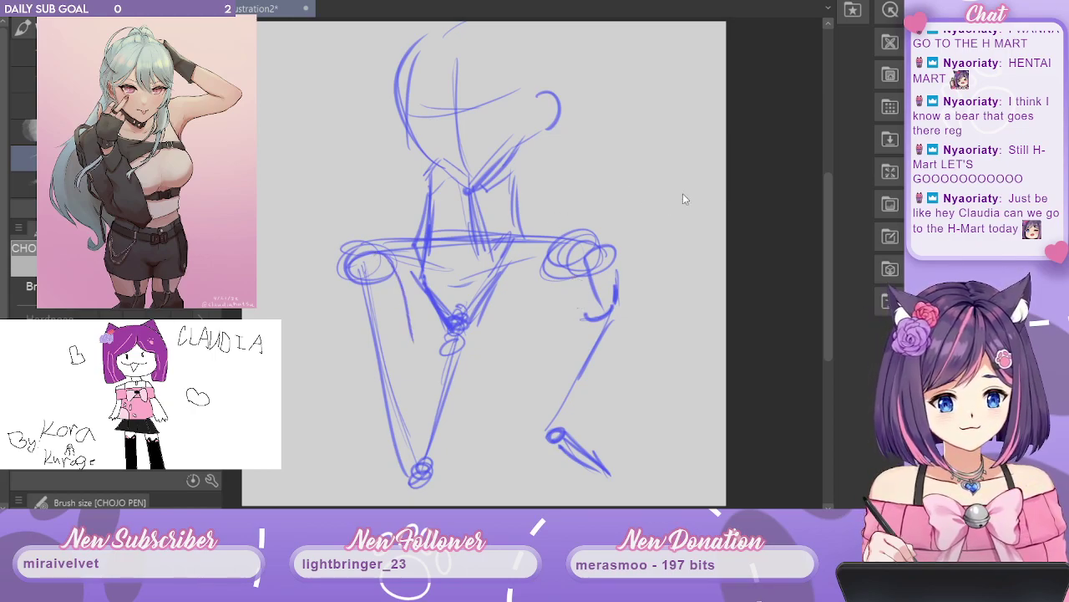
left_click_drag(655, 322, 690, 238)
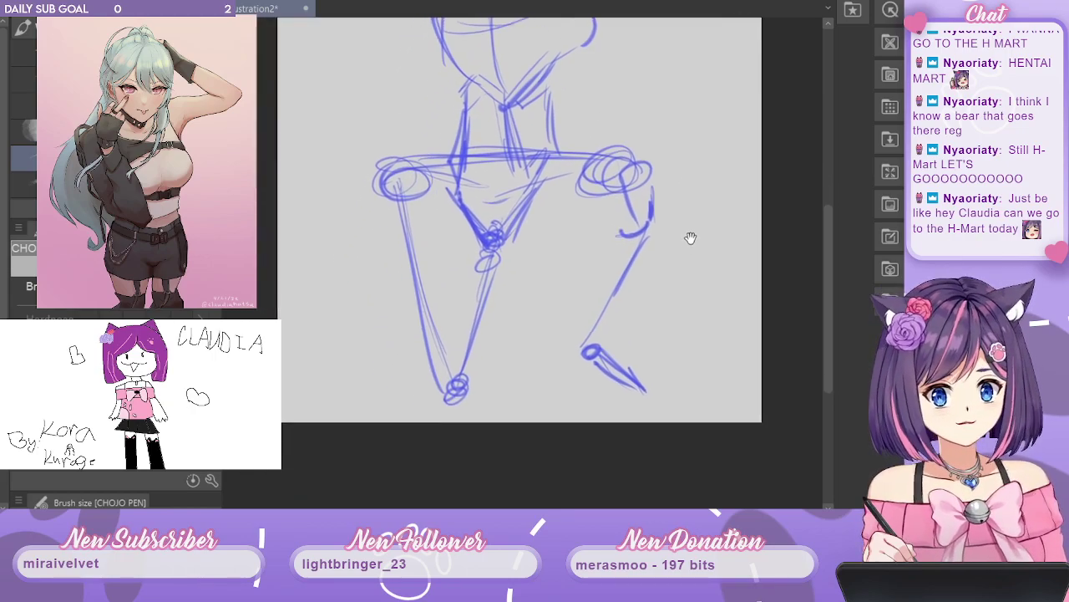
scroll(689, 246, "up", 2)
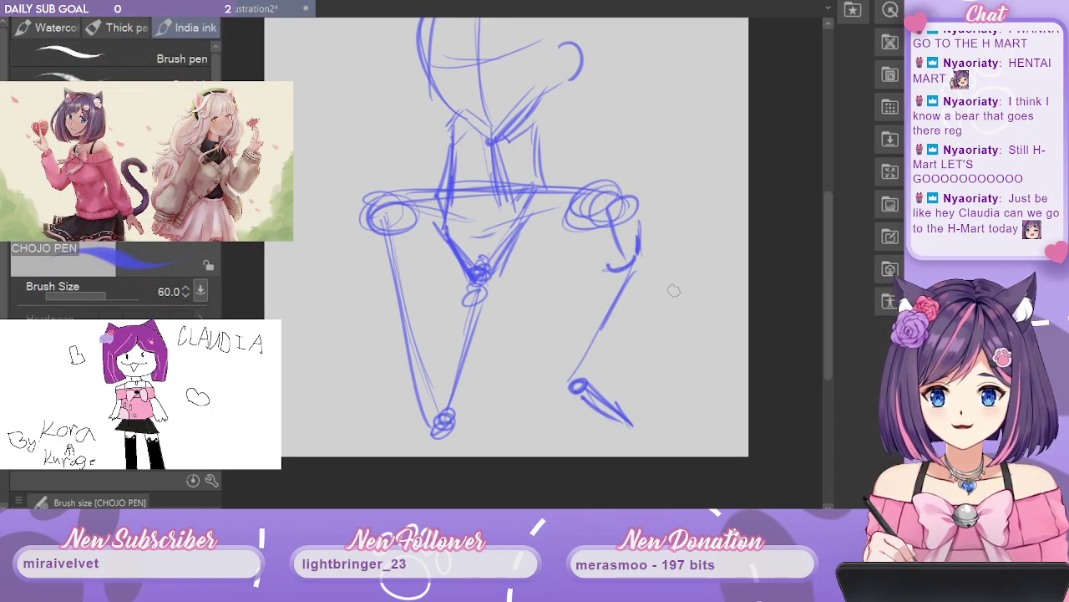
mouse_move(694, 260)
left_mouse_down()
mouse_move(664, 317)
mouse_move(750, 208)
mouse_move(649, 338)
mouse_move(707, 243)
mouse_move(651, 361)
left_mouse_up()
mouse_move(376, 160)
left_mouse_down()
mouse_move(408, 234)
mouse_move(377, 128)
mouse_move(390, 215)
left_mouse_up()
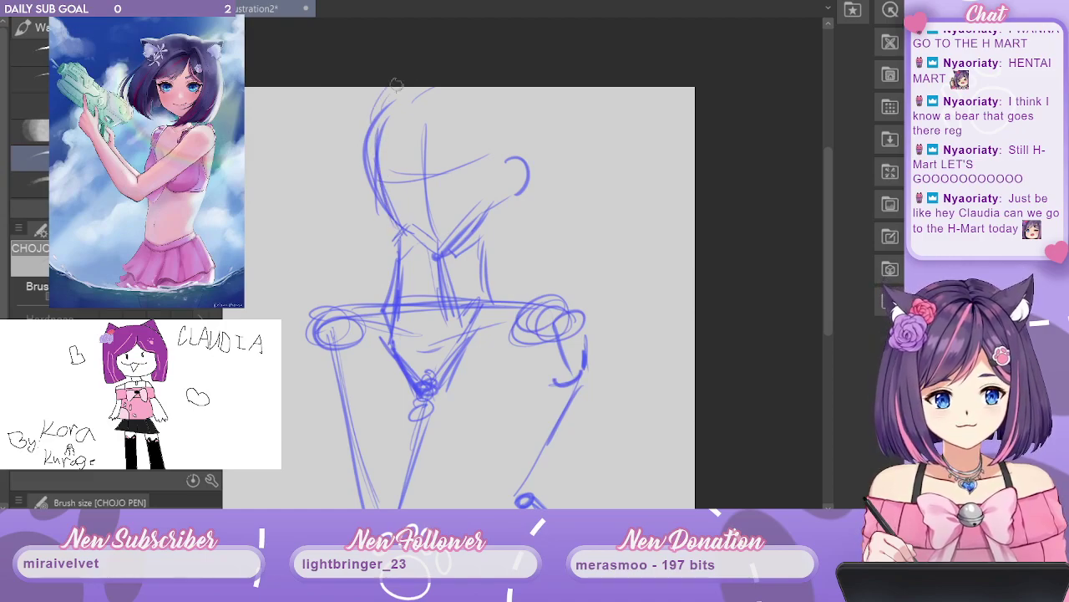
left_click_drag(412, 180, 493, 149)
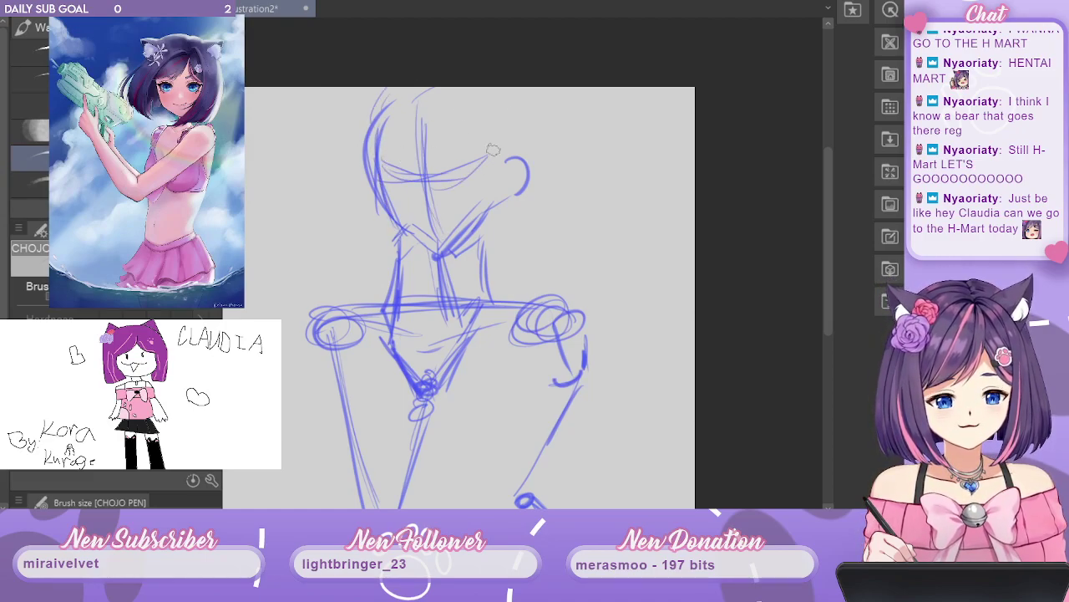
Try to align the pose guide over the figure sketch by moving and rotating it with a free transform.
scroll(585, 162, "down", 3)
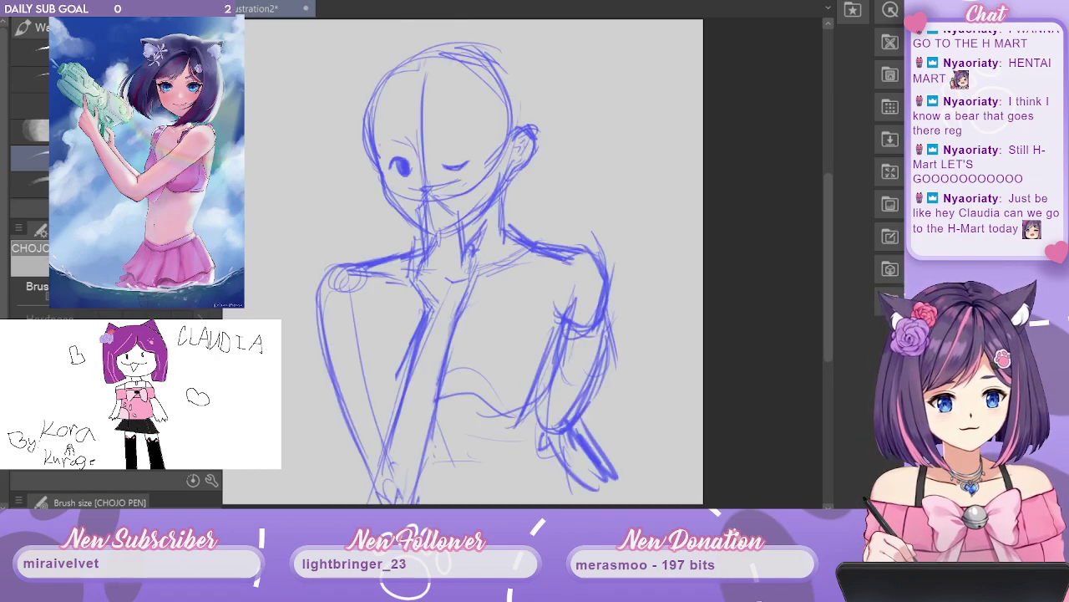
key("ctrl+v")
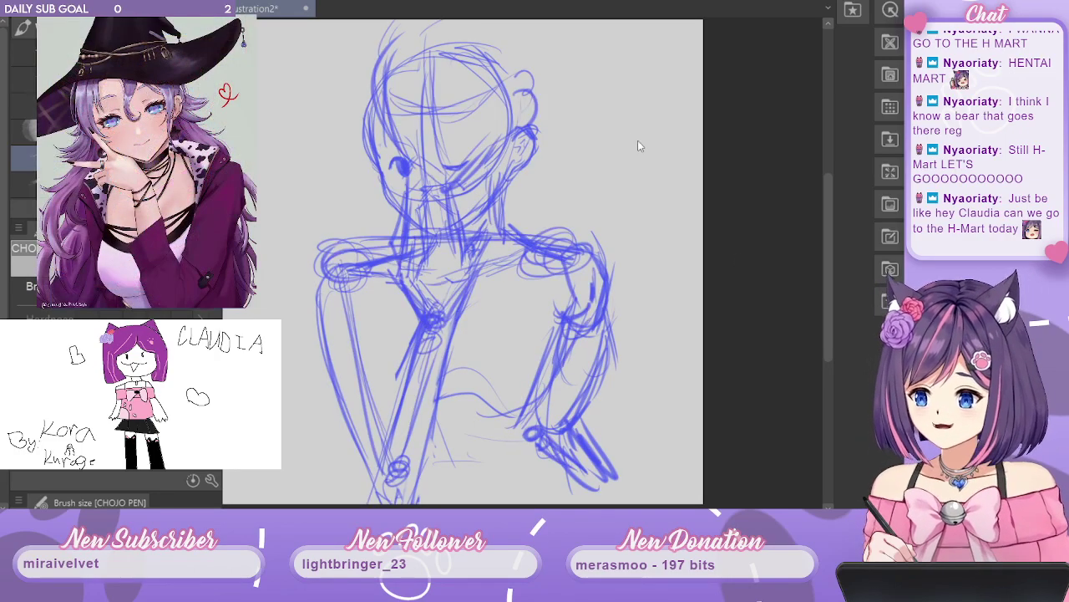
key("ctrl+t")
left_click_drag(551, 248, 555, 272)
mouse_move(607, 37)
left_mouse_down()
mouse_move(624, 26)
mouse_move(615, 55)
left_mouse_up()
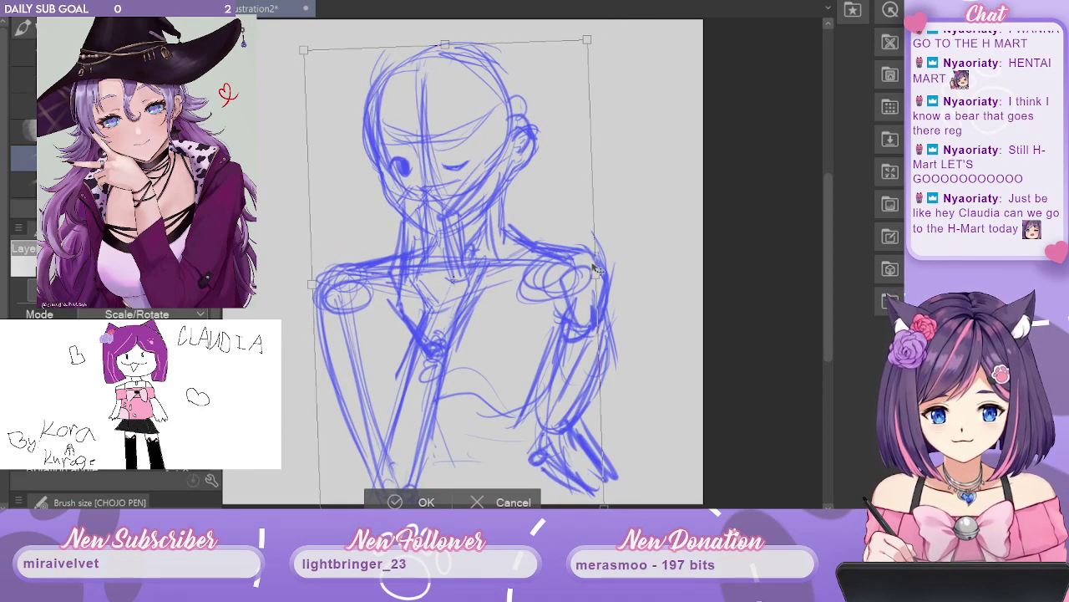
mouse_move(595, 266)
left_mouse_down()
mouse_move(612, 266)
mouse_move(558, 281)
mouse_move(572, 283)
mouse_move(535, 315)
mouse_move(534, 280)
mouse_move(543, 284)
left_mouse_up()
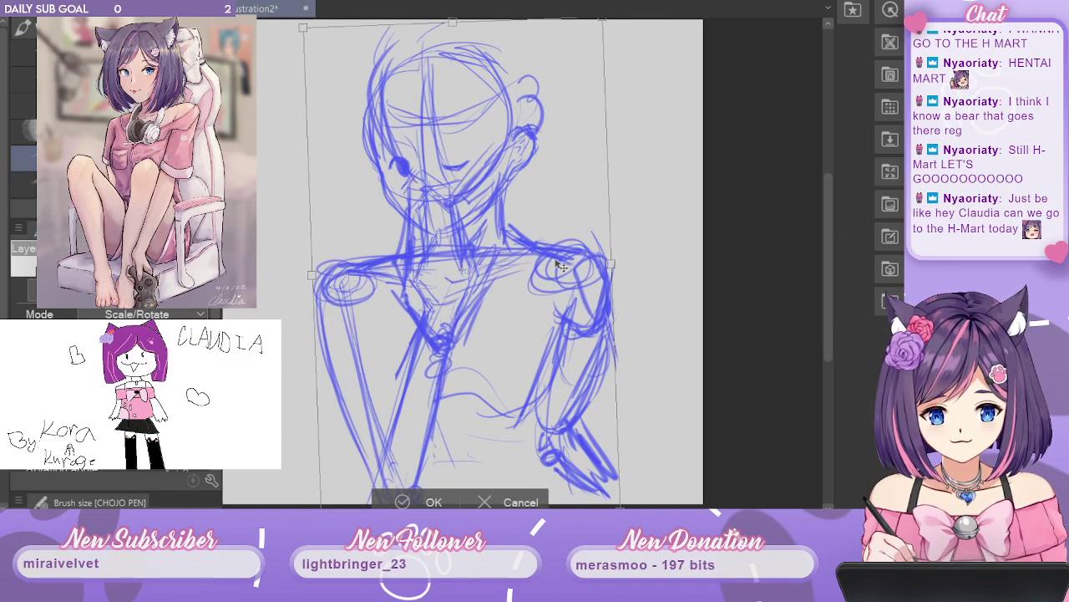
scroll(827, 269, "down", 2)
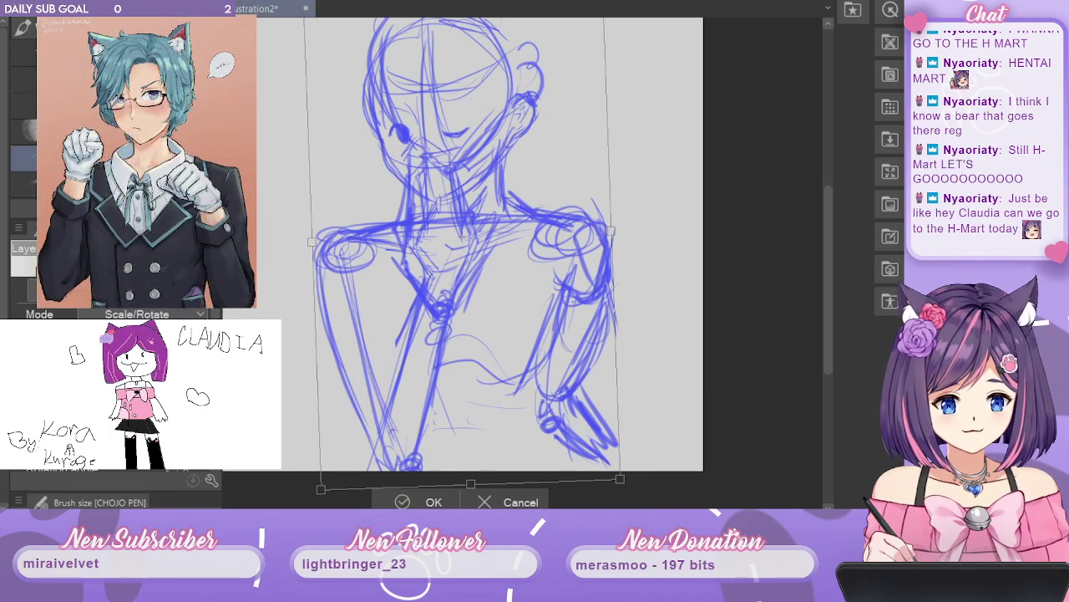
key("Return")
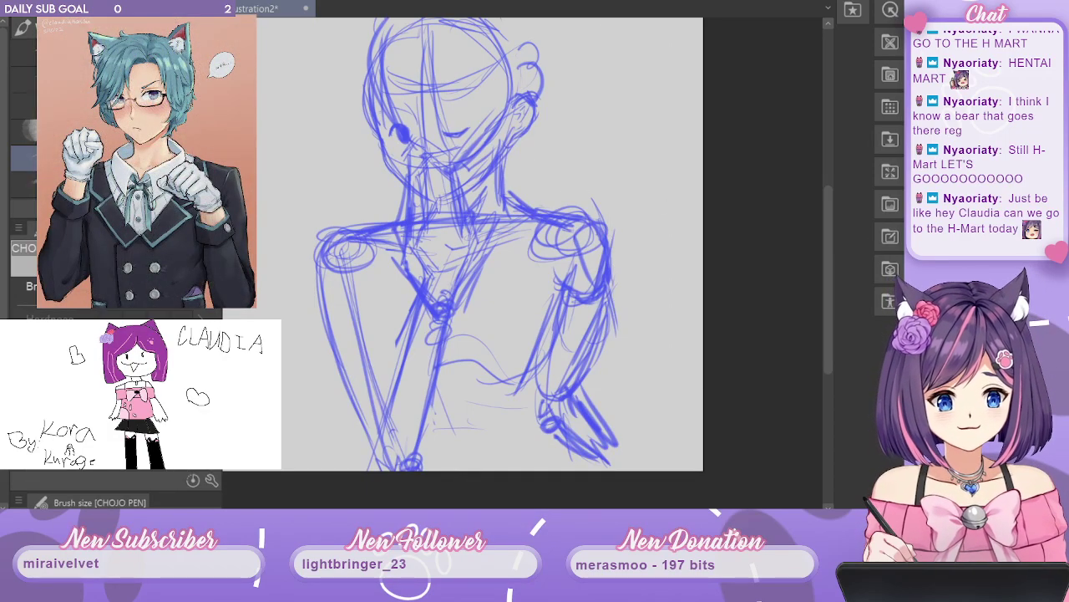
key("ctrl+z")
Darken the inner line of the bent lower arm down to the wrist beside the waist.
left_click_drag(828, 294, 827, 271)
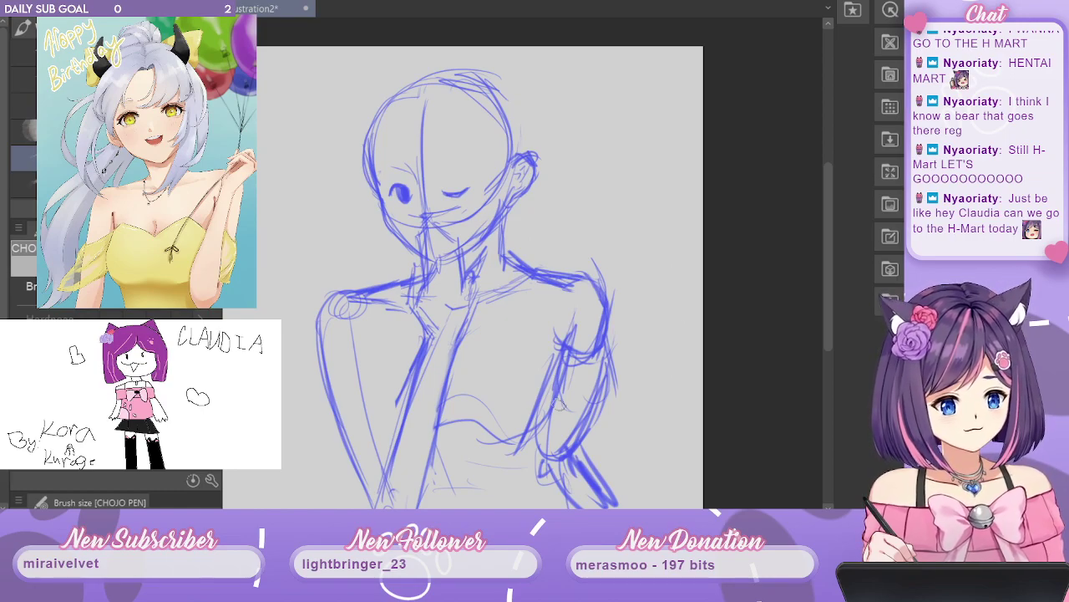
left_click_drag(556, 409, 536, 493)
left_click_drag(563, 389, 538, 495)
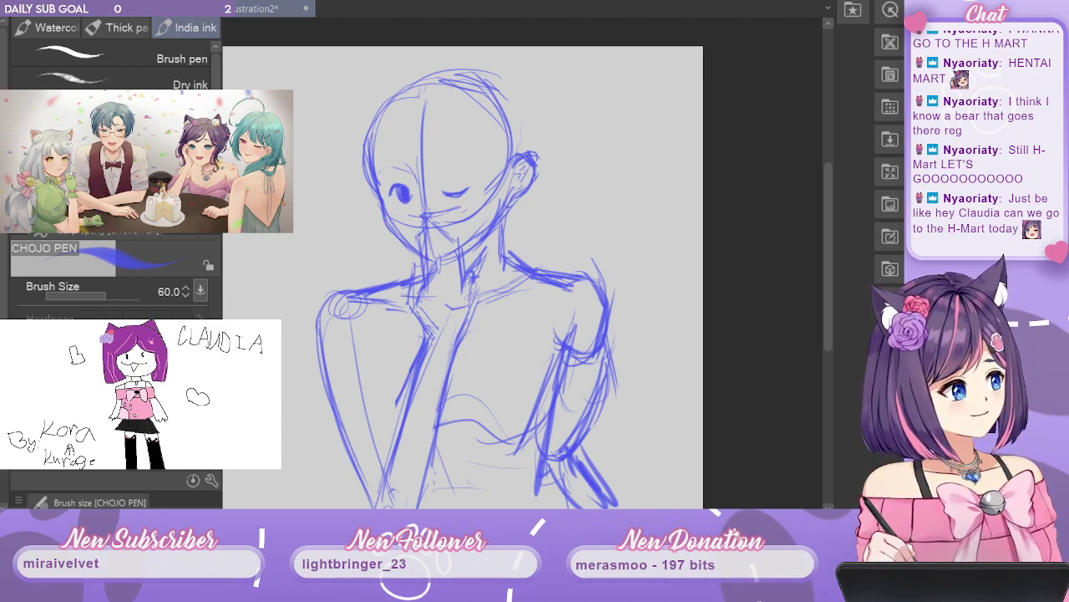
Sketch fringe strands falling from the parting, a sweeping lock toward the ear, and short strands beside the raised-arm cheek.
left_click_drag(413, 117, 432, 184)
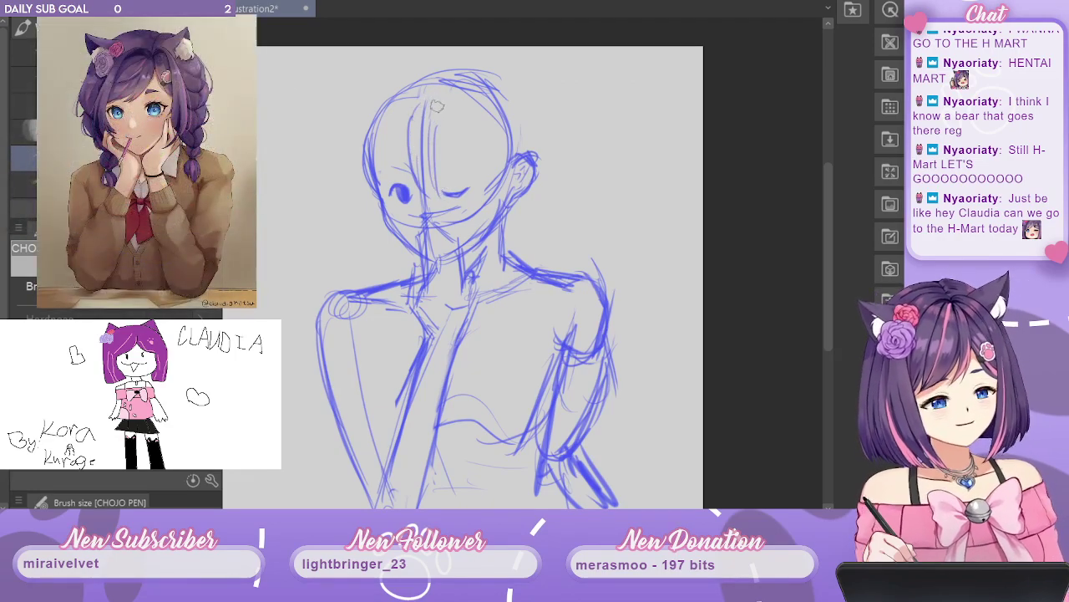
left_click_drag(451, 99, 490, 162)
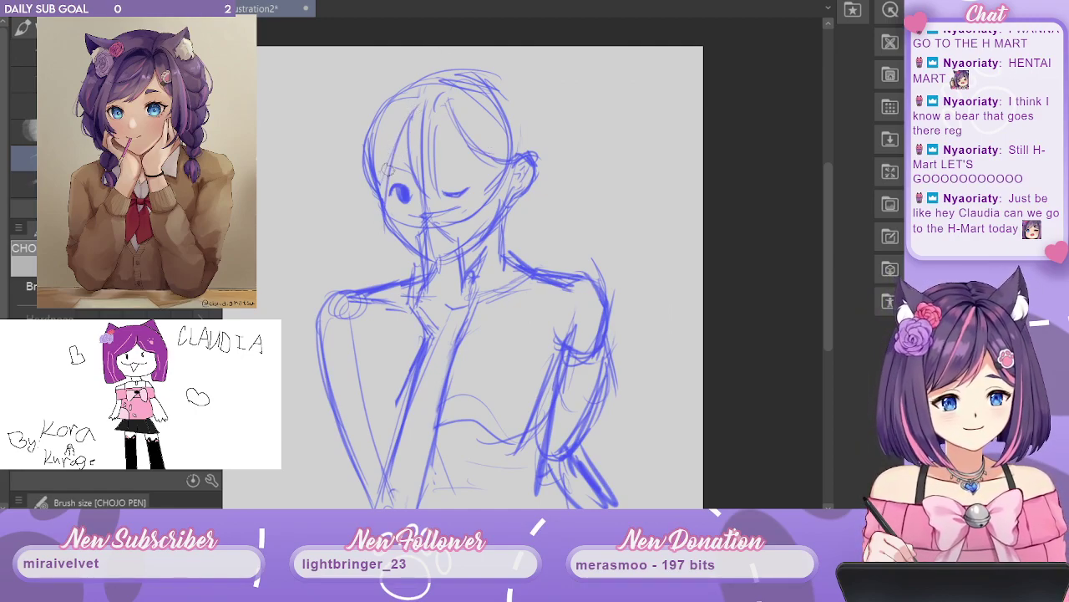
left_click_drag(384, 207, 386, 279)
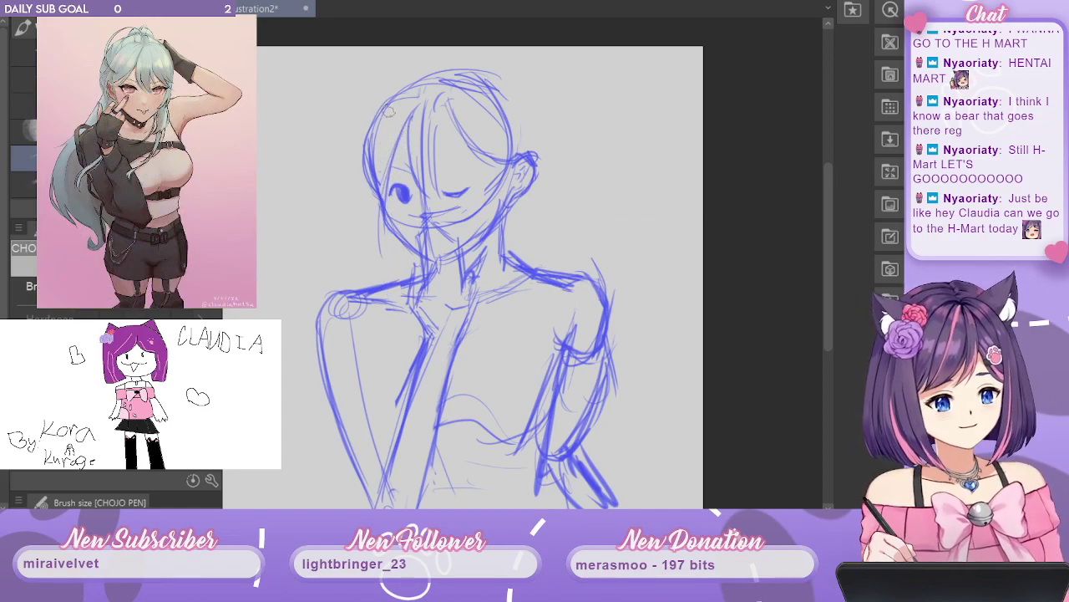
left_click_drag(373, 189, 378, 234)
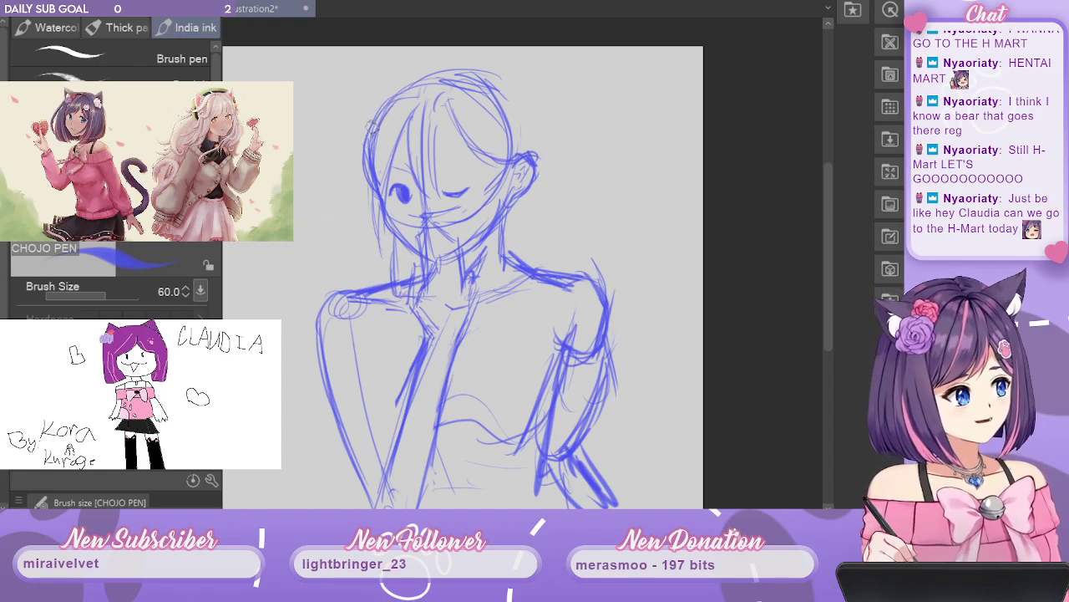
Draw the long side hair on the raised-arm side down to the shoulder, with a wider outer contour.
left_click_drag(370, 150, 365, 283)
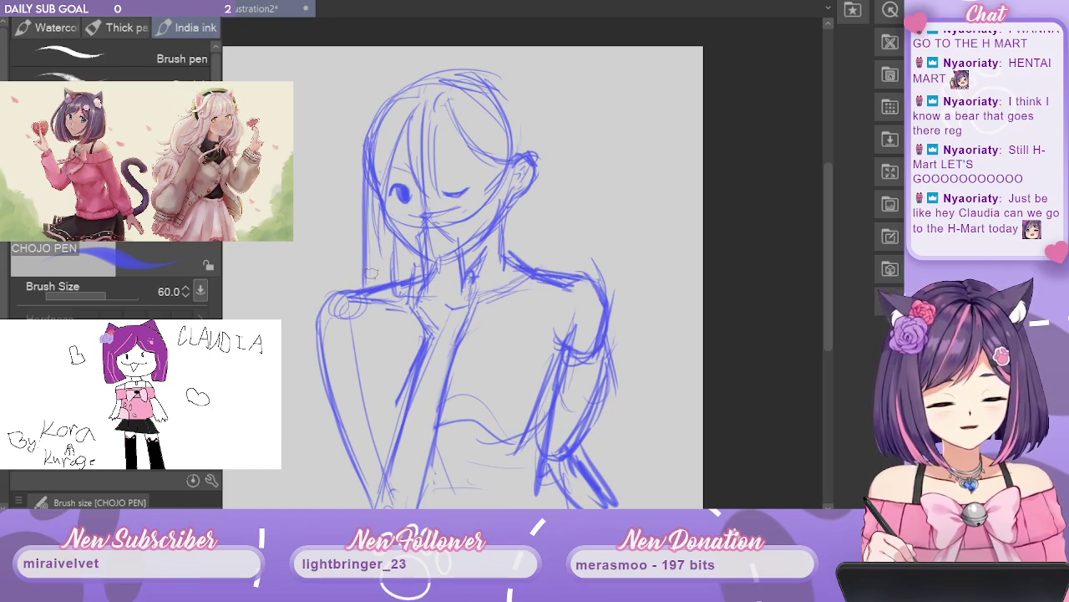
left_click_drag(367, 211, 365, 288)
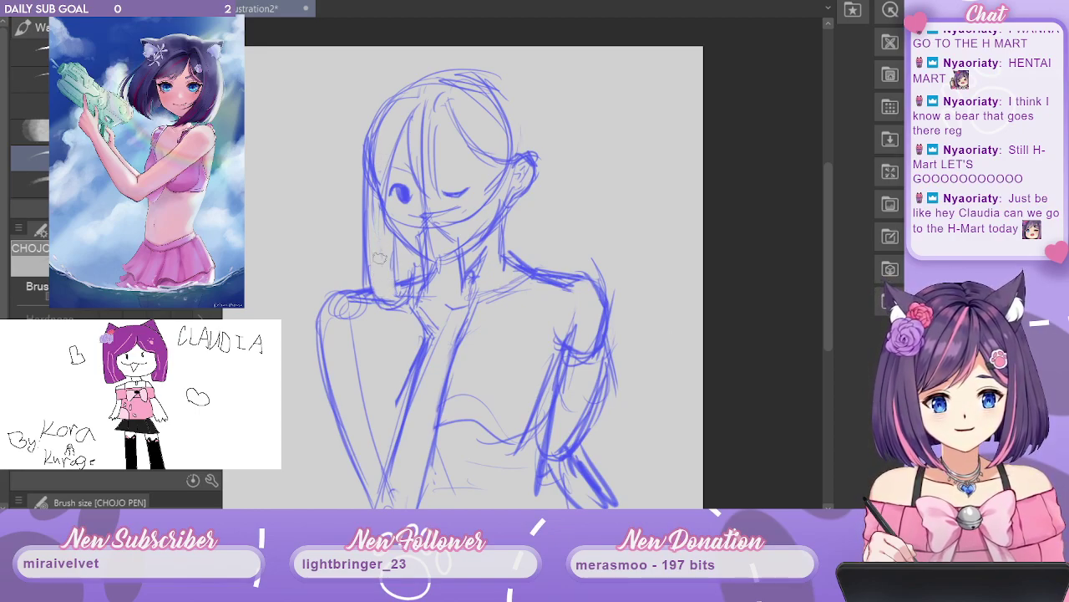
key("ctrl+z")
key("ctrl+z")
key("ctrl+z")
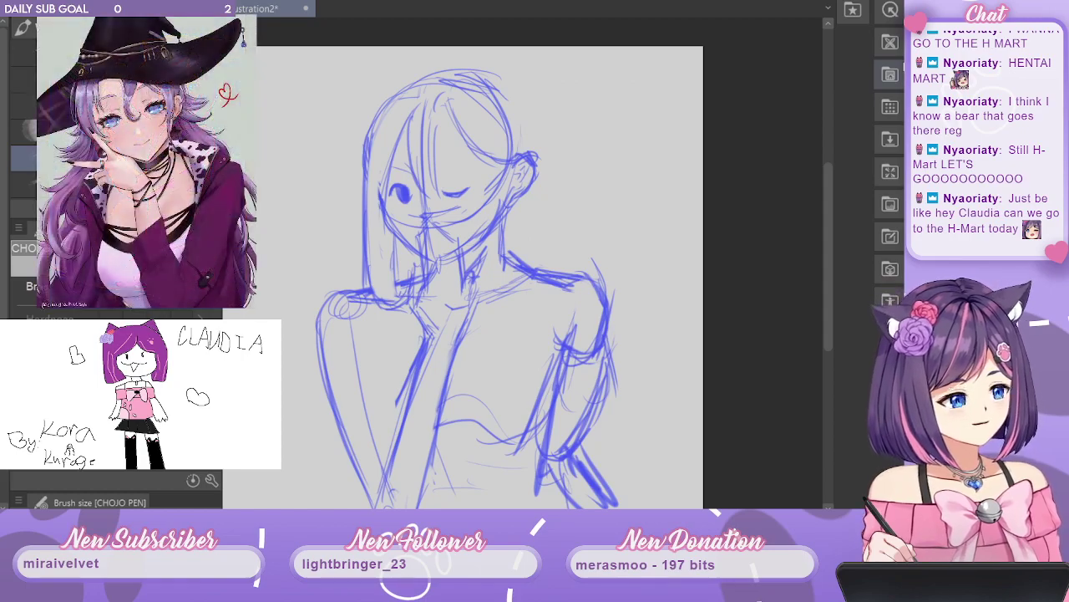
mouse_move(363, 188)
left_mouse_down()
mouse_move(354, 254)
mouse_move(353, 242)
mouse_move(373, 302)
left_mouse_up()
left_click_drag(354, 262, 357, 214)
mouse_move(370, 151)
left_mouse_down()
mouse_move(346, 243)
mouse_move(374, 300)
left_mouse_up()
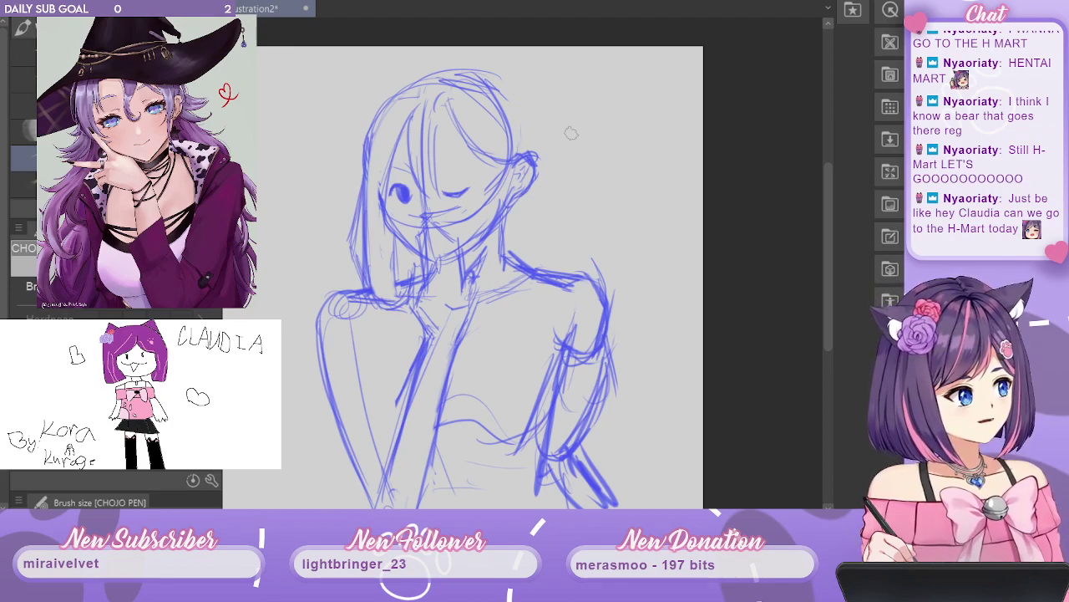
Add strands from behind the ear down to the shoulder and outline the crown and back of the hair.
mouse_move(511, 215)
left_mouse_down()
mouse_move(491, 277)
mouse_move(512, 209)
left_mouse_up()
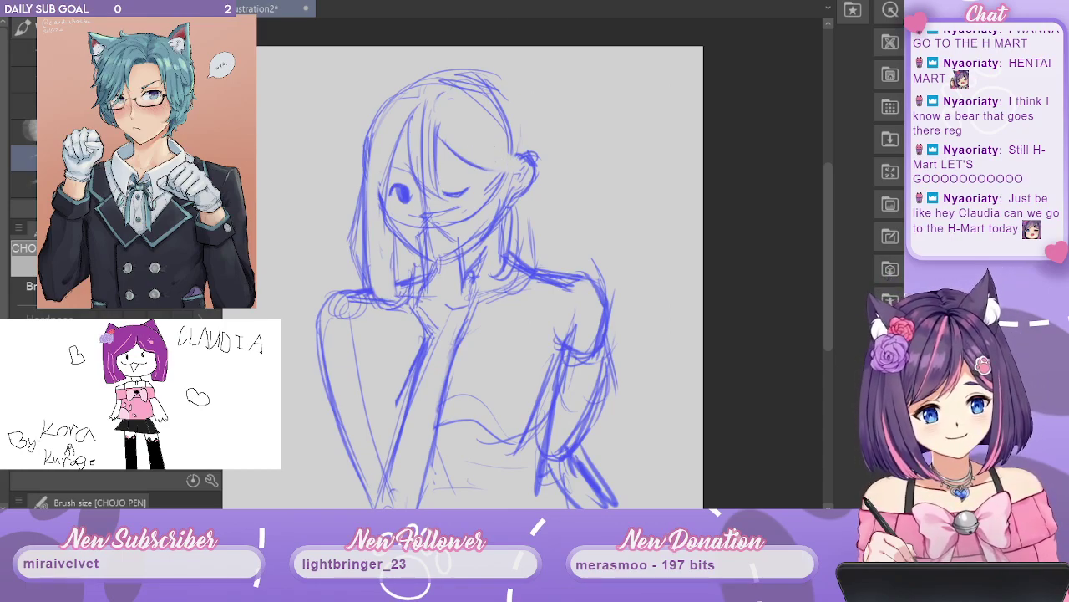
mouse_move(380, 123)
left_mouse_down()
mouse_move(390, 101)
mouse_move(475, 71)
mouse_move(515, 106)
mouse_move(532, 159)
left_mouse_up()
left_click_drag(479, 83, 547, 144)
left_click_drag(518, 96, 548, 192)
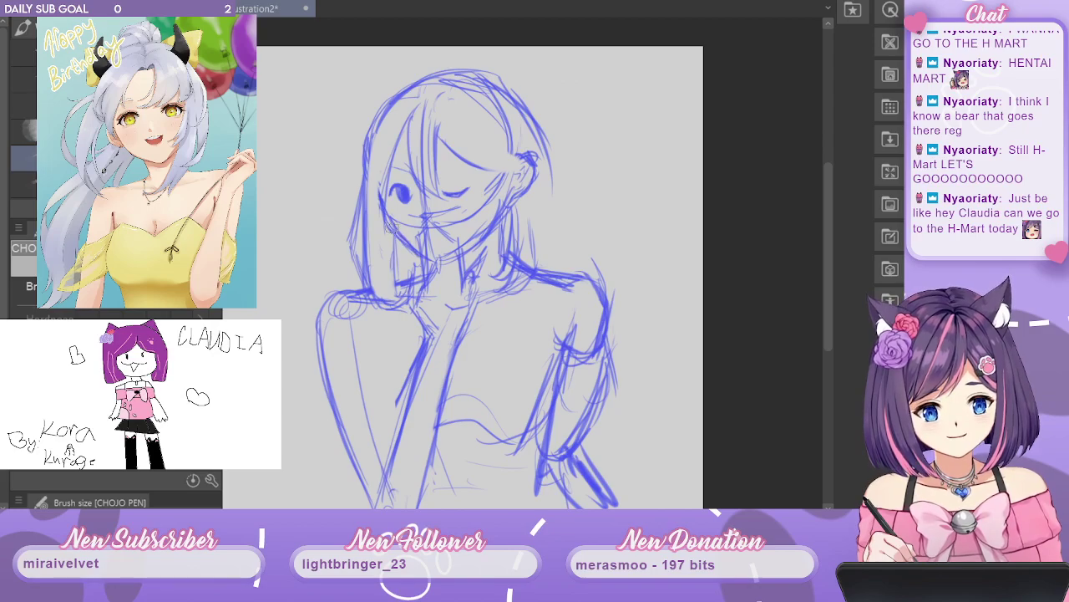
Darken both sides of the jawline and sketch a dangling earring below the ear.
left_click_drag(389, 228, 421, 260)
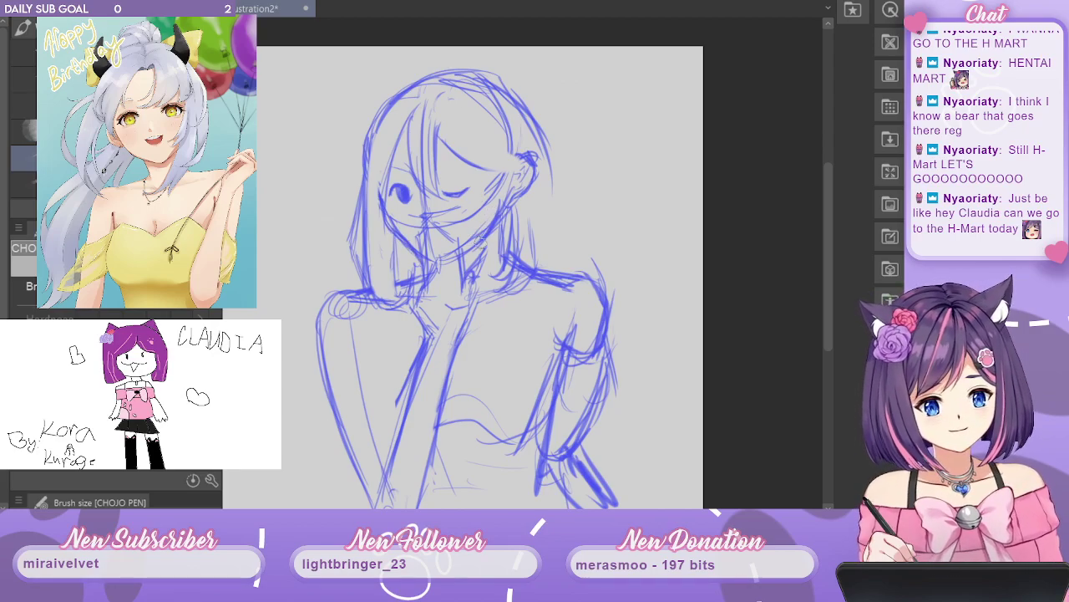
left_click_drag(481, 240, 472, 257)
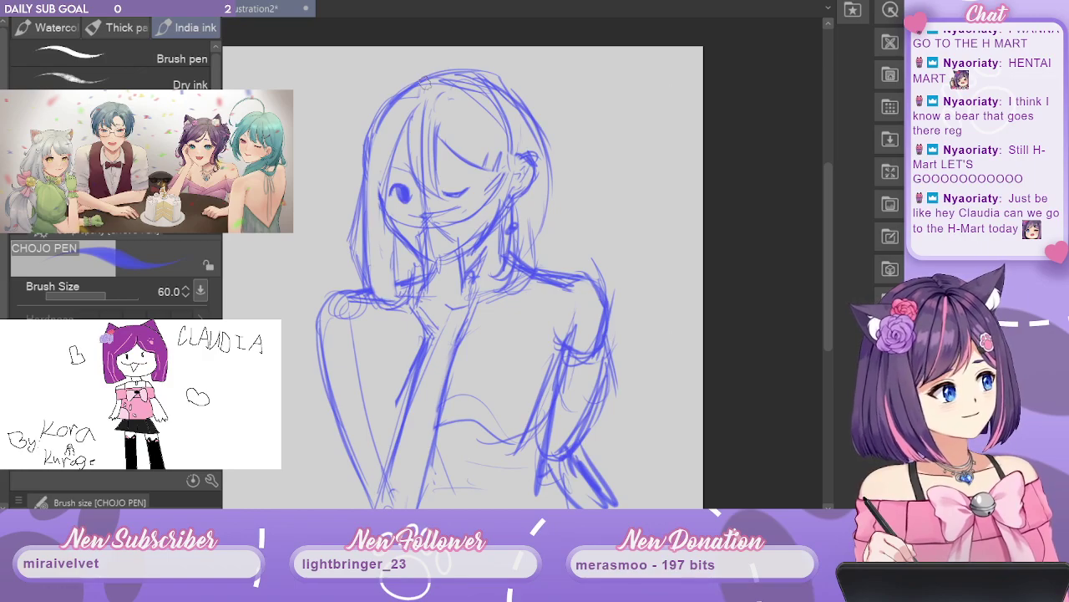
Extend the back hair over the shoulder, flick out the ends on both sides, and reinforce its outer contour.
left_click_drag(541, 195, 548, 275)
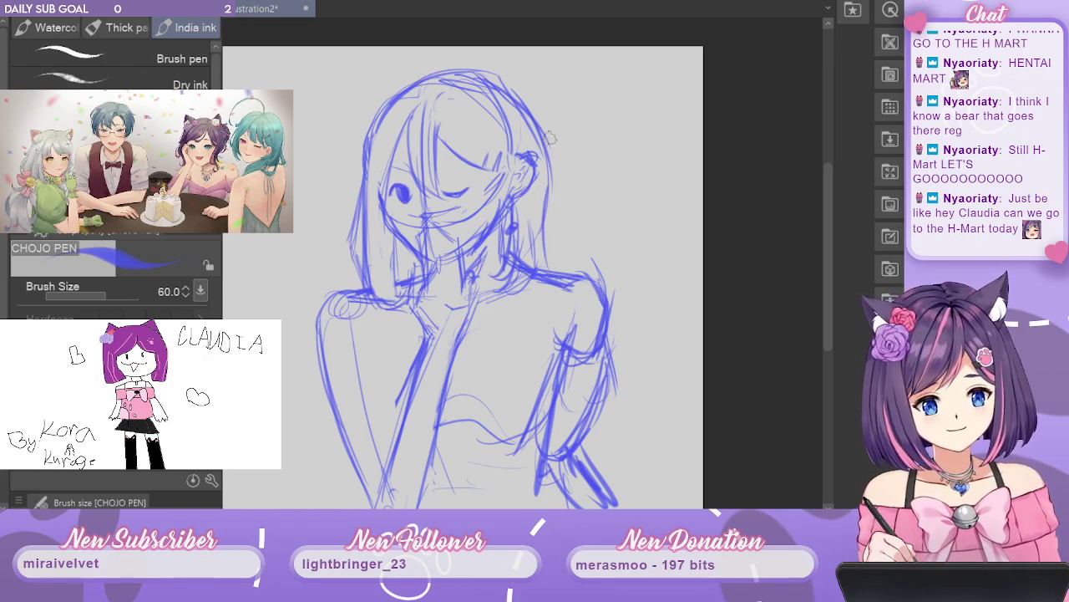
left_click_drag(542, 152, 543, 265)
left_click_drag(364, 167, 334, 244)
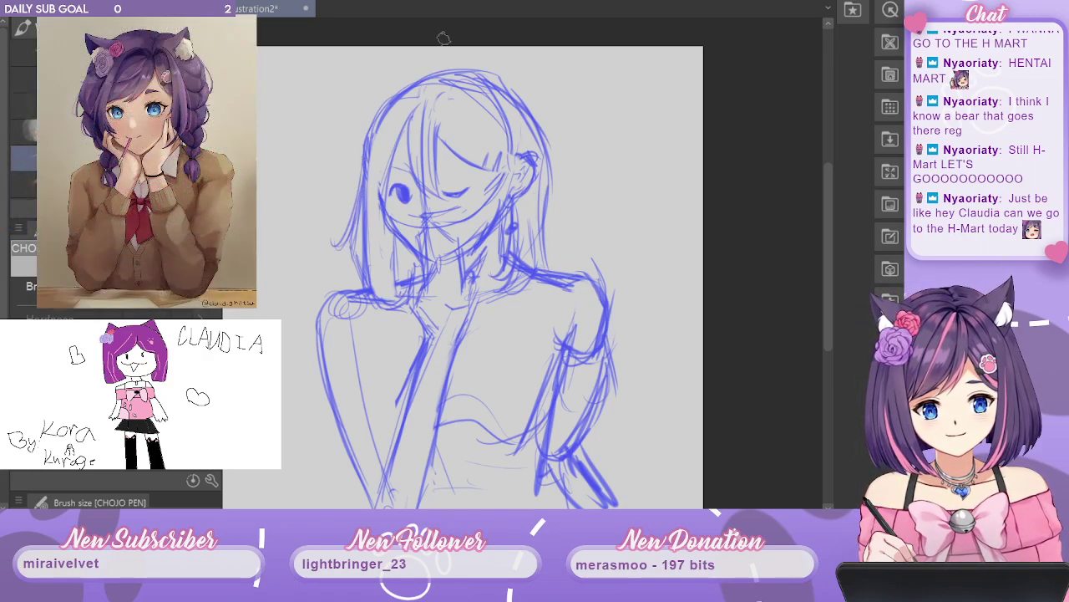
left_click_drag(547, 165, 577, 267)
left_click_drag(552, 197, 575, 282)
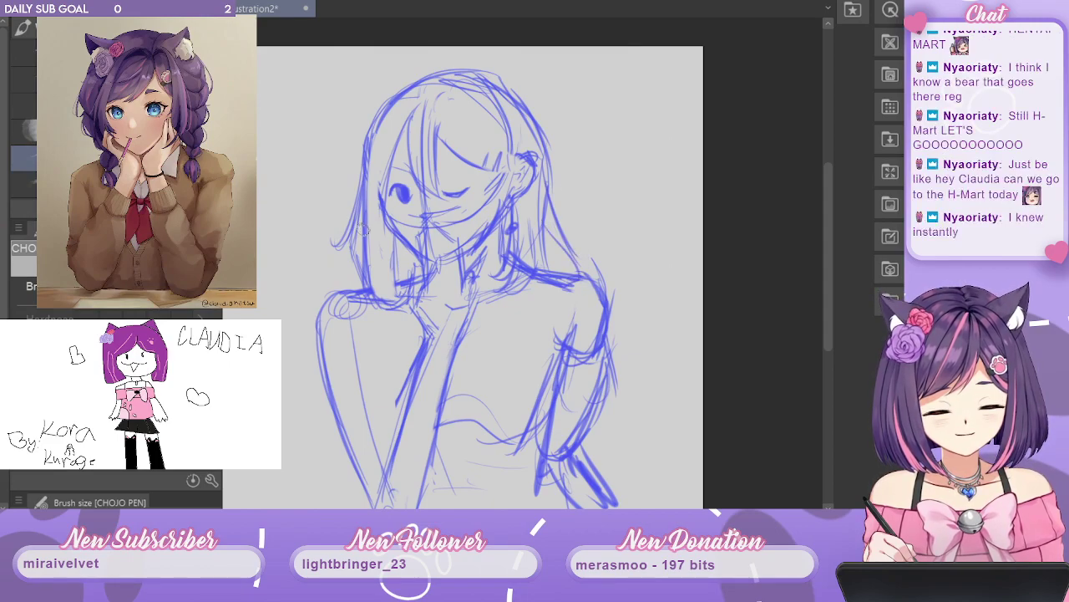
left_click_drag(357, 204, 346, 251)
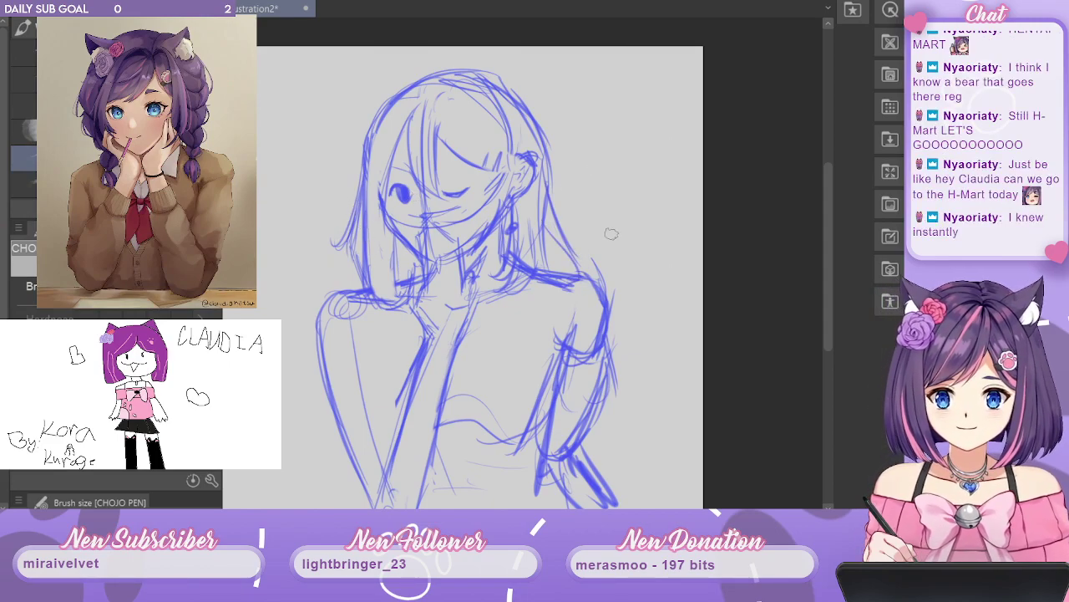
left_click_drag(552, 172, 561, 241)
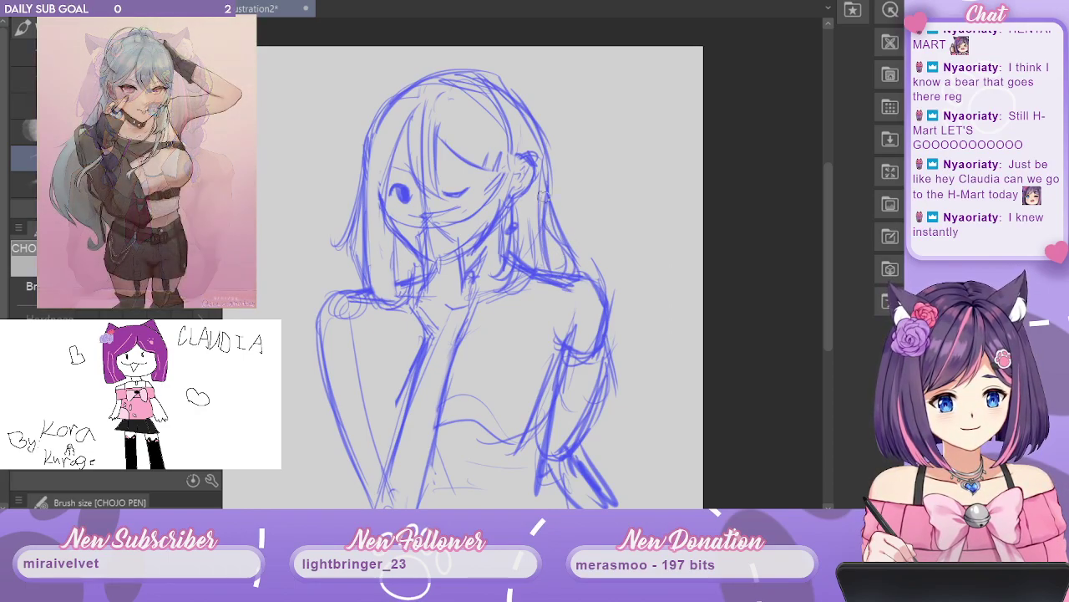
left_click_drag(543, 159, 494, 75)
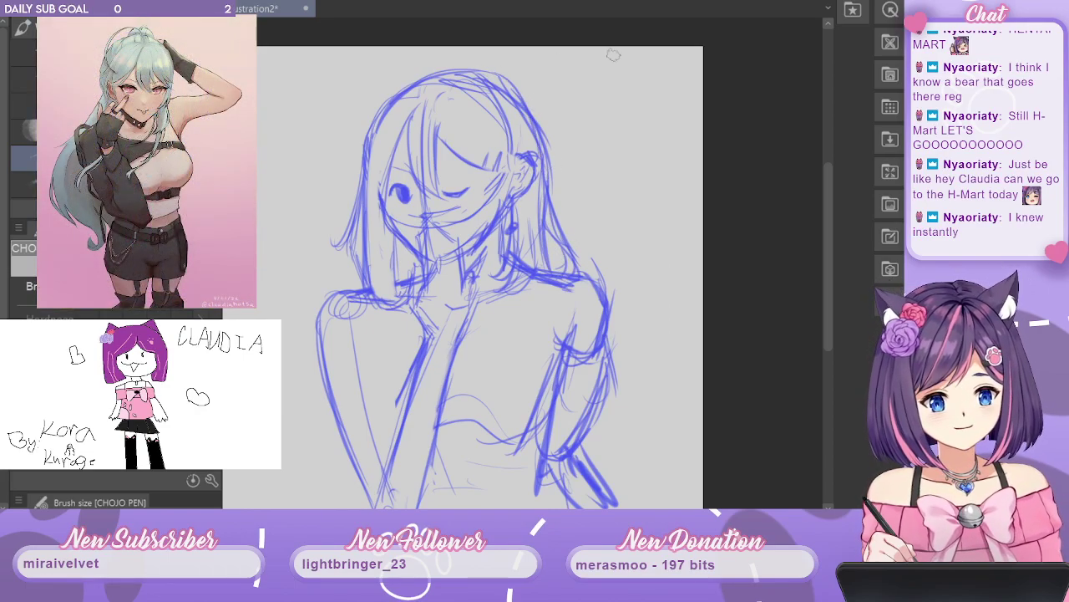
Clean the construction guidelines off the face and add an eyebrow and blush hatching on the cheeks.
mouse_move(498, 133)
left_mouse_down()
mouse_move(480, 94)
mouse_move(504, 133)
left_mouse_up()
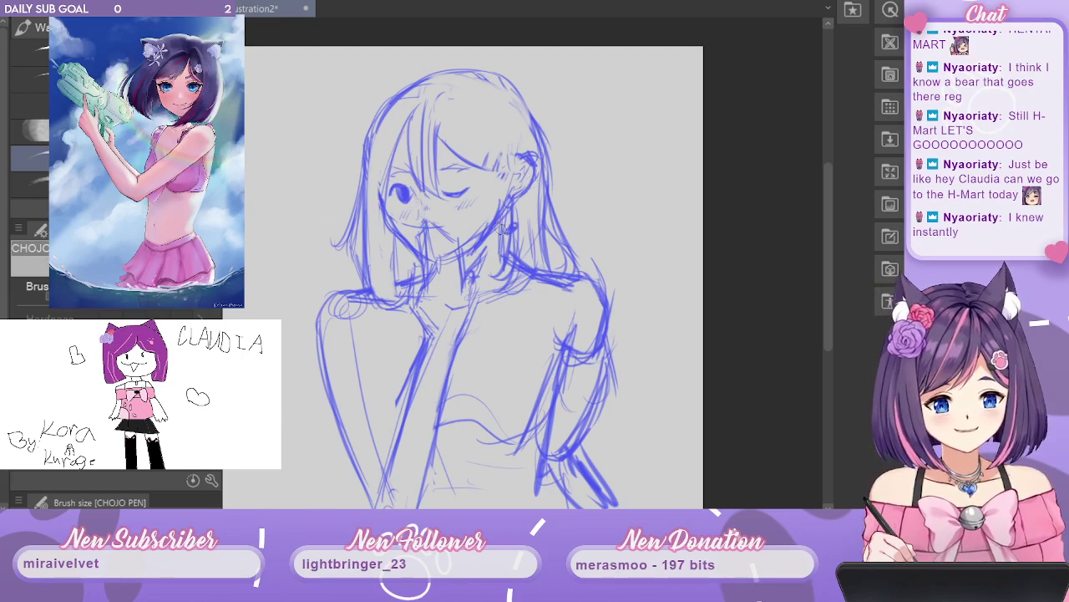
left_click_drag(728, 325, 728, 316)
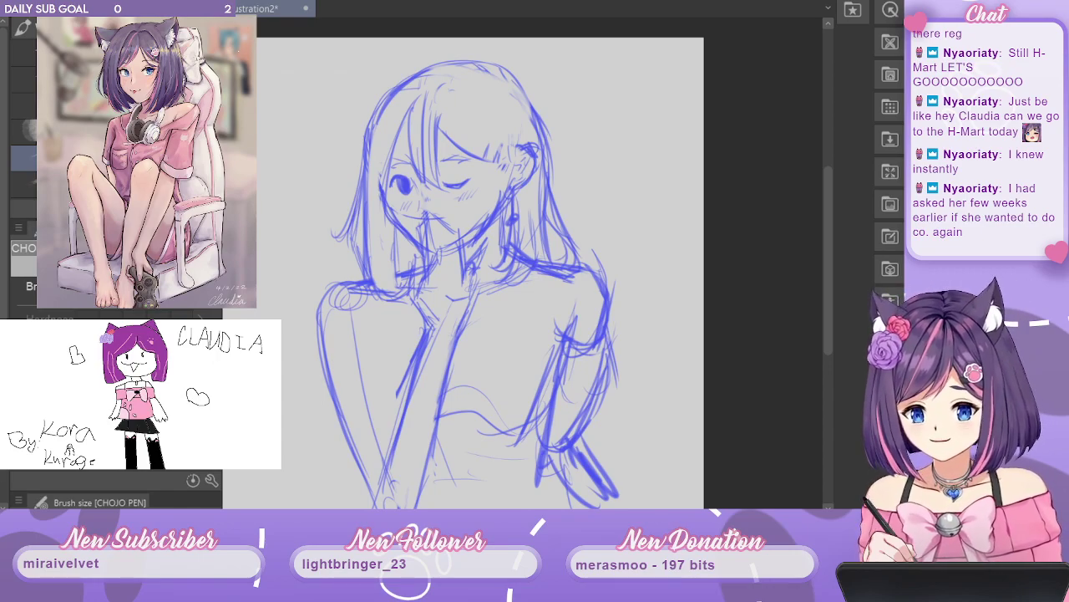
Push the upper back contour of the hair slightly inward with the Liquify tool, adjusting its brush size to 300.
key("j")
mouse_move(663, 260)
left_mouse_down()
mouse_move(685, 205)
mouse_move(688, 242)
mouse_move(678, 229)
left_mouse_up()
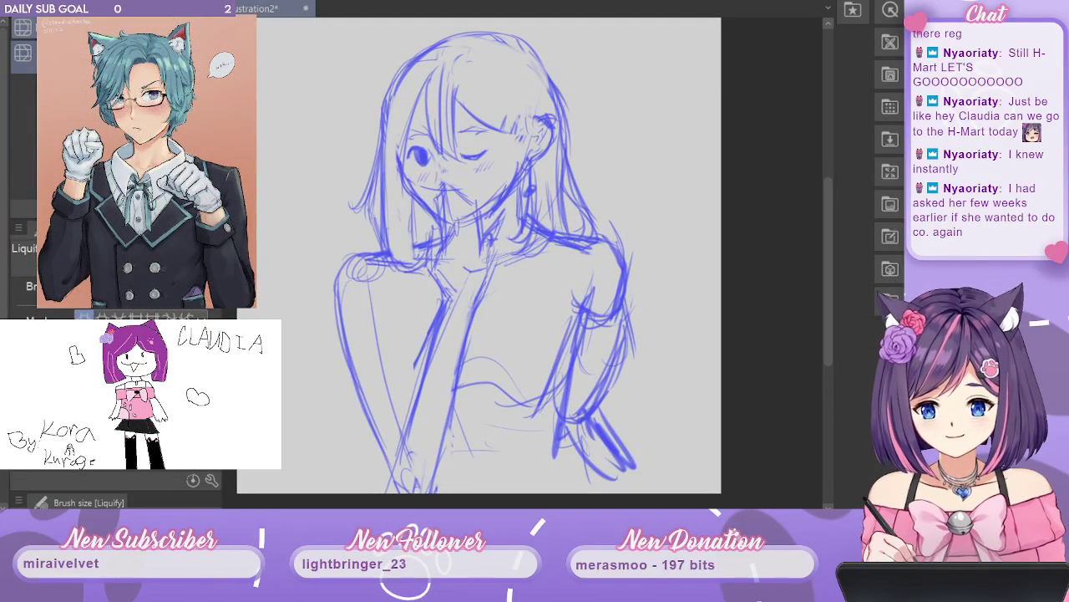
key("]")
key("]")
key("]")
key("]")
key("]")
key("]")
key("]")
key("bracketright")
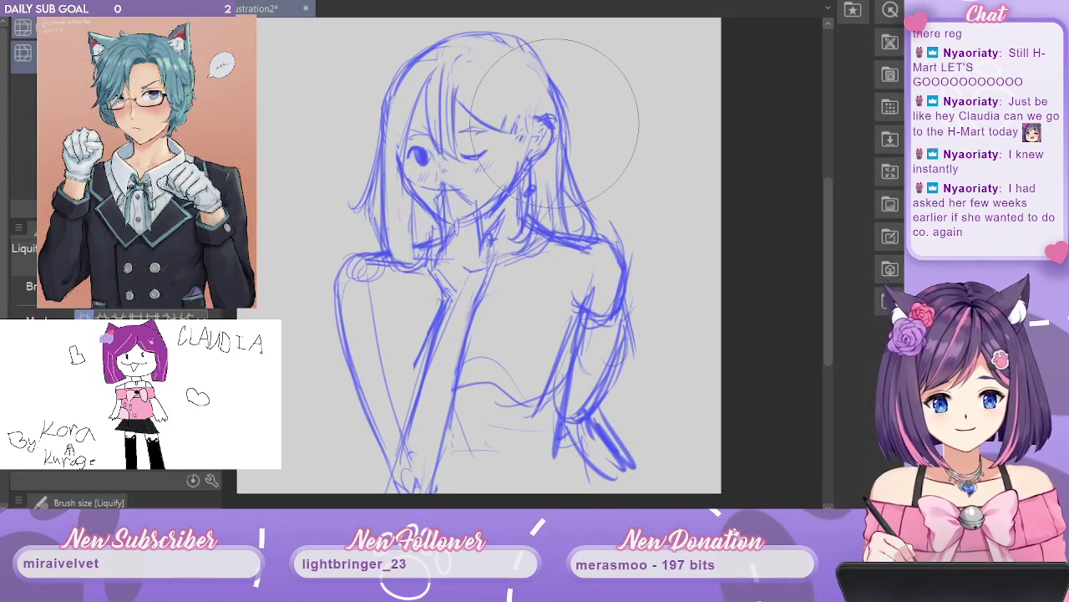
key("bracketleft")
key("bracketleft")
key("bracketleft")
key("bracketleft")
key("bracketleft")
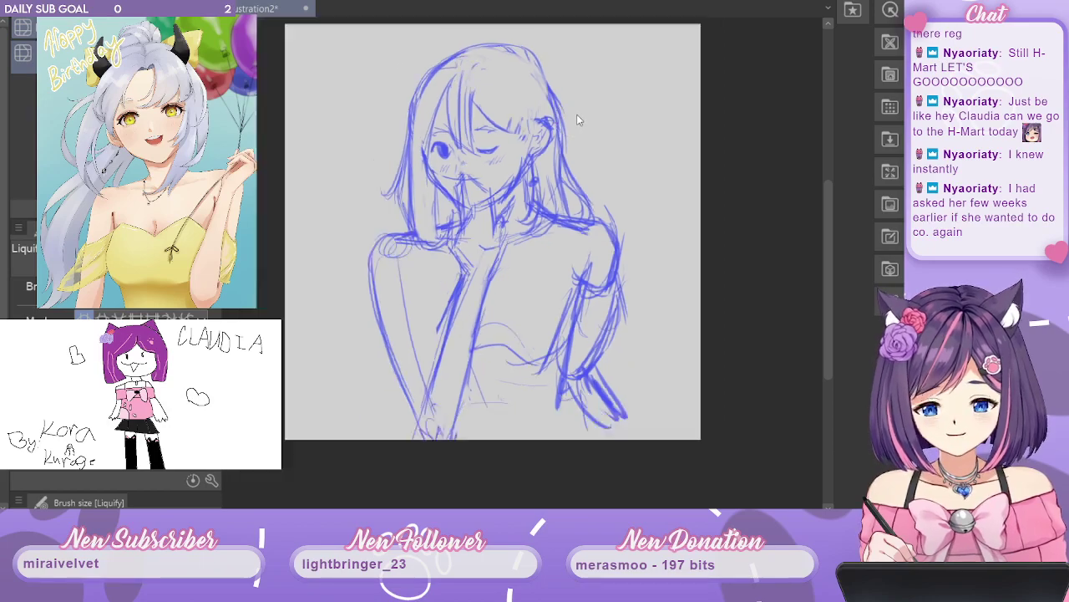
scroll(576, 114, "up", 1)
left_click_drag(606, 103, 615, 127)
key("bracketright")
key("bracketright")
key("bracketright")
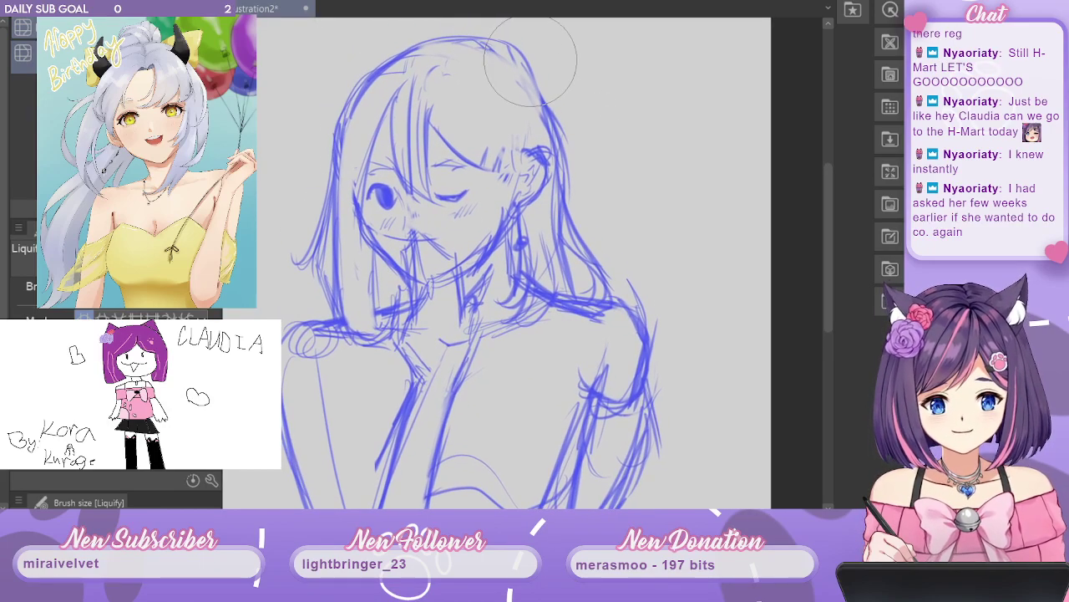
left_click_drag(534, 60, 523, 58)
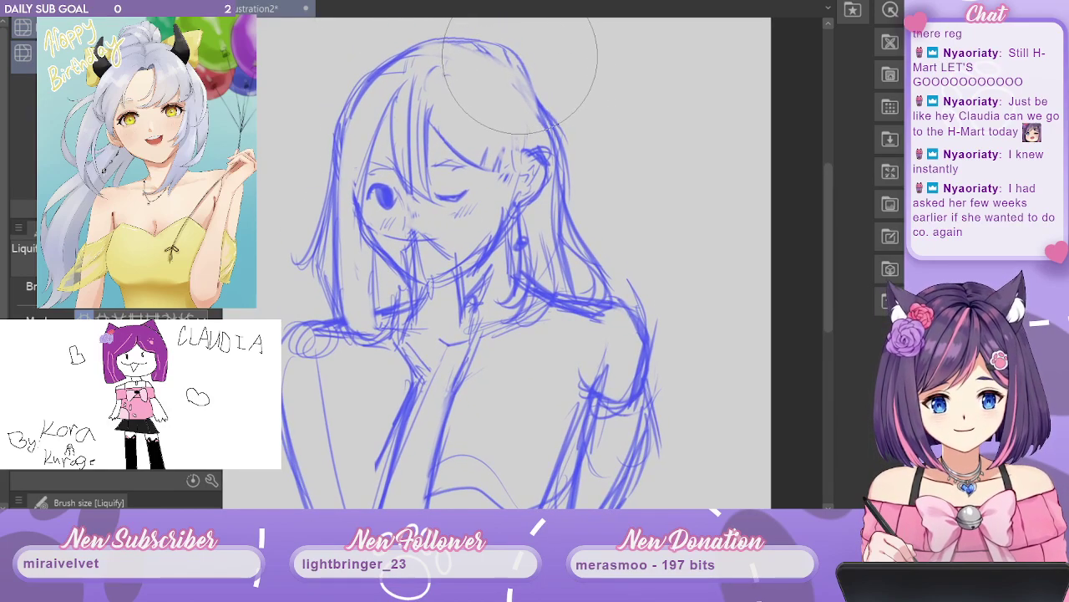
key("bracketleft")
key("bracketleft")
key("bracketleft")
key("bracketright")
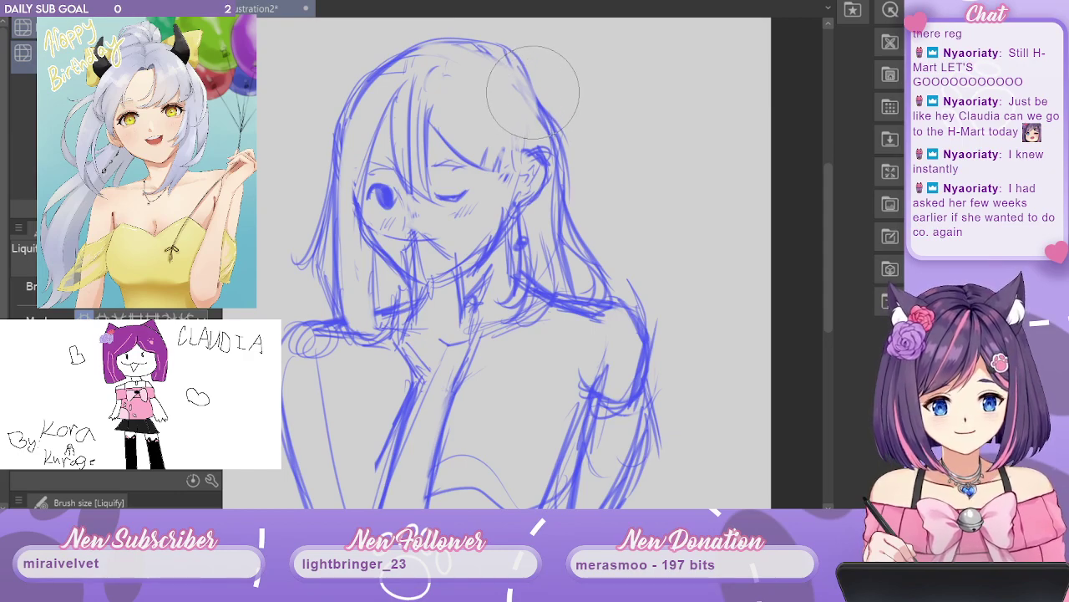
scroll(539, 96, "down", 3)
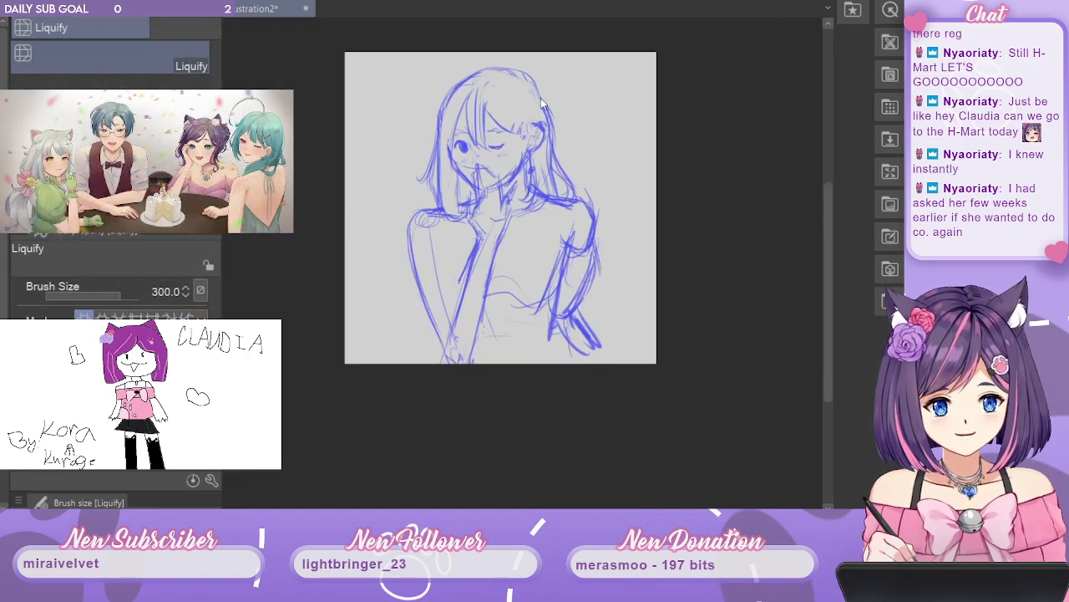
Sketch a rounded beret on top of the head with a wavy, ruffled band along the hairline using the CHOJO PEN.
scroll(541, 100, "up", 2)
scroll(539, 100, "down", 1)
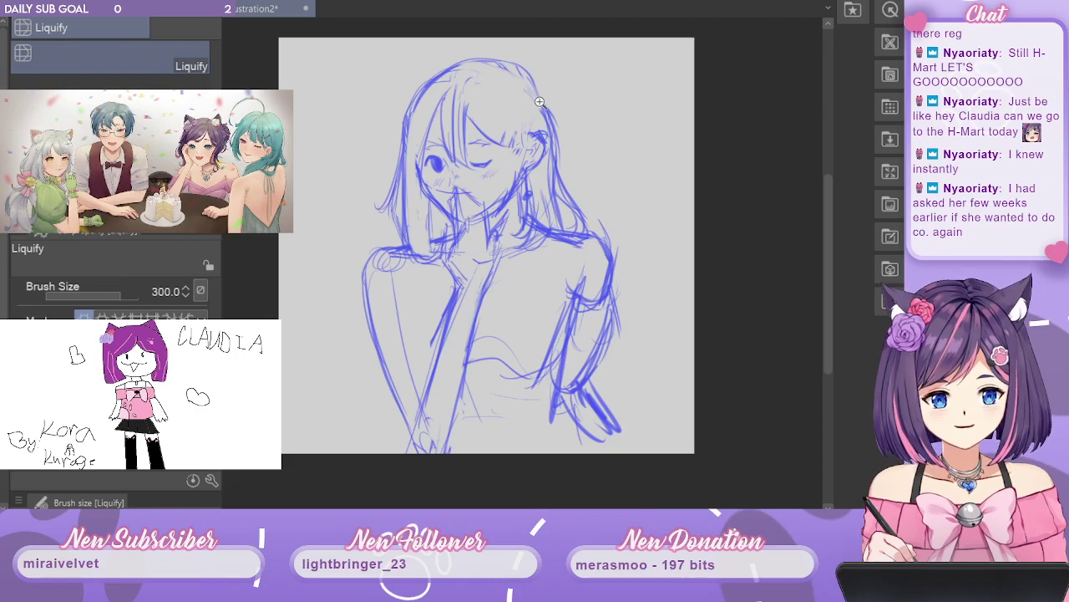
scroll(539, 100, "up", 1)
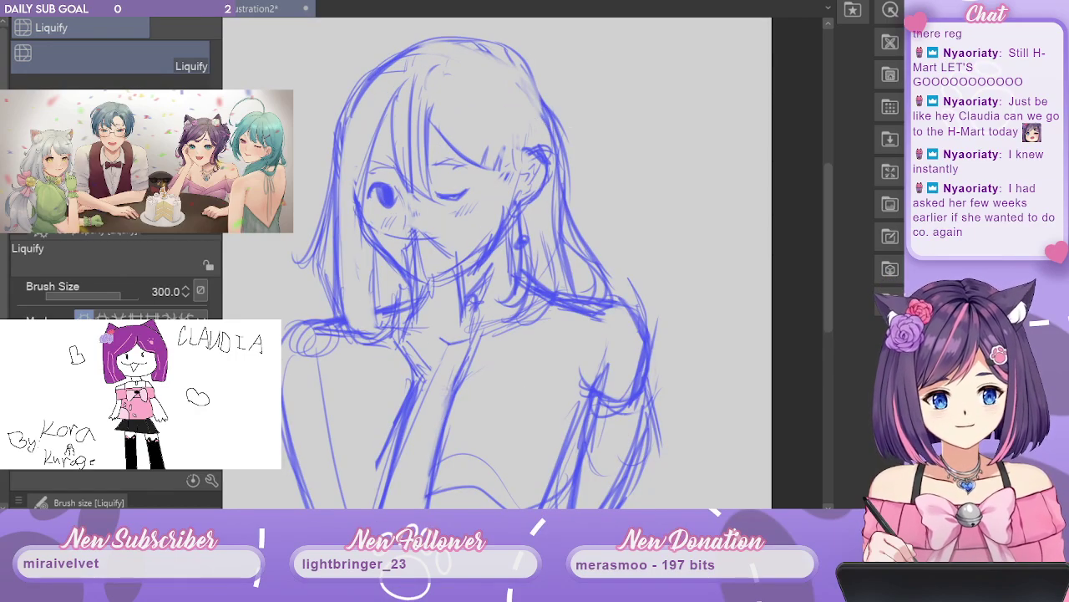
key("p")
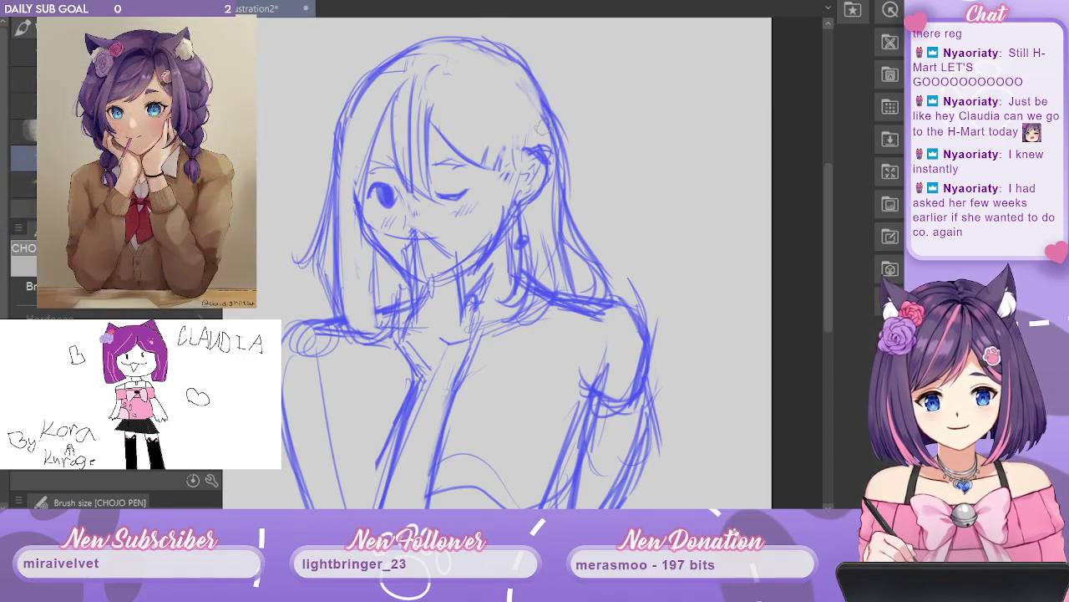
left_click_drag(429, 53, 523, 121)
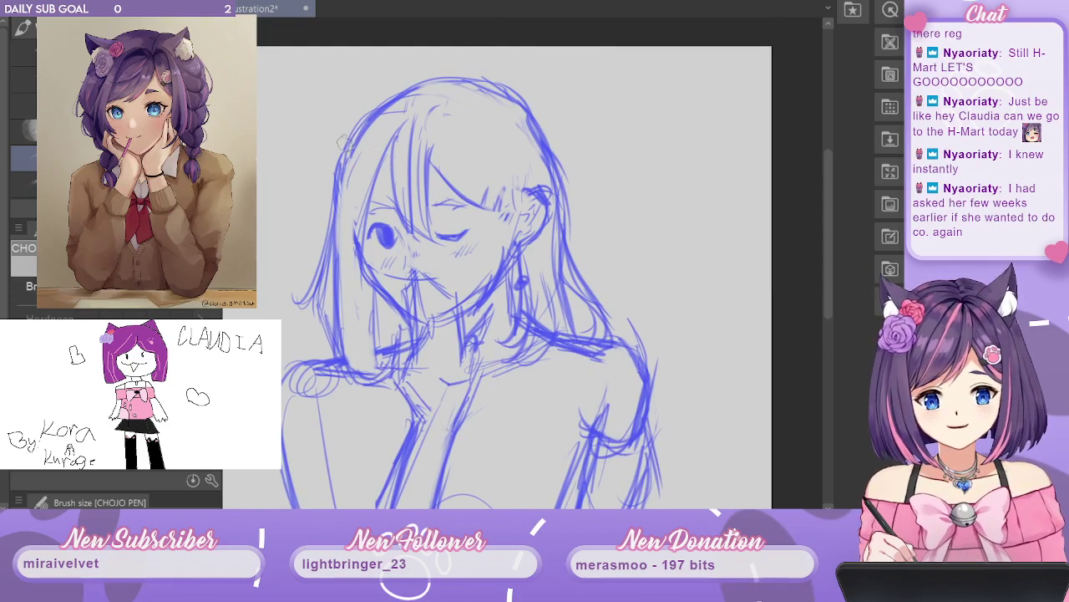
left_click_drag(459, 173, 559, 148)
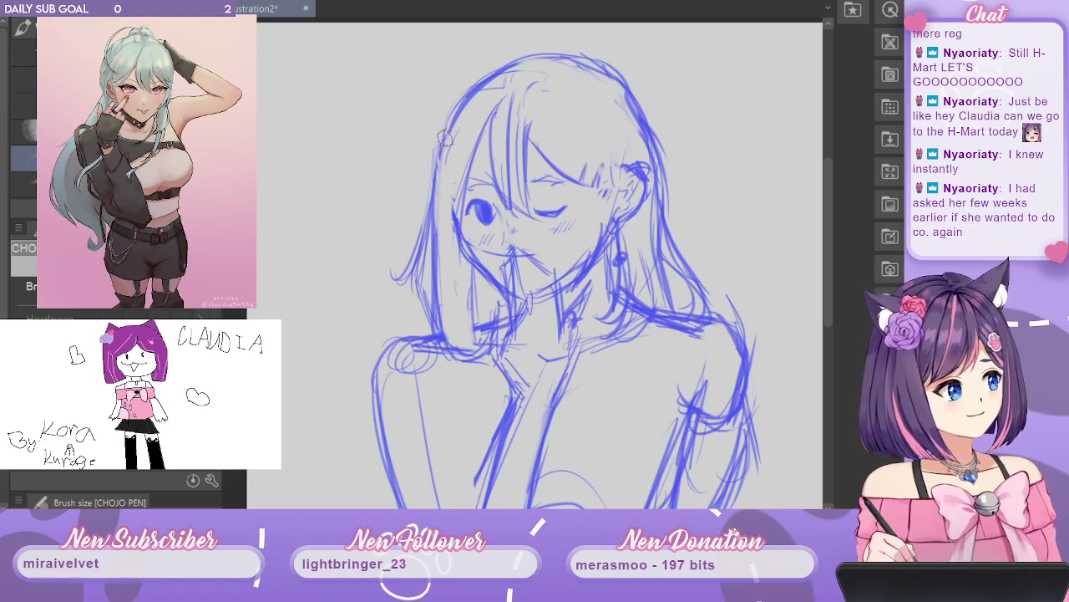
mouse_move(444, 139)
left_mouse_down()
mouse_move(448, 98)
mouse_move(473, 99)
mouse_move(500, 67)
mouse_move(586, 46)
mouse_move(592, 73)
mouse_move(645, 92)
left_mouse_up()
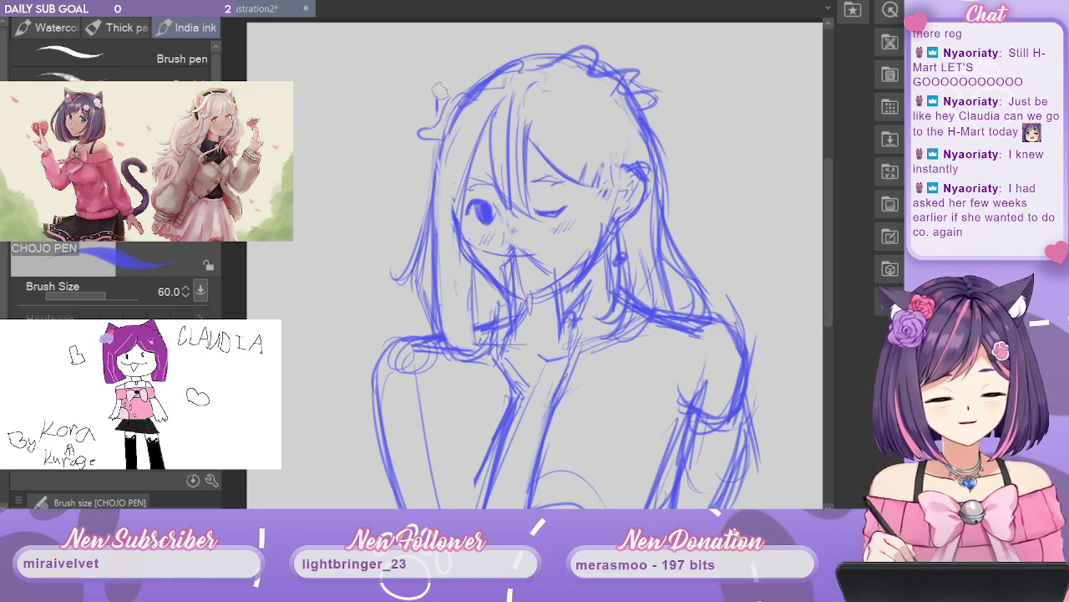
mouse_move(435, 94)
left_mouse_down()
mouse_move(467, 44)
mouse_move(555, 30)
left_mouse_up()
left_click_drag(488, 39, 568, 32)
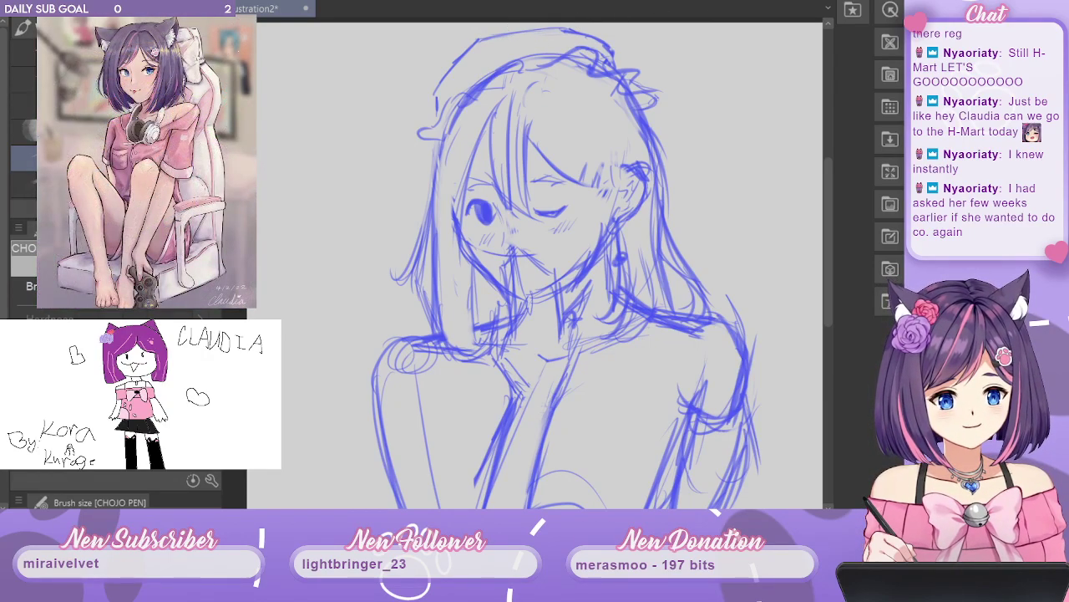
Erase the rough finger lines below the mouth and re-outline the raised hand as a simple block, with brush size 50.
mouse_move(689, 247)
left_mouse_down()
mouse_move(663, 217)
mouse_move(663, 257)
left_mouse_up()
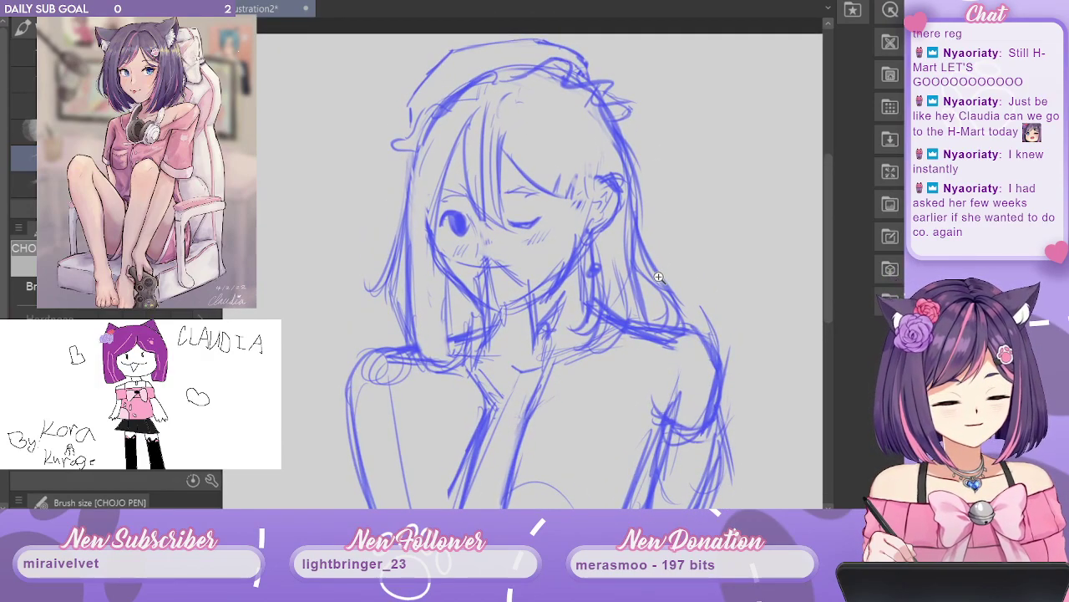
mouse_move(828, 182)
left_mouse_down()
mouse_move(831, 167)
mouse_move(826, 187)
left_mouse_up()
left_click_drag(669, 167, 766, 180)
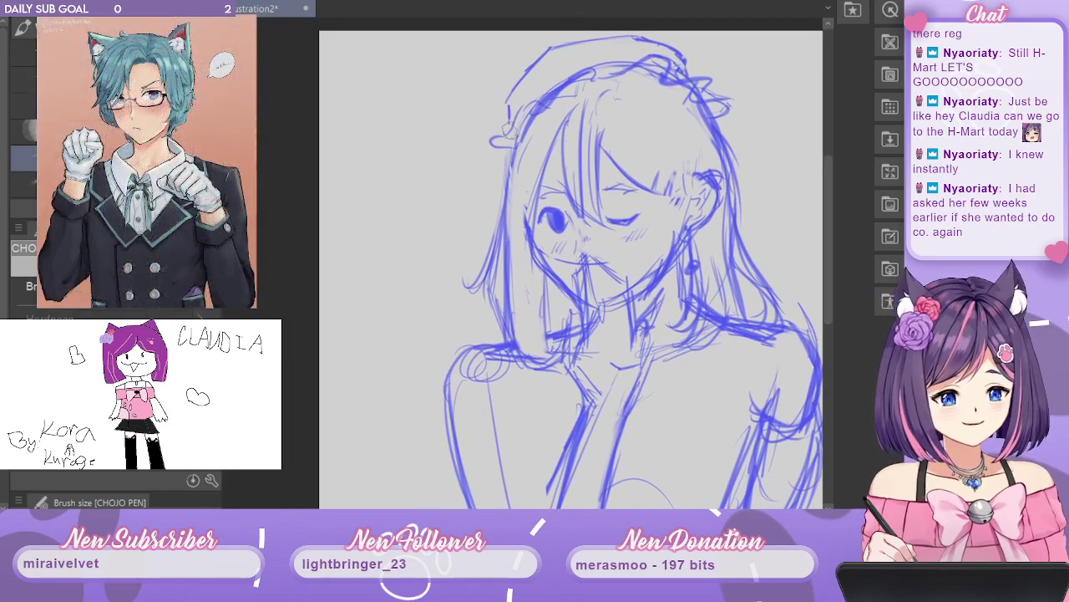
mouse_move(507, 126)
left_mouse_down()
mouse_move(494, 148)
mouse_move(519, 146)
mouse_move(538, 104)
left_mouse_up()
left_click_drag(644, 240, 504, 60)
left_click_drag(711, 212, 691, 309)
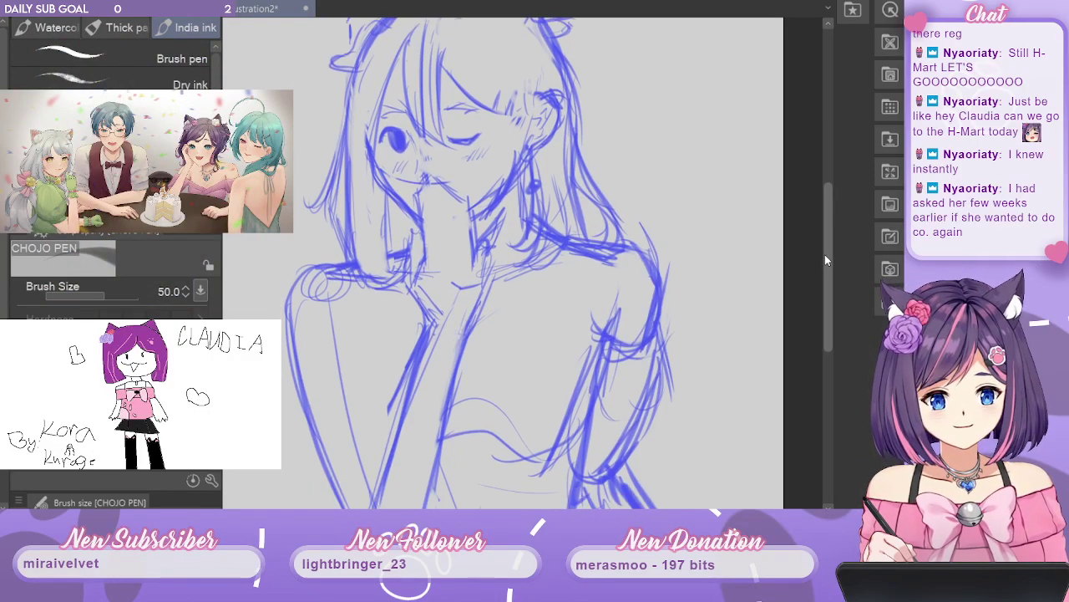
left_click_drag(827, 209, 827, 191)
left_click_drag(649, 324, 698, 298)
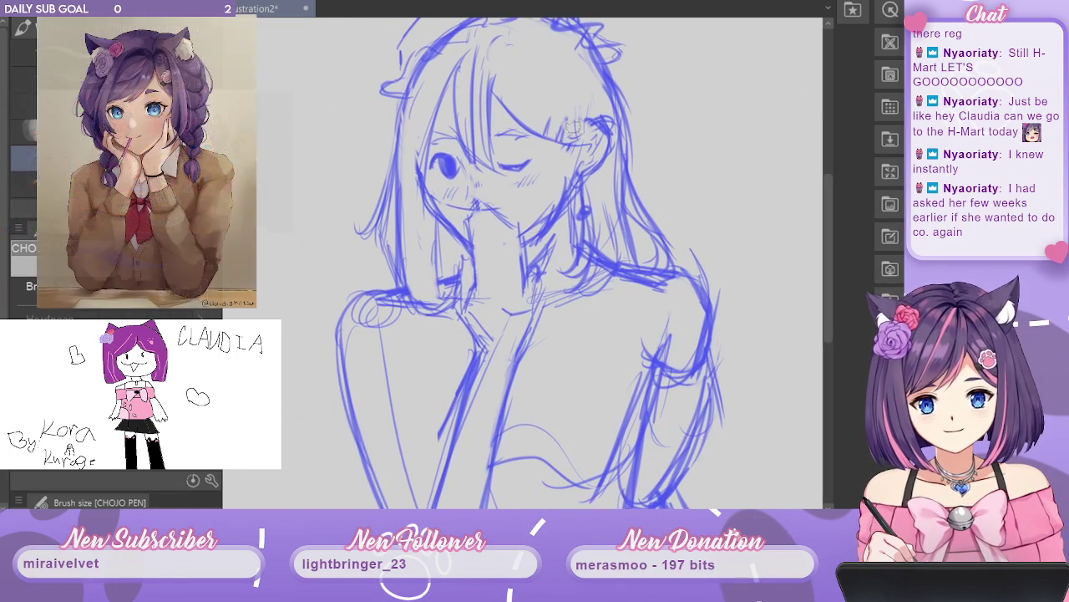
left_click_drag(658, 210, 631, 213)
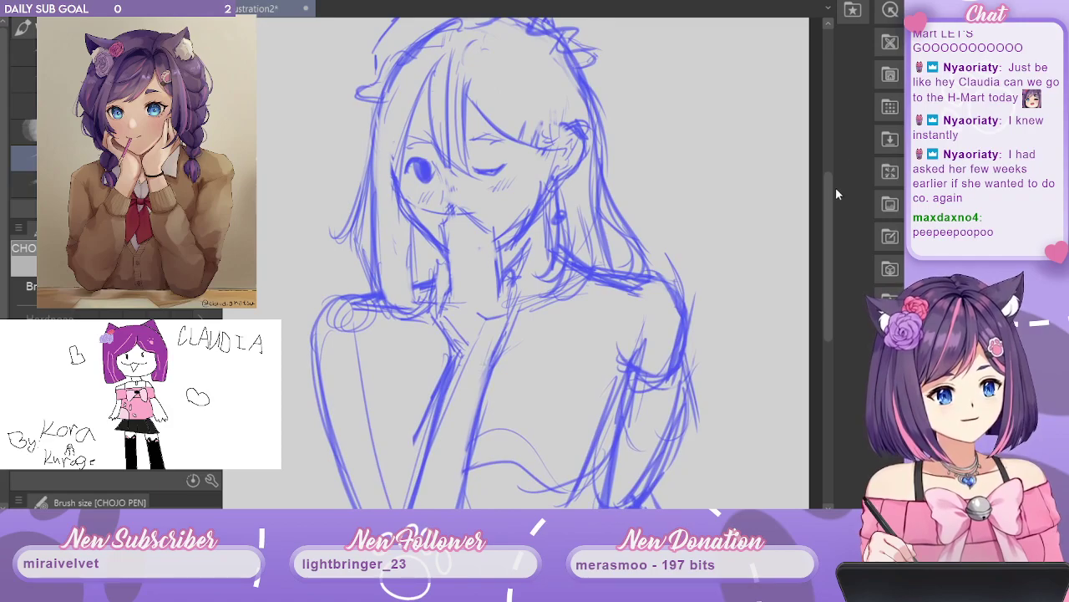
mouse_move(828, 187)
left_mouse_down()
mouse_move(825, 206)
mouse_move(827, 186)
left_mouse_up()
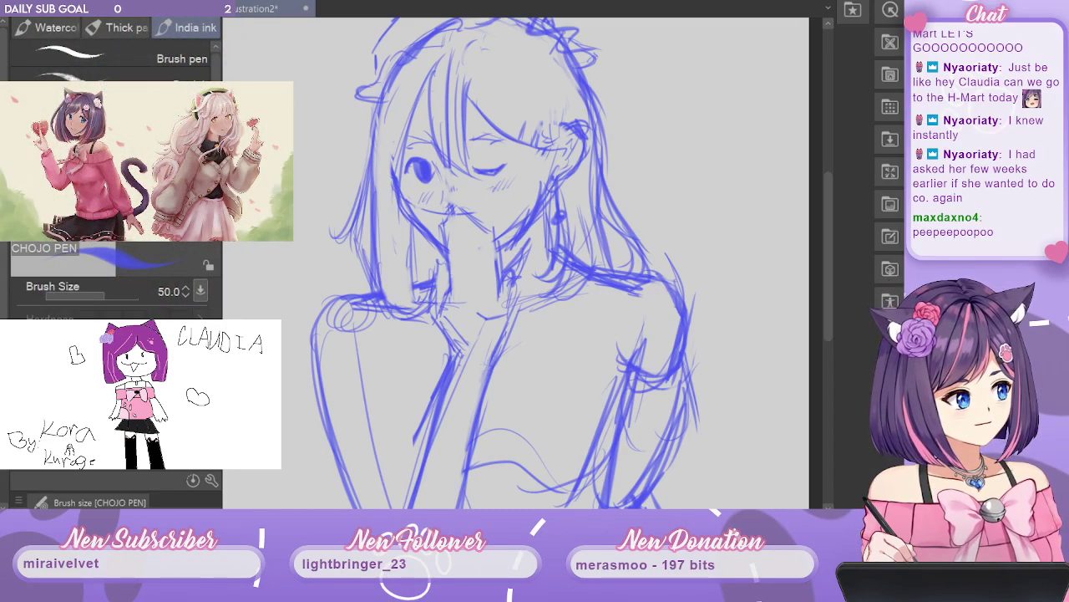
left_click_drag(827, 213, 827, 238)
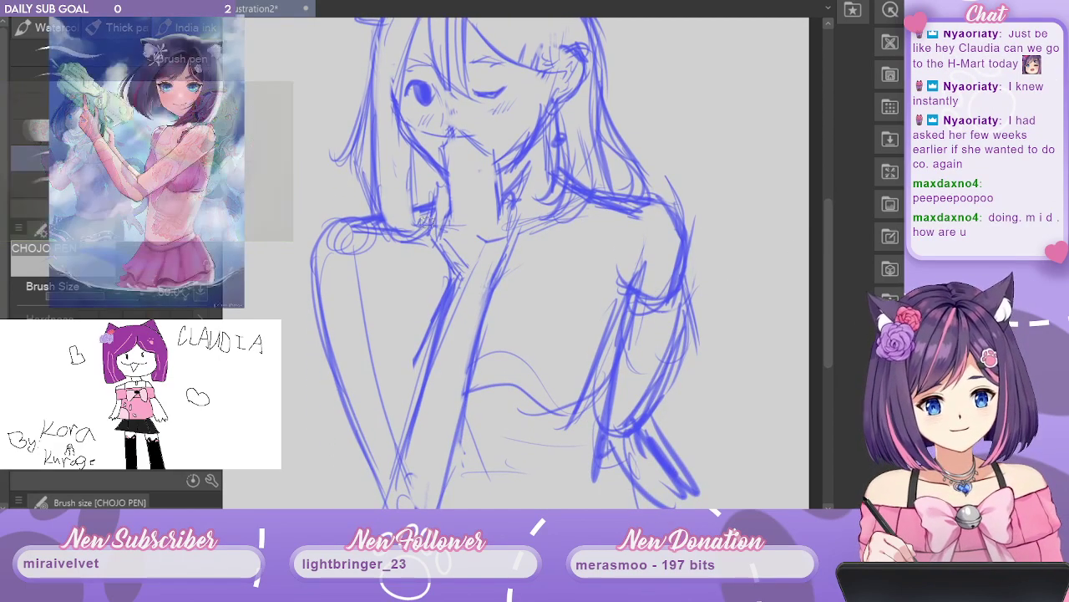
Draw the separate fingers covering the mouth, with defined fingertips and an outer digit angled away from the palm.
left_click_drag(433, 221, 459, 264)
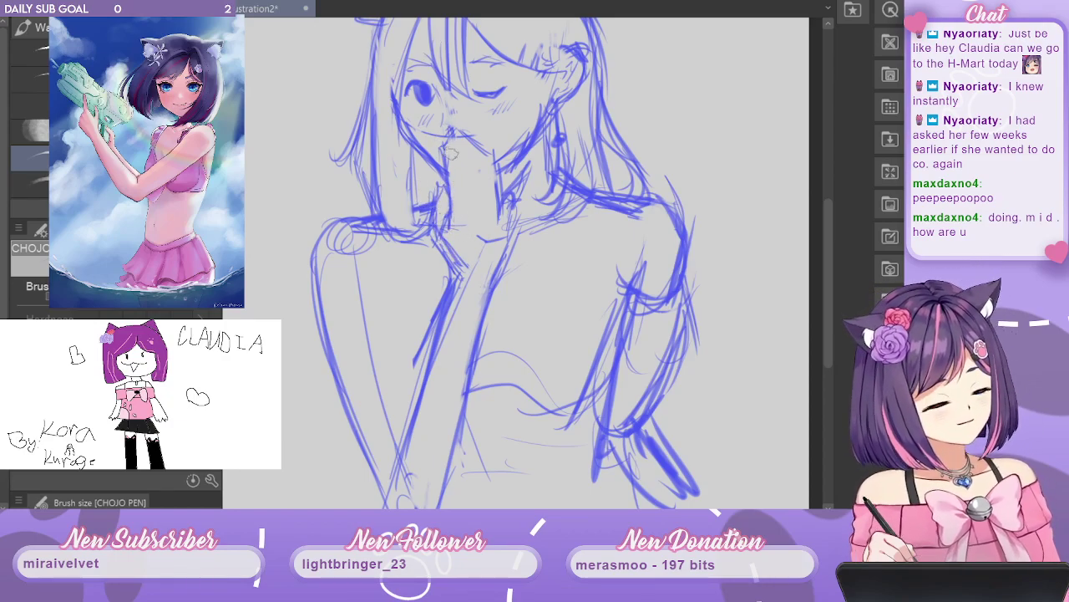
left_click_drag(452, 142, 463, 209)
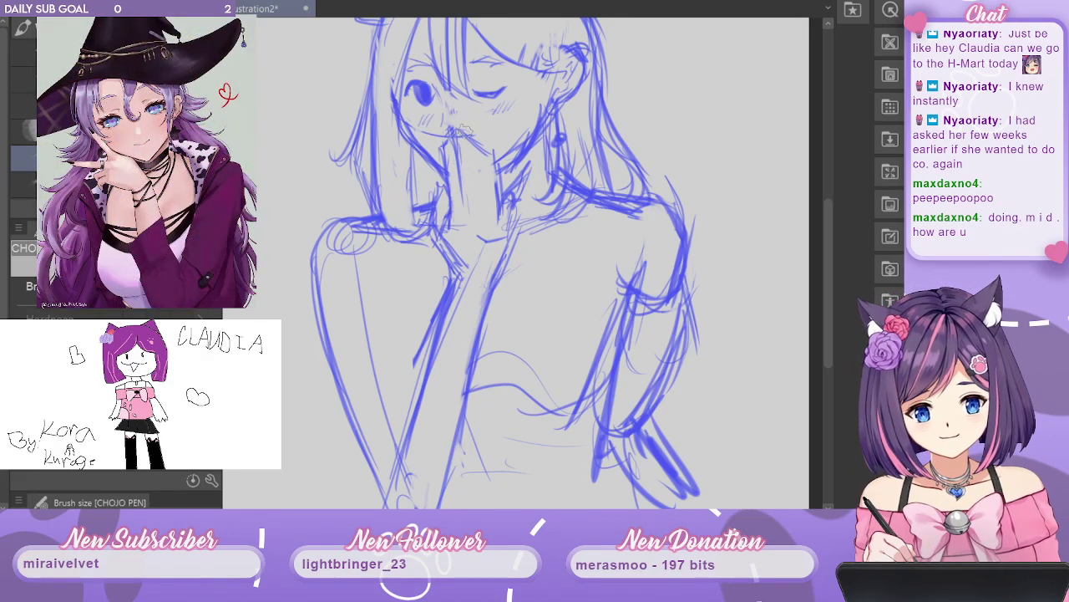
left_click_drag(473, 147, 483, 199)
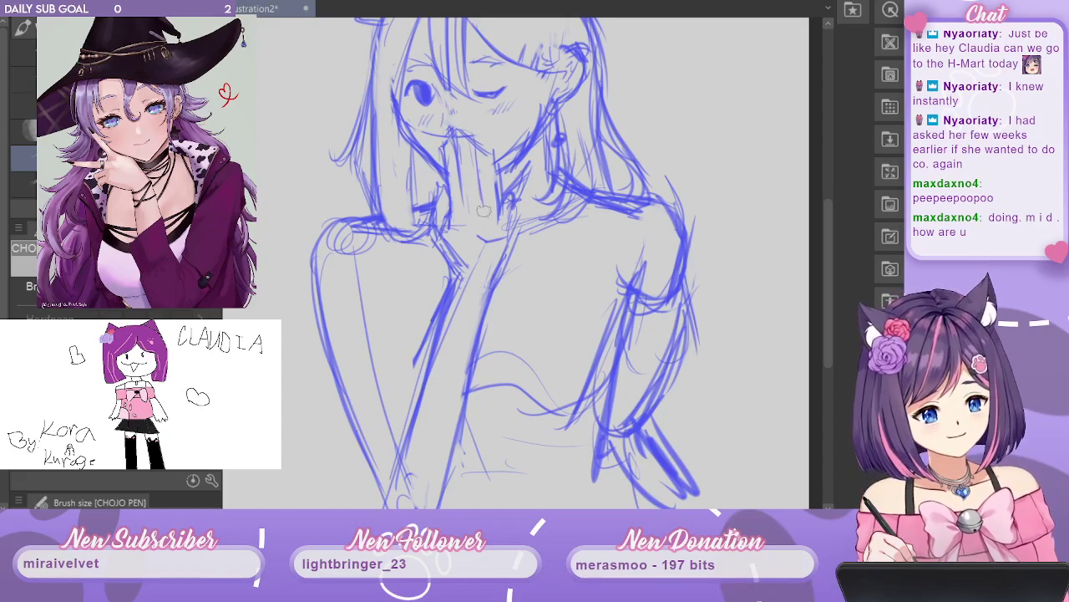
left_click_drag(483, 142, 492, 151)
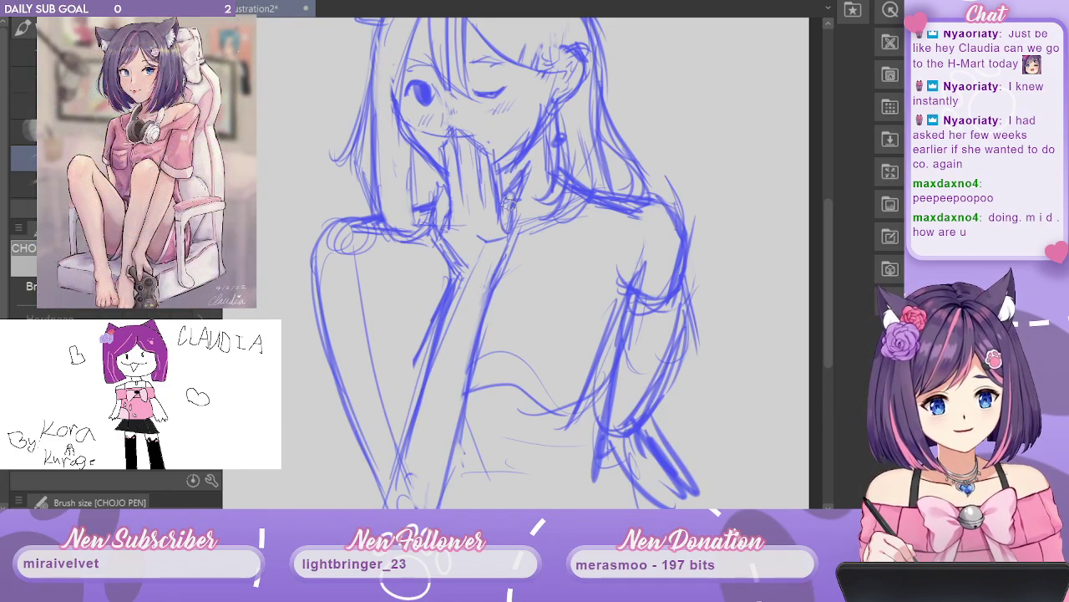
key("ctrl+z")
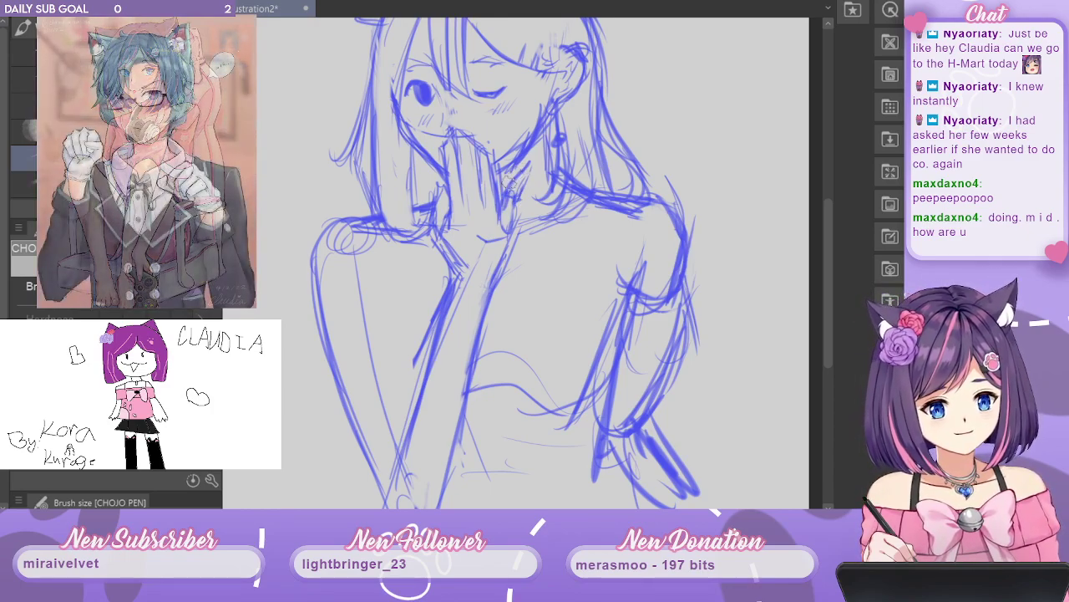
mouse_move(516, 174)
left_mouse_down()
mouse_move(529, 163)
mouse_move(520, 187)
left_mouse_up()
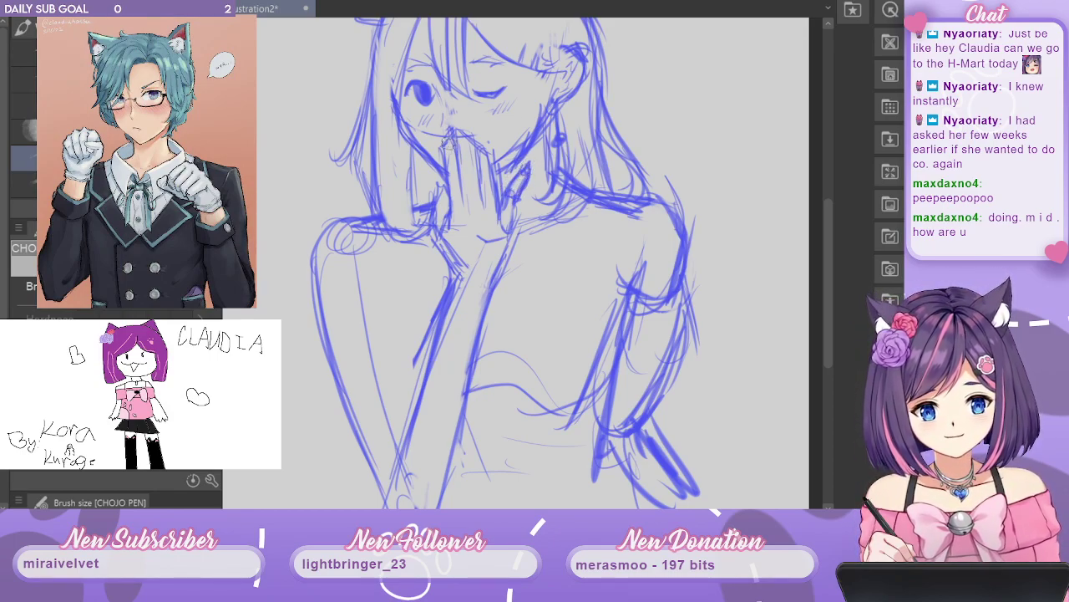
mouse_move(447, 141)
left_mouse_down()
mouse_move(455, 130)
mouse_move(486, 152)
left_mouse_up()
Lasso the ear with the nearby hair strands, shift it slightly down and inward toward the face, and deselect.
left_click_drag(621, 145, 626, 248)
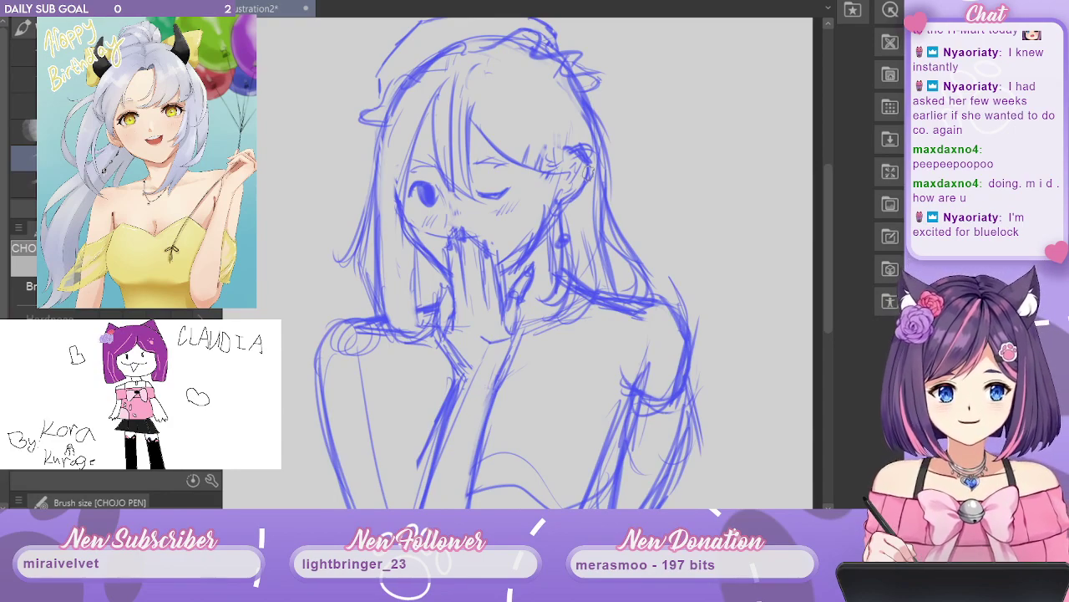
mouse_move(826, 283)
left_mouse_down()
mouse_move(826, 292)
mouse_move(830, 272)
left_mouse_up()
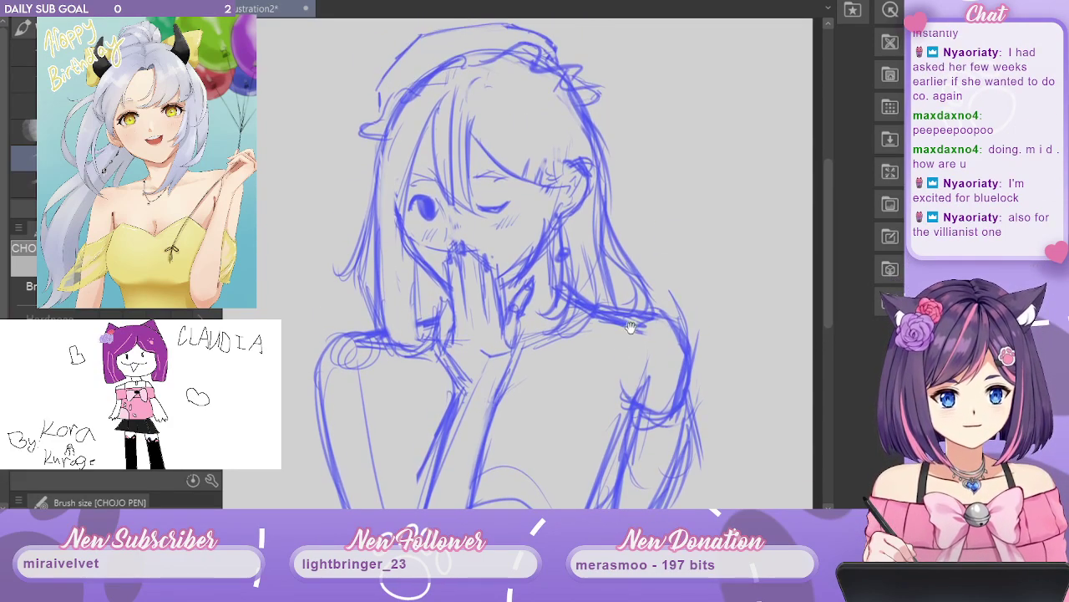
left_click_drag(614, 297, 665, 328)
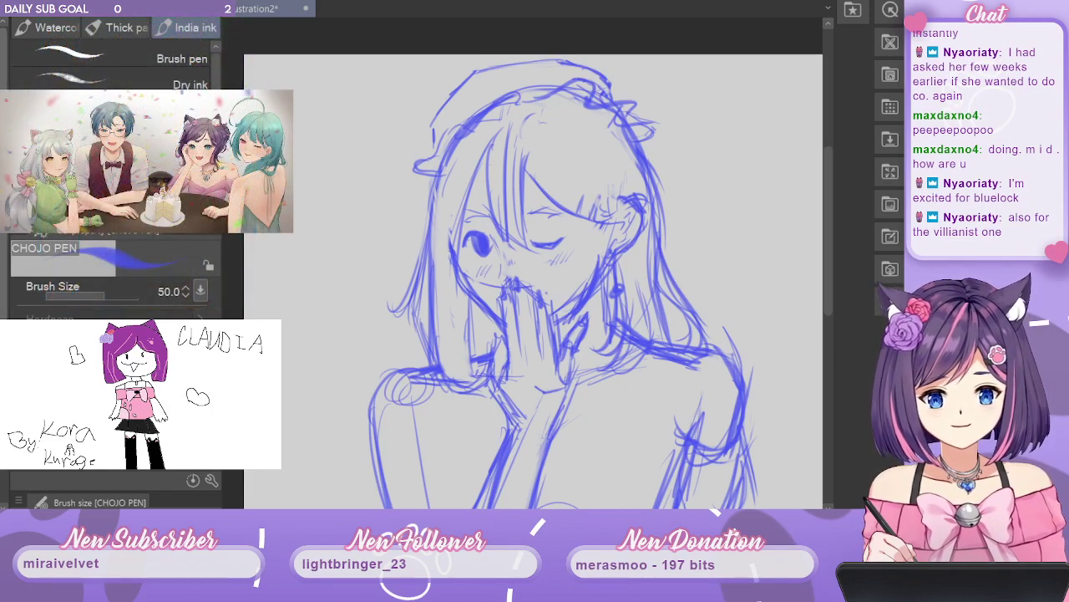
key("m")
mouse_move(637, 246)
left_mouse_down()
mouse_move(614, 254)
mouse_move(648, 191)
mouse_move(597, 200)
mouse_move(588, 251)
left_mouse_up()
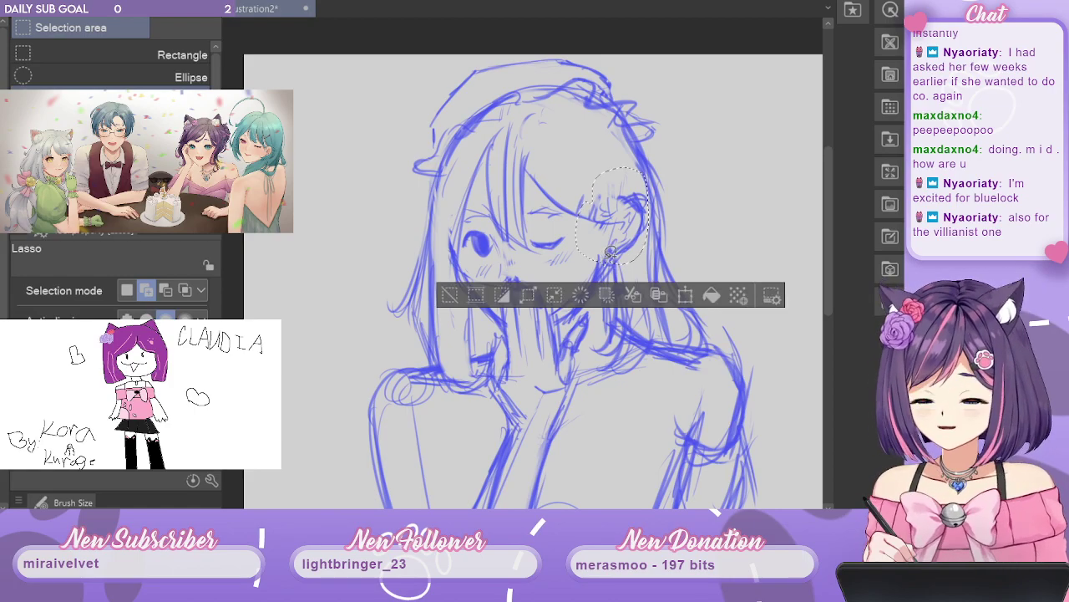
key("ctrl+t")
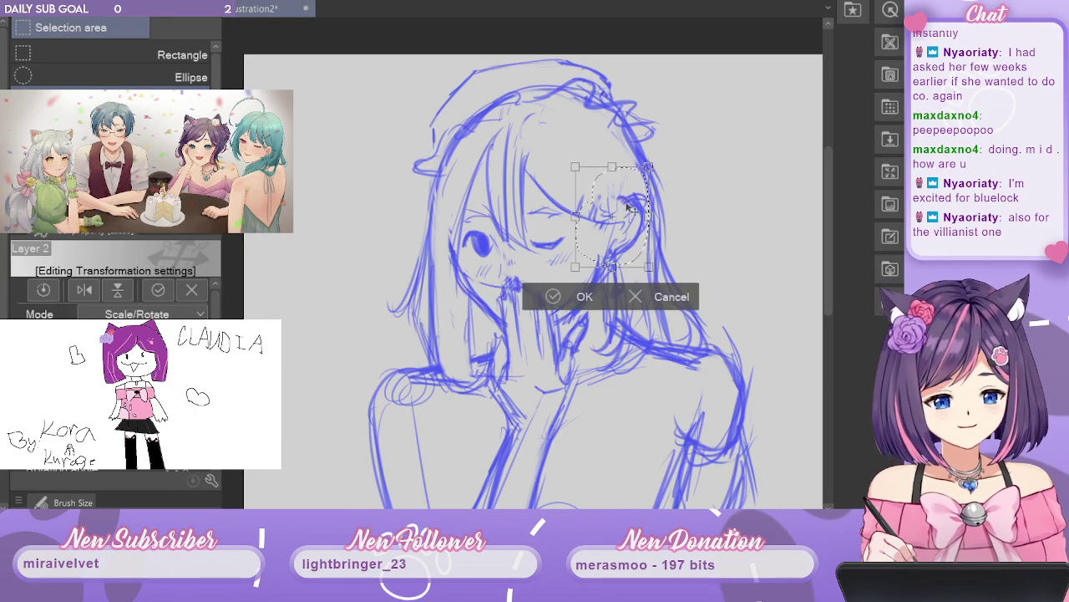
left_click_drag(627, 214, 625, 219)
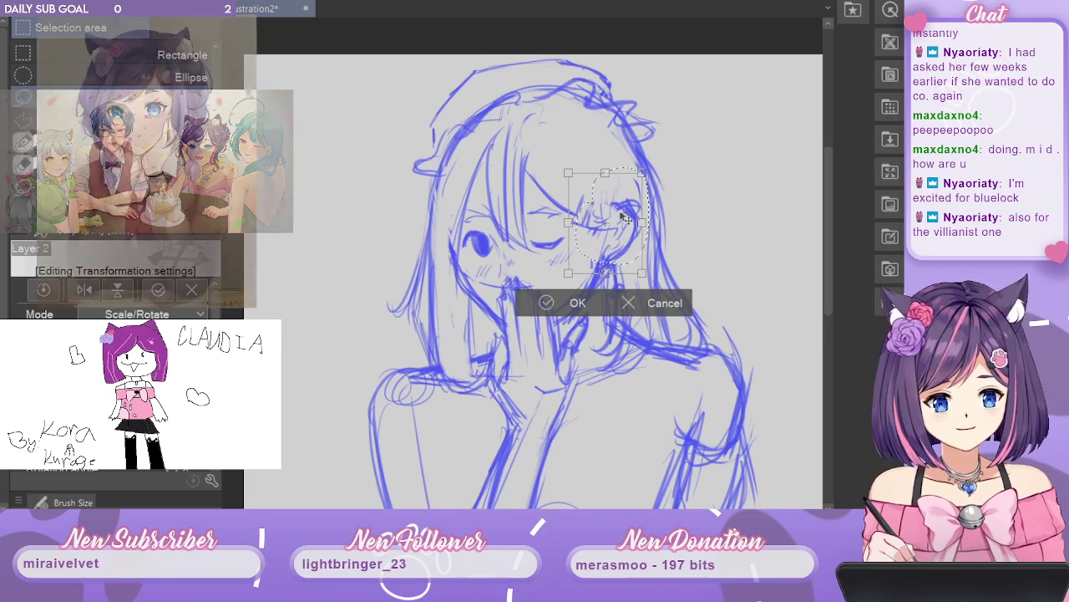
key("Return")
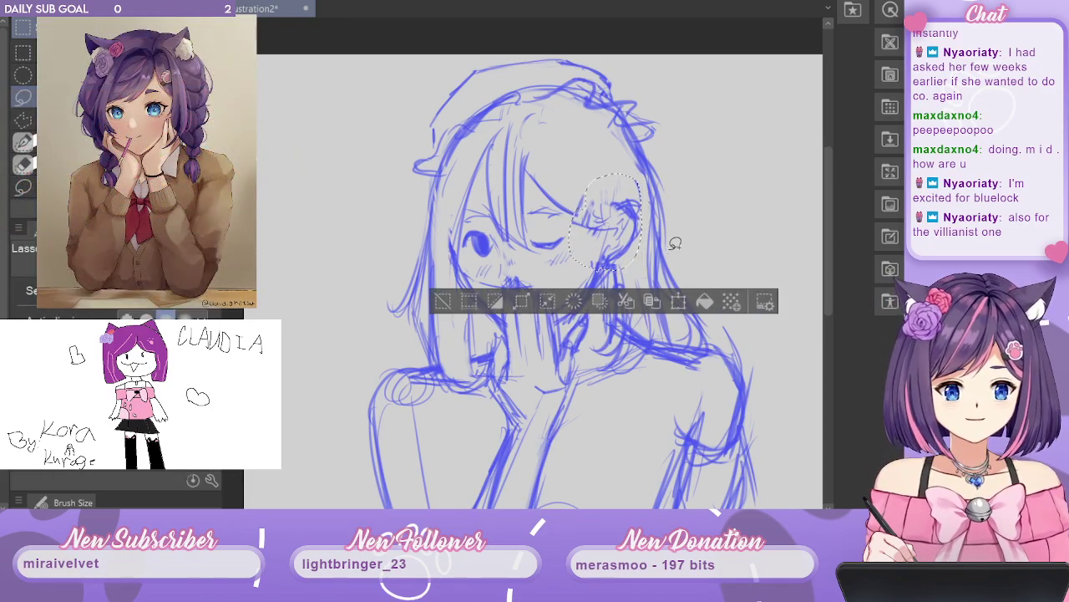
key("ctrl+d")
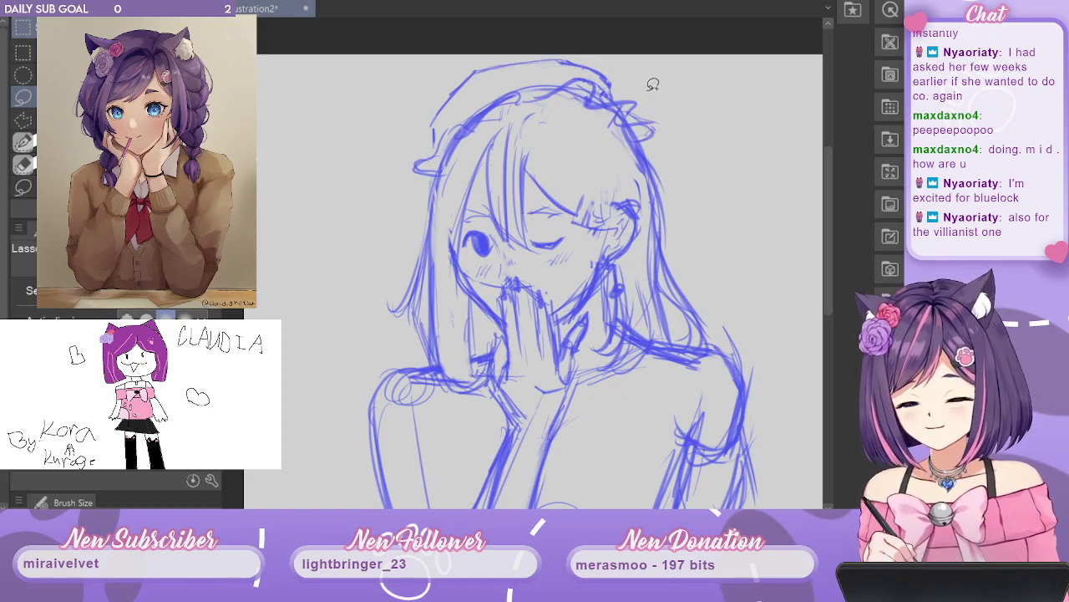
left_click_drag(632, 197, 641, 200)
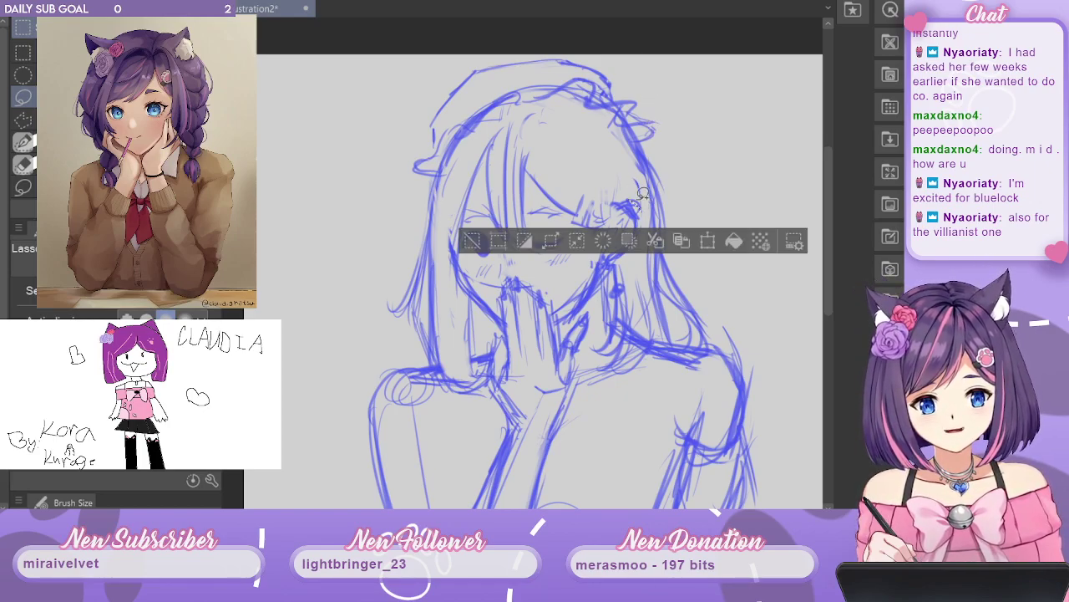
key("ctrl+d")
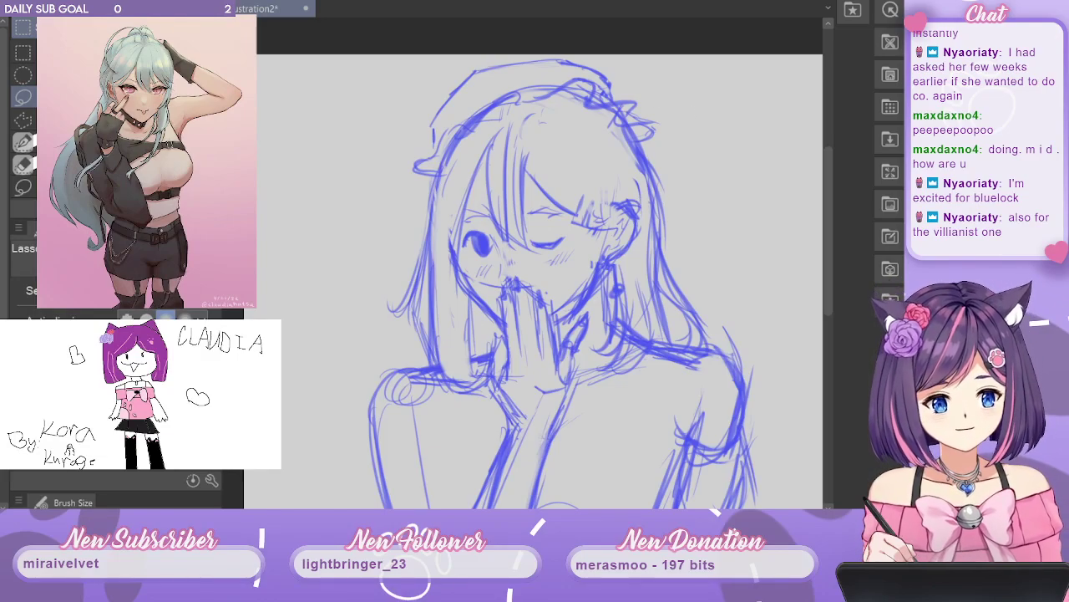
Reinforce the ear's contour, redraw the side-swept bangs tucked toward it, and refine the open and winking eyes.
key("p")
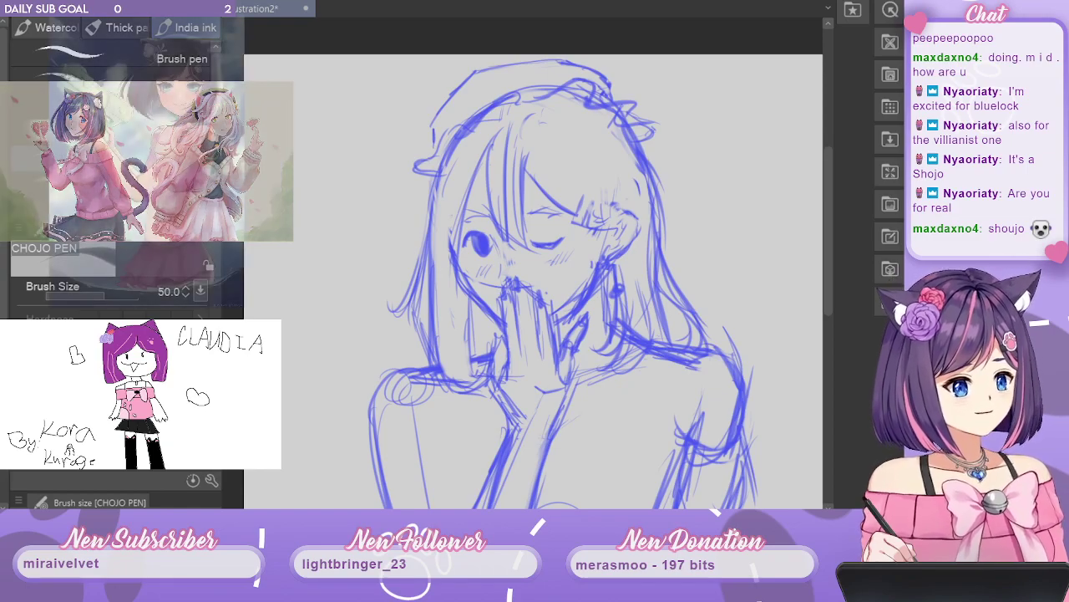
scroll(831, 191, "down", 2)
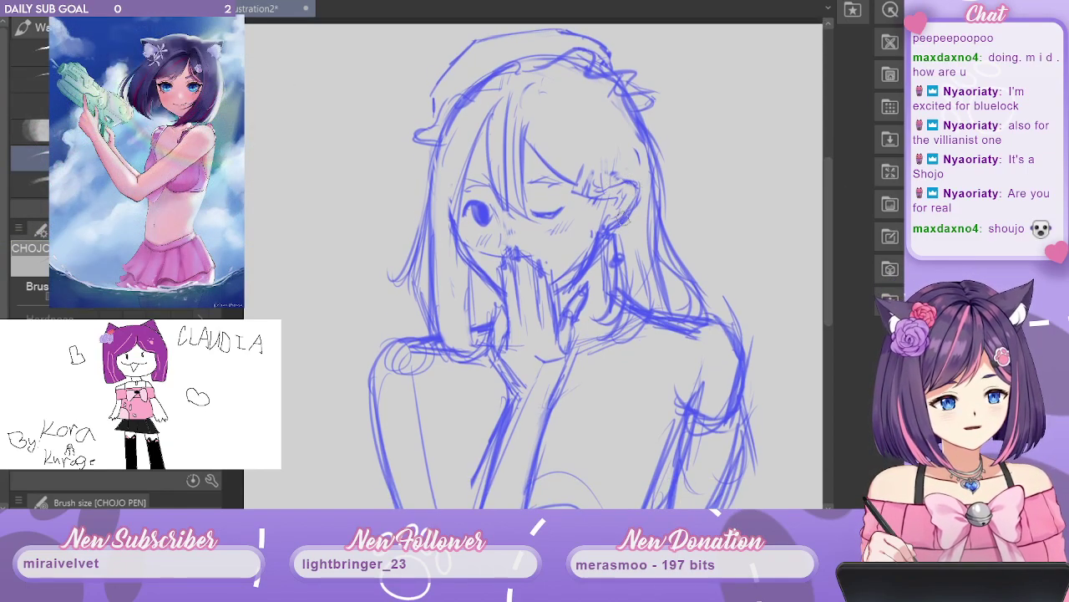
left_click_drag(612, 178, 636, 201)
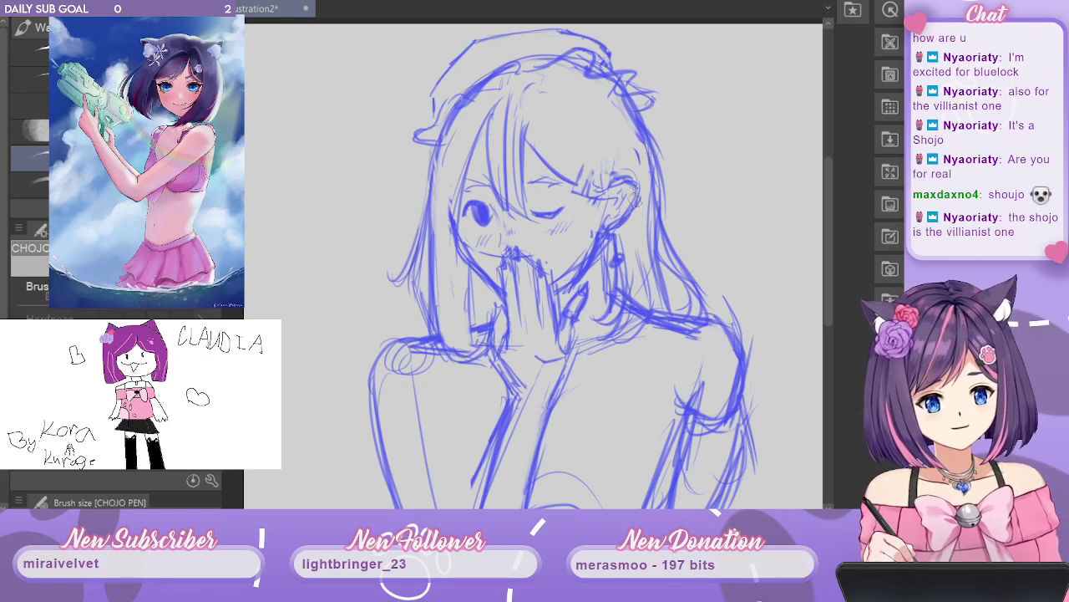
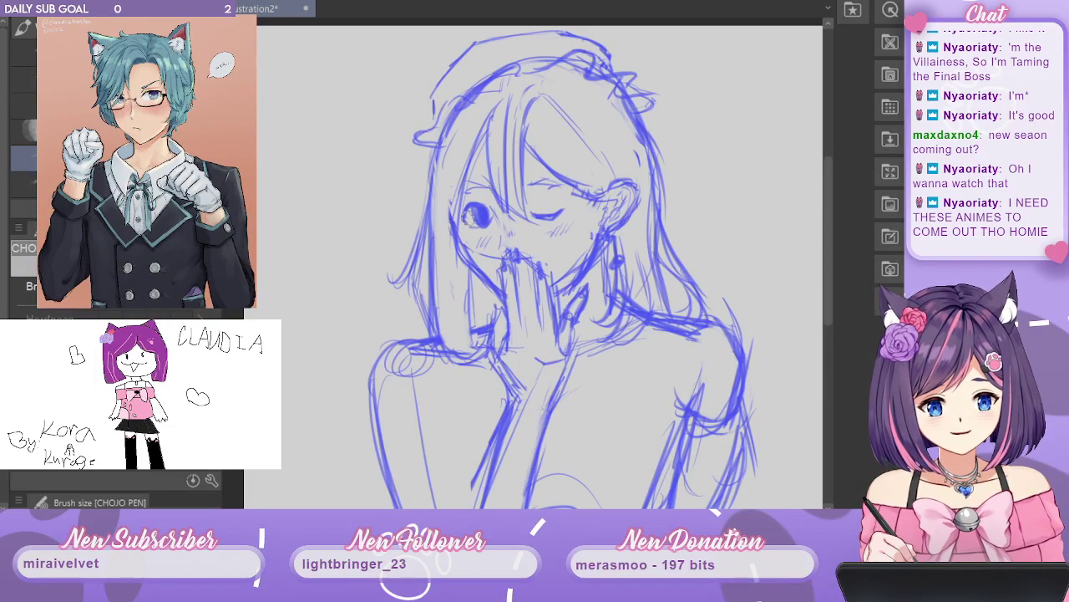
mouse_move(473, 202)
left_mouse_down()
mouse_move(488, 214)
mouse_move(482, 228)
mouse_move(474, 208)
left_mouse_up()
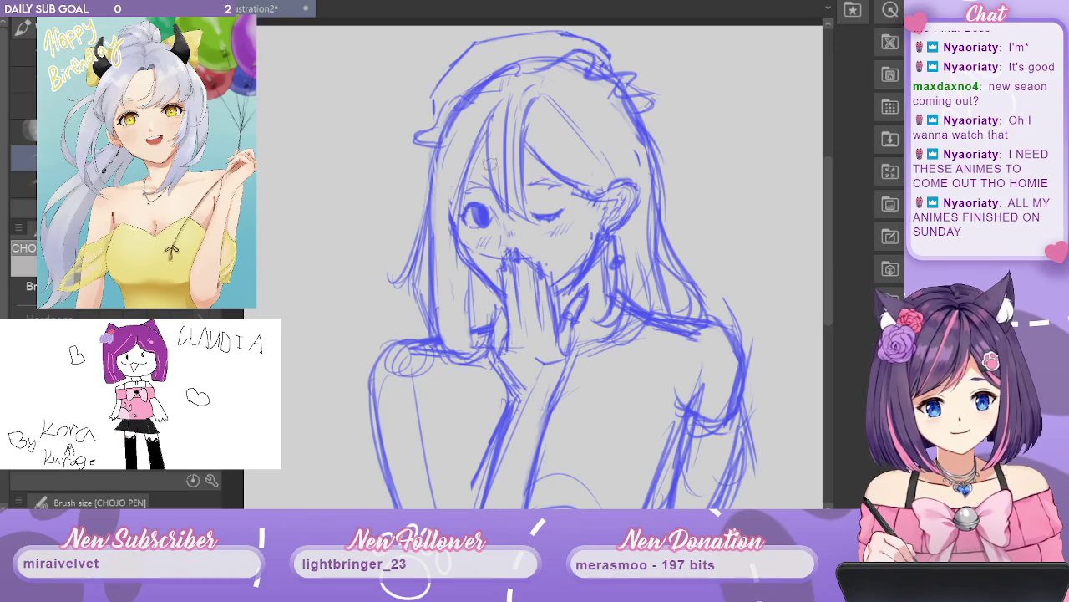
Touch up the outer edge of the open eye's iris.
mouse_move(471, 209)
left_mouse_down()
mouse_move(456, 213)
mouse_move(464, 215)
left_mouse_up()
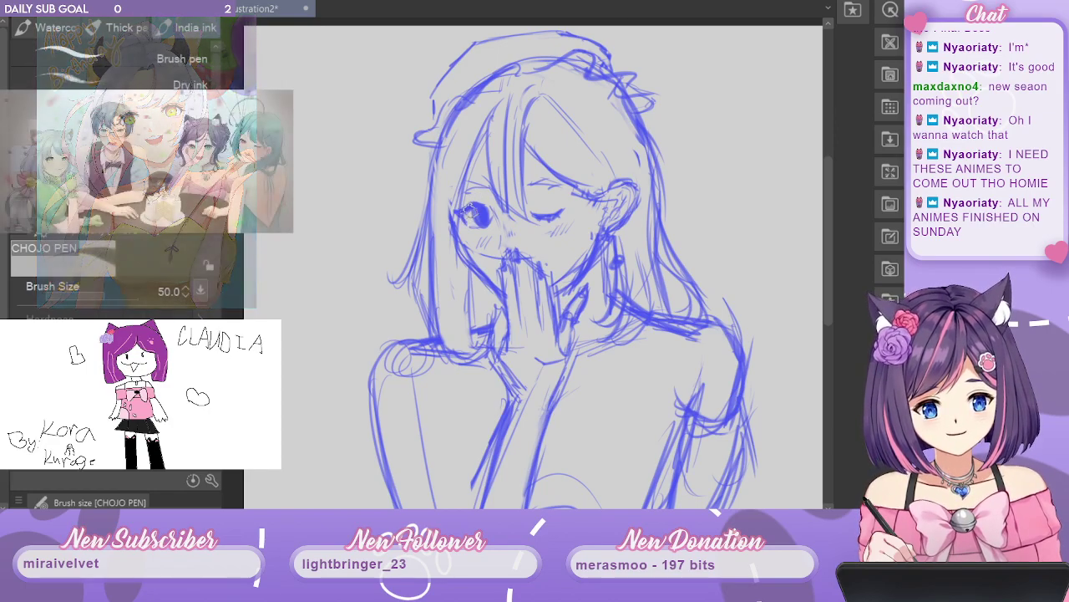
key("c")
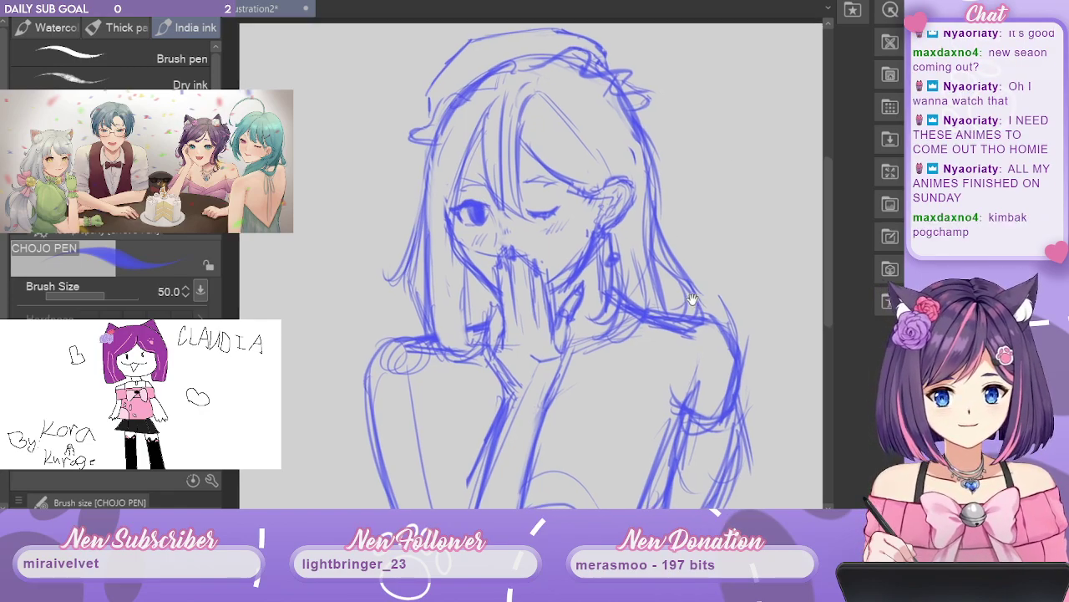
Draw thick shoulder straps running down from both shoulders onto the chest.
left_click_drag(732, 278, 653, 244)
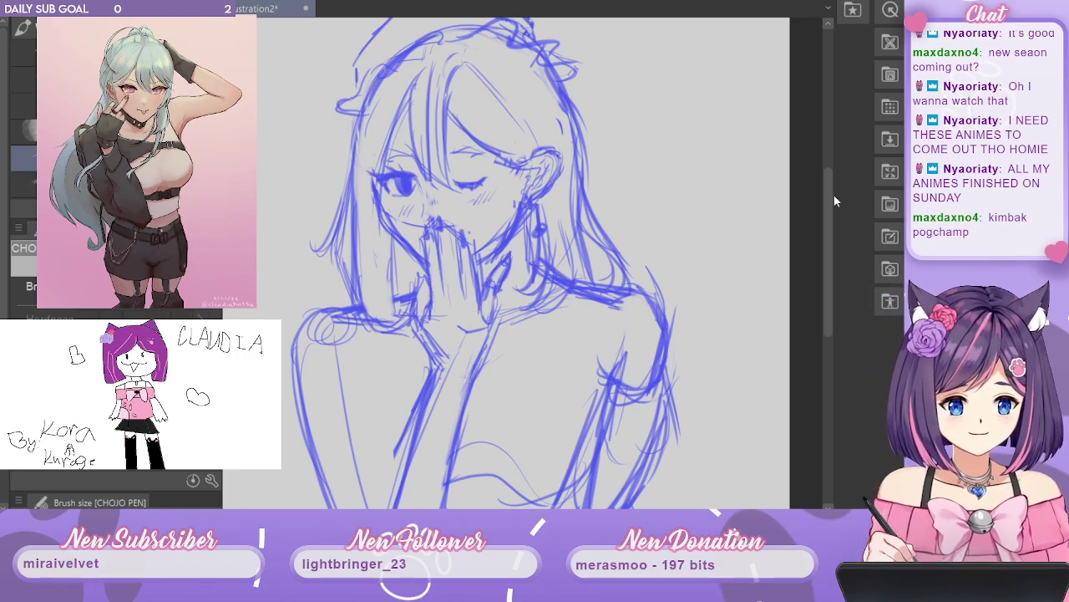
left_click_drag(743, 114, 742, 102)
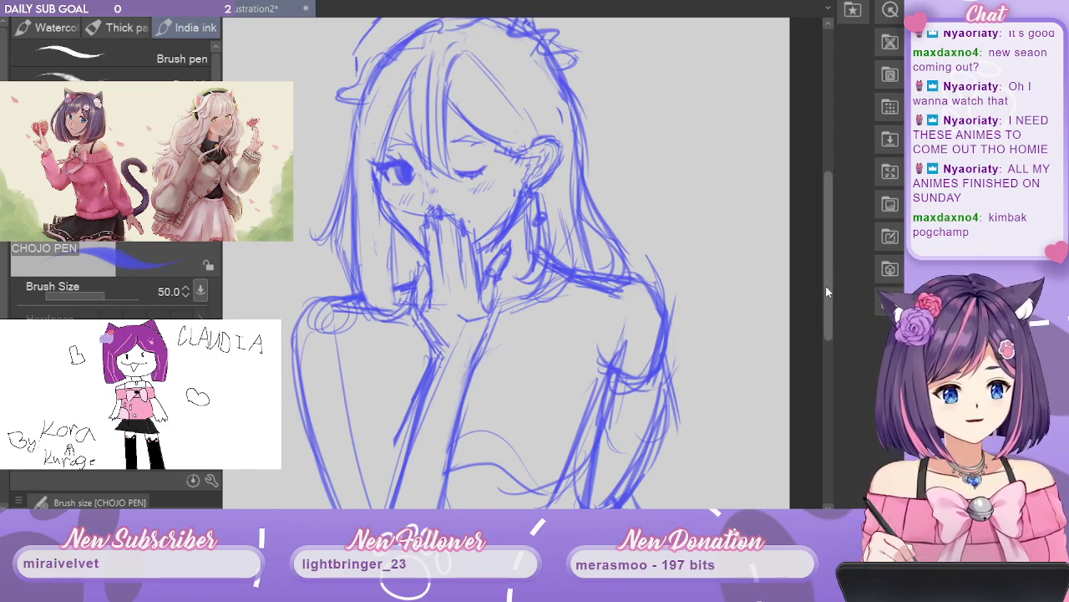
left_click_drag(826, 284, 831, 318)
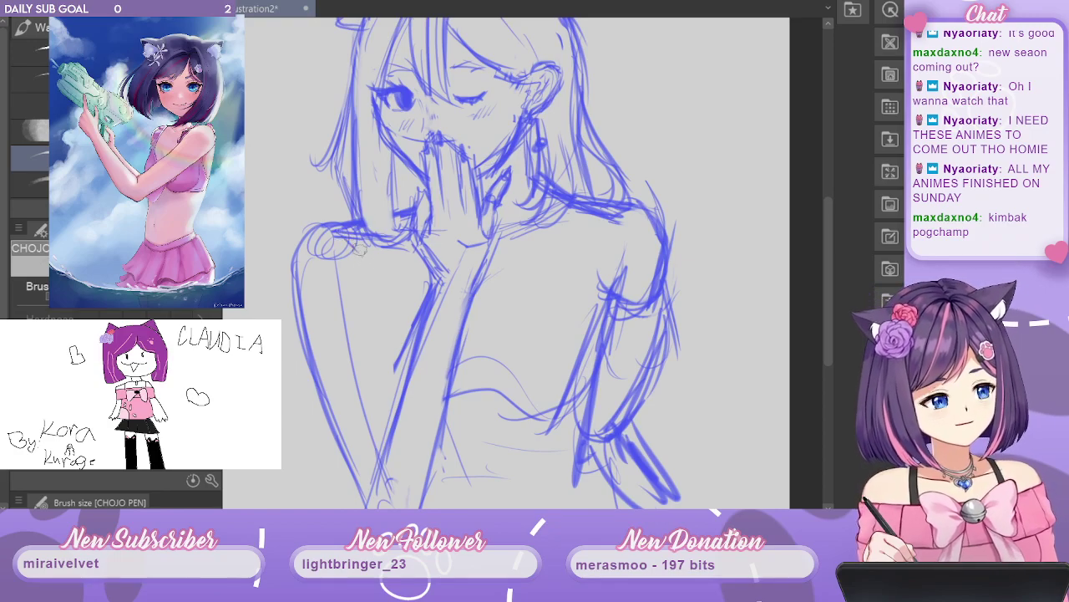
left_click_drag(361, 248, 381, 287)
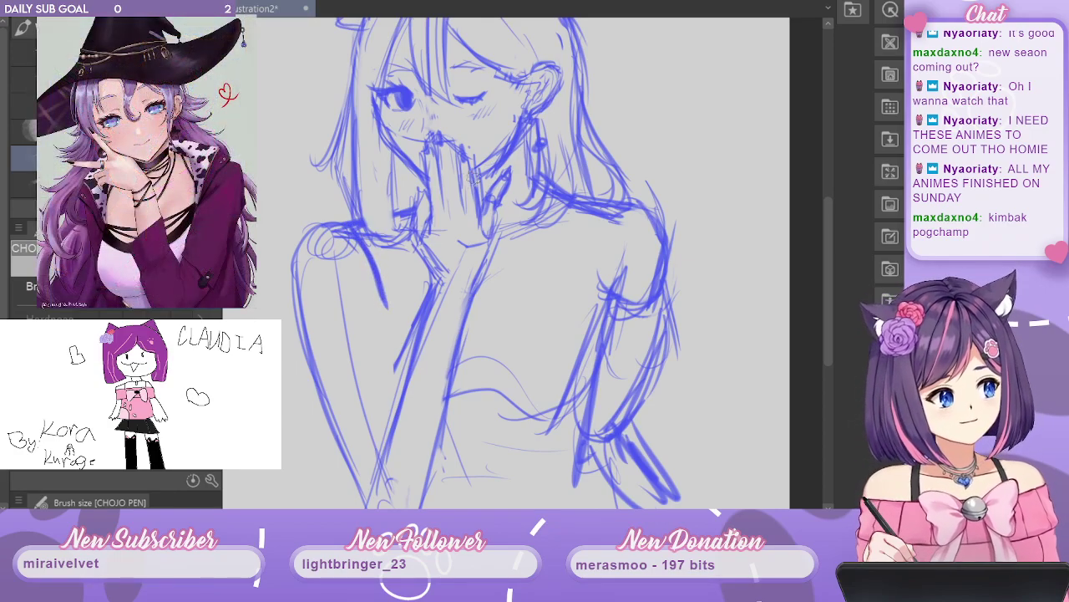
left_click_drag(373, 262, 388, 310)
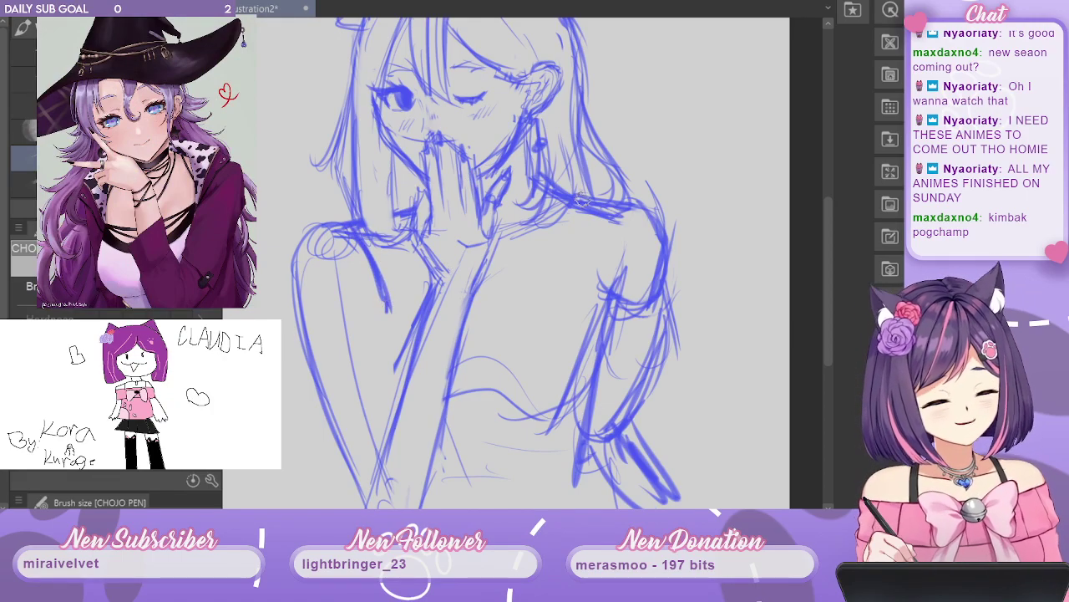
left_click_drag(597, 213, 590, 254)
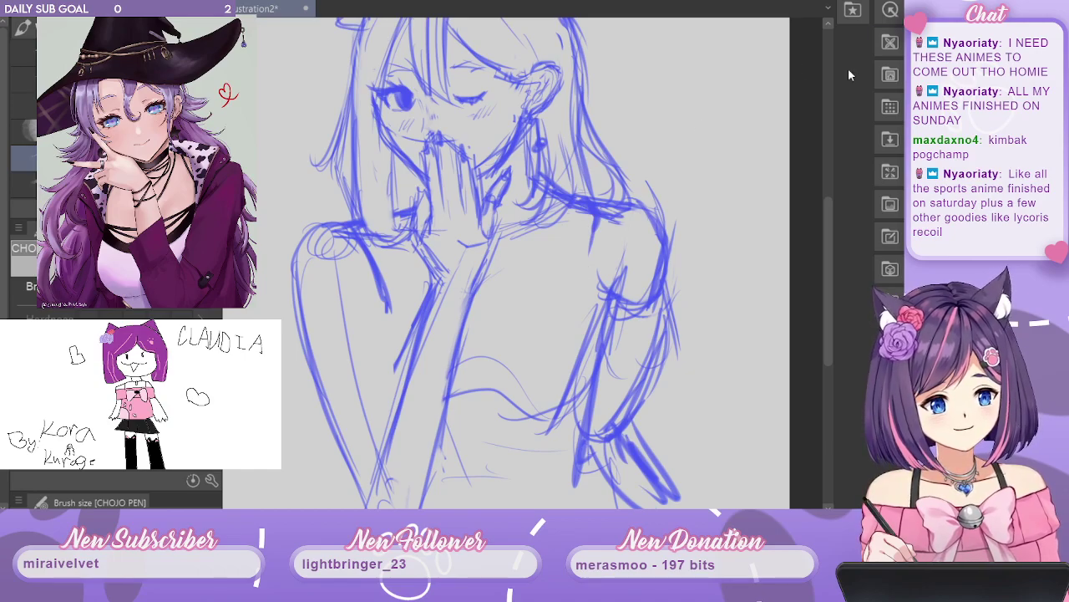
left_click_drag(596, 214, 578, 279)
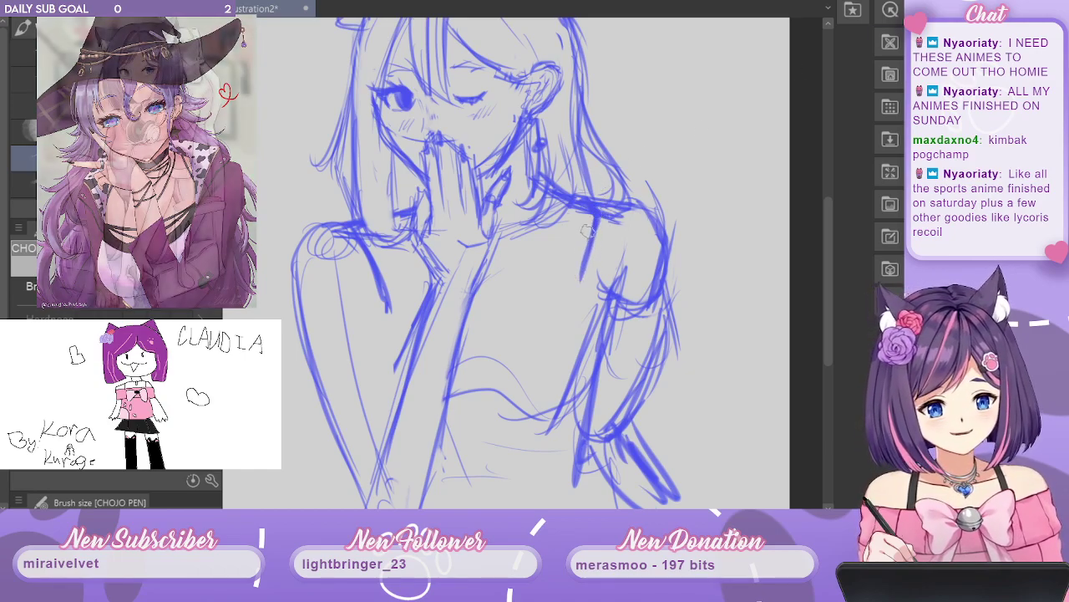
left_click_drag(597, 214, 574, 297)
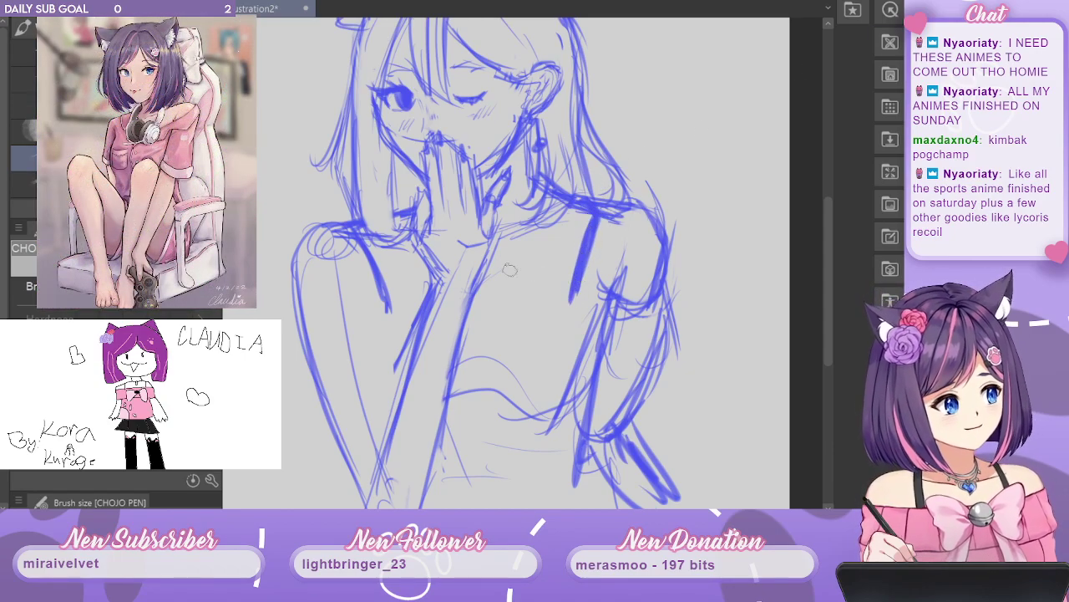
mouse_move(376, 271)
left_mouse_down()
mouse_move(386, 320)
mouse_move(369, 322)
mouse_move(376, 307)
mouse_move(371, 324)
left_mouse_up()
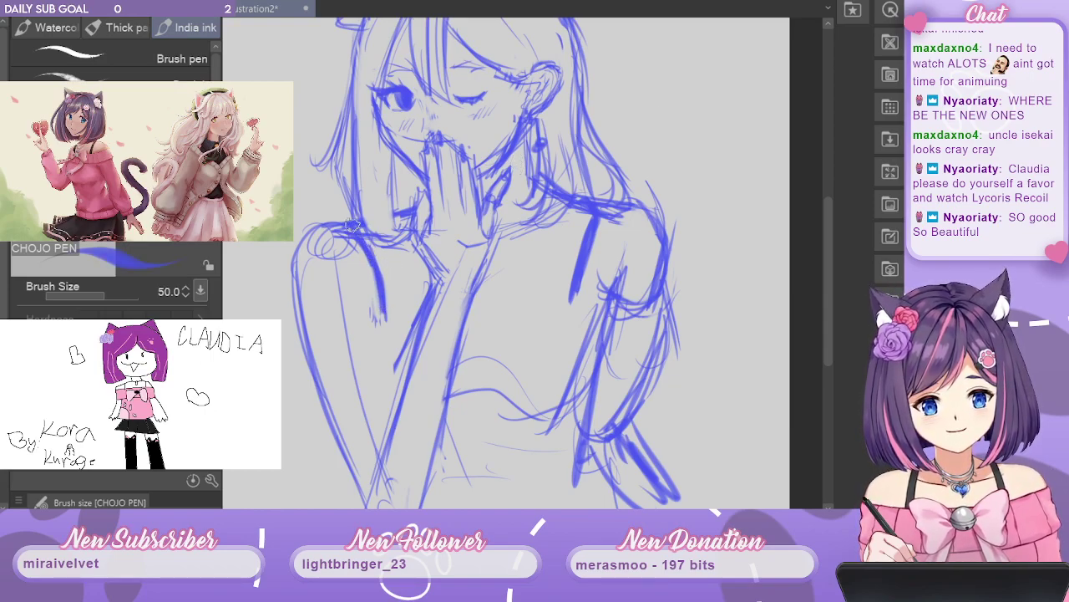
Erase the construction circles on the shoulder above the raised arm and the rough crossing lines around its elbow.
key("c")
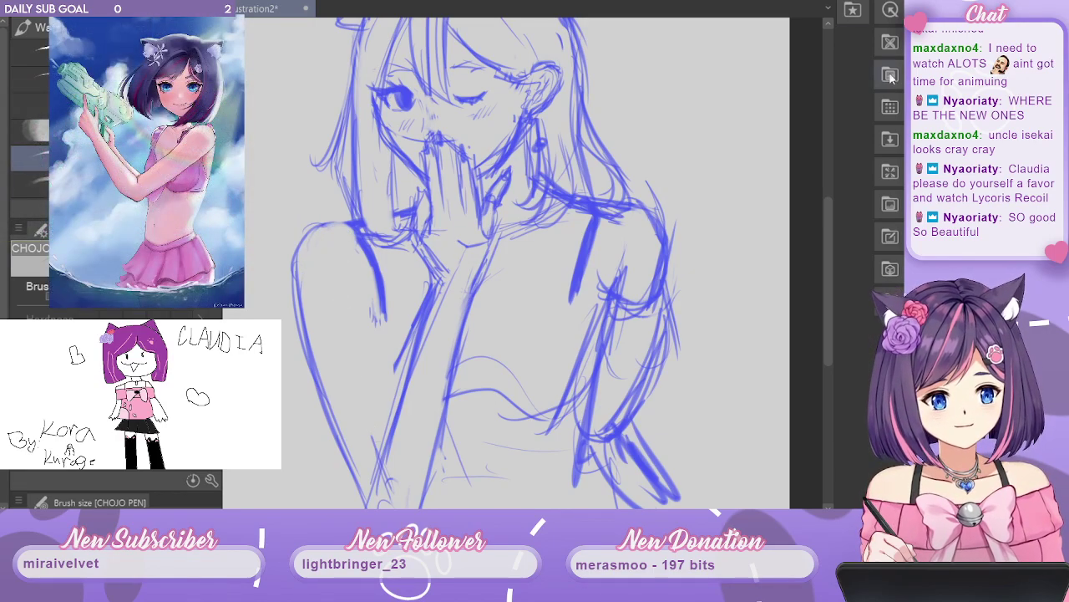
left_click_drag(618, 317, 666, 184)
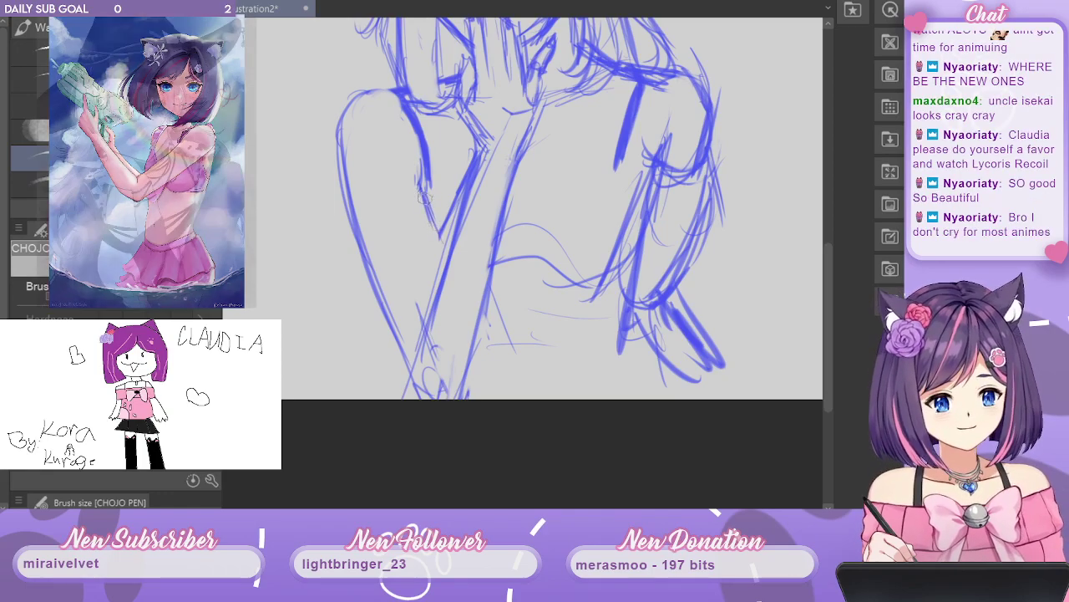
left_click_drag(655, 188, 590, 240)
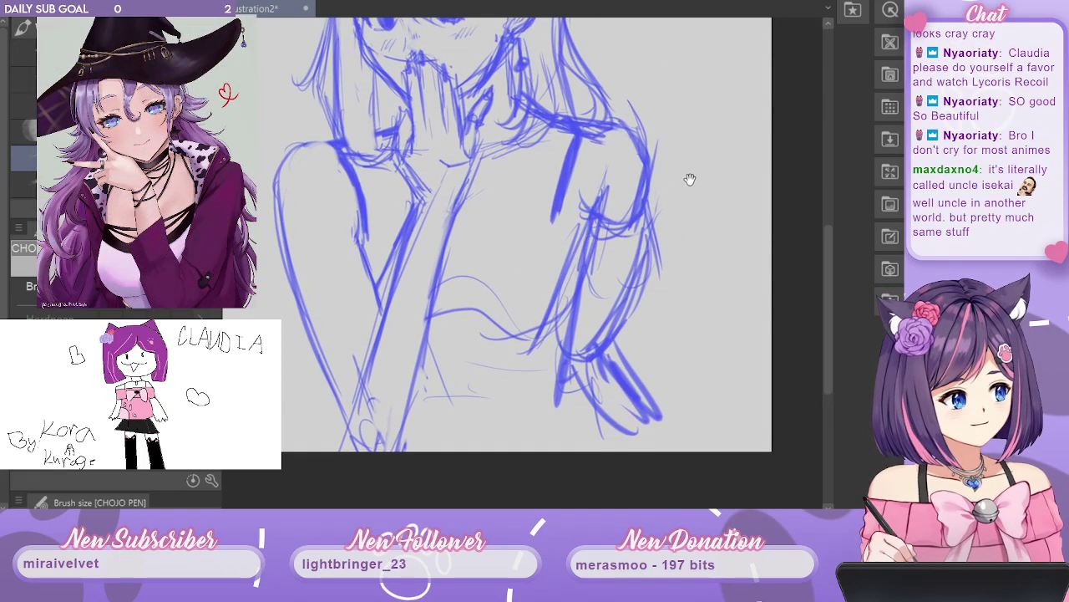
mouse_move(369, 422)
left_mouse_down()
mouse_move(334, 459)
mouse_move(389, 374)
mouse_move(379, 454)
mouse_move(393, 451)
mouse_move(411, 401)
mouse_move(365, 398)
mouse_move(375, 331)
mouse_move(361, 365)
mouse_move(366, 347)
mouse_move(410, 384)
left_mouse_up()
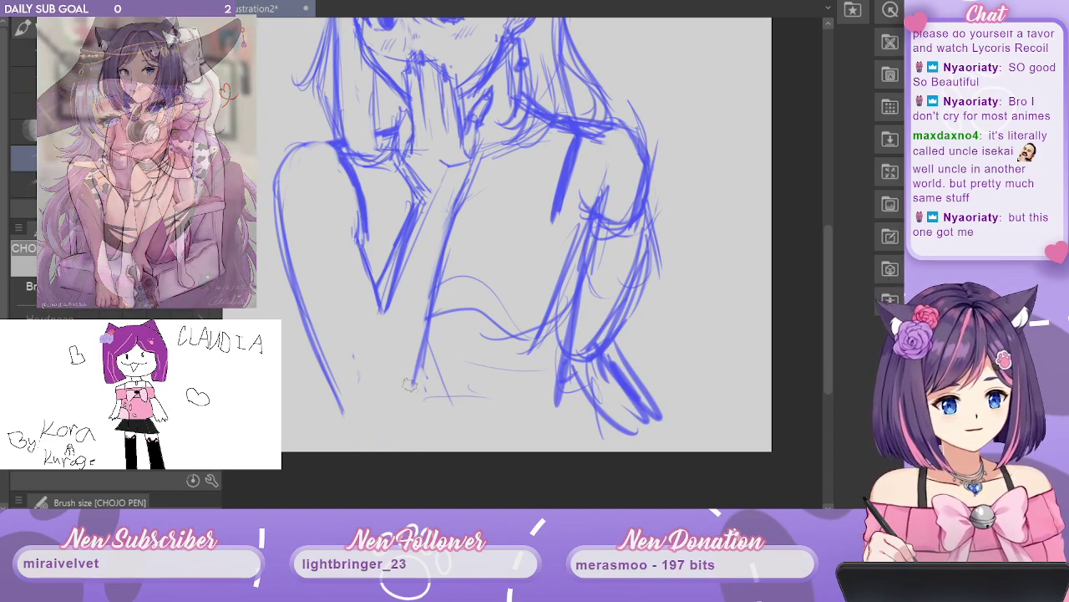
Redraw the raised forearm with cleaner edges from wrist to elbow, and add the garment's upper edge beside it.
mouse_move(403, 208)
left_mouse_down()
mouse_move(390, 267)
mouse_move(408, 216)
mouse_move(420, 216)
mouse_move(392, 292)
left_mouse_up()
left_click_drag(605, 201, 589, 270)
left_click_drag(367, 365, 389, 325)
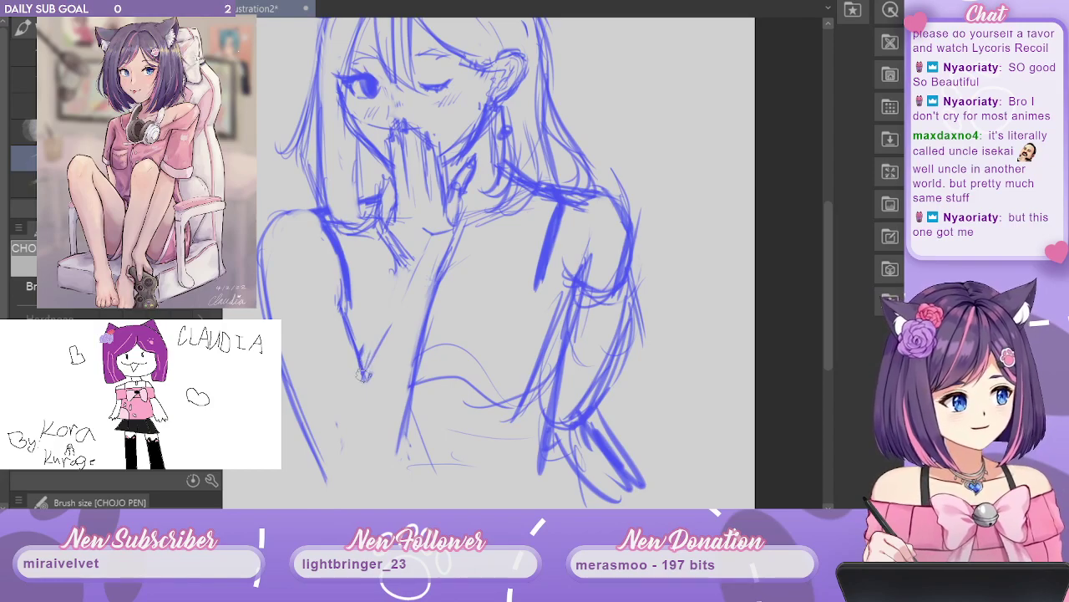
left_click_drag(364, 376, 407, 264)
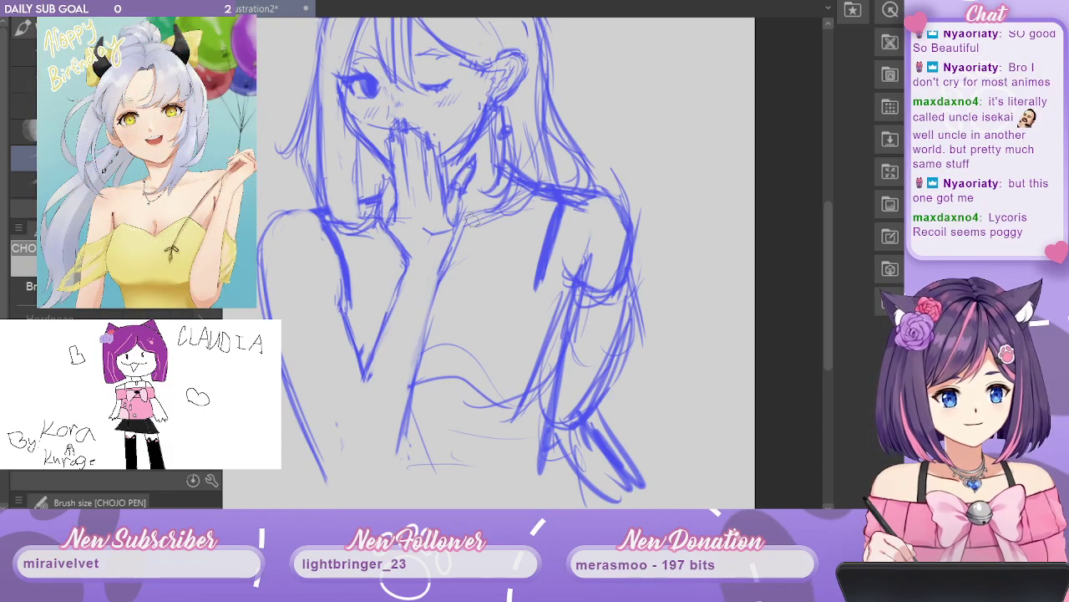
left_click_drag(446, 275, 410, 384)
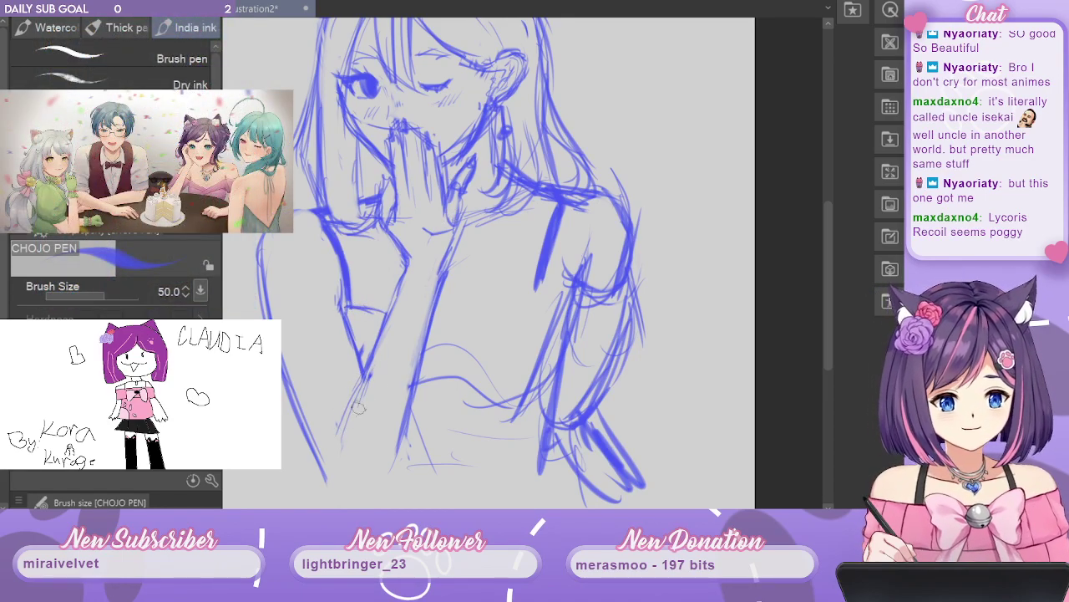
Reinforce the outer contour of the raised arm from shoulder to elbow and clean up the stray lines along it.
mouse_move(596, 288)
left_mouse_down()
mouse_move(610, 393)
mouse_move(623, 225)
mouse_move(631, 253)
left_mouse_up()
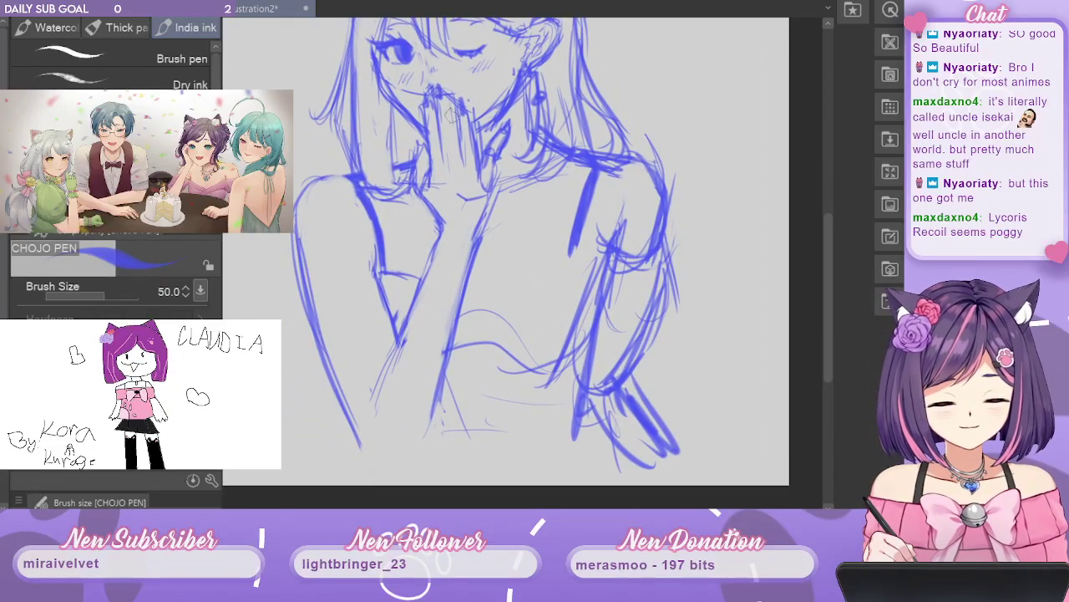
mouse_move(314, 179)
left_mouse_down()
mouse_move(311, 290)
mouse_move(348, 386)
left_mouse_up()
left_click_drag(322, 307, 342, 367)
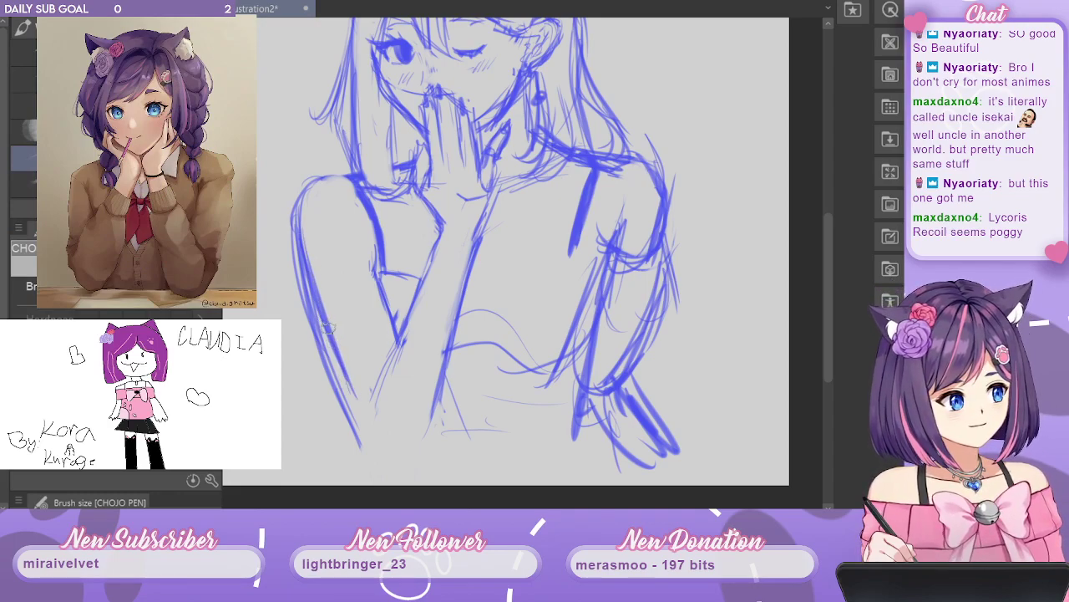
left_click_drag(330, 331, 356, 403)
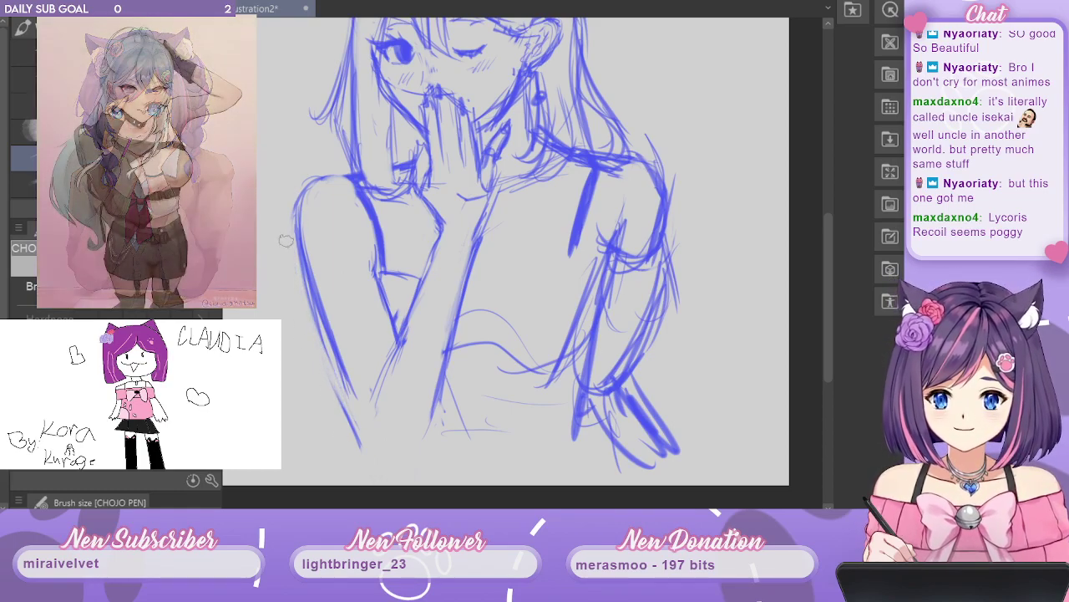
left_click_drag(331, 381, 349, 419)
left_click_drag(294, 219, 372, 458)
Scale up the whole sketch layer and reposition it so the beret stays inside the canvas and the arms run off its lower edge.
left_click_drag(617, 265, 573, 347)
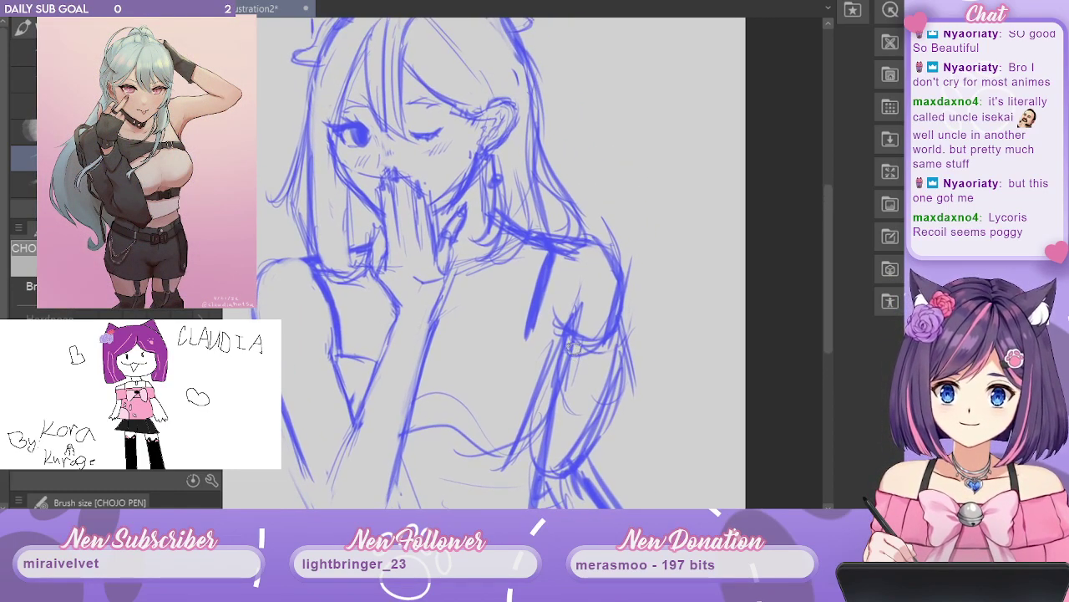
scroll(575, 348, "down", 2)
scroll(623, 301, "up", 1)
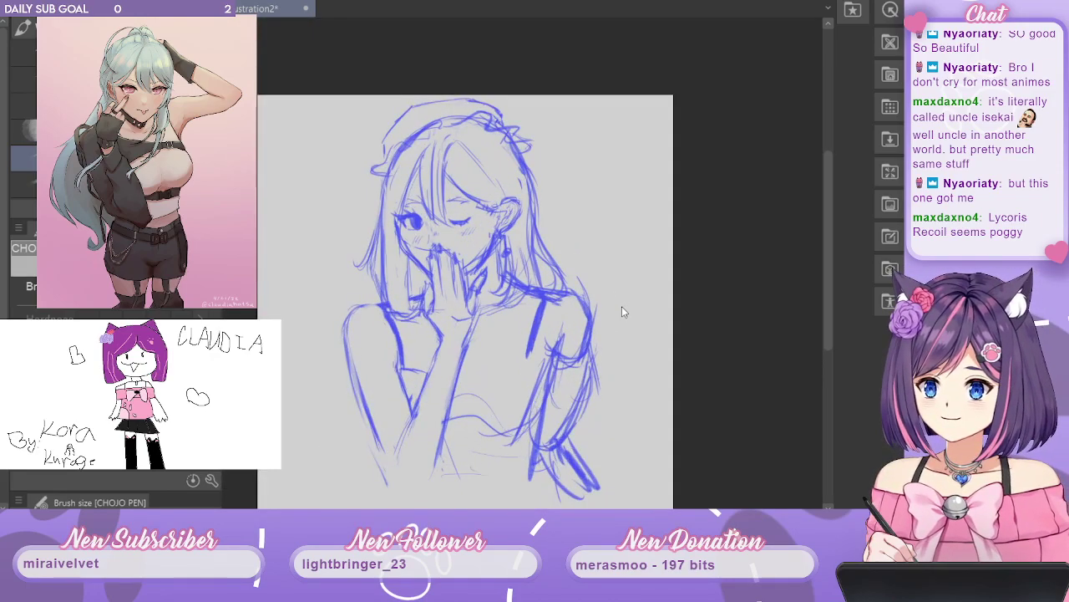
left_click_drag(632, 331, 652, 258)
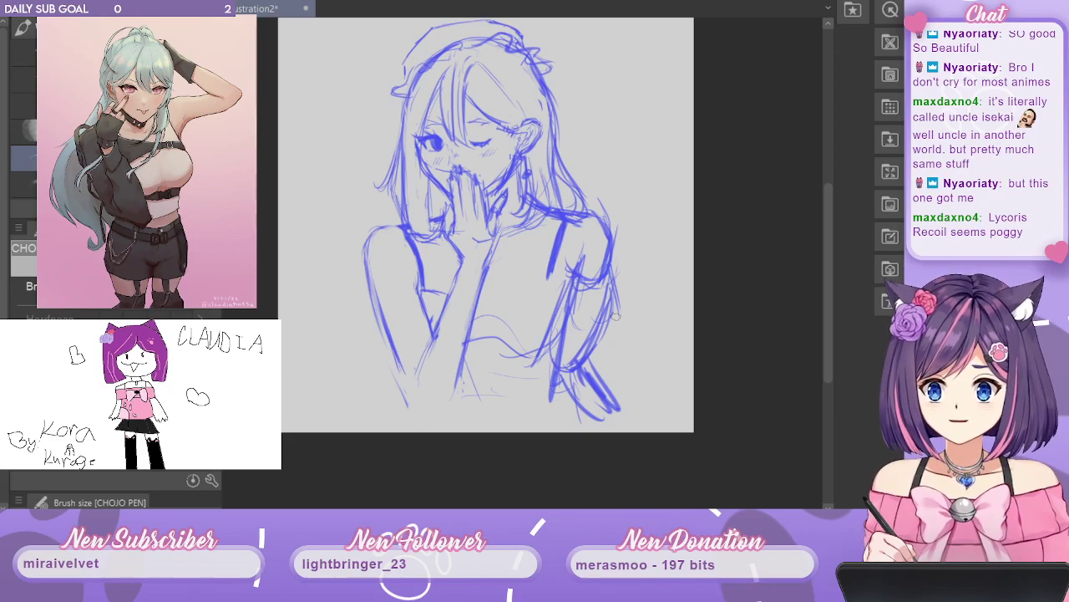
key("ctrl+t")
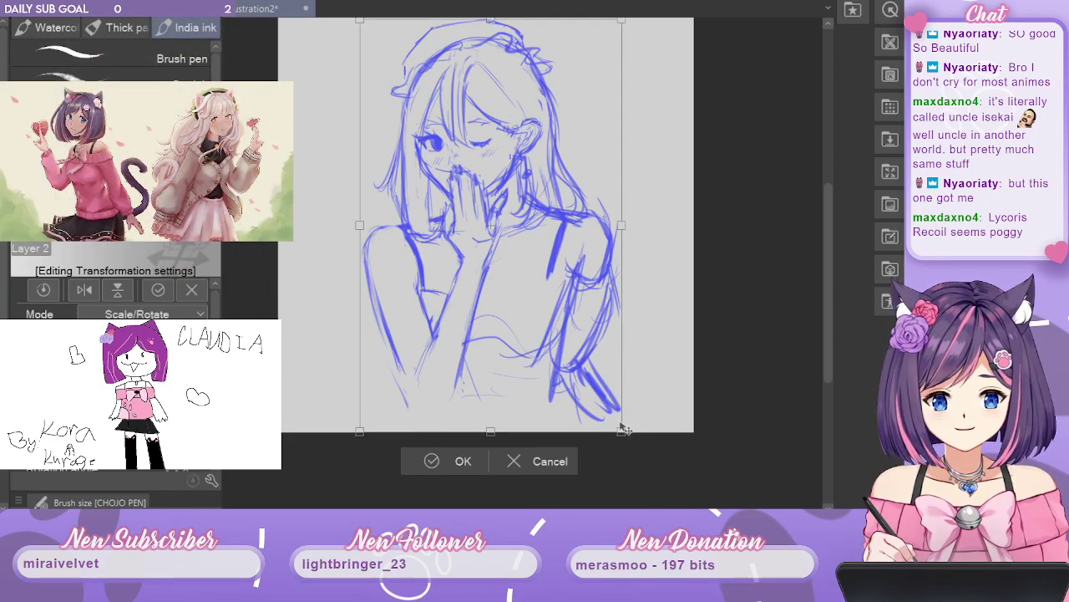
mouse_move(622, 428)
left_mouse_down()
mouse_move(723, 425)
mouse_move(609, 368)
mouse_move(611, 389)
mouse_move(742, 480)
left_mouse_up()
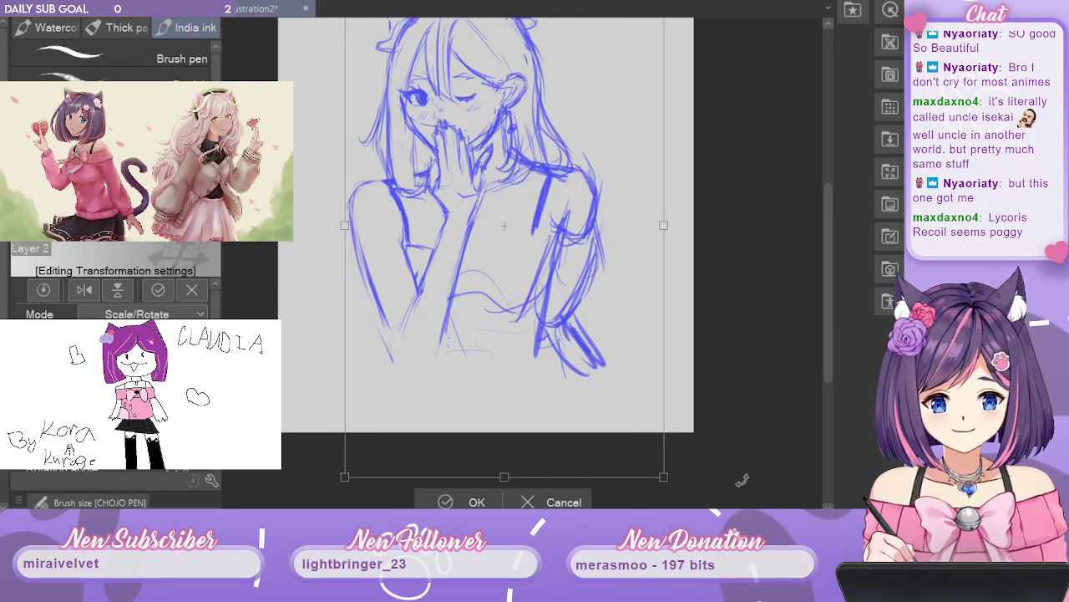
left_click_drag(607, 280, 589, 296)
mouse_move(646, 234)
left_mouse_down()
mouse_move(680, 226)
mouse_move(700, 237)
mouse_move(621, 255)
mouse_move(613, 318)
left_mouse_up()
left_click_drag(688, 319, 666, 315)
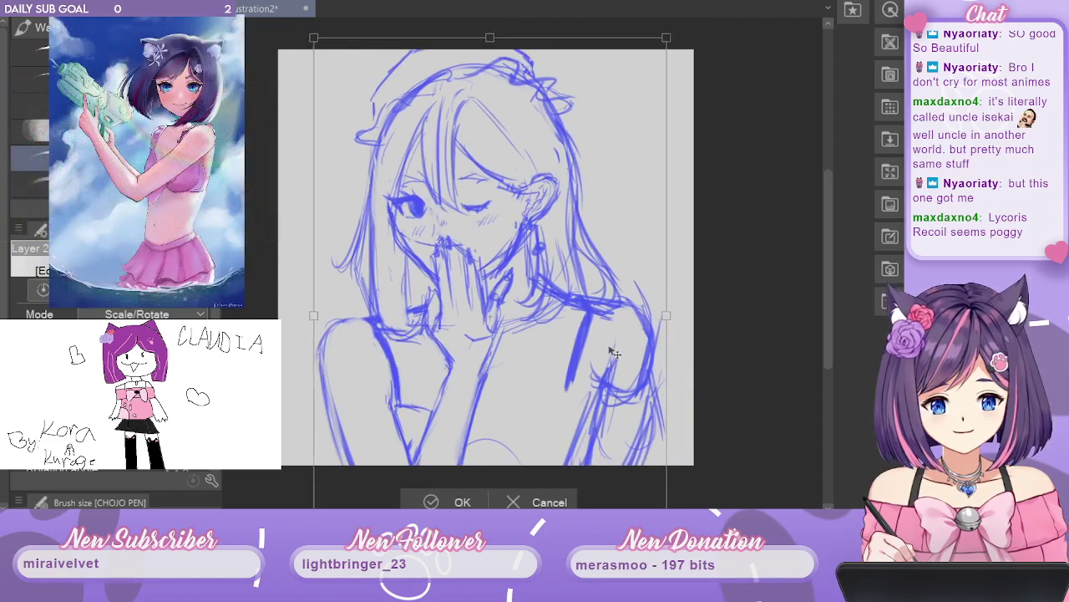
left_click_drag(610, 348, 623, 325)
left_click_drag(681, 293, 640, 301)
left_click_drag(592, 341, 602, 337)
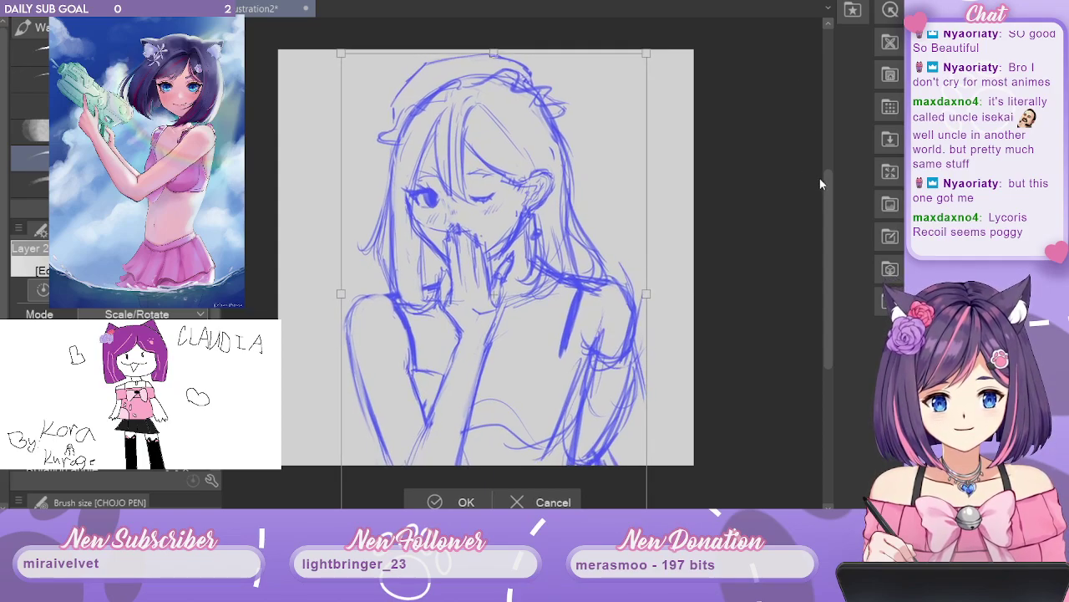
key("Return")
Undo the last stroke, thin out the heavy lines along the shoulder beside the earring, and refine the strap below it.
scroll(826, 219, "down", 1)
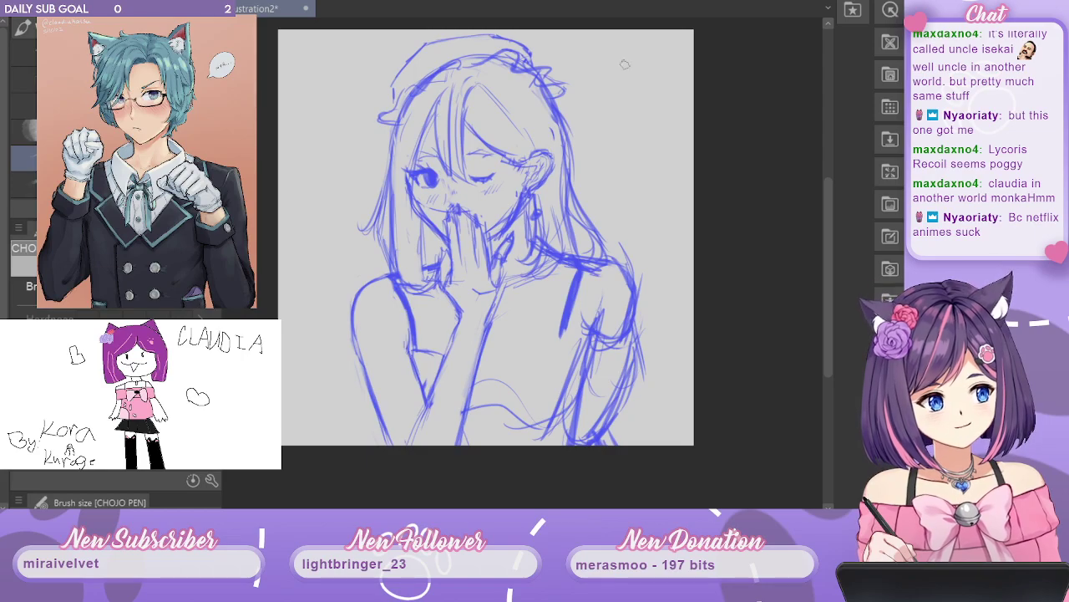
key("ctrl+z")
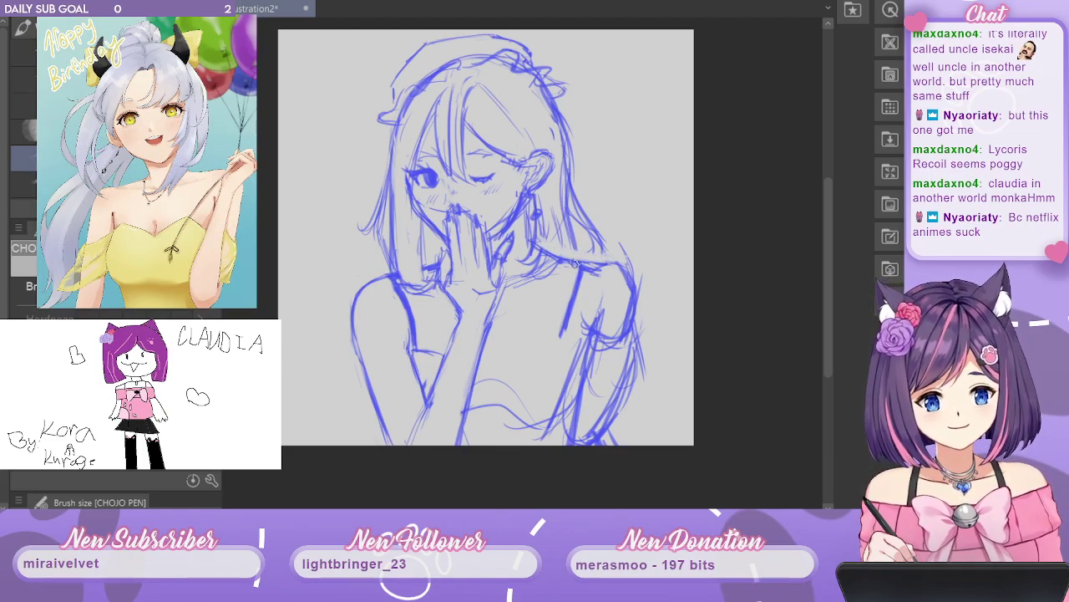
left_click_drag(573, 292, 558, 341)
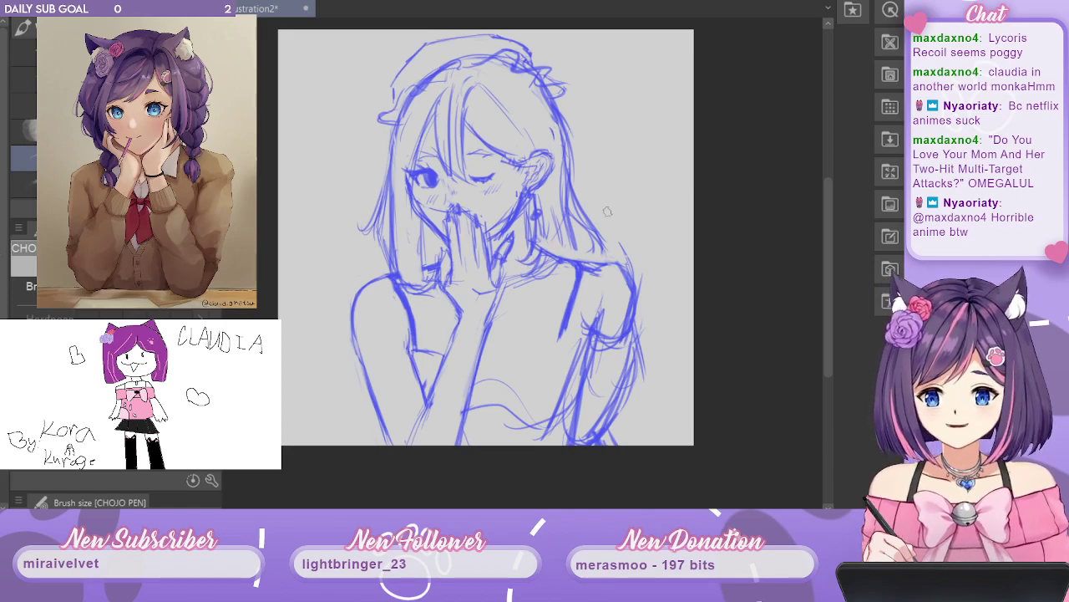
Lasso the shoulder strap beside the raised arm and move it inward, closer to the hand.
scroll(607, 211, "up", 2)
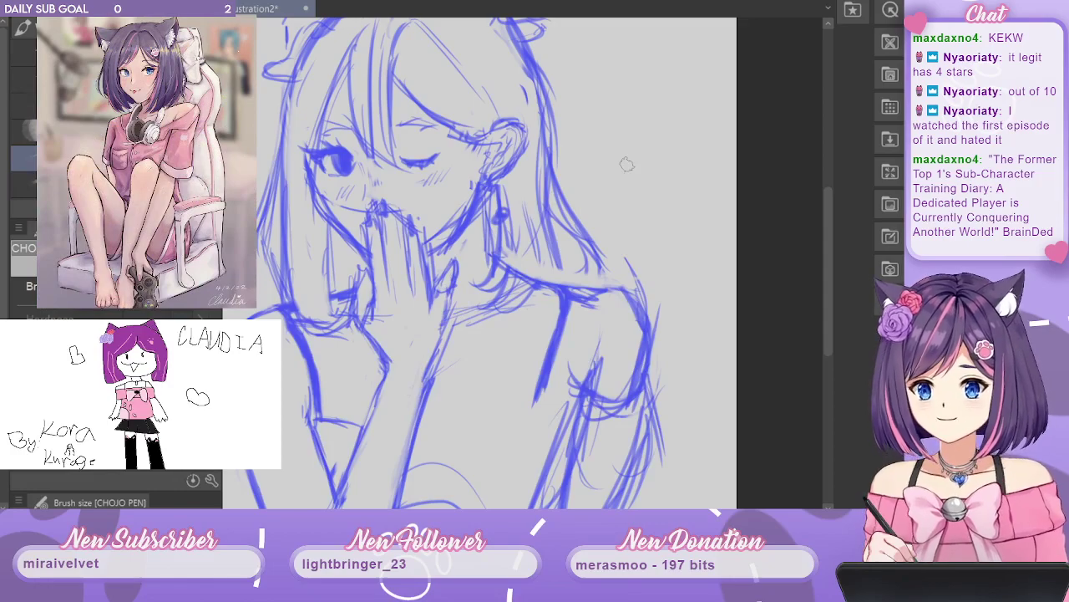
mouse_move(451, 382)
left_mouse_down()
mouse_move(528, 353)
mouse_move(520, 406)
mouse_move(501, 415)
left_mouse_up()
mouse_move(714, 382)
left_mouse_down()
mouse_move(728, 315)
mouse_move(708, 386)
left_mouse_up()
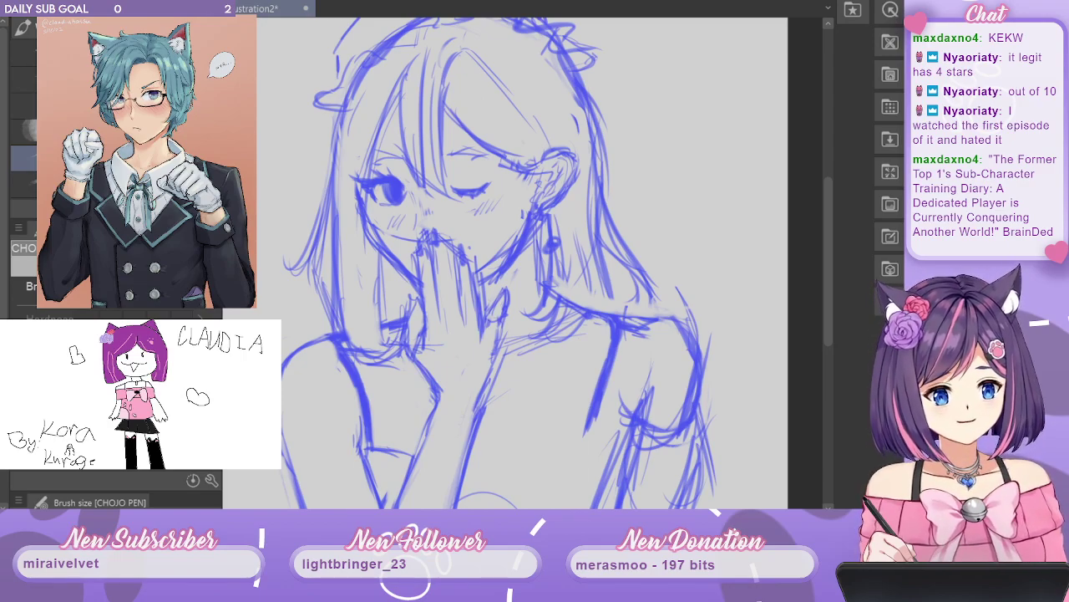
scroll(511, 258, "down", 1)
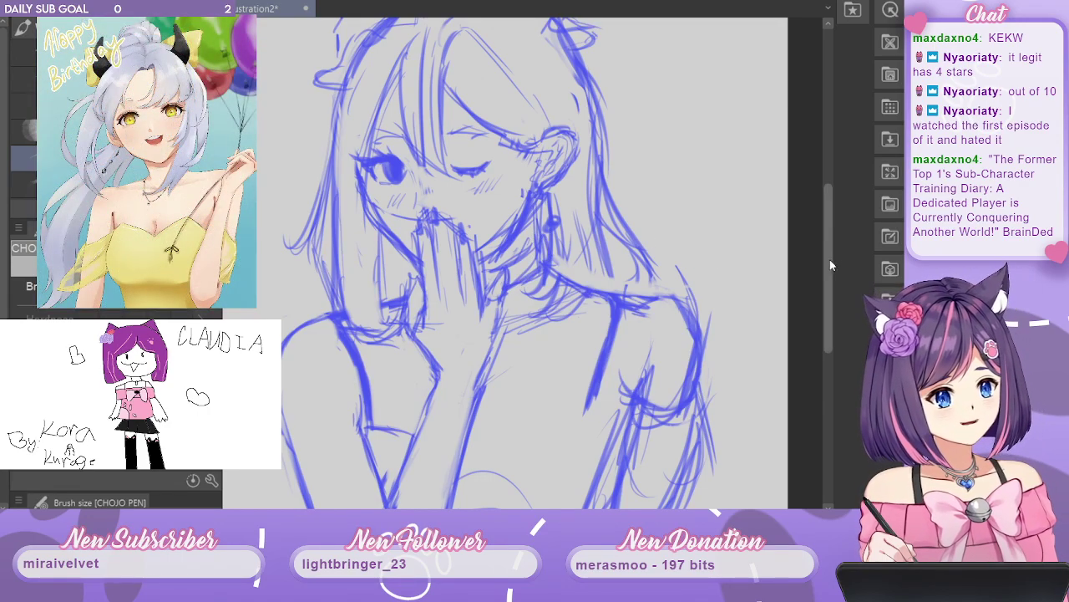
scroll(826, 247, "down", 4)
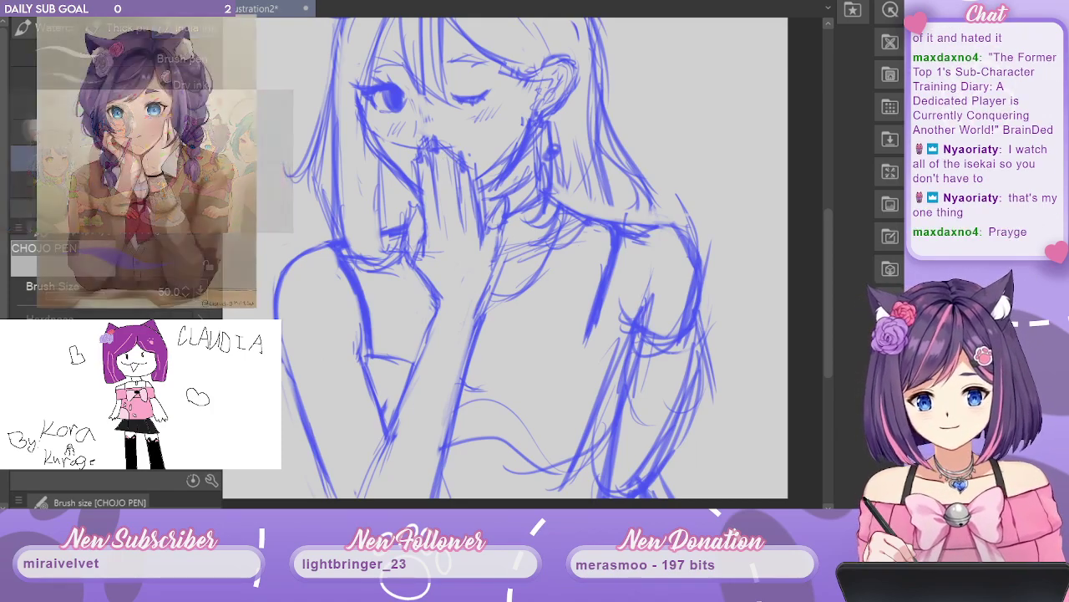
key("m")
mouse_move(377, 351)
left_mouse_down()
mouse_move(368, 278)
mouse_move(341, 239)
mouse_move(371, 345)
mouse_move(399, 315)
left_mouse_up()
key("ctrl+t")
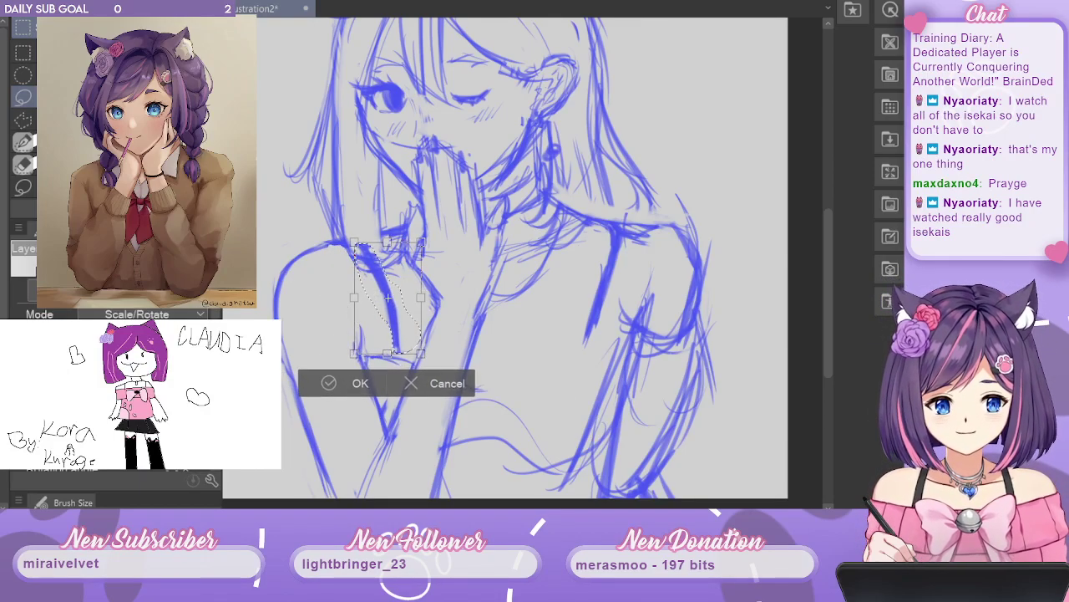
key("Return")
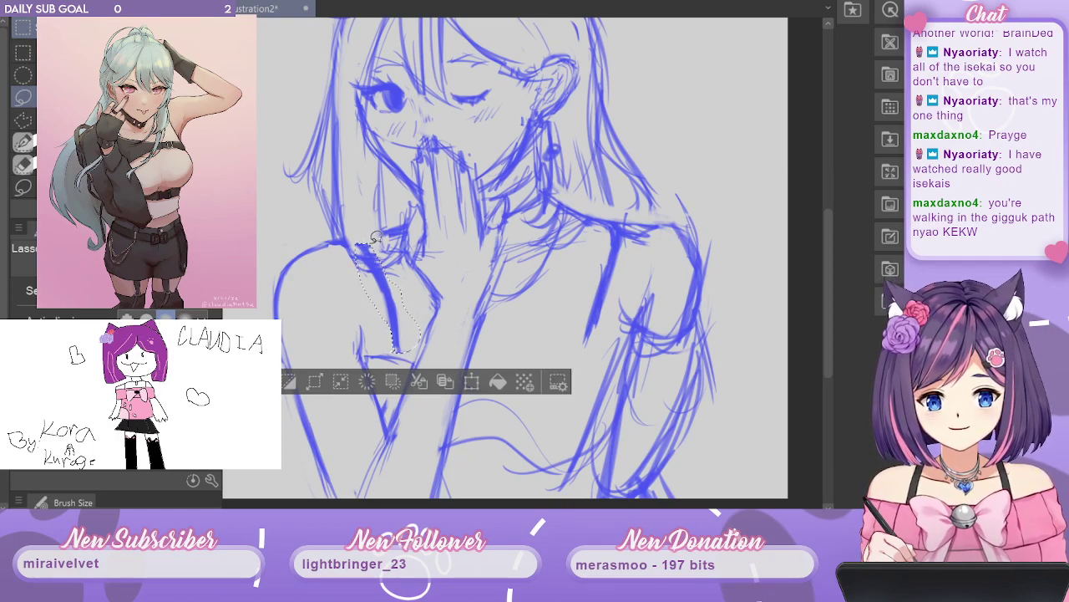
key("ctrl+d")
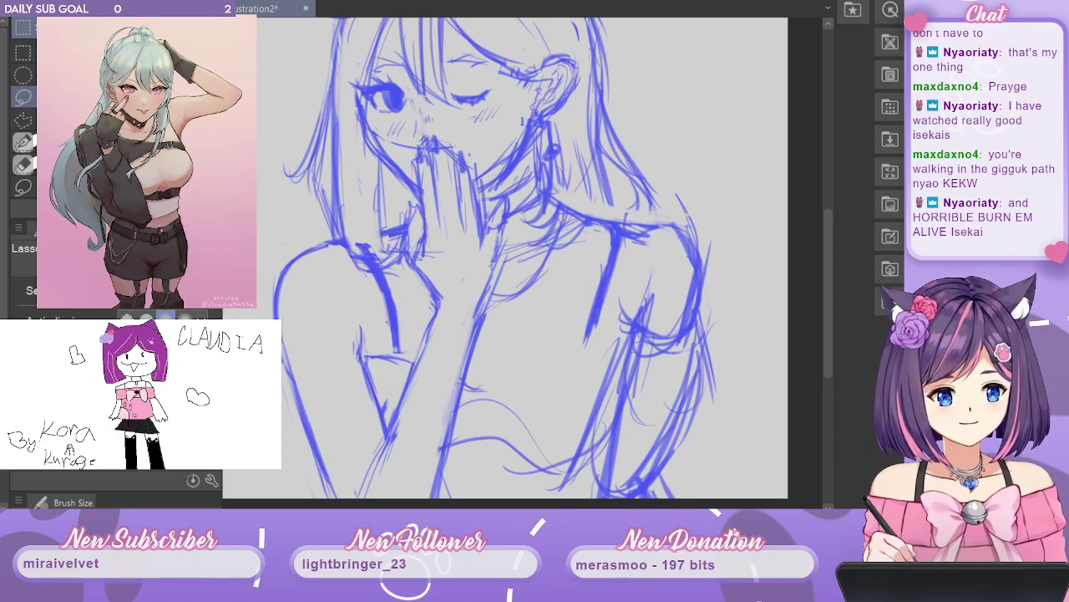
Clean up the leftover marks at the moved strap's upper end and redraw the hair tips curling over the shoulder there.
left_click_drag(368, 239, 380, 224)
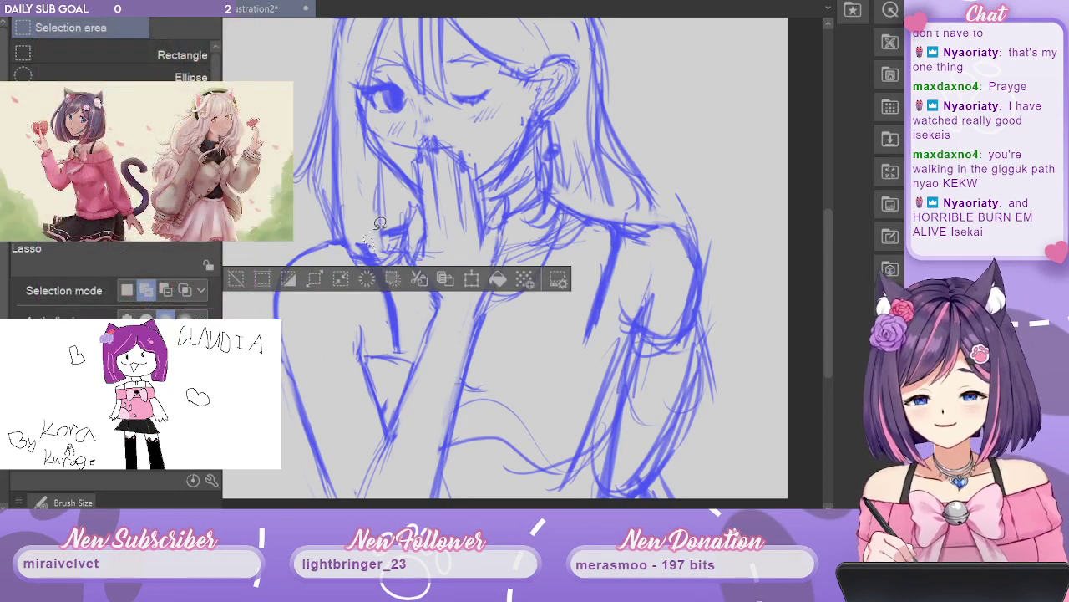
key("ctrl+d")
key("b")
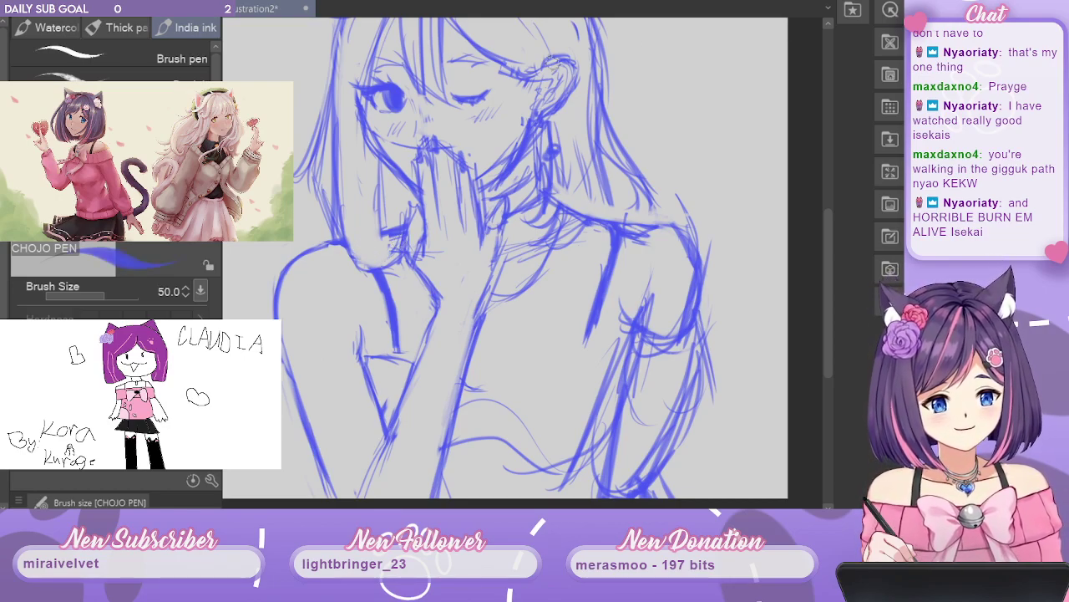
mouse_move(377, 187)
left_mouse_down()
mouse_move(393, 210)
mouse_move(387, 261)
mouse_move(361, 203)
mouse_move(368, 235)
mouse_move(398, 239)
left_mouse_up()
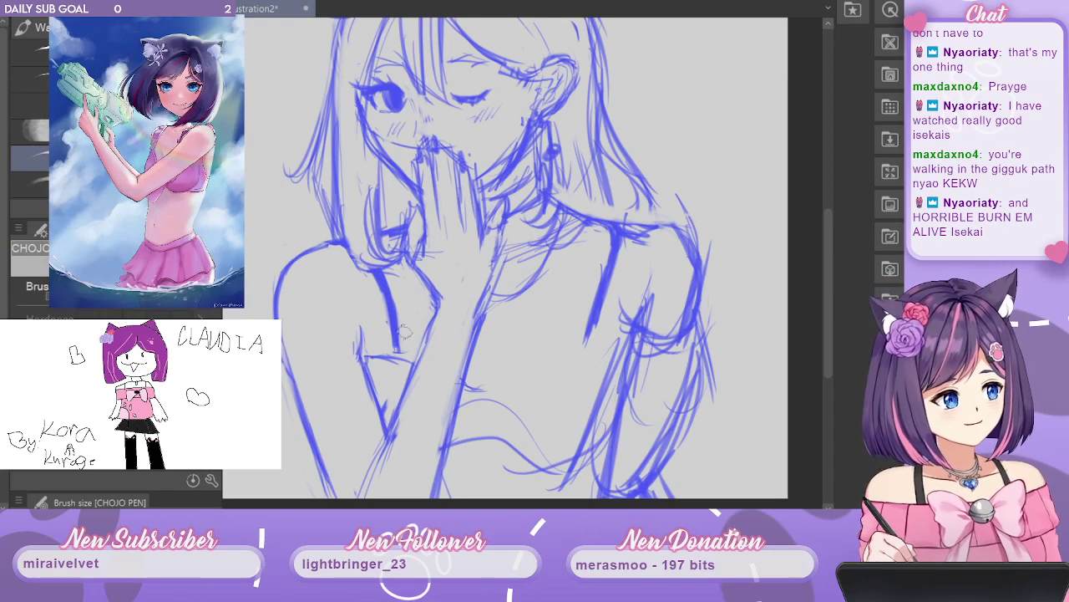
Sketch the garment's neckline between the two straps and add a small diamond-shaped ornament at its centre.
mouse_move(378, 363)
left_mouse_down()
mouse_move(392, 350)
mouse_move(374, 369)
left_mouse_up()
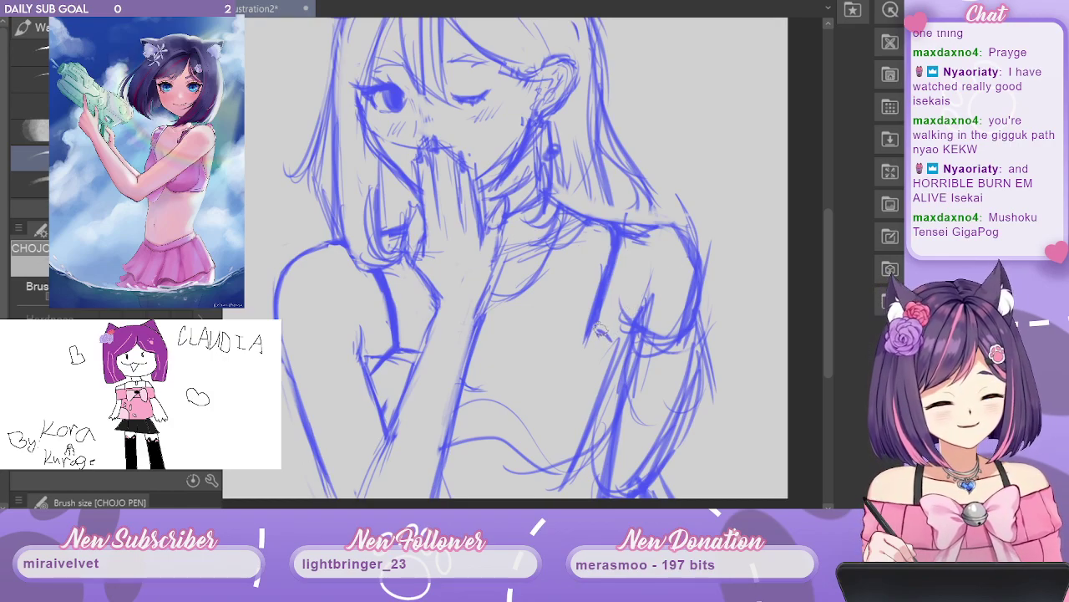
mouse_move(597, 330)
left_mouse_down()
mouse_move(673, 309)
mouse_move(739, 203)
mouse_move(700, 319)
mouse_move(612, 339)
mouse_move(634, 333)
mouse_move(626, 341)
mouse_move(586, 330)
mouse_move(531, 367)
mouse_move(544, 357)
mouse_move(475, 380)
mouse_move(525, 382)
left_mouse_up()
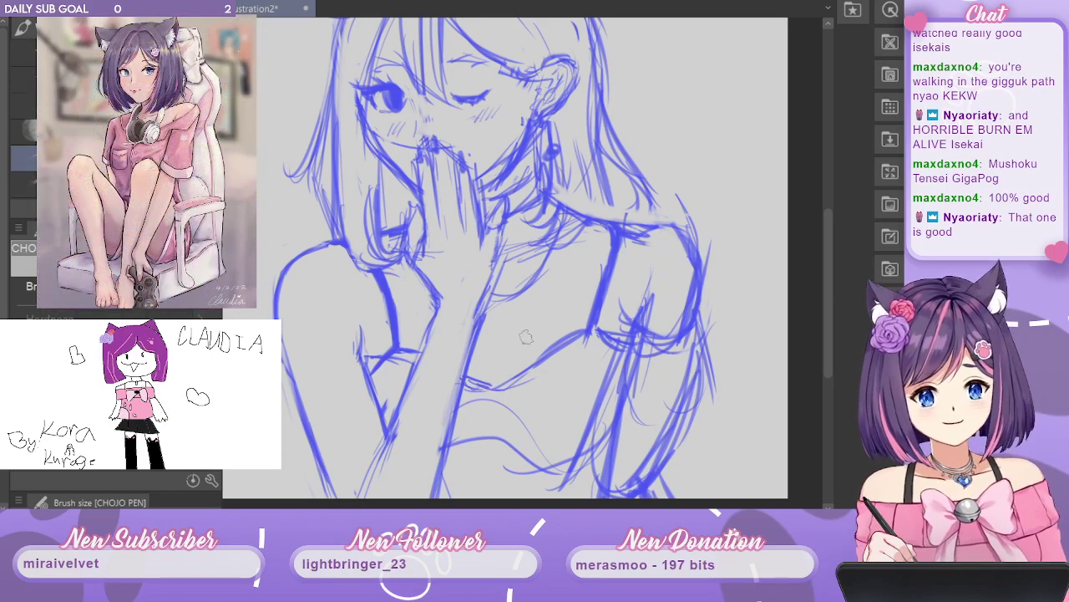
mouse_move(637, 240)
left_mouse_down()
mouse_move(637, 210)
mouse_move(625, 281)
left_mouse_up()
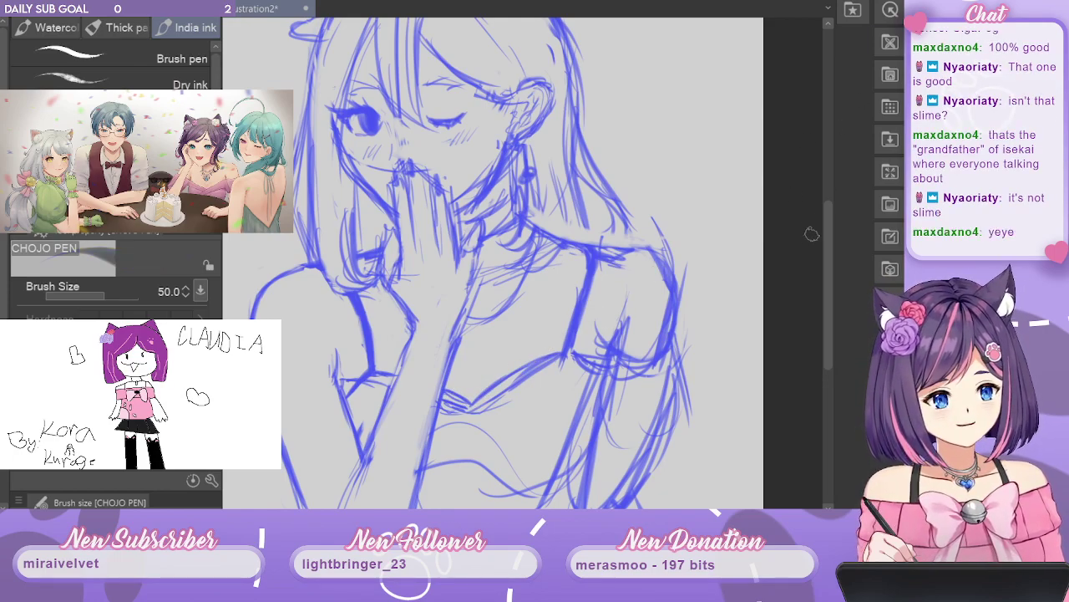
scroll(812, 234, "down", 2)
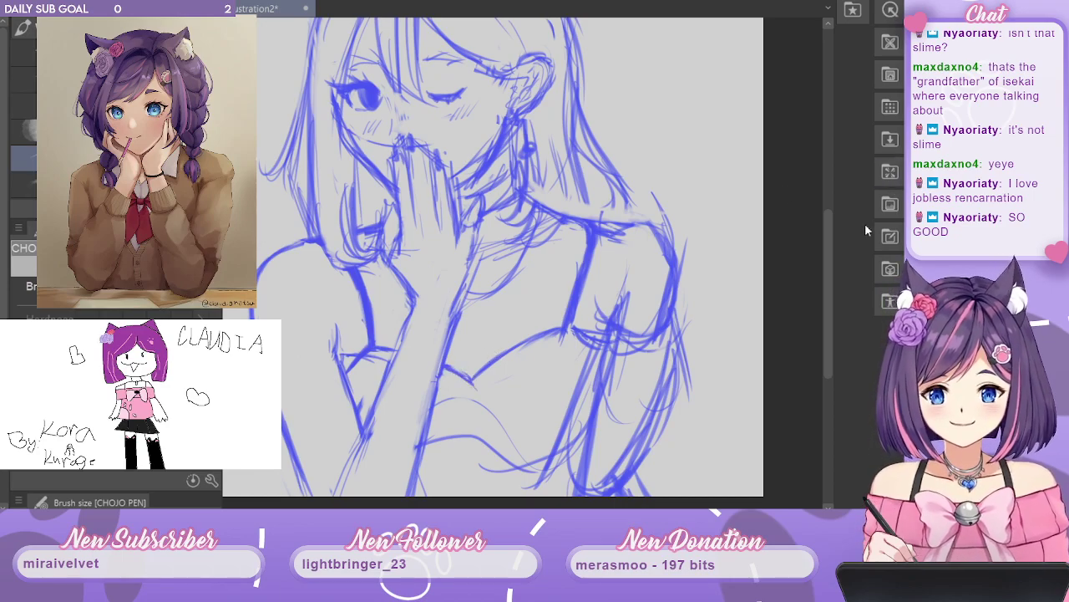
scroll(694, 133, "down", 2)
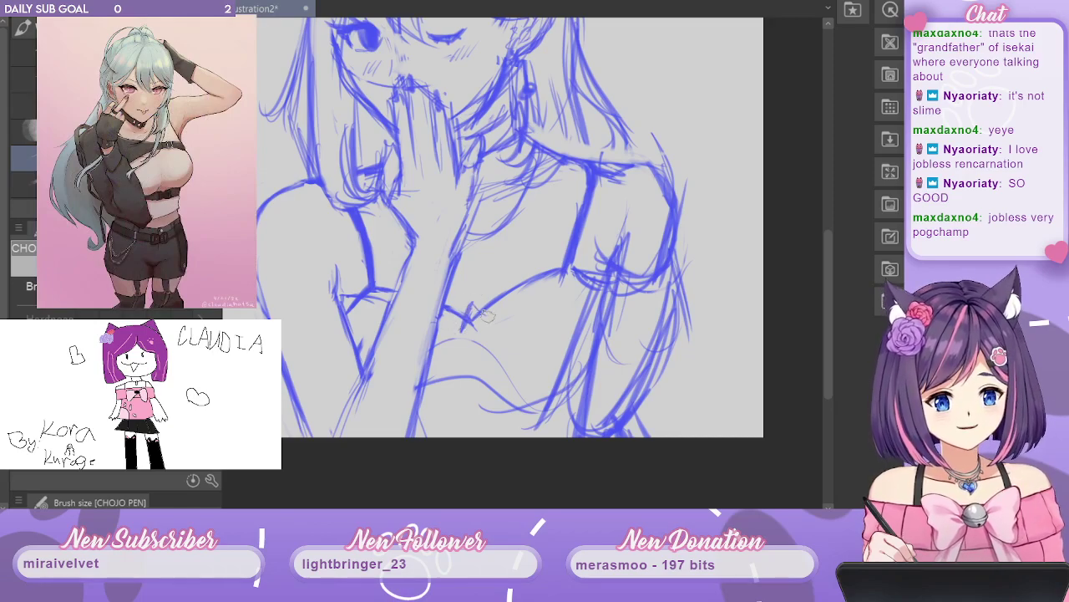
mouse_move(472, 303)
left_mouse_down()
mouse_move(483, 344)
mouse_move(487, 336)
mouse_move(455, 337)
mouse_move(486, 357)
left_mouse_up()
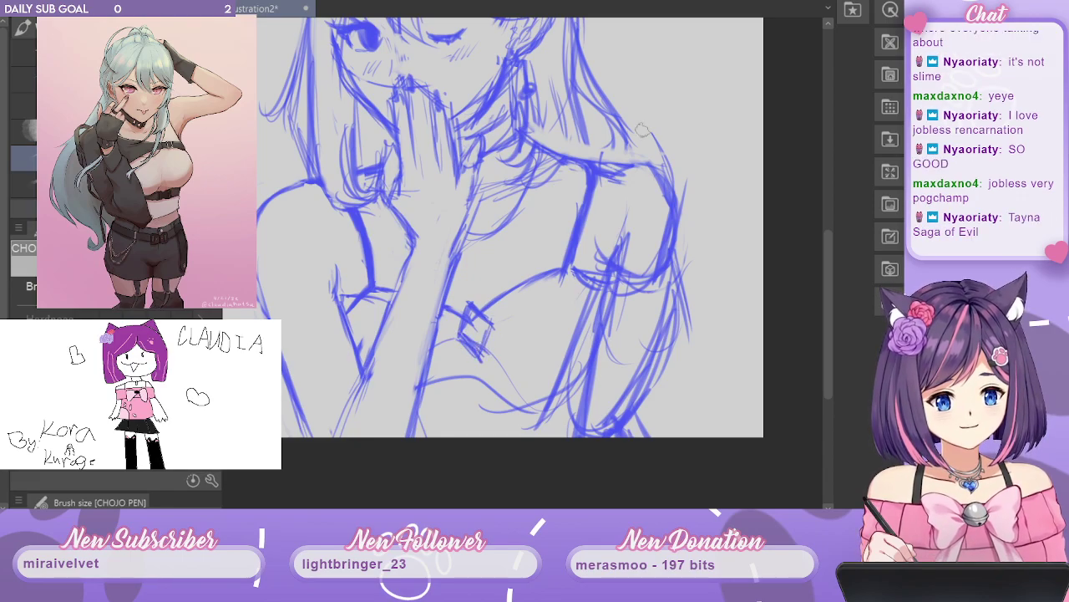
Erase the old outer contour lines of the lowered arm beneath the sleeve.
mouse_move(674, 235)
left_mouse_down()
mouse_move(664, 341)
mouse_move(701, 203)
mouse_move(664, 273)
left_mouse_up()
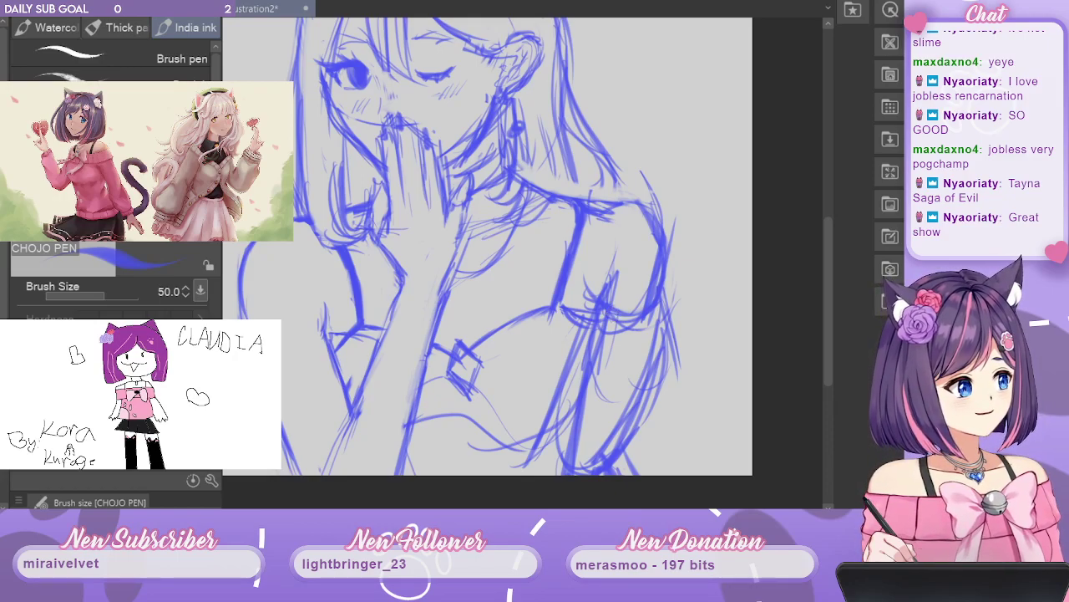
left_click_drag(597, 305, 570, 442)
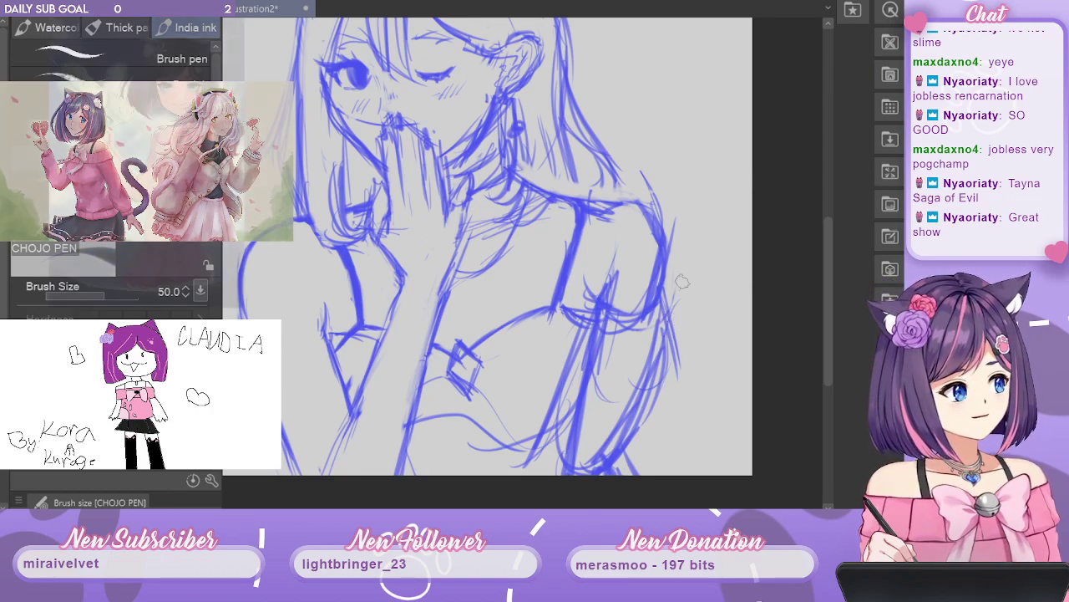
mouse_move(683, 284)
left_mouse_down()
mouse_move(661, 388)
mouse_move(678, 292)
mouse_move(627, 442)
left_mouse_up()
left_click_drag(643, 372, 627, 451)
left_click_drag(680, 347, 656, 407)
left_click_drag(664, 292, 630, 414)
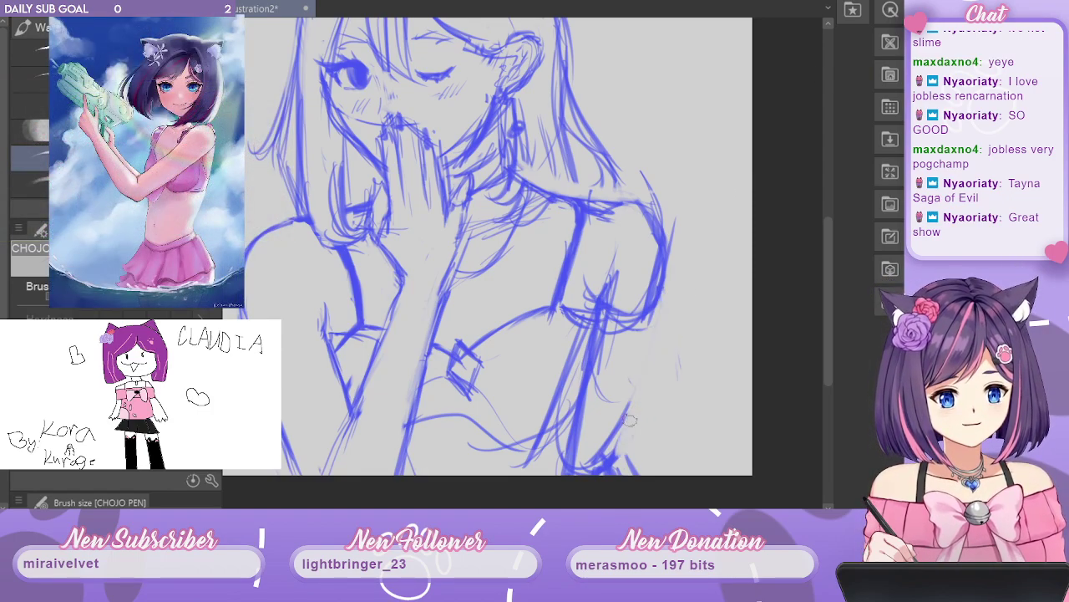
Erase the excess lines along the lowered arm's inner edge and remove most of the sleeve band across the upper arm.
left_click_drag(577, 292, 559, 398)
left_click_drag(586, 317, 554, 420)
left_click_drag(558, 376, 526, 460)
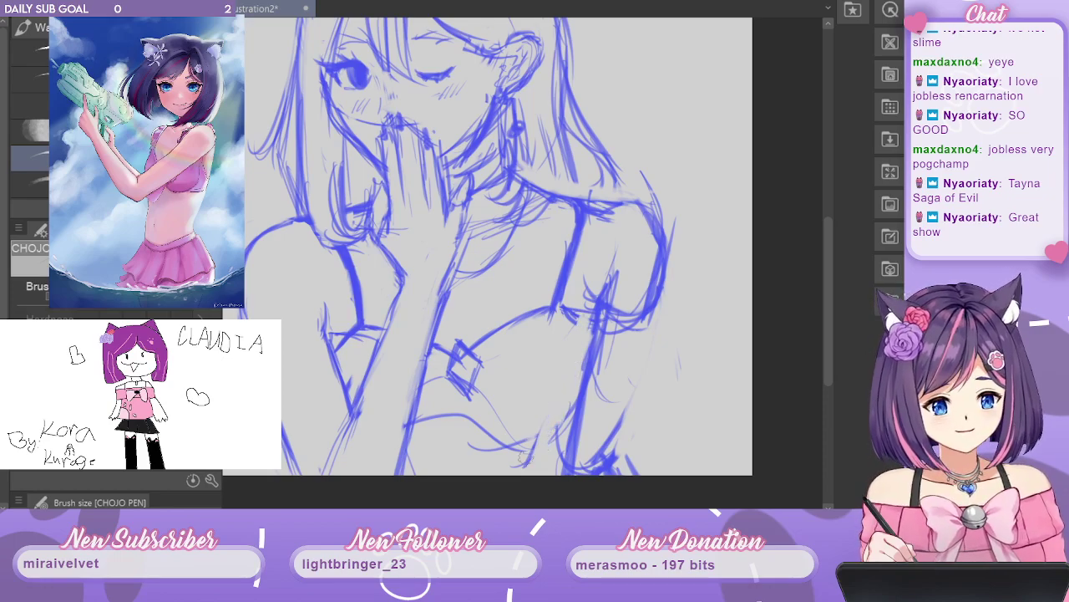
left_click_drag(562, 421, 539, 470)
left_click_drag(618, 327, 638, 322)
left_click_drag(590, 279, 592, 279)
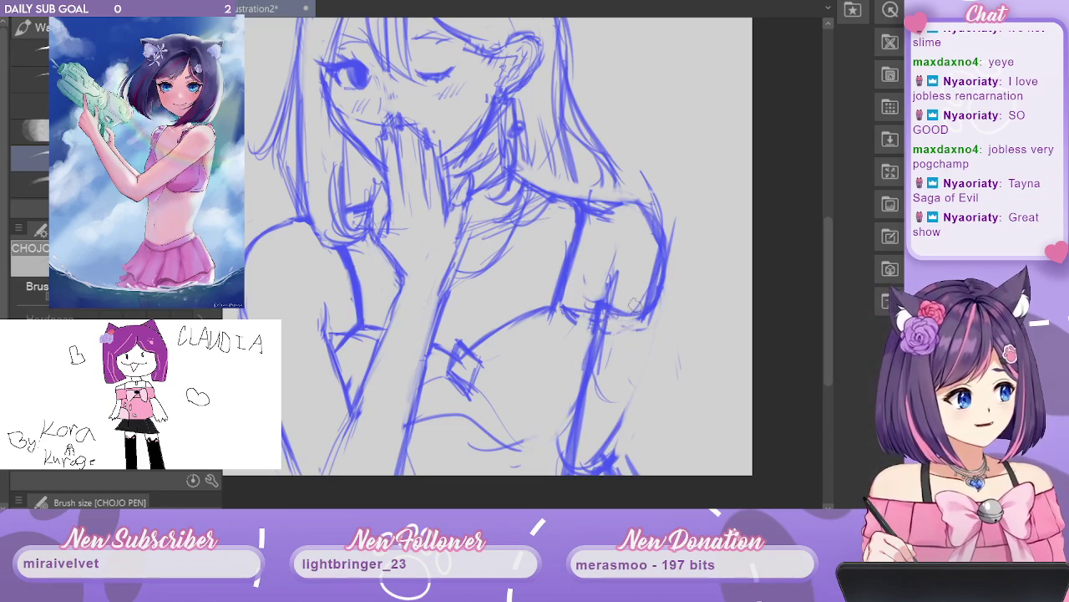
mouse_move(640, 310)
left_mouse_down()
mouse_move(642, 276)
mouse_move(660, 289)
mouse_move(641, 321)
left_mouse_up()
mouse_move(587, 377)
left_mouse_down()
mouse_move(609, 419)
mouse_move(595, 330)
mouse_move(580, 398)
left_mouse_up()
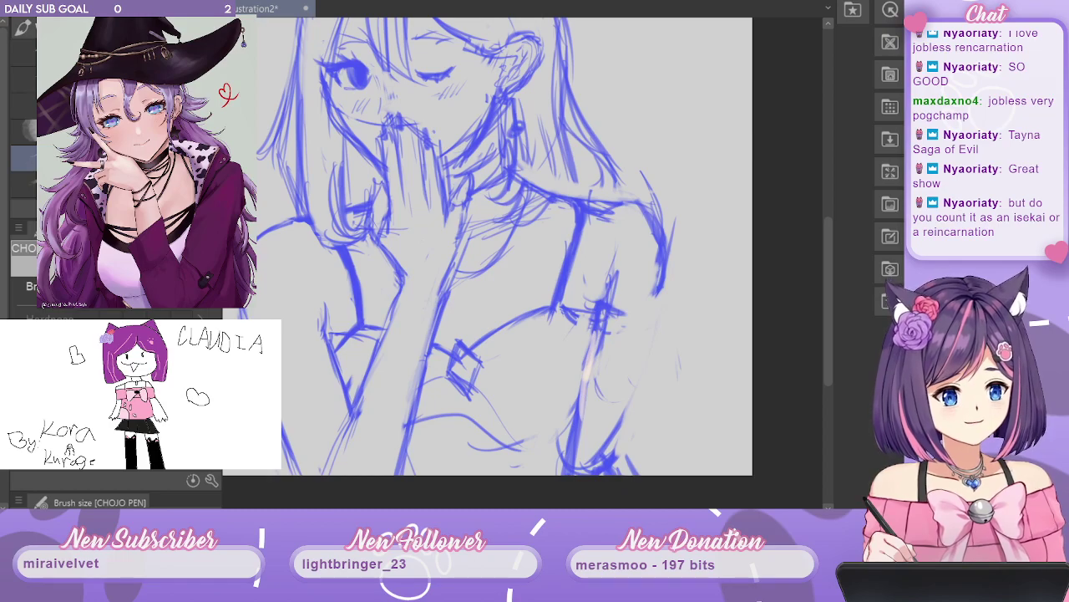
Undo the last two strokes and redraw the lowered arm's inner contour with a firm line from the armpit to the elbow.
key("ctrl+z")
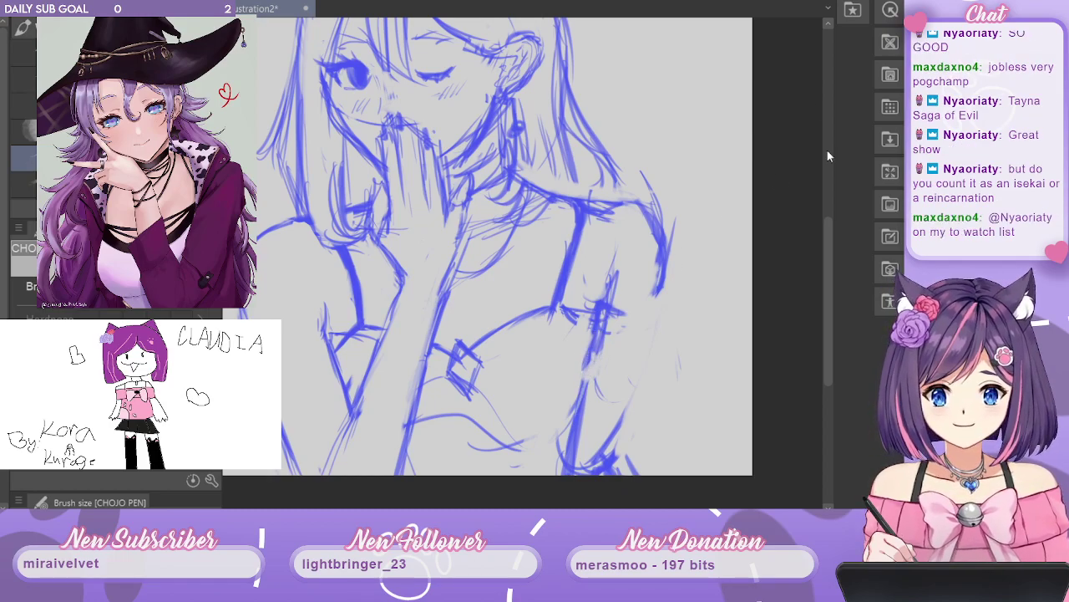
key("ctrl+z")
left_click_drag(595, 357, 584, 413)
left_click_drag(599, 337, 562, 464)
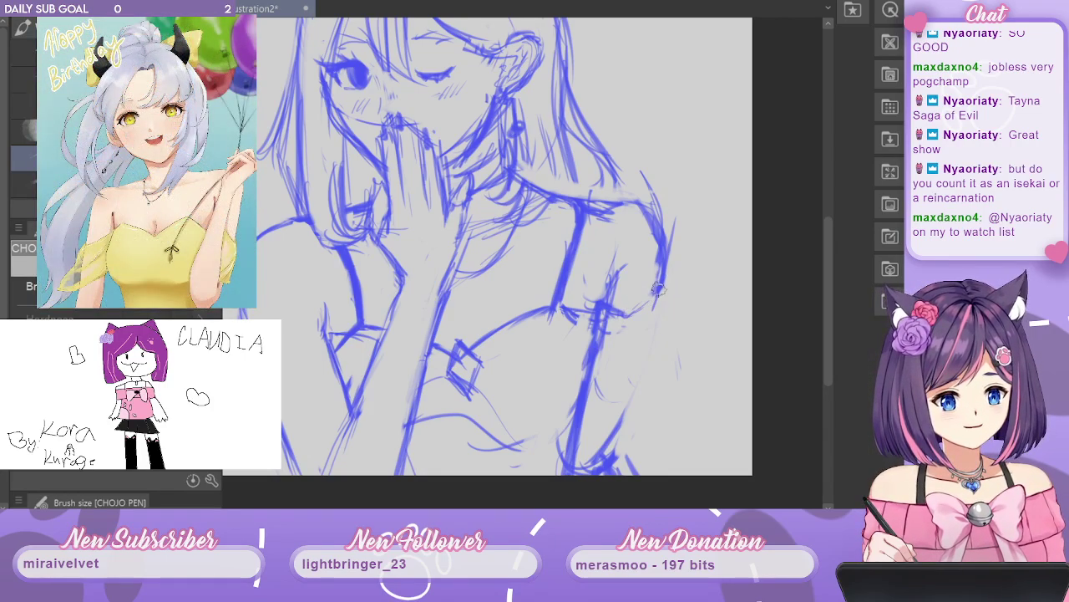
Redraw the lowered arm's outer contour slimmer, tapering from below the shoulder to the elbow.
left_click_drag(662, 286, 655, 330)
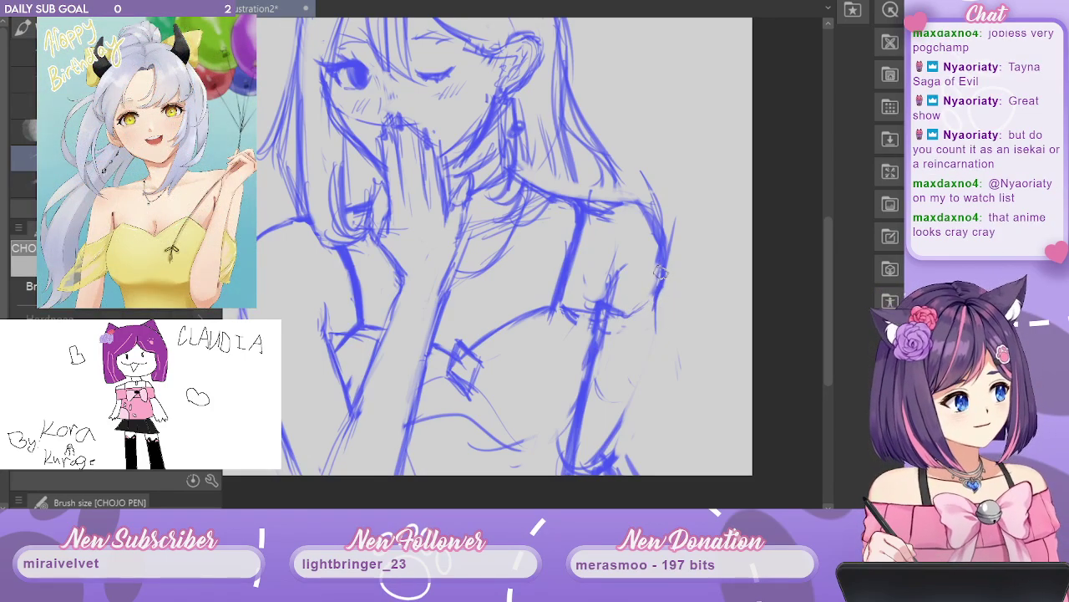
mouse_move(660, 281)
left_mouse_down()
mouse_move(656, 327)
mouse_move(621, 388)
left_mouse_up()
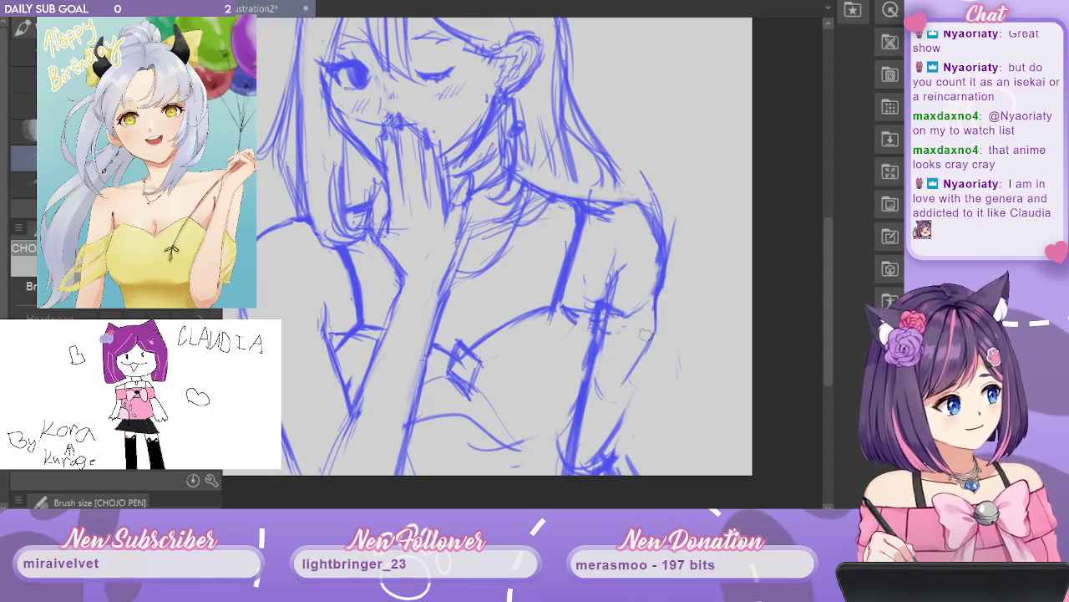
left_click_drag(655, 332, 609, 406)
mouse_move(643, 350)
left_mouse_down()
mouse_move(606, 427)
mouse_move(614, 463)
left_mouse_up()
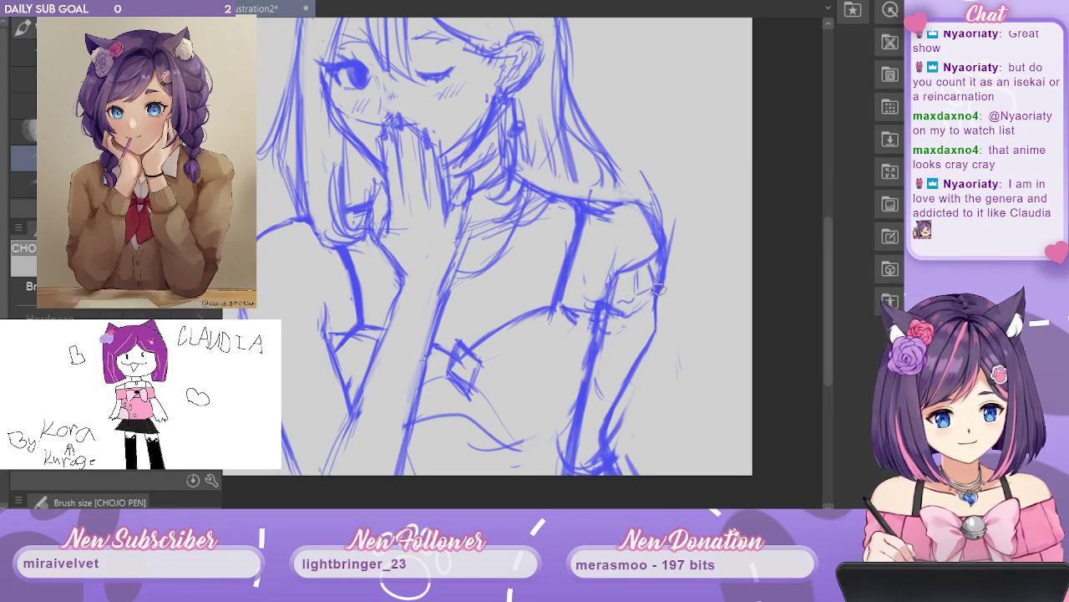
Add a frilled edge to the lowered arm's off-shoulder sleeve and sketch matching ruffles beneath the neckline and around the raised arm.
left_click_drag(666, 245, 680, 272)
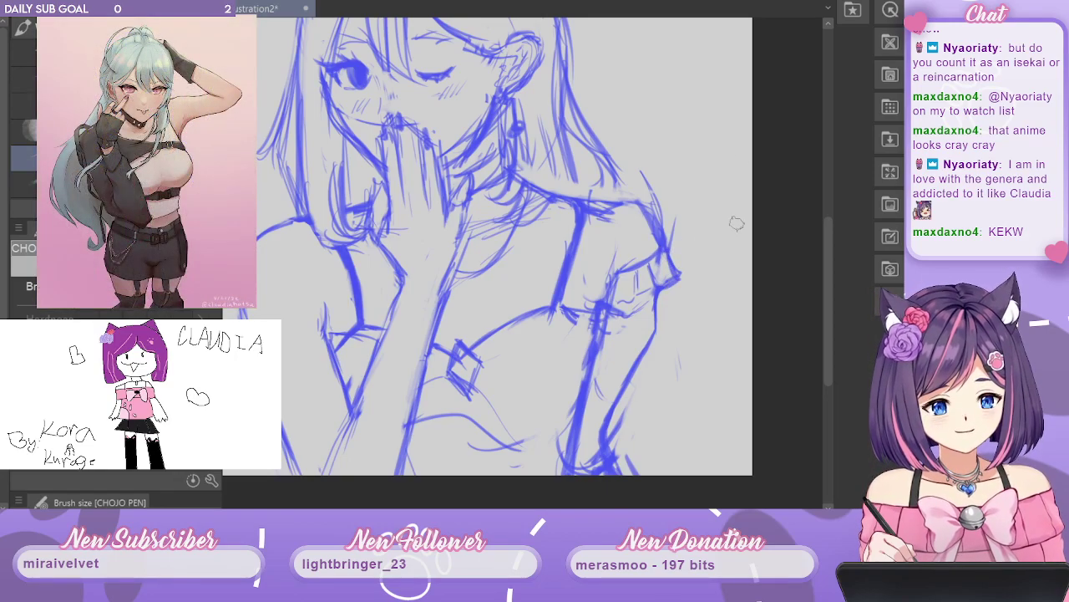
scroll(737, 225, "down", 2)
scroll(748, 271, "up", 1)
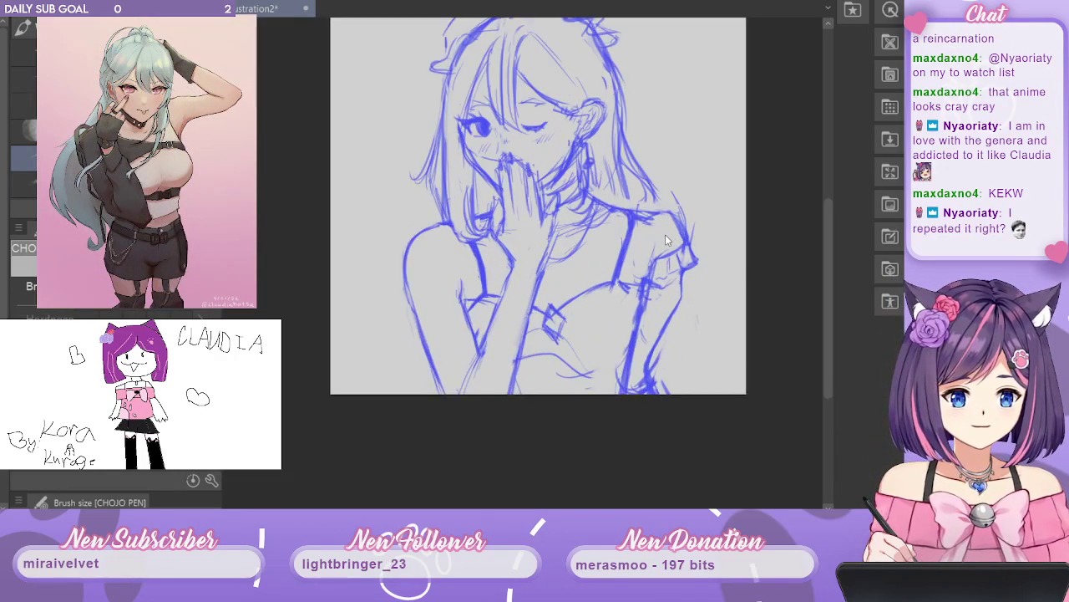
scroll(666, 239, "up", 1)
mouse_move(628, 324)
left_mouse_down()
mouse_move(616, 317)
mouse_move(626, 319)
left_mouse_up()
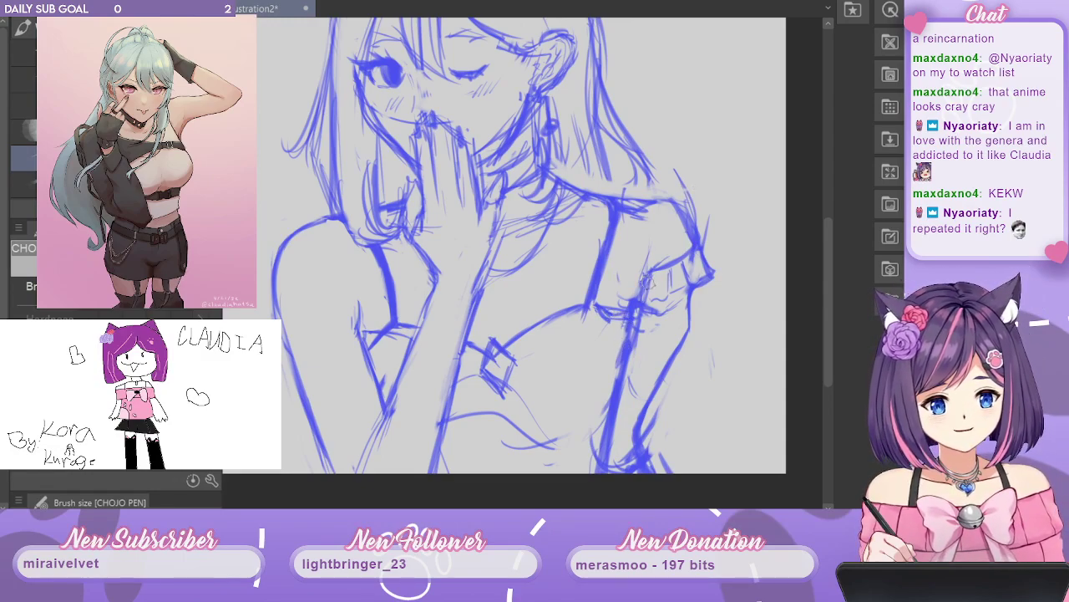
mouse_move(650, 283)
left_mouse_down()
mouse_move(652, 325)
mouse_move(638, 339)
mouse_move(630, 308)
mouse_move(625, 348)
mouse_move(657, 333)
mouse_move(625, 305)
mouse_move(623, 343)
mouse_move(594, 346)
mouse_move(578, 316)
mouse_move(592, 353)
mouse_move(552, 364)
left_mouse_up()
mouse_move(549, 324)
left_mouse_down()
mouse_move(549, 362)
mouse_move(547, 322)
mouse_move(540, 366)
mouse_move(509, 384)
mouse_move(516, 351)
left_mouse_up()
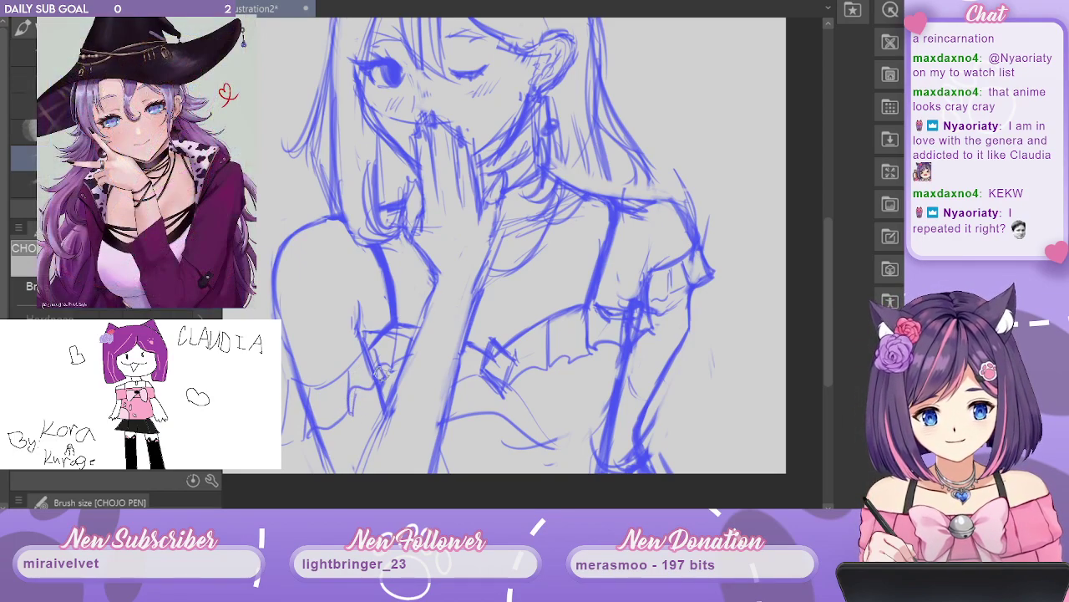
Extend the ruffled sleeve past the outer contour of the raised arm and check it against the whole figure.
scroll(595, 189, "down", 2)
scroll(595, 188, "down", 1)
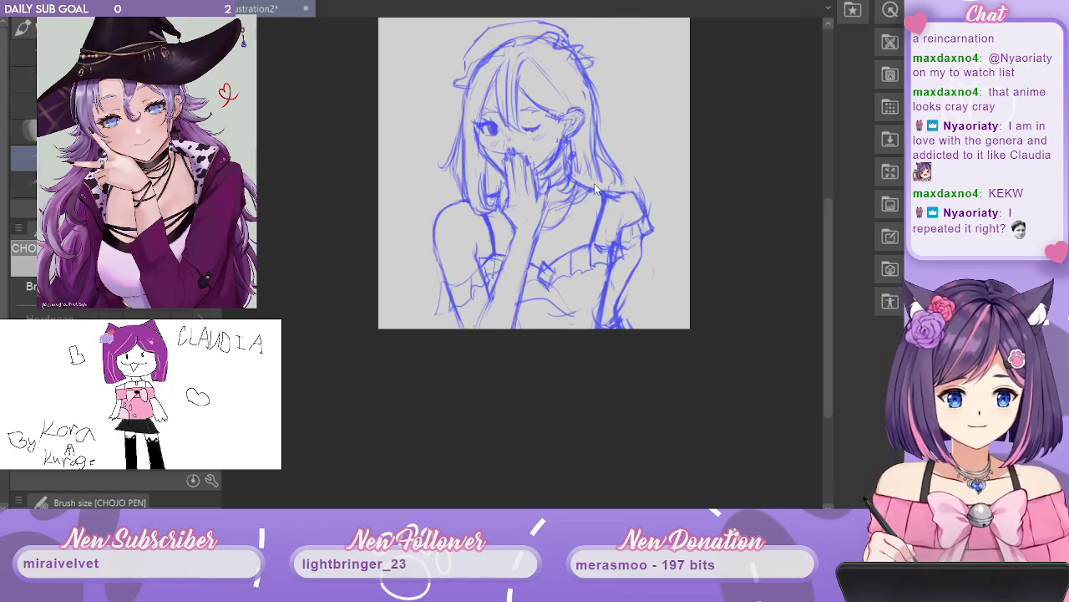
scroll(595, 188, "up", 3)
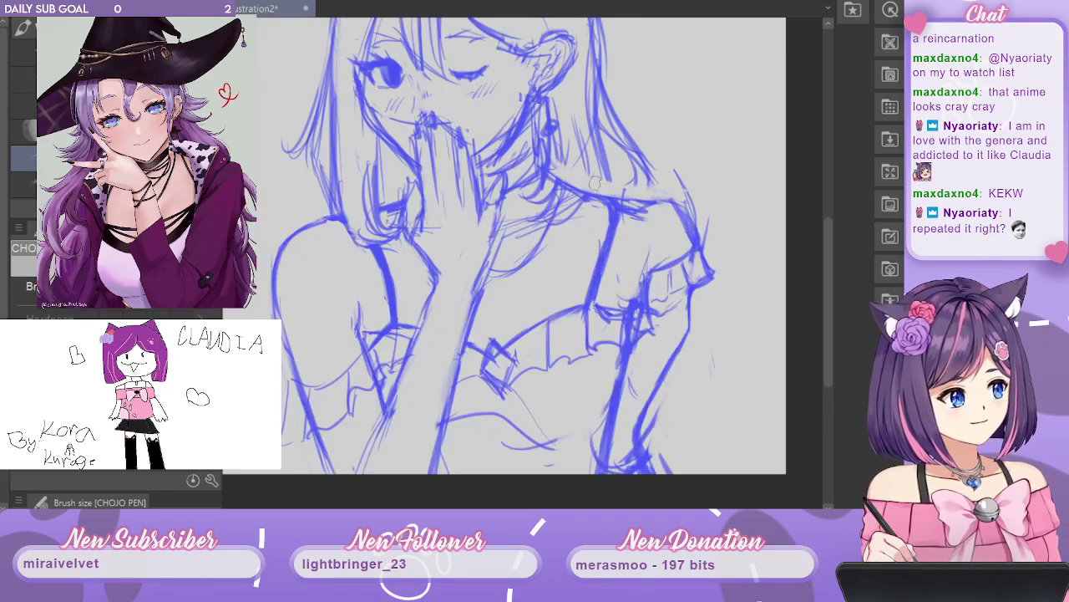
mouse_move(293, 377)
left_mouse_down()
mouse_move(342, 383)
mouse_move(289, 420)
mouse_move(297, 433)
left_mouse_up()
scroll(442, 330, "down", 1)
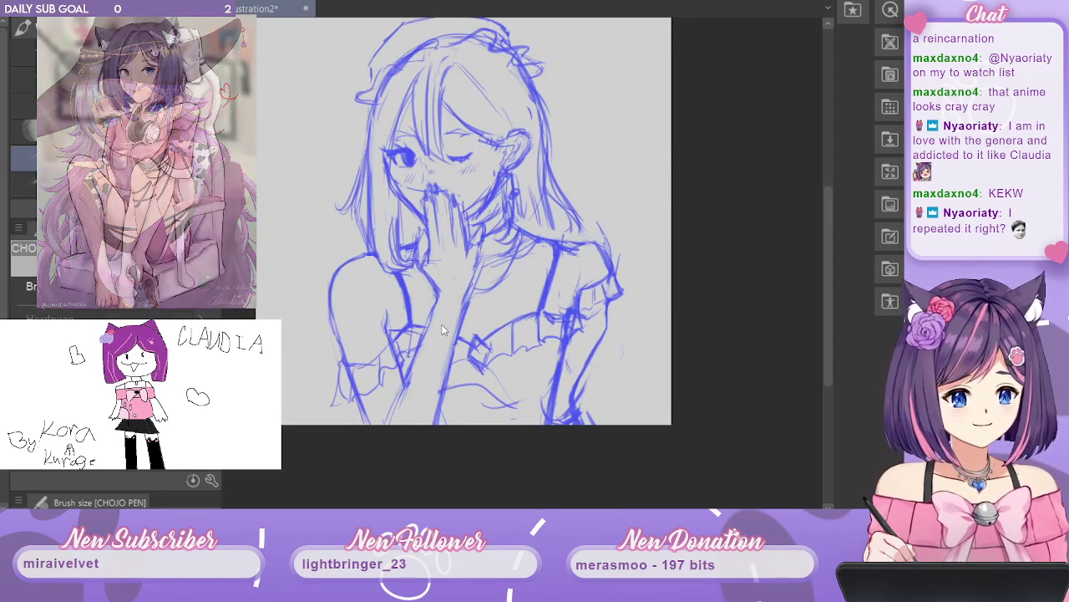
scroll(443, 329, "up", 1)
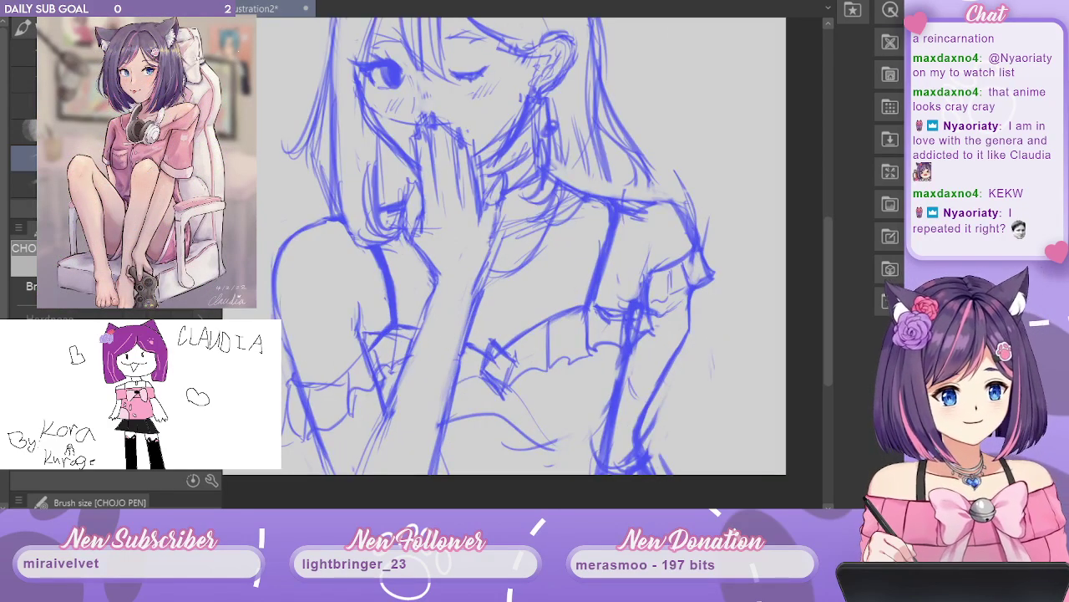
Erase the loose lines beneath the ruffled neckline and draw a single soft curve for the underside of the bust.
mouse_move(471, 412)
left_mouse_down()
mouse_move(537, 405)
mouse_move(548, 427)
mouse_move(506, 454)
mouse_move(477, 436)
mouse_move(599, 431)
left_mouse_up()
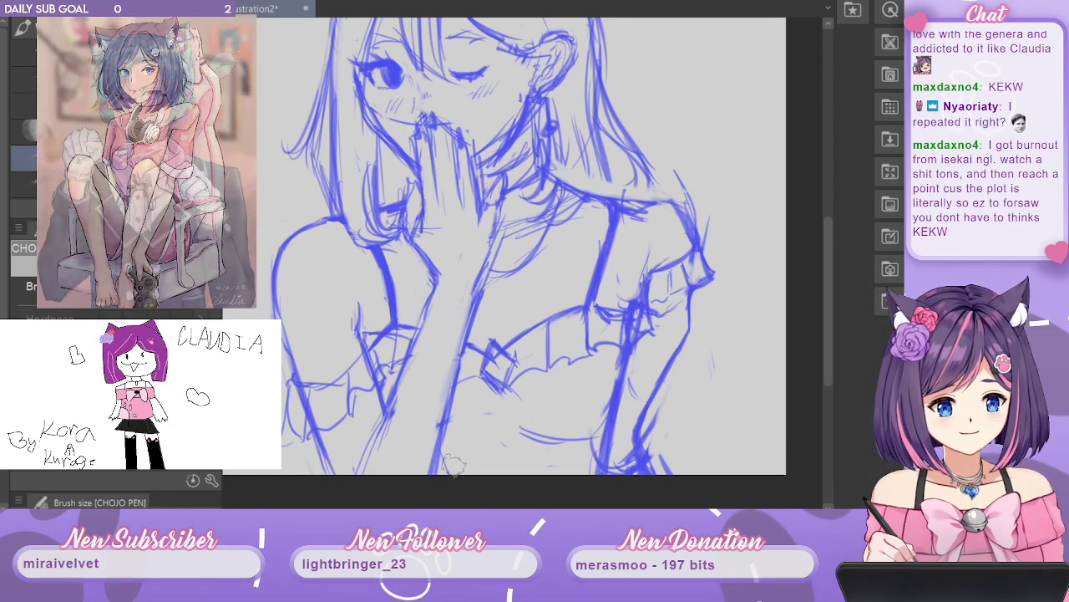
key("ctrl+minus")
key("ctrl+minus")
key("ctrl+plus")
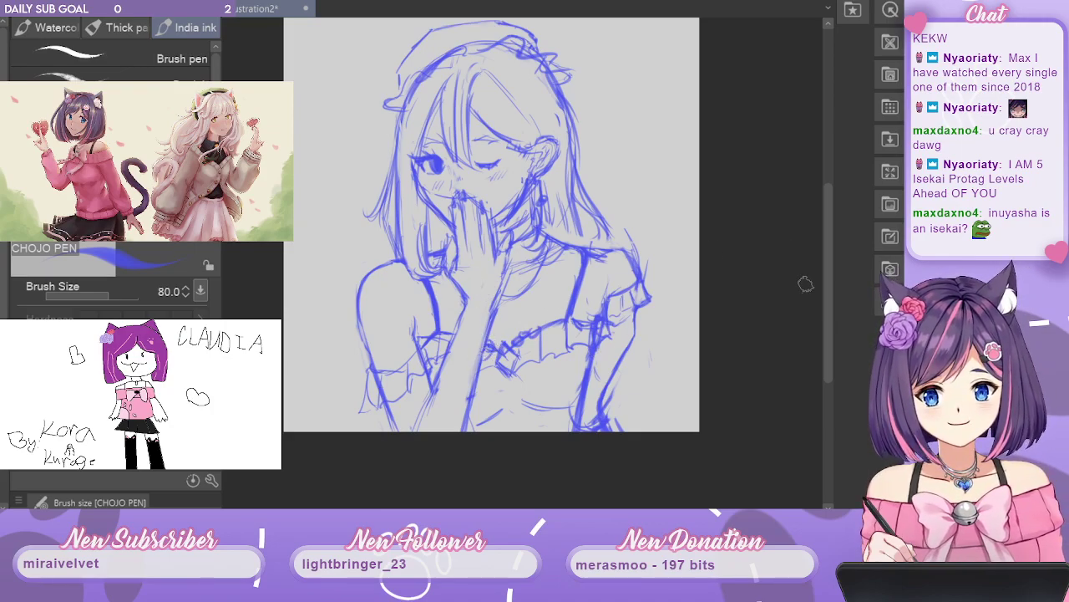
Examine the proportions of the whole figure sketch, comparing the torso and arms close up with the full view.
scroll(828, 293, "down", 1)
left_click_drag(827, 289, 824, 291)
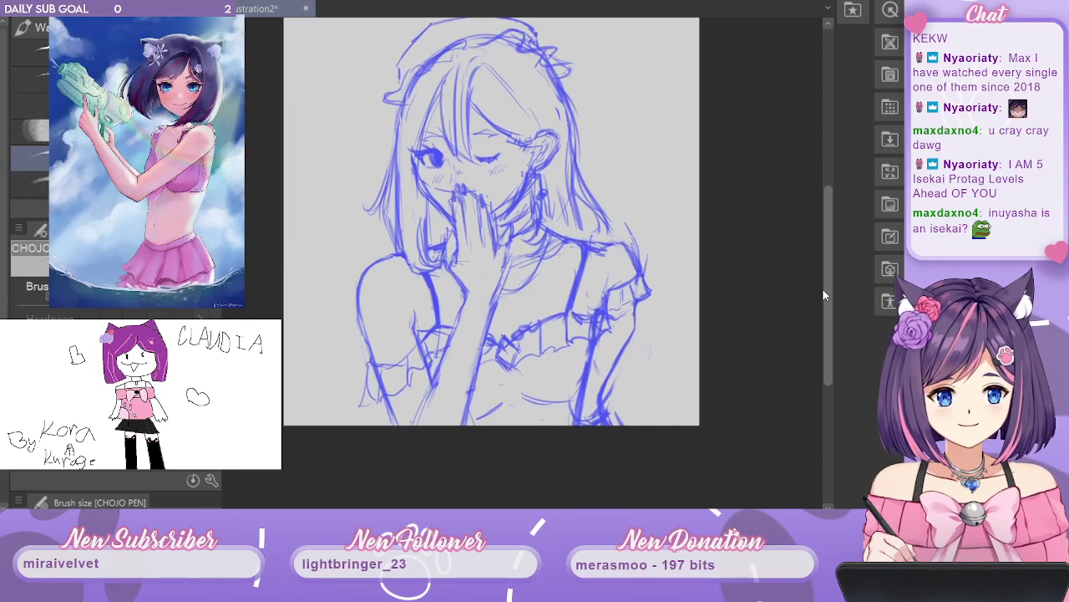
scroll(822, 288, "up", 2)
scroll(827, 280, "down", 2)
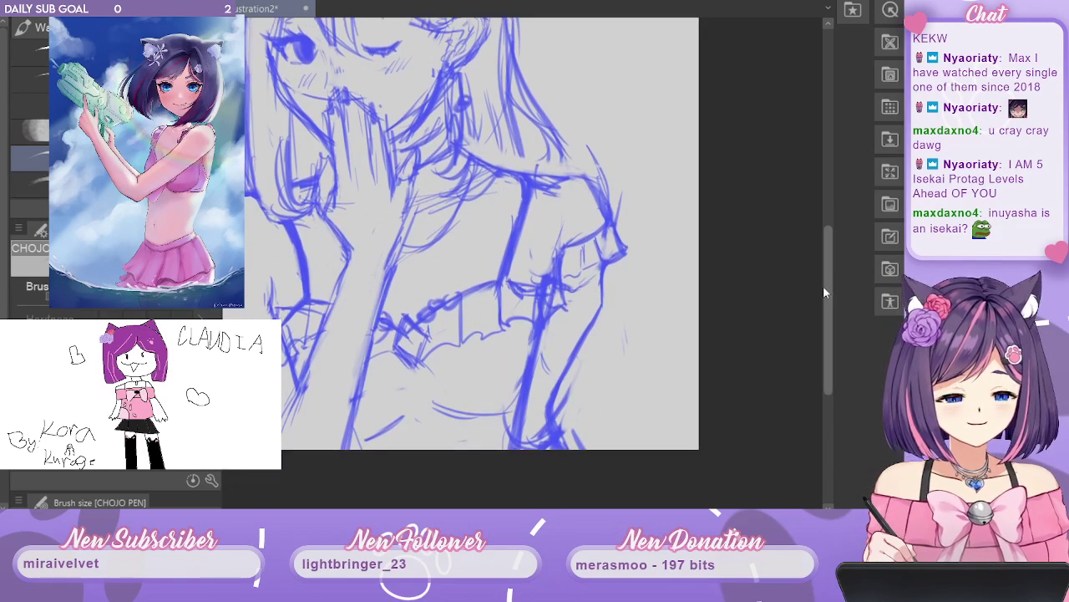
scroll(825, 280, "down", 2)
scroll(826, 277, "up", 2)
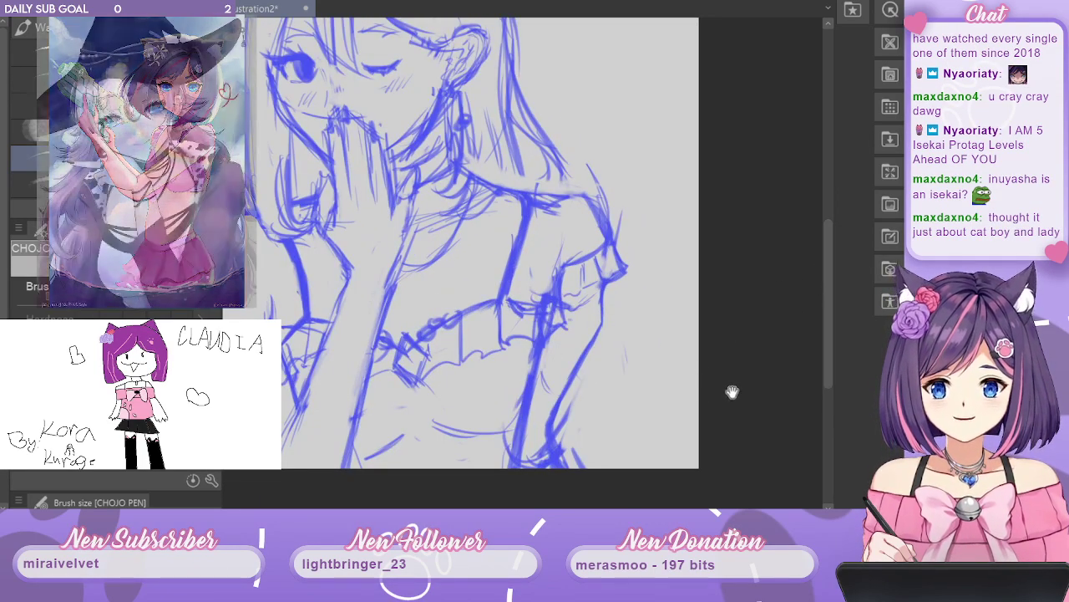
mouse_move(735, 391)
left_mouse_down()
mouse_move(759, 299)
mouse_move(748, 385)
left_mouse_up()
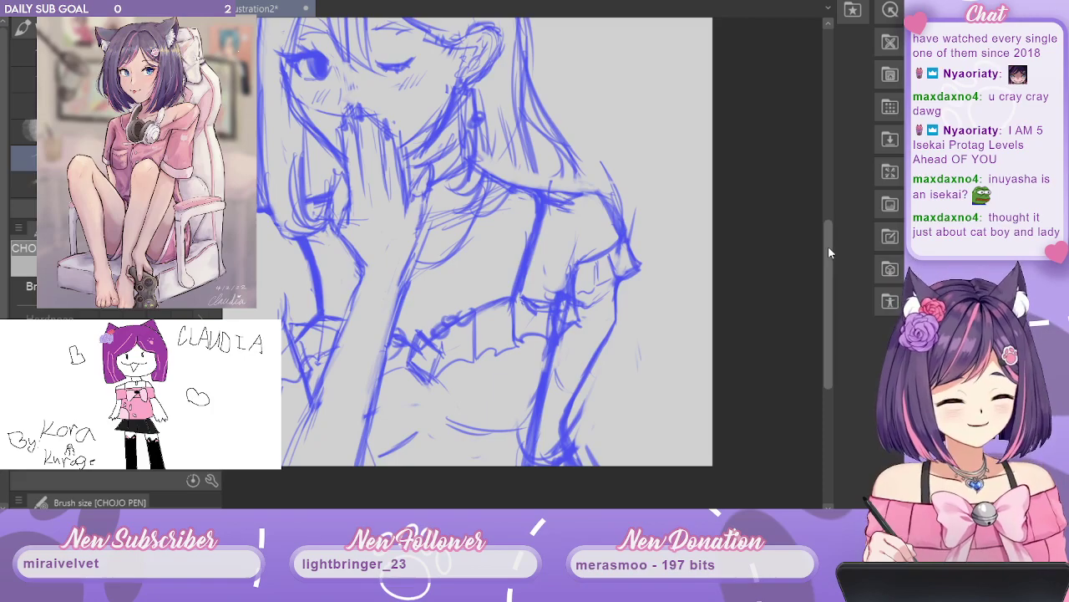
left_click_drag(828, 246, 829, 241)
left_click_drag(531, 384, 637, 368)
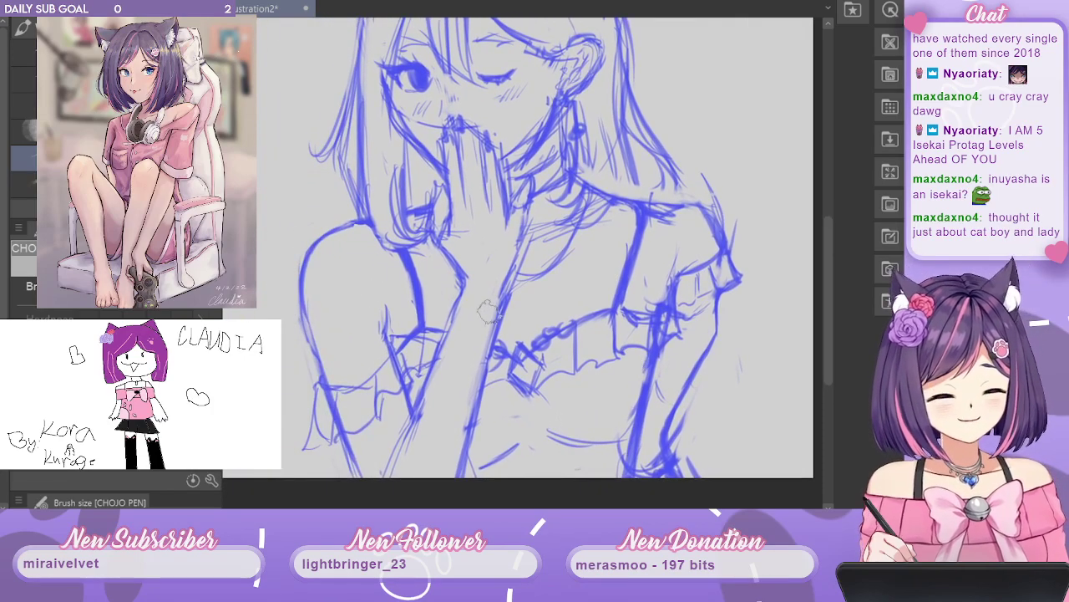
scroll(729, 296, "down", 1)
scroll(732, 299, "down", 1)
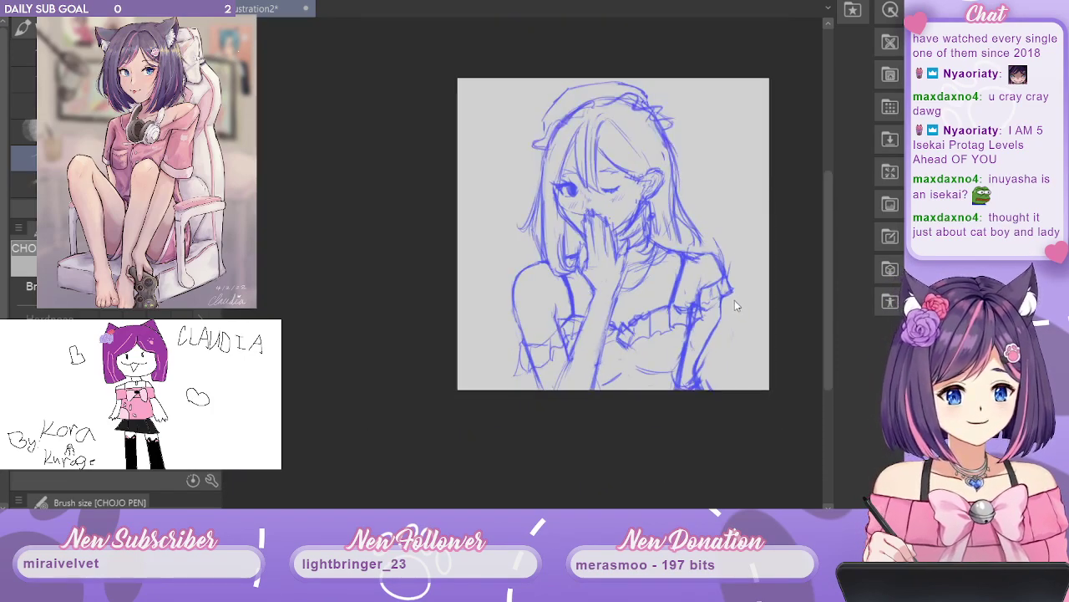
scroll(735, 300, "up", 1)
scroll(505, 107, "up", 1)
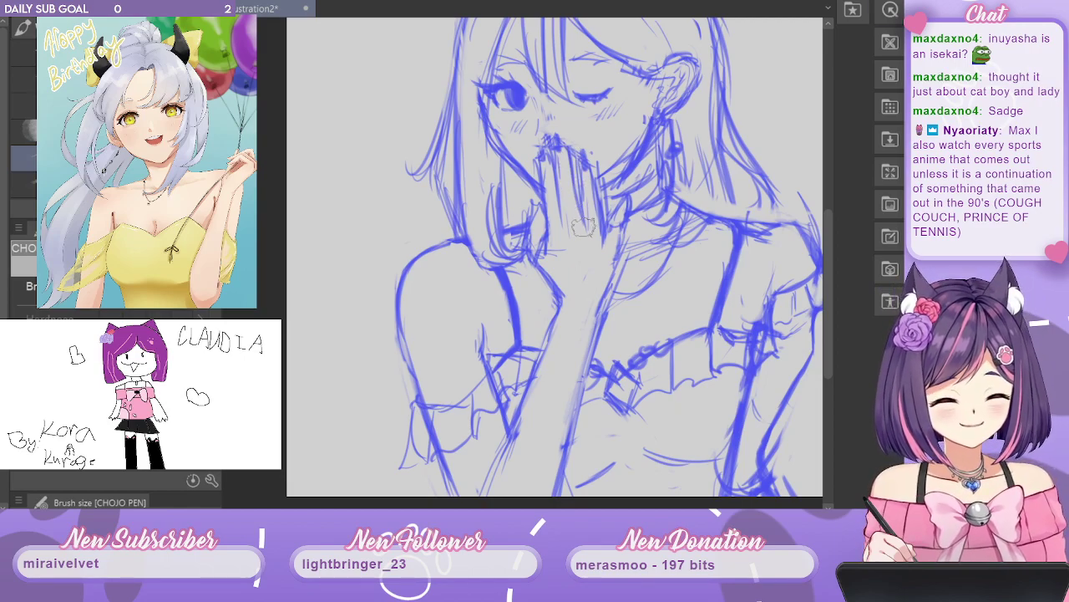
scroll(584, 228, "down", 4)
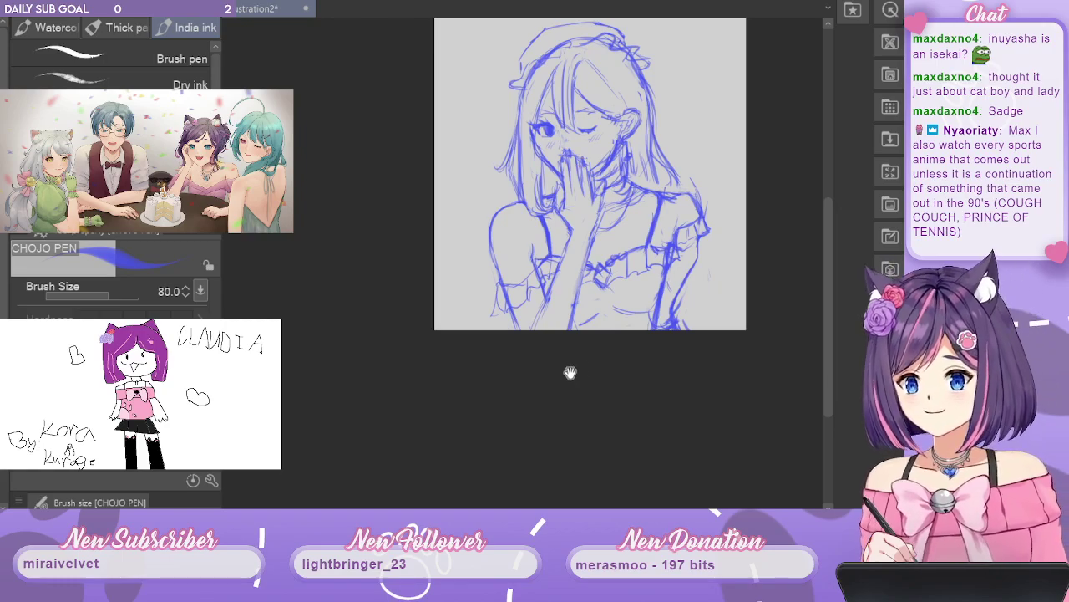
mouse_move(568, 372)
left_mouse_down()
mouse_move(518, 420)
mouse_move(542, 448)
left_mouse_up()
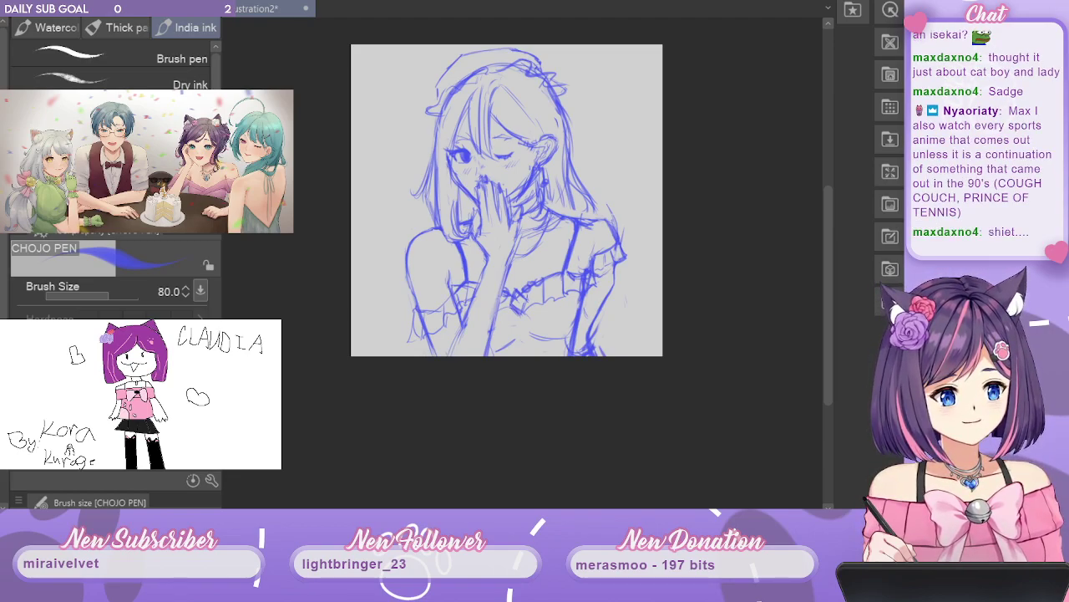
key("Delete")
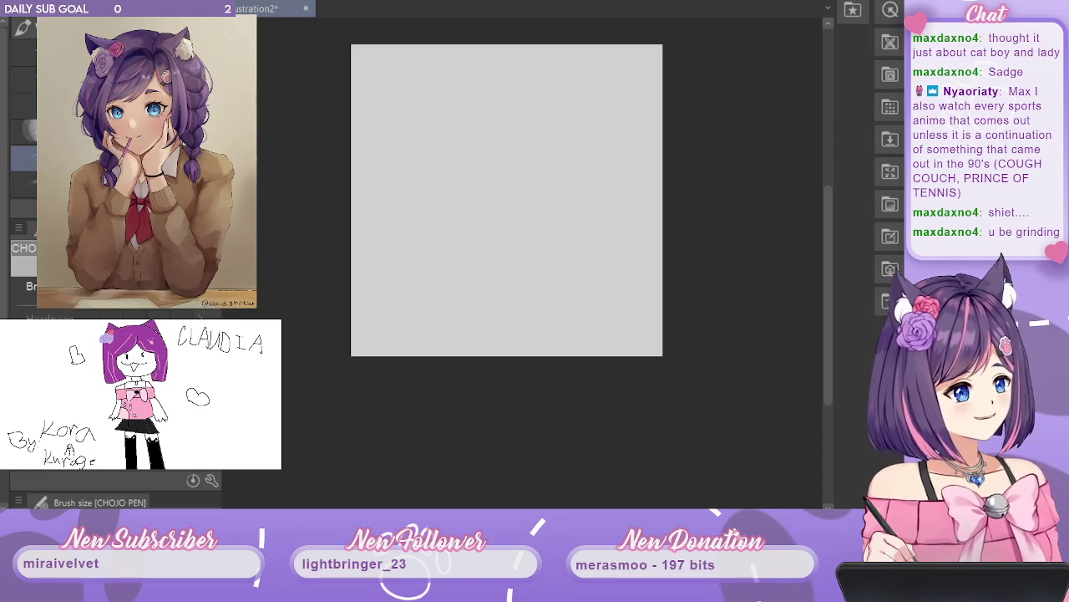
key("ctrl+z")
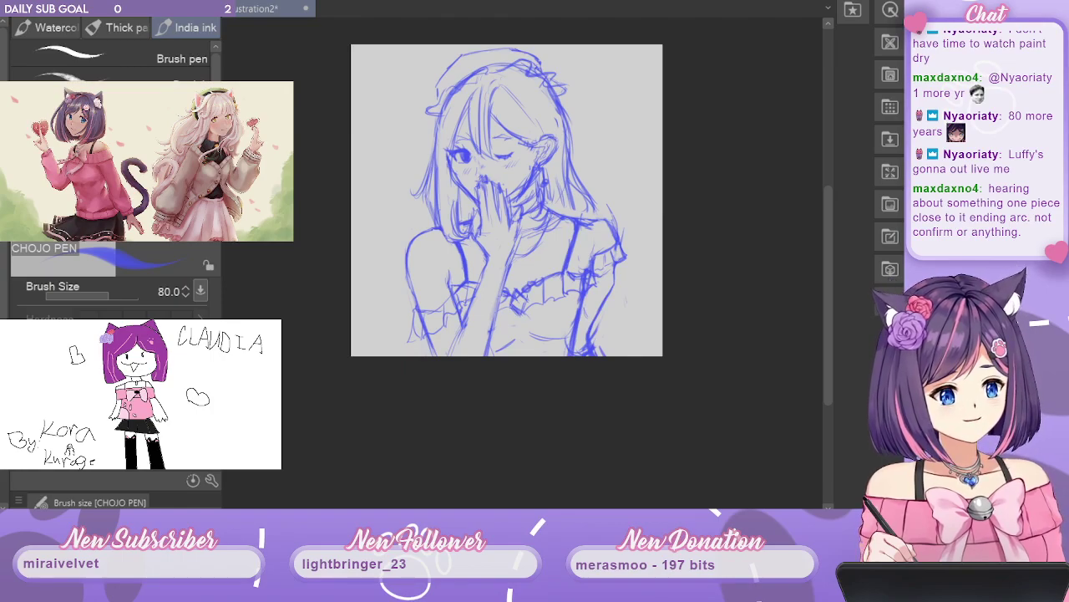
key("Delete")
left_click_drag(827, 293, 827, 272)
key("ctrl+plus")
key("ctrl+plus")
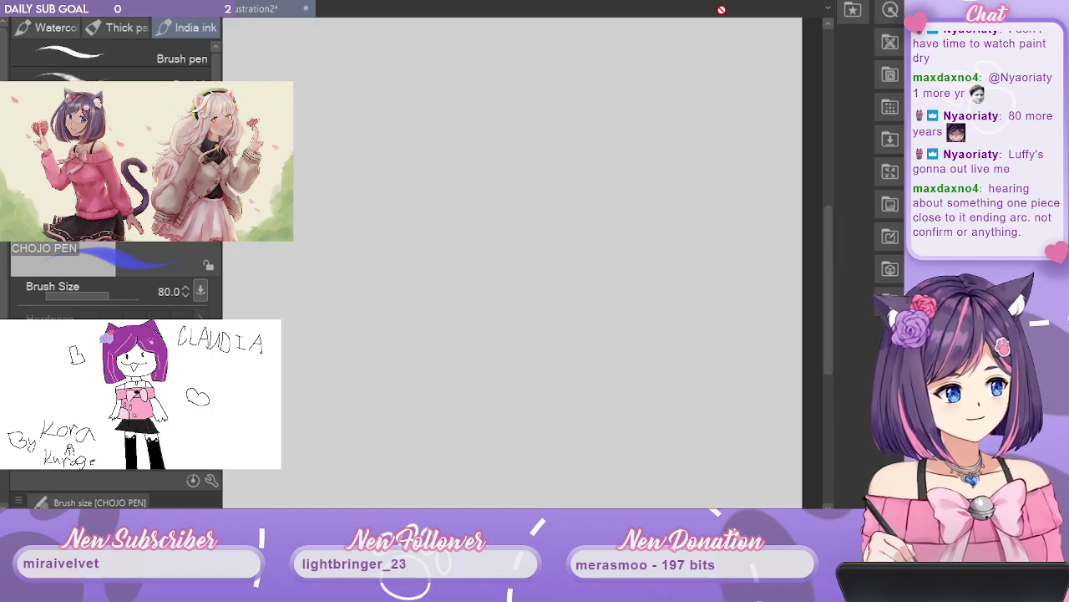
key("ctrl+minus")
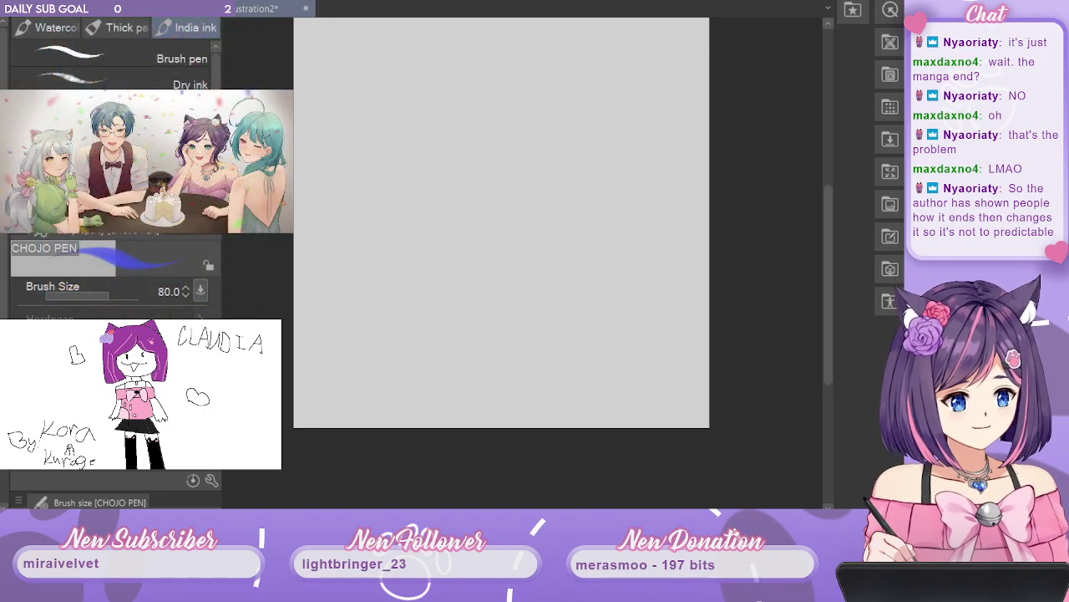
key("ctrl+z")
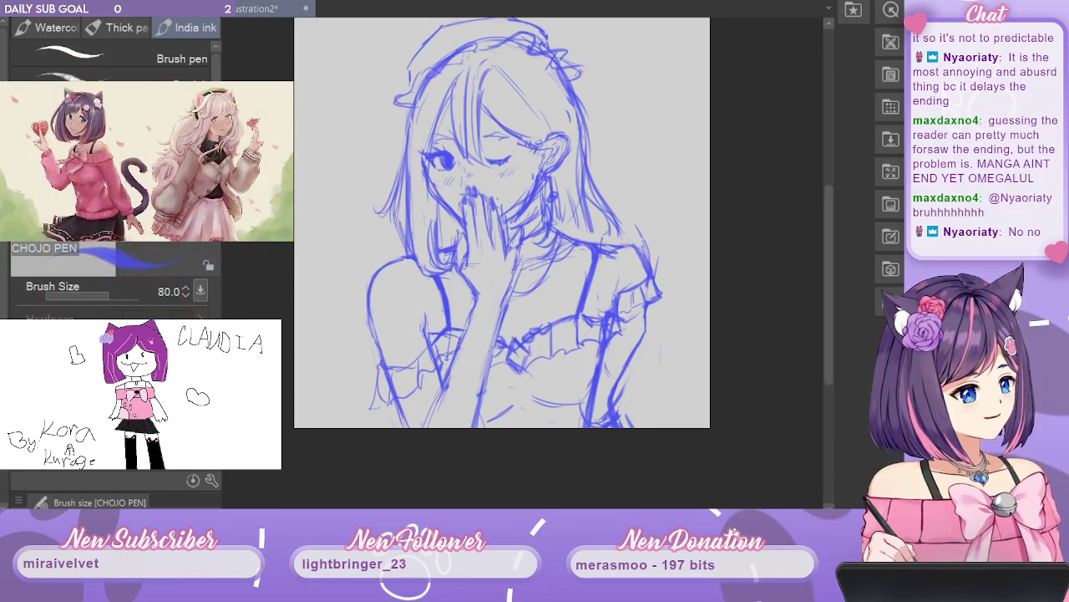
Clear the character sketch from the canvas and block in a new round head with jaw, ear and facial guide lines.
key("Delete")
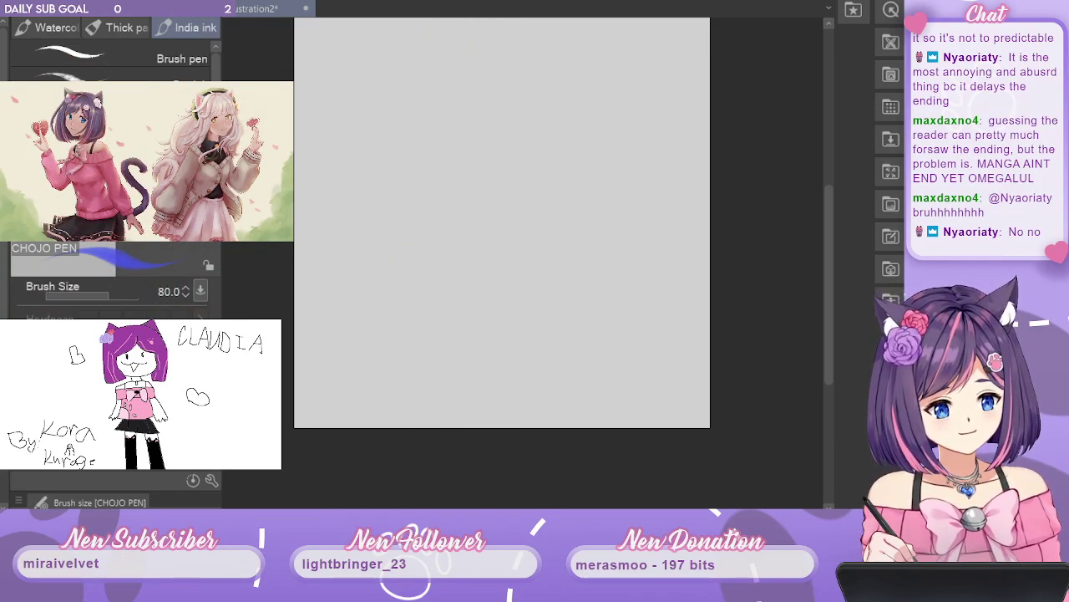
left_click_drag(827, 220, 821, 196)
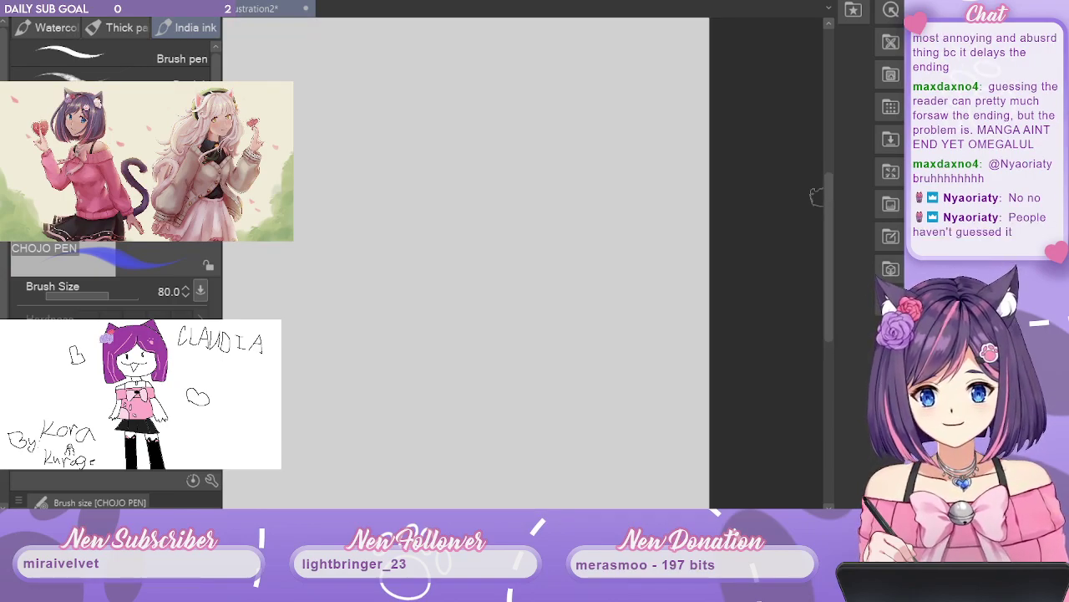
mouse_move(509, 111)
left_mouse_down()
mouse_move(492, 179)
mouse_move(481, 149)
mouse_move(526, 104)
mouse_move(478, 140)
mouse_move(542, 112)
mouse_move(527, 183)
left_mouse_up()
mouse_move(537, 105)
left_mouse_down()
mouse_move(534, 181)
mouse_move(483, 178)
mouse_move(524, 158)
mouse_move(545, 174)
mouse_move(530, 154)
mouse_move(540, 177)
mouse_move(507, 200)
left_mouse_up()
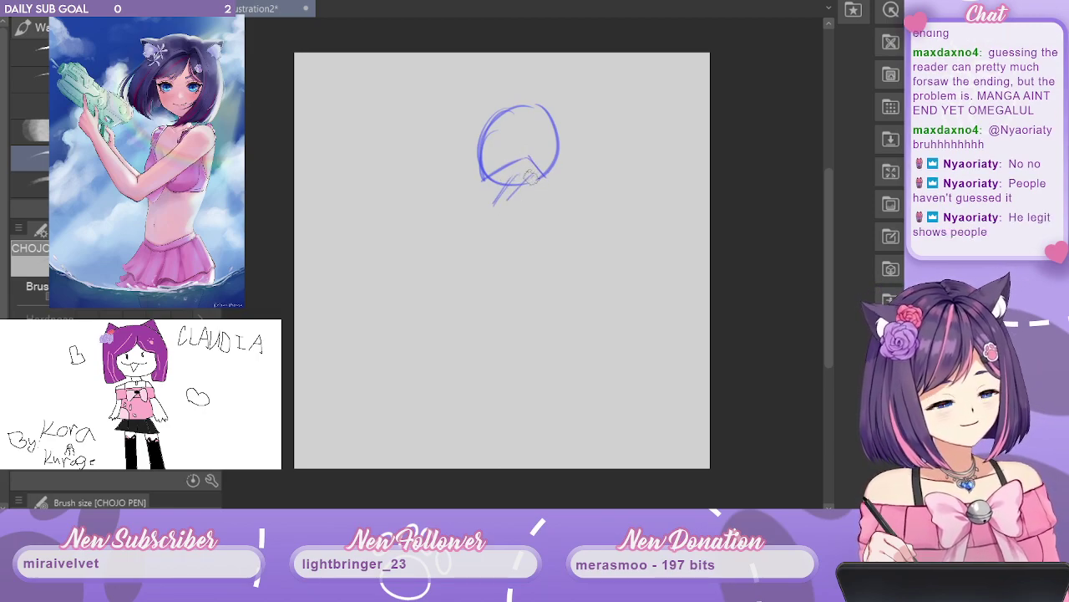
mouse_move(478, 148)
left_mouse_down()
mouse_move(466, 153)
mouse_move(482, 173)
left_mouse_up()
left_click_drag(533, 149, 529, 112)
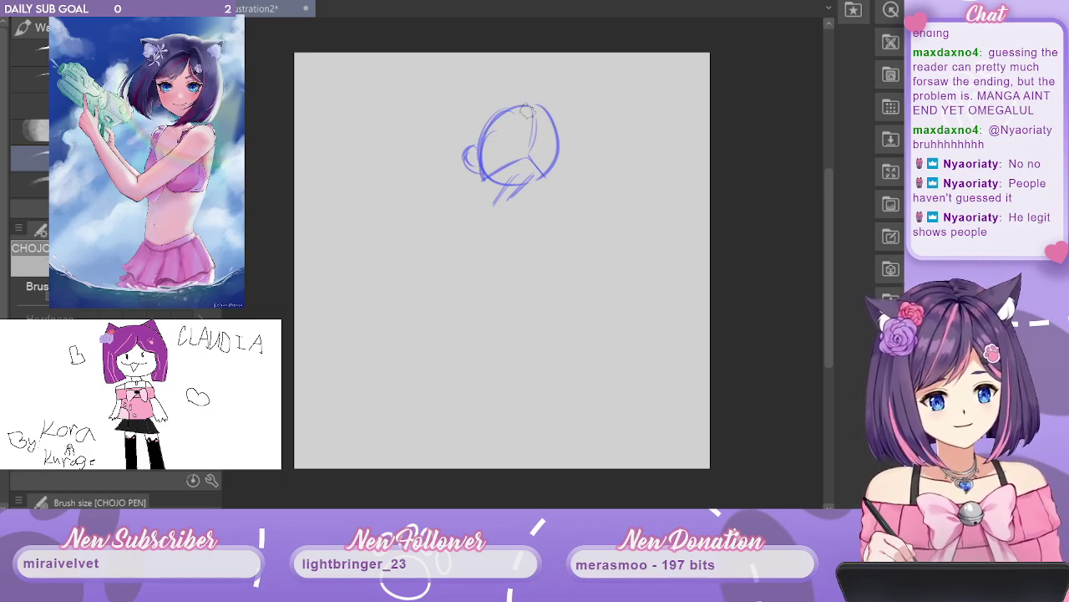
mouse_move(495, 150)
left_mouse_down()
mouse_move(535, 116)
mouse_move(517, 130)
mouse_move(546, 150)
left_mouse_up()
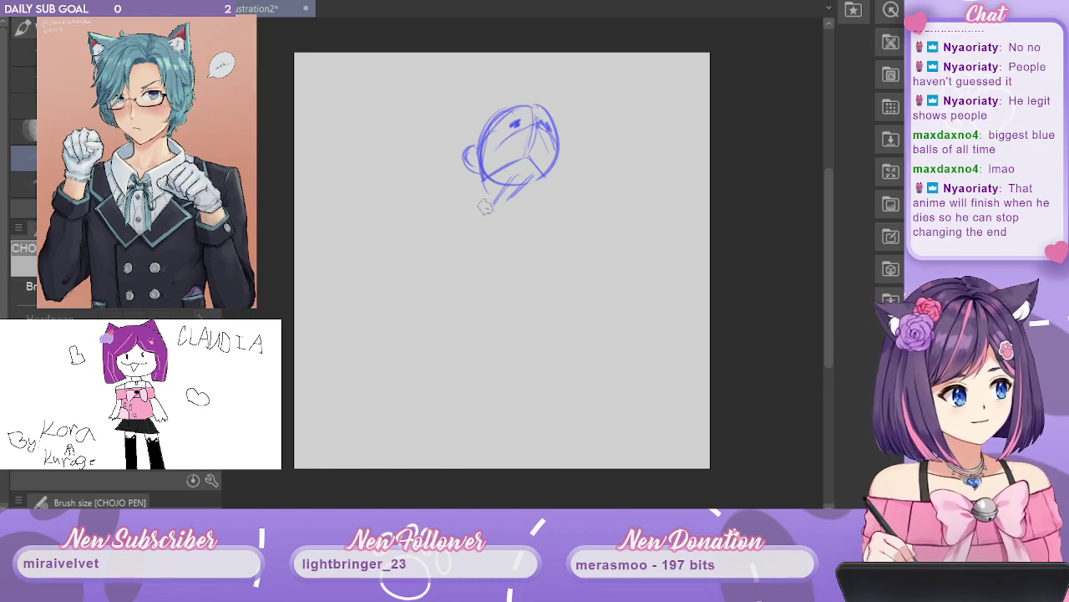
Sketch the neck base and sloping shoulder lines below the head, with an oval joint marking one shoulder.
mouse_move(484, 220)
left_mouse_down()
mouse_move(545, 228)
mouse_move(519, 203)
mouse_move(565, 214)
left_mouse_up()
left_click_drag(472, 197, 440, 220)
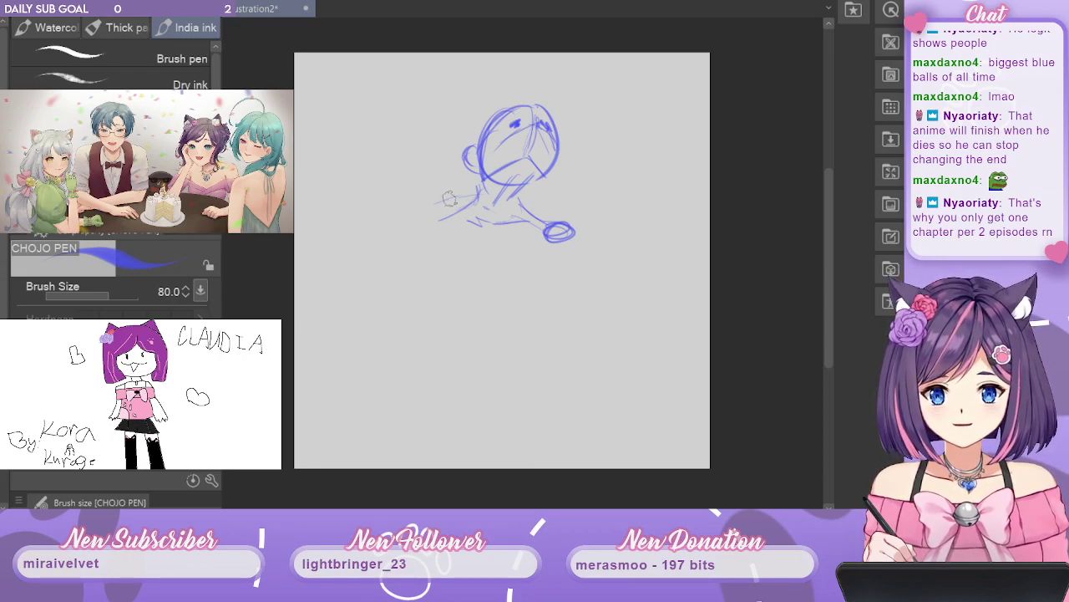
left_click_drag(831, 200, 831, 196)
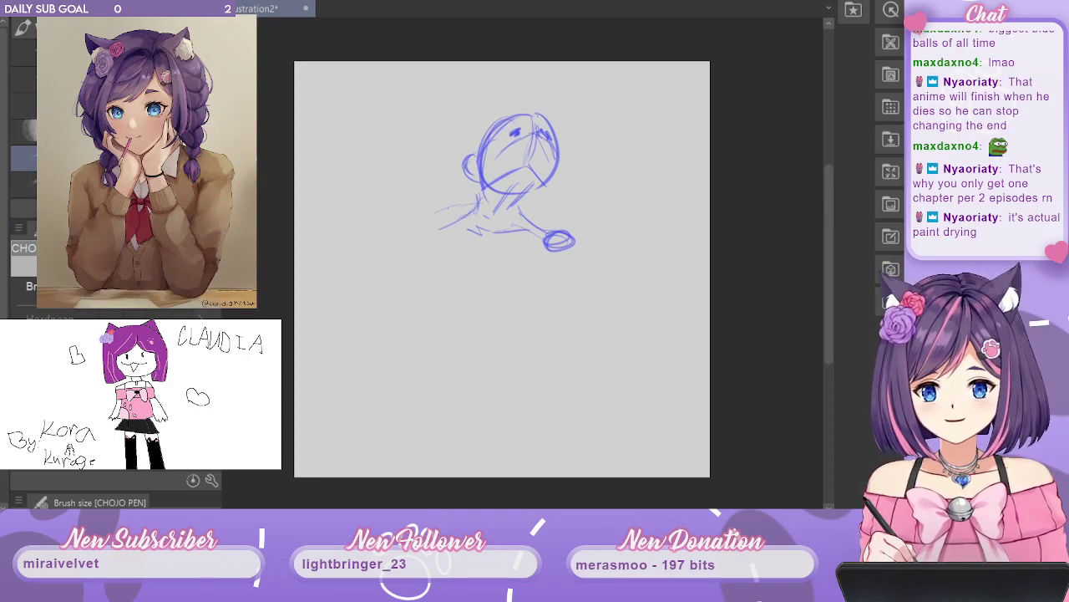
scroll(831, 276, "up", 2)
scroll(831, 277, "down", 1)
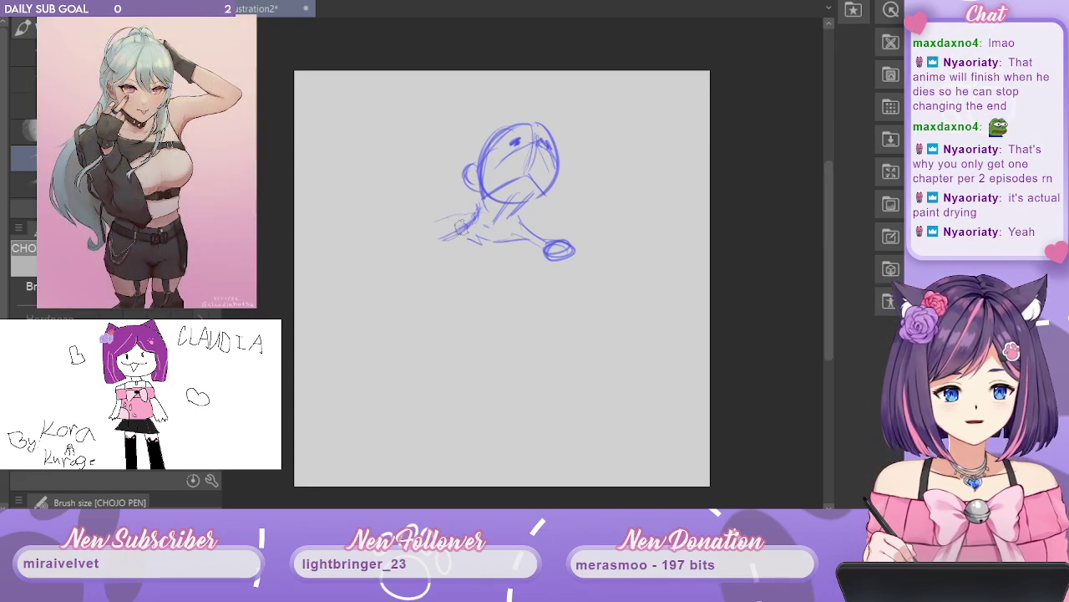
Block in the bent arm from its shoulder joint through elbow and wrist circles, adding an angular palm and a finger reaching the neck.
mouse_move(460, 219)
left_mouse_down()
mouse_move(422, 226)
mouse_move(411, 230)
mouse_move(416, 248)
mouse_move(437, 234)
mouse_move(403, 243)
mouse_move(406, 253)
mouse_move(438, 239)
mouse_move(437, 227)
mouse_move(399, 250)
left_mouse_up()
mouse_move(461, 222)
left_mouse_down()
mouse_move(433, 223)
mouse_move(463, 226)
mouse_move(390, 254)
mouse_move(403, 232)
mouse_move(373, 352)
mouse_move(384, 363)
mouse_move(441, 307)
left_mouse_up()
mouse_move(384, 351)
left_mouse_down()
mouse_move(443, 302)
mouse_move(440, 284)
mouse_move(436, 305)
mouse_move(452, 275)
left_mouse_up()
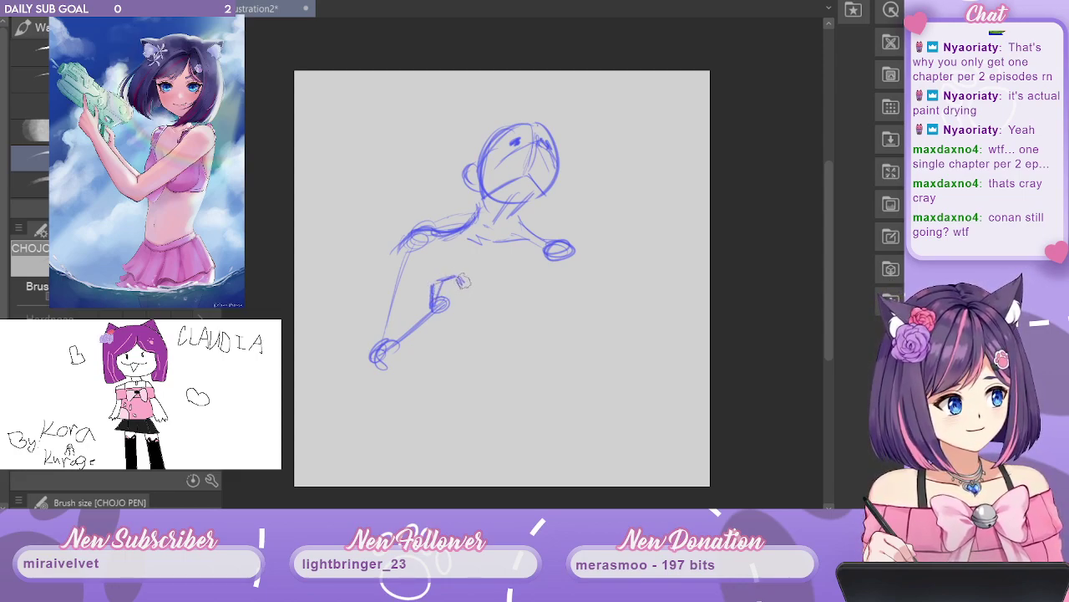
mouse_move(464, 289)
left_mouse_down()
mouse_move(449, 314)
mouse_move(432, 312)
left_mouse_up()
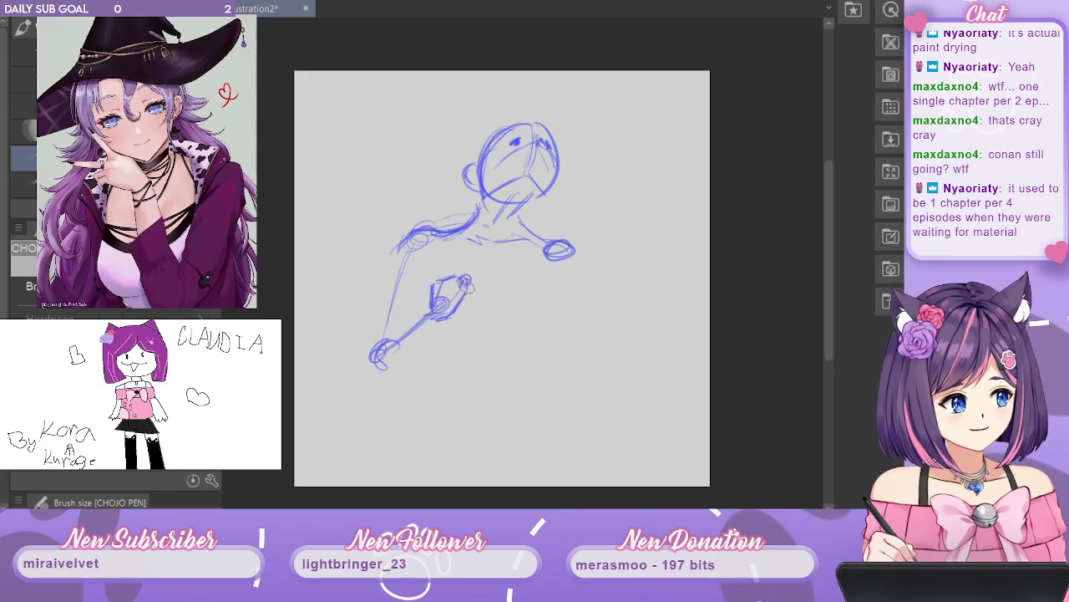
left_click_drag(468, 241, 458, 277)
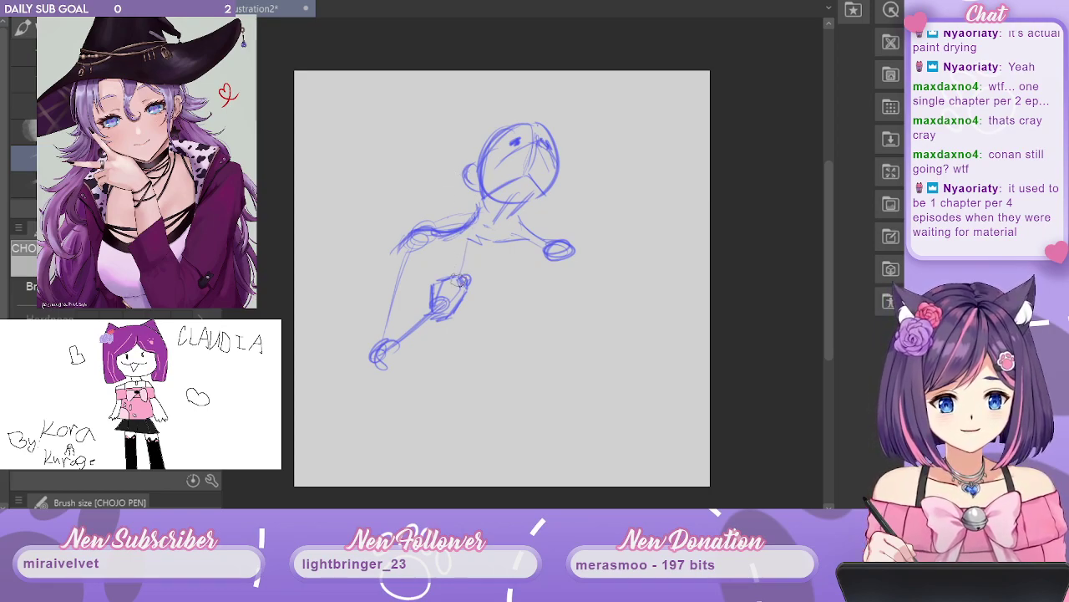
left_click_drag(470, 209, 464, 280)
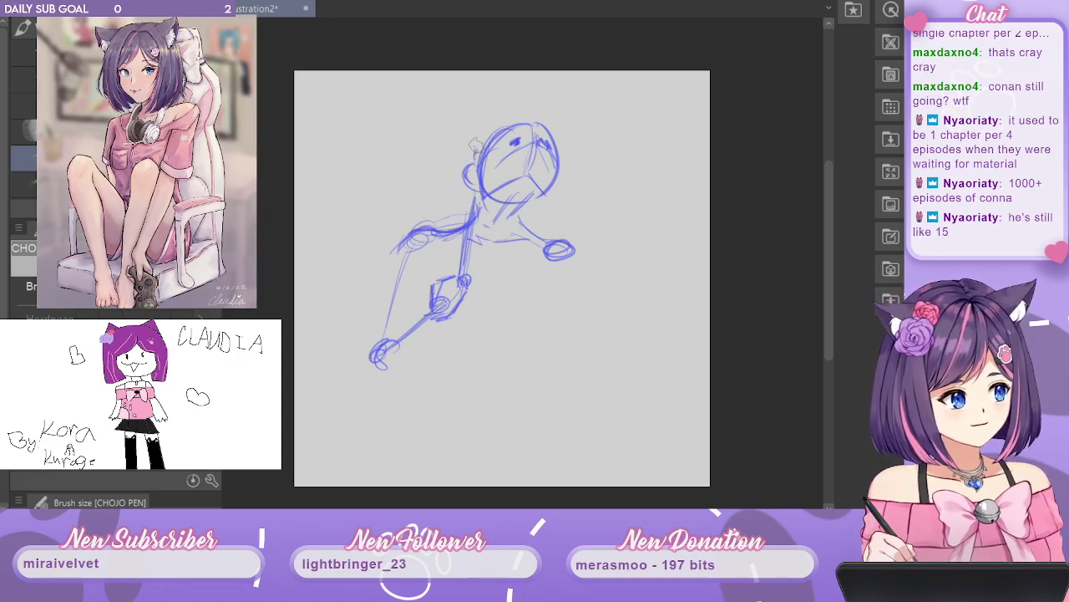
Draw a guide line upward from the ear, a long centre line down the torso, and short finger strokes above the palm.
left_click_drag(465, 141, 441, 73)
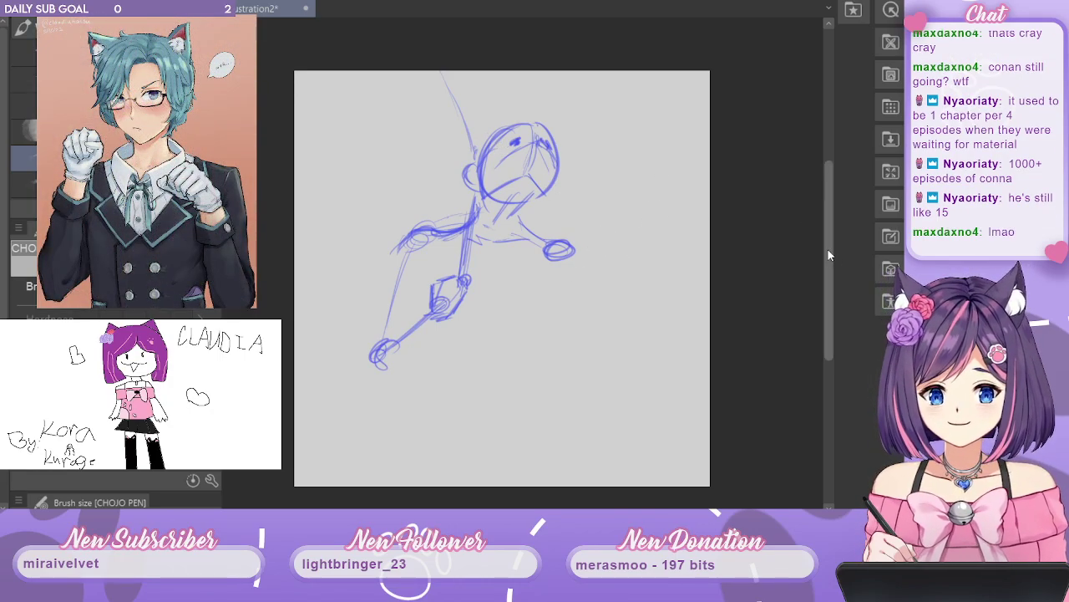
left_click_drag(827, 248, 829, 284)
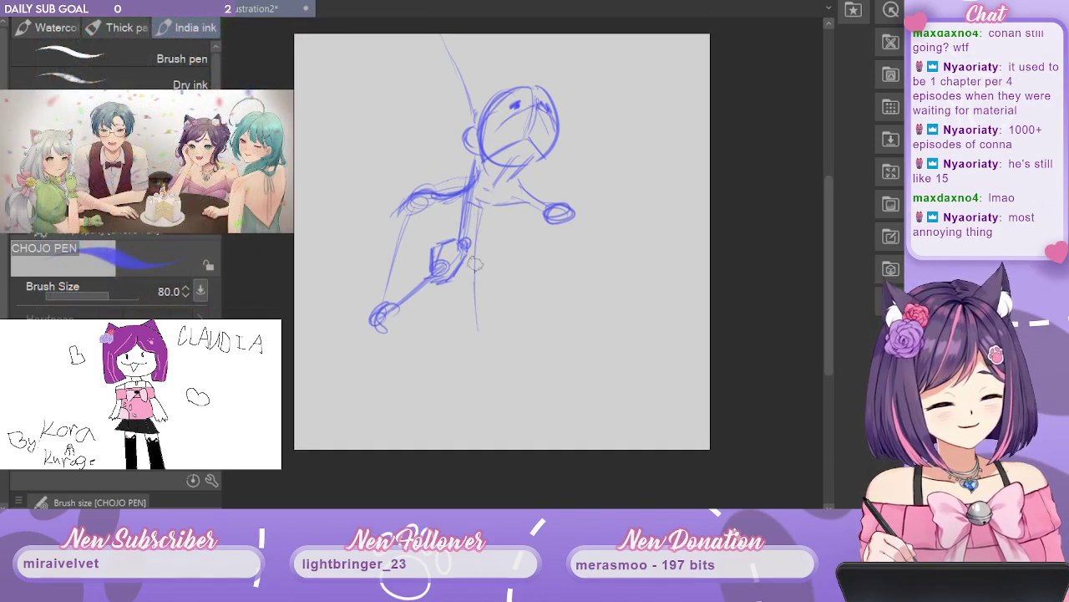
left_click_drag(474, 252, 472, 343)
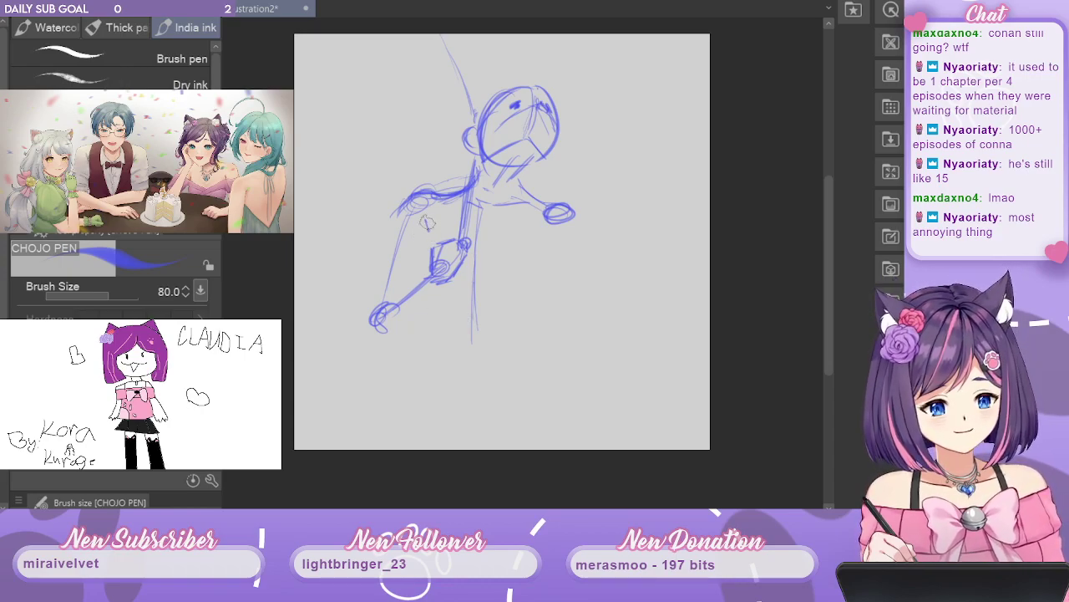
left_click_drag(426, 222, 430, 243)
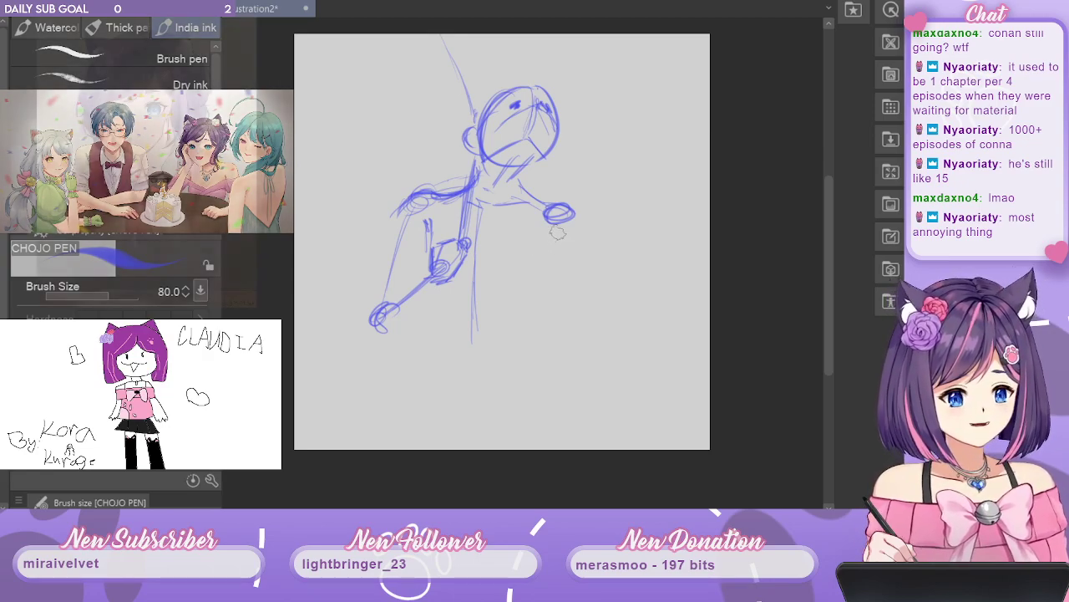
Block in the lowered upper arm as a long tapered cylinder from the oval shoulder joint to a small elbow joint.
mouse_move(575, 216)
left_mouse_down()
mouse_move(576, 274)
mouse_move(557, 283)
left_mouse_up()
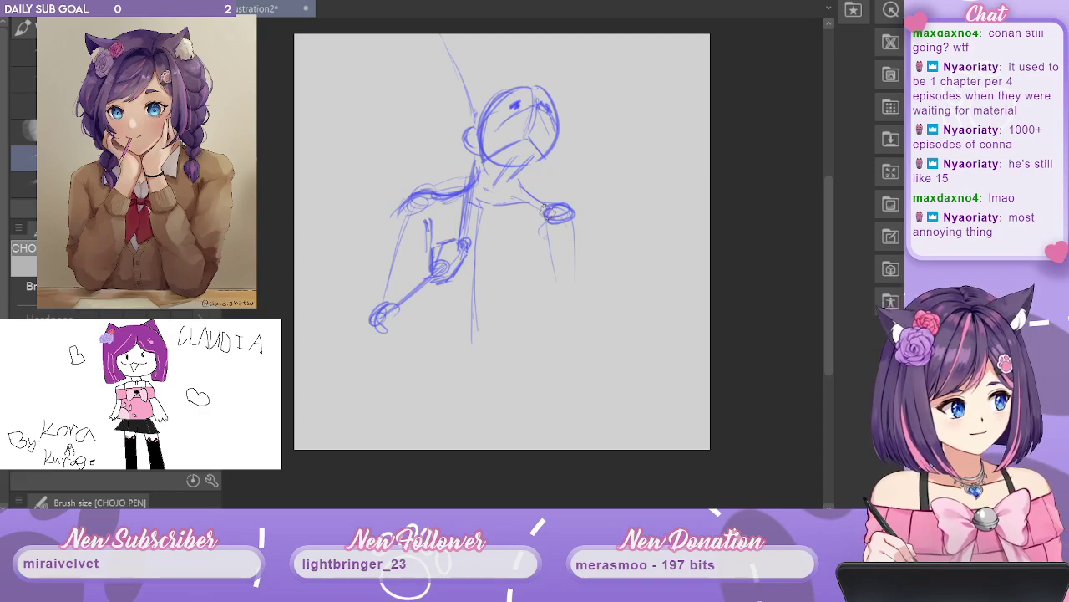
left_click_drag(552, 222, 541, 329)
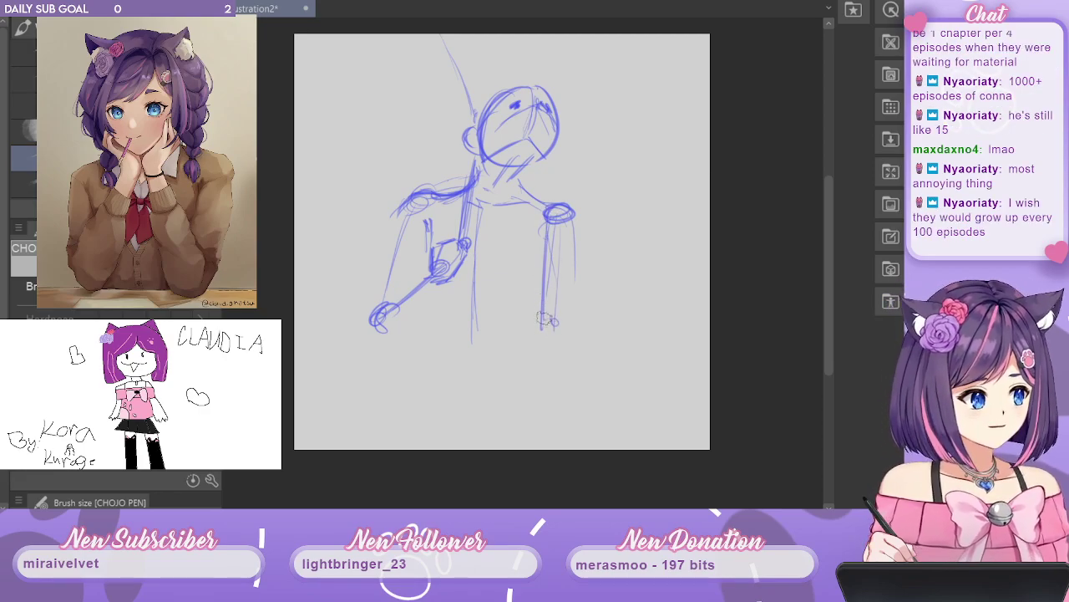
mouse_move(573, 221)
left_mouse_down()
mouse_move(555, 329)
mouse_move(543, 269)
left_mouse_up()
left_click_drag(543, 213, 543, 324)
Extend the lowered arm with a tapering forearm that slants inward from the elbow toward the canvas's lower edge.
mouse_move(539, 263)
left_mouse_down()
mouse_move(557, 363)
mouse_move(526, 409)
left_mouse_up()
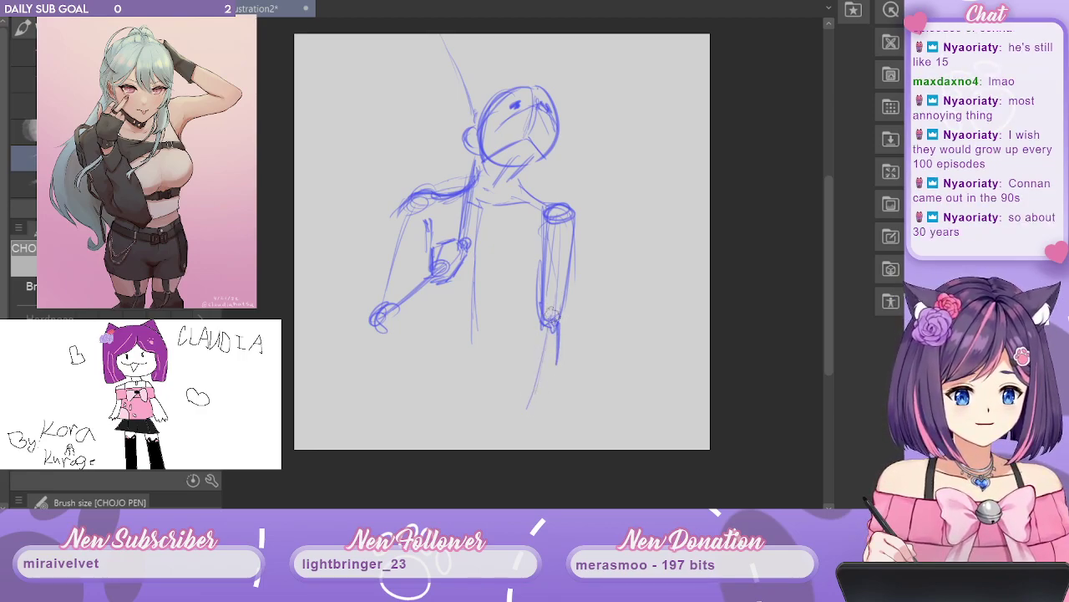
left_click_drag(549, 326, 528, 413)
left_click_drag(539, 328, 518, 438)
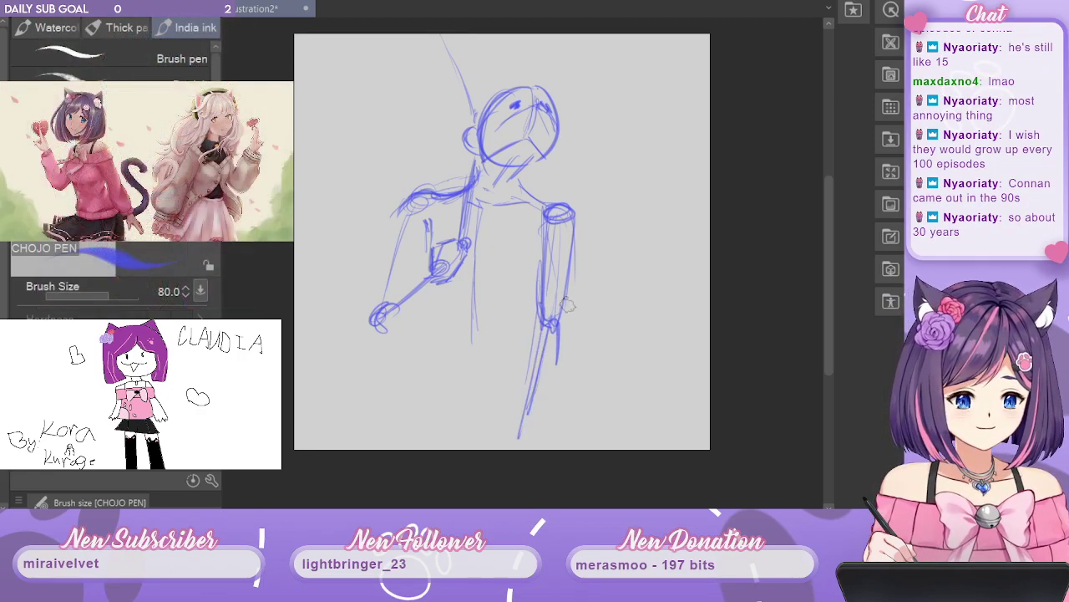
left_click_drag(564, 309, 543, 414)
left_click_drag(560, 334, 539, 431)
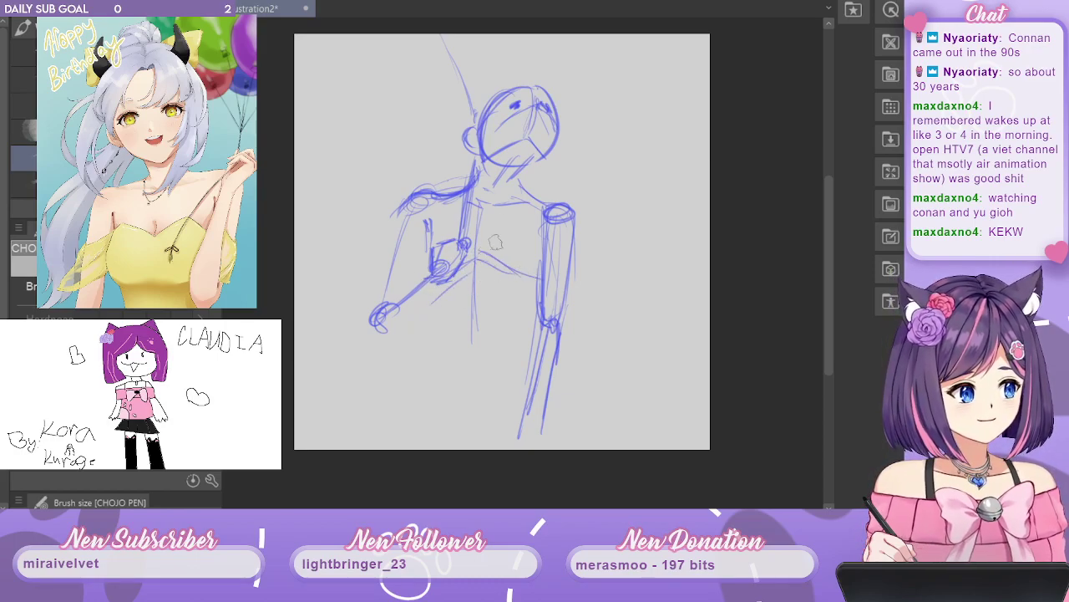
Add angled guide lines for the waist and hips across the torso's centre line.
mouse_move(433, 350)
left_mouse_down()
mouse_move(485, 338)
mouse_move(519, 344)
mouse_move(534, 361)
mouse_move(413, 356)
mouse_move(420, 383)
left_mouse_up()
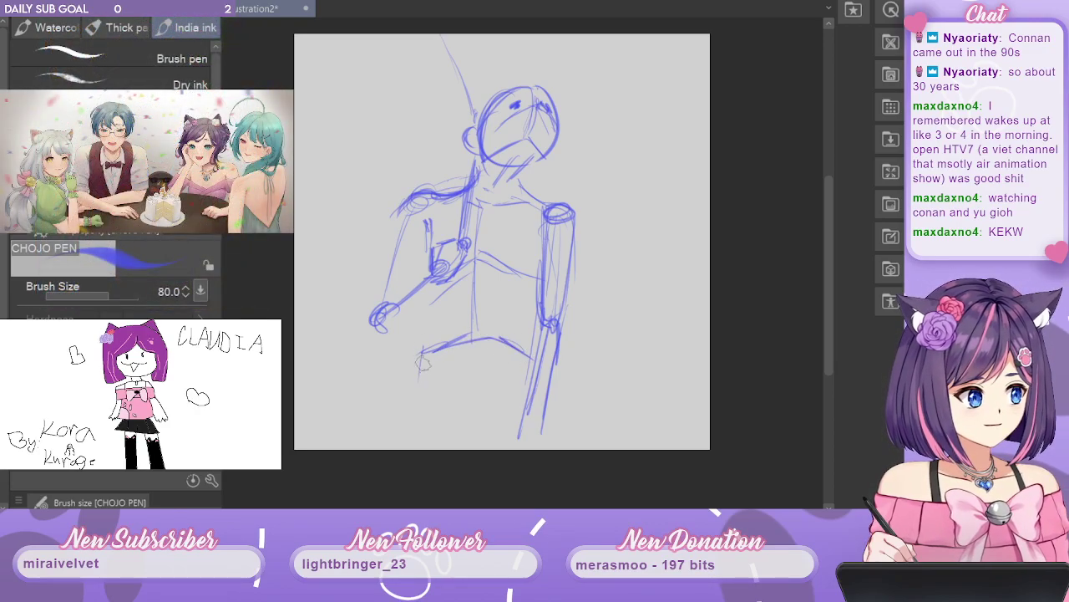
Sketch both thighs with hip joint circles under the pelvis line, and restate the head's right-hand contour.
mouse_move(458, 351)
left_mouse_down()
mouse_move(436, 358)
mouse_move(455, 449)
left_mouse_up()
left_click_drag(443, 353, 441, 444)
mouse_move(520, 350)
left_mouse_down()
mouse_move(530, 368)
mouse_move(499, 424)
left_mouse_up()
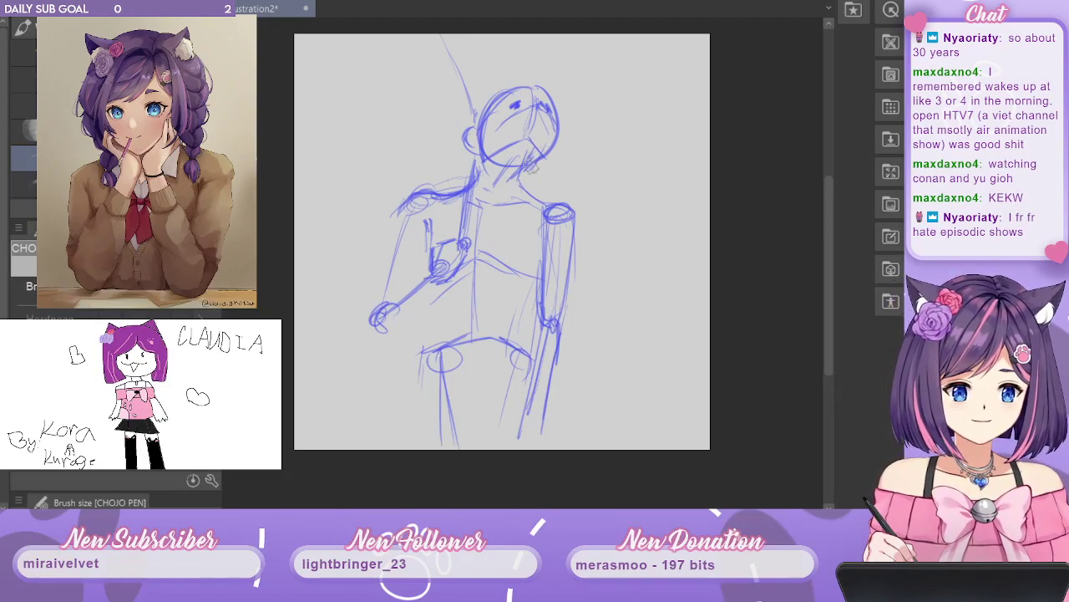
left_click_drag(547, 153, 546, 90)
Lasso the head, transform it slightly toward the left, and clear the selection.
left_click(6, 76)
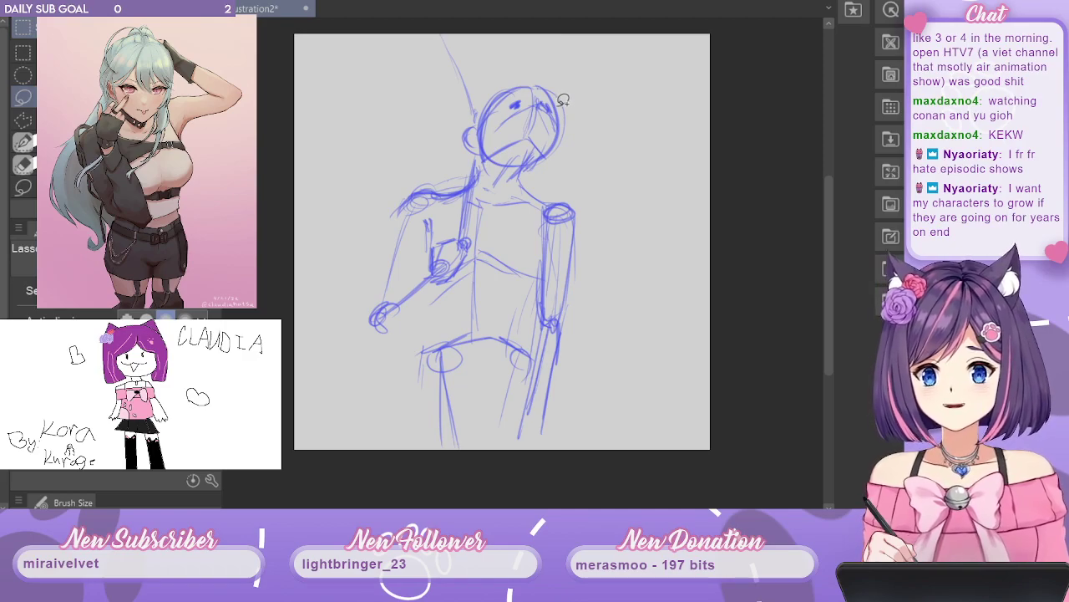
mouse_move(458, 134)
left_mouse_down()
mouse_move(490, 157)
mouse_move(536, 142)
mouse_move(530, 155)
mouse_move(597, 114)
mouse_move(528, 63)
mouse_move(498, 87)
mouse_move(474, 51)
mouse_move(470, 112)
left_mouse_up()
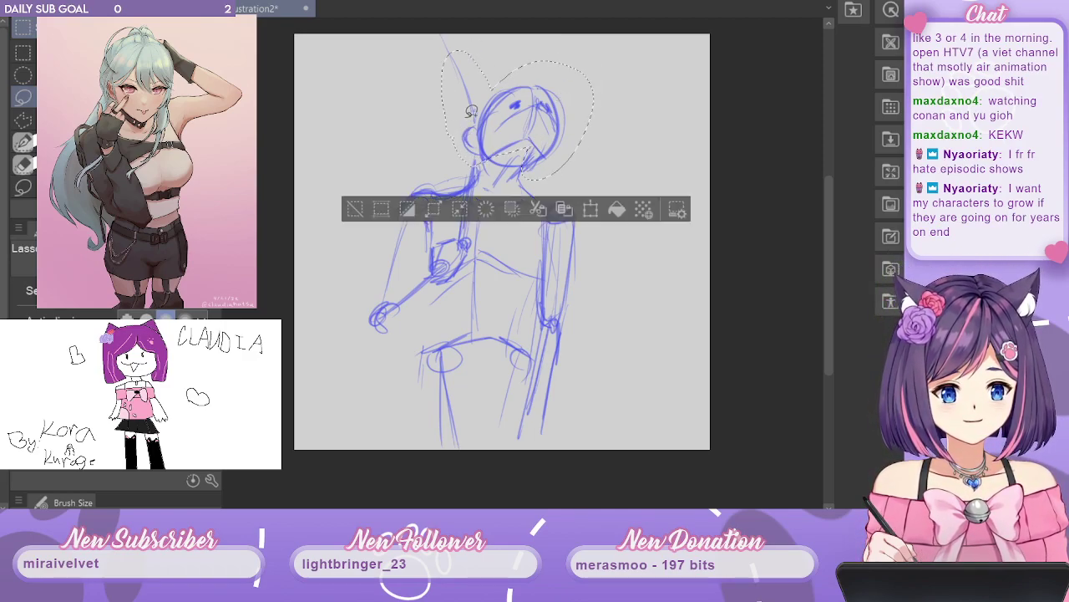
key("ctrl+t")
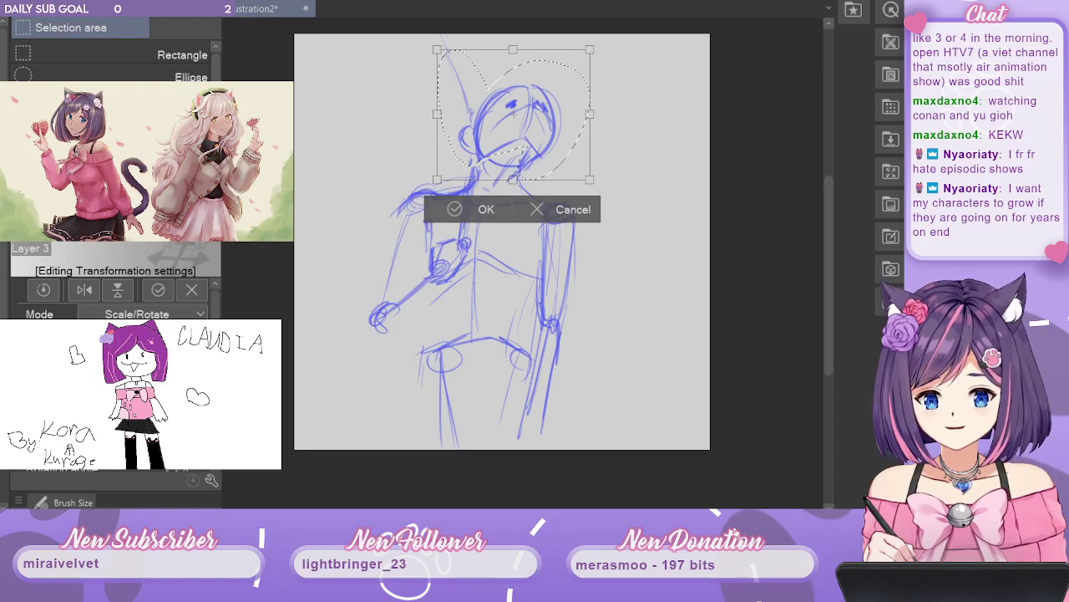
key("Return")
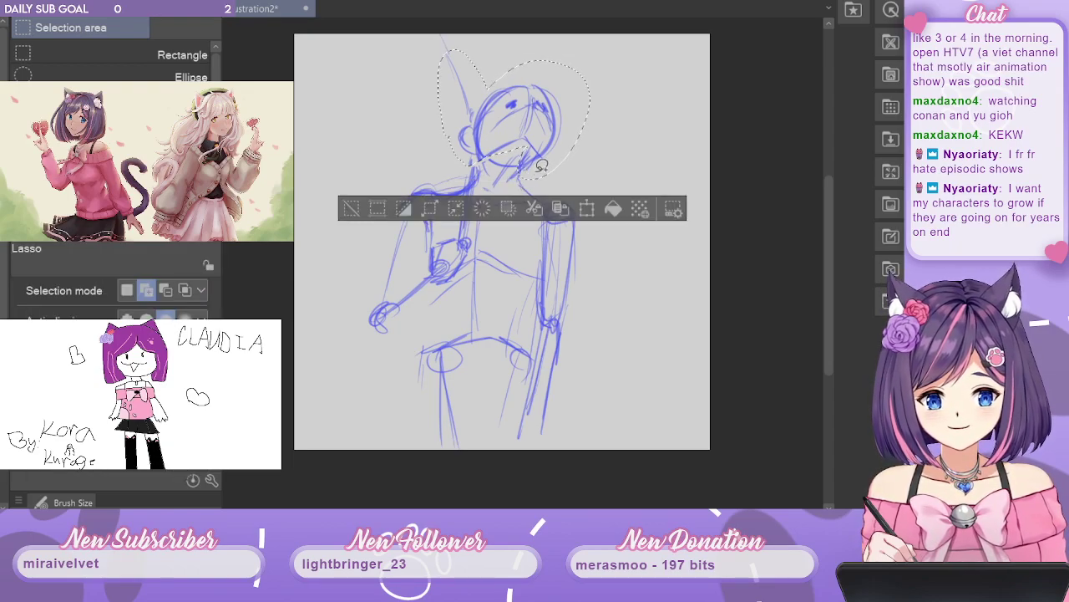
key("ctrl+d")
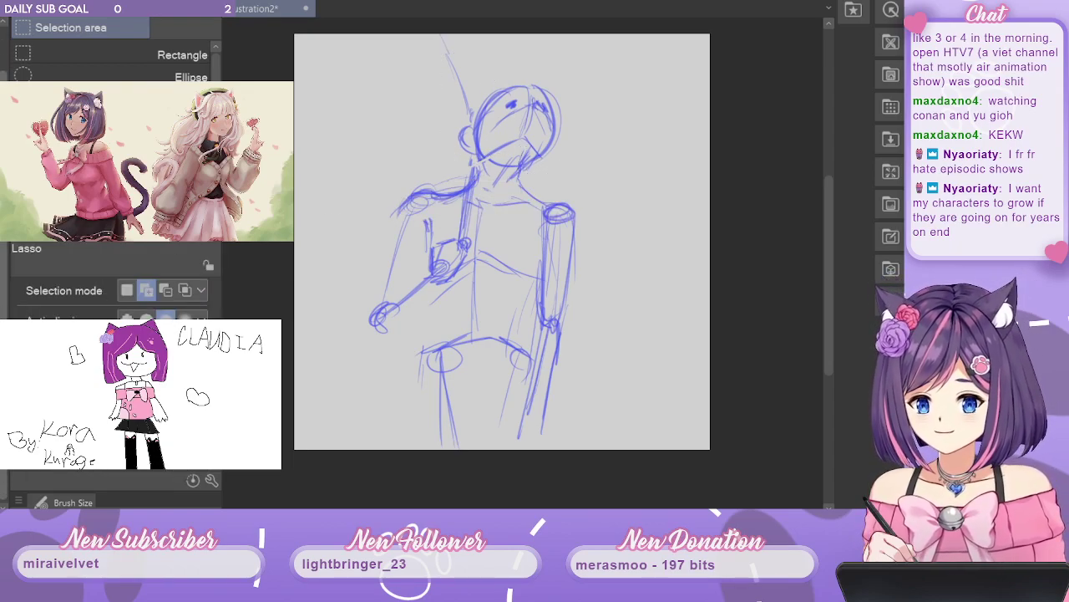
Reshape the head with the Liquify tool, adjusting the brush size and pushing the right side of the face inward.
key("t")
key("j")
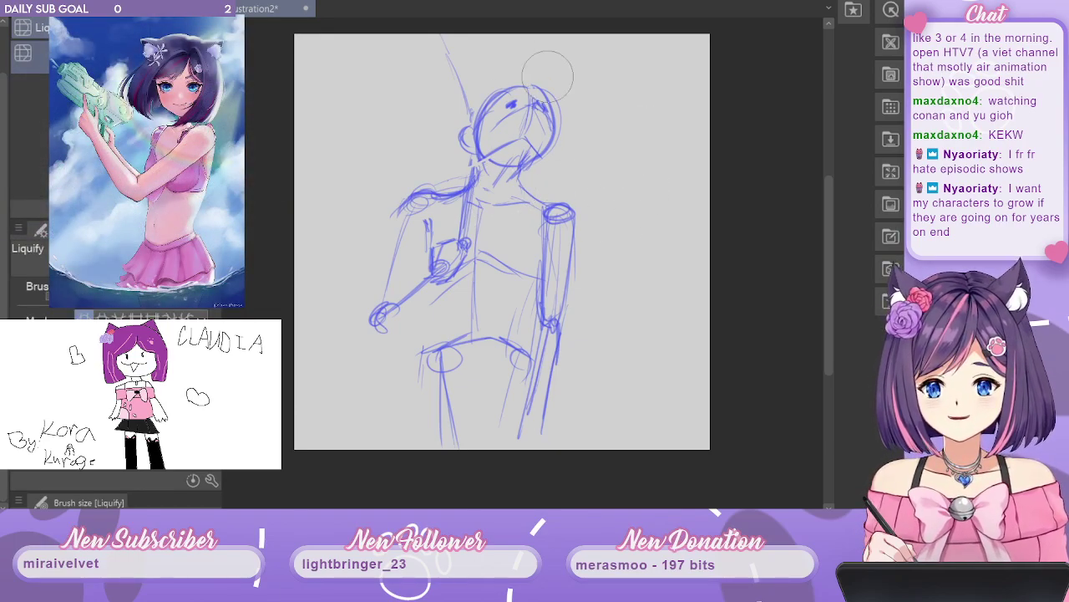
mouse_move(541, 99)
left_mouse_down()
mouse_move(505, 98)
mouse_move(510, 114)
mouse_move(502, 104)
mouse_move(559, 111)
mouse_move(554, 123)
mouse_move(527, 113)
left_mouse_up()
key("bracketright")
key("bracketright")
key("bracketright")
key("bracketright")
key("bracketright")
key("bracketright")
key("bracketleft")
key("bracketleft")
key("bracketleft")
key("bracketleft")
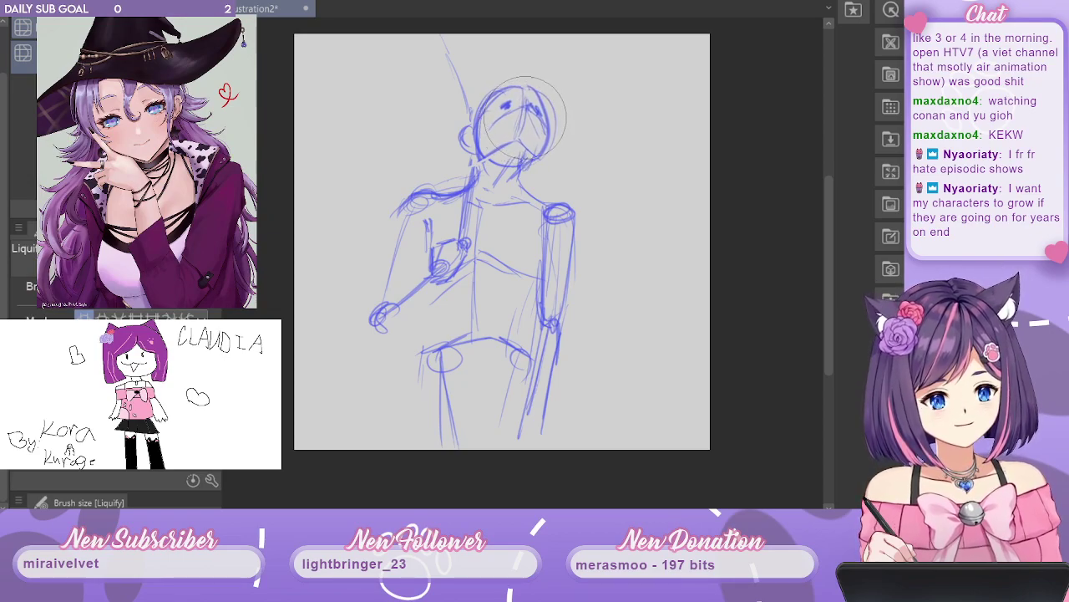
key("bracketleft")
key("bracketleft")
key("bracketleft")
key("bracketleft")
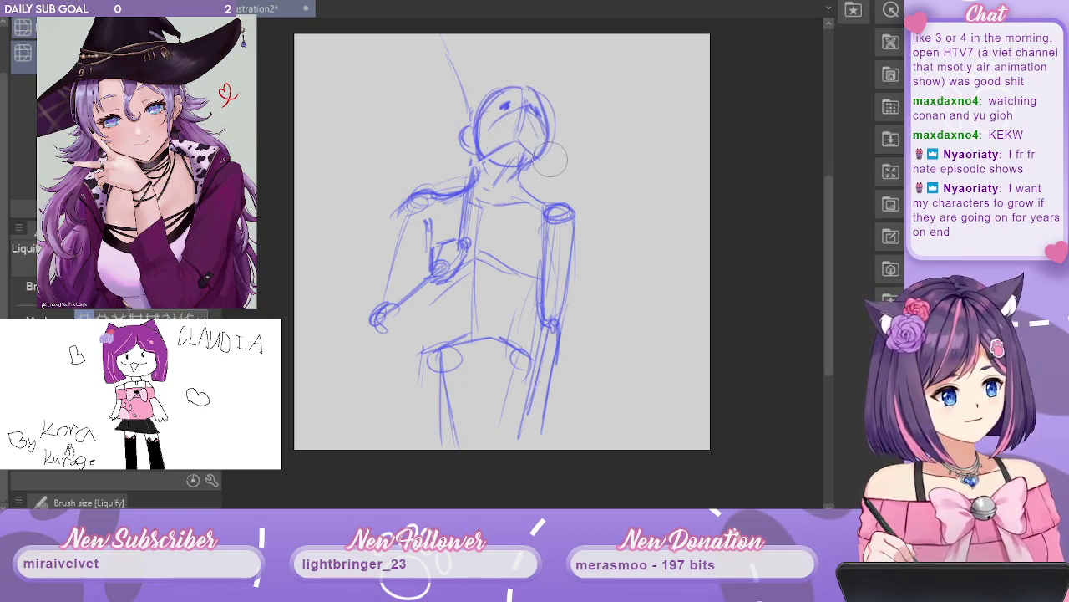
left_click_drag(550, 159, 526, 119)
Redraw the face guidelines, ear and eyes with the CHOJO PEN, and sketch hair strands falling beside the neck.
key("p")
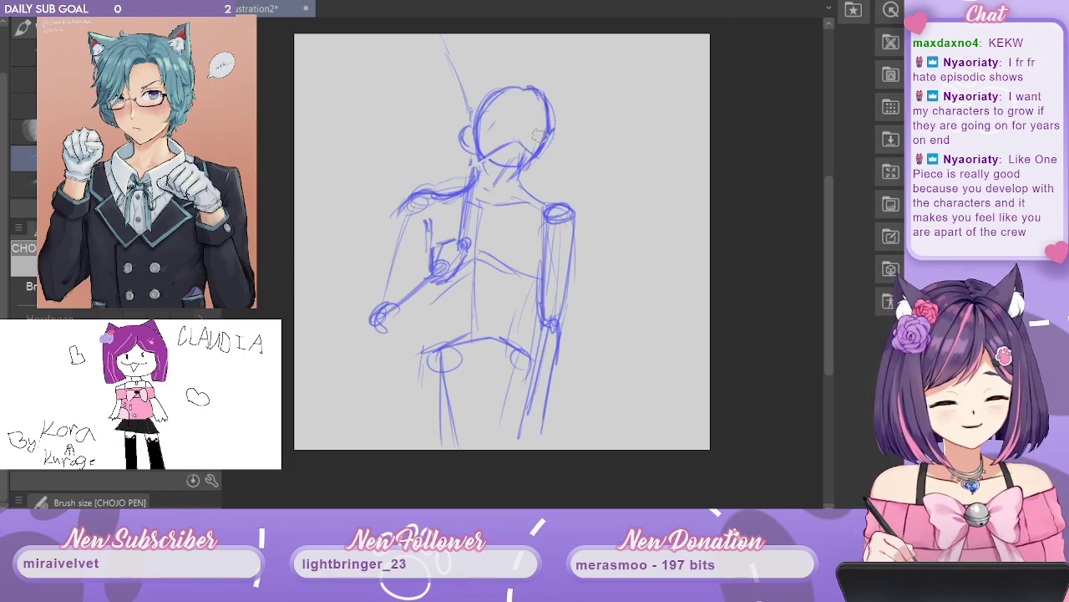
left_click_drag(515, 141, 525, 87)
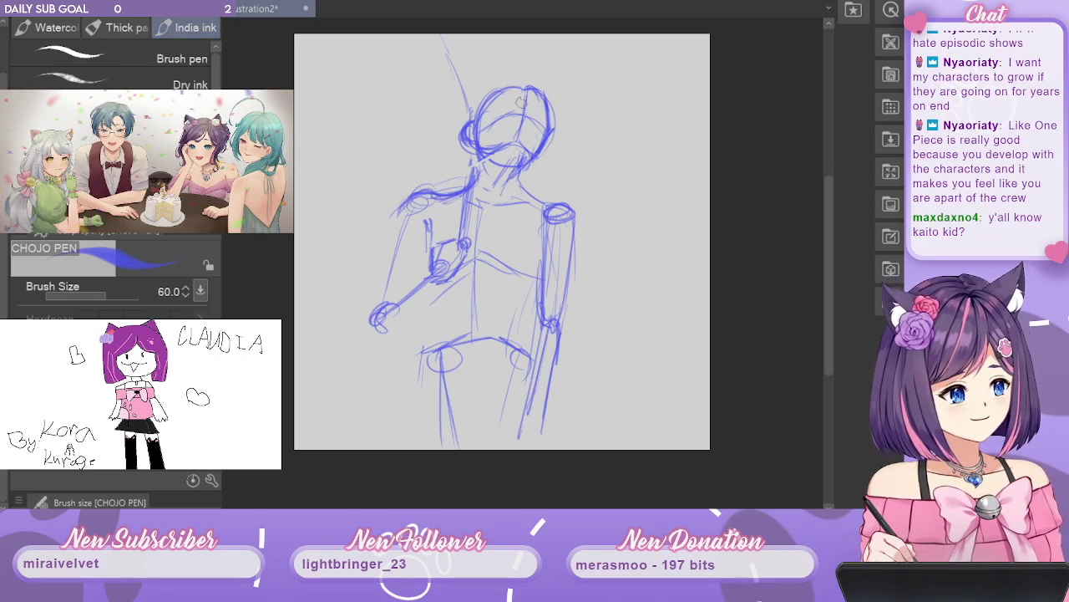
mouse_move(515, 111)
left_mouse_down()
mouse_move(505, 115)
mouse_move(538, 121)
mouse_move(513, 112)
left_mouse_up()
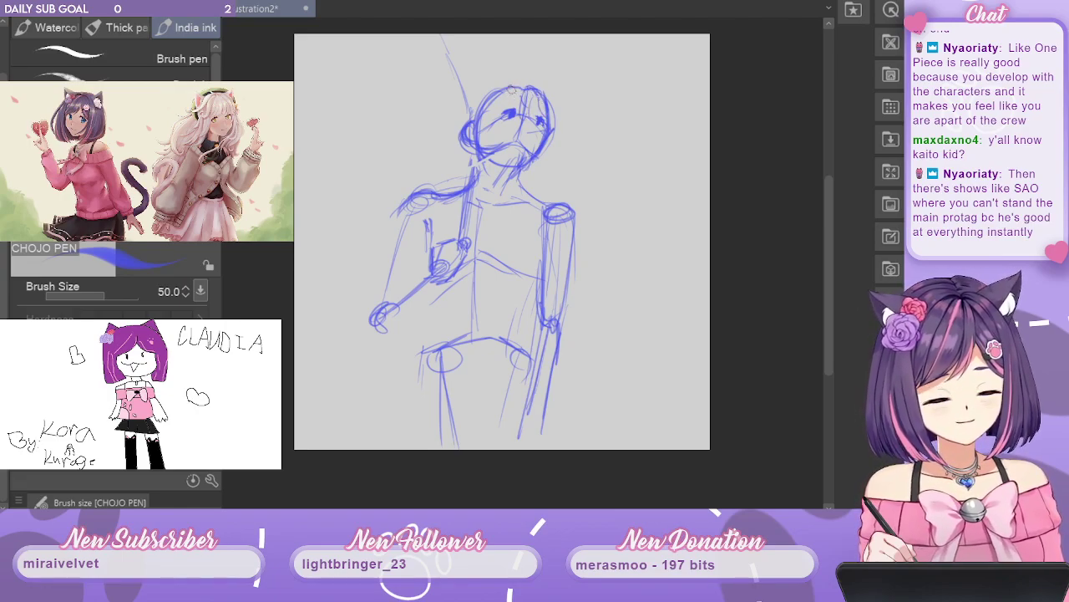
mouse_move(541, 119)
left_mouse_down()
mouse_move(535, 157)
mouse_move(517, 173)
mouse_move(545, 192)
left_mouse_up()
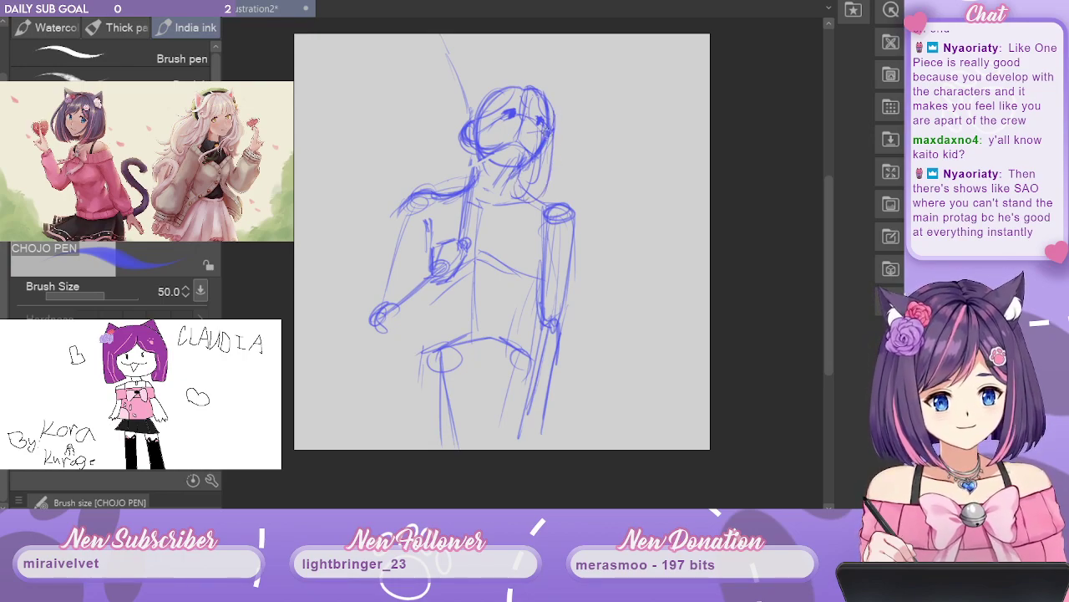
left_click_drag(548, 139, 540, 199)
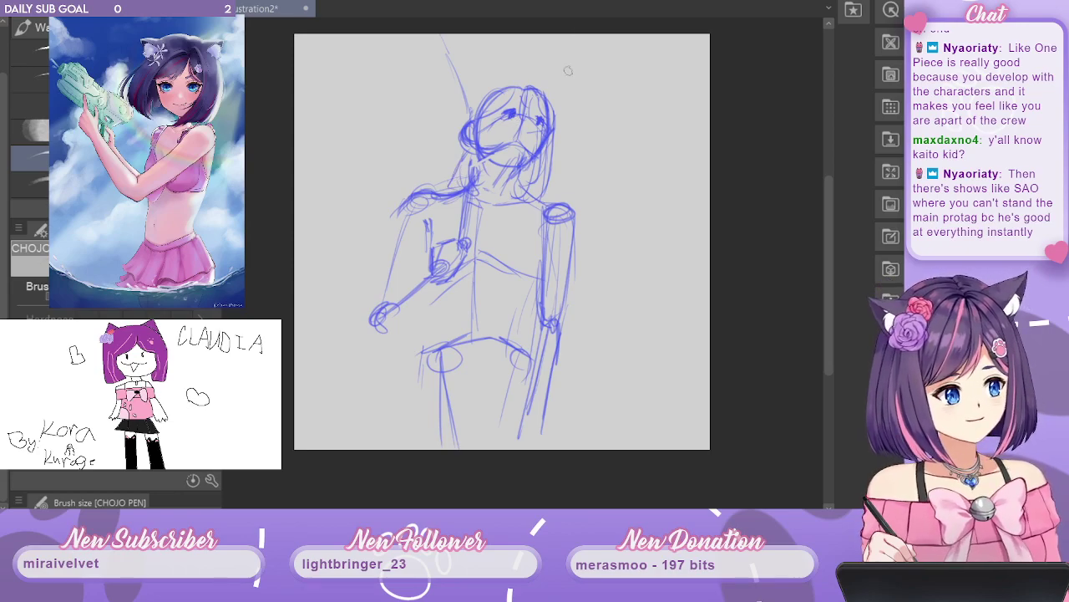
Outline the bent arm from the shoulder around the elbow and along the forearm toward the hand.
left_click_drag(409, 200, 381, 279)
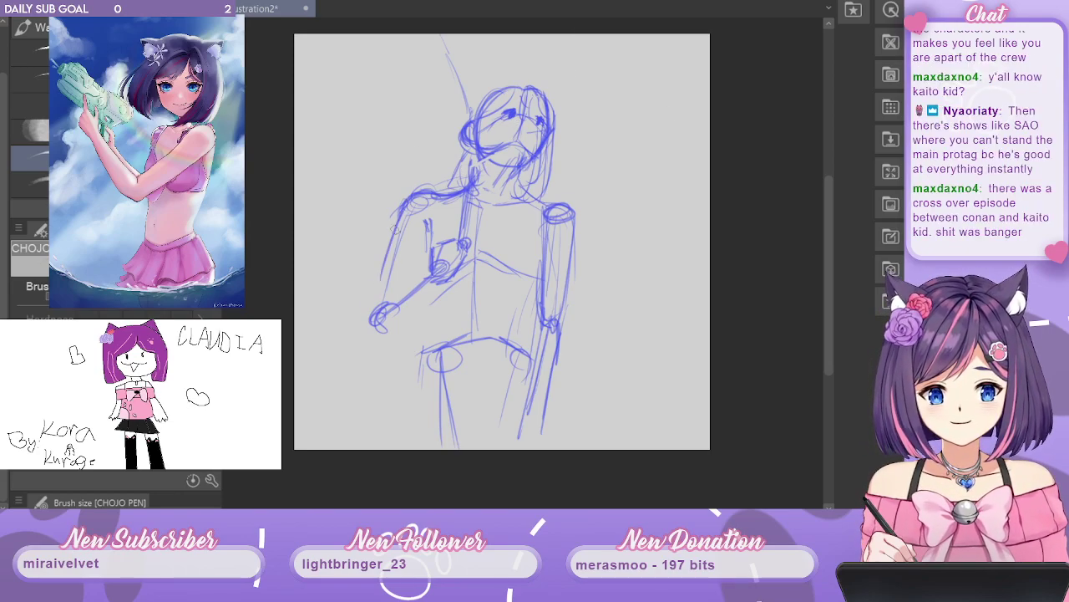
mouse_move(399, 224)
left_mouse_down()
mouse_move(368, 317)
mouse_move(382, 332)
left_mouse_up()
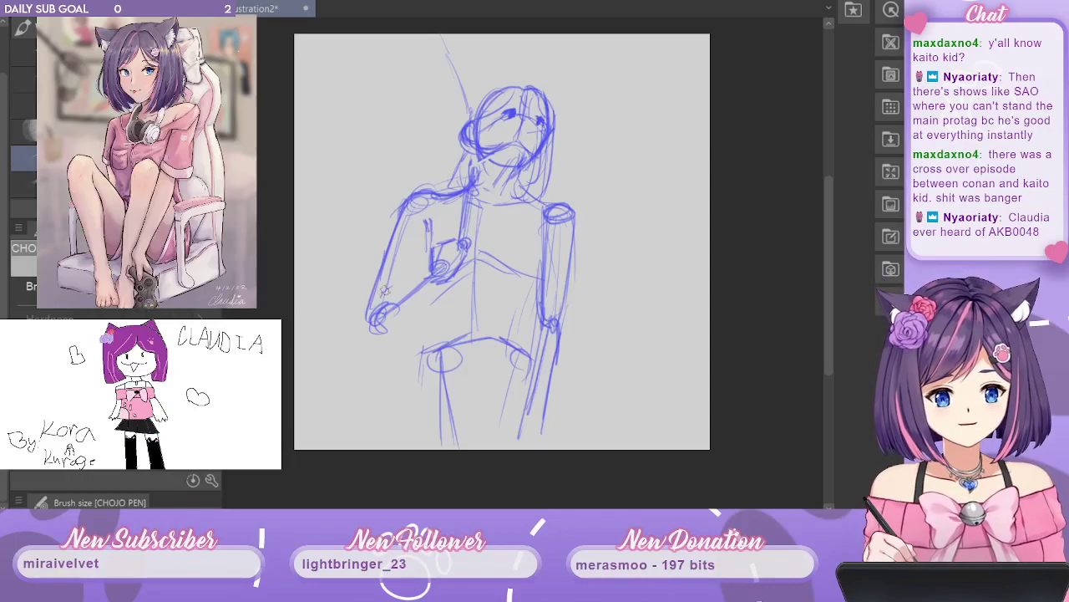
left_click_drag(378, 293, 422, 273)
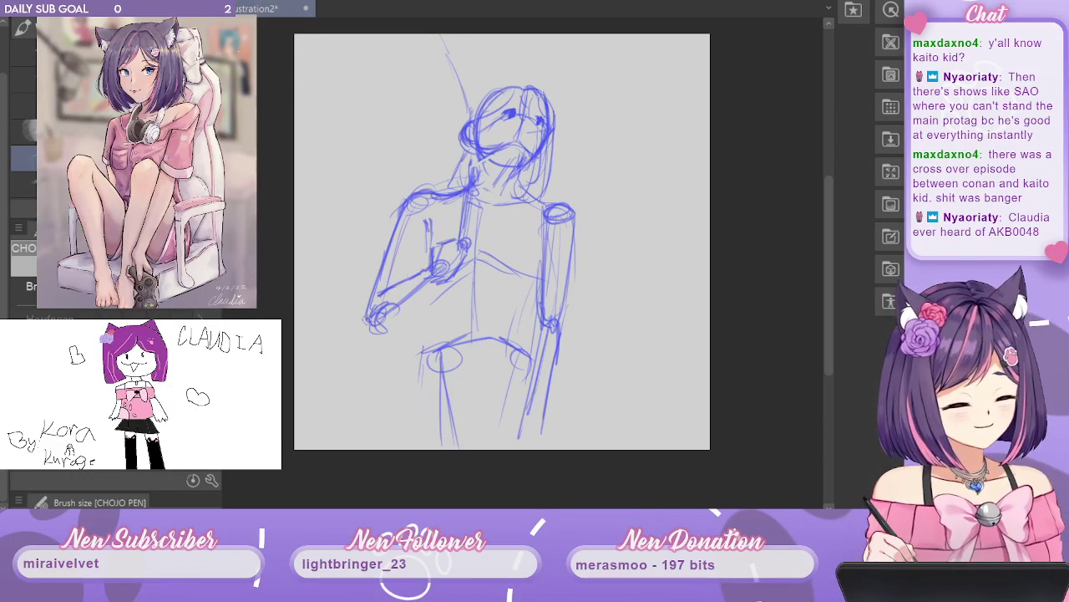
mouse_move(366, 320)
left_mouse_down()
mouse_move(394, 331)
mouse_move(434, 284)
mouse_move(388, 331)
left_mouse_up()
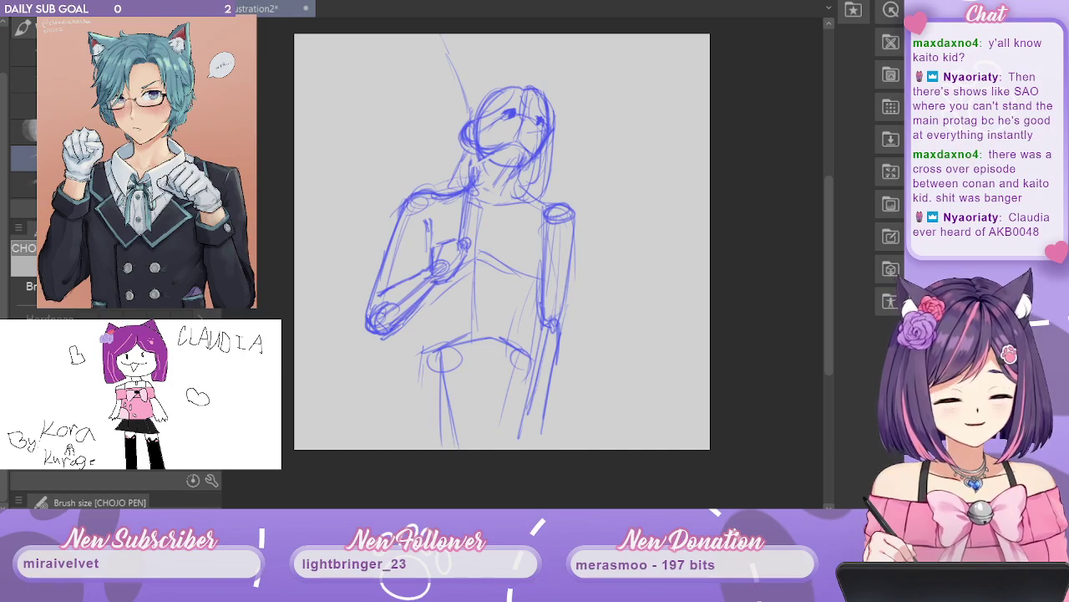
Remove the elbow circle and inner construction lines of the bent arm, and firm up the forearm contour.
key("ctrl+z")
key("ctrl+z")
key("ctrl+z")
key("ctrl+z")
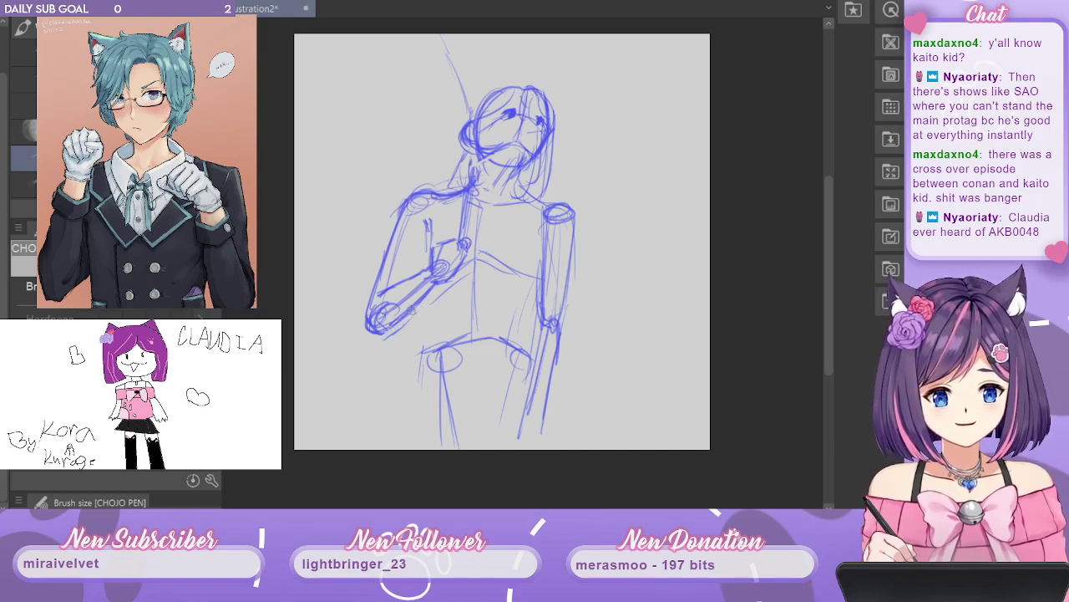
left_click_drag(380, 319, 414, 290)
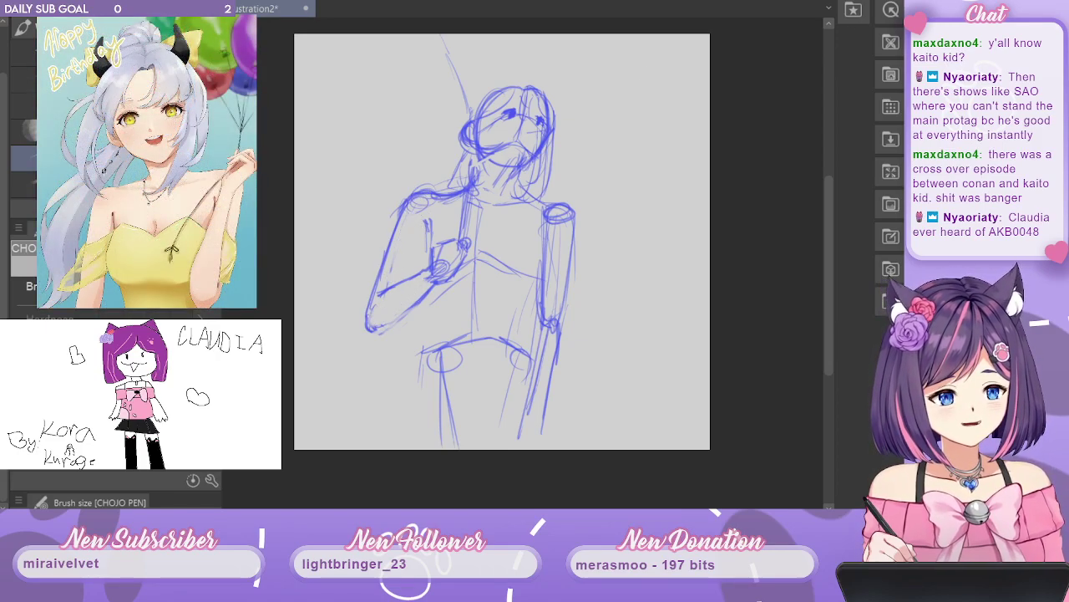
mouse_move(426, 285)
left_mouse_down()
mouse_move(370, 329)
mouse_move(418, 301)
left_mouse_up()
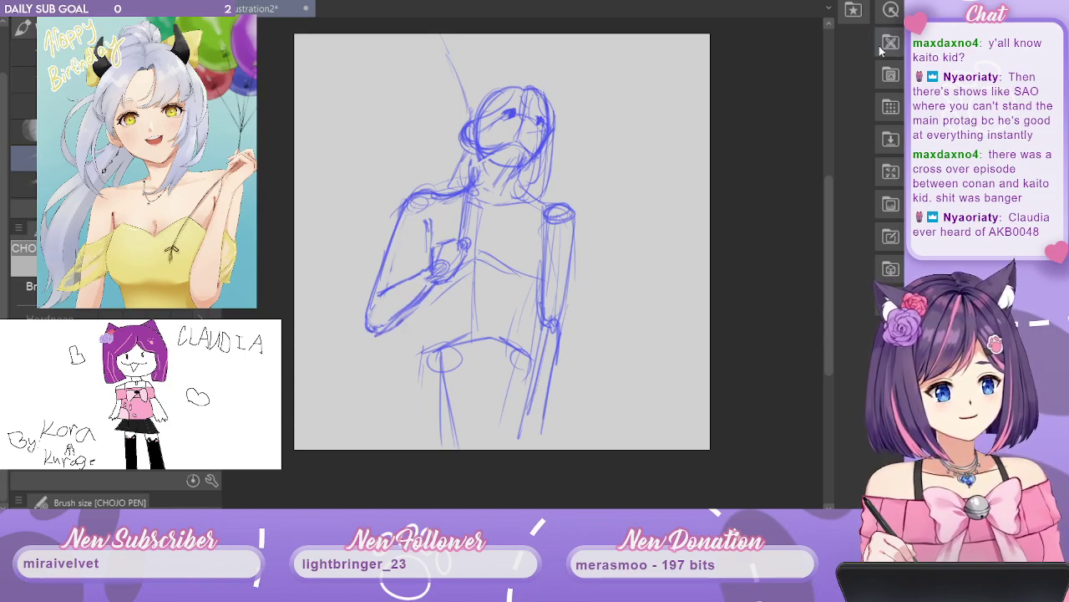
Remove the bent arm's wrist circle, sketch the raised hand's fingers and palm, and add a contour along the torso's right side.
mouse_move(451, 261)
left_mouse_down()
mouse_move(438, 270)
mouse_move(445, 266)
left_mouse_up()
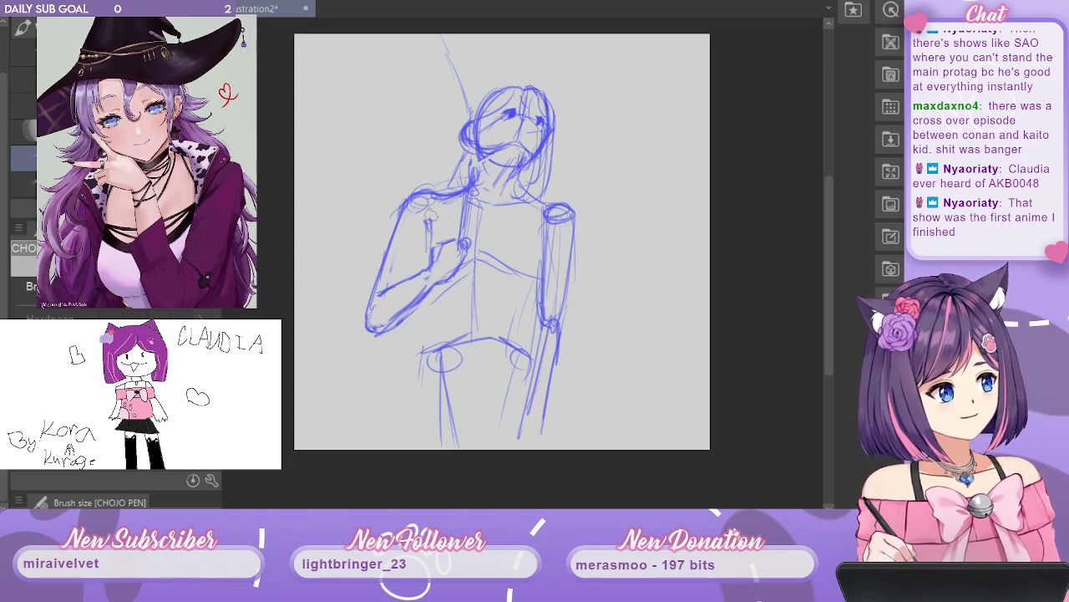
left_click_drag(428, 219, 423, 267)
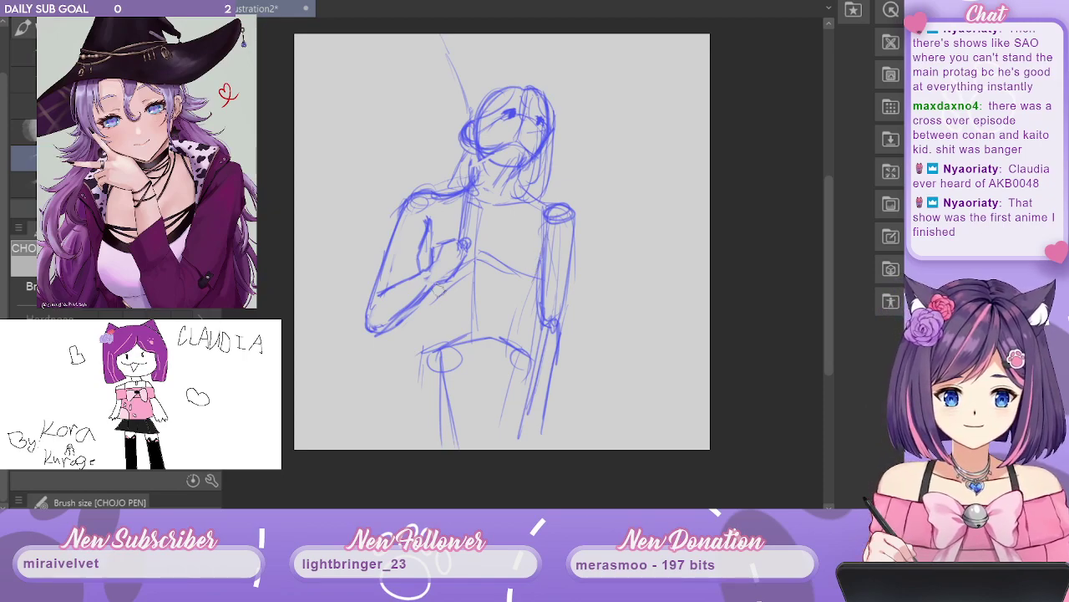
mouse_move(427, 227)
left_mouse_down()
mouse_move(421, 269)
mouse_move(441, 265)
left_mouse_up()
left_click_drag(534, 271, 520, 288)
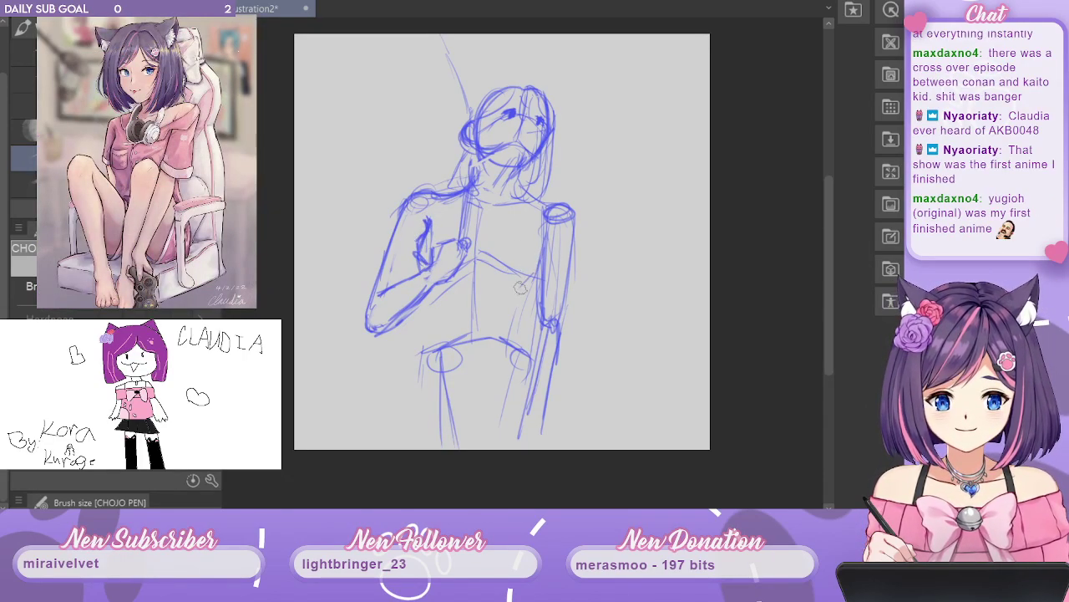
left_click_drag(543, 253, 522, 306)
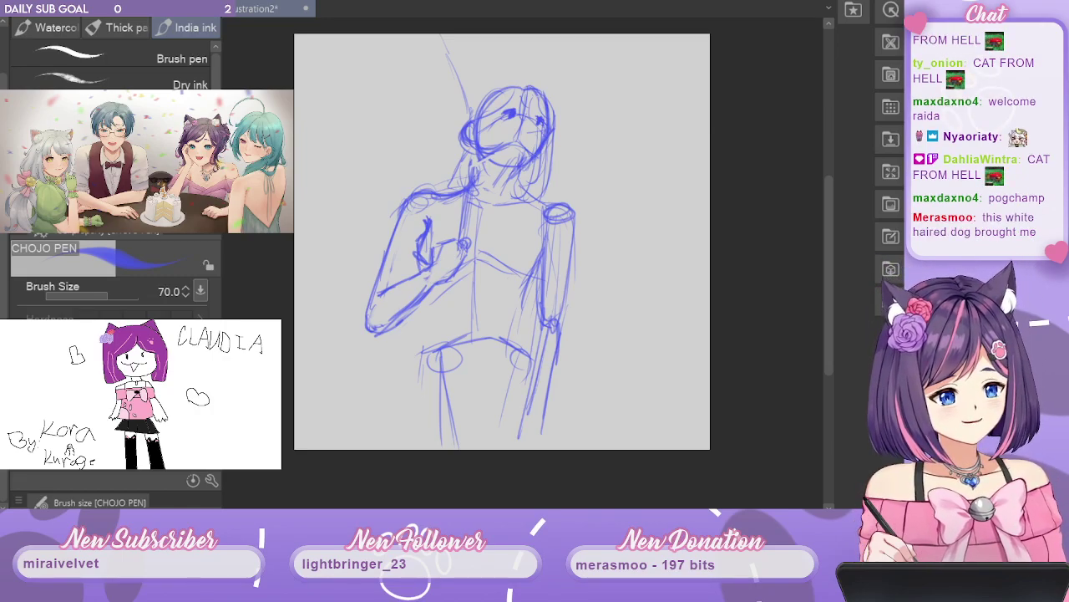
Sketch long hair strokes flowing down both sides of the head, undoing the first left strand.
left_click_drag(826, 225, 826, 223)
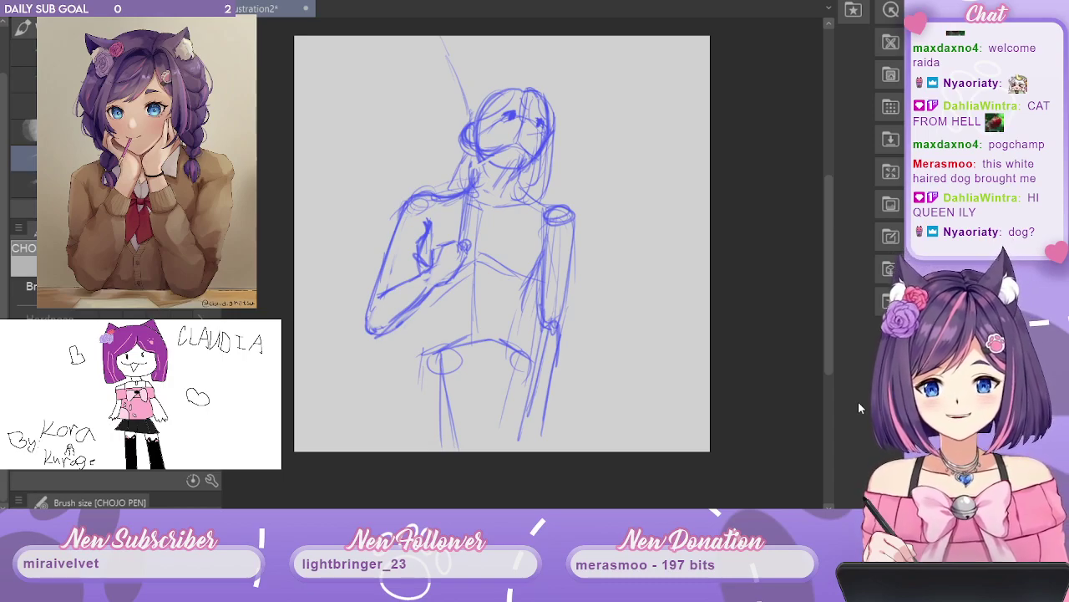
left_click_drag(829, 200, 831, 189)
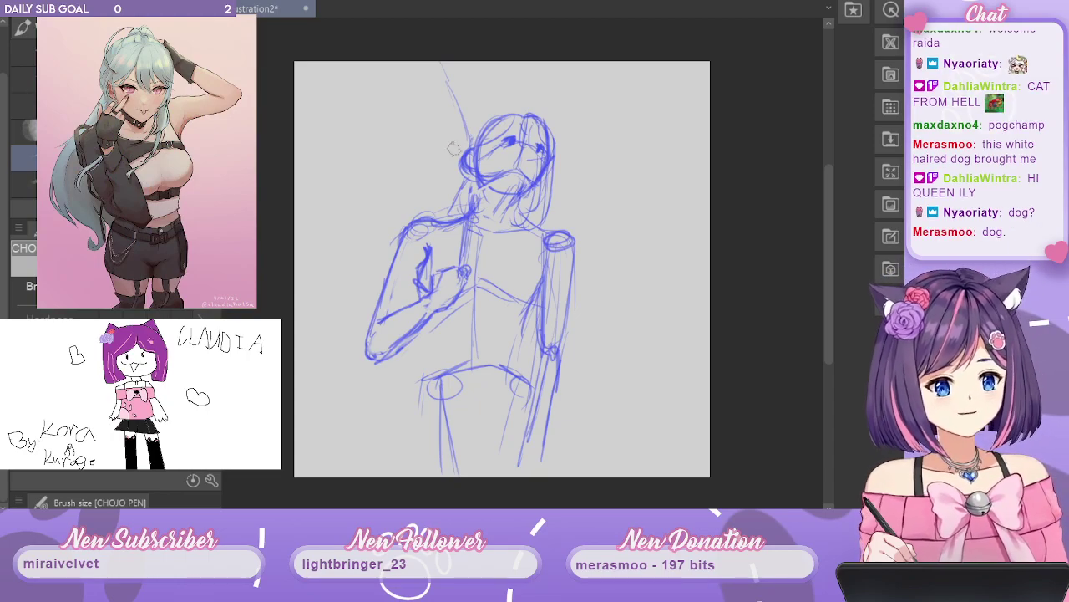
left_click_drag(473, 123, 429, 205)
key("ctrl+z")
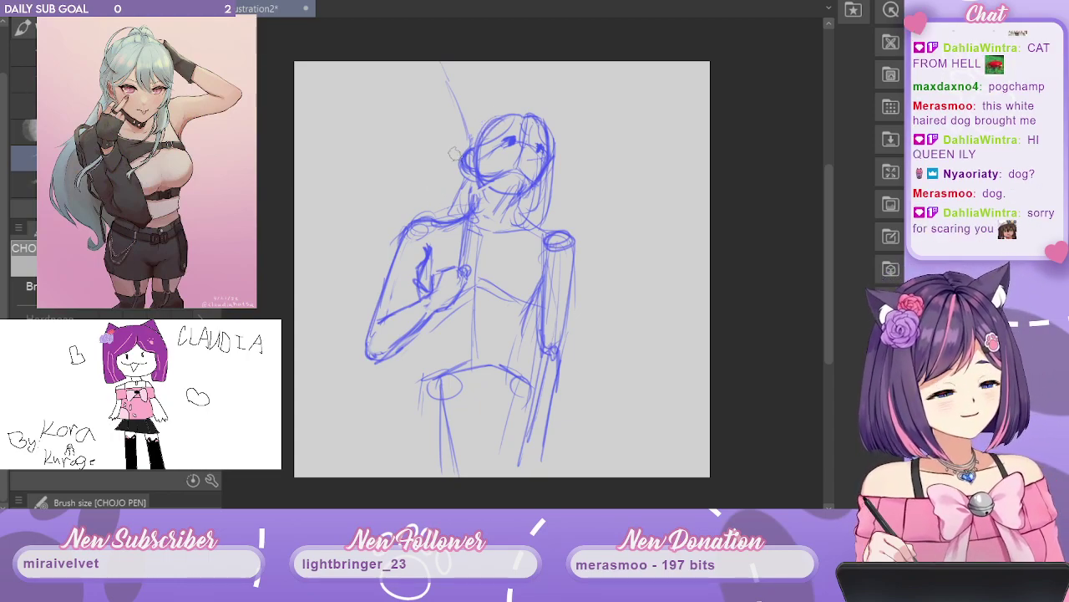
left_click_drag(471, 127, 442, 214)
left_click_drag(561, 135, 511, 296)
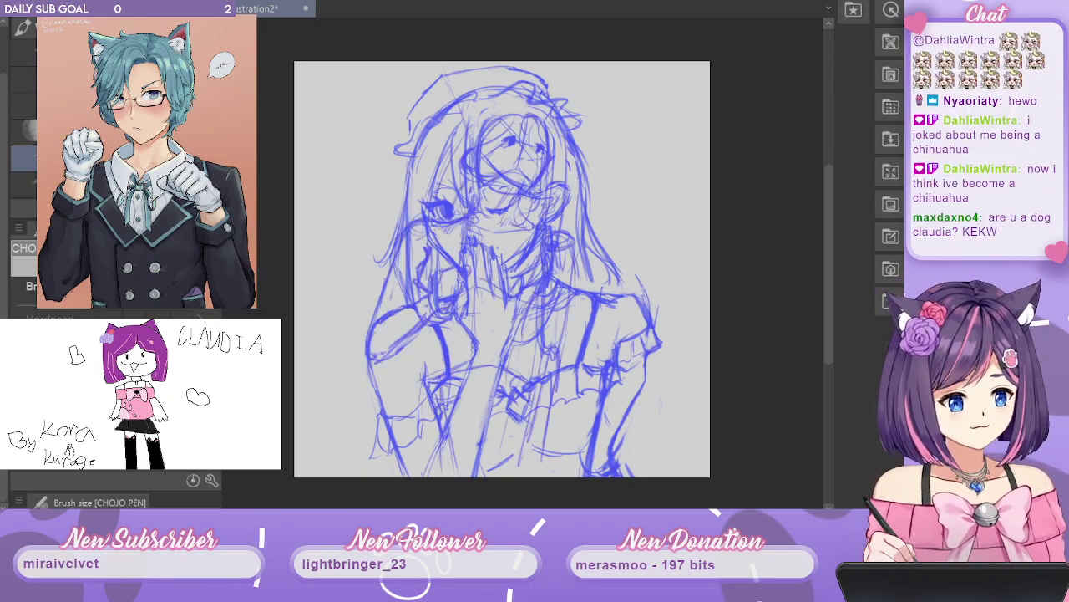
Clear the old sketch and rough out a new head with a jaw, a vertical centre line and a horizontal eye guideline.
key("Delete")
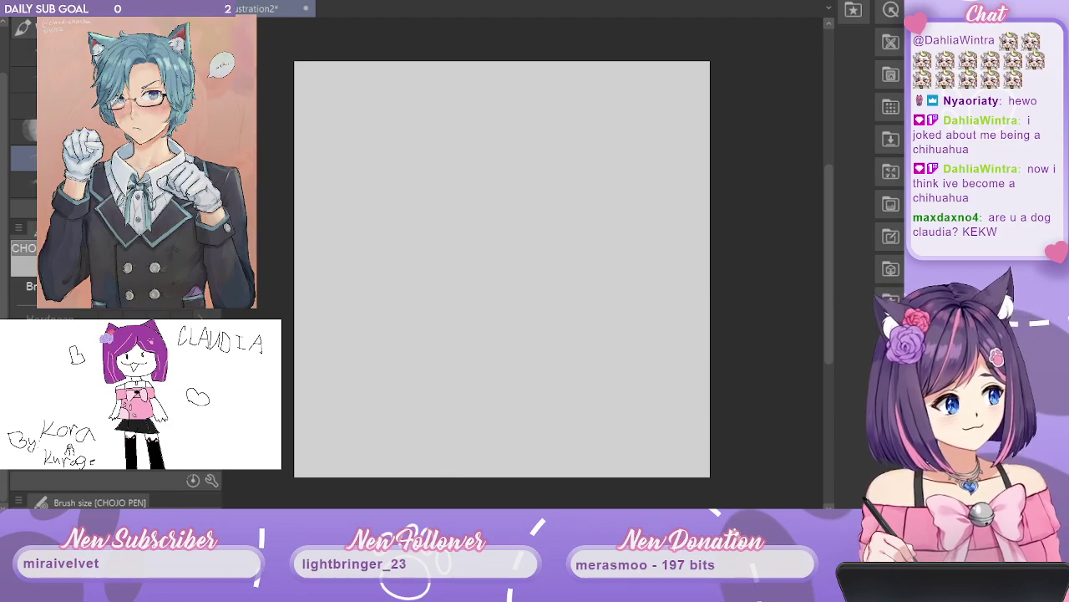
left_click(465, 205)
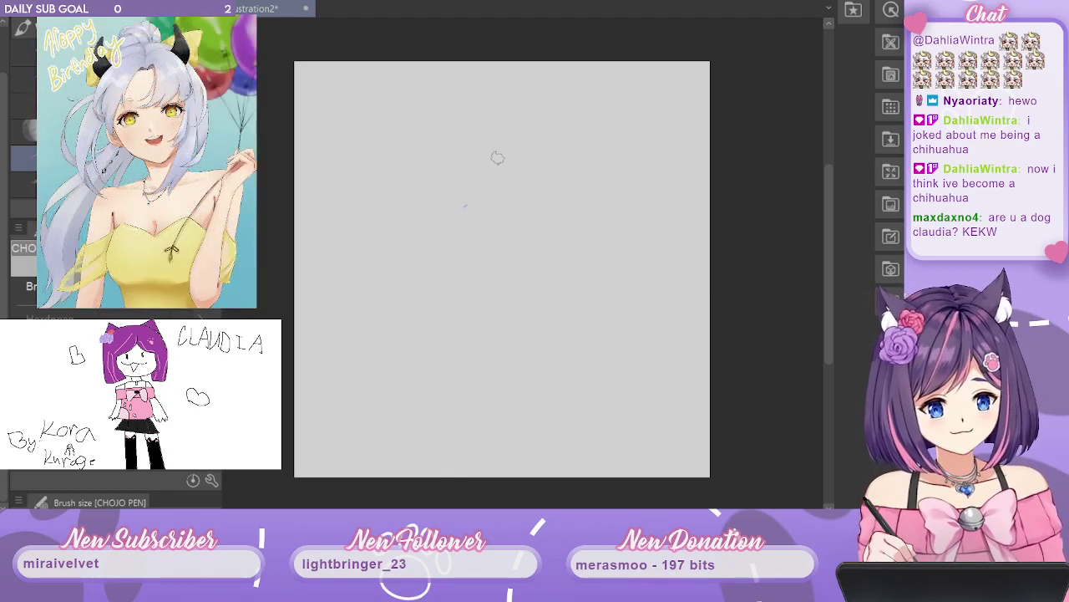
left_click_drag(491, 159, 511, 240)
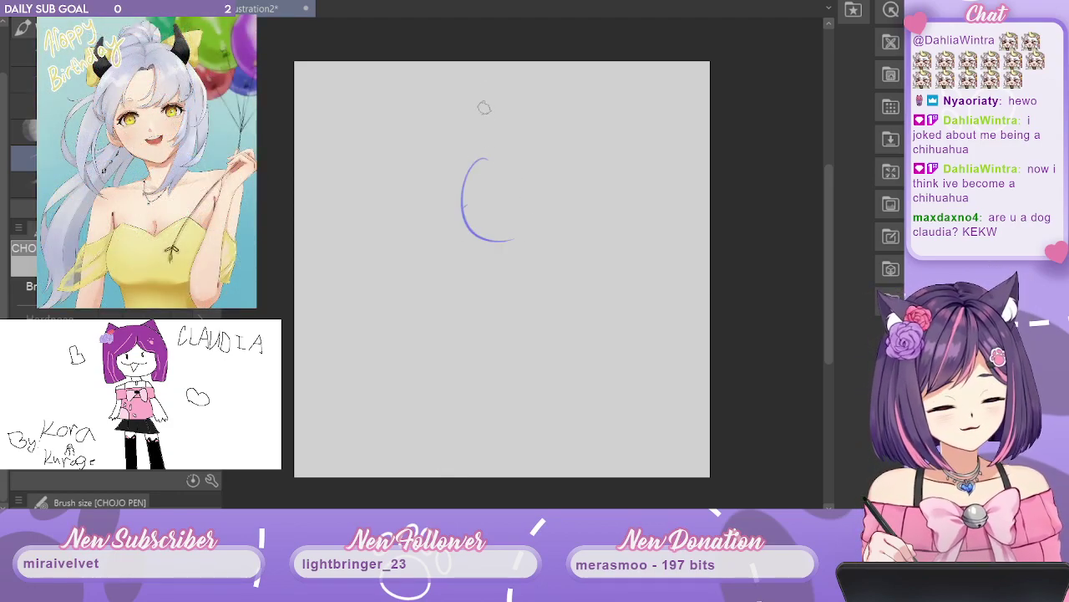
mouse_move(499, 168)
left_mouse_down()
mouse_move(485, 161)
mouse_move(493, 240)
left_mouse_up()
mouse_move(470, 180)
left_mouse_down()
mouse_move(534, 160)
mouse_move(501, 243)
left_mouse_up()
mouse_move(515, 129)
left_mouse_down()
mouse_move(531, 233)
mouse_move(552, 209)
mouse_move(500, 269)
left_mouse_up()
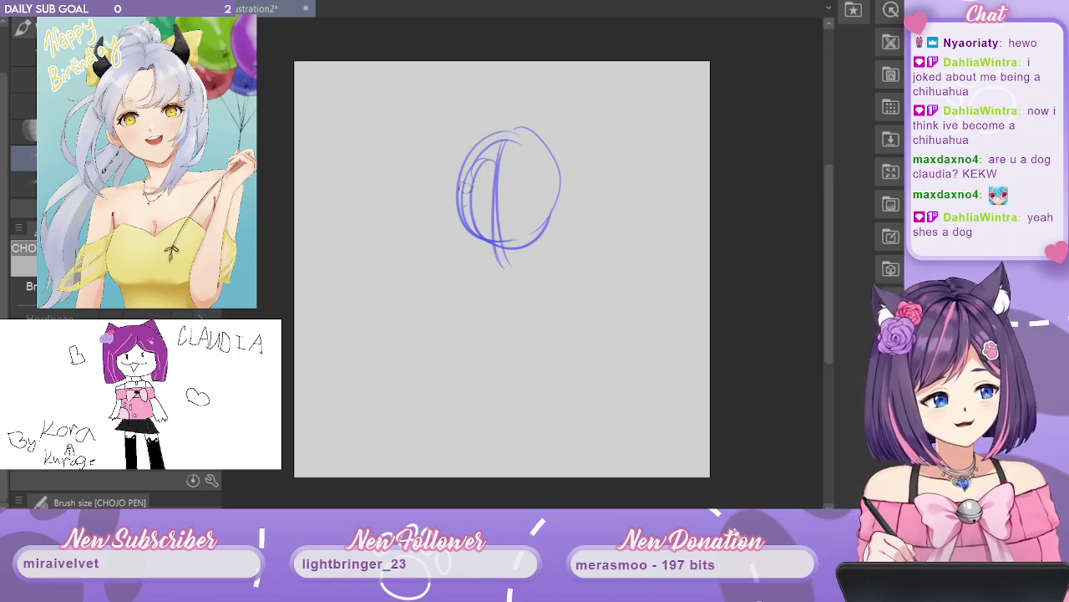
mouse_move(466, 170)
left_mouse_down()
mouse_move(483, 249)
mouse_move(546, 246)
left_mouse_up()
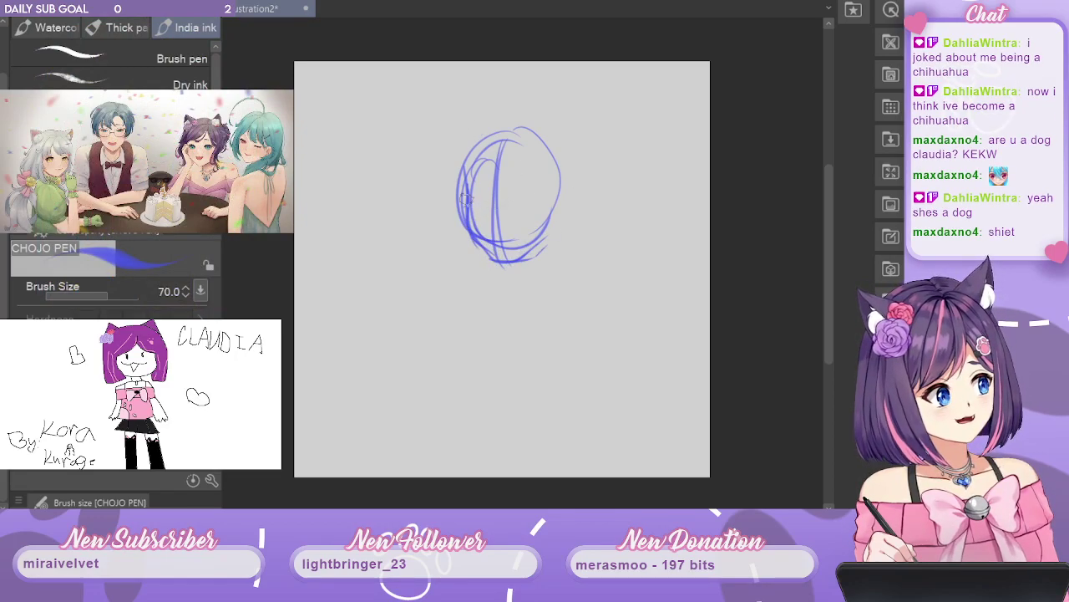
left_click_drag(467, 211, 546, 213)
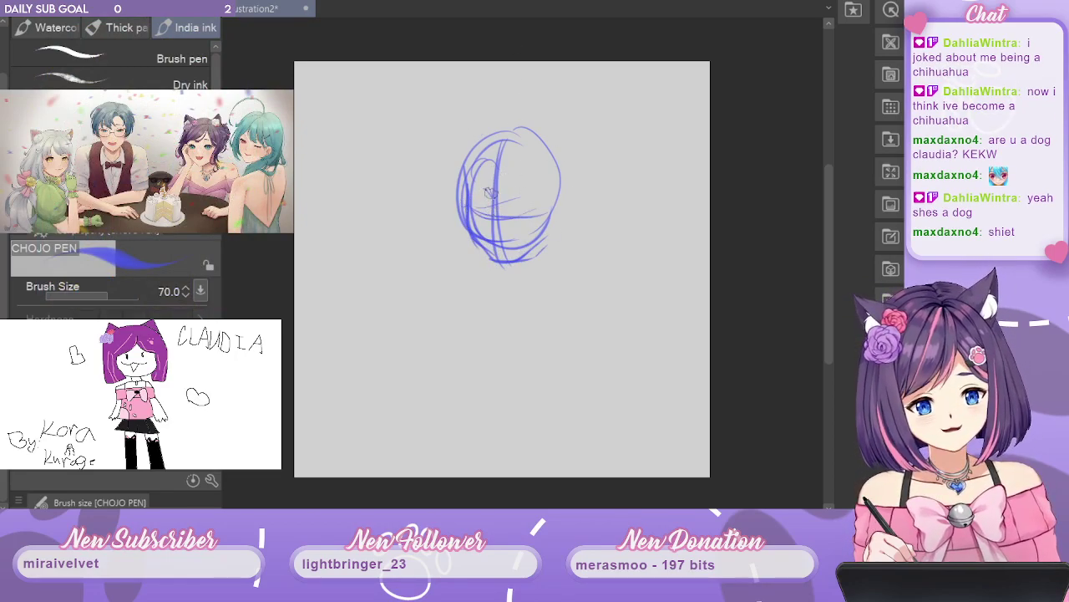
Sketch both eyes and the ear on the head, erase the face guidelines, and redraw the far cheek contour.
mouse_move(478, 203)
left_mouse_down()
mouse_move(515, 191)
mouse_move(515, 205)
mouse_move(529, 204)
mouse_move(526, 214)
mouse_move(530, 201)
mouse_move(515, 201)
mouse_move(540, 209)
left_mouse_up()
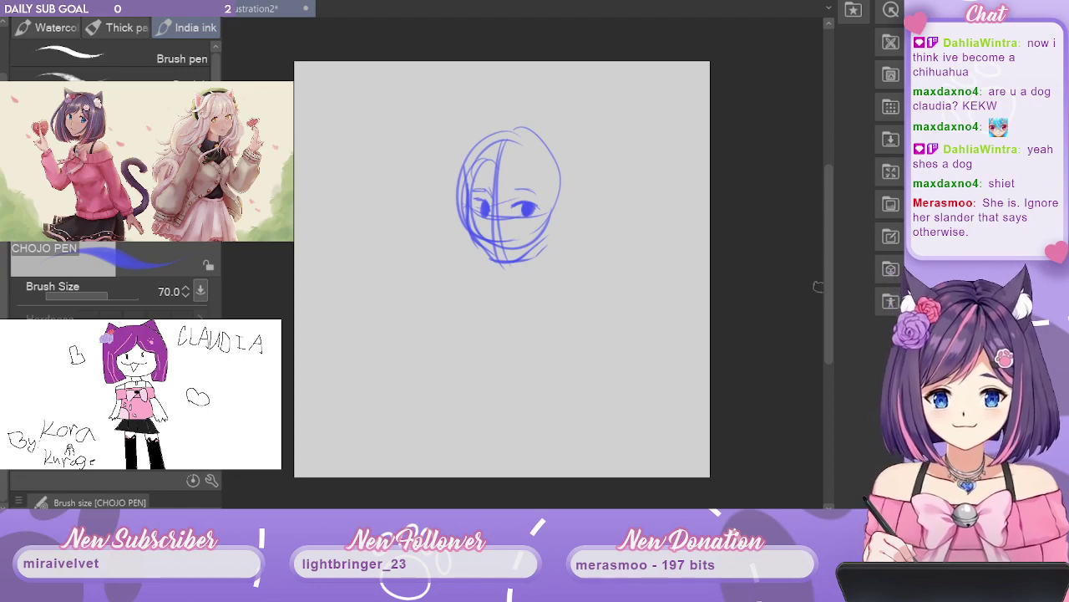
left_click_drag(829, 285, 829, 290)
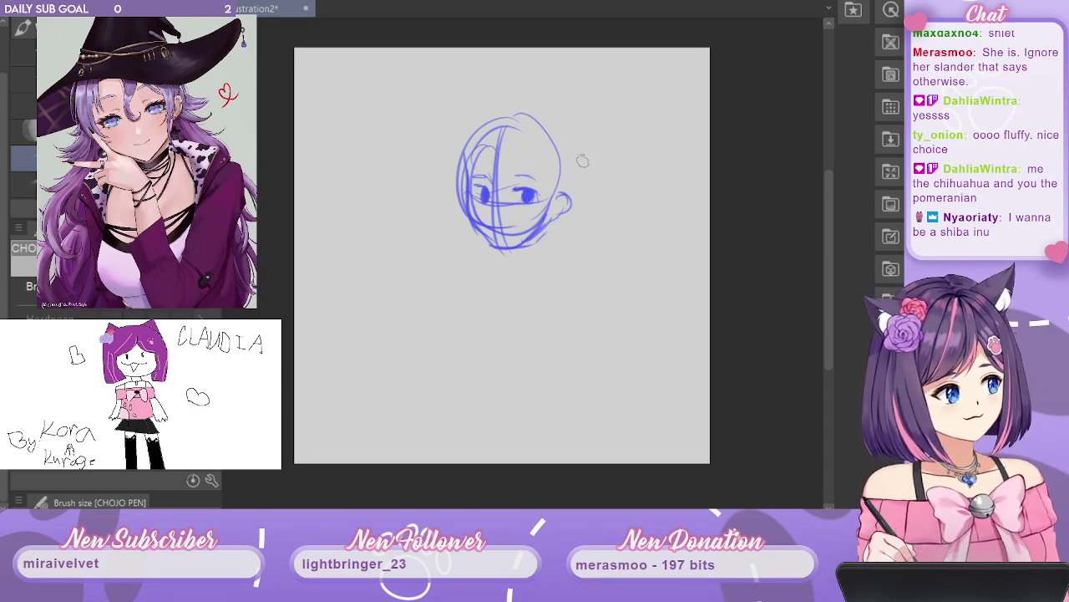
mouse_move(572, 204)
left_mouse_down()
mouse_move(543, 219)
mouse_move(564, 197)
left_mouse_up()
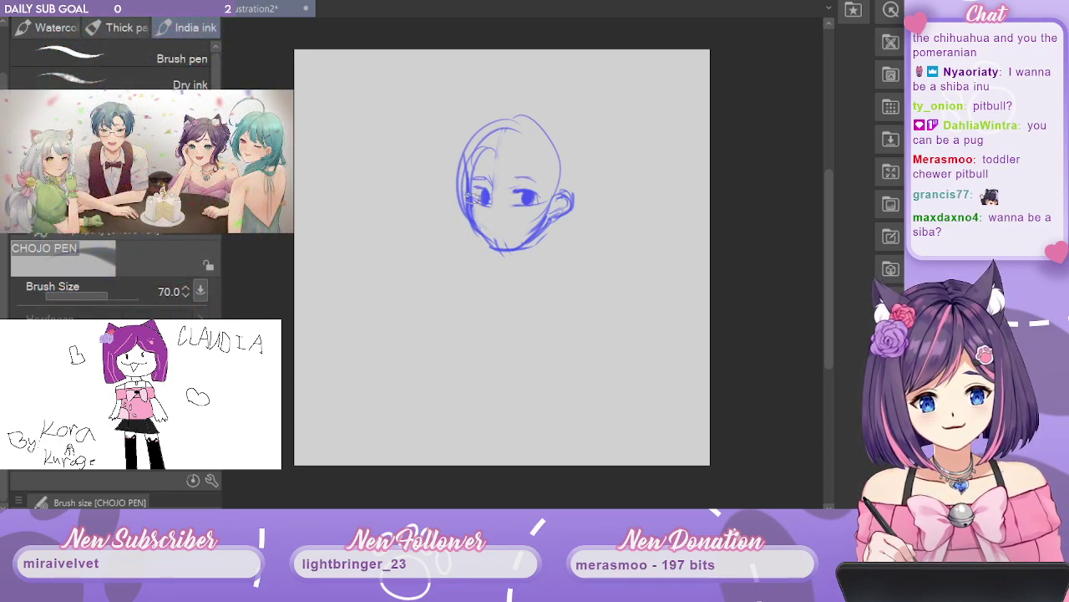
mouse_move(472, 211)
left_mouse_down()
mouse_move(459, 173)
mouse_move(466, 135)
mouse_move(461, 199)
mouse_move(476, 131)
left_mouse_up()
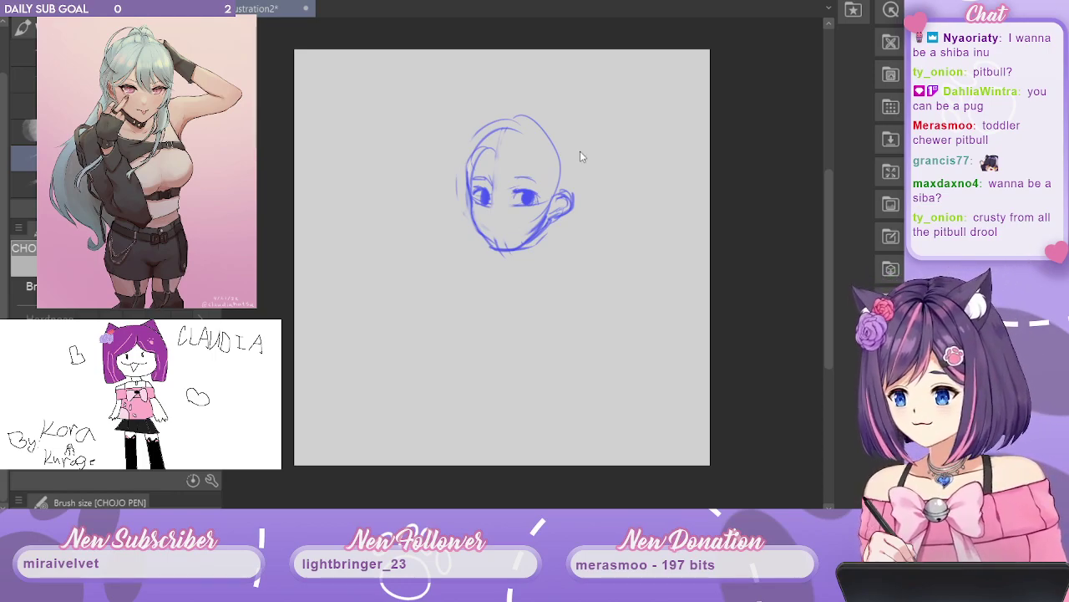
Enlarge the head sketch with a transform and shift it toward the canvas's upper left.
key("ctrl+t")
left_click_drag(585, 263, 625, 311)
left_click_drag(554, 257, 507, 227)
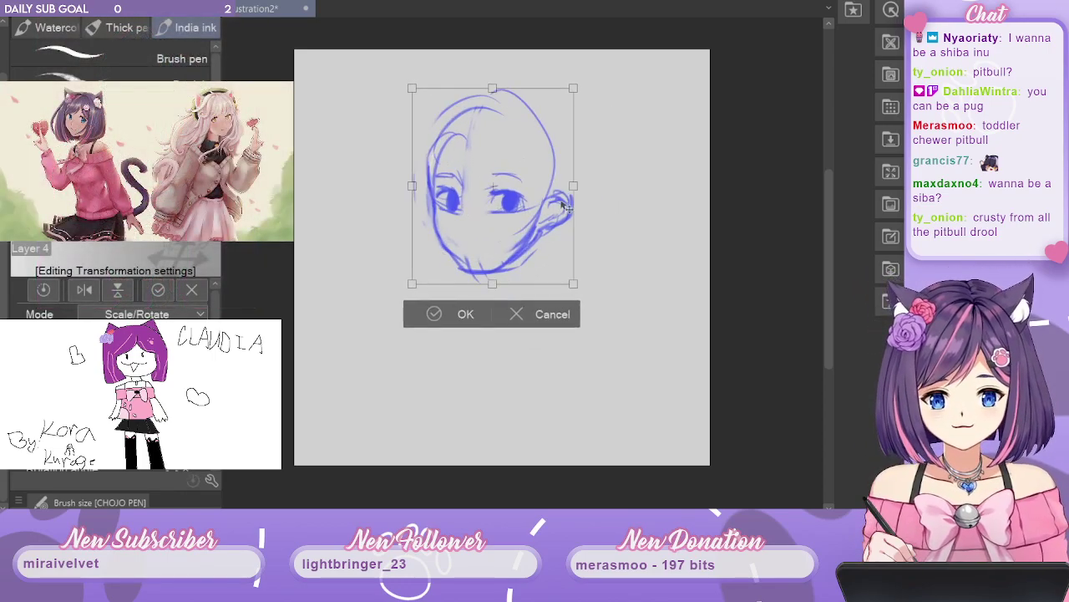
key("Return")
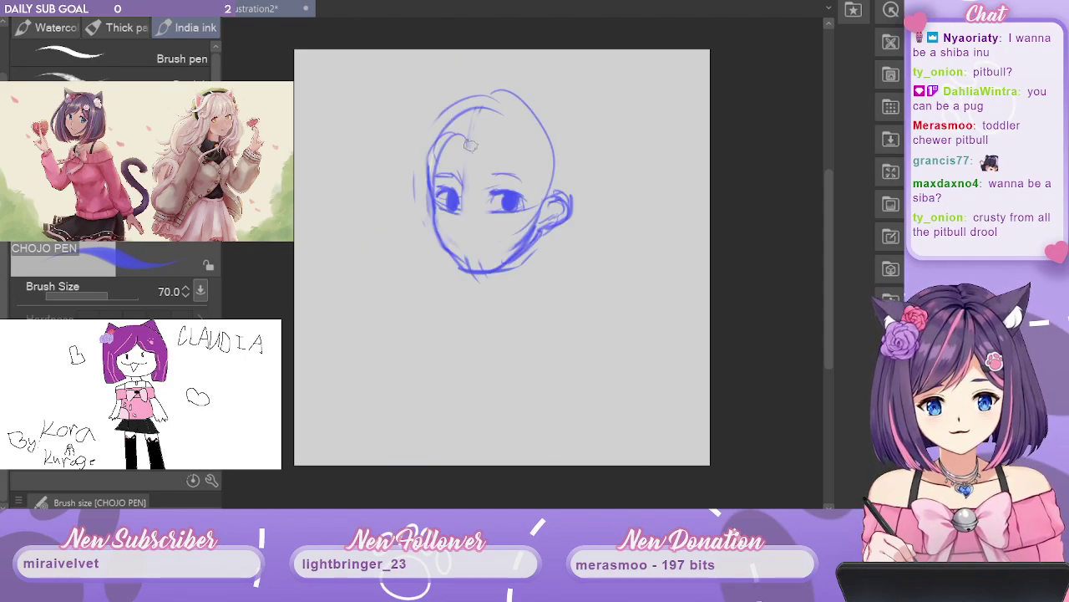
Draw a curved vertical centre line, erase the old eyes and cheek, and redraw the face contour with simple oval eyes and a small mouth.
left_click_drag(471, 145, 477, 278)
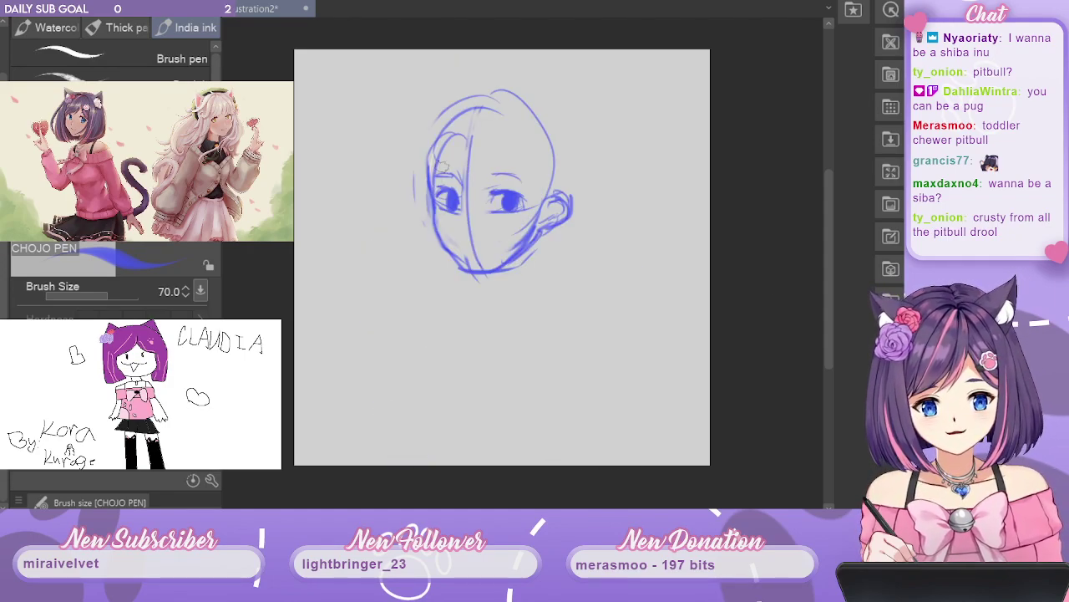
key("c")
left_click_drag(499, 178, 518, 208)
mouse_move(446, 186)
left_mouse_down()
mouse_move(451, 224)
mouse_move(448, 128)
mouse_move(430, 179)
mouse_move(456, 271)
left_mouse_up()
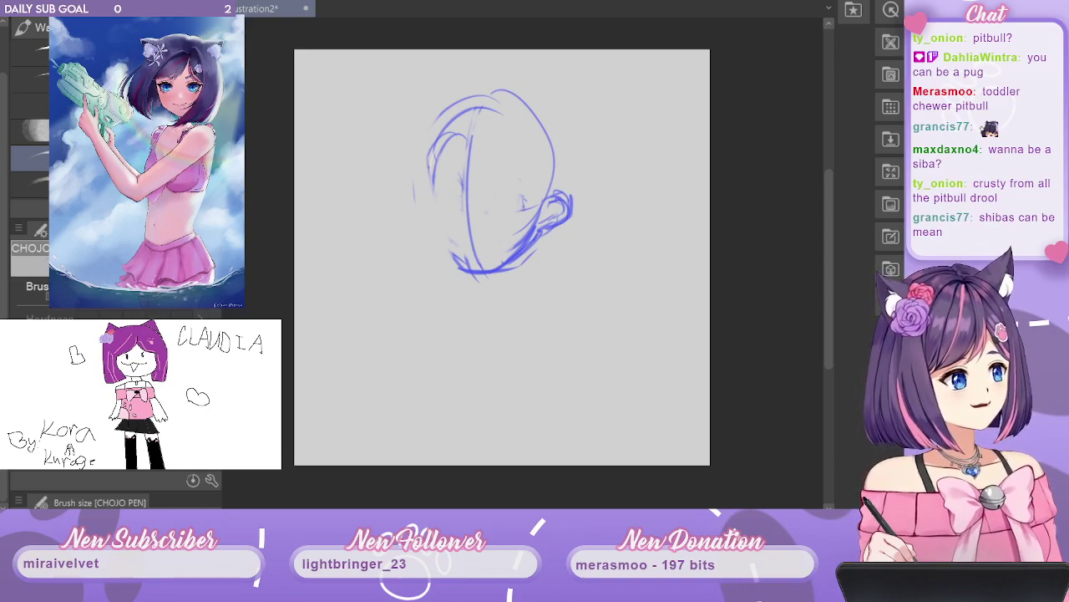
mouse_move(416, 182)
left_mouse_down()
mouse_move(447, 252)
mouse_move(434, 227)
mouse_move(483, 279)
left_mouse_up()
mouse_move(451, 199)
left_mouse_down()
mouse_move(500, 209)
mouse_move(498, 196)
left_mouse_up()
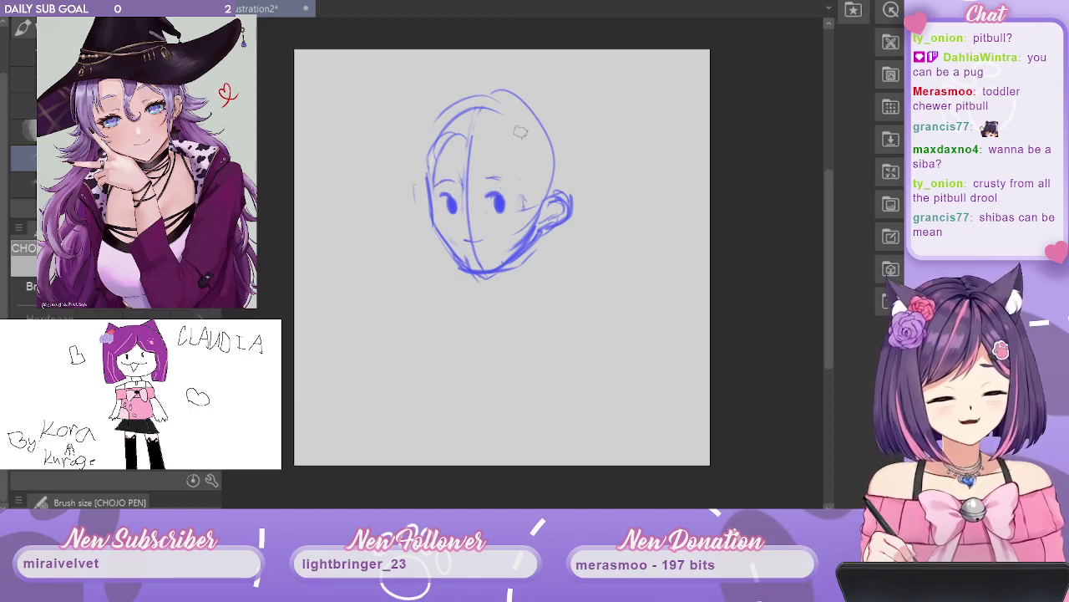
Sketch the parted bangs falling across the forehead and down the far side of the face.
mouse_move(473, 139)
left_mouse_down()
mouse_move(476, 205)
mouse_move(525, 205)
left_mouse_up()
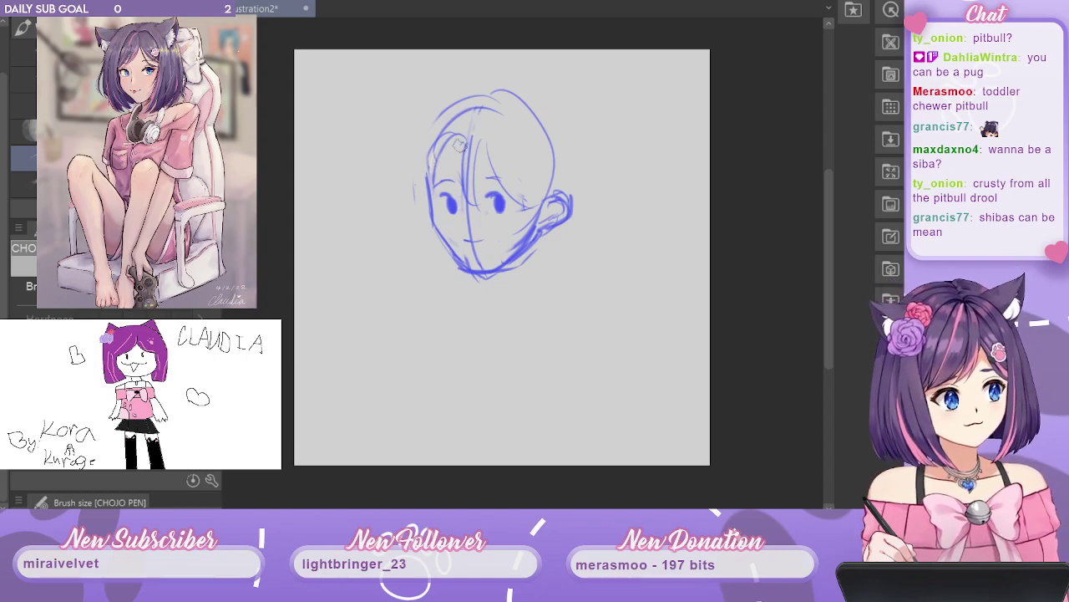
left_click_drag(460, 145, 423, 248)
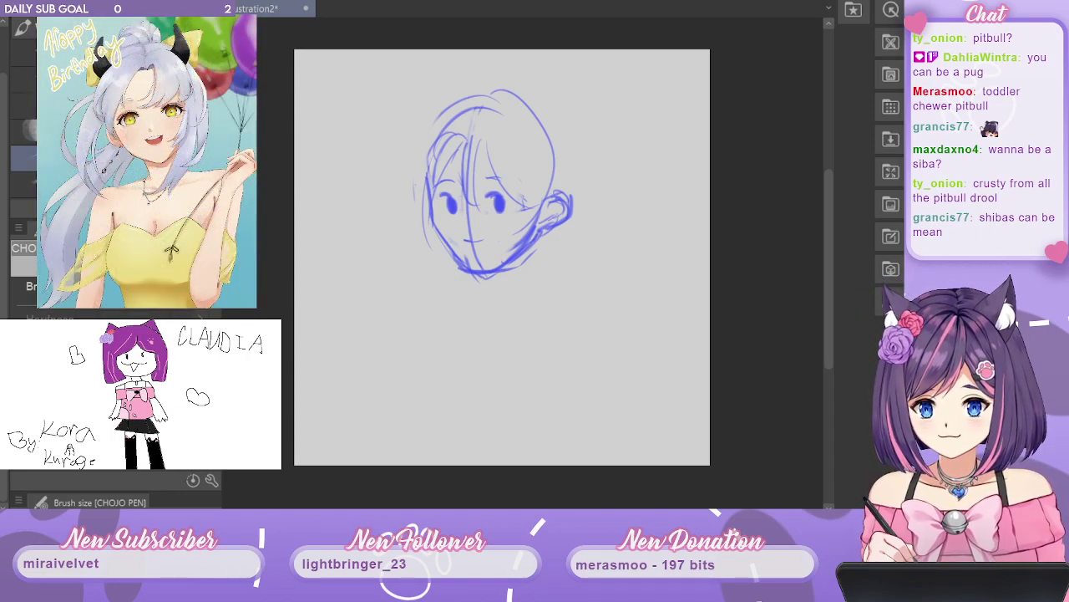
left_click_drag(830, 219, 829, 218)
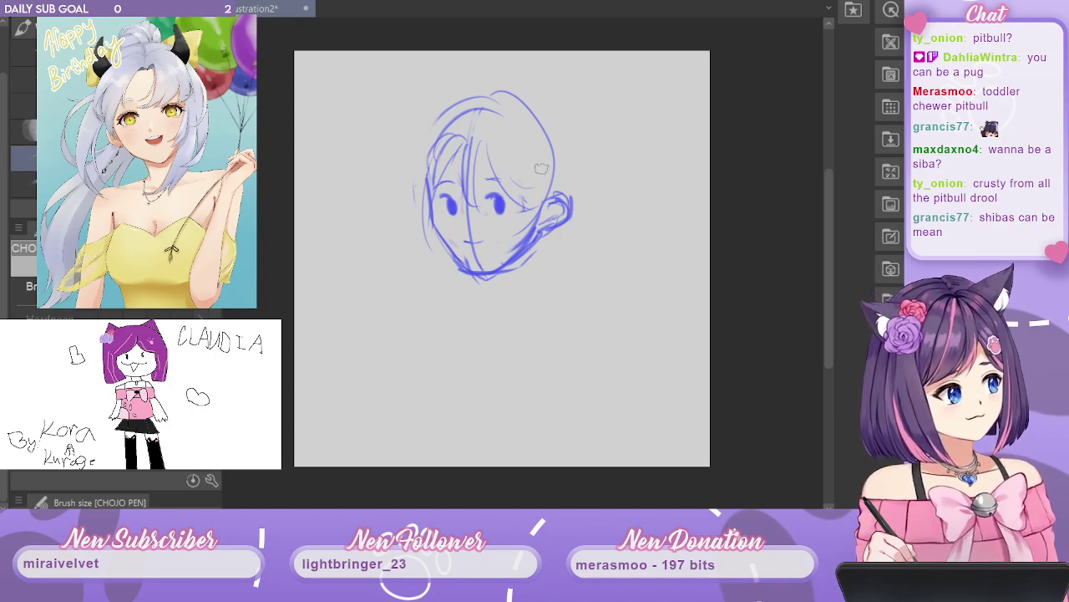
left_click_drag(431, 219, 423, 328)
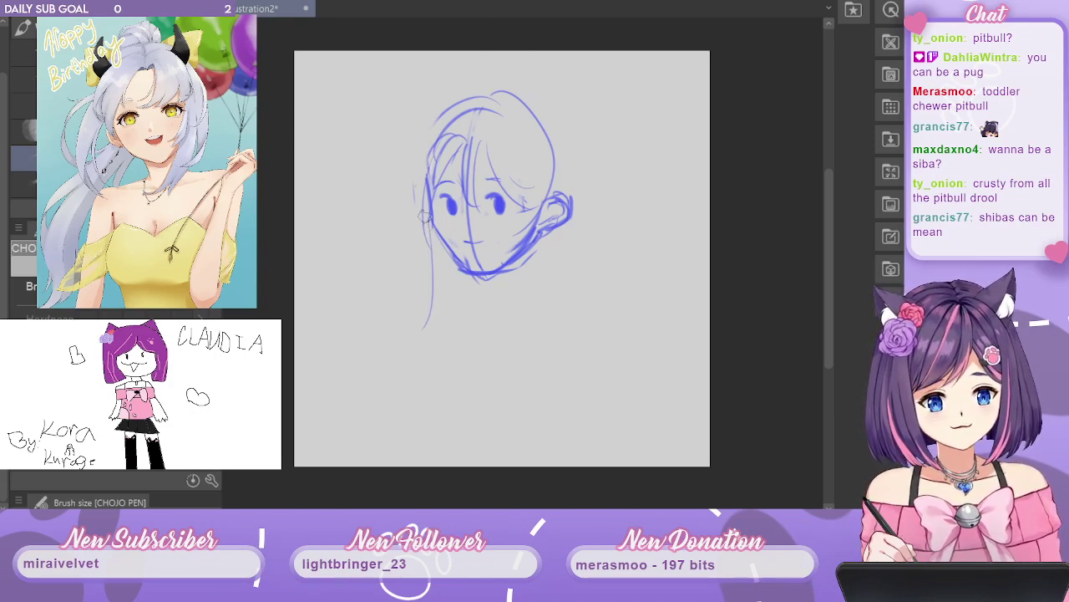
left_click_drag(431, 215, 403, 341)
key("ctrl+z")
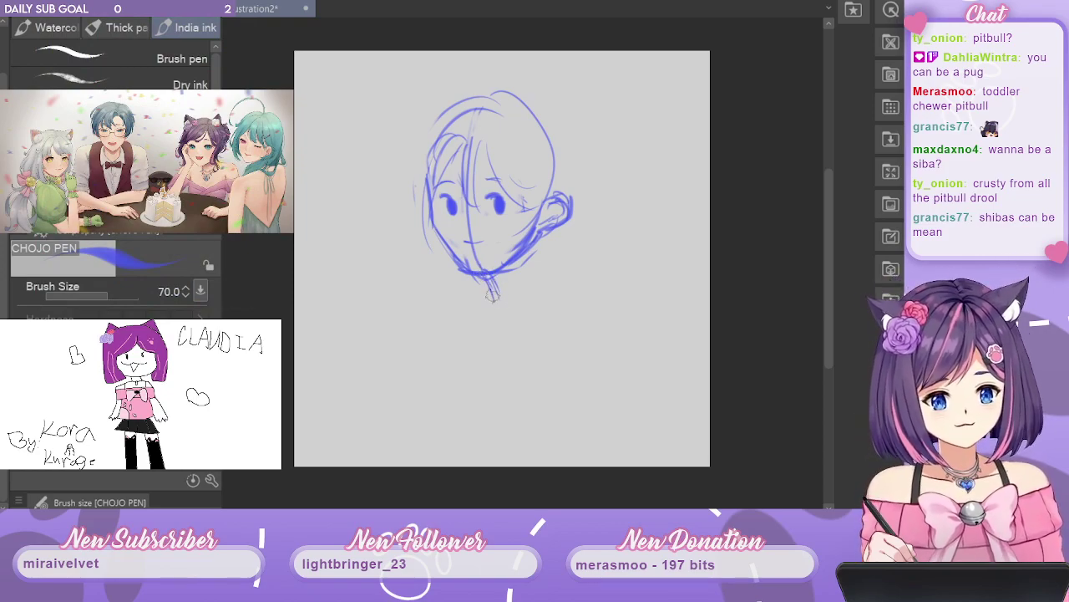
Sketch the neck beneath the jaw, its diagonal neck muscle line, and the collarbones at its base.
left_click_drag(489, 277, 496, 316)
mouse_move(541, 232)
left_mouse_down()
mouse_move(532, 306)
mouse_move(525, 295)
mouse_move(491, 316)
left_mouse_up()
left_click_drag(487, 279, 493, 316)
left_click_drag(542, 237, 540, 293)
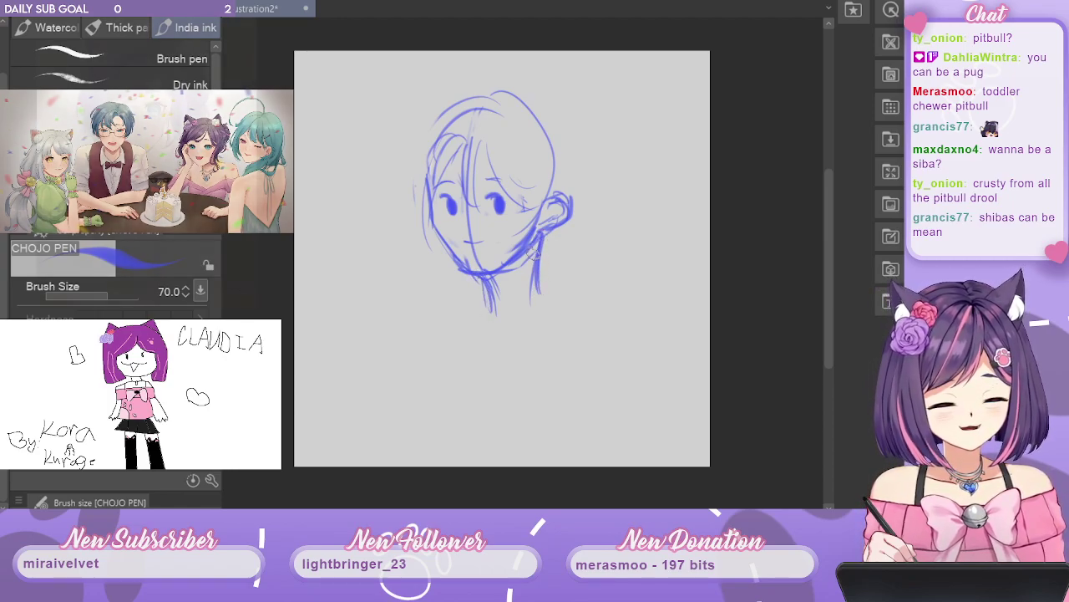
left_click_drag(525, 252, 507, 314)
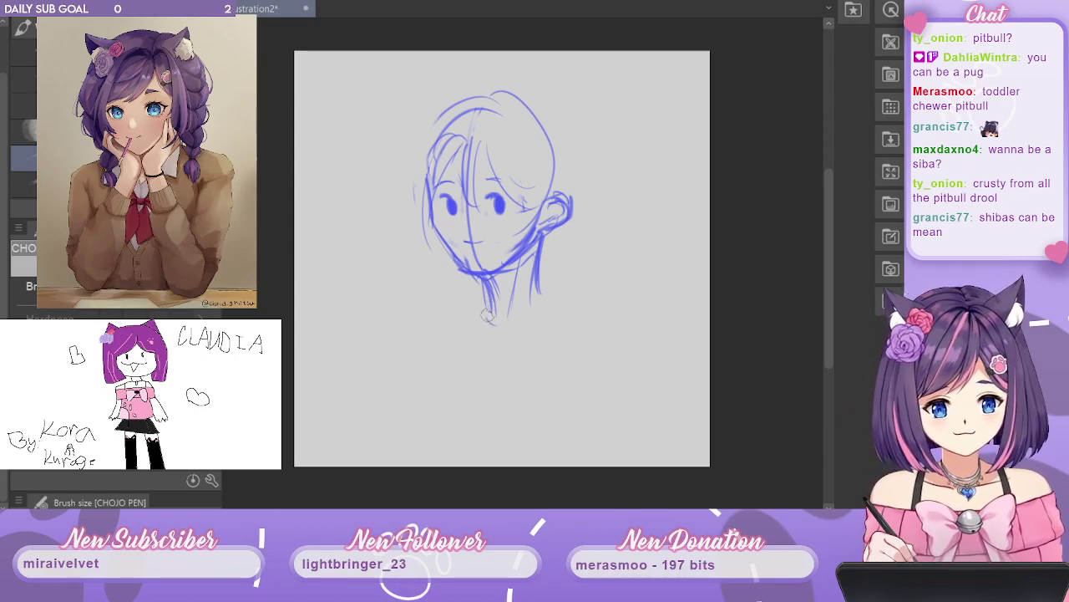
left_click_drag(494, 319, 570, 297)
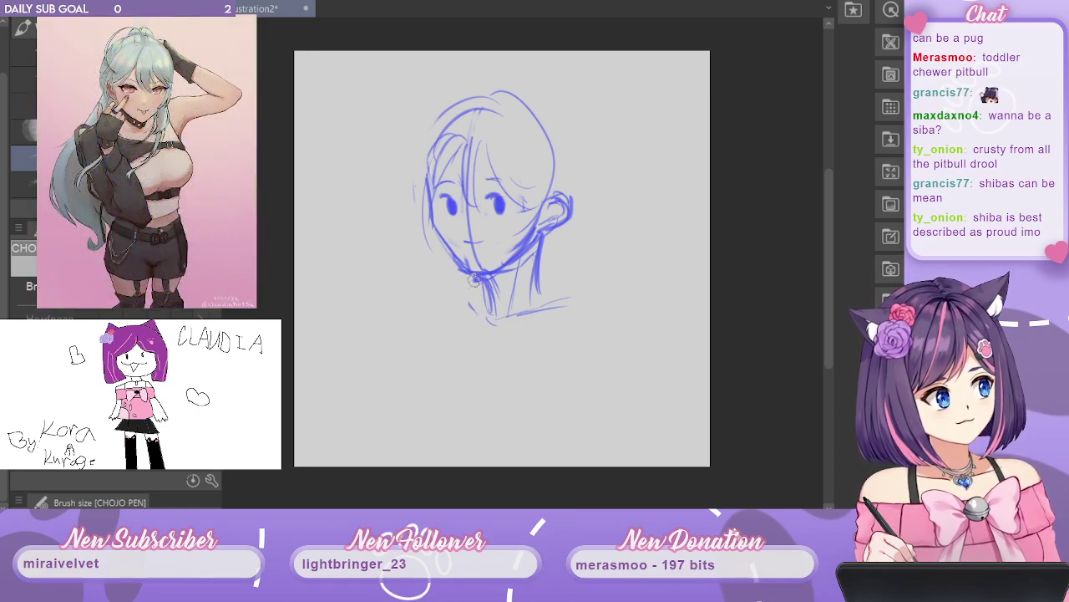
Rough in both shoulder lines, a circle for the near shoulder joint, and the upper arm running down to an elbow circle.
left_click_drag(482, 276, 395, 317)
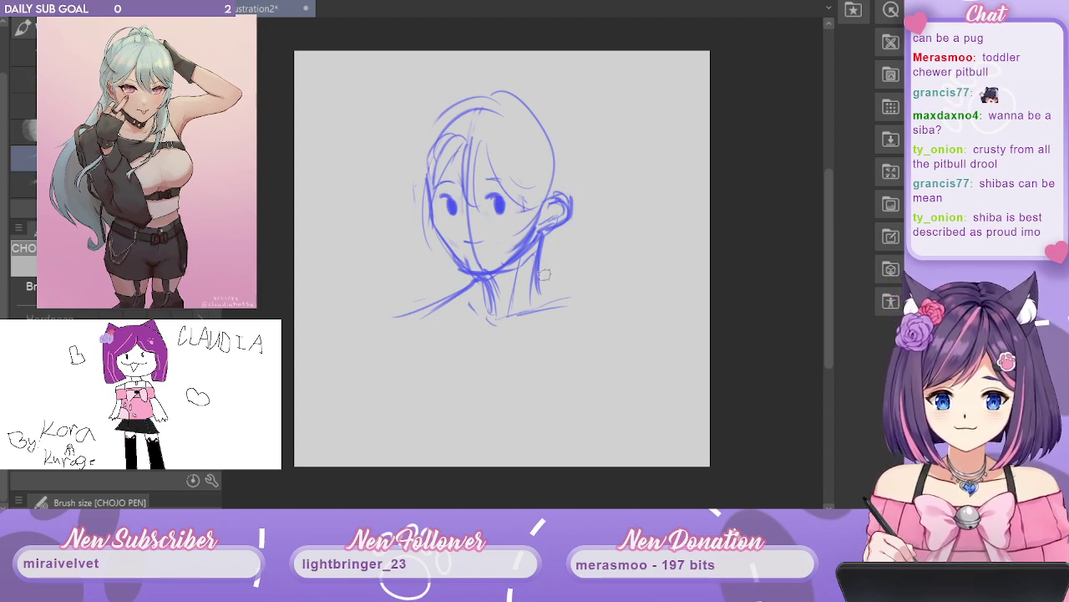
left_click_drag(533, 254, 576, 284)
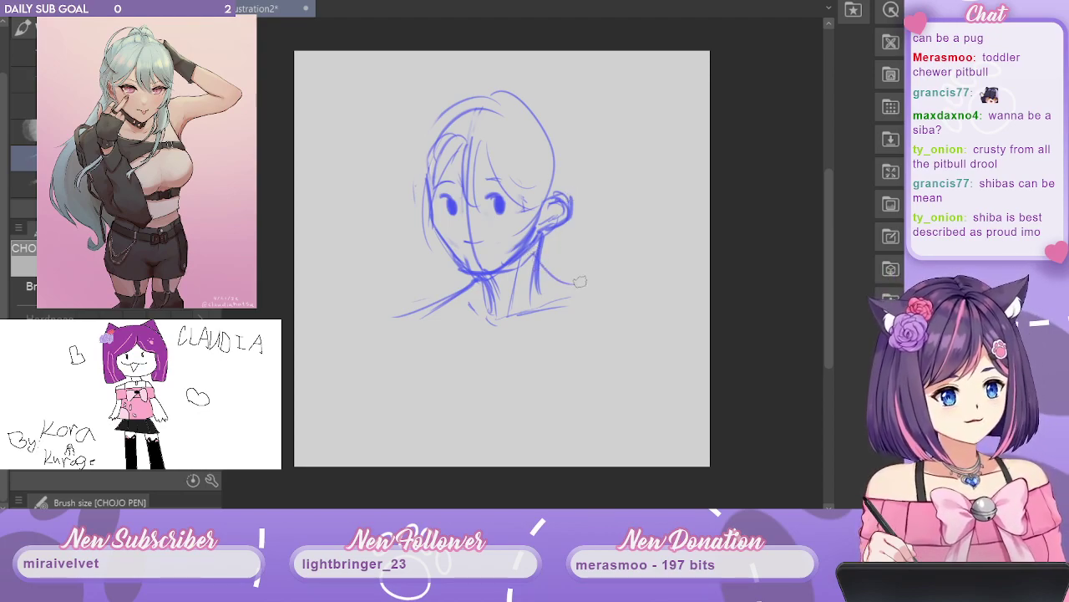
mouse_move(534, 255)
left_mouse_down()
mouse_move(577, 287)
mouse_move(601, 291)
mouse_move(607, 311)
mouse_move(582, 305)
mouse_move(585, 320)
mouse_move(603, 311)
mouse_move(510, 383)
left_mouse_up()
mouse_move(595, 302)
left_mouse_down()
mouse_move(588, 334)
mouse_move(428, 436)
mouse_move(455, 442)
mouse_move(469, 430)
mouse_move(458, 436)
mouse_move(465, 416)
mouse_move(473, 428)
mouse_move(435, 309)
left_mouse_up()
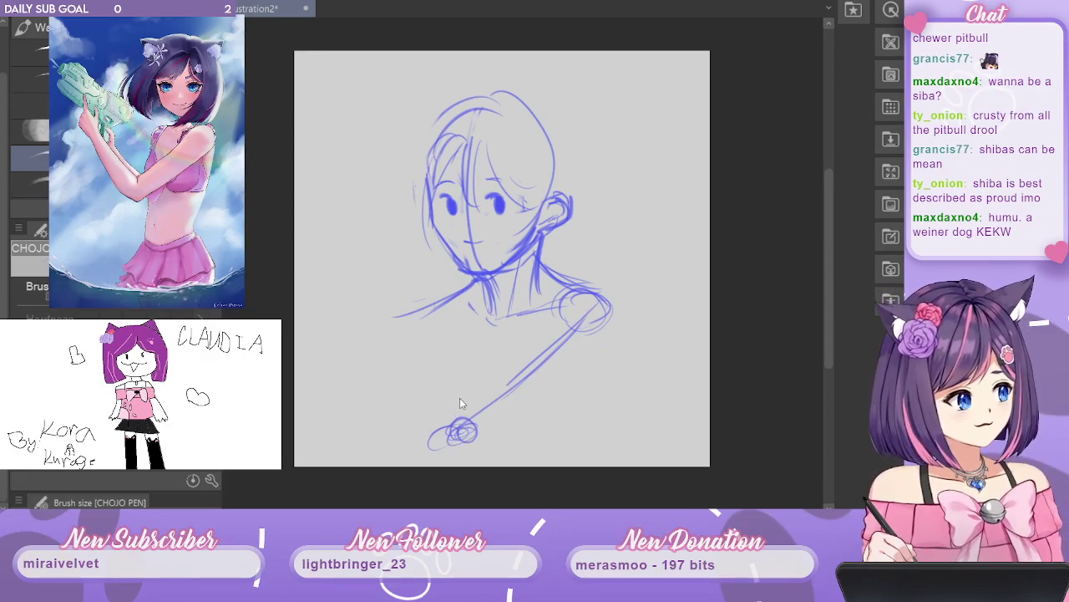
Draw the raised forearm's construction line up to a wrist circle and sketch the curled hand in front of the chin.
mouse_move(469, 433)
left_mouse_down()
mouse_move(432, 277)
mouse_move(445, 257)
mouse_move(446, 307)
left_mouse_up()
key("ctrl+z")
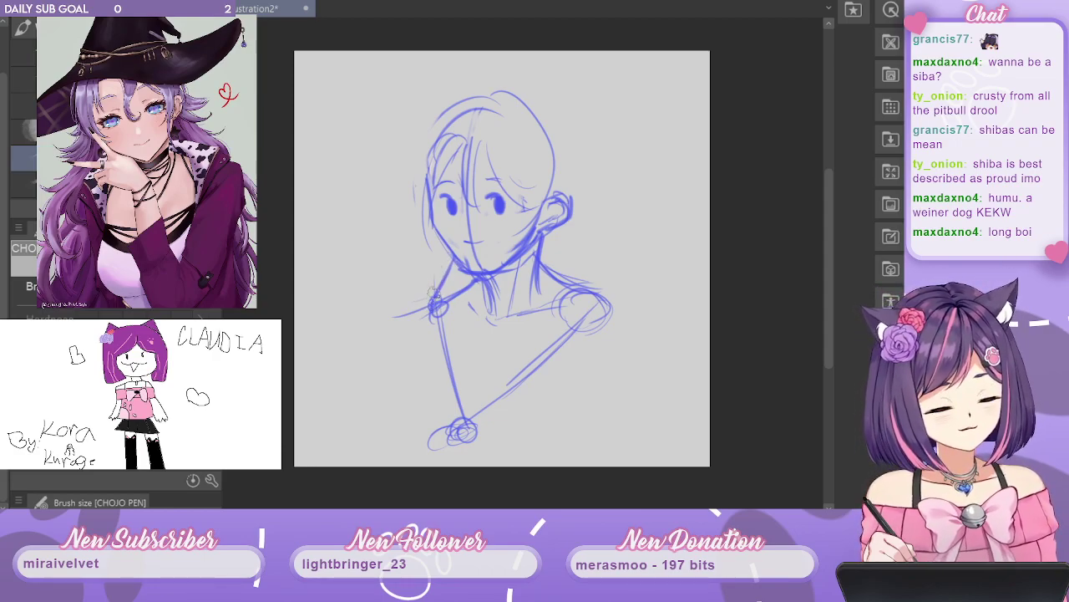
mouse_move(443, 263)
left_mouse_down()
mouse_move(473, 251)
mouse_move(463, 251)
left_mouse_up()
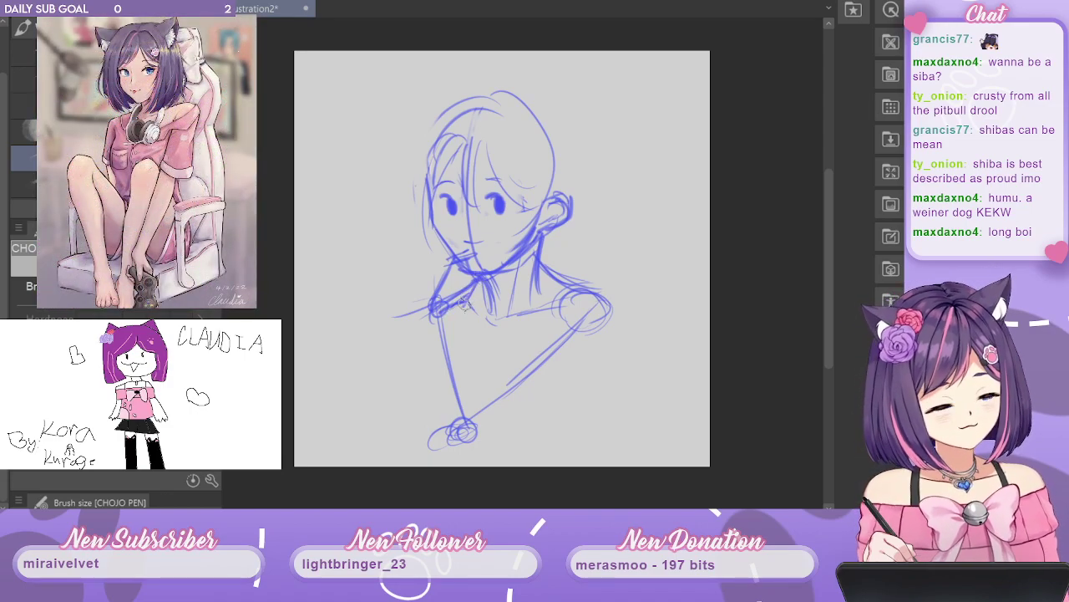
mouse_move(464, 305)
left_mouse_down()
mouse_move(481, 260)
mouse_move(459, 275)
left_mouse_up()
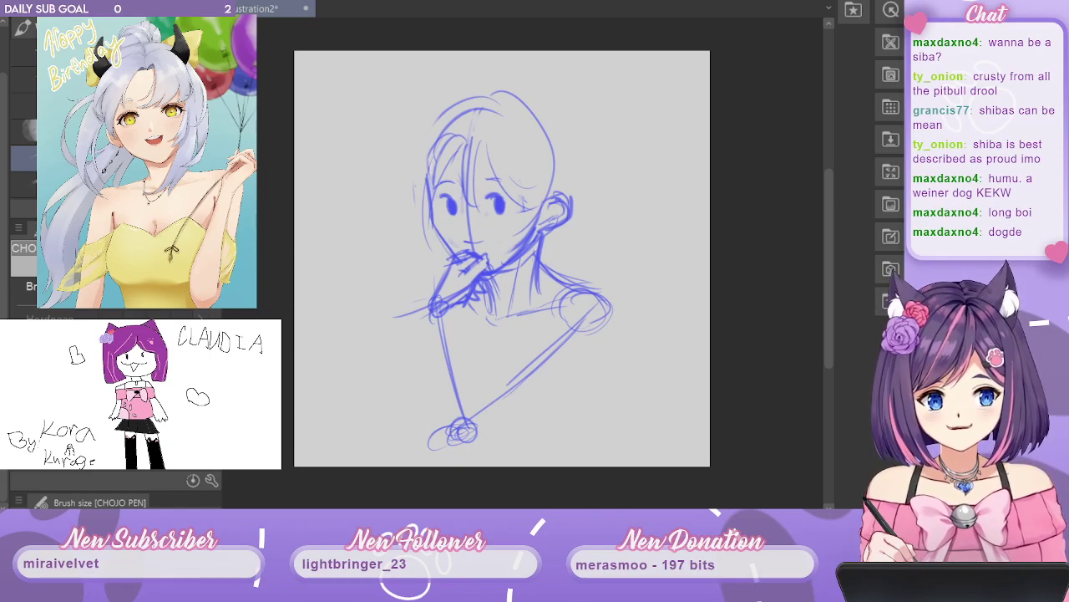
Outline both sides of the raised forearm from the wrist down and shape the elbow around its construction circle.
left_click_drag(827, 247, 832, 251)
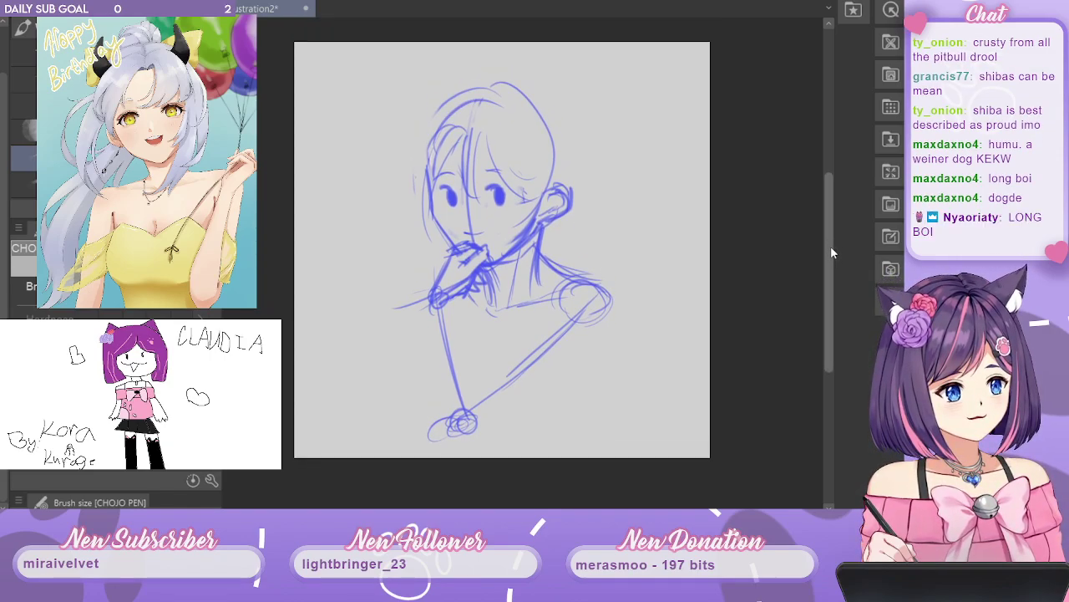
left_click_drag(830, 247, 832, 256)
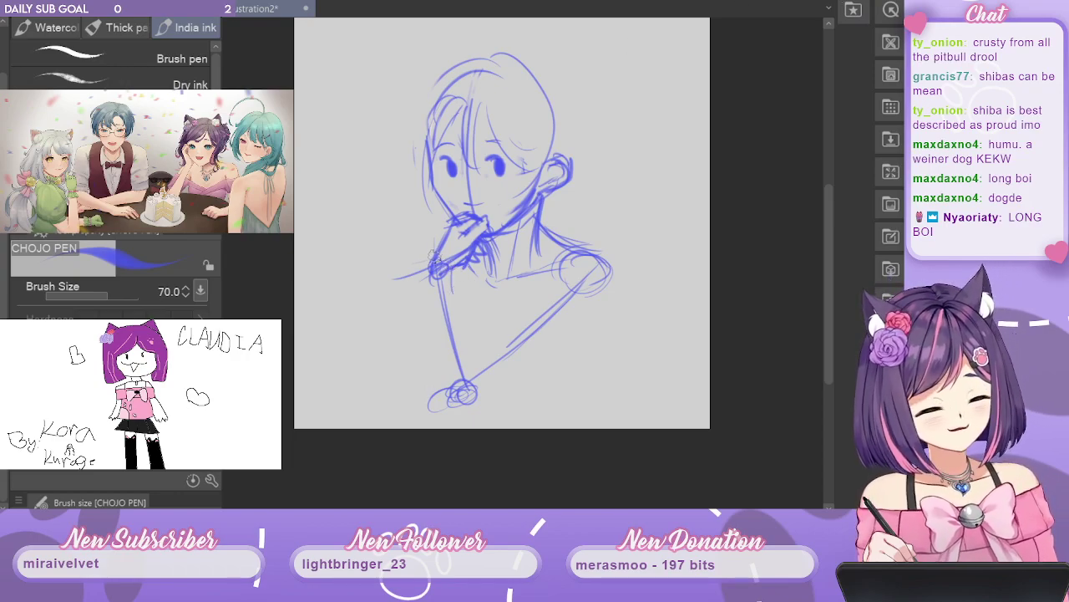
left_click_drag(431, 272, 445, 389)
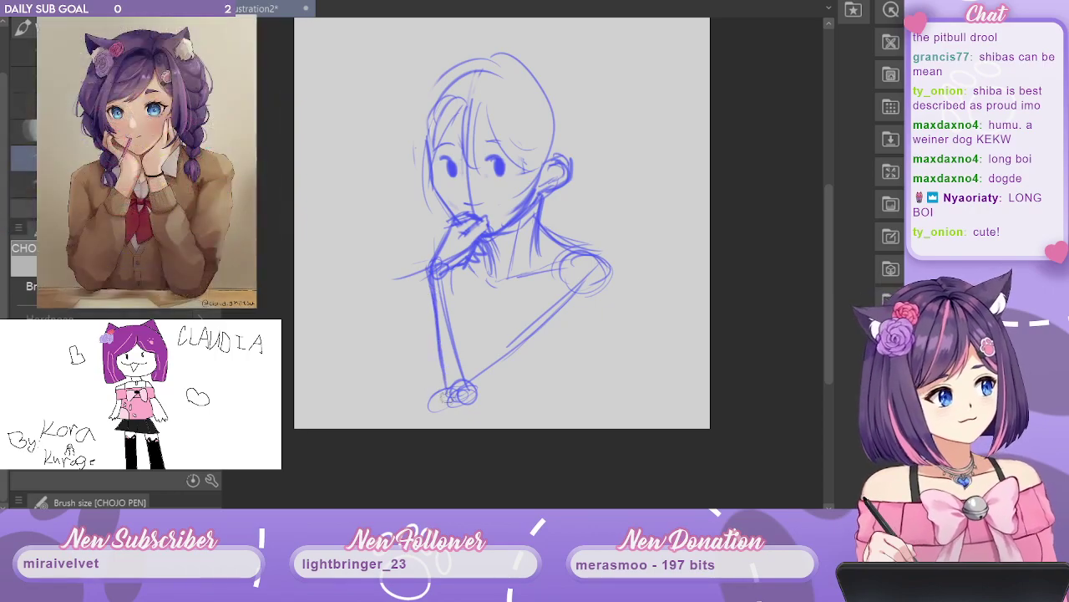
mouse_move(439, 345)
left_mouse_down()
mouse_move(449, 418)
mouse_move(510, 399)
mouse_move(481, 364)
left_mouse_up()
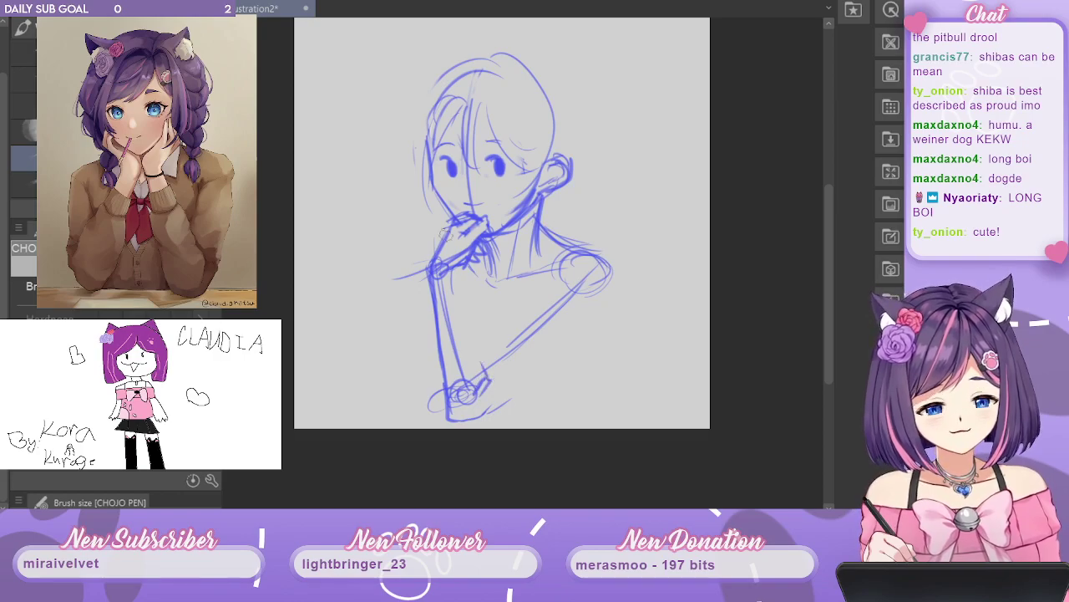
left_click_drag(455, 269, 490, 391)
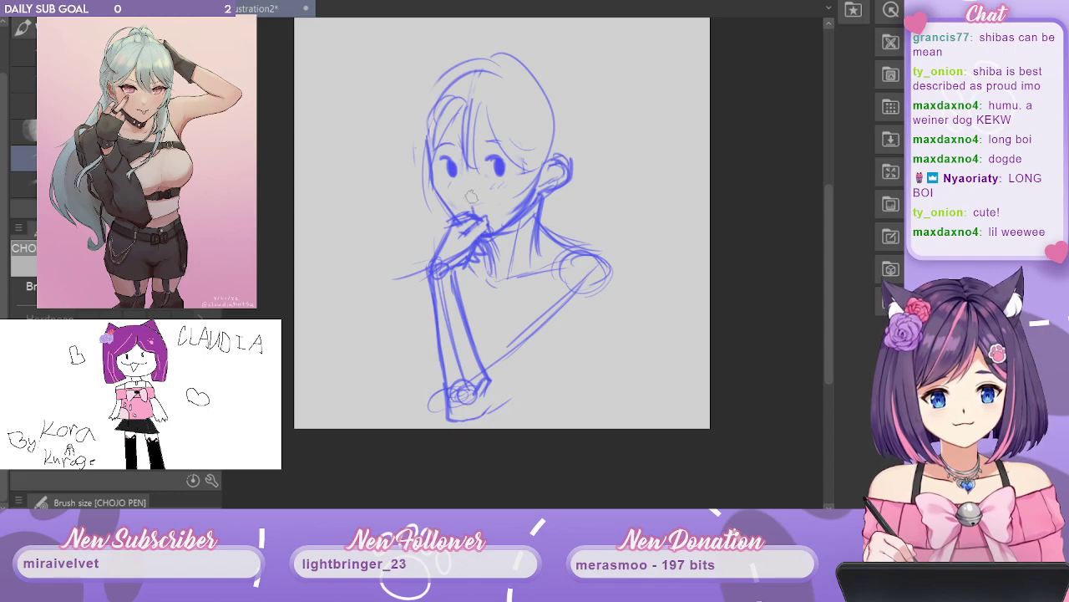
key("m")
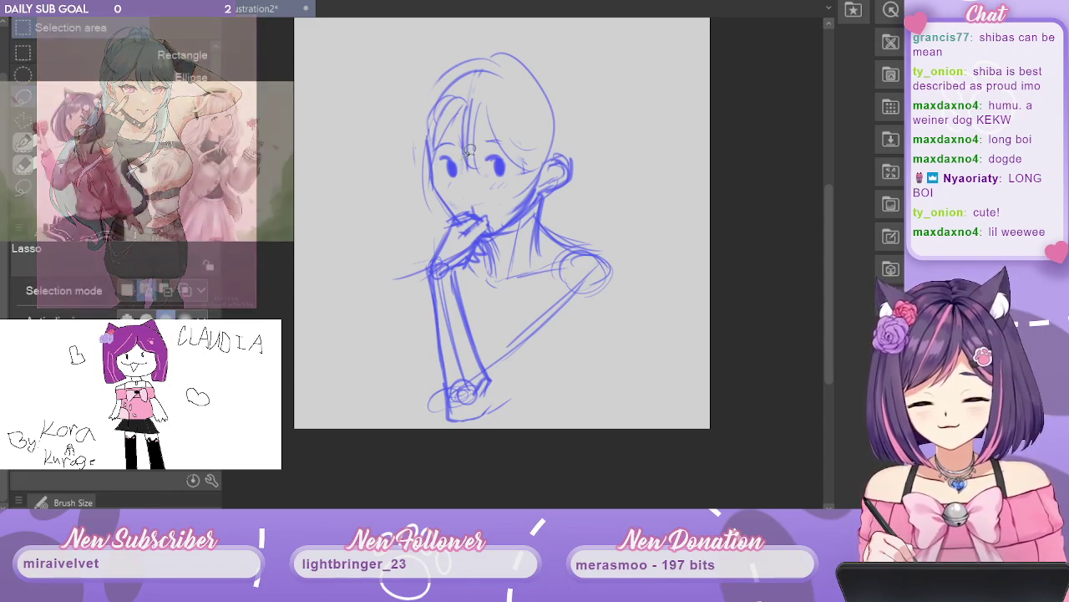
mouse_move(556, 164)
left_mouse_down()
mouse_move(568, 56)
mouse_move(416, 57)
left_mouse_up()
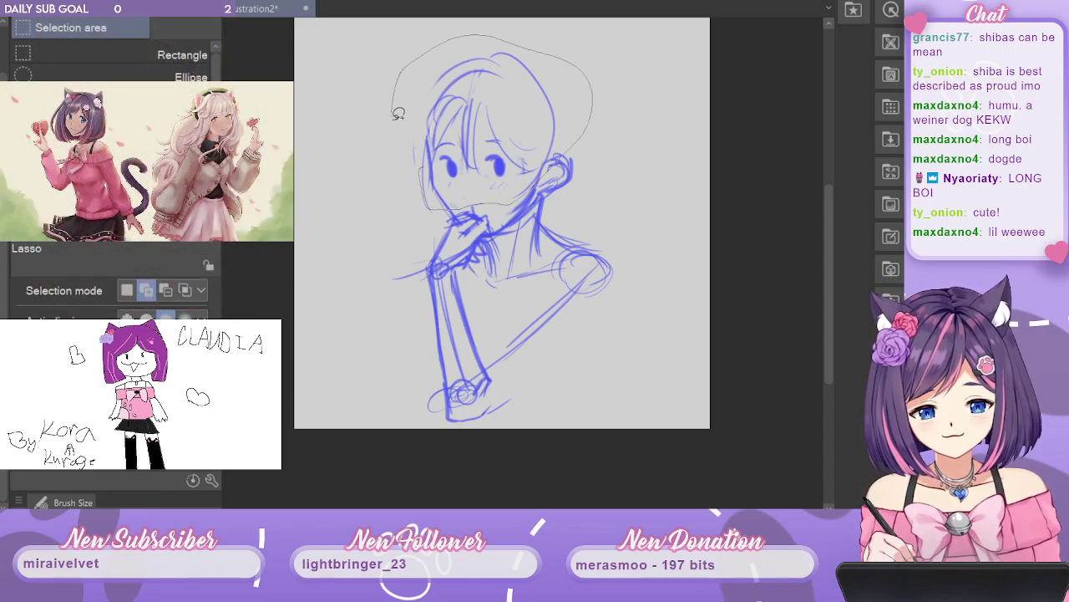
mouse_move(483, 173)
left_mouse_down()
mouse_move(541, 198)
mouse_move(615, 69)
left_mouse_up()
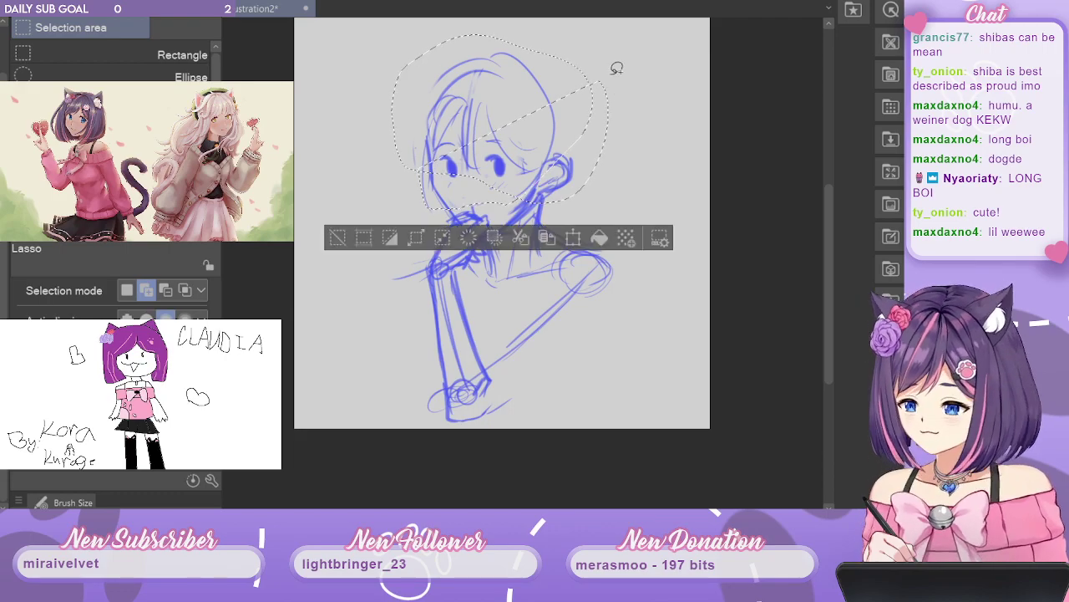
key("ctrl+t")
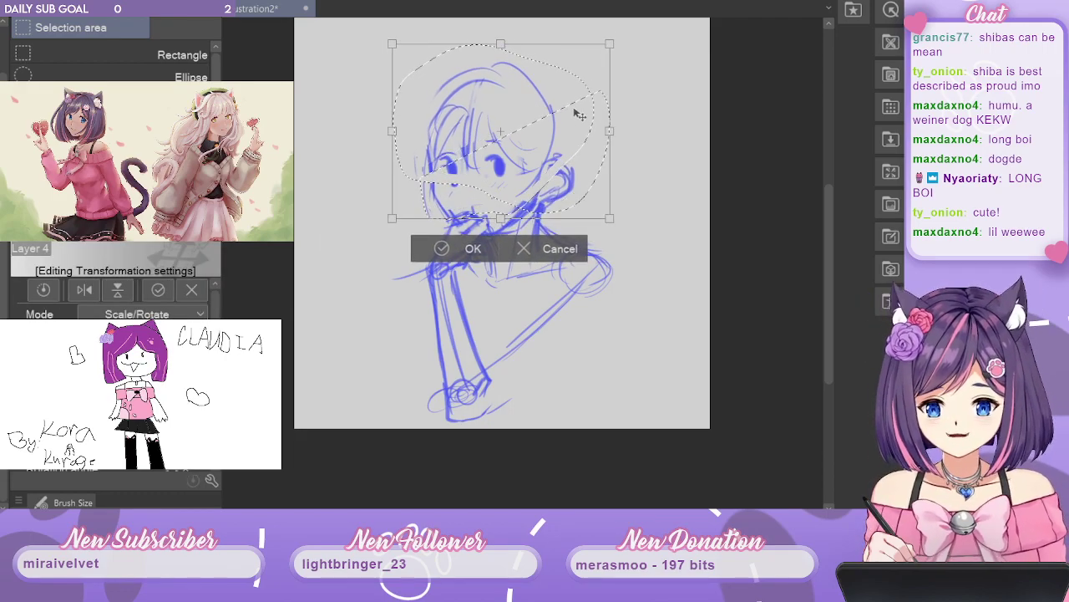
key("Return")
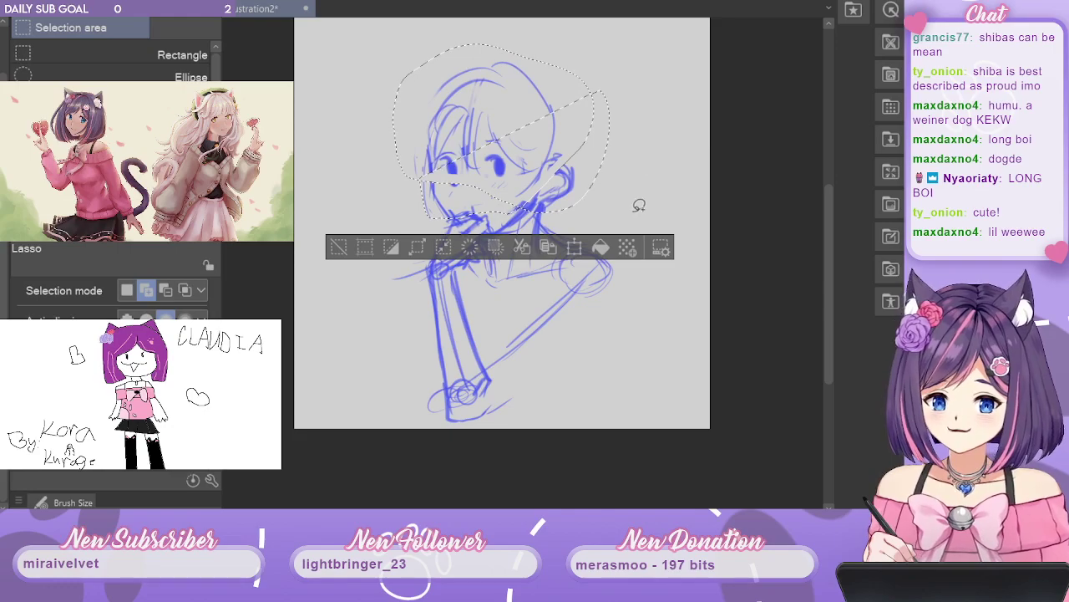
key("ctrl+d")
Extend the lasso selection around the head, nudge the head slightly down toward the neck, and clear the selection.
mouse_move(489, 35)
left_mouse_down()
mouse_move(442, 33)
mouse_move(394, 197)
mouse_move(423, 219)
mouse_move(502, 199)
mouse_move(505, 236)
mouse_move(588, 196)
mouse_move(535, 11)
mouse_move(496, 21)
left_mouse_up()
key("ctrl+t")
left_click_drag(542, 149, 544, 155)
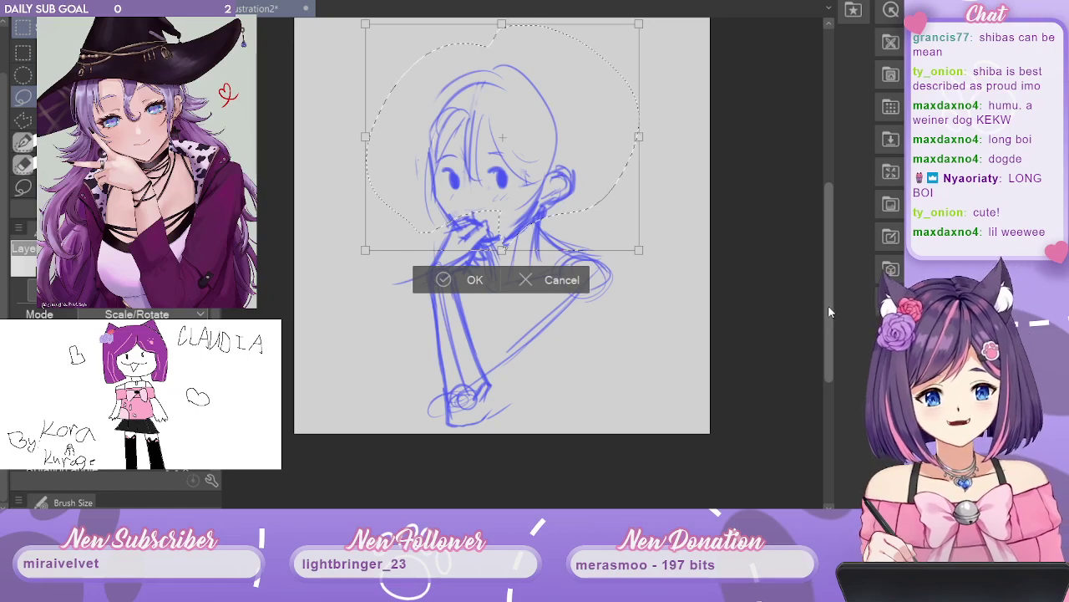
scroll(832, 301, "up", 2)
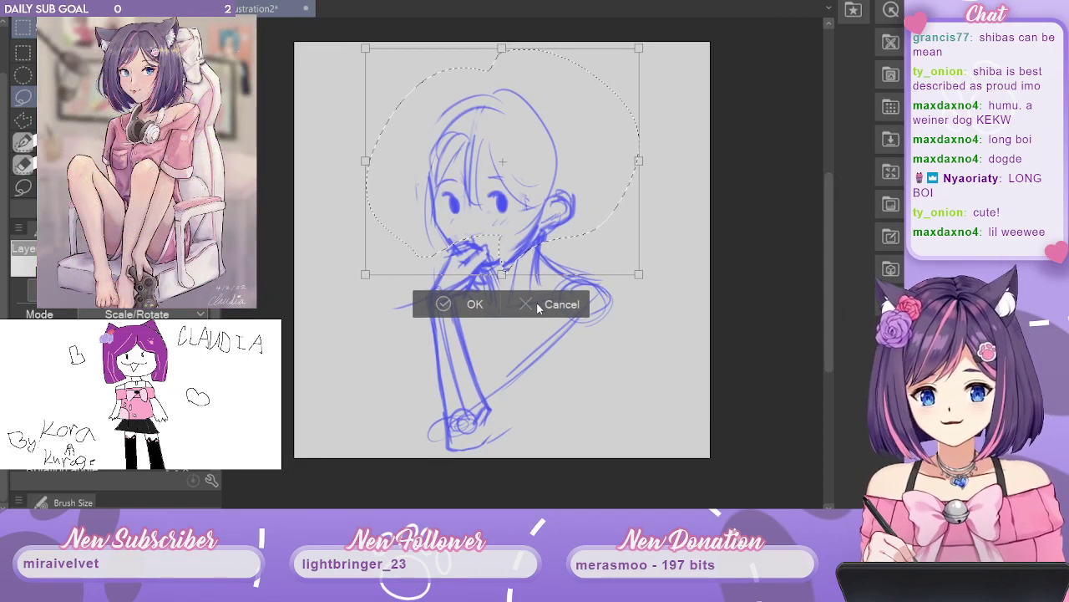
left_click(562, 304)
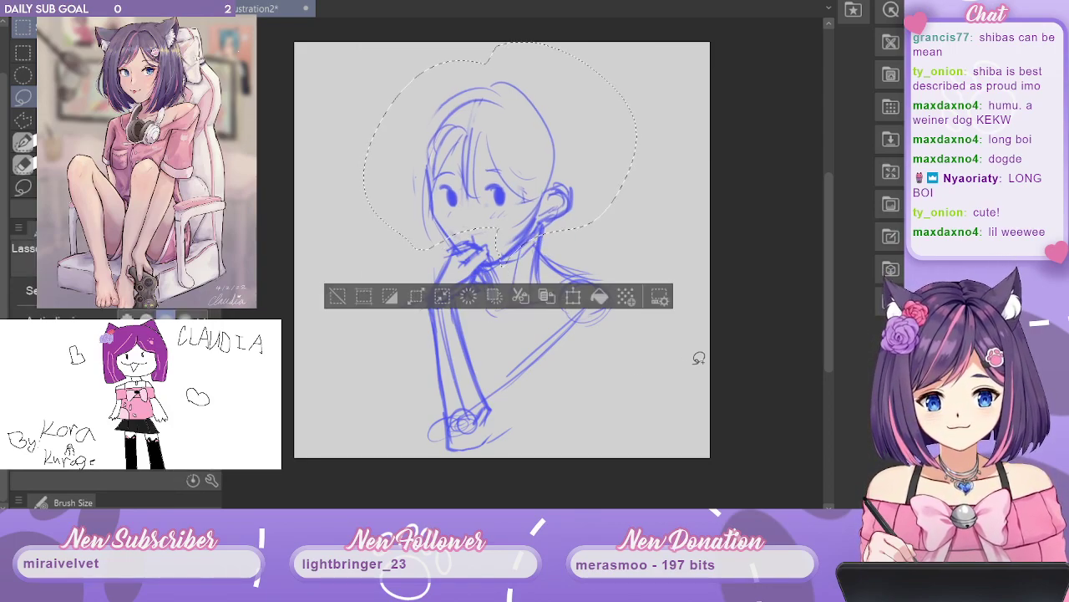
key("ctrl+t")
left_click_drag(566, 186, 567, 183)
key("Return")
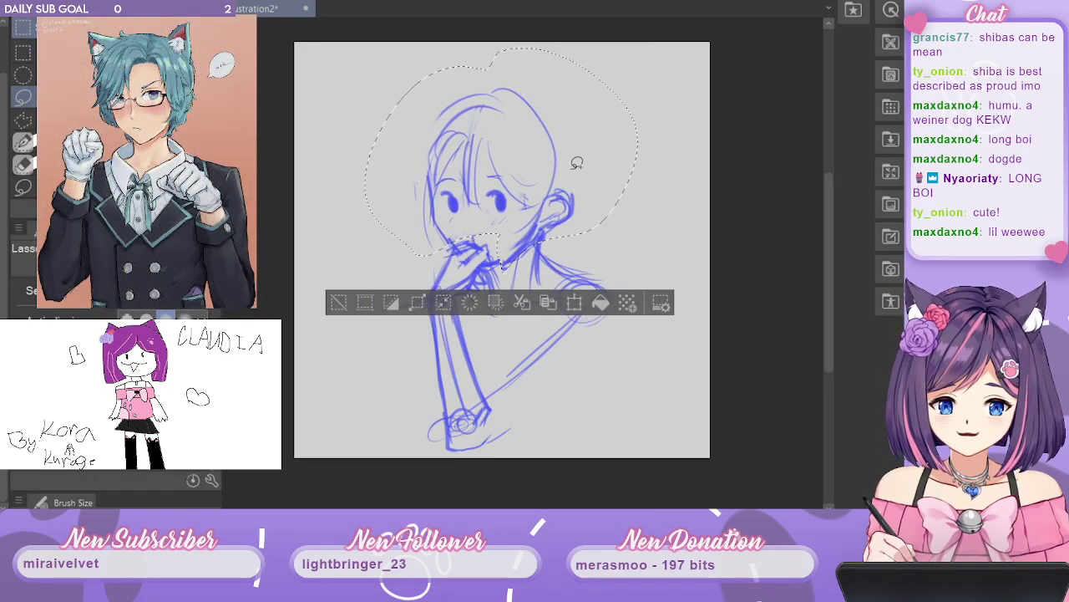
key("ctrl+d")
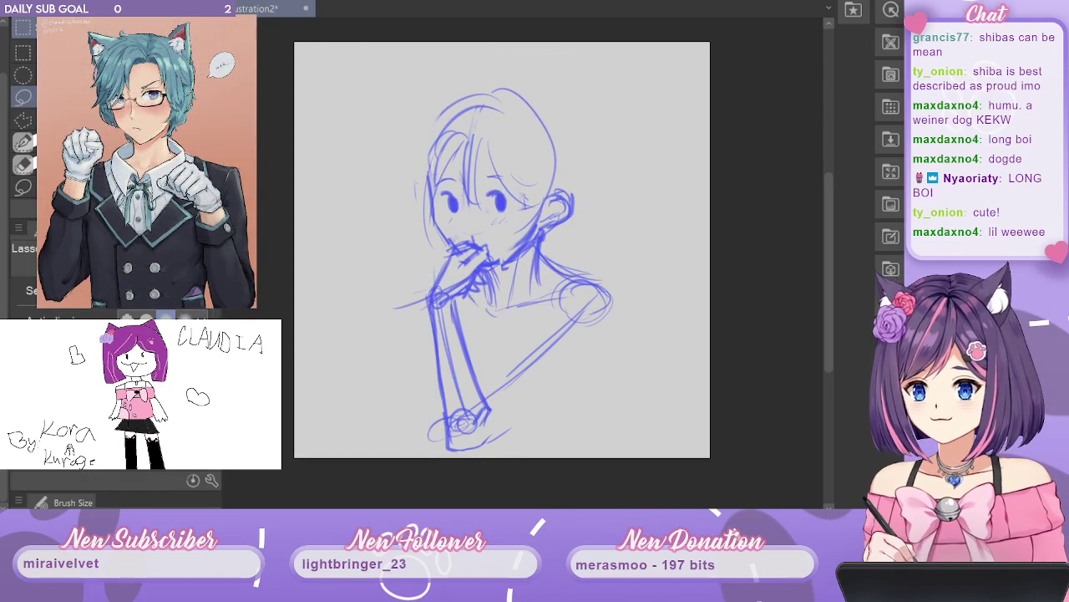
Transform the whole sketch to shift it slightly up and to the right on the canvas.
key("p")
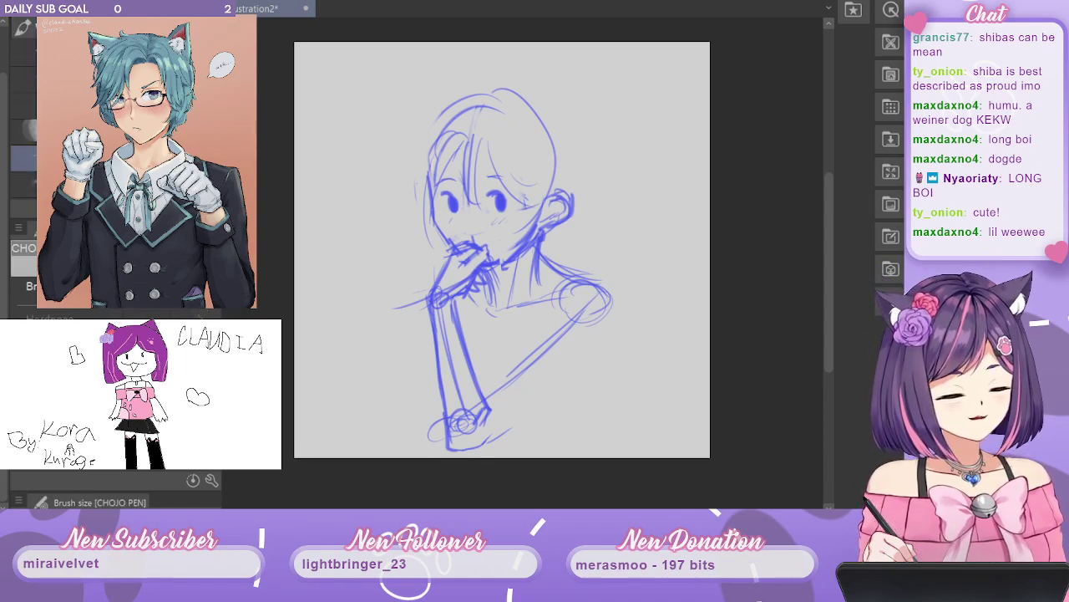
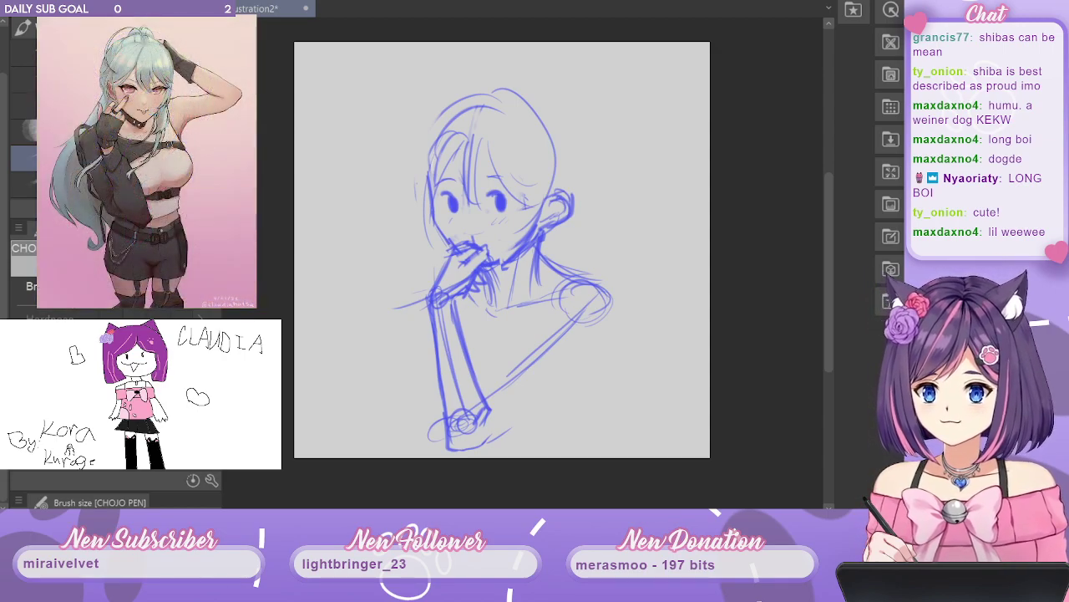
left_click_drag(828, 251, 828, 250)
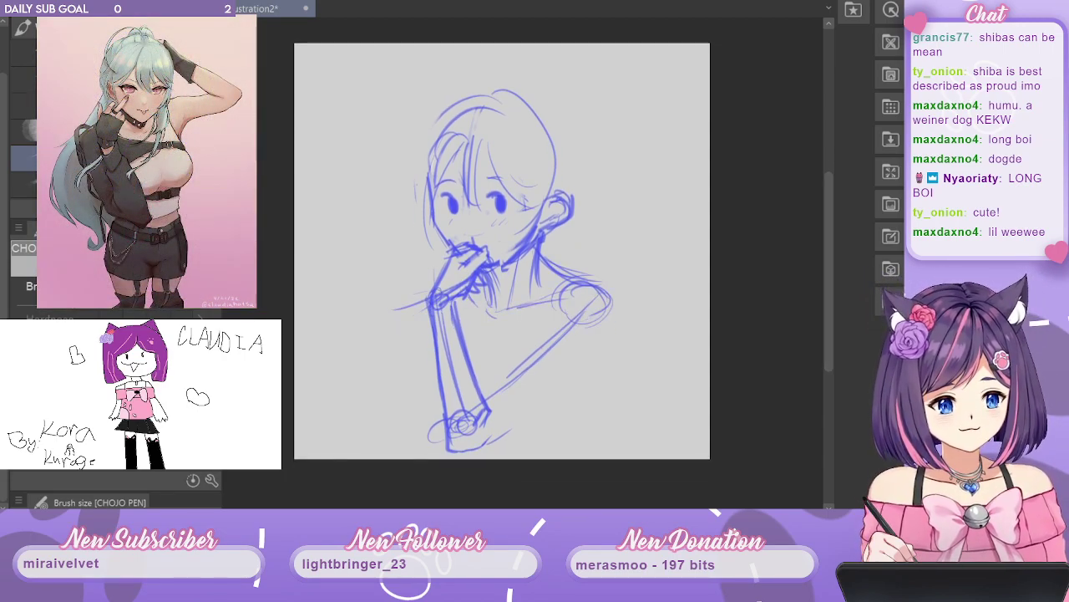
key("ctrl+t")
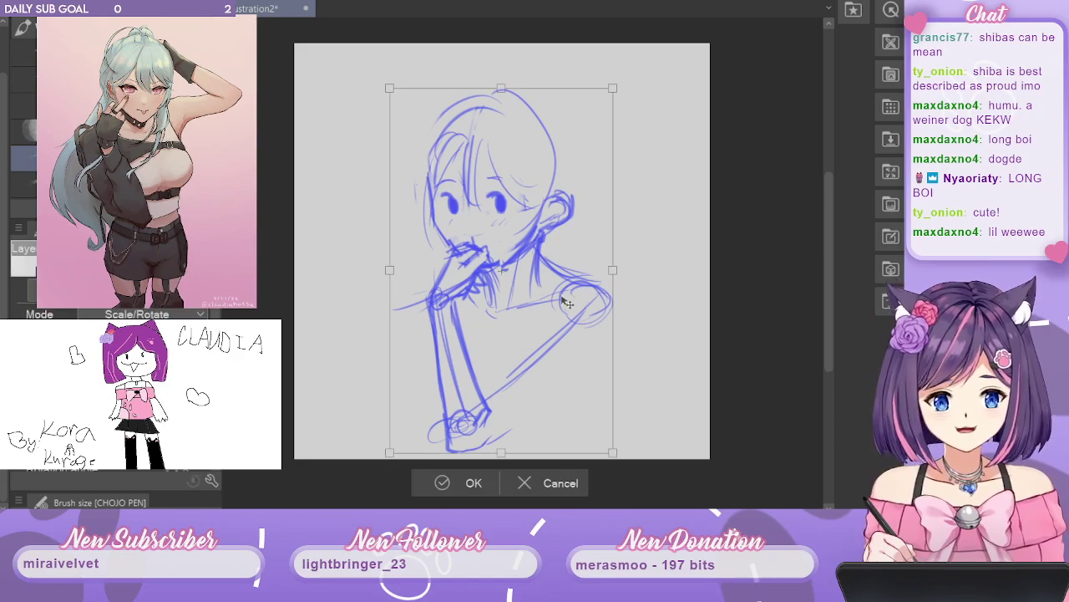
left_click_drag(567, 303, 585, 275)
key("Return")
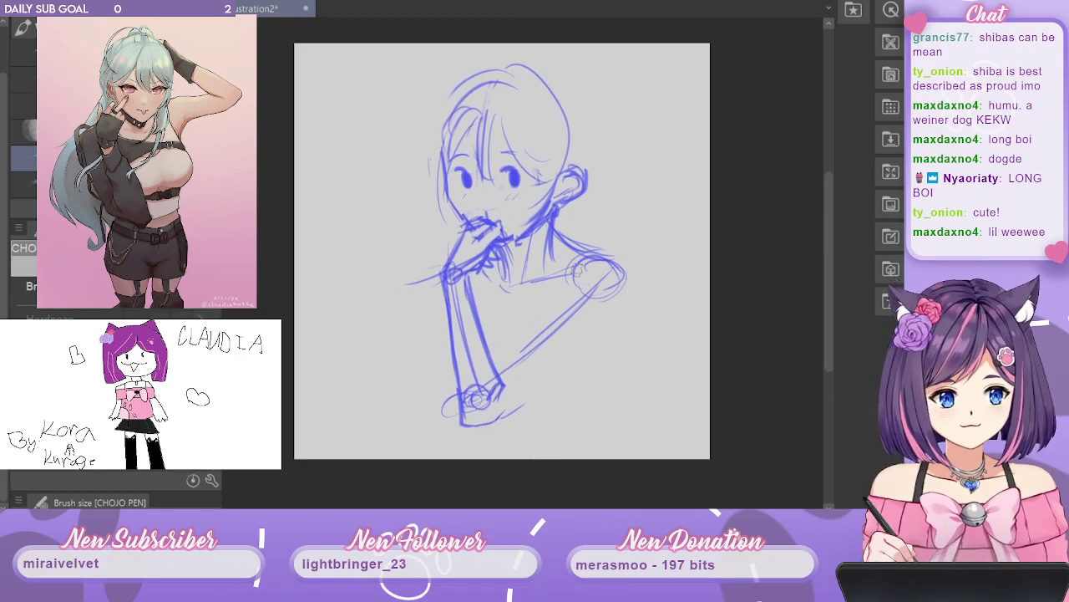
Outline both sides of the near upper arm between elbow and shoulder and sketch the torso's side line below the armpit.
scroll(831, 264, "up", 3)
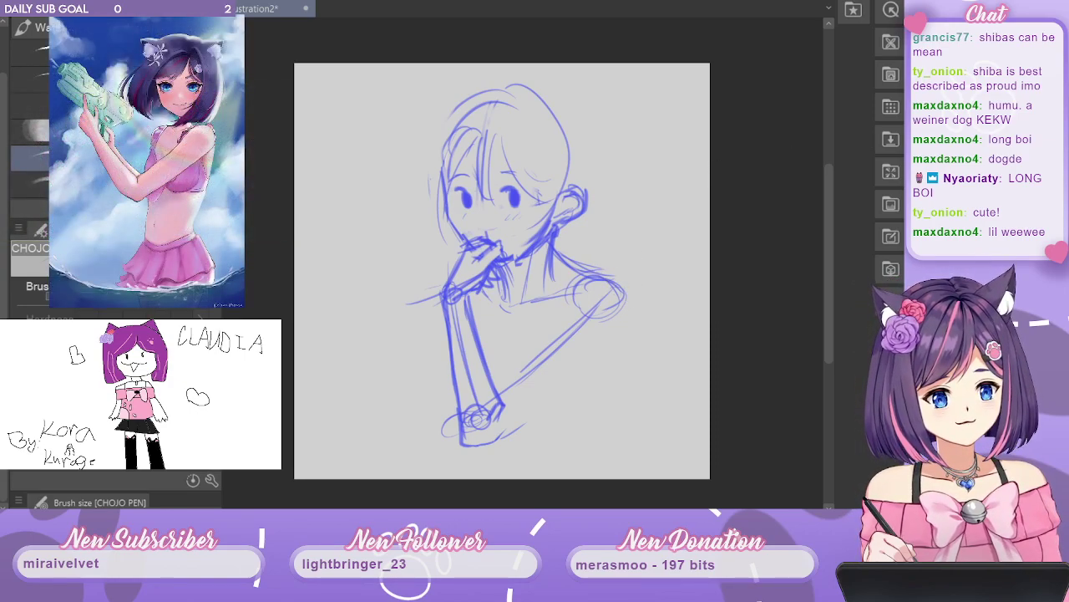
left_click_drag(504, 437, 545, 405)
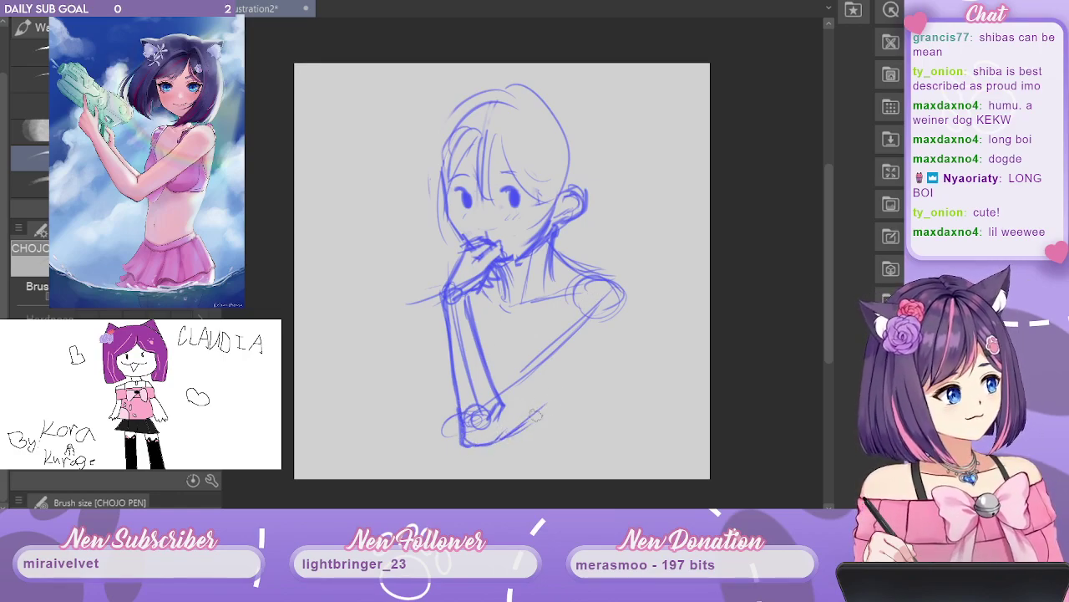
mouse_move(513, 424)
left_mouse_down()
mouse_move(602, 362)
mouse_move(617, 315)
mouse_move(618, 339)
left_mouse_up()
mouse_move(622, 290)
left_mouse_down()
mouse_move(597, 348)
mouse_move(619, 312)
mouse_move(615, 324)
mouse_move(554, 387)
mouse_move(611, 317)
mouse_move(581, 373)
mouse_move(599, 343)
mouse_move(543, 405)
mouse_move(569, 384)
mouse_move(486, 451)
left_mouse_up()
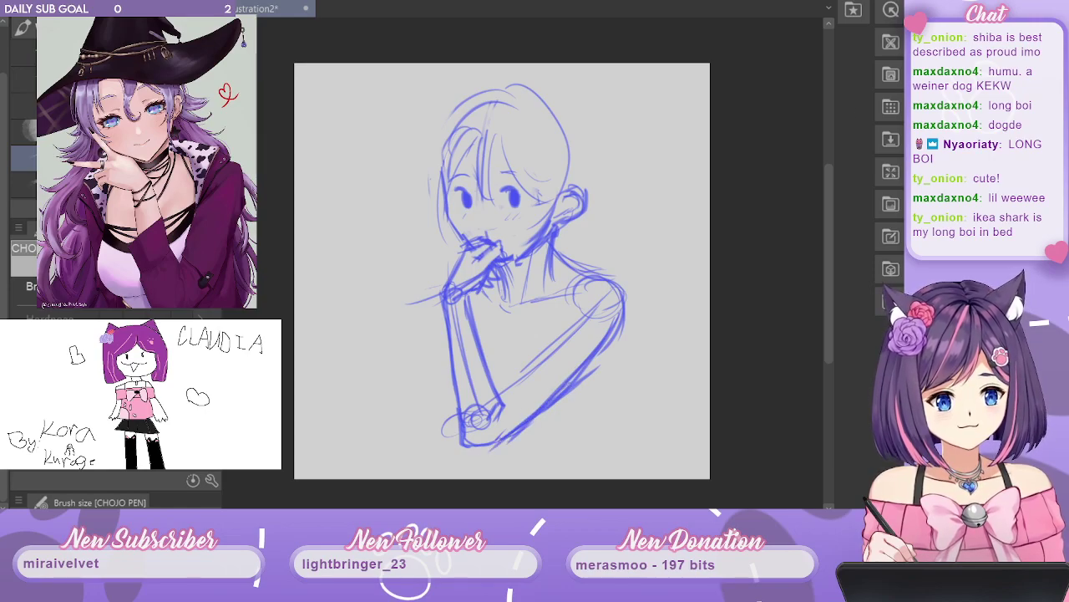
left_click_drag(602, 361, 520, 441)
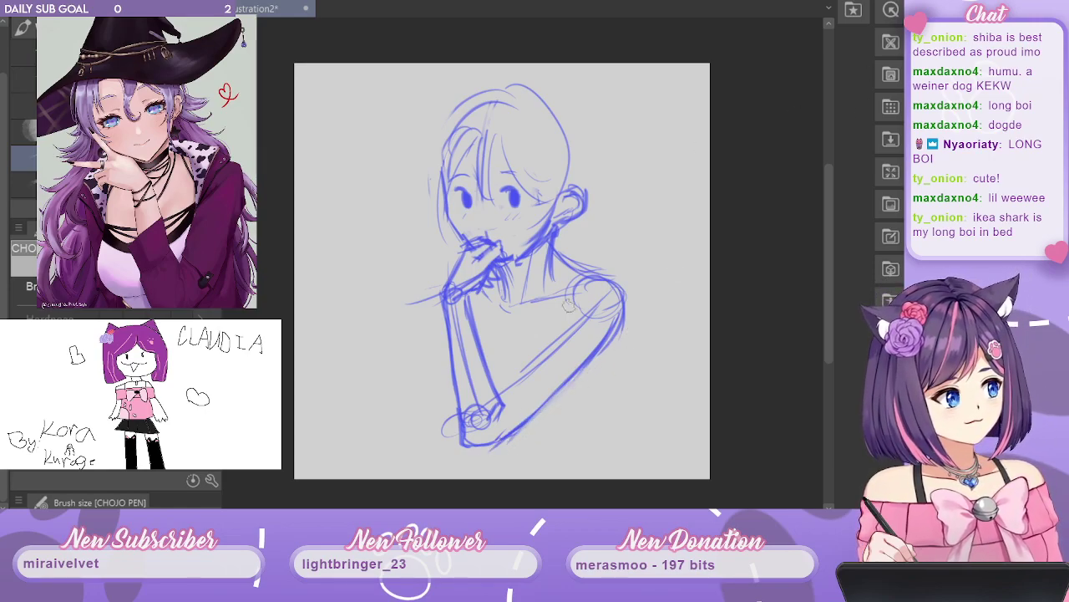
left_click_drag(499, 392, 565, 325)
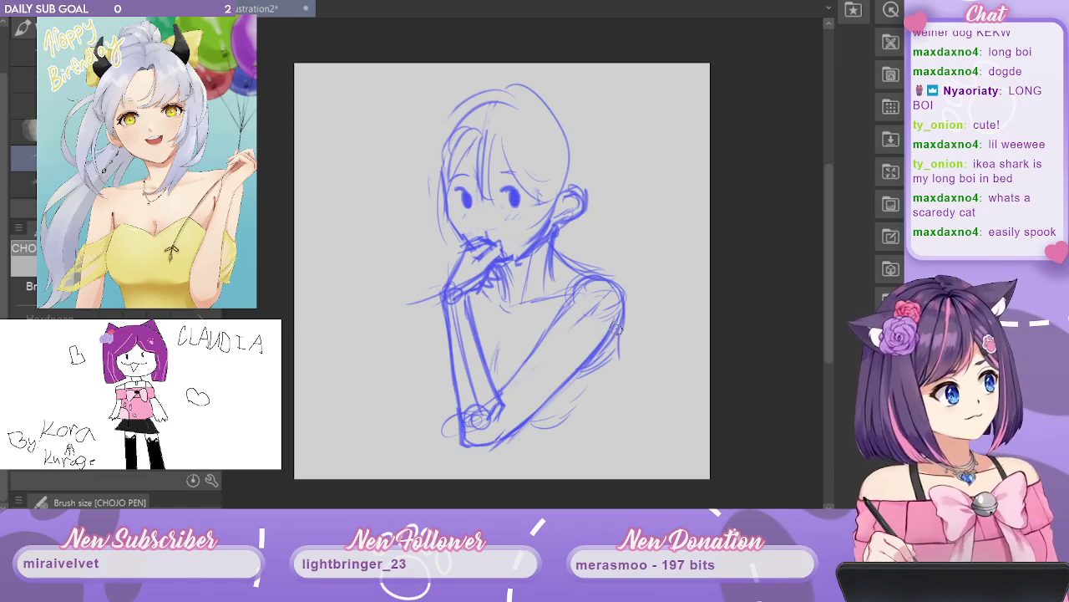
left_click_drag(618, 332, 635, 389)
left_click_drag(613, 342, 635, 435)
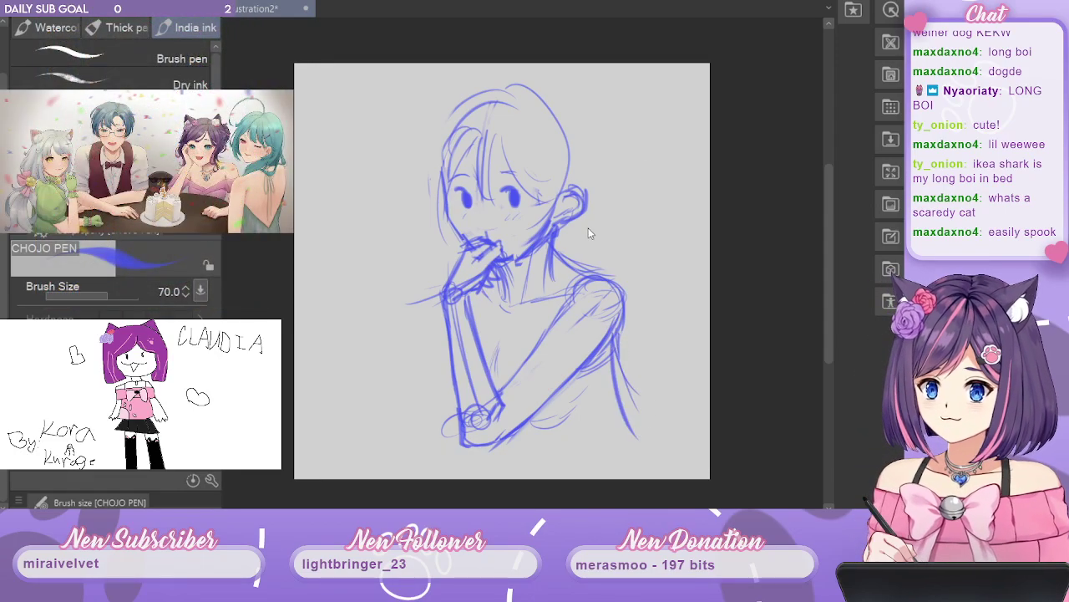
Scale the whole sketch down and reposition it in the upper middle of the canvas.
key("ctrl+t")
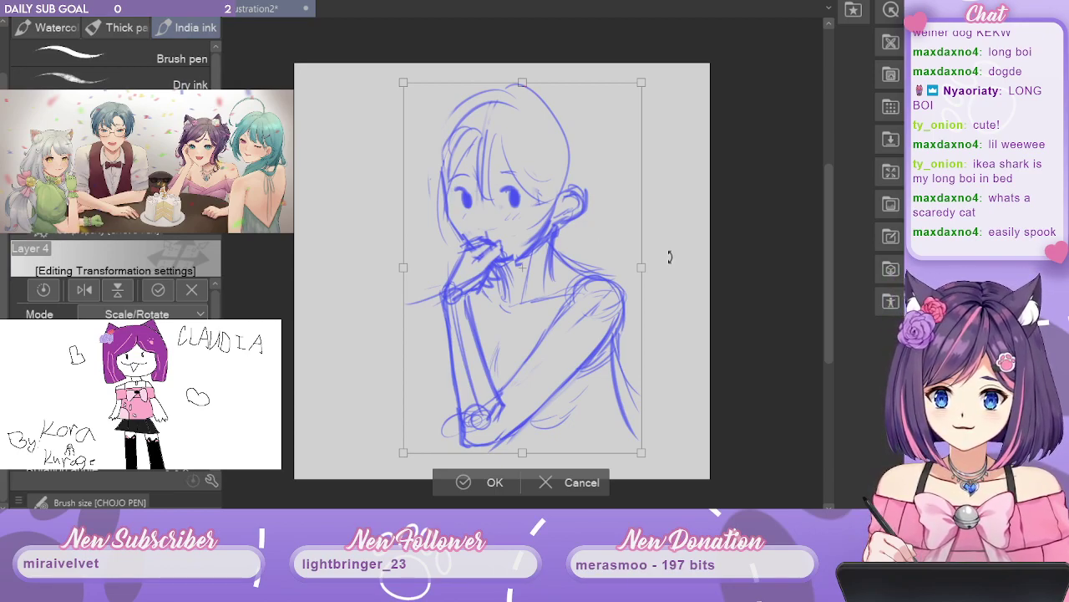
scroll(828, 229, "down", 1)
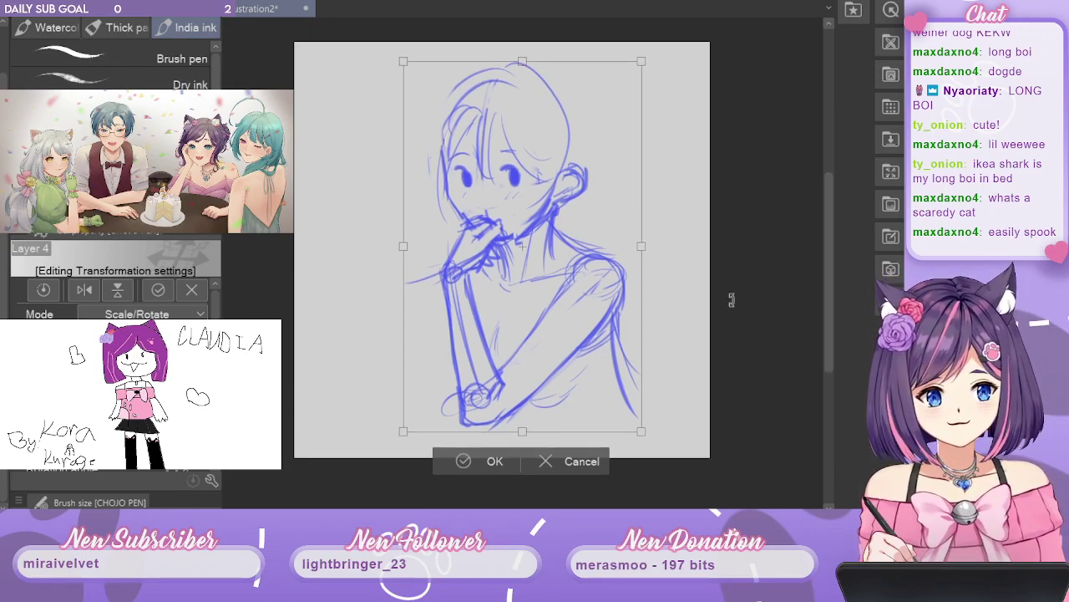
left_click_drag(641, 431, 604, 374)
left_click_drag(575, 334, 590, 341)
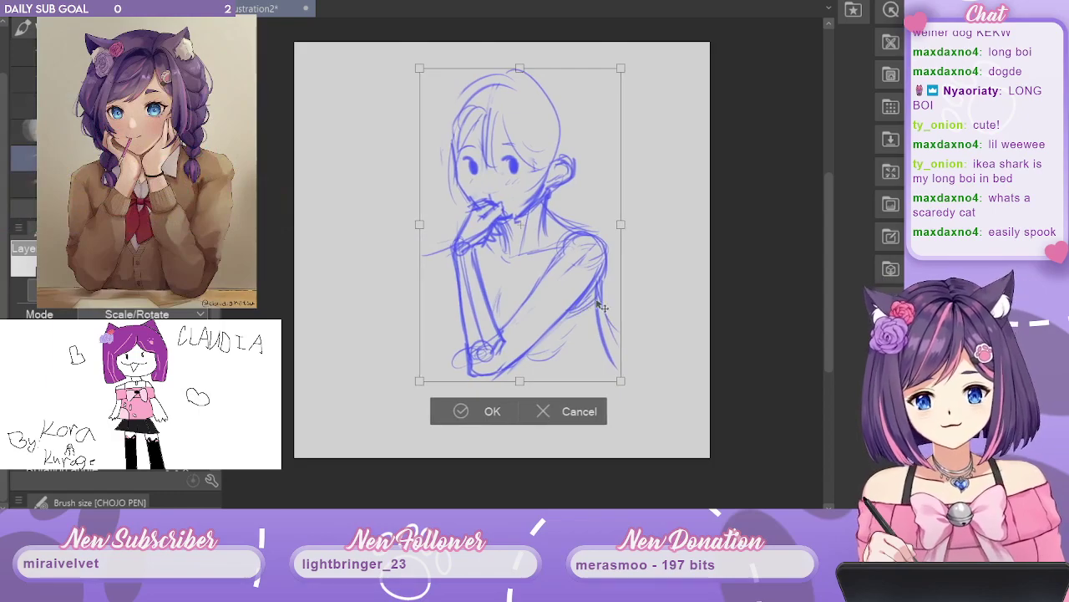
key("Return")
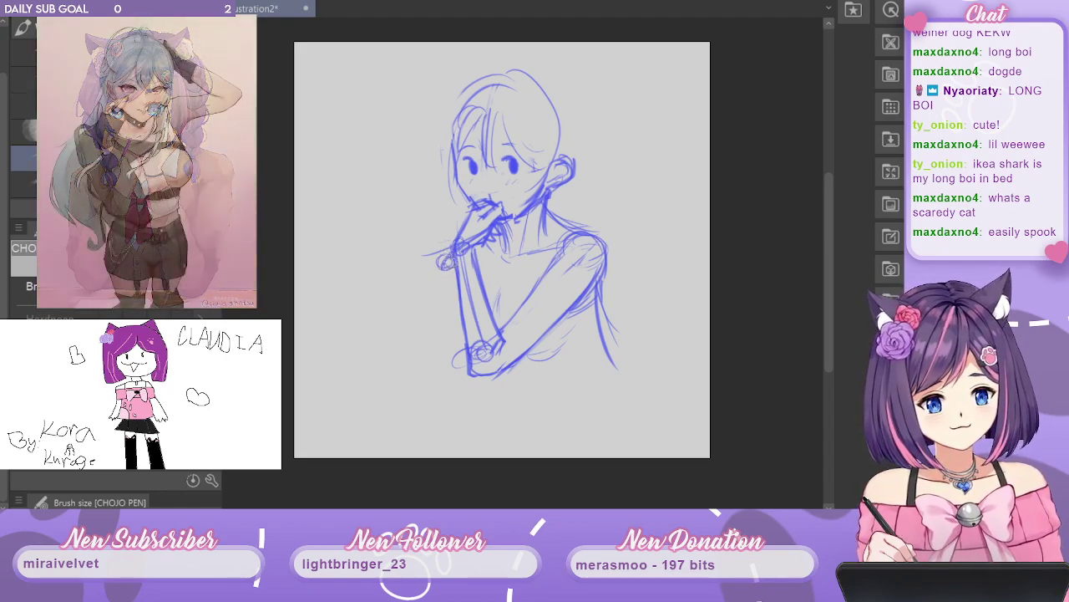
Rough in the far arm with joint circles, a bent forearm, a blocky hand and a thick curved shape at its outer edge.
left_click_drag(449, 264, 440, 374)
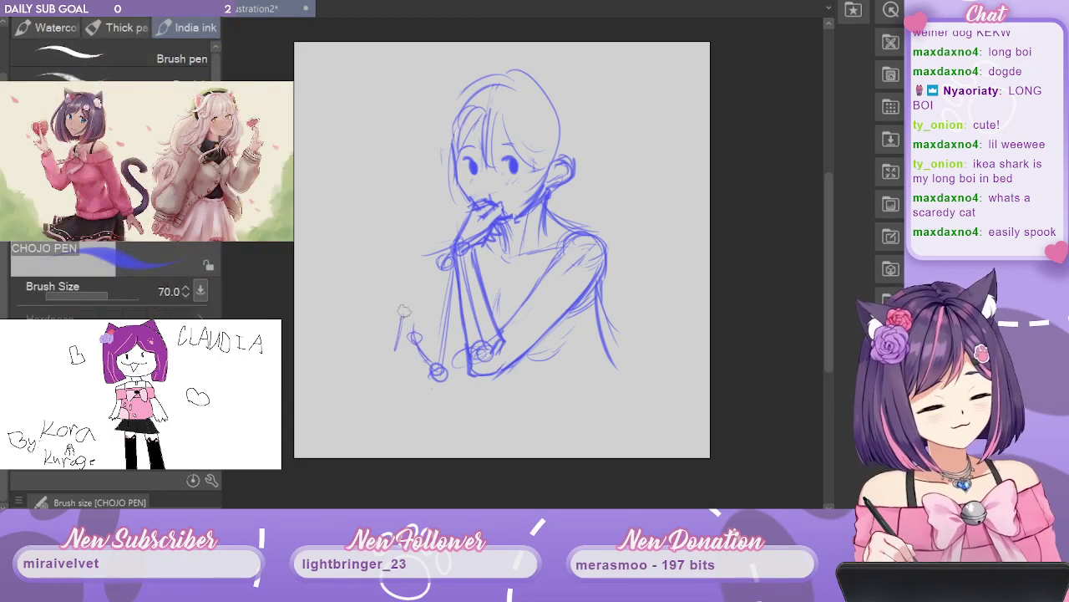
mouse_move(404, 310)
left_mouse_down()
mouse_move(411, 341)
mouse_move(417, 307)
mouse_move(429, 306)
mouse_move(422, 348)
mouse_move(396, 349)
mouse_move(419, 360)
mouse_move(408, 342)
mouse_move(433, 369)
mouse_move(411, 363)
mouse_move(433, 381)
left_mouse_up()
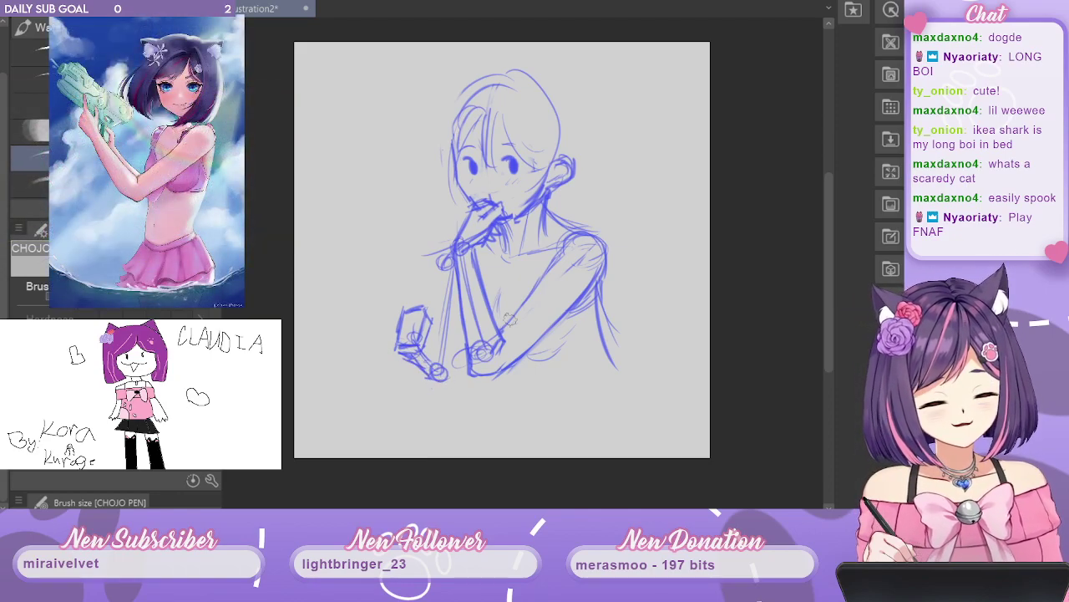
mouse_move(403, 353)
left_mouse_down()
mouse_move(394, 327)
mouse_move(389, 343)
mouse_move(392, 323)
mouse_move(411, 359)
left_mouse_up()
mouse_move(397, 317)
left_mouse_down()
mouse_move(388, 339)
mouse_move(414, 346)
left_mouse_up()
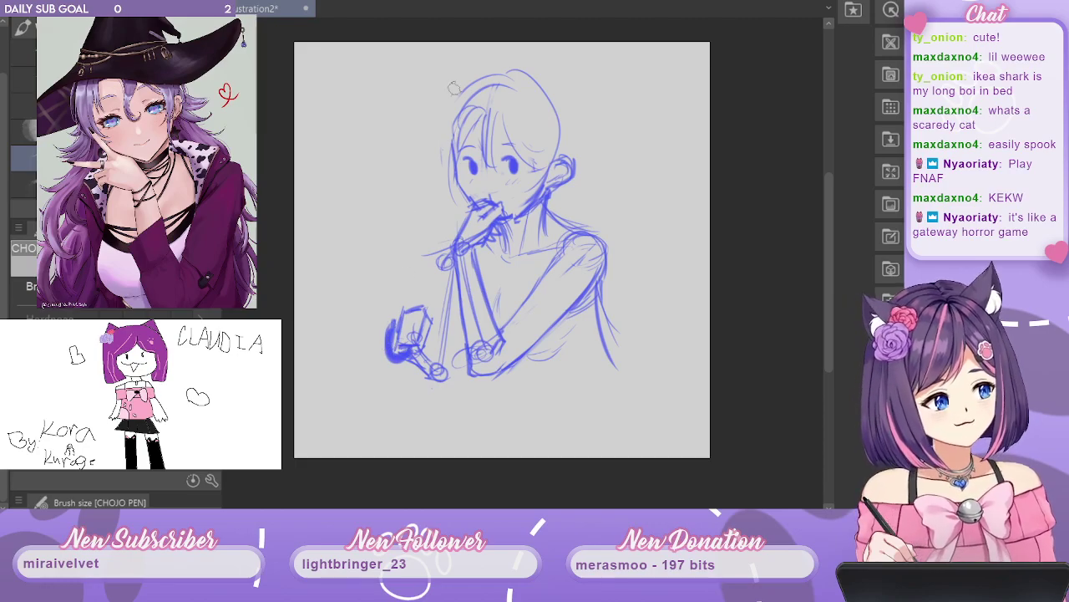
Draw a short thick piece above the far hand and a long thin shaft rising from it alongside the face.
mouse_move(425, 289)
left_mouse_down()
mouse_move(421, 311)
mouse_move(423, 297)
left_mouse_up()
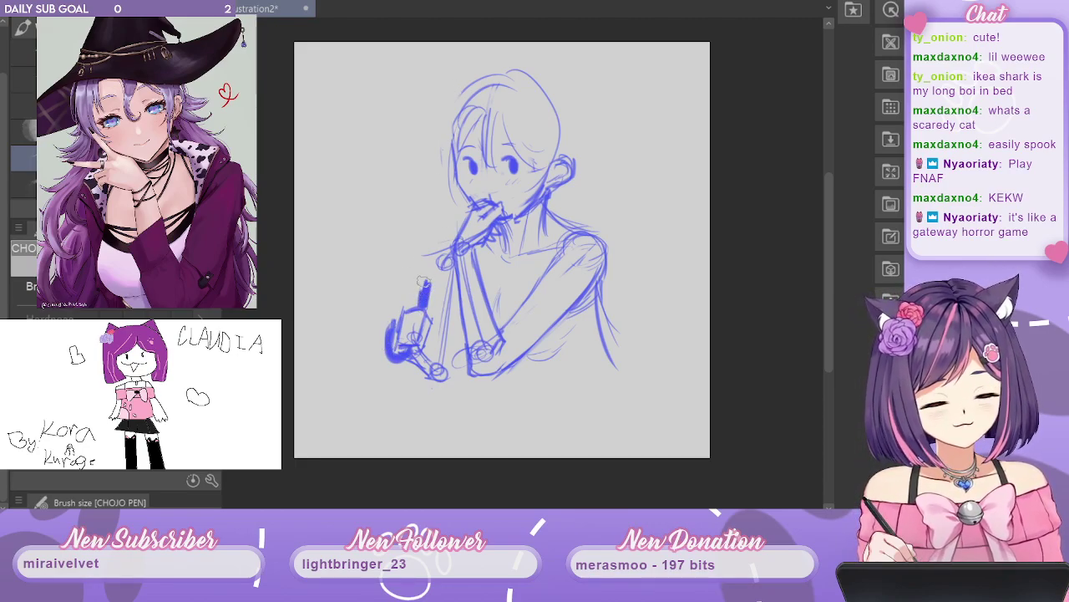
mouse_move(445, 188)
left_mouse_down()
mouse_move(430, 290)
mouse_move(442, 220)
mouse_move(427, 290)
left_mouse_up()
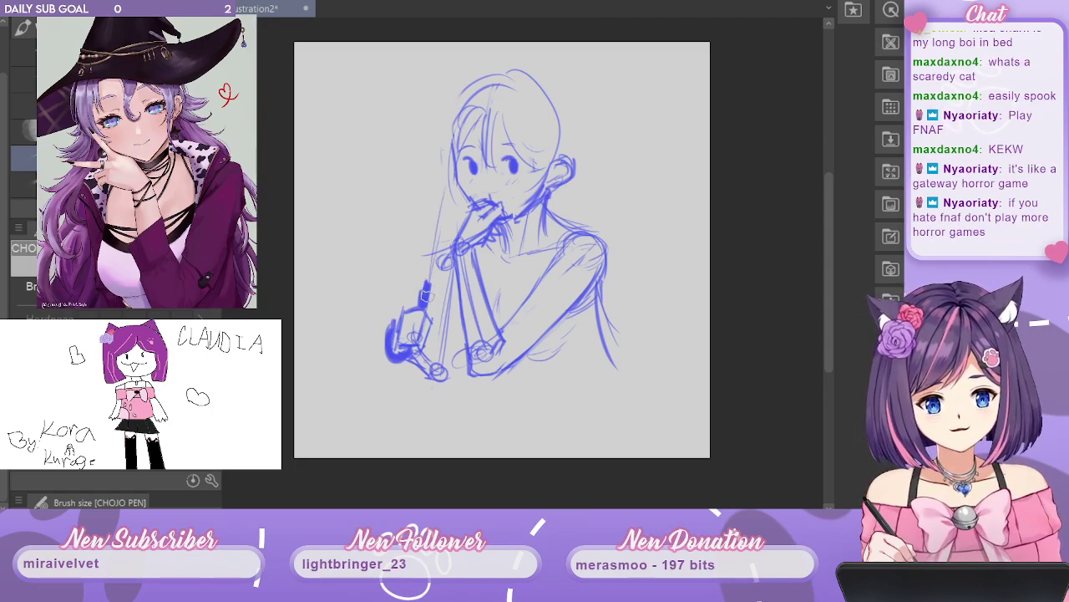
mouse_move(453, 176)
left_mouse_down()
mouse_move(423, 313)
mouse_move(423, 297)
left_mouse_up()
Clean up the joint circles and construction lines on the arms and outline the far upper arm.
left_click_drag(545, 206, 545, 215)
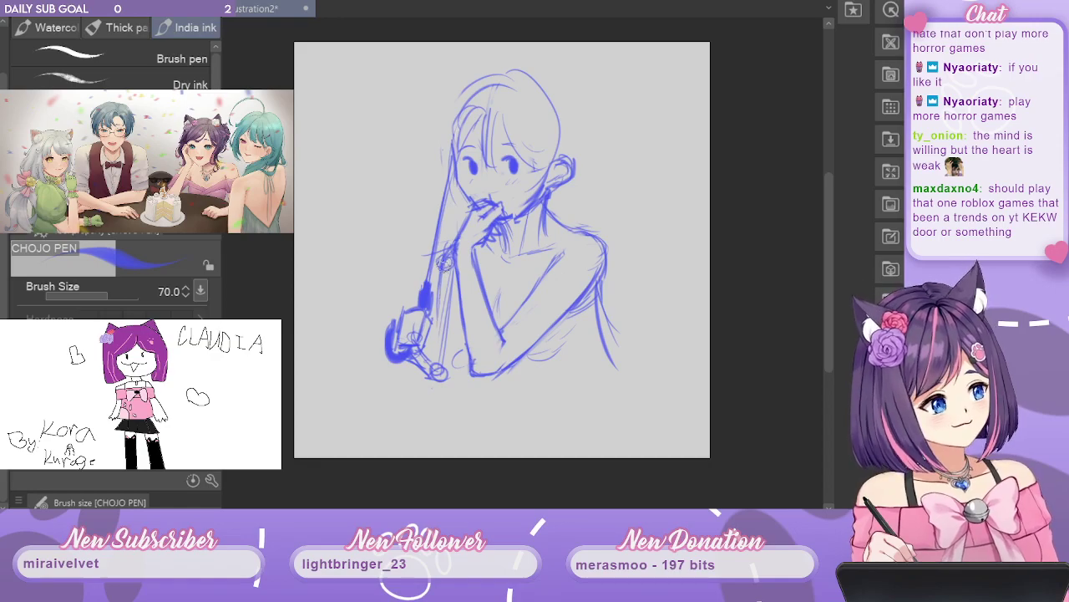
left_click_drag(444, 262, 433, 354)
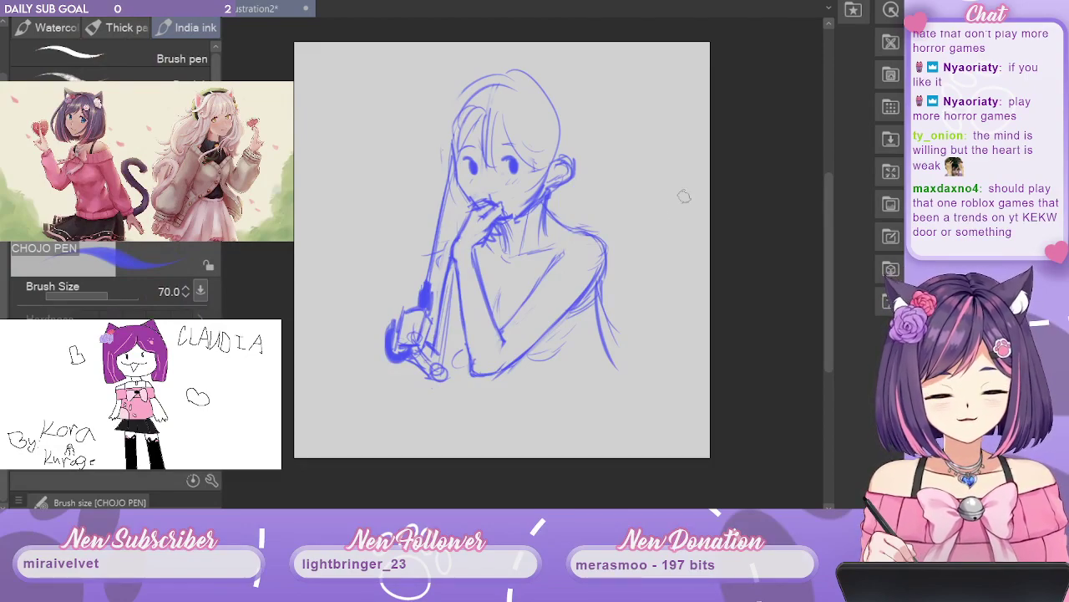
Extend the long shaft past the hair to a pointed tip above the head and darken its line beside the face.
left_click_drag(828, 251, 828, 252)
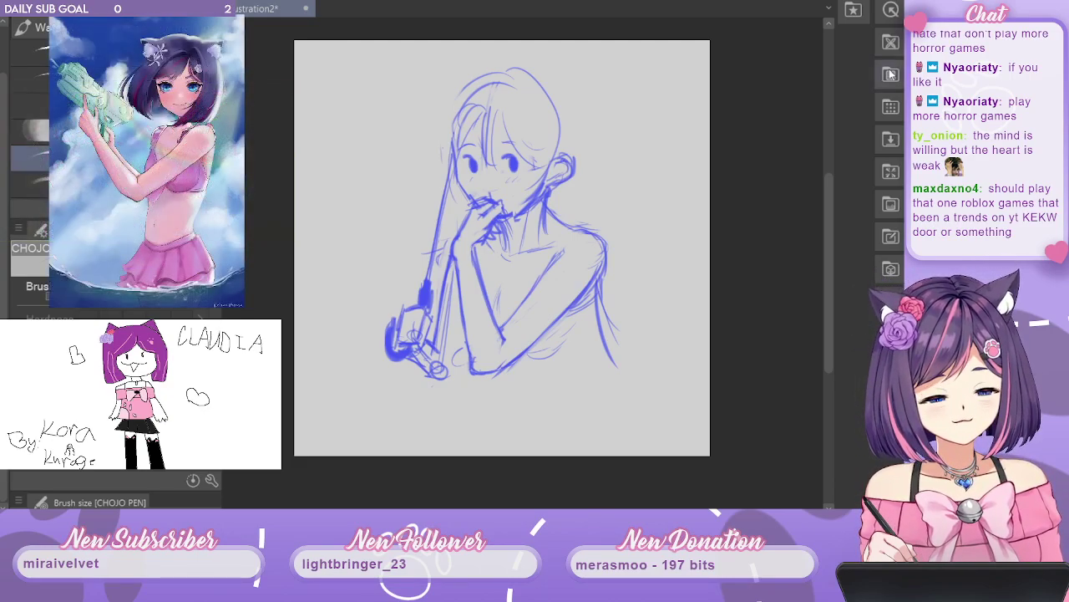
scroll(830, 188, "up", 1)
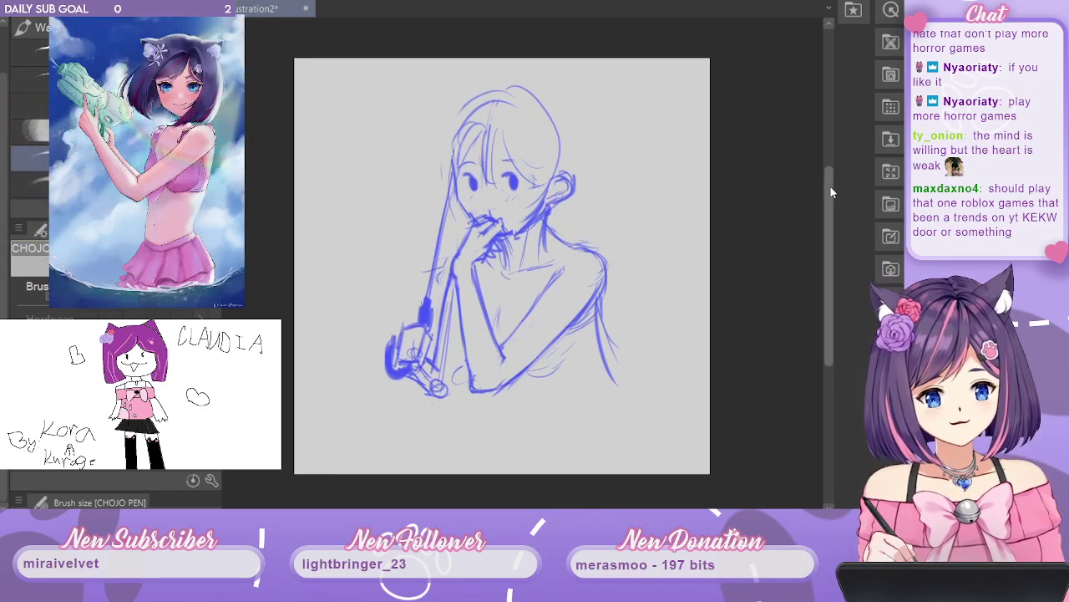
left_click_drag(831, 187, 830, 189)
left_click_drag(450, 156, 442, 197)
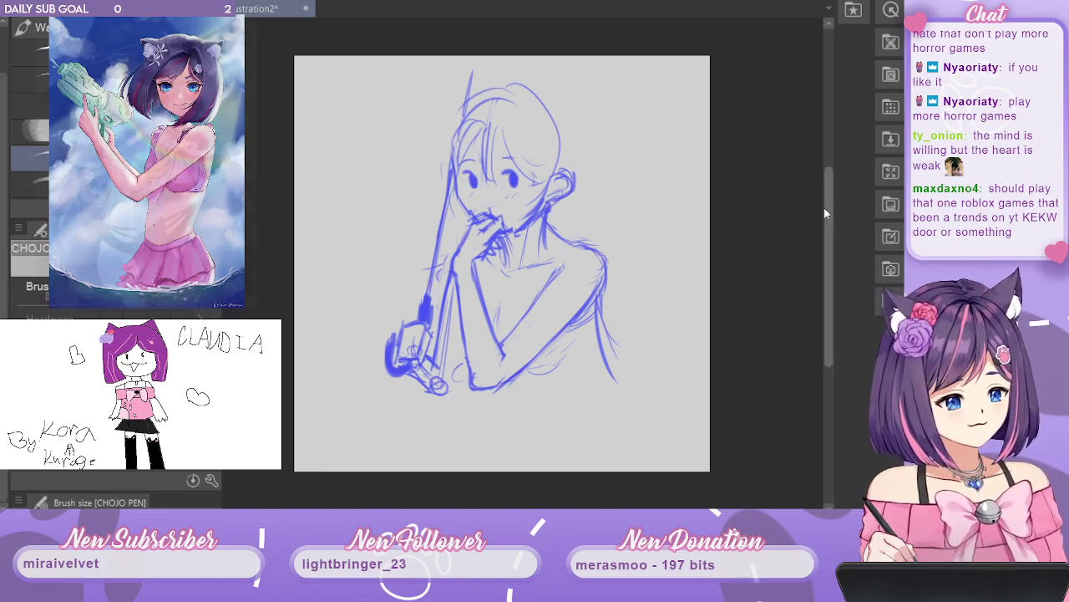
Sketch an upright oval form beneath the elbows, clean up its interior, and add contour lines running down beside it.
scroll(828, 224, "down", 3)
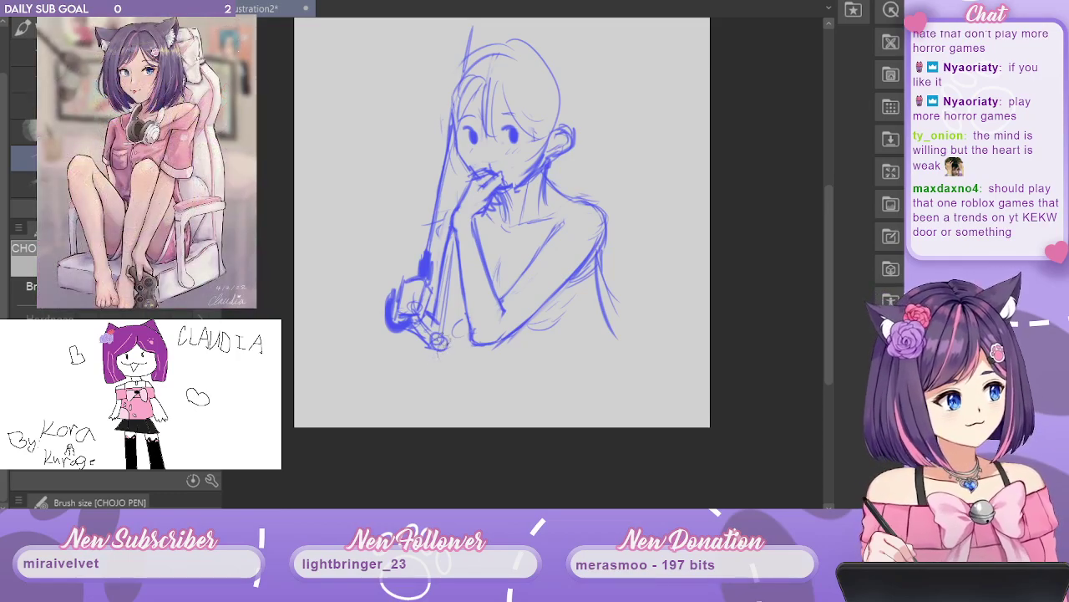
mouse_move(451, 341)
left_mouse_down()
mouse_move(430, 356)
mouse_move(428, 386)
left_mouse_up()
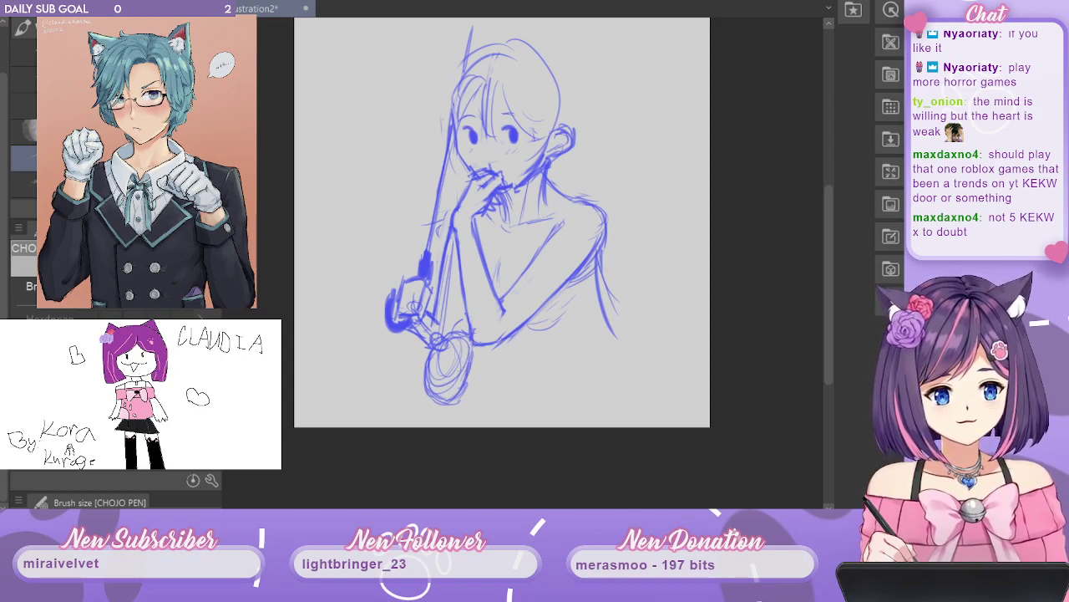
left_click_drag(444, 343, 445, 390)
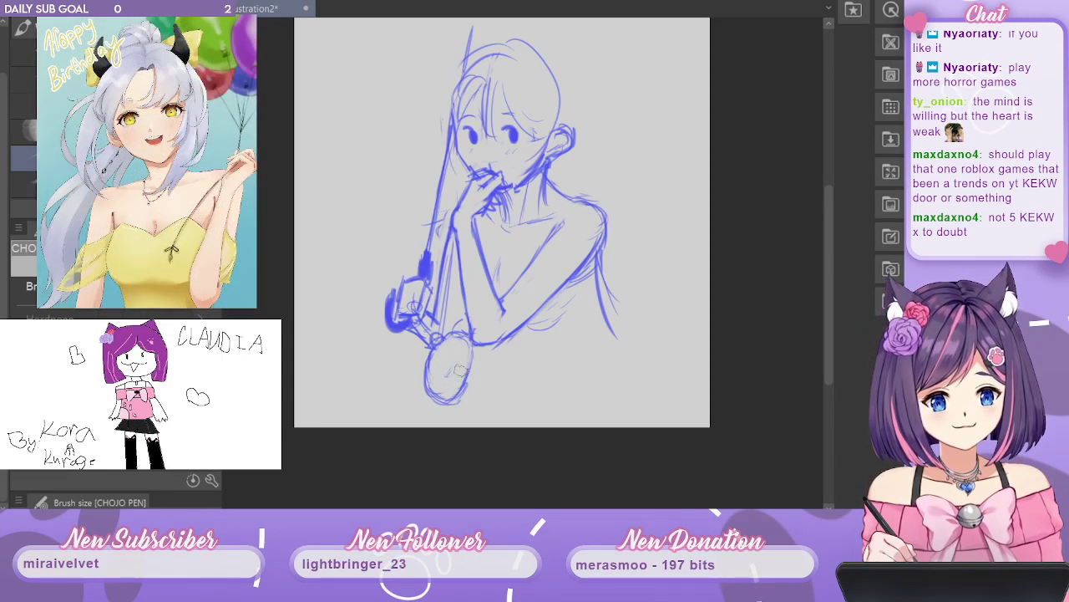
mouse_move(457, 336)
left_mouse_down()
mouse_move(459, 380)
mouse_move(467, 371)
left_mouse_up()
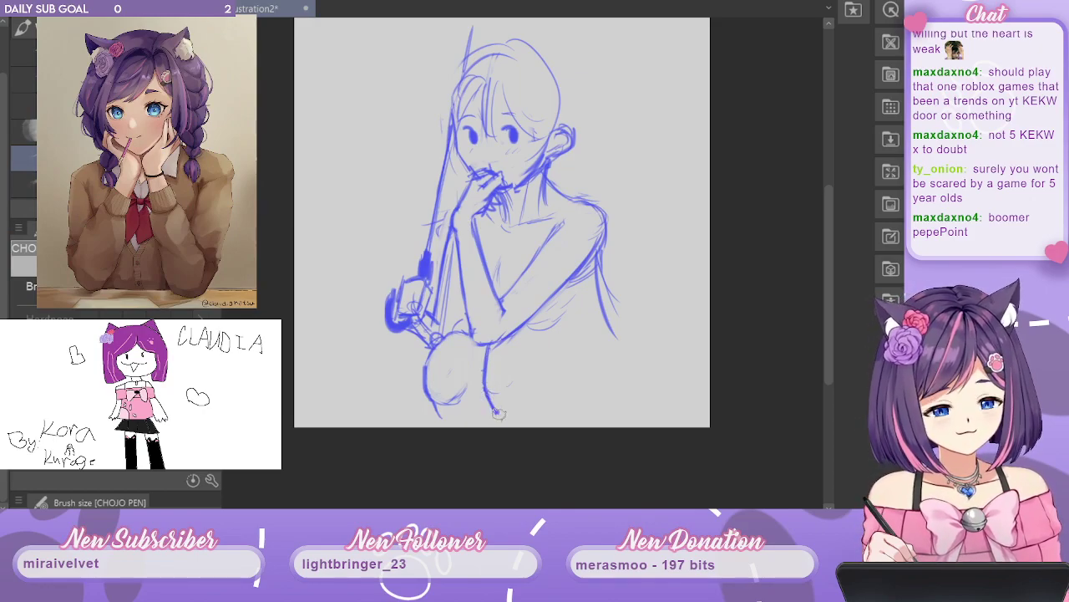
Scale down the whole character sketch and reposition it in the upper part of the canvas, leaving room for the legs.
key("ctrl+t")
left_click_drag(618, 411, 585, 333)
left_click_drag(538, 308, 565, 313)
left_click_drag(610, 363, 589, 323)
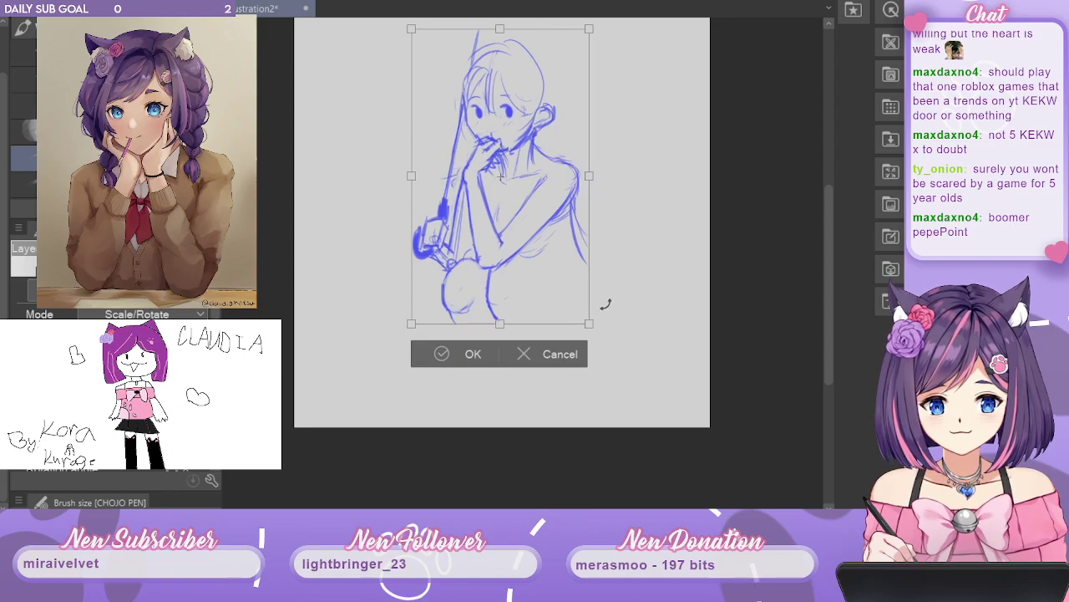
key("Return")
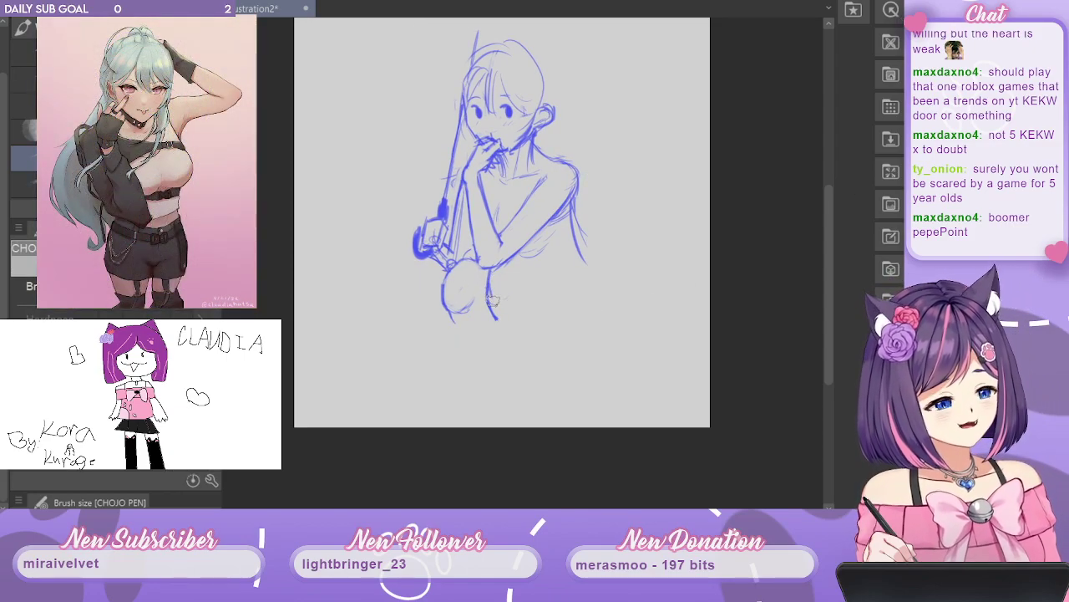
Sketch the bent near thigh extending from the knee and round it into the hip and lower back contour.
left_click_drag(499, 319, 520, 338)
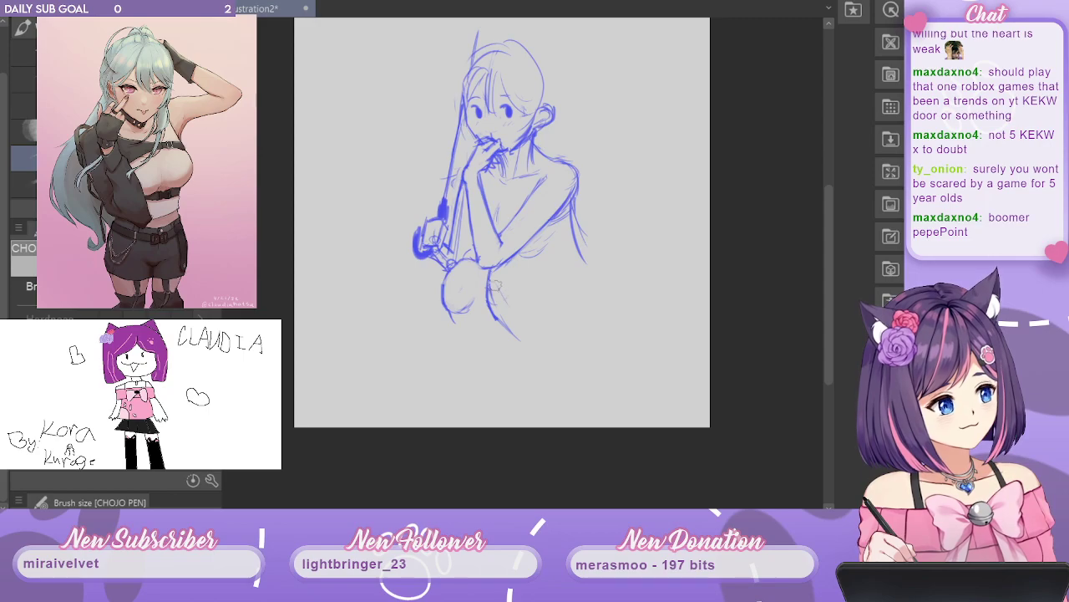
left_click_drag(495, 284, 550, 367)
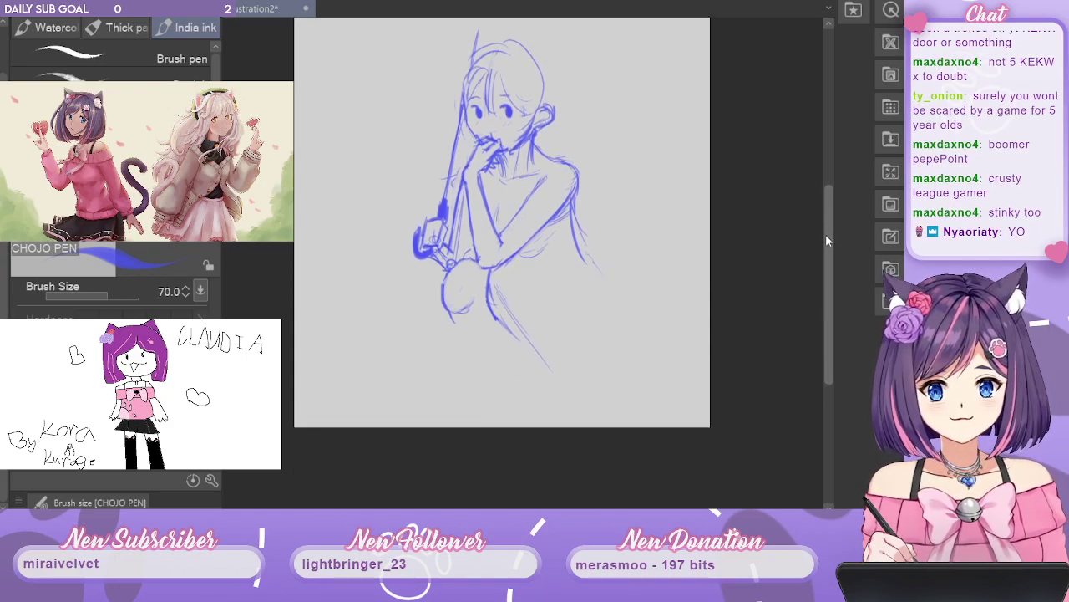
left_click_drag(826, 235, 827, 237)
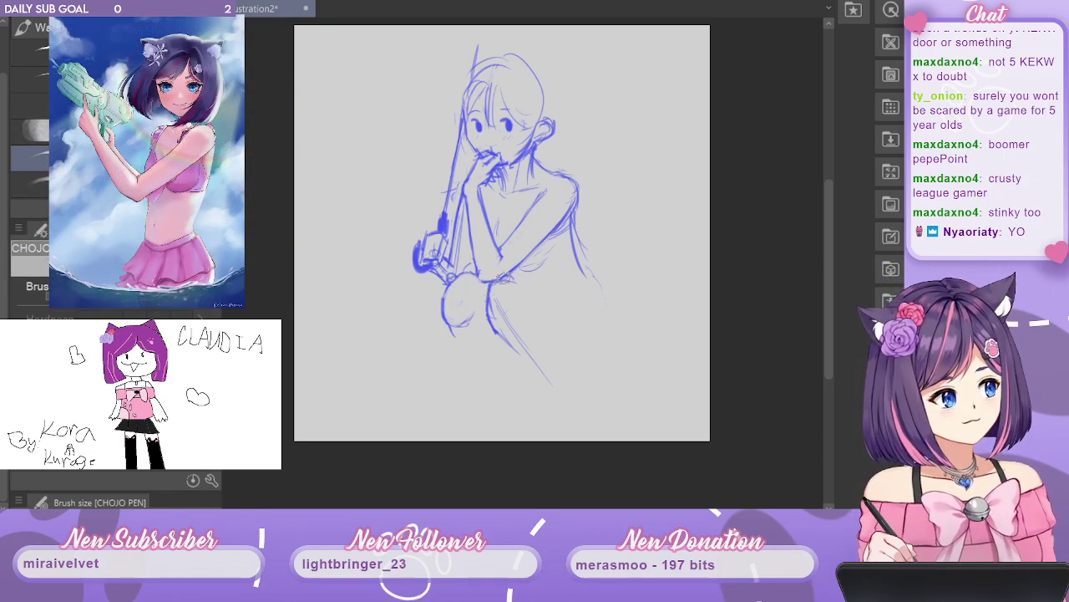
left_click_drag(503, 277, 592, 314)
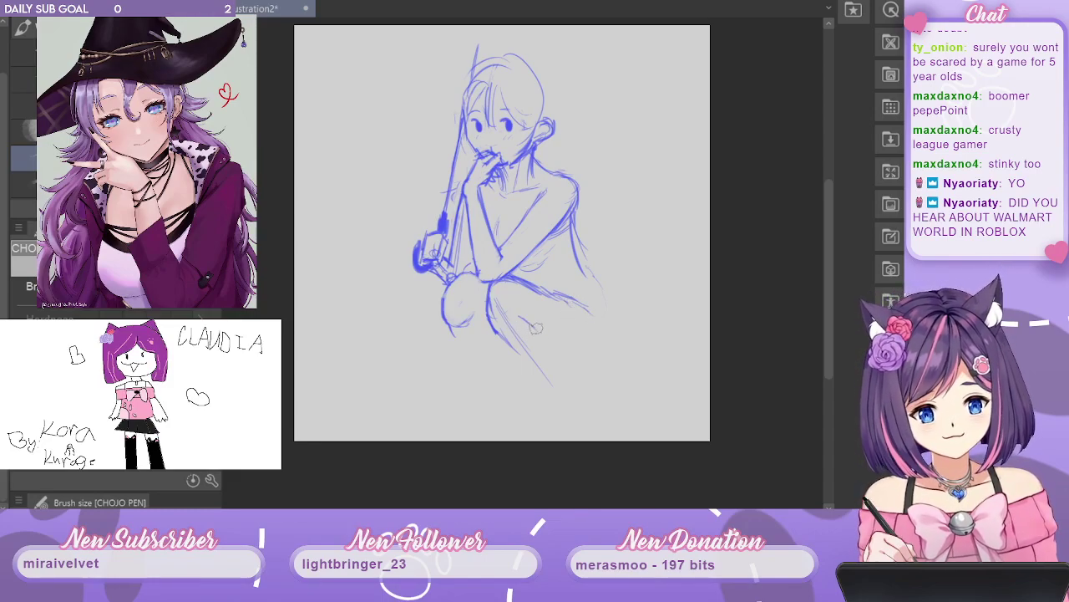
mouse_move(513, 316)
left_mouse_down()
mouse_move(609, 347)
mouse_move(549, 340)
mouse_move(607, 358)
left_mouse_up()
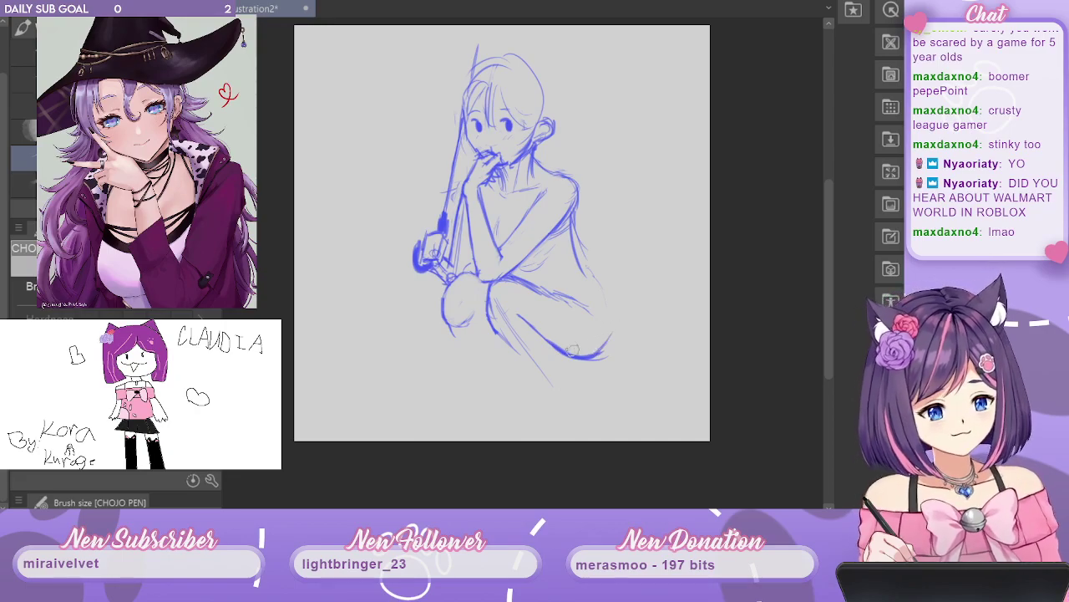
left_click_drag(541, 341, 609, 338)
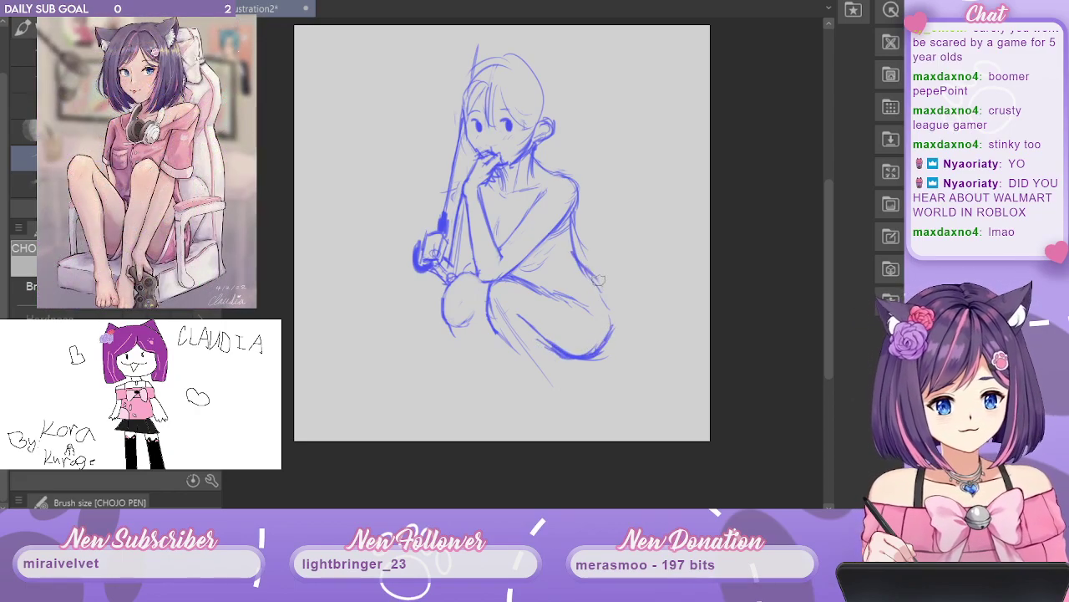
left_click_drag(588, 266, 619, 305)
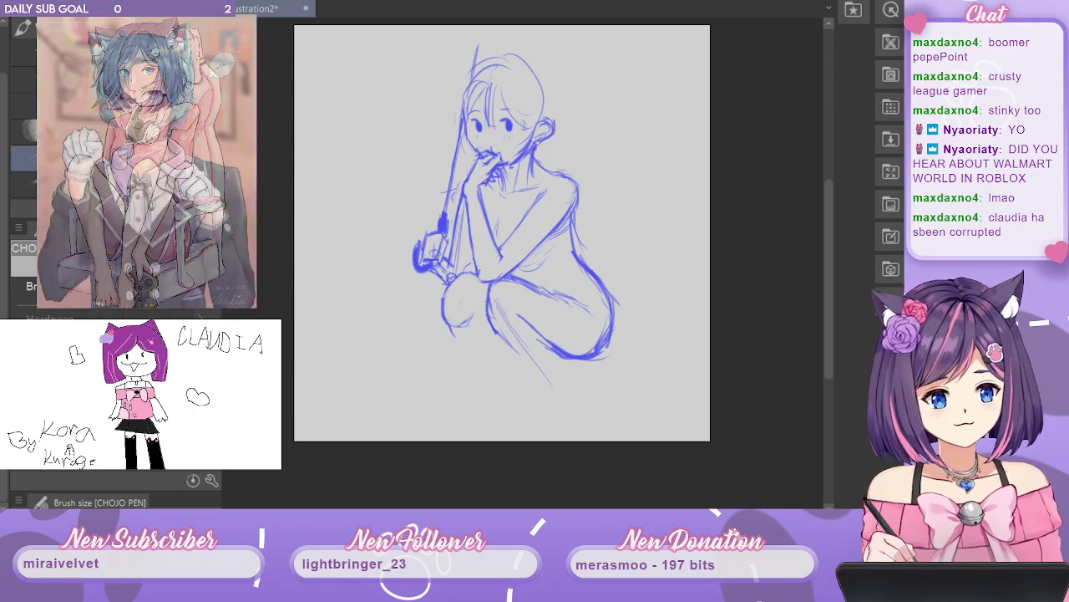
Move the whole sketch lower on the canvas and lengthen the shaft upward above the head.
key("ctrl+t")
mouse_move(572, 215)
left_mouse_down()
mouse_move(565, 238)
mouse_move(563, 227)
left_mouse_up()
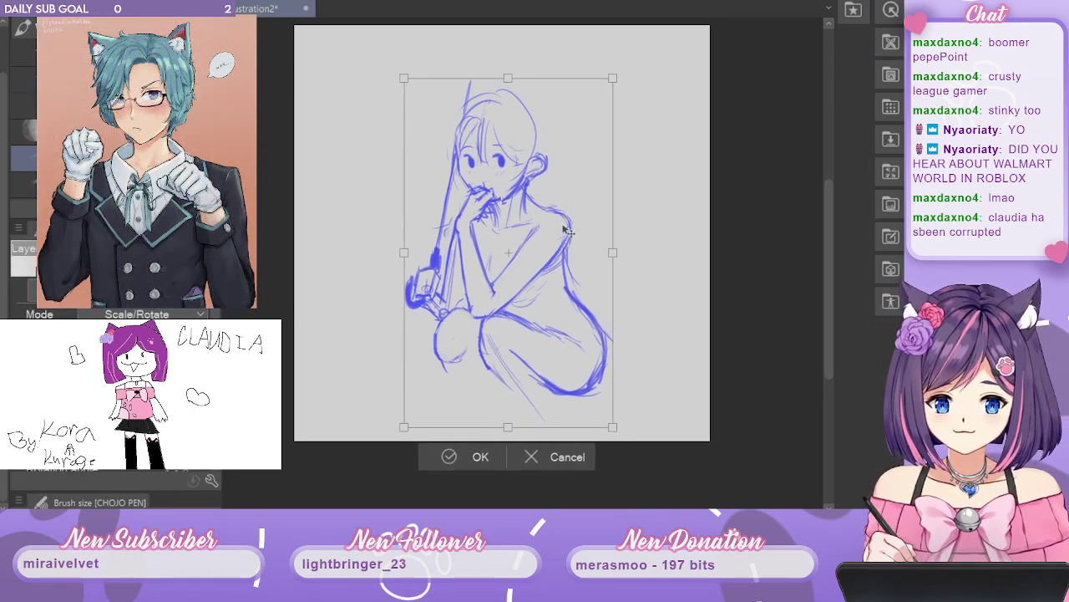
key("Return")
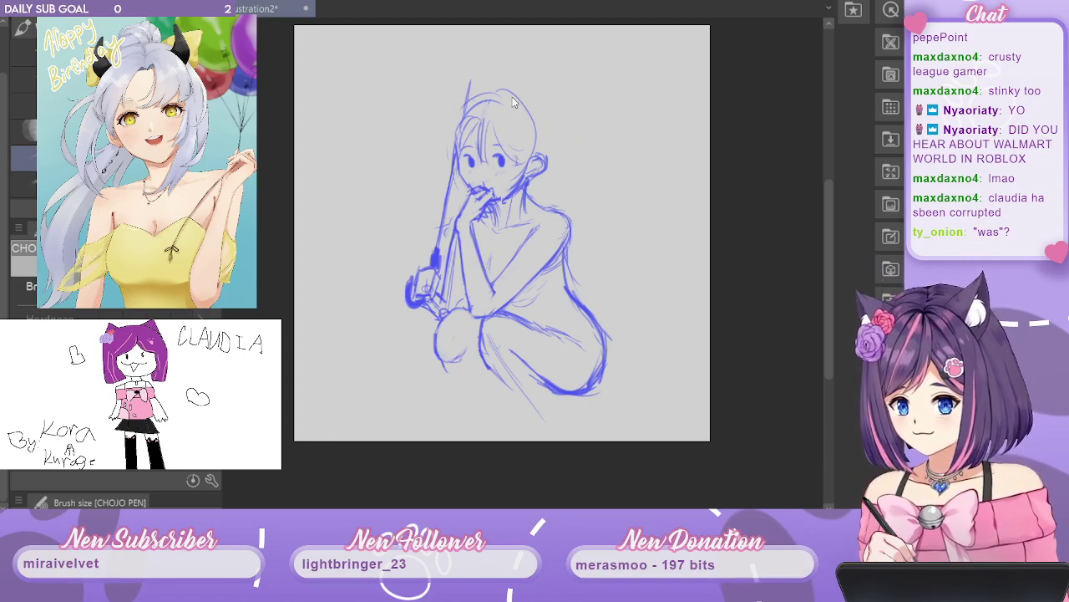
mouse_move(523, 100)
left_mouse_down()
mouse_move(418, 81)
mouse_move(592, 130)
left_mouse_up()
key("ctrl+z")
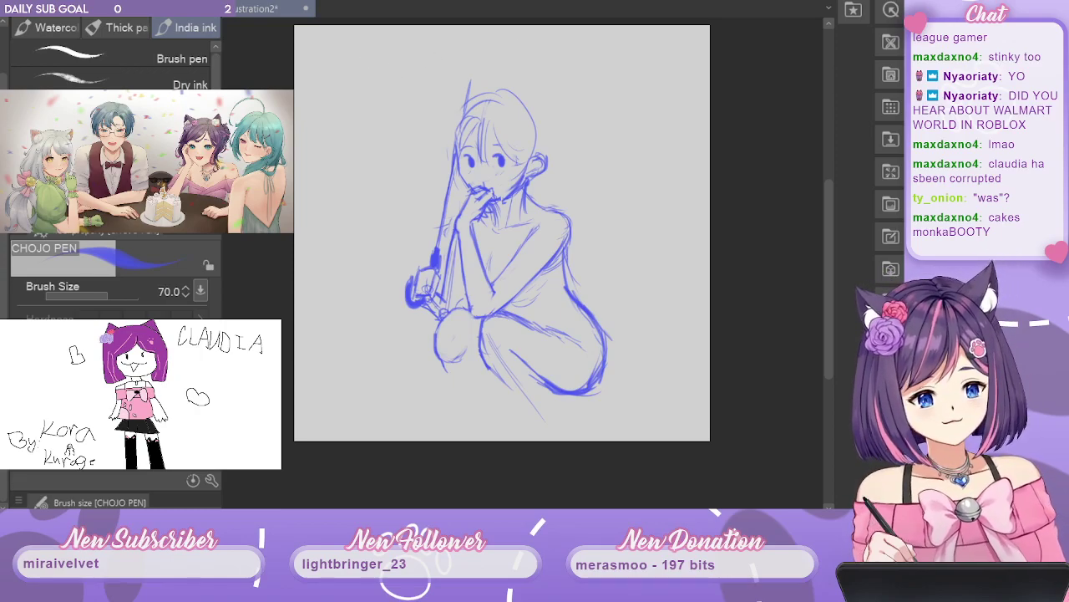
left_click_drag(470, 77, 477, 35)
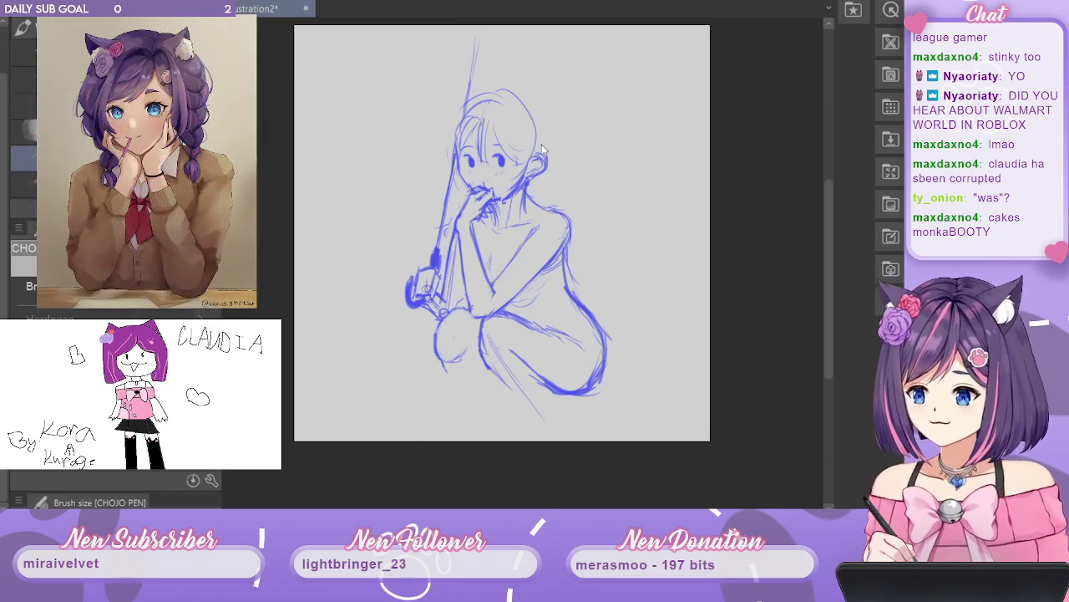
key("ctrl+t")
mouse_move(543, 146)
left_mouse_down()
mouse_move(543, 181)
mouse_move(537, 165)
left_mouse_up()
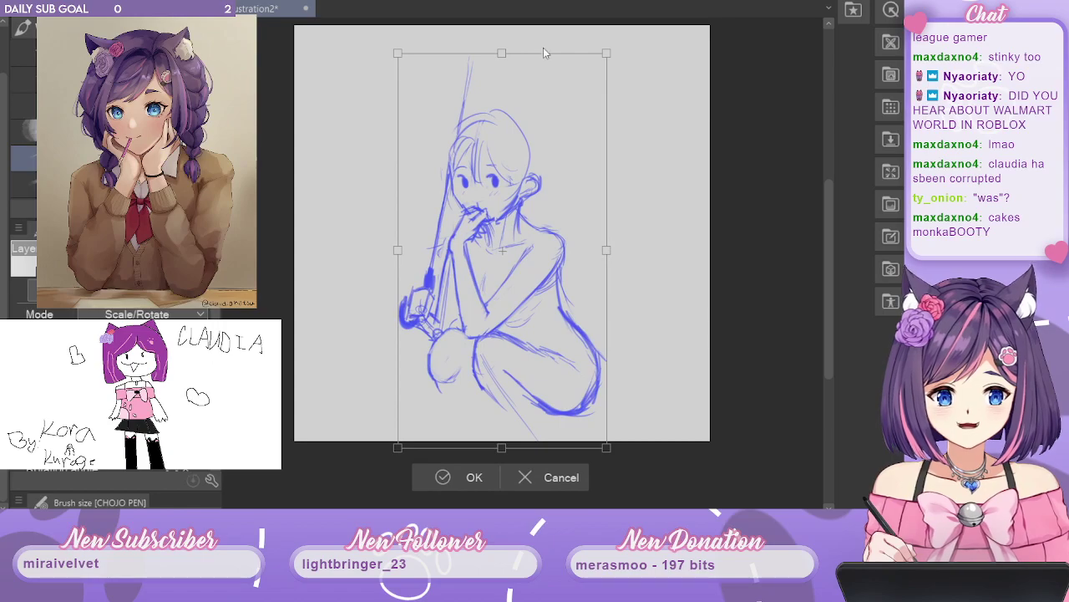
key("Return")
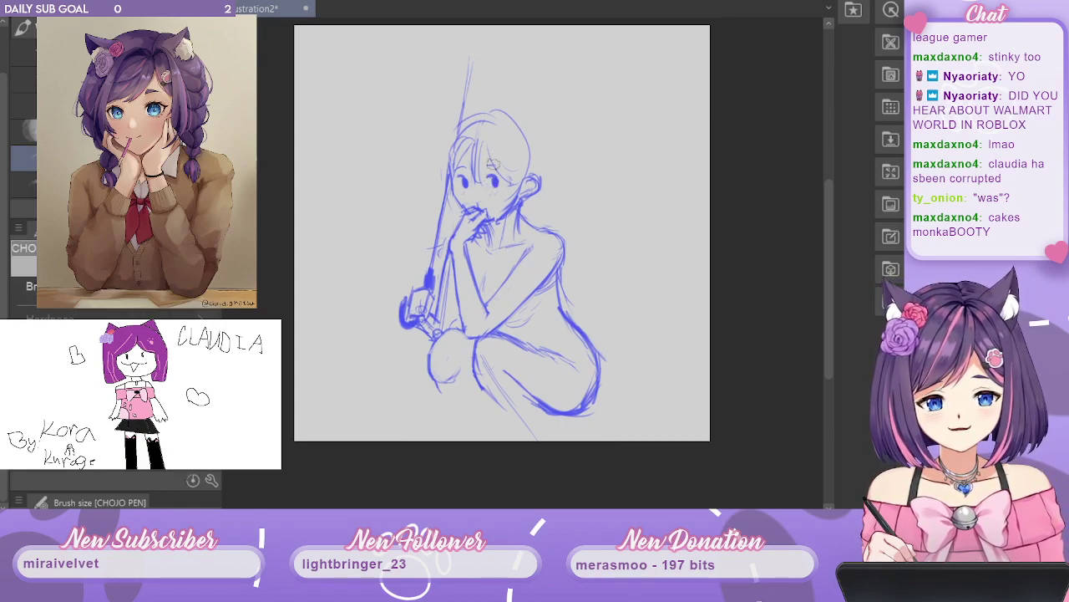
Draw a dark arc across the top of the head and extend the shaft to a thick tip near the canvas's upper edge.
mouse_move(464, 129)
left_mouse_down()
mouse_move(520, 139)
mouse_move(516, 121)
mouse_move(527, 152)
left_mouse_up()
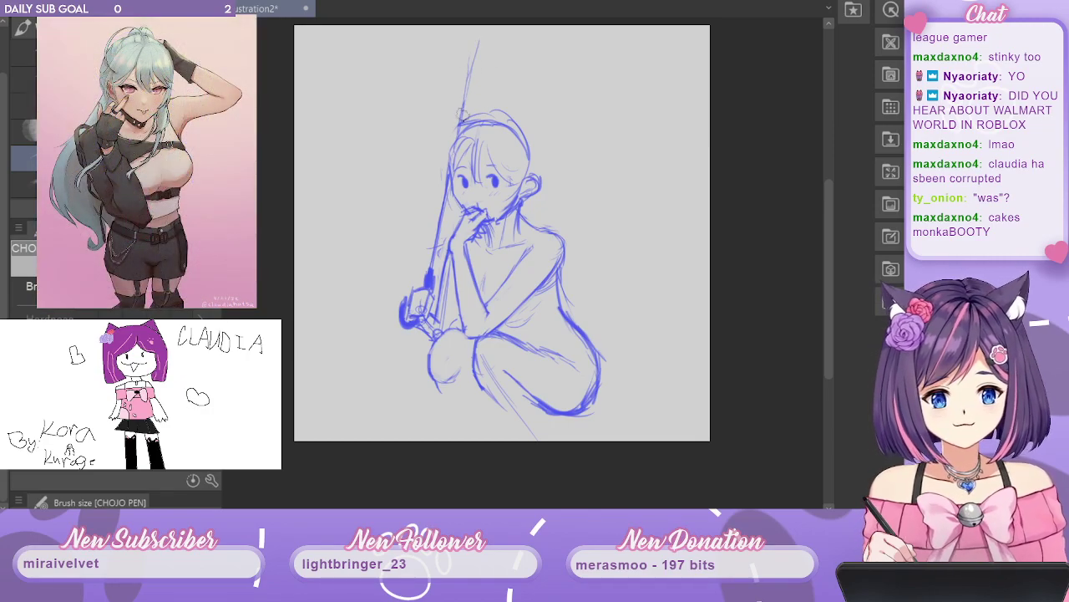
left_click_drag(463, 115, 473, 41)
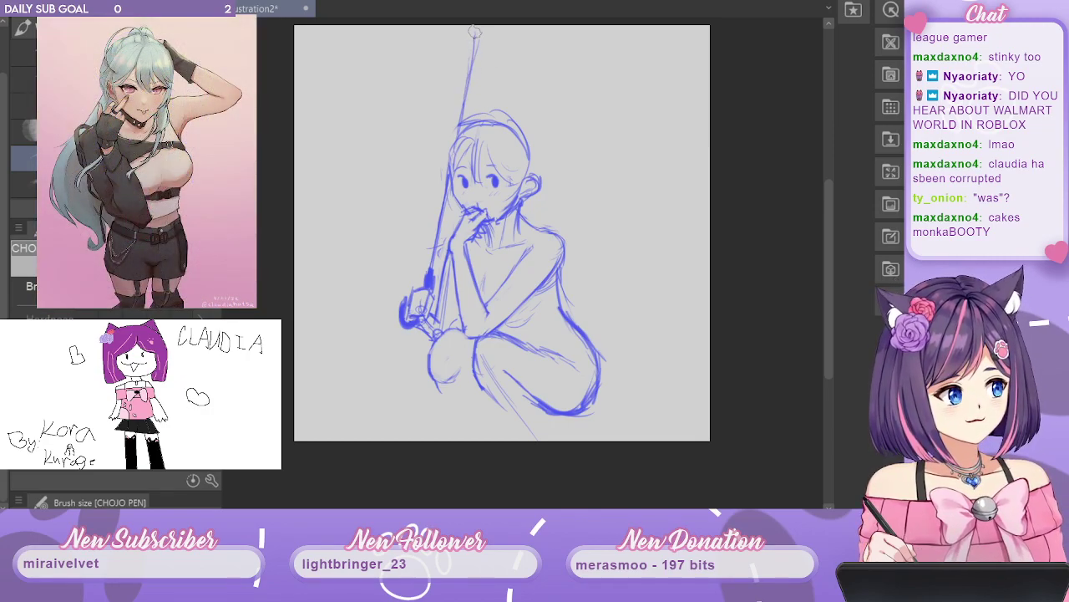
mouse_move(481, 31)
left_mouse_down()
mouse_move(473, 57)
mouse_move(478, 33)
left_mouse_up()
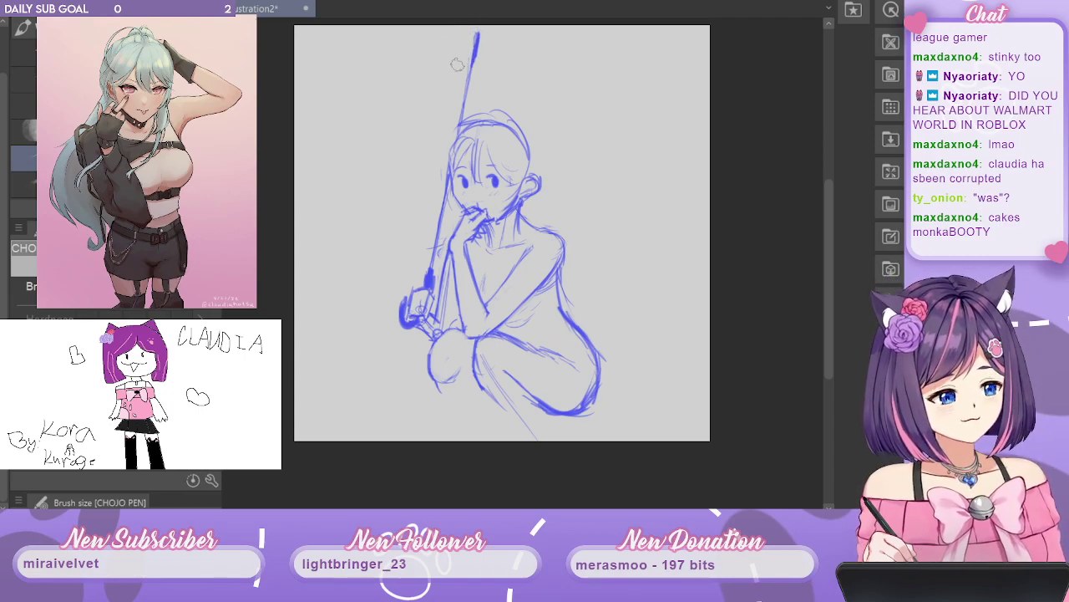
Sketch the umbrella's first canopy panel around the shaft with a curved top edge, a lower rim and a dividing rib.
mouse_move(431, 58)
left_mouse_down()
mouse_move(481, 61)
mouse_move(486, 111)
left_mouse_up()
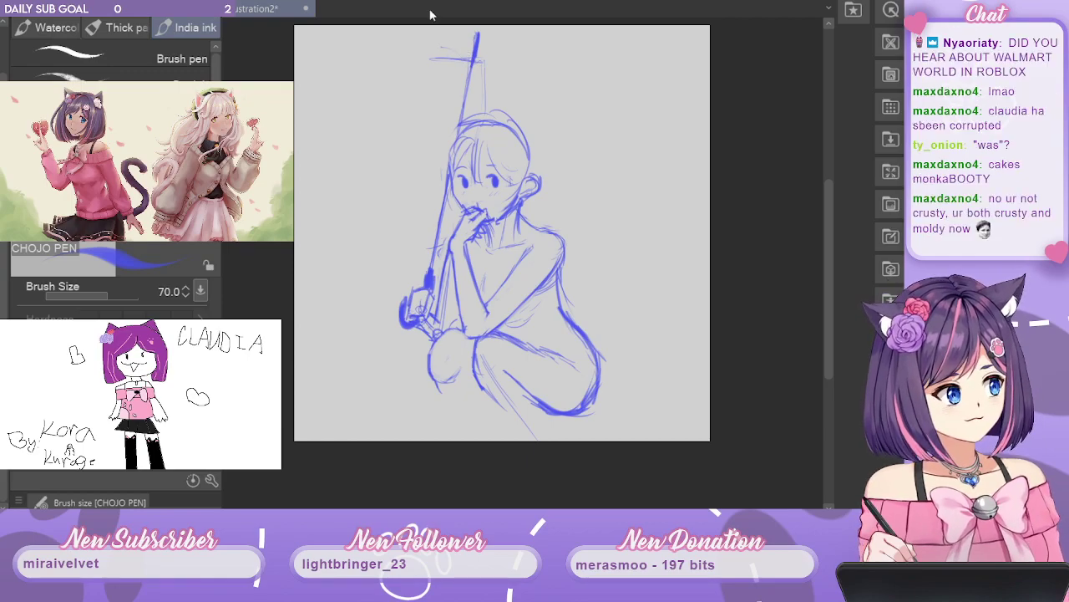
mouse_move(422, 56)
left_mouse_down()
mouse_move(468, 60)
mouse_move(387, 104)
mouse_move(383, 117)
mouse_move(435, 112)
left_mouse_up()
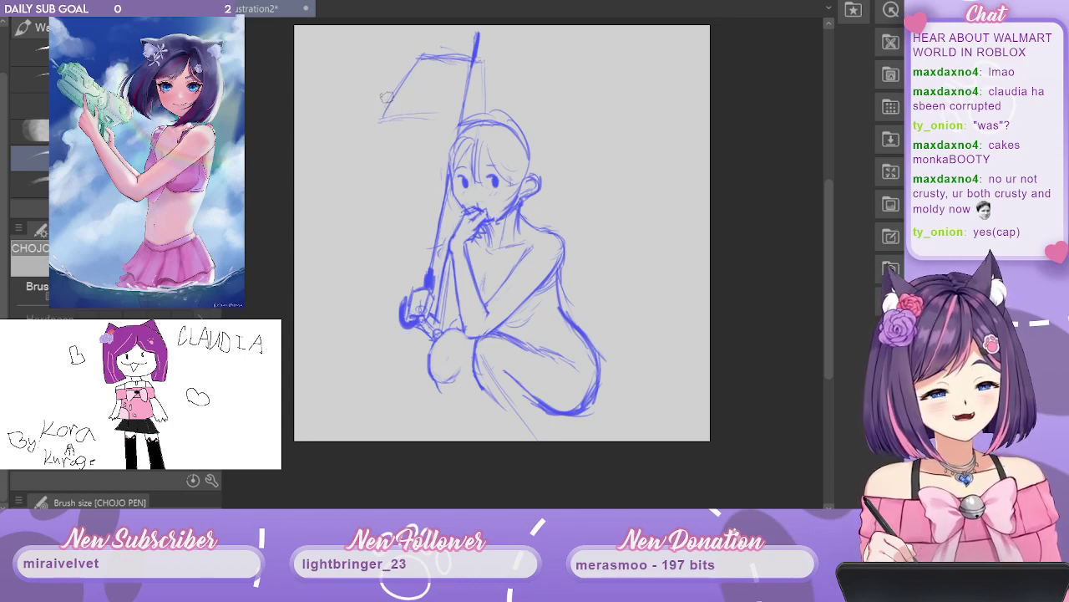
mouse_move(384, 98)
left_mouse_down()
mouse_move(478, 111)
mouse_move(486, 67)
left_mouse_up()
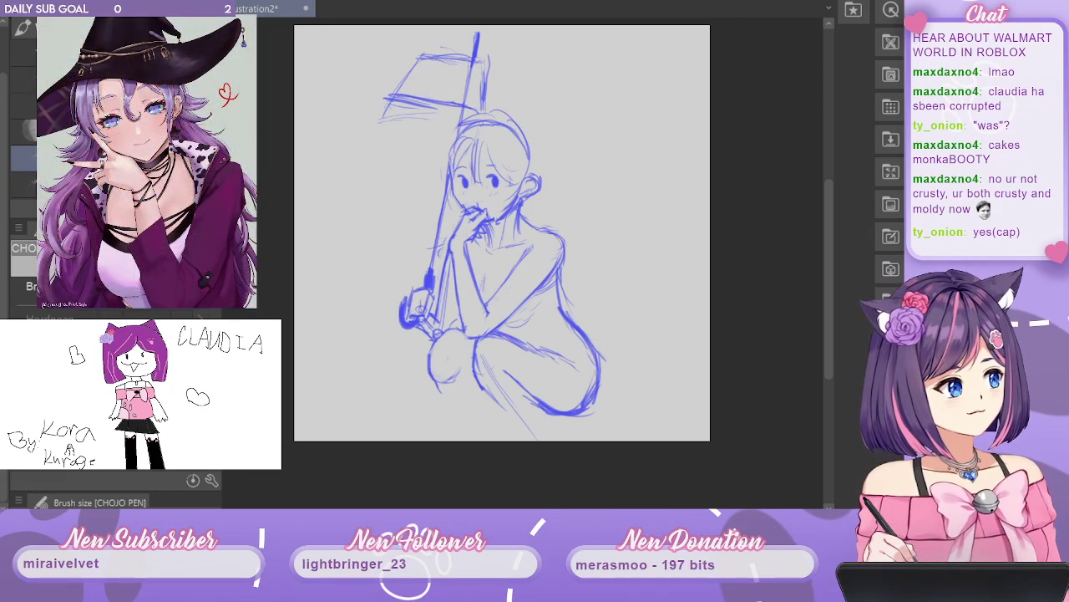
left_click_drag(390, 94, 446, 50)
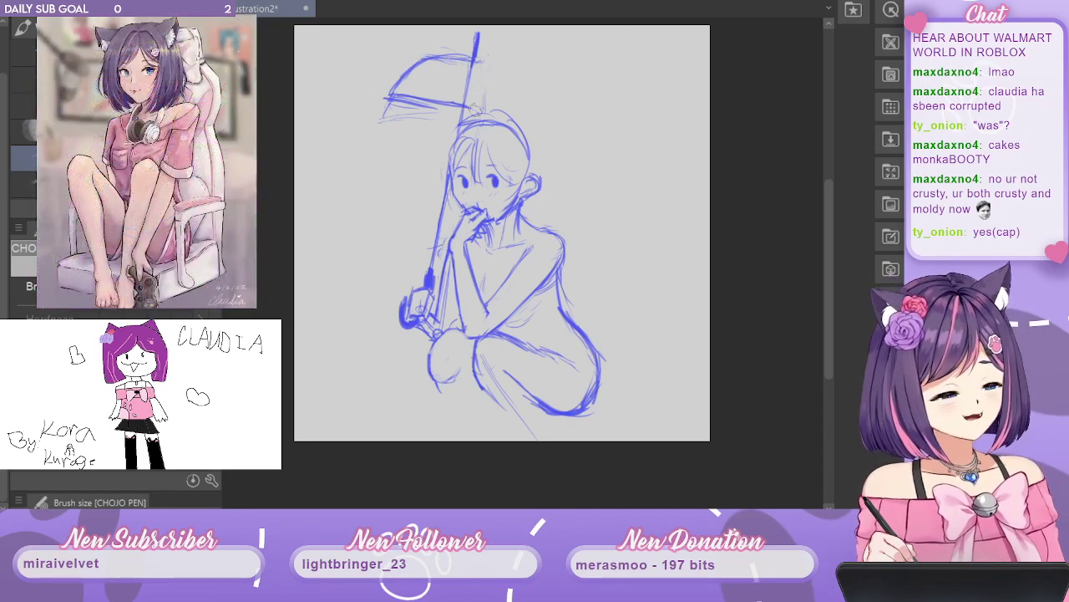
mouse_move(473, 62)
left_mouse_down()
mouse_move(463, 96)
mouse_move(493, 88)
mouse_move(492, 112)
left_mouse_up()
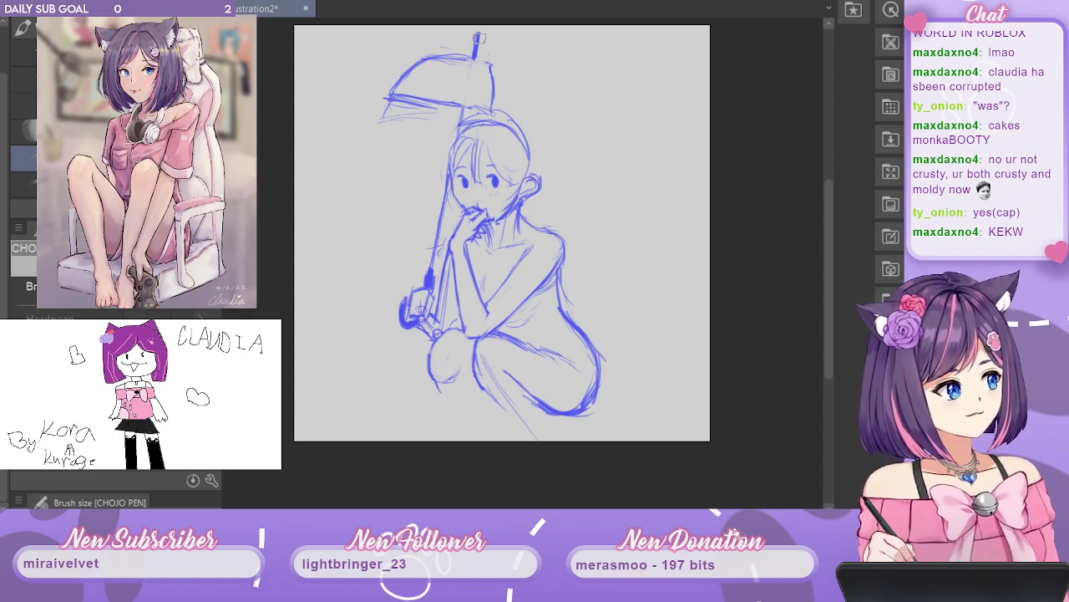
Add the adjoining canopy panel over the head and outer panels on both sides, ending in thick rib tips.
mouse_move(493, 65)
left_mouse_down()
mouse_move(527, 79)
mouse_move(522, 70)
mouse_move(538, 89)
mouse_move(529, 78)
mouse_move(556, 135)
left_mouse_up()
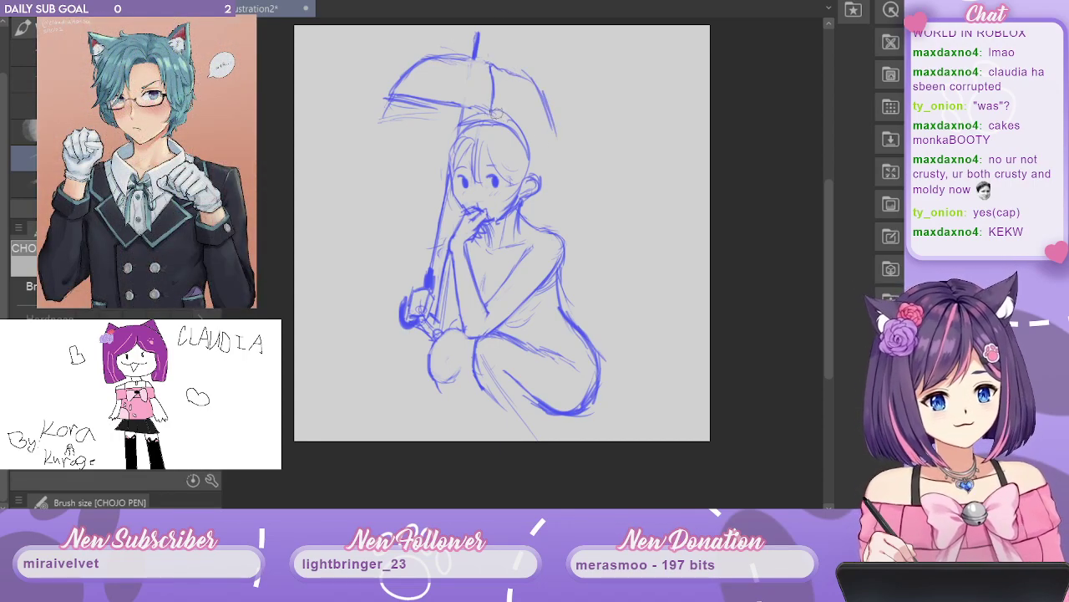
left_click_drag(484, 110, 558, 137)
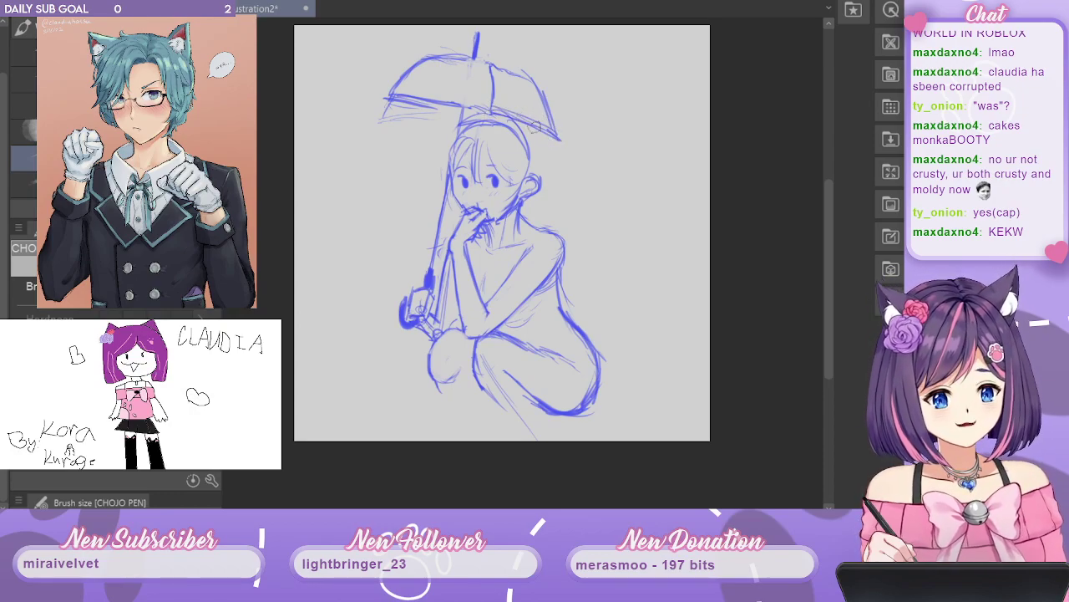
mouse_move(406, 98)
left_mouse_down()
mouse_move(330, 119)
mouse_move(374, 80)
left_mouse_up()
left_click_drag(331, 116, 398, 57)
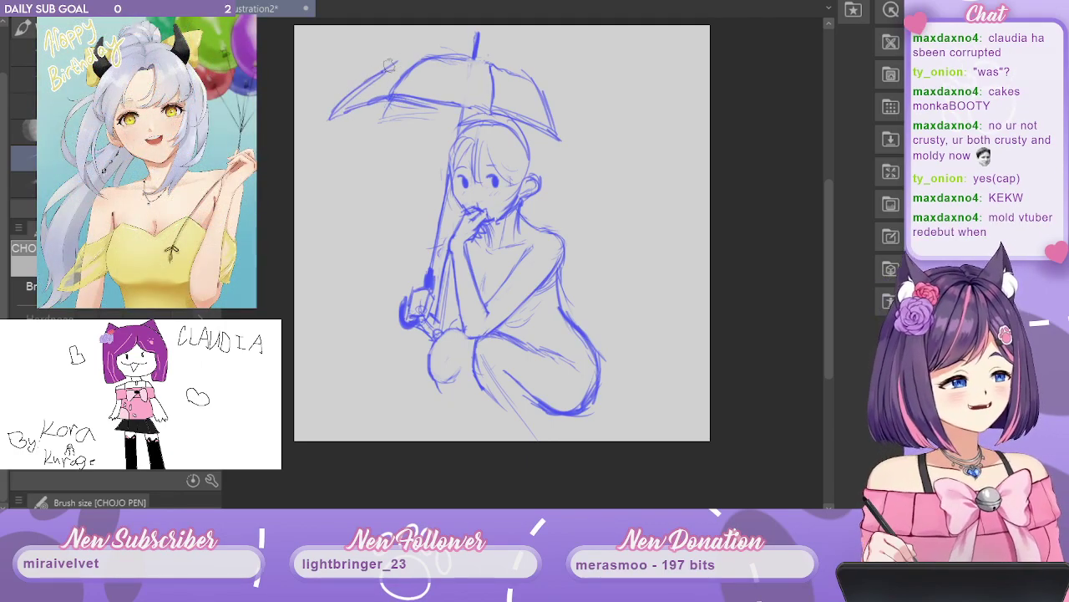
left_click_drag(335, 118, 324, 125)
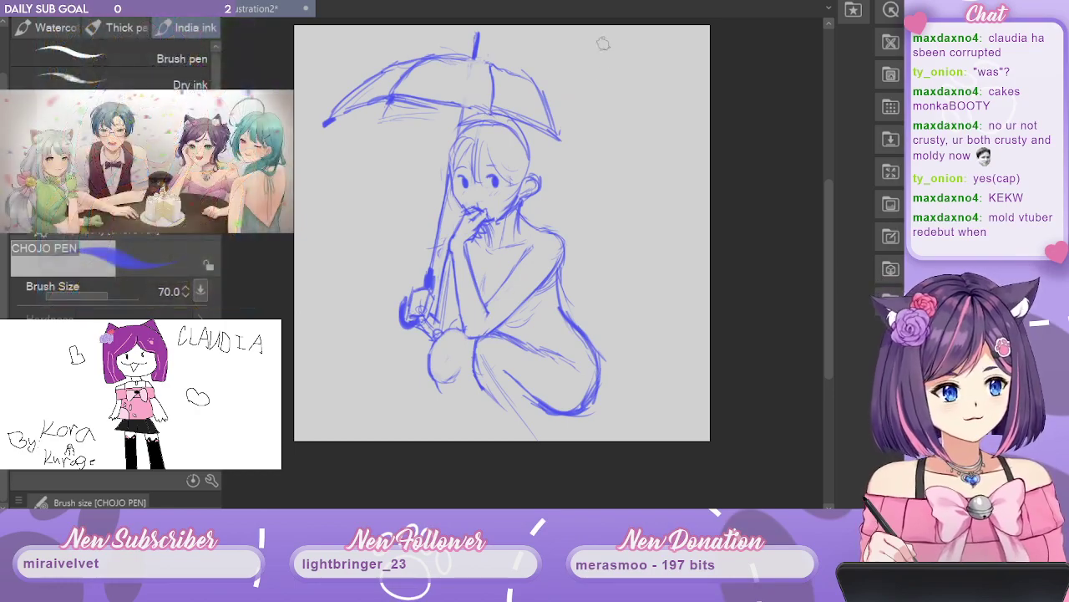
left_click_drag(545, 94, 580, 165)
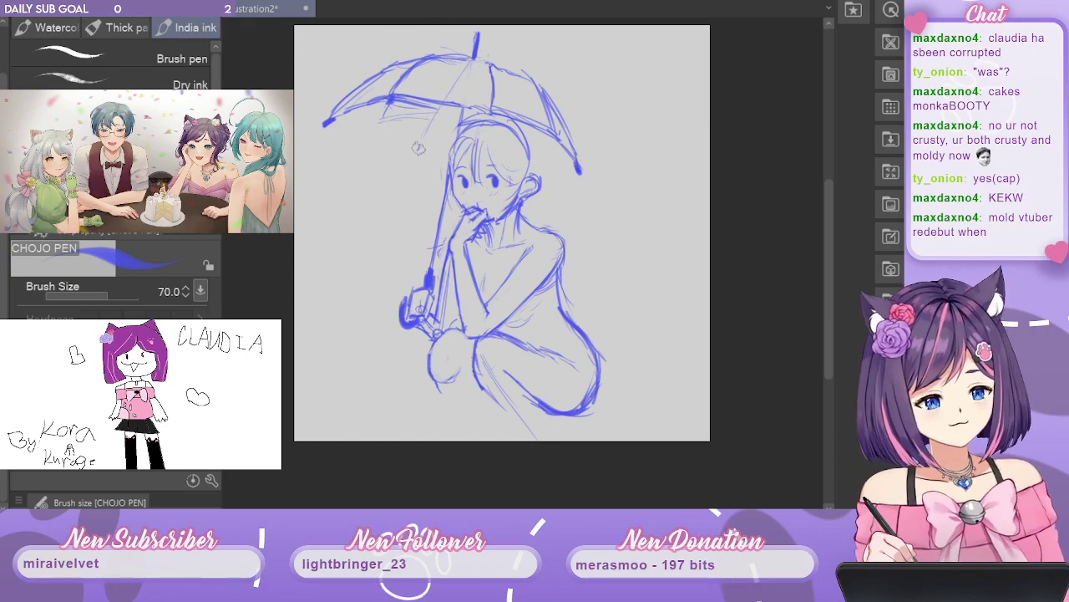
Mark the far rib tips and connect them with the underside rim of the umbrella, adding light ribs inside.
left_click_drag(418, 148, 410, 170)
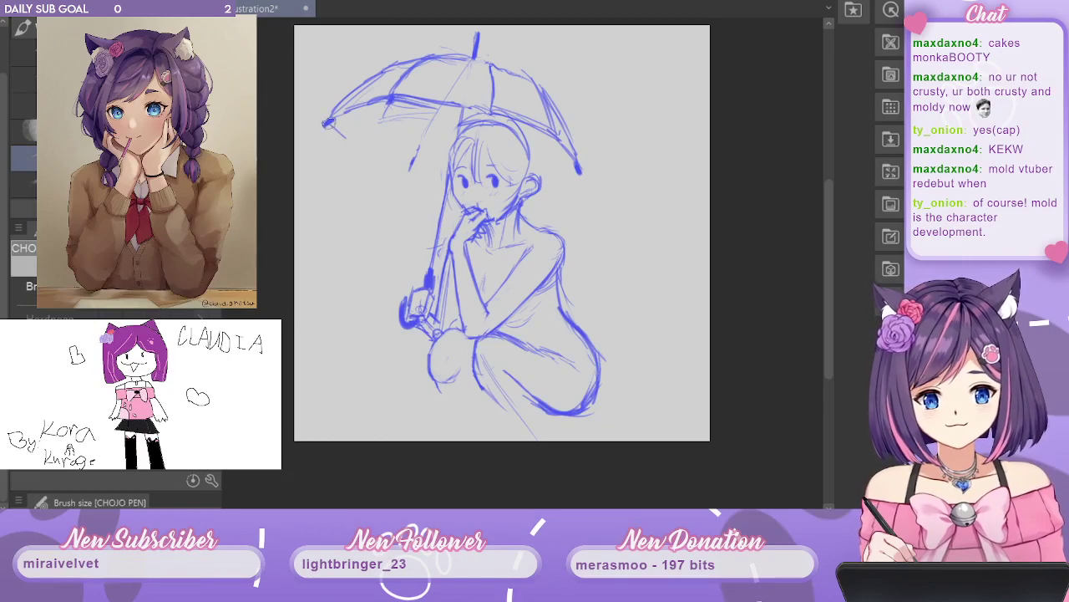
left_click_drag(329, 124, 359, 151)
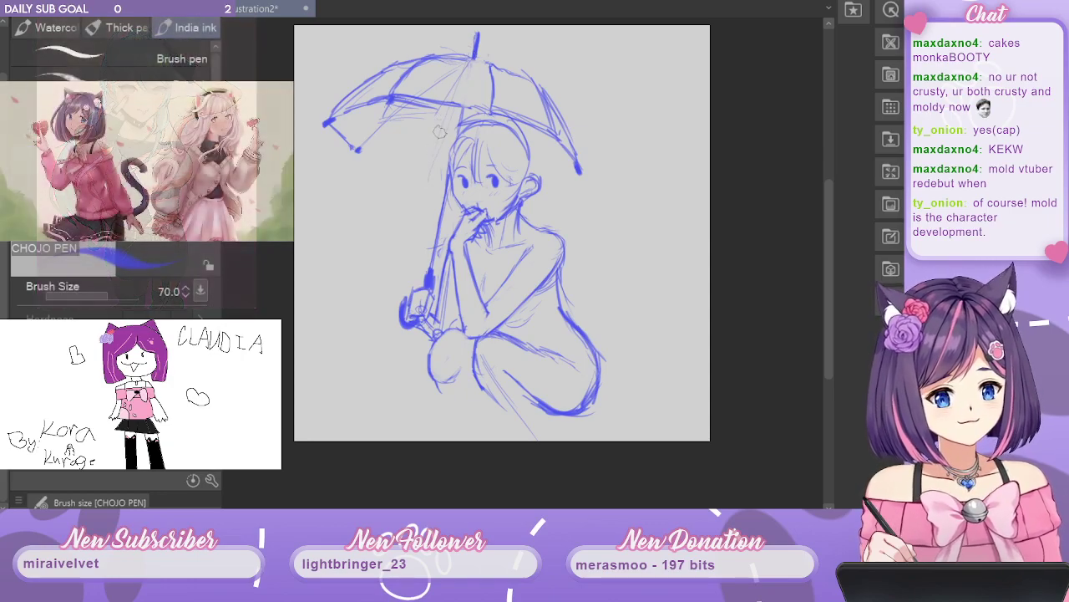
left_click_drag(361, 150, 432, 182)
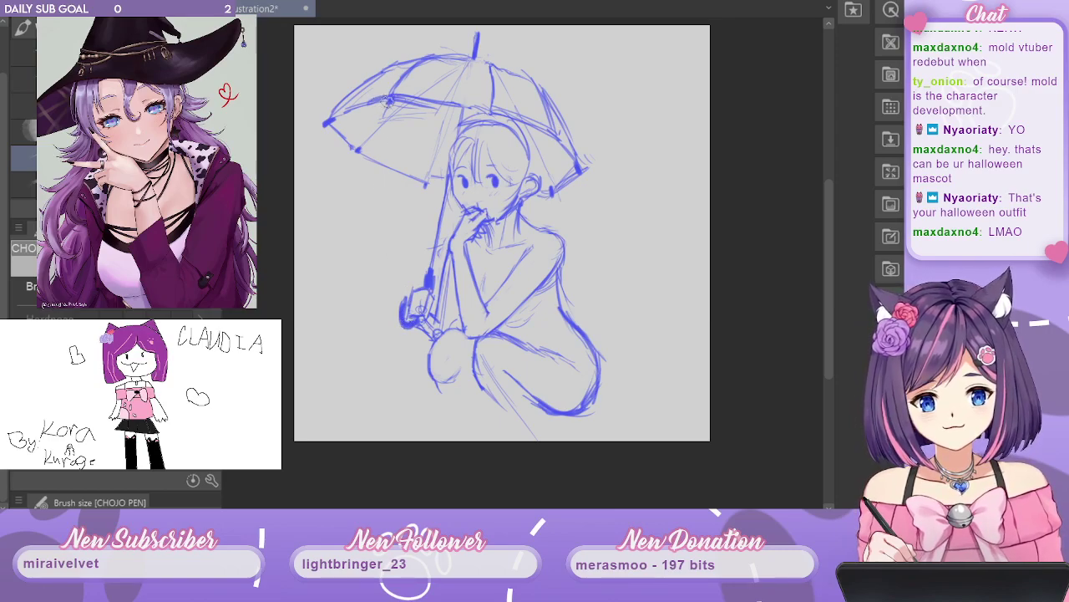
Erase the canopy's outer side panels and redraw its front rim as a longer line reaching wider on both sides.
mouse_move(386, 100)
left_mouse_down()
mouse_move(334, 122)
mouse_move(362, 81)
mouse_move(381, 87)
mouse_move(355, 155)
left_mouse_up()
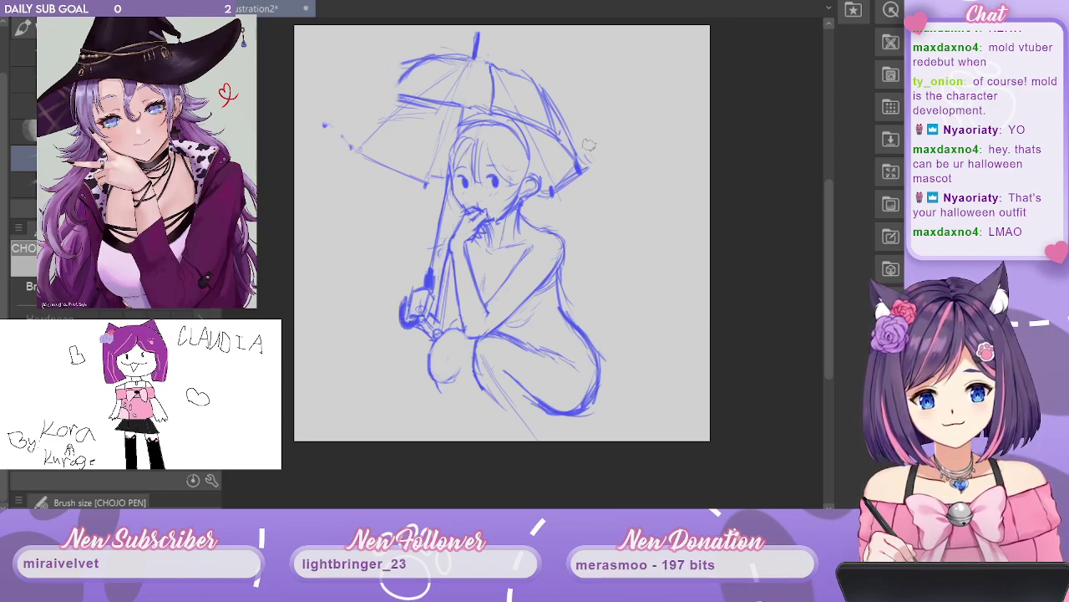
mouse_move(589, 145)
left_mouse_down()
mouse_move(560, 165)
mouse_move(549, 192)
mouse_move(590, 180)
mouse_move(569, 140)
mouse_move(558, 183)
left_mouse_up()
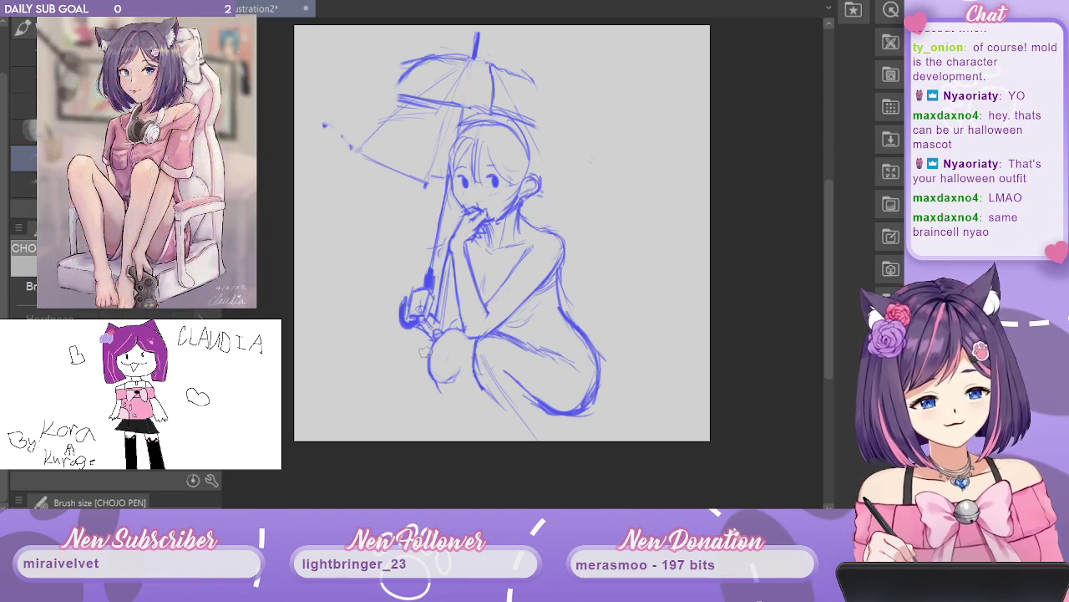
left_click(359, 96)
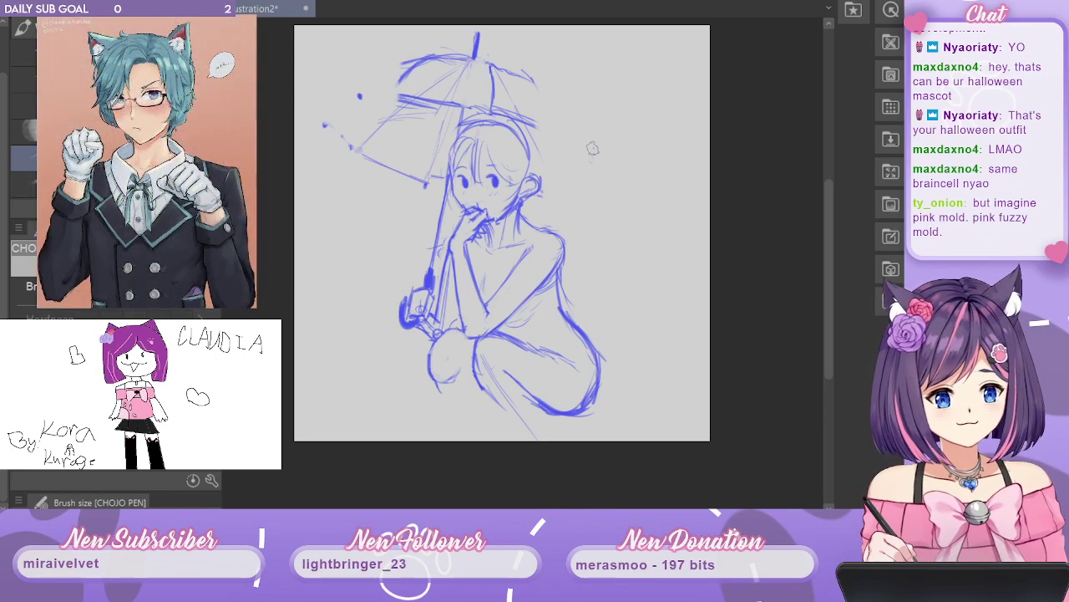
mouse_move(593, 150)
left_mouse_down()
mouse_move(399, 97)
mouse_move(416, 103)
left_mouse_up()
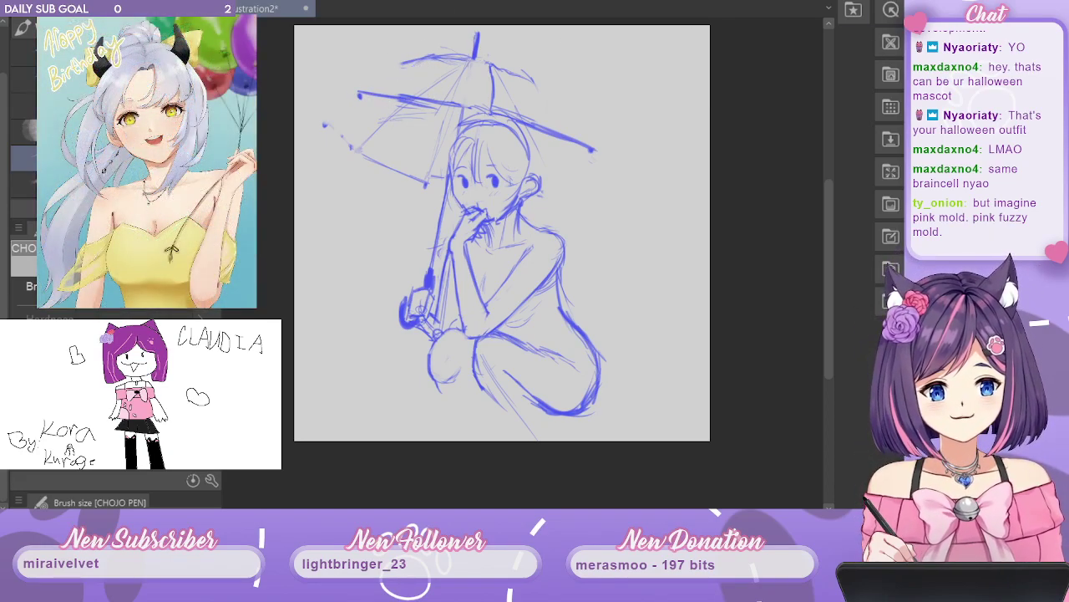
Draw curved top edges for the umbrella canopy on both sides and extend its outer panels to new rib tips.
mouse_move(369, 93)
left_mouse_down()
mouse_move(416, 56)
mouse_move(406, 60)
mouse_move(451, 48)
left_mouse_up()
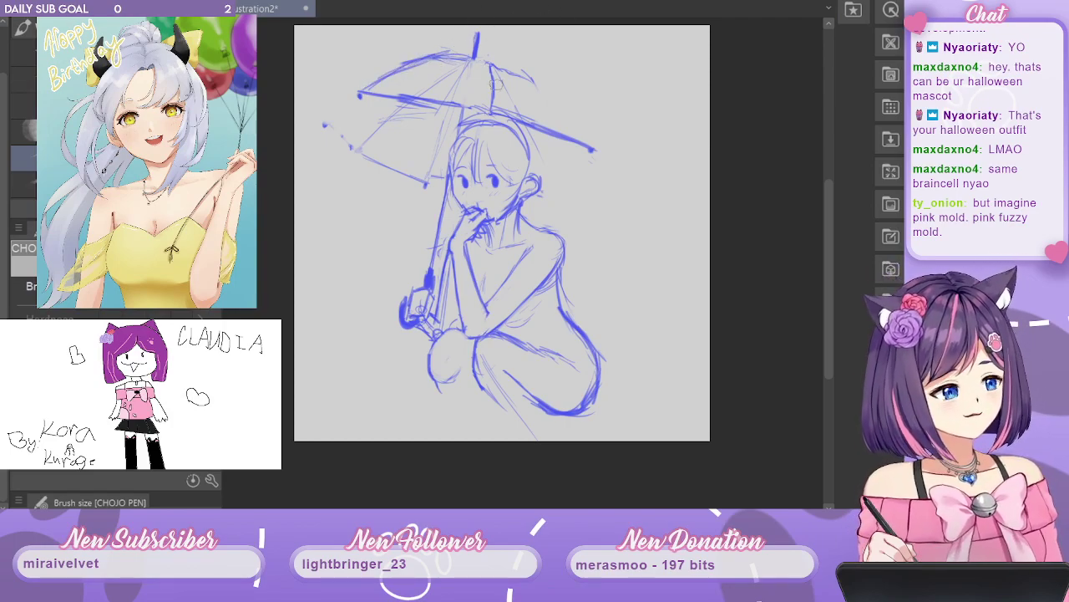
mouse_move(496, 83)
left_mouse_down()
mouse_move(520, 76)
mouse_move(553, 95)
mouse_move(549, 86)
mouse_move(610, 187)
mouse_move(586, 119)
mouse_move(616, 189)
left_mouse_up()
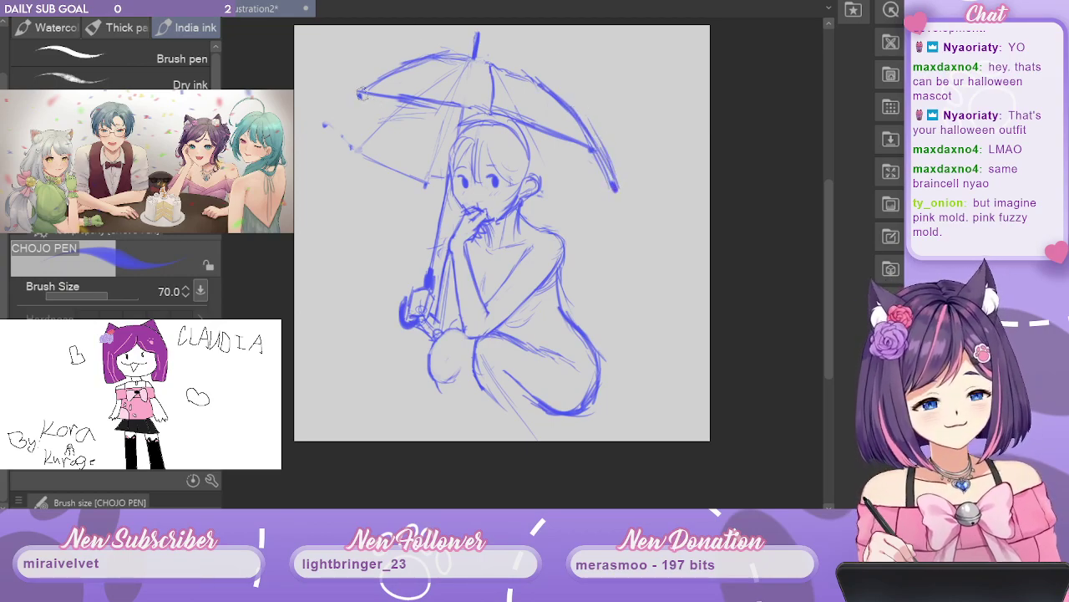
mouse_move(356, 96)
left_mouse_down()
mouse_move(321, 111)
mouse_move(359, 87)
mouse_move(305, 117)
mouse_move(373, 66)
left_mouse_up()
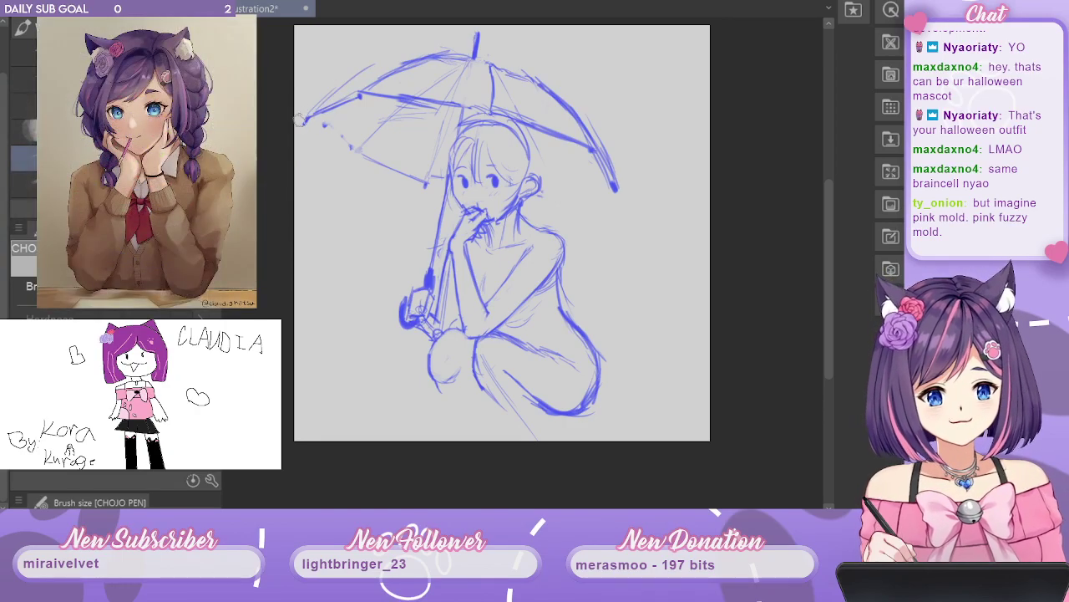
mouse_move(320, 110)
left_mouse_down()
mouse_move(294, 127)
mouse_move(350, 76)
mouse_move(437, 51)
mouse_move(372, 66)
mouse_move(308, 109)
mouse_move(346, 109)
left_mouse_up()
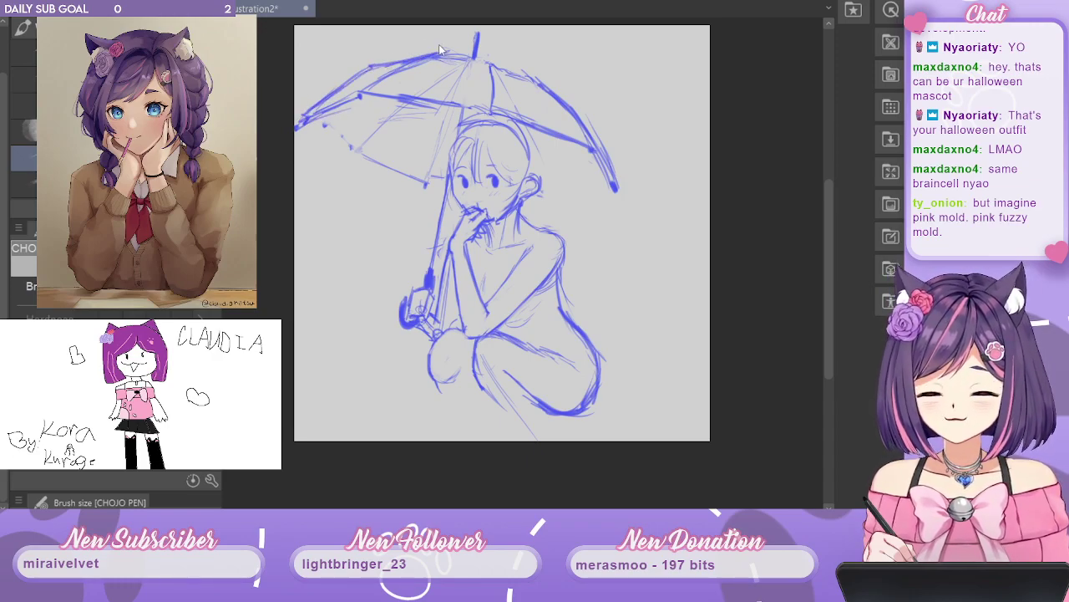
Shift the whole sketch to the right so the umbrella's outer tip sits inside the canvas.
key("ctrl+t")
left_click_drag(609, 261, 639, 260)
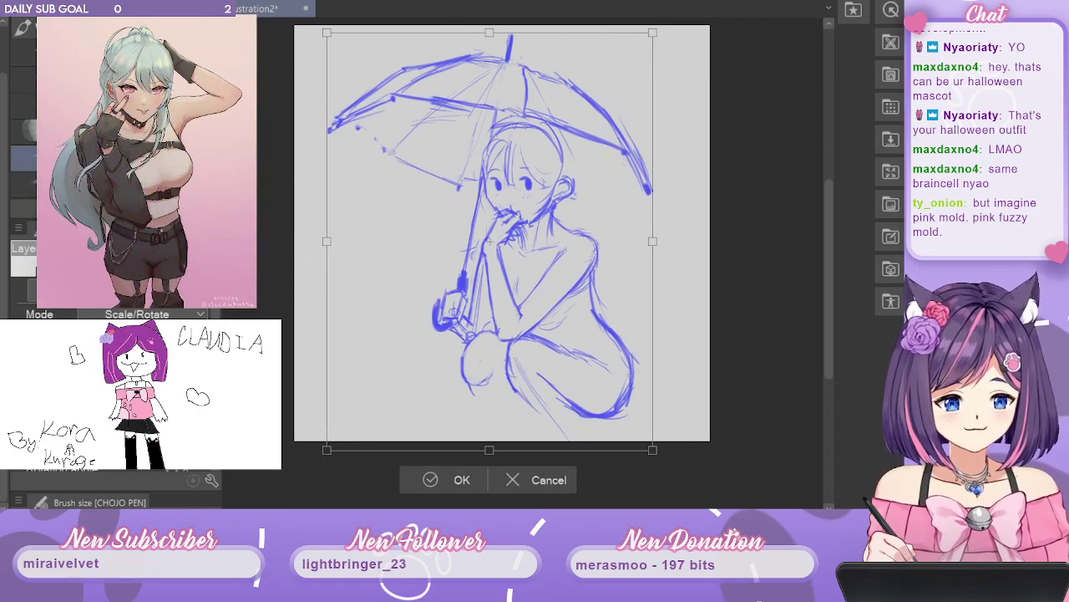
key("Return")
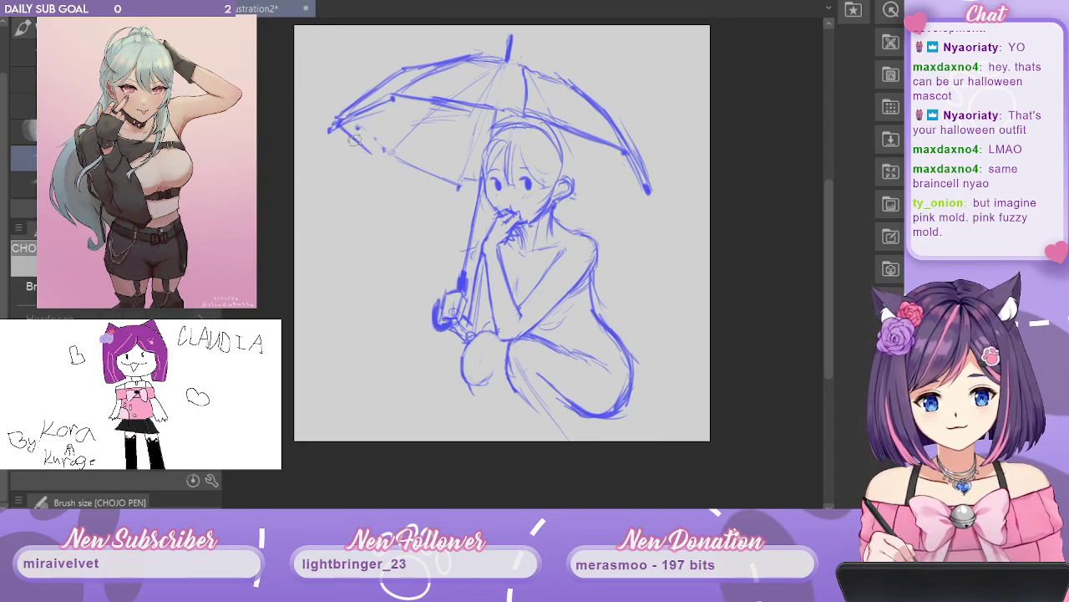
Redraw the umbrella's underside rim with thick rib tips on both sides and reinforce the ferrule at its peak.
mouse_move(418, 108)
left_mouse_down()
mouse_move(364, 164)
mouse_move(409, 167)
mouse_move(460, 194)
left_mouse_up()
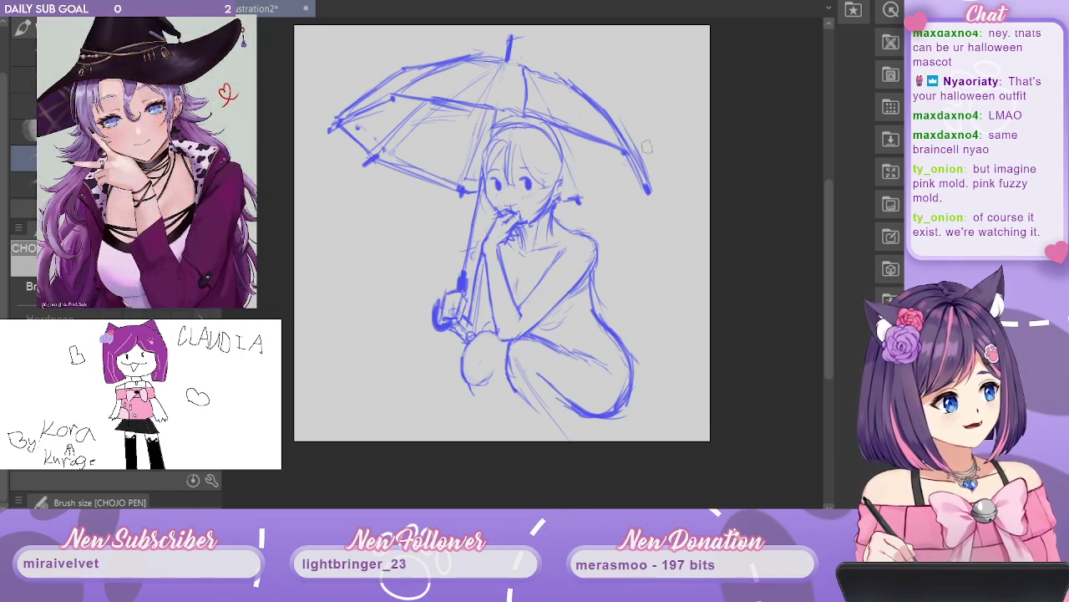
mouse_move(632, 191)
left_mouse_down()
mouse_move(586, 195)
mouse_move(611, 185)
left_mouse_up()
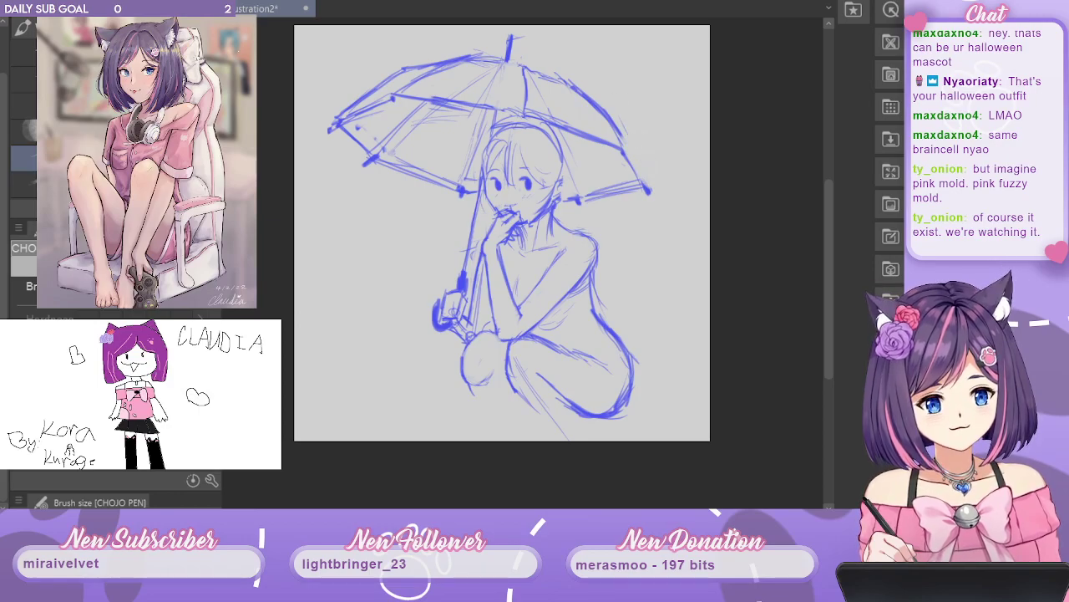
mouse_move(647, 175)
left_mouse_down()
mouse_move(617, 122)
mouse_move(645, 183)
left_mouse_up()
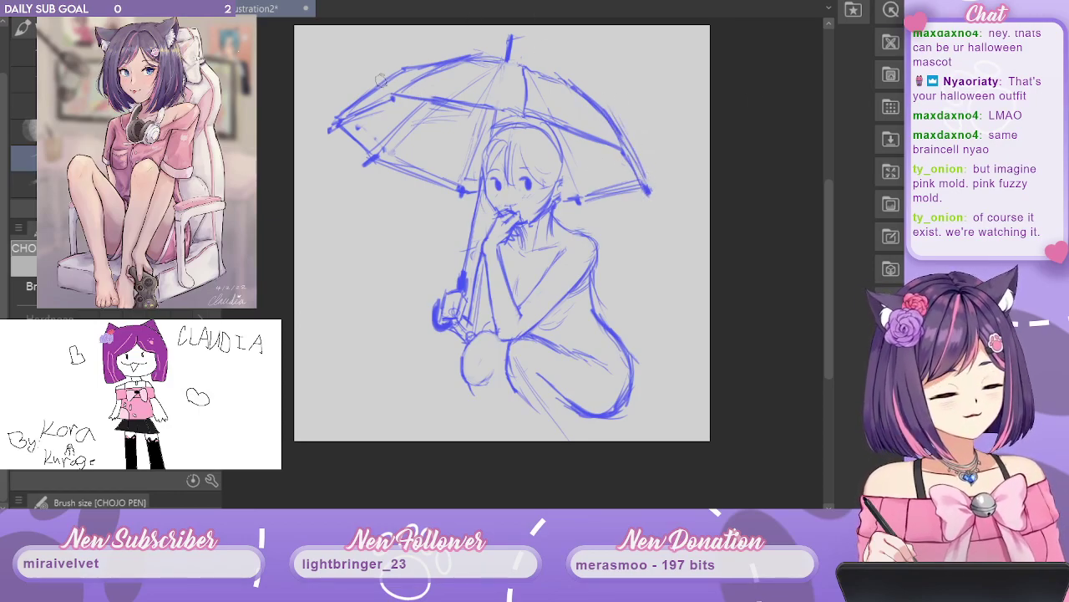
left_click_drag(488, 76, 531, 65)
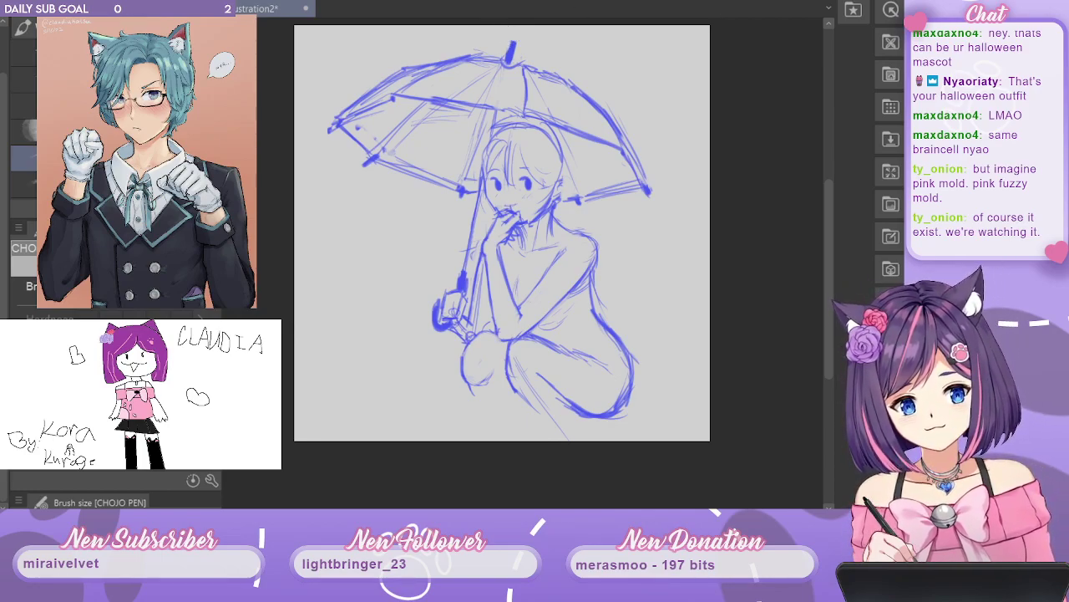
left_click_drag(833, 219, 832, 214)
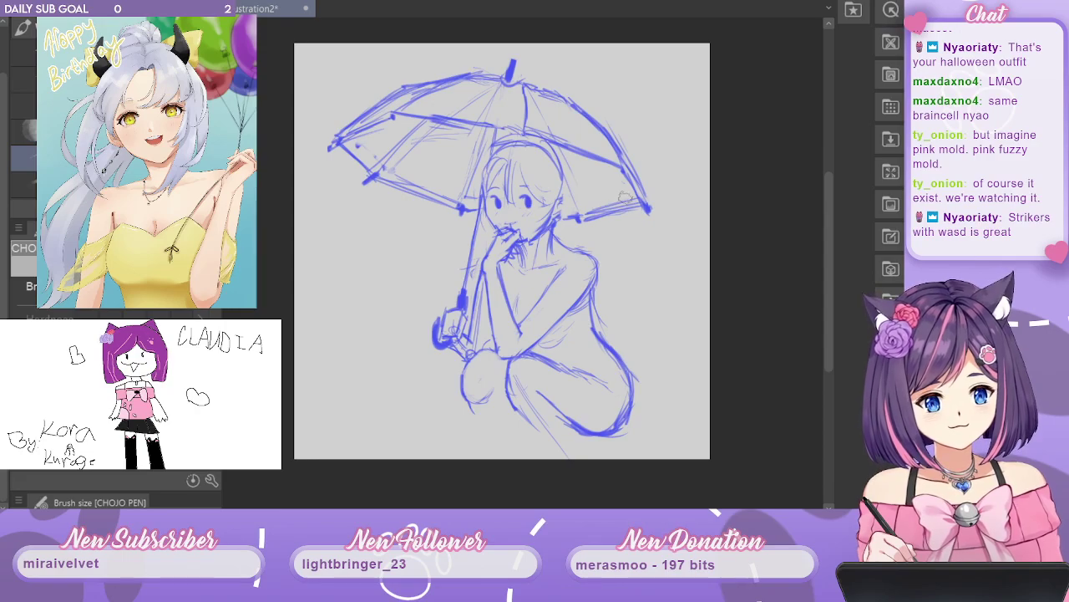
mouse_move(605, 215)
left_mouse_down()
mouse_move(580, 219)
mouse_move(587, 211)
left_mouse_up()
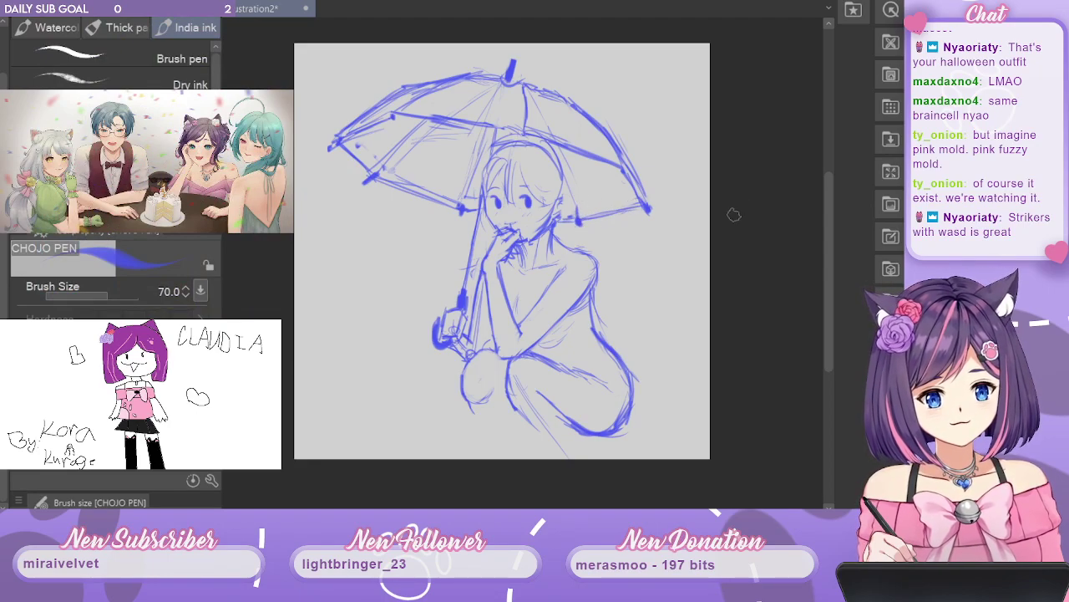
Sketch the top's neckline across the chest behind the arms and add a buckled choker around the neck.
left_click_drag(825, 228, 828, 227)
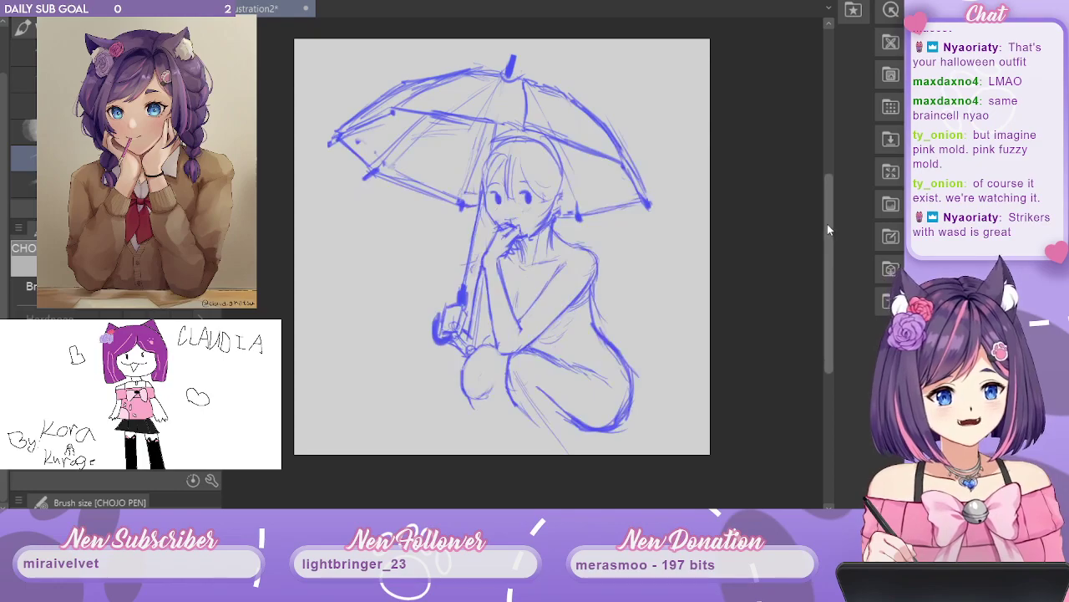
key("ctrl+plus")
key("ctrl+plus")
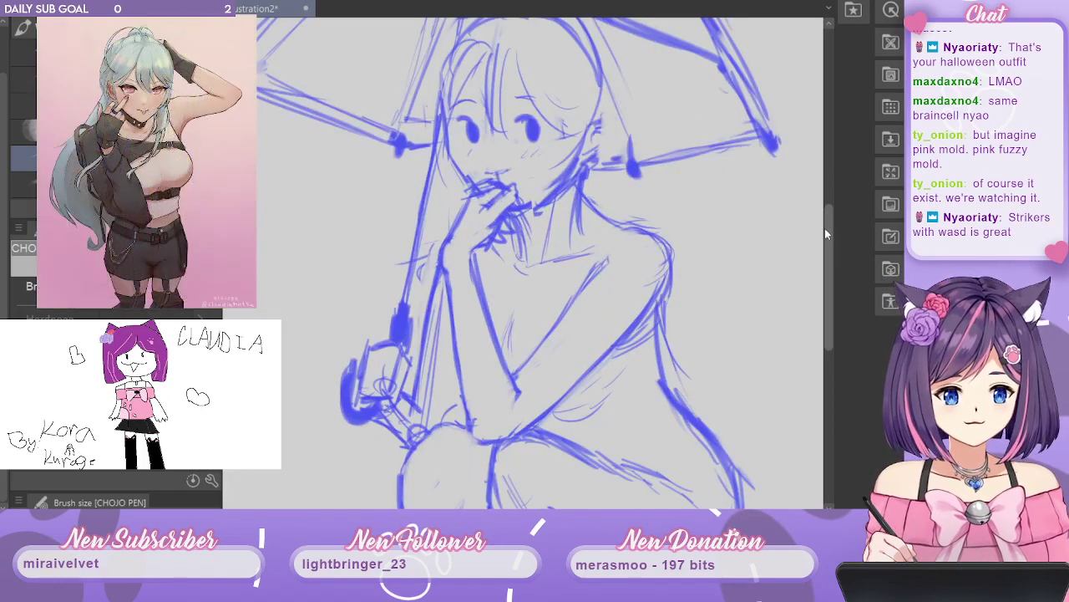
left_click_drag(825, 228, 825, 200)
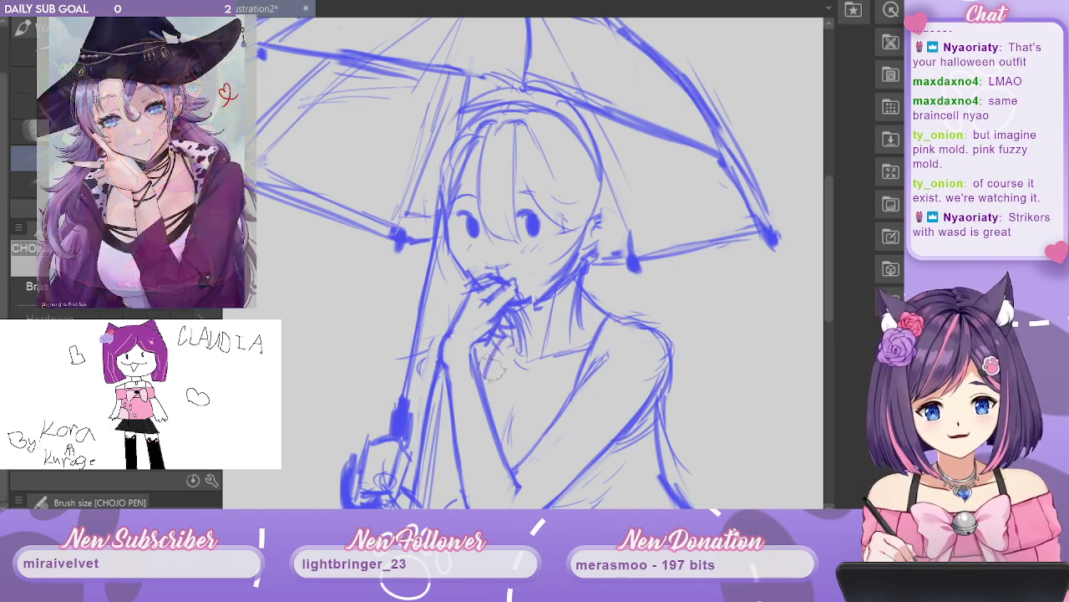
mouse_move(699, 384)
left_mouse_down()
mouse_move(708, 187)
mouse_move(687, 243)
left_mouse_up()
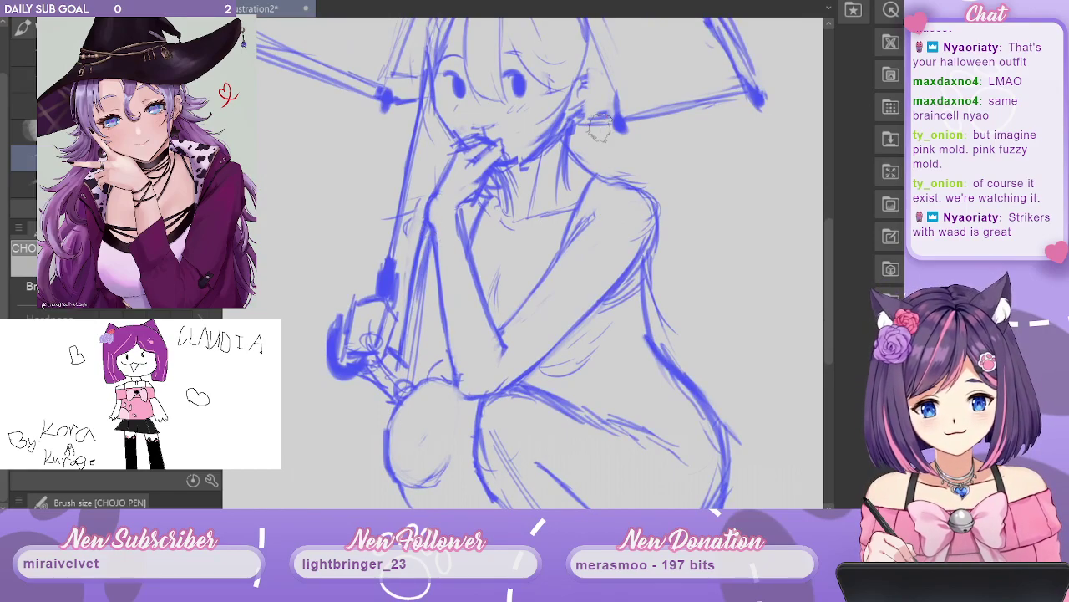
left_click_drag(429, 234, 412, 318)
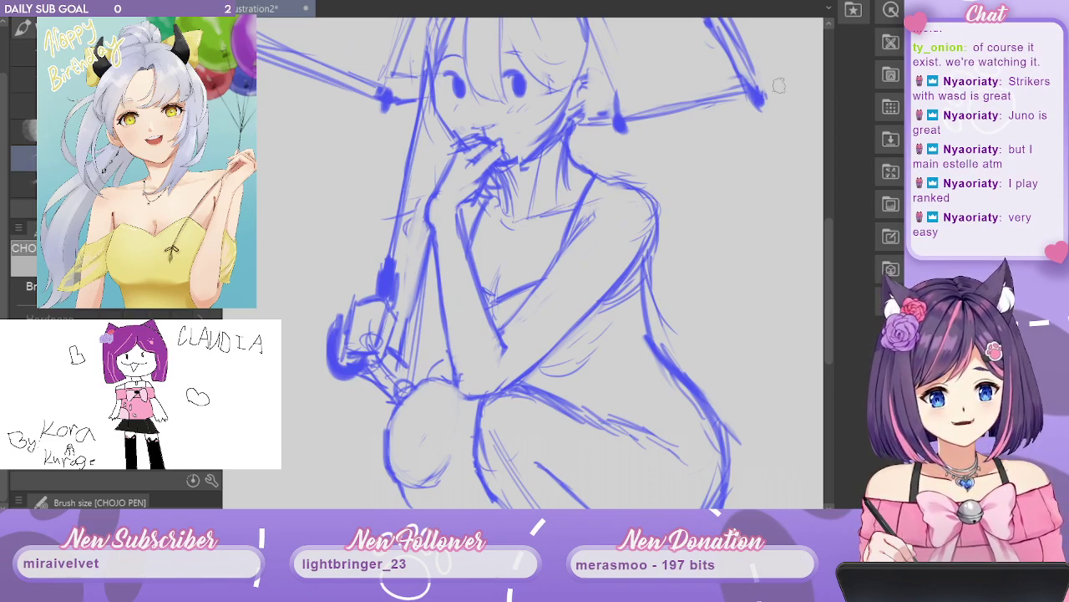
mouse_move(510, 178)
left_mouse_down()
mouse_move(544, 177)
mouse_move(568, 148)
mouse_move(547, 165)
mouse_move(565, 147)
mouse_move(523, 161)
mouse_move(505, 177)
mouse_move(536, 175)
mouse_move(513, 194)
left_mouse_up()
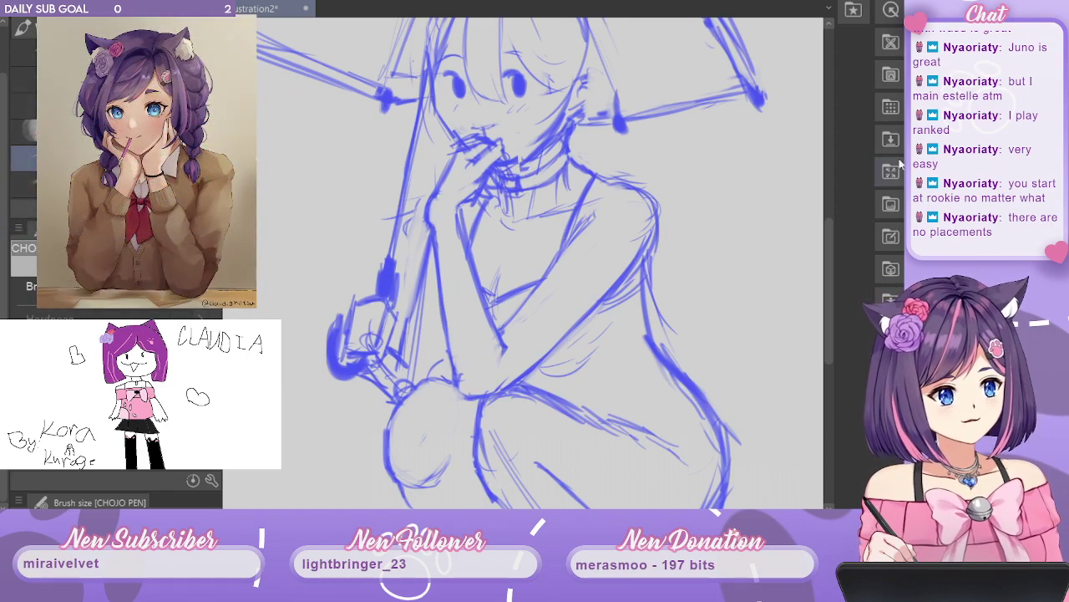
Sketch layered necklace chains hanging below the choker over the collarbones.
scroll(830, 235, "up", 5)
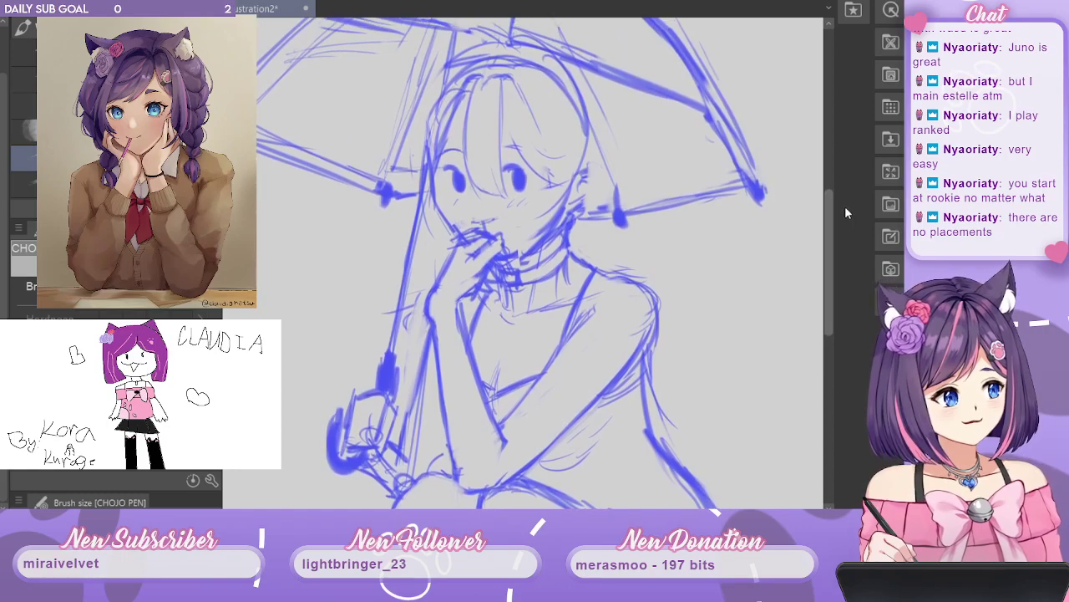
scroll(845, 206, "down", 3)
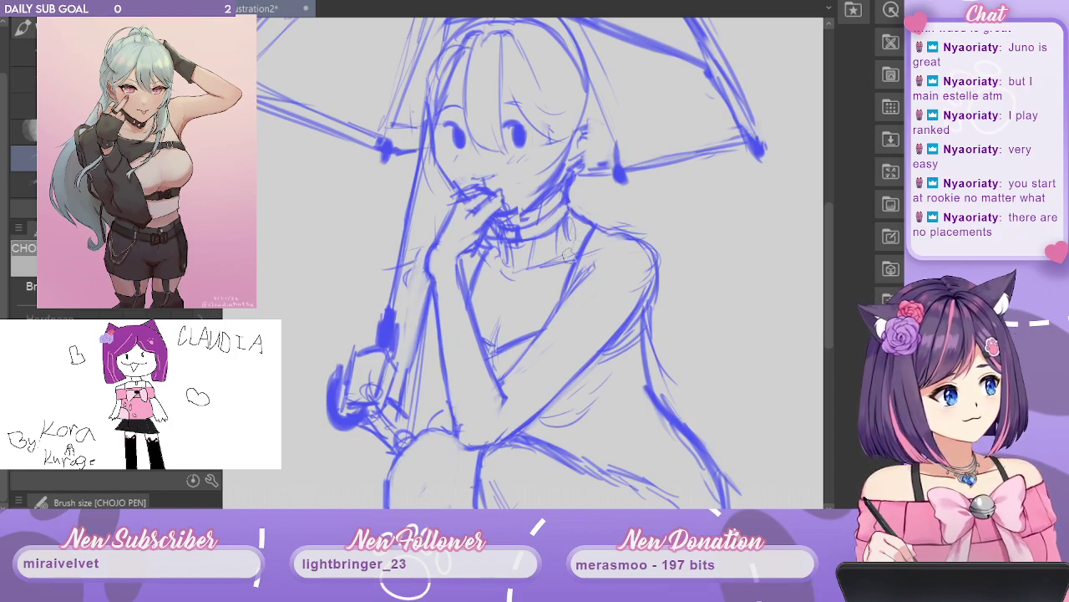
left_click_drag(573, 226, 542, 277)
mouse_move(563, 243)
left_mouse_down()
mouse_move(527, 279)
mouse_move(544, 260)
mouse_move(513, 283)
mouse_move(494, 269)
mouse_move(490, 283)
mouse_move(494, 264)
mouse_move(516, 286)
left_mouse_up()
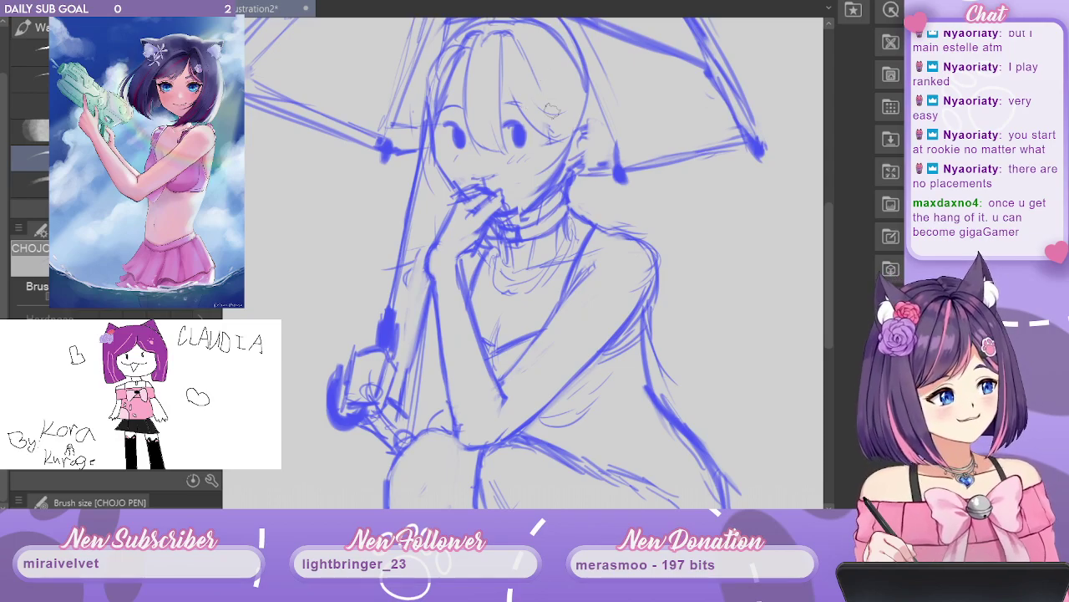
Add two small hair clips to the side bangs just beyond the eye nearest the ear.
left_click_drag(560, 121, 557, 136)
mouse_move(512, 81)
left_mouse_down()
mouse_move(544, 132)
mouse_move(568, 138)
left_mouse_up()
left_click_drag(503, 74, 536, 121)
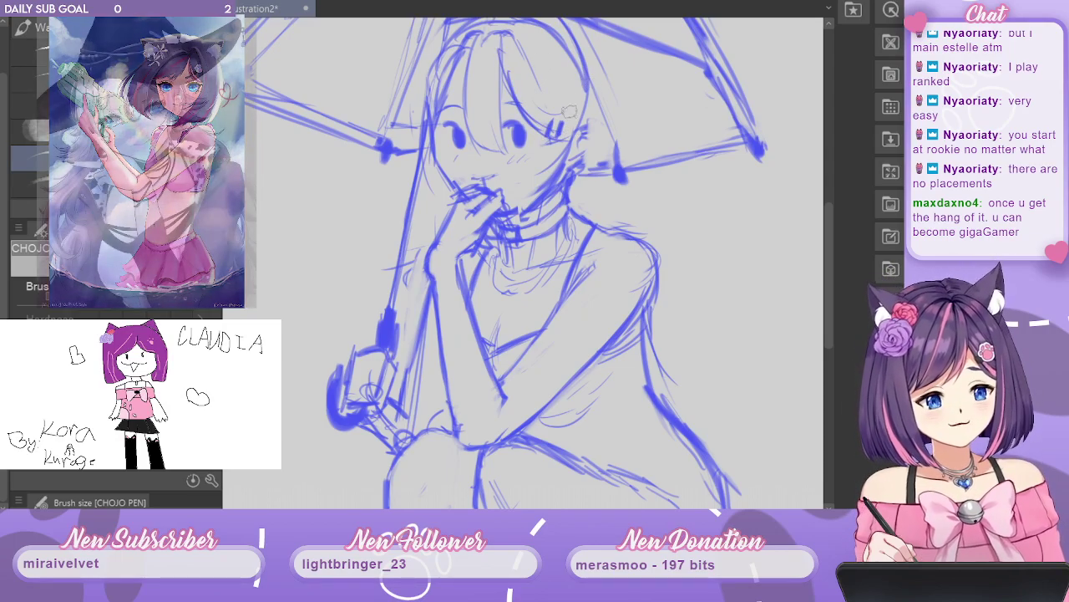
Redraw the ear with a small hanging earring and add a star pendant to the necklace.
left_click_drag(554, 85, 575, 118)
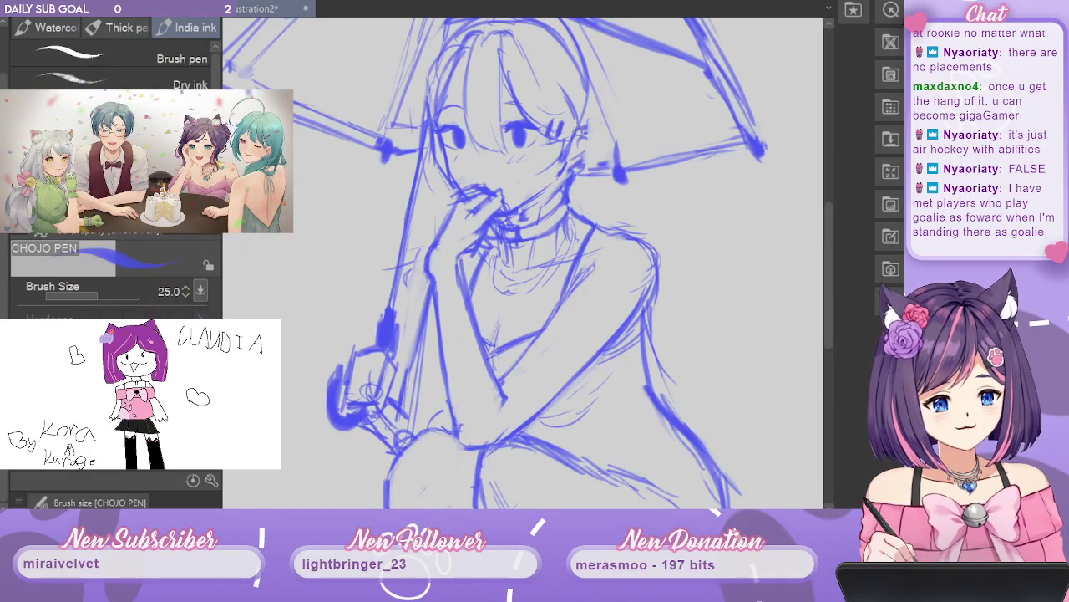
mouse_move(589, 131)
left_mouse_down()
mouse_move(561, 149)
mouse_move(574, 158)
mouse_move(580, 143)
mouse_move(583, 159)
mouse_move(563, 180)
left_mouse_up()
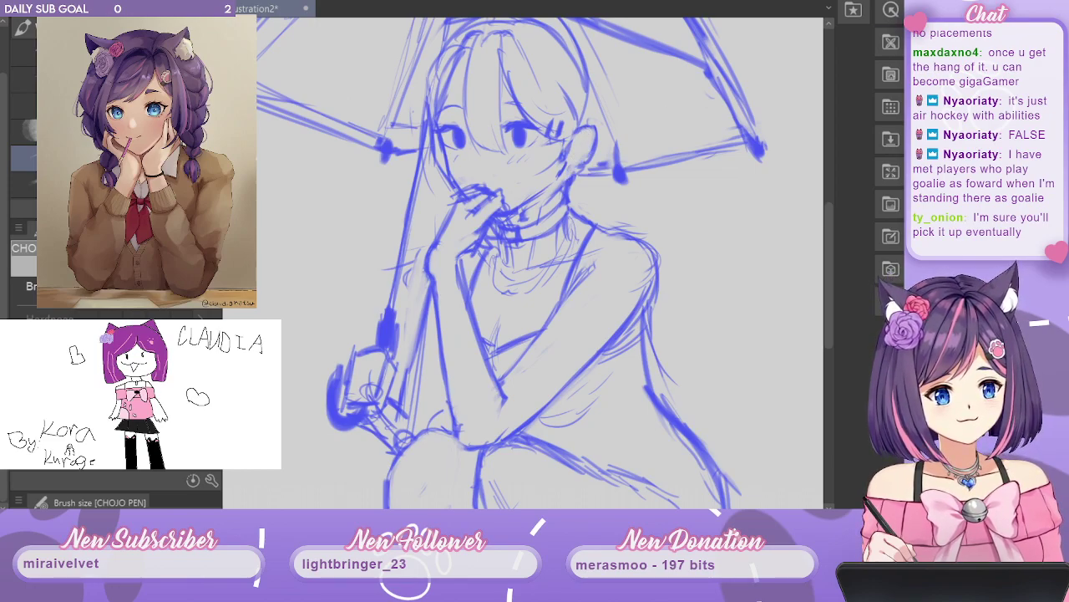
mouse_move(584, 160)
left_mouse_down()
mouse_move(554, 188)
mouse_move(563, 174)
left_mouse_up()
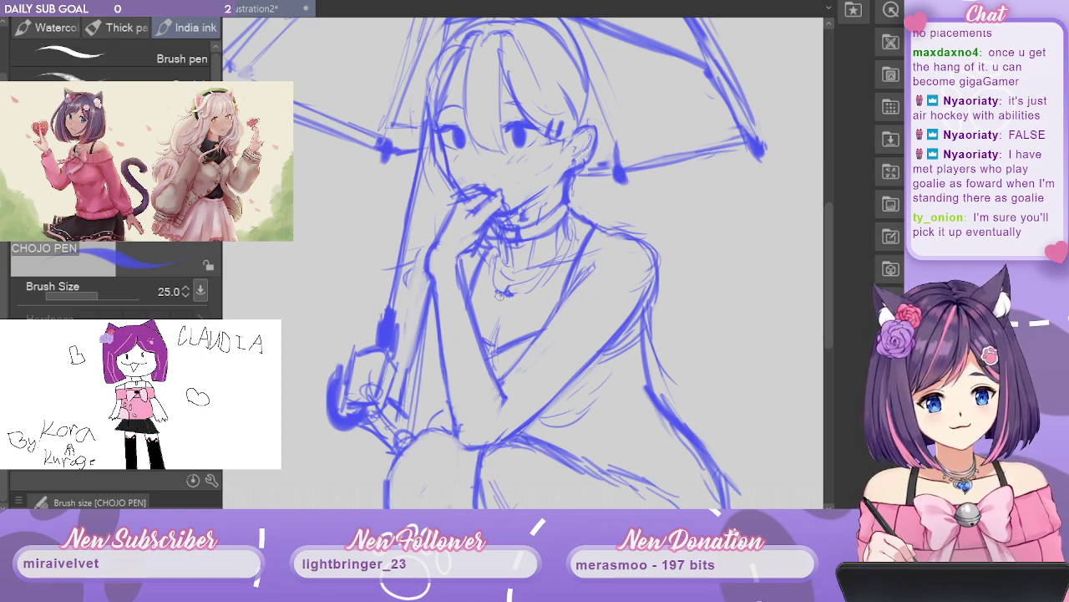
Sketch hair strands from the crown down the back of the head to give the hair a fuller outline.
scroll(635, 212, "down", 3)
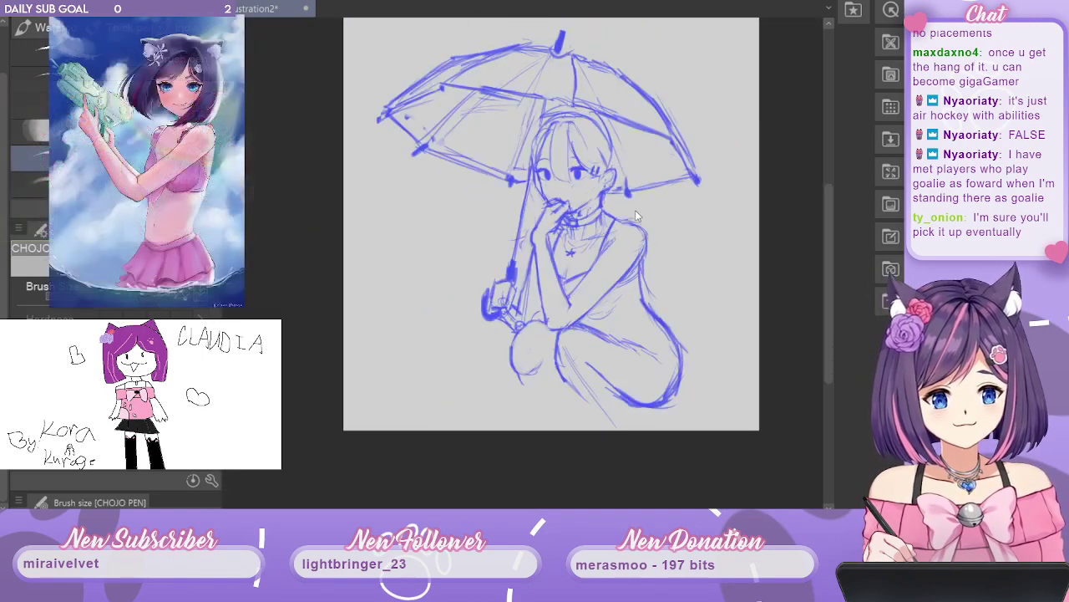
scroll(635, 215, "up", 2)
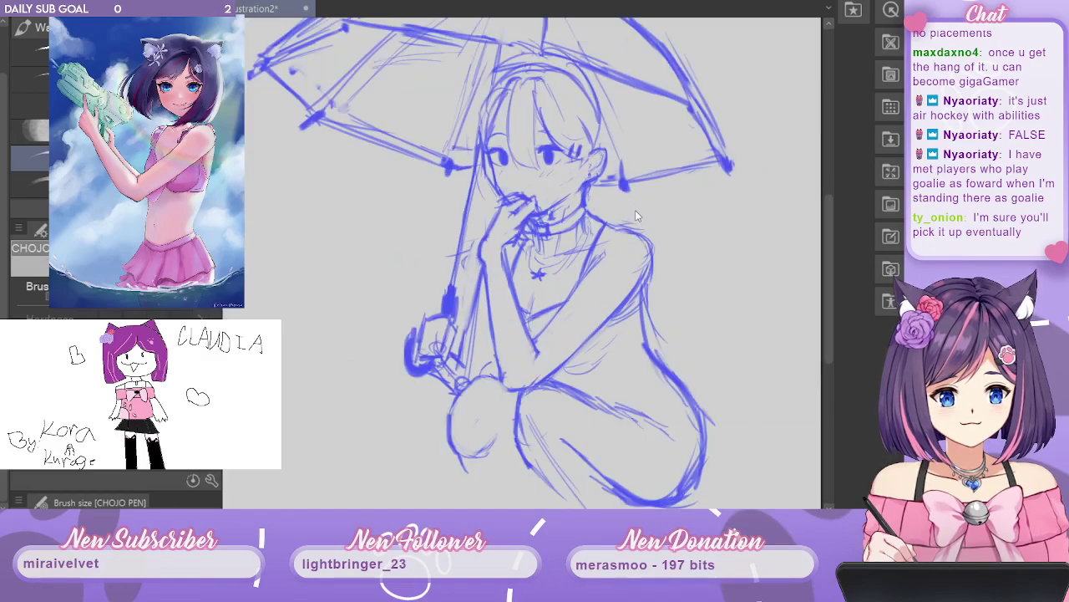
scroll(635, 216, "down", 2)
scroll(635, 216, "up", 1)
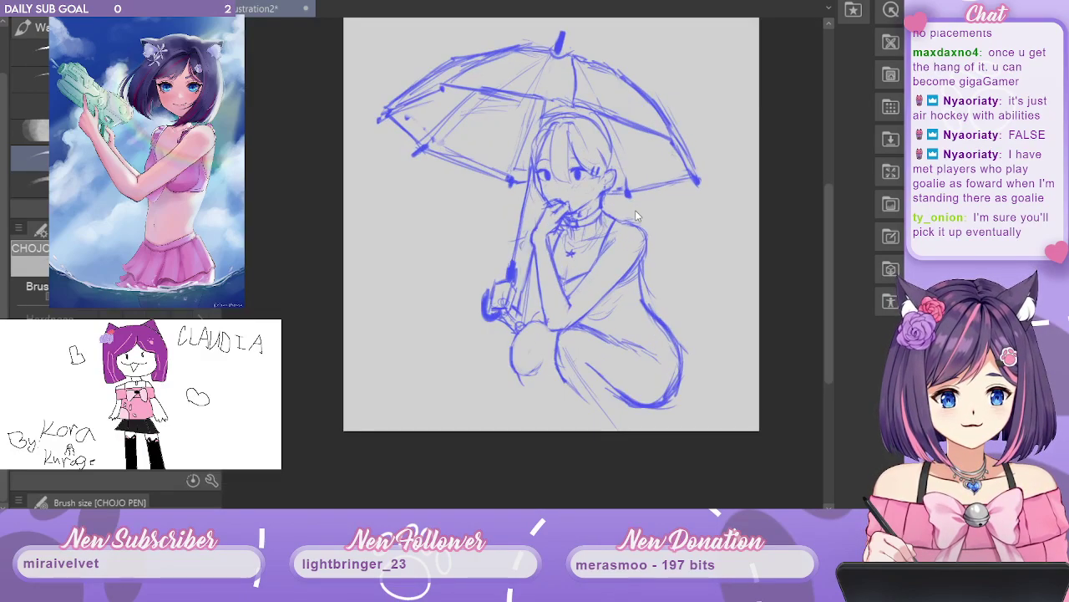
scroll(637, 216, "up", 1)
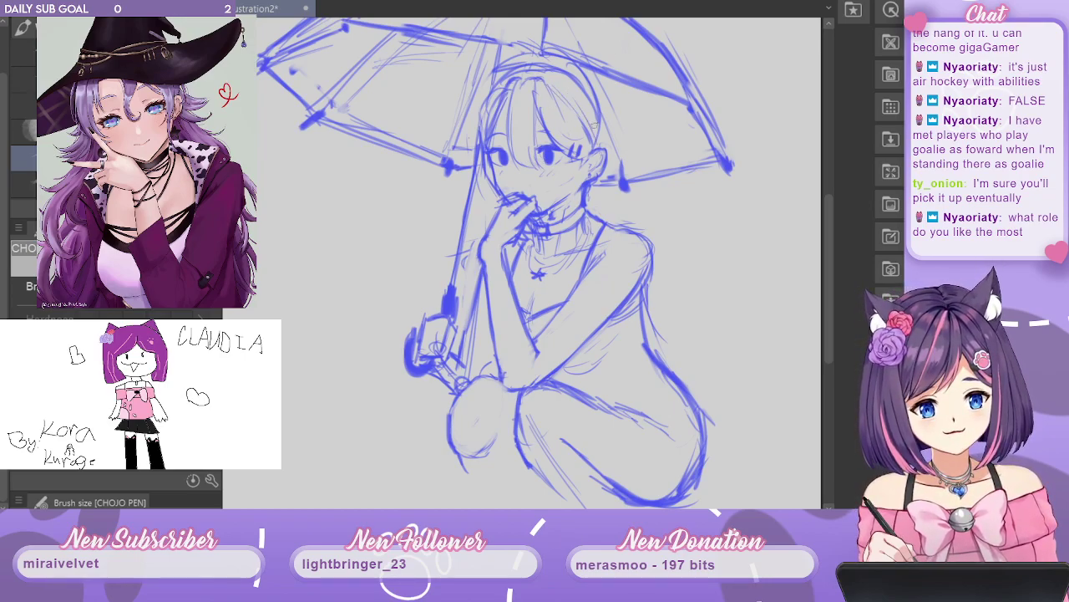
left_click_drag(558, 83, 600, 149)
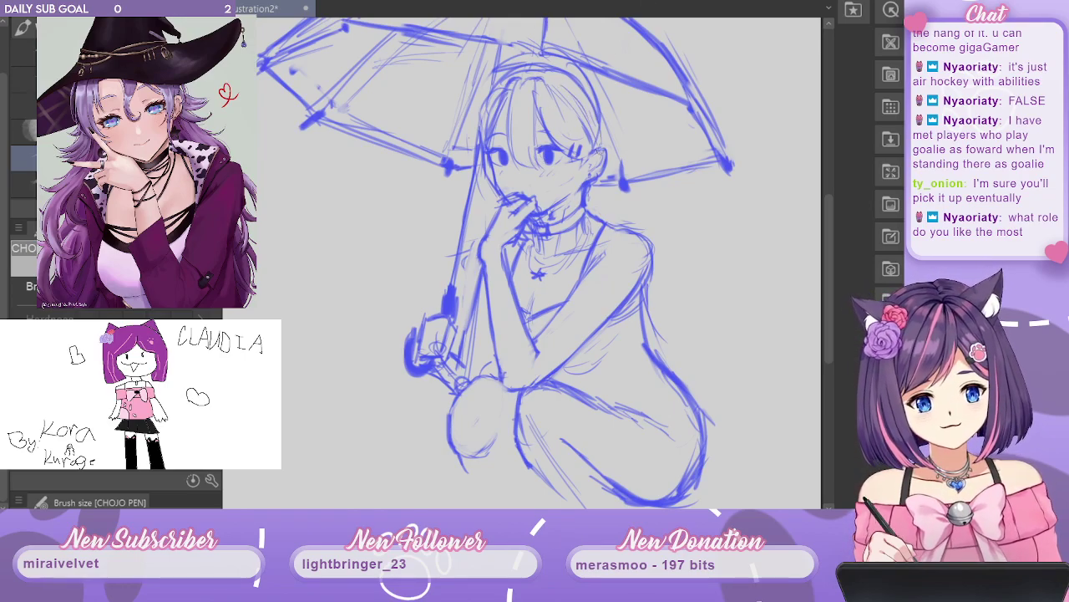
left_click_drag(577, 66, 608, 124)
left_click_drag(595, 81, 613, 146)
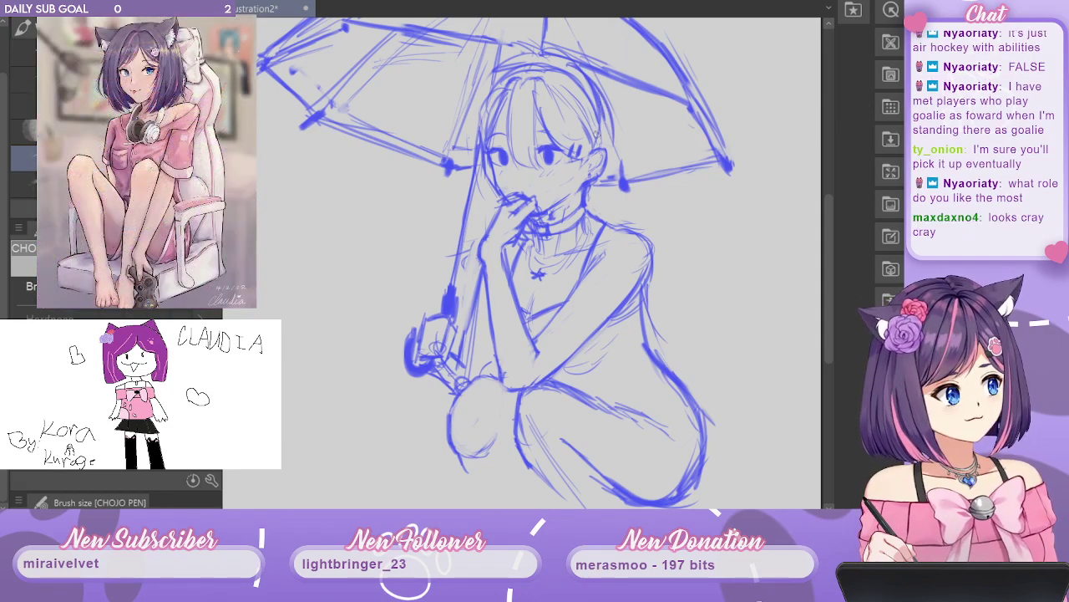
Draw long hair strands falling behind the ear and neck onto the shoulder.
mouse_move(590, 182)
left_mouse_down()
mouse_move(573, 250)
mouse_move(584, 249)
left_mouse_up()
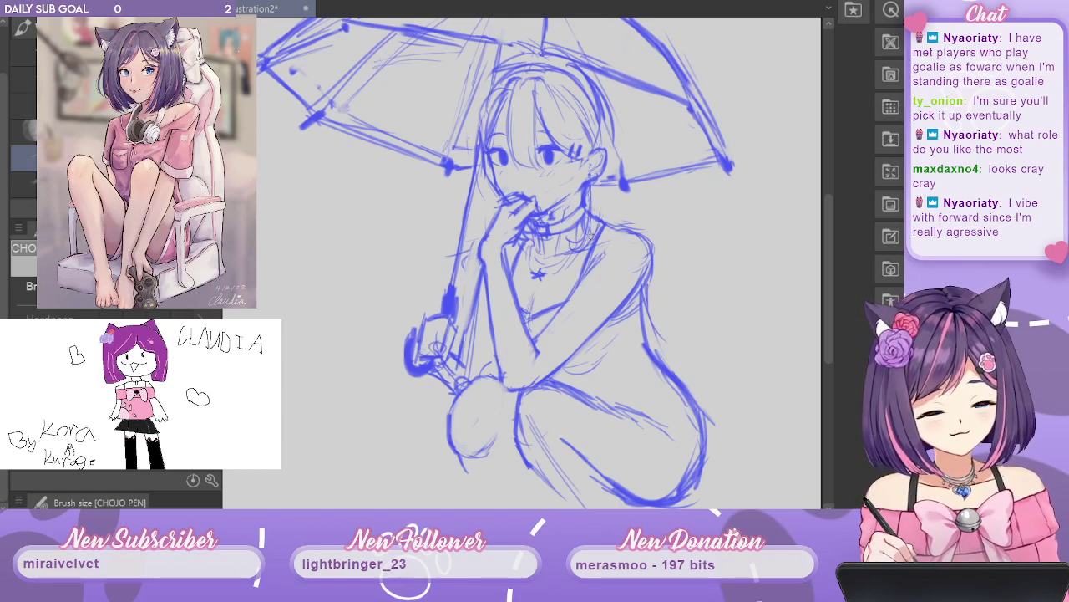
left_click_drag(600, 199, 595, 219)
left_click_drag(607, 183, 598, 244)
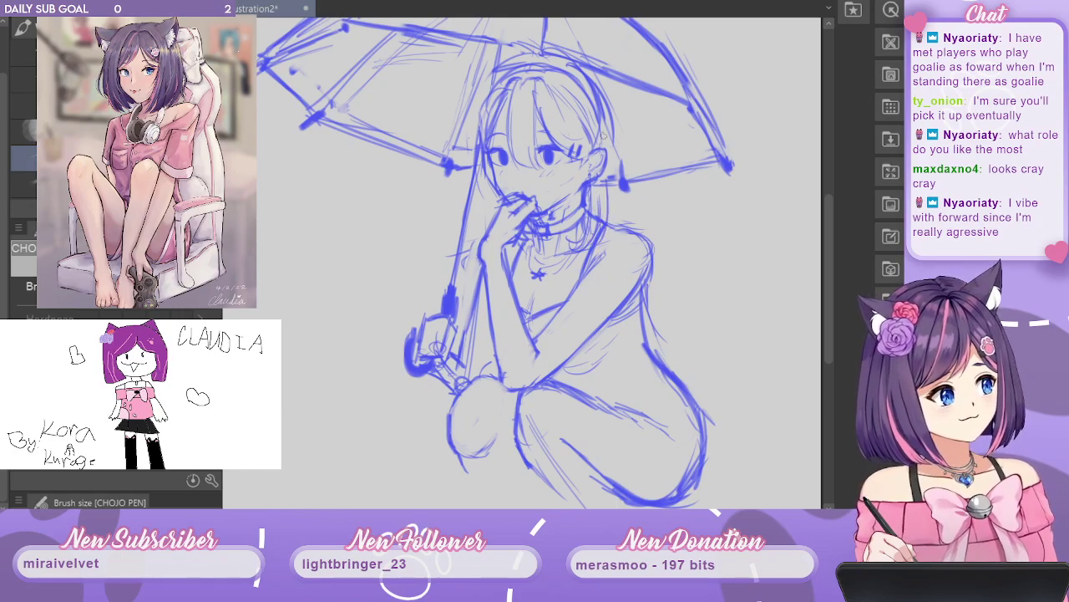
left_click_drag(612, 135, 627, 210)
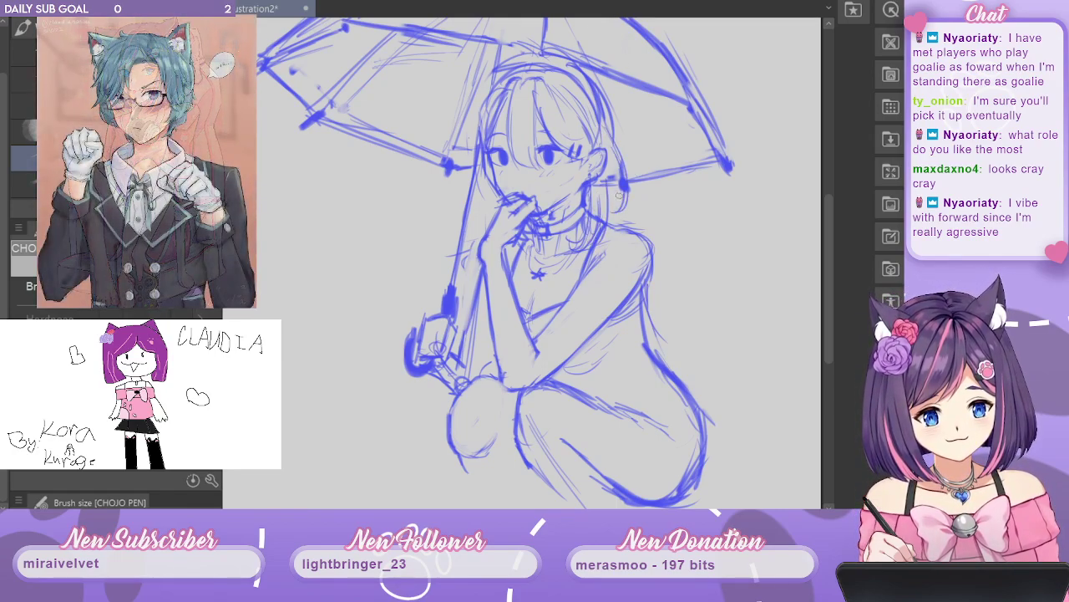
key("ctrl+z")
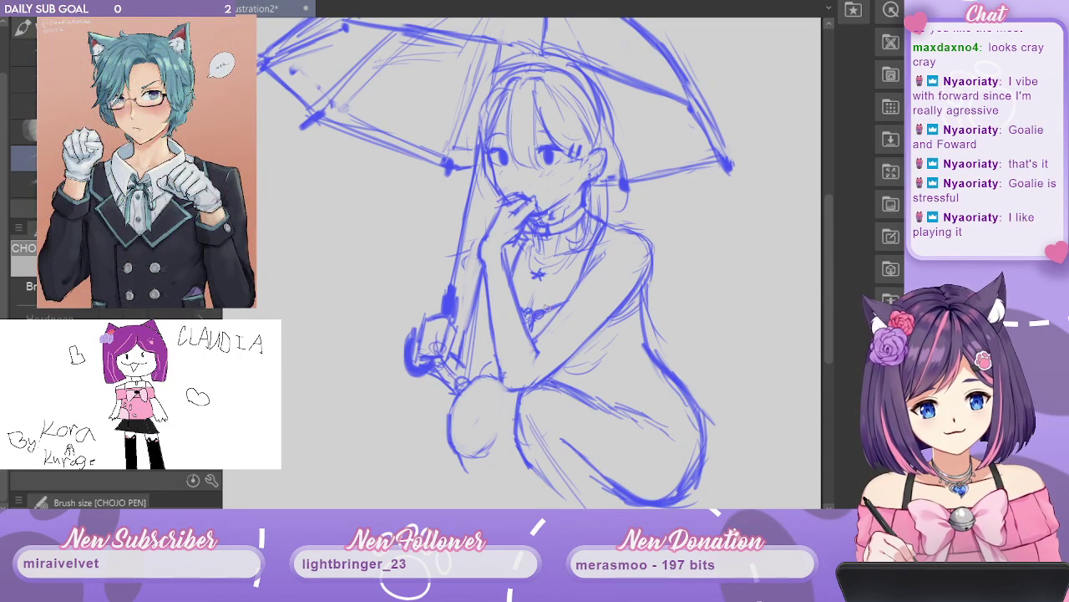
Extend the beaded trim along the character's neckline and darken the pupil of the eye nearest the ear.
left_click_drag(543, 313, 555, 312)
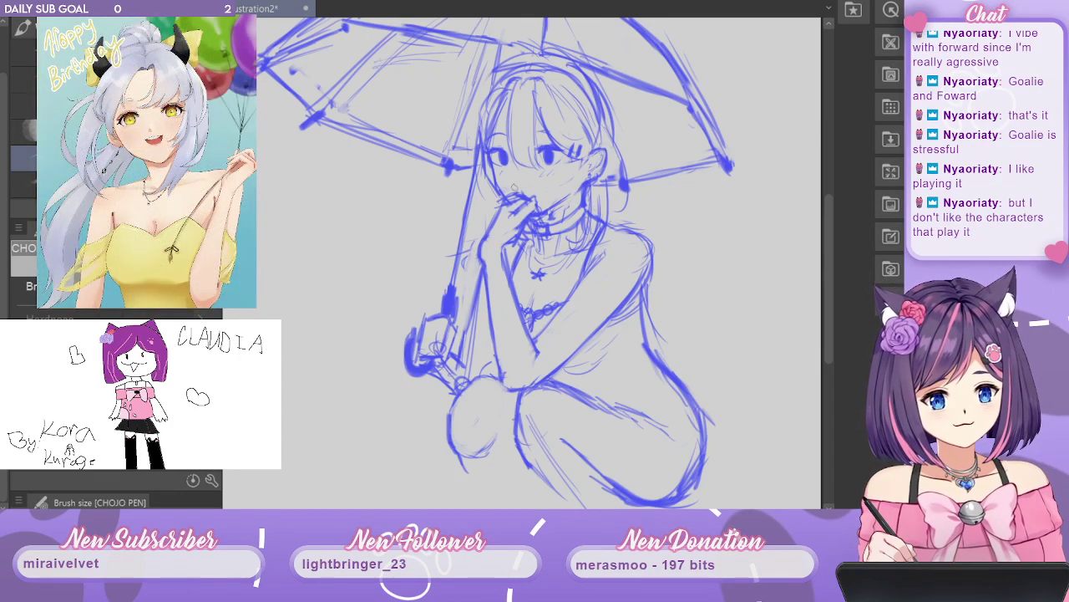
left_click_drag(523, 186, 529, 192)
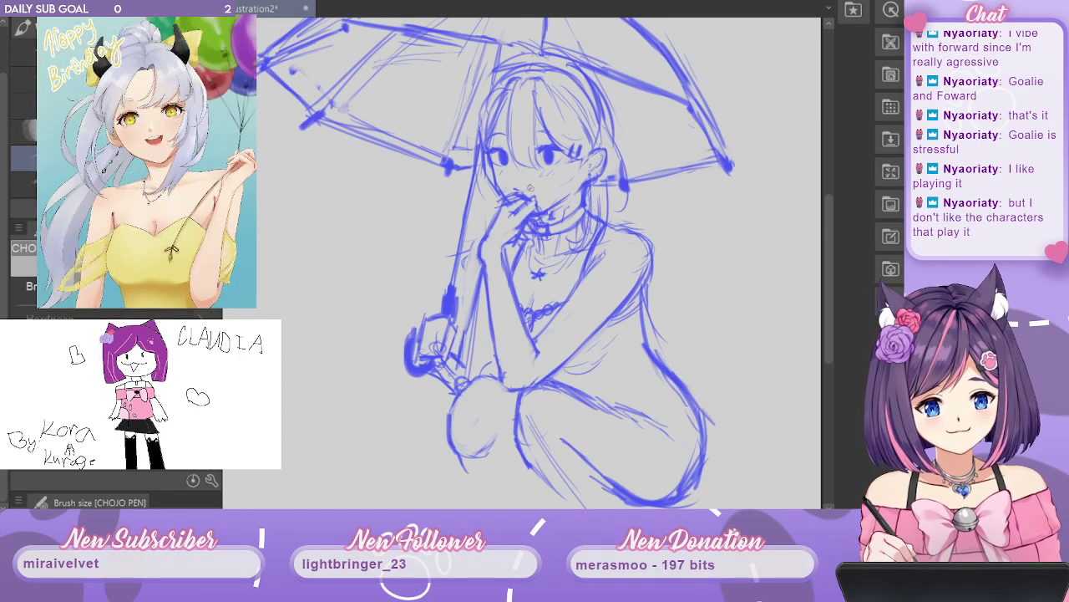
left_click_drag(831, 265, 831, 248)
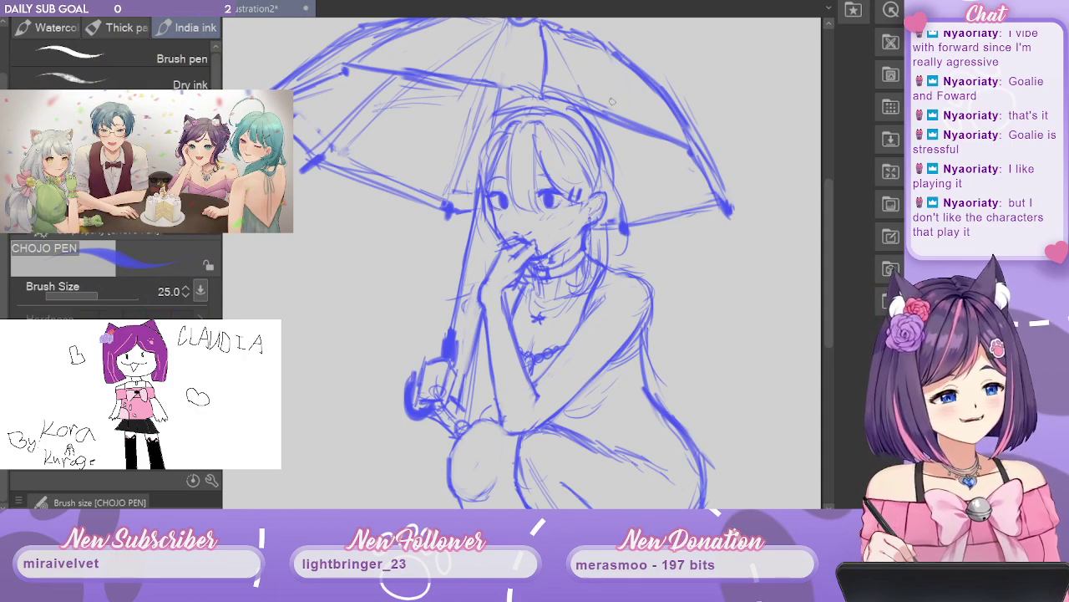
key("x")
left_click_drag(550, 200, 550, 202)
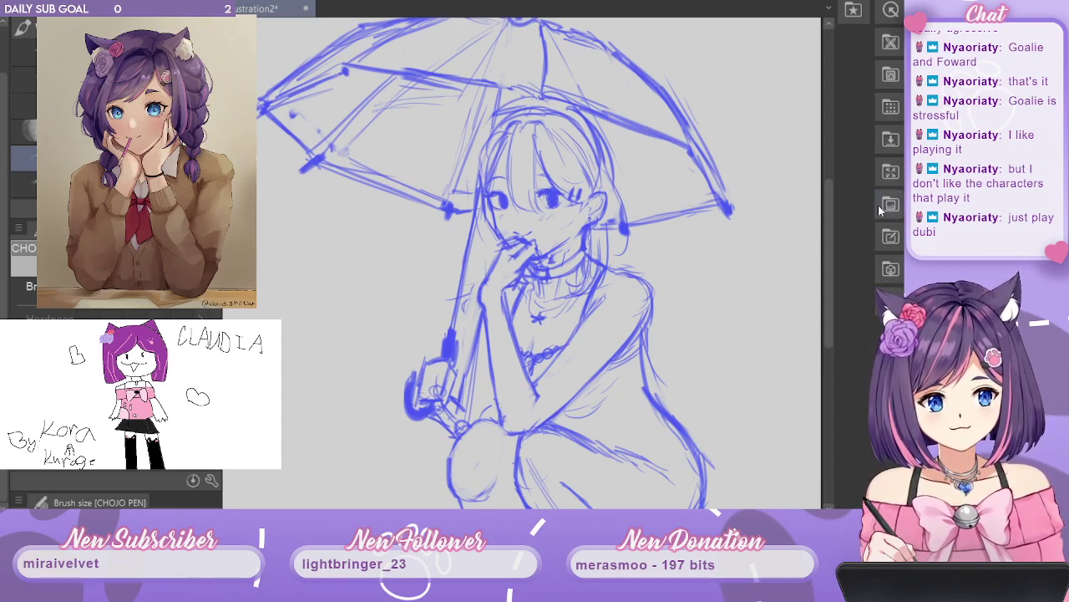
mouse_move(726, 358)
left_mouse_down()
mouse_move(659, 310)
mouse_move(709, 385)
left_mouse_up()
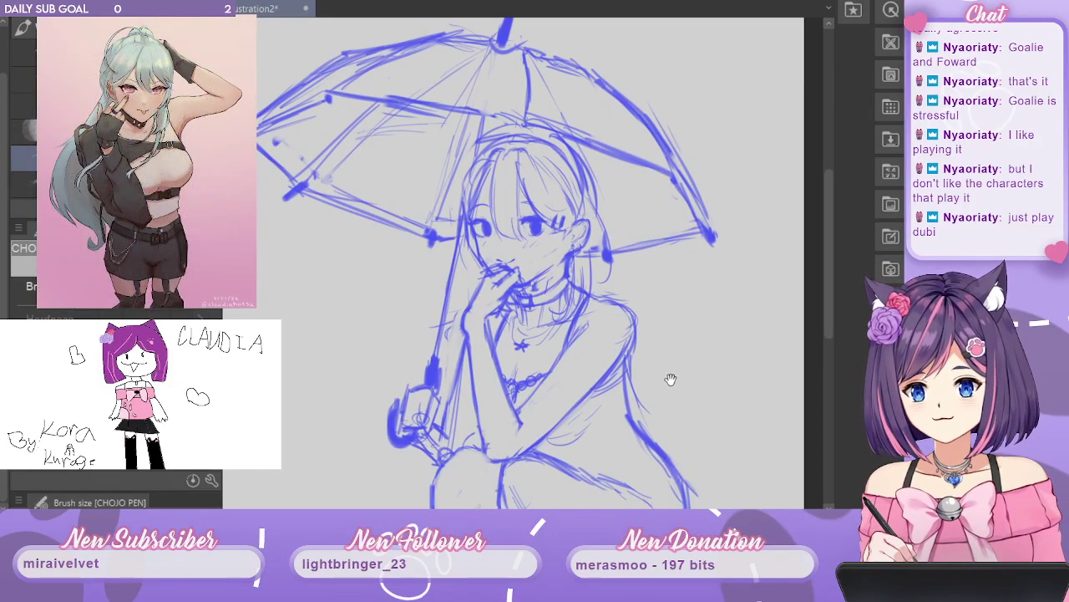
left_click_drag(680, 372, 667, 294)
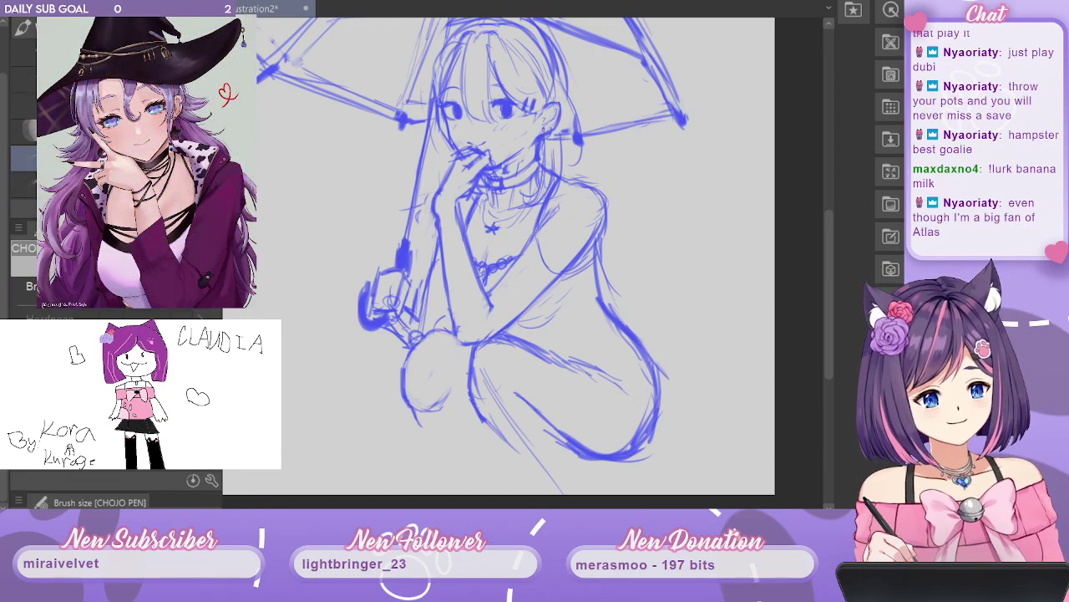
left_click_drag(436, 248, 423, 327)
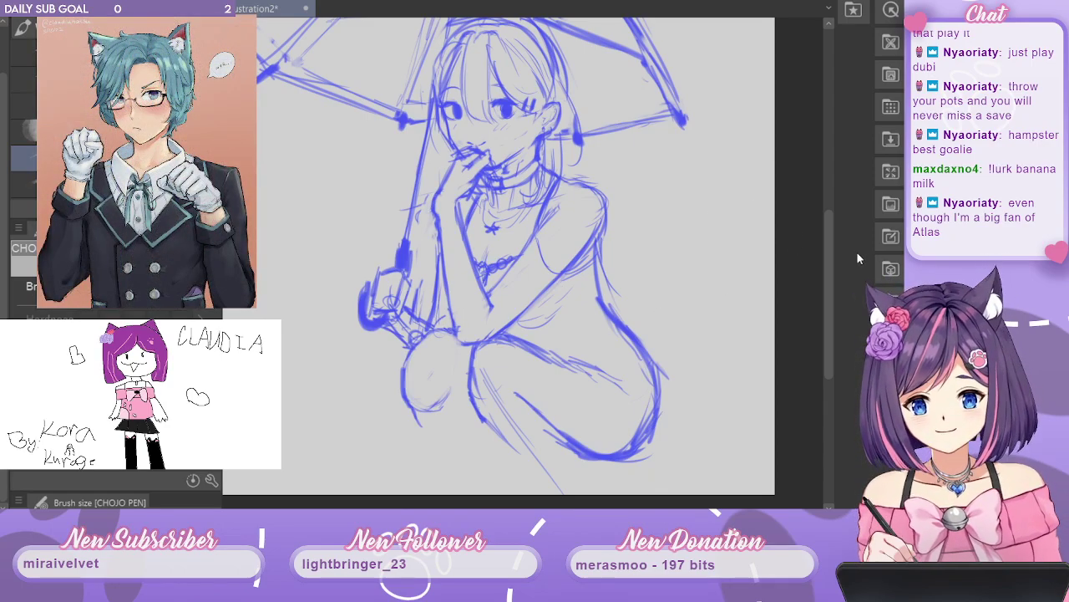
Scale up the whole sketch and reposition it so the character's upper body fills the canvas and the umbrella is cropped.
key("ctrl+minus")
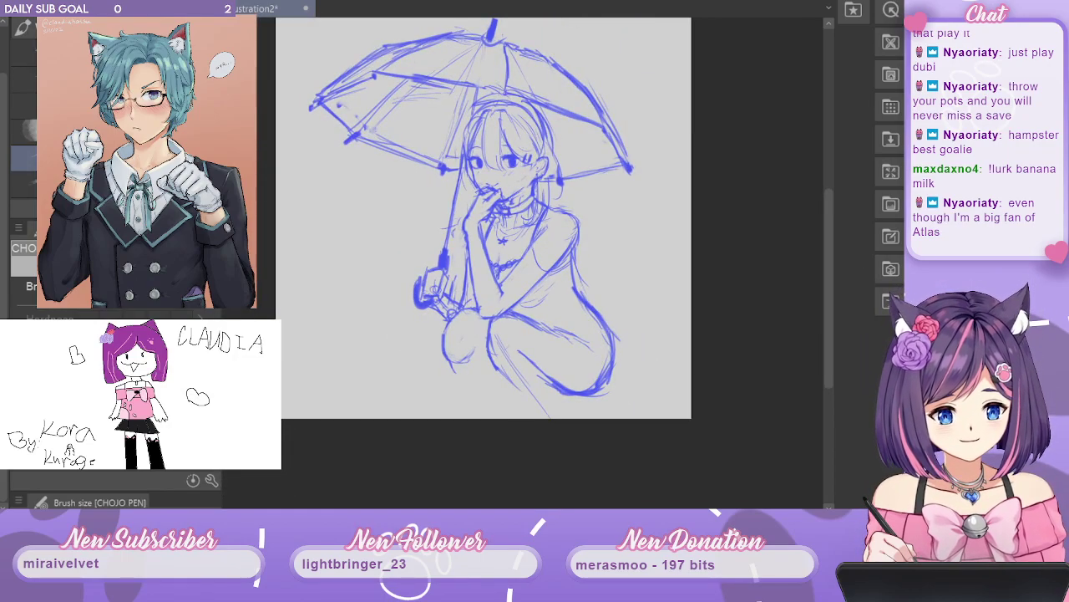
key("ctrl+t")
key("ctrl+minus")
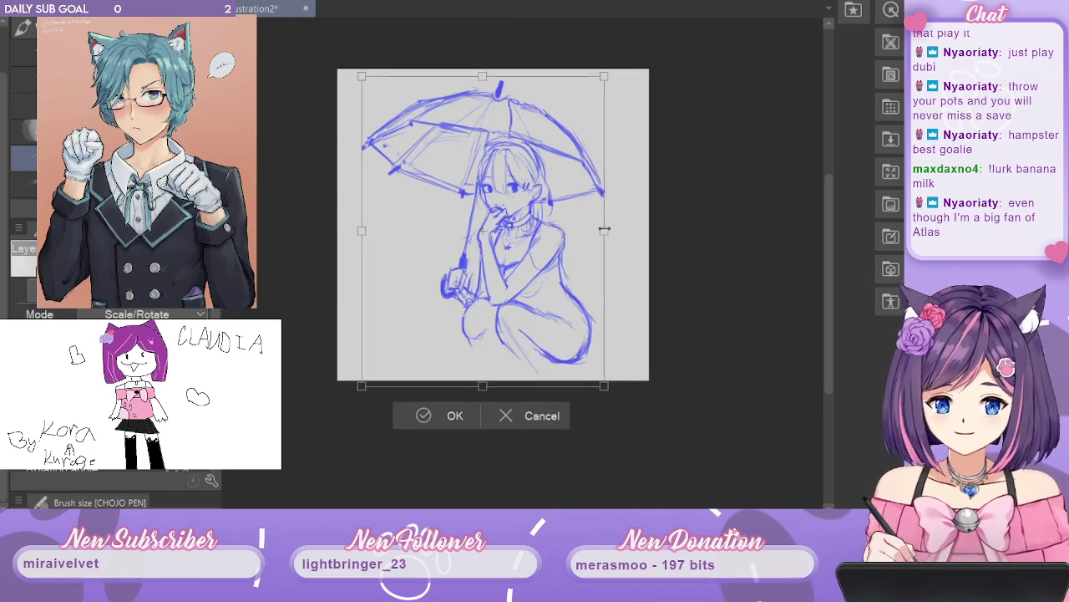
left_click_drag(606, 231, 834, 179)
left_click_drag(660, 246, 548, 269)
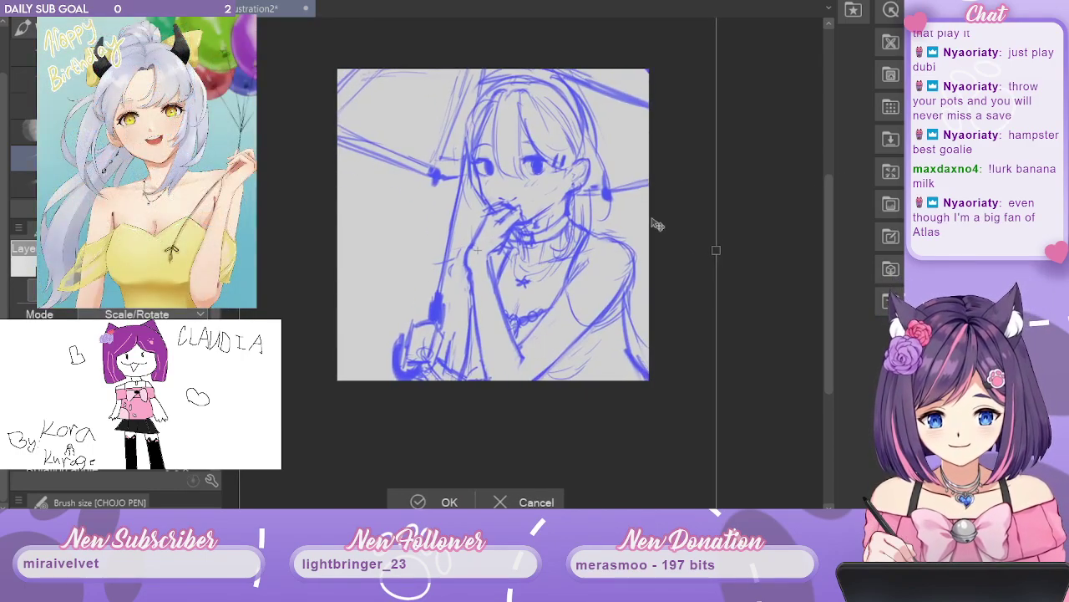
left_click_drag(713, 261, 673, 236)
left_click_drag(589, 277, 595, 264)
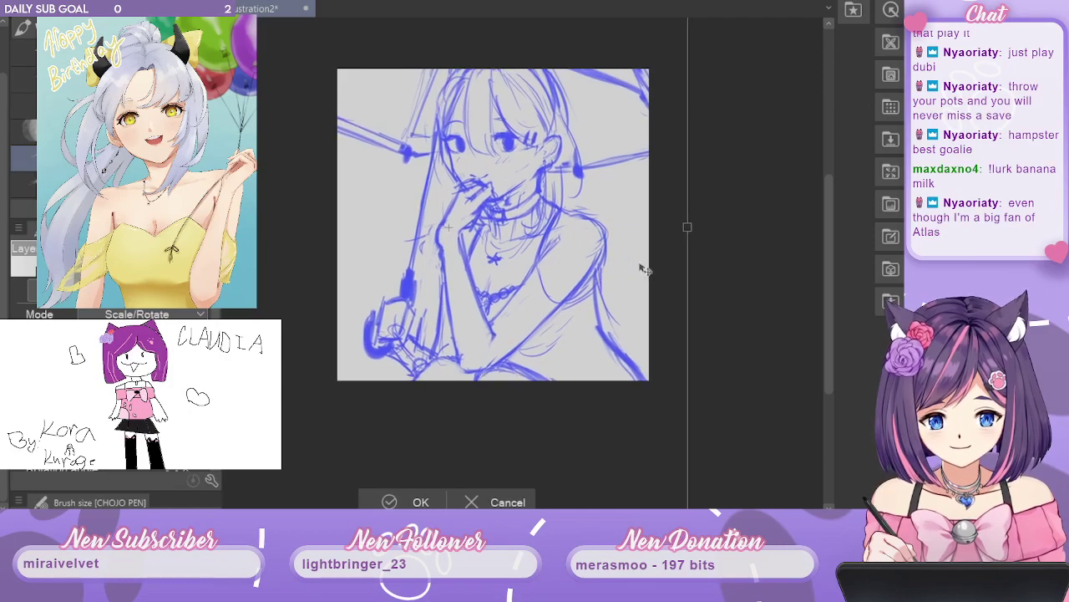
left_click_drag(687, 222, 619, 225)
mouse_move(559, 267)
left_mouse_down()
mouse_move(602, 274)
mouse_move(575, 282)
mouse_move(585, 270)
mouse_move(591, 280)
mouse_move(575, 277)
mouse_move(580, 268)
left_mouse_up()
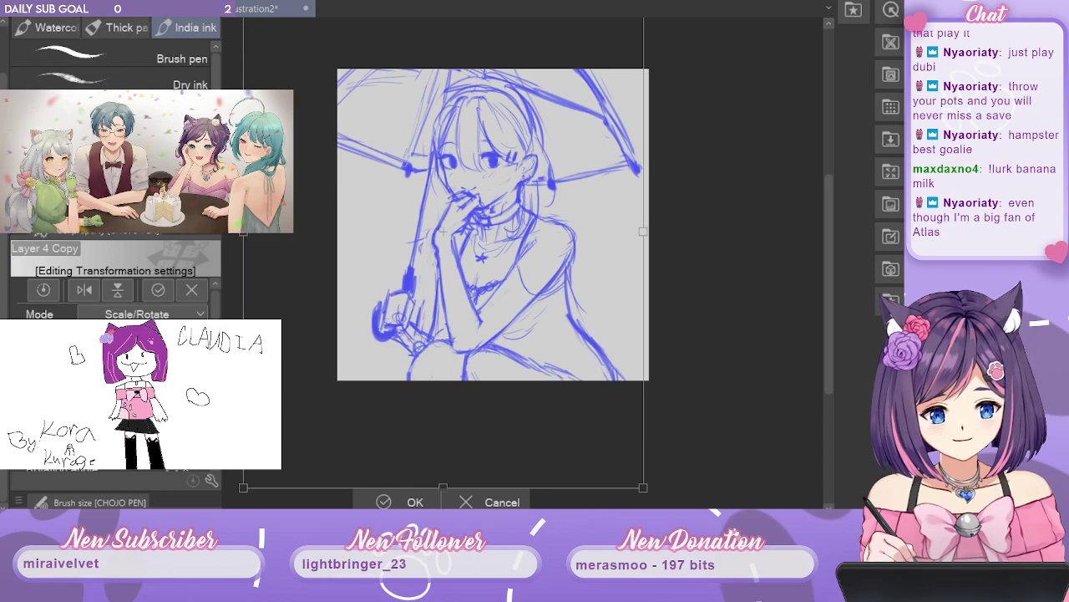
key("Return")
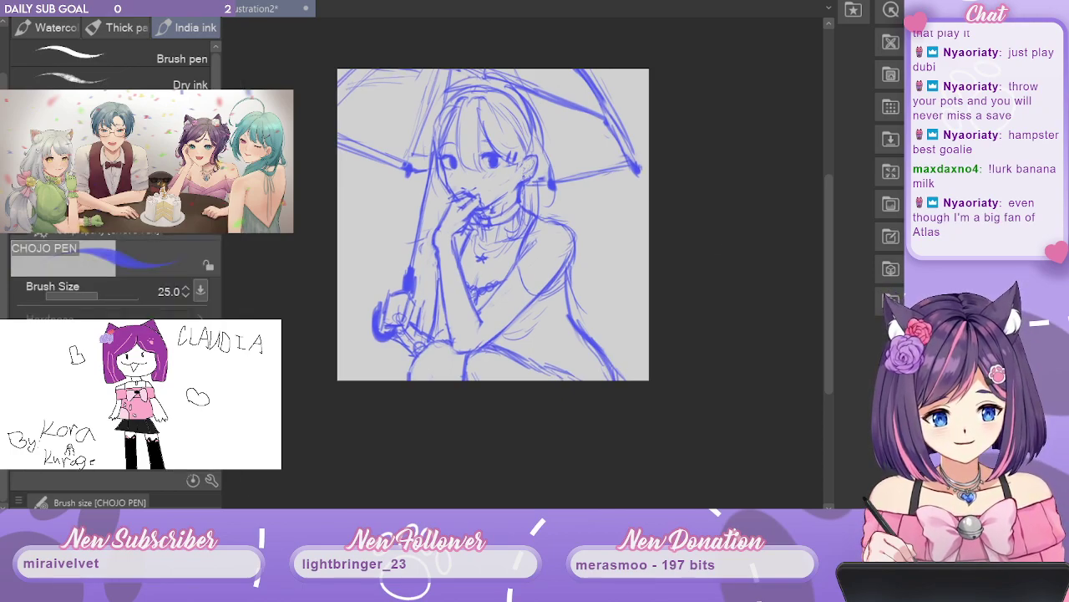
Compare the enlarged sketch with its previous size and check the composition in a mirrored view.
key("h")
key("h")
key("ctrl+z")
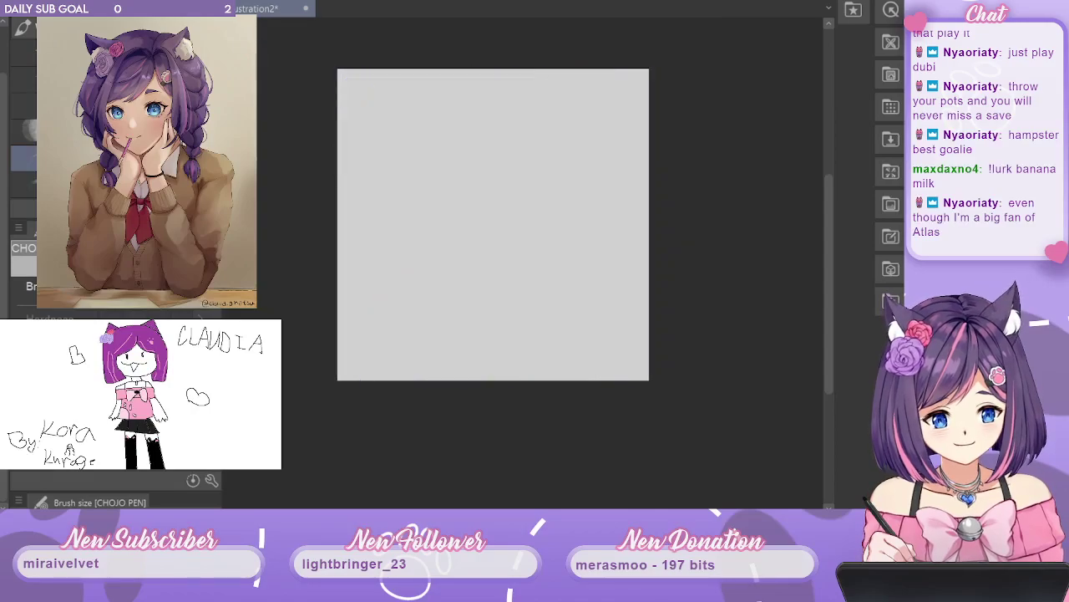
key("h")
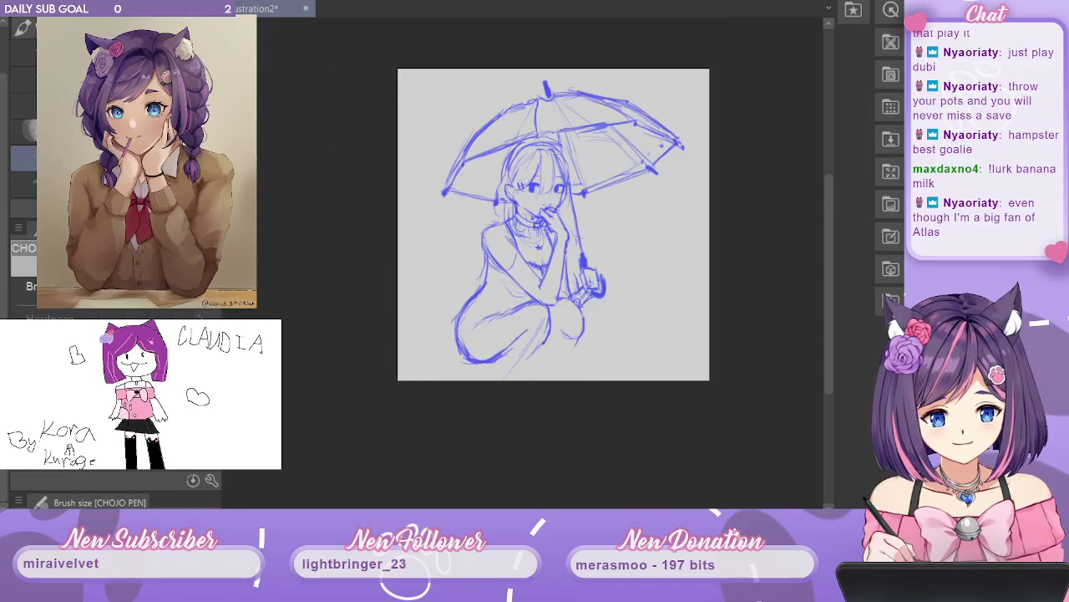
key("h")
key("ctrl+z")
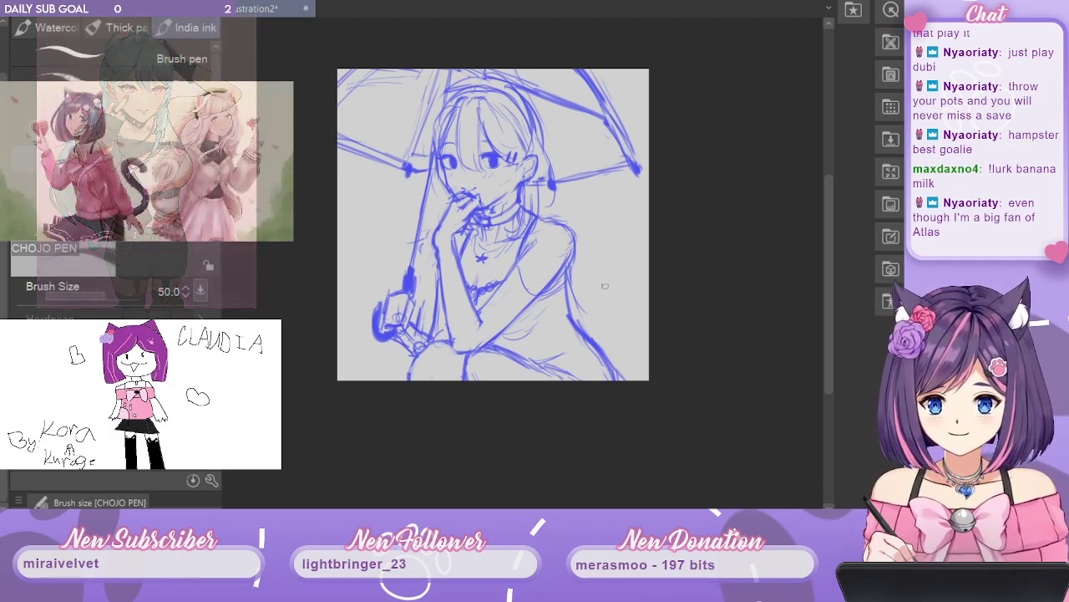
Erase the lower part of the character's outer back line and reduce the brush size for redrawing.
key("]")
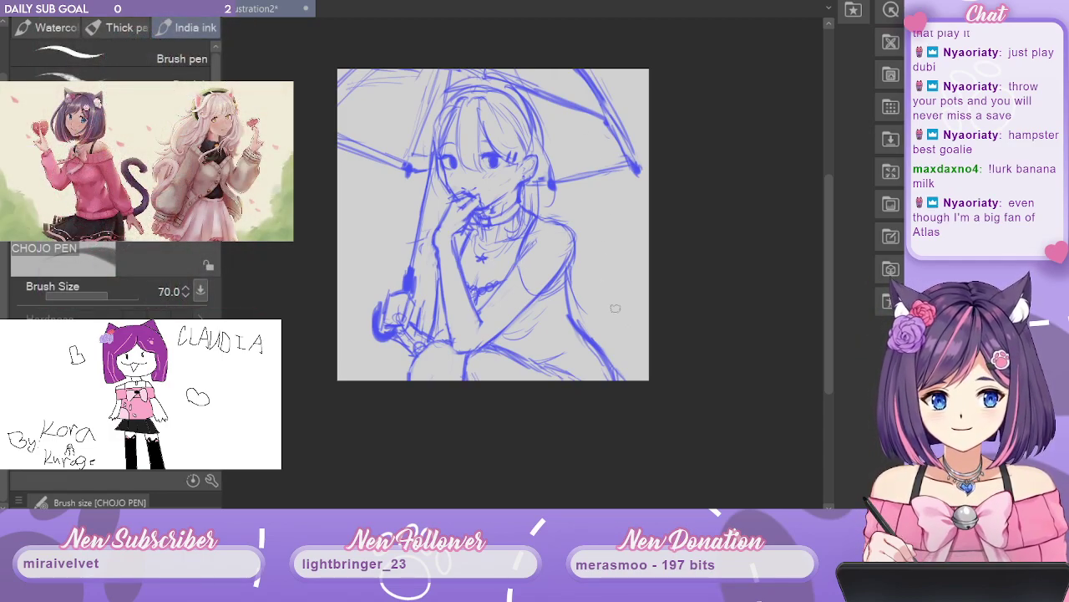
mouse_move(573, 318)
left_mouse_down()
mouse_move(609, 365)
mouse_move(594, 342)
left_mouse_up()
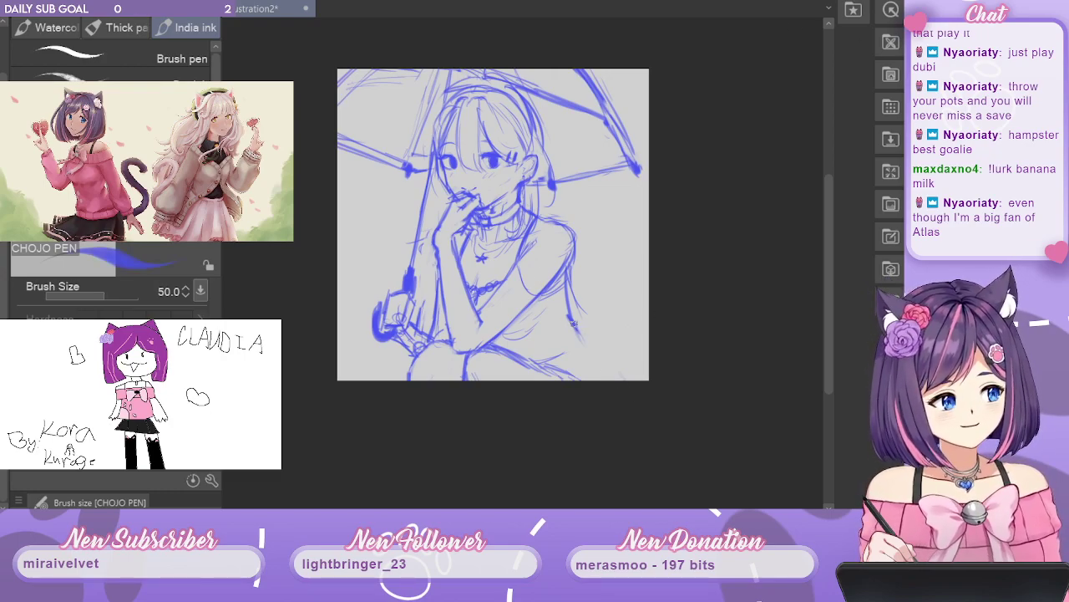
key("bracketleft")
key("bracketleft")
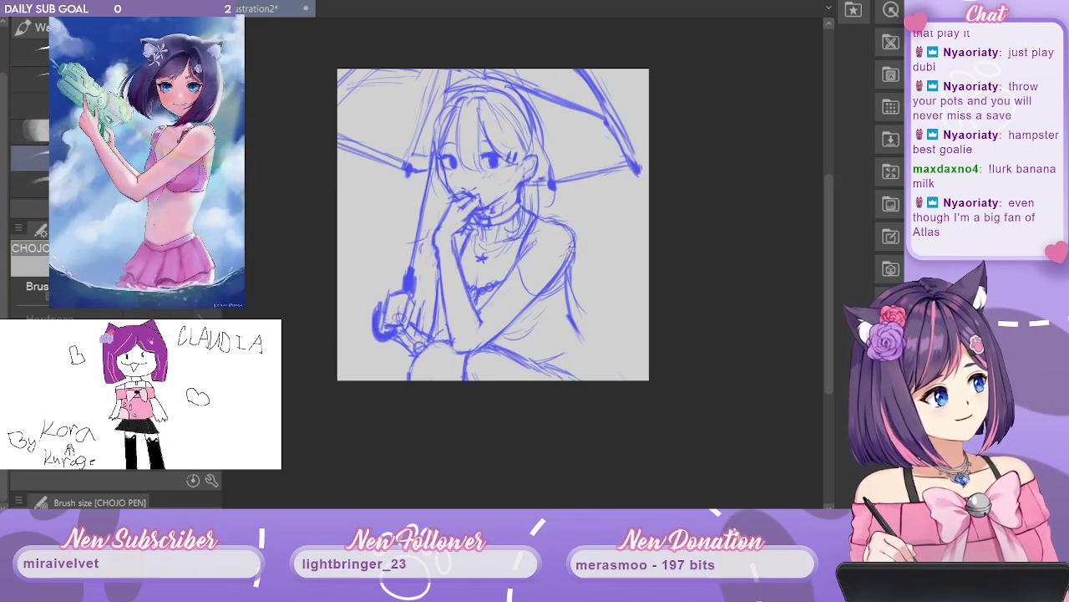
Try to redraw the back and hip contour as a steeper line from behind the arm to the canvas's lower edge.
left_click_drag(572, 262, 588, 329)
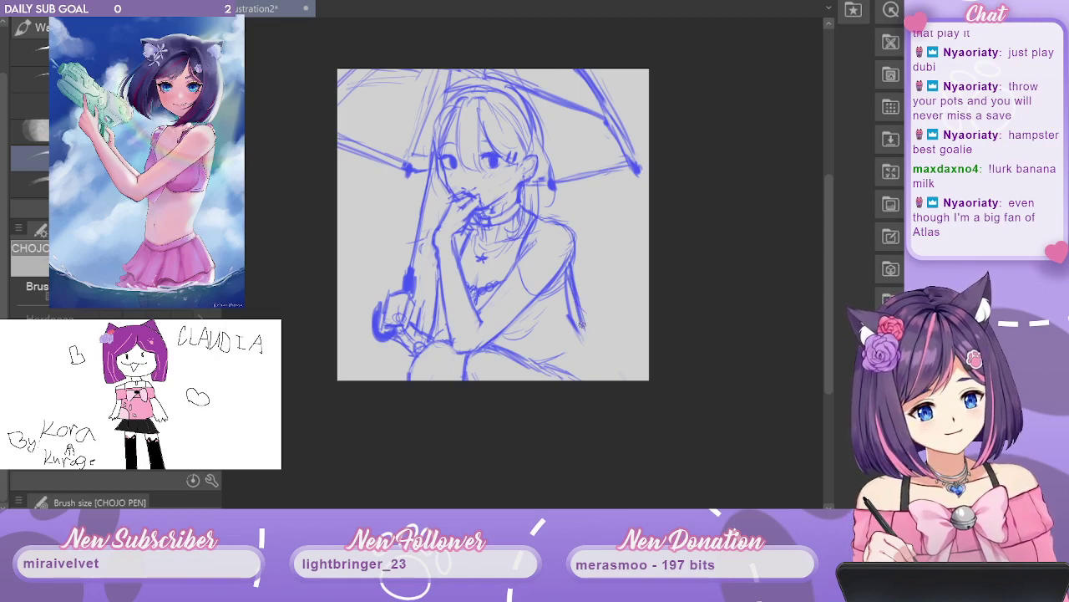
left_click_drag(569, 276, 609, 382)
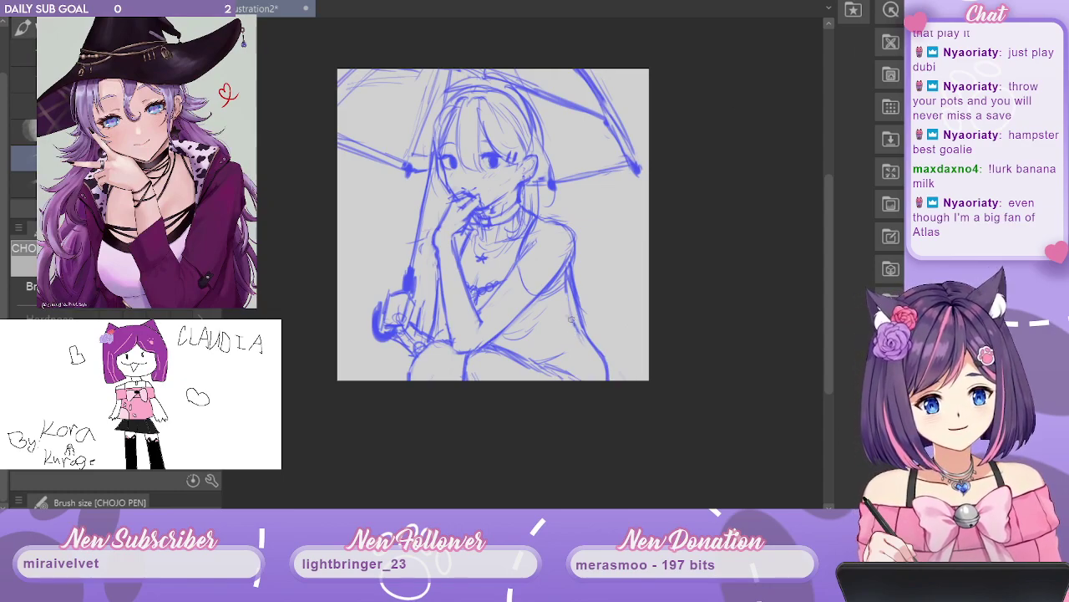
key("ctrl+z")
key("ctrl+z")
key("ctrl+z")
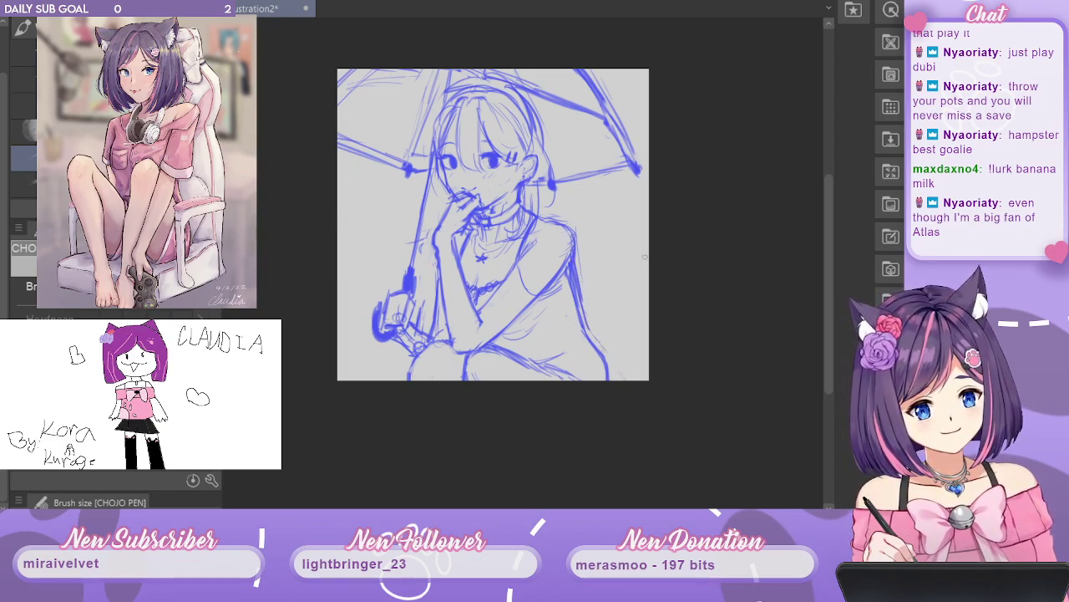
mouse_move(568, 296)
left_mouse_down()
mouse_move(570, 269)
mouse_move(585, 332)
left_mouse_up()
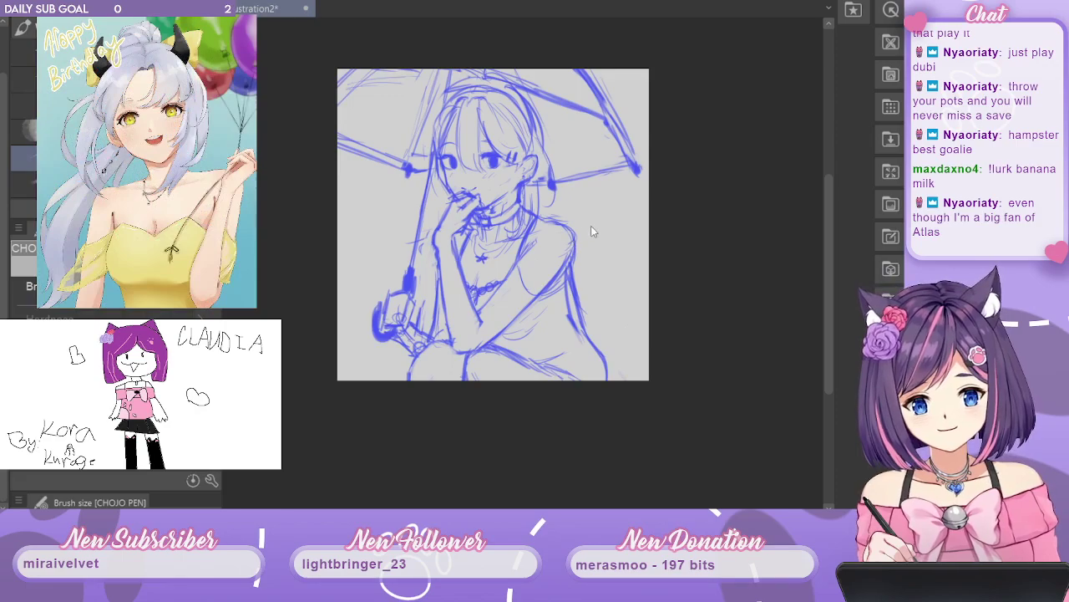
Undo the redrawn back and hip contour on the umbrella sketch.
key("ctrl+z")
key("ctrl+z")
key("ctrl+z")
key("ctrl+z")
key("ctrl+z")
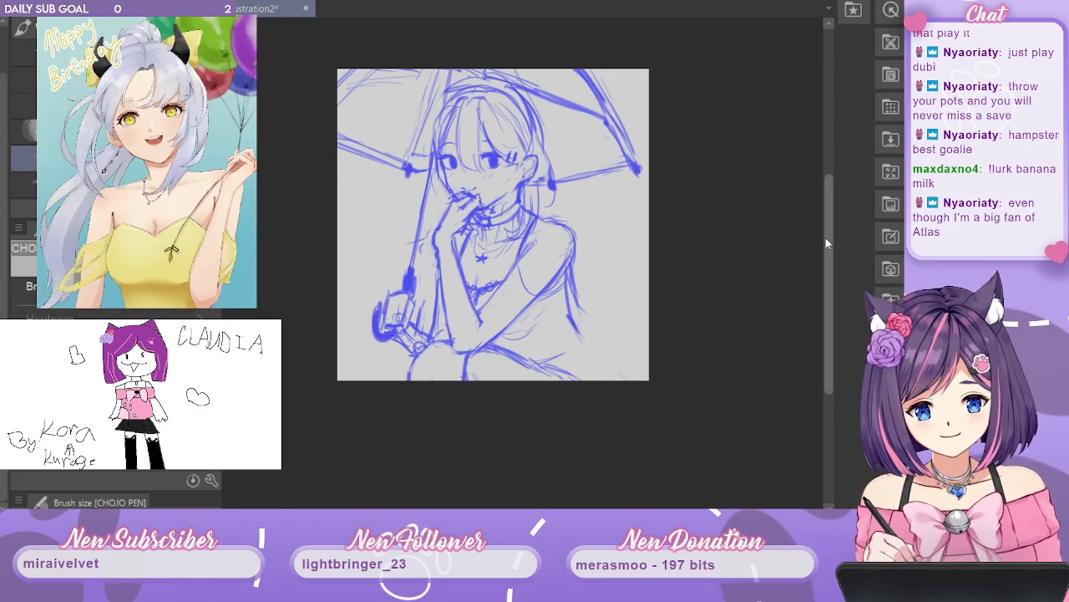
key("ctrl+z")
key("ctrl+z")
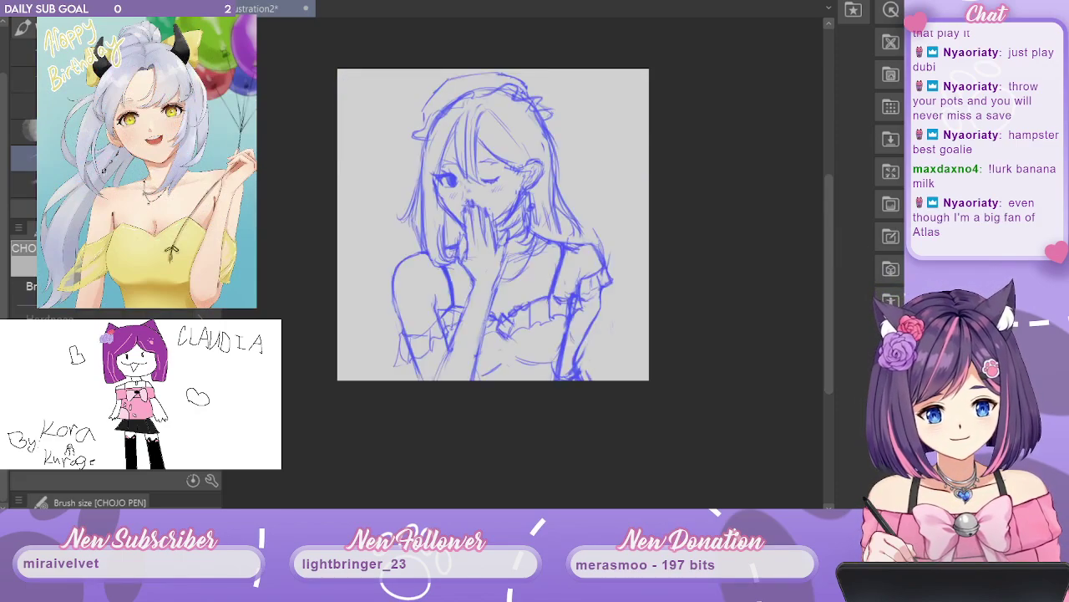
key("ctrl+y")
key("ctrl+y")
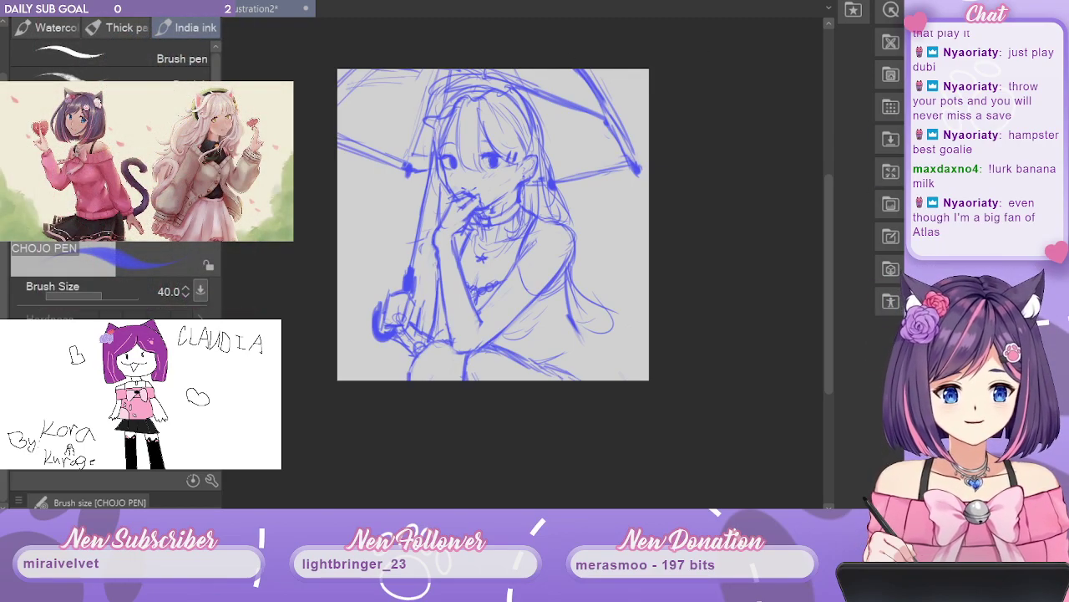
Clear both character sketches from the canvas and rough out a new round head with chin and jaw strokes.
key("Delete")
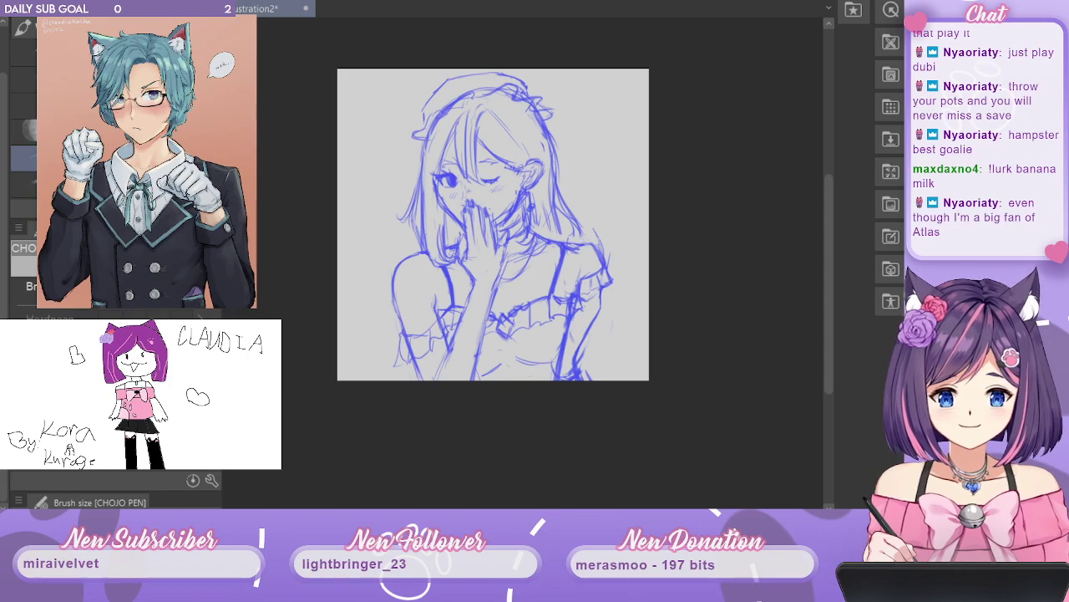
key("Delete")
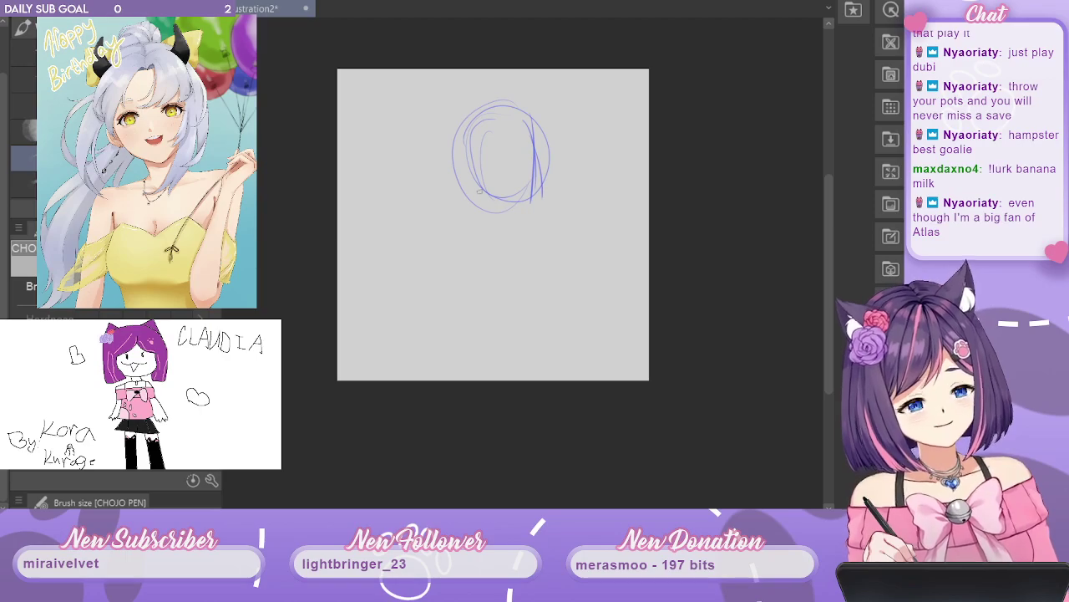
left_click_drag(482, 193, 533, 214)
left_click_drag(551, 177, 539, 203)
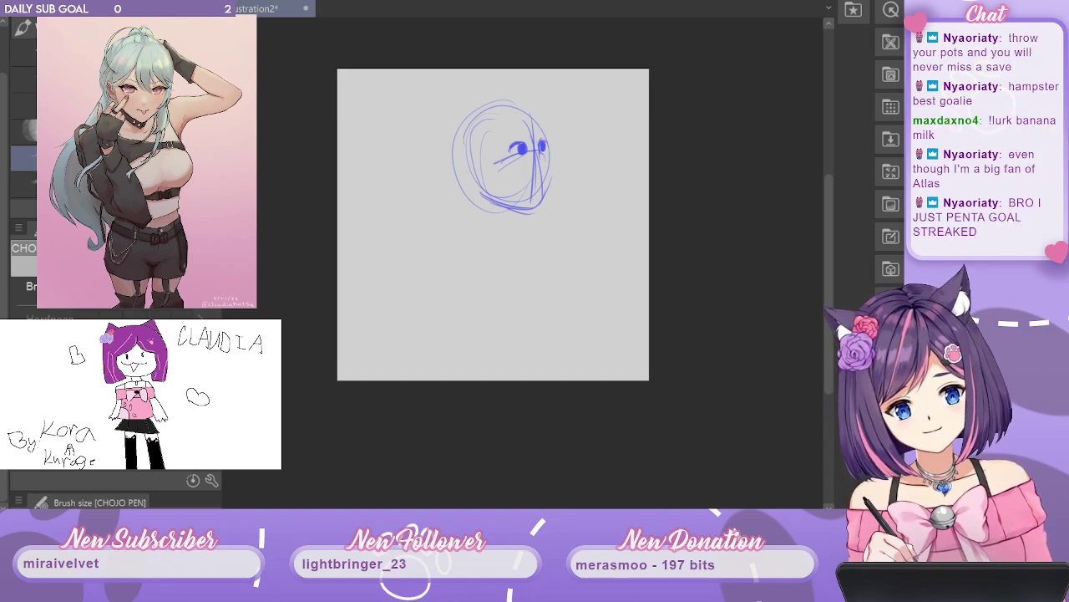
Remove the rough eyes and the vertical facial guide lines from the new head sketch.
key("ctrl+z")
key("ctrl+z")
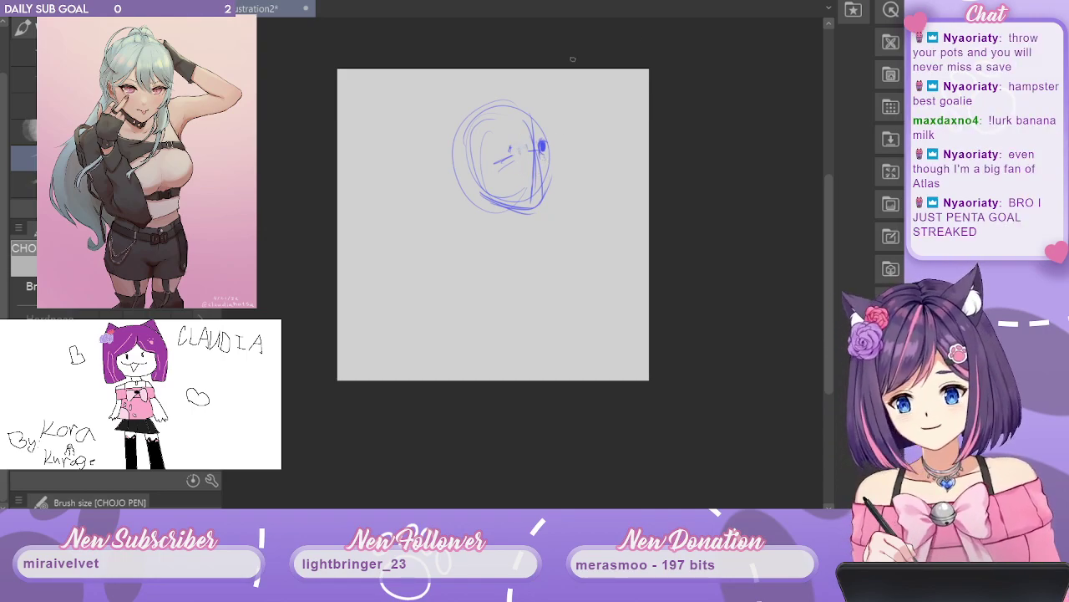
key("ctrl+z")
key("ctrl+z")
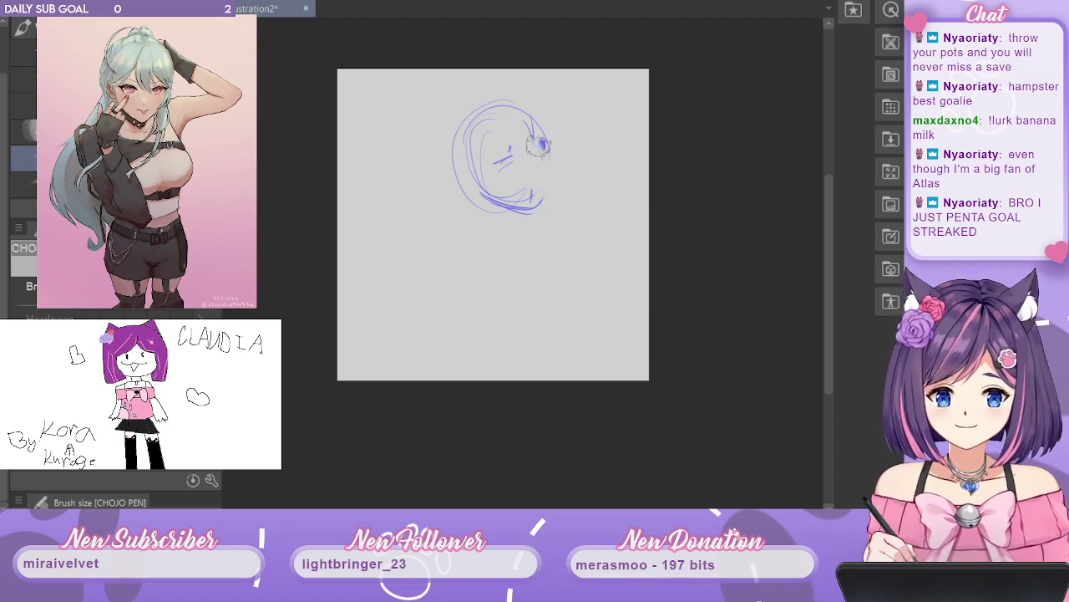
key("bracketleft")
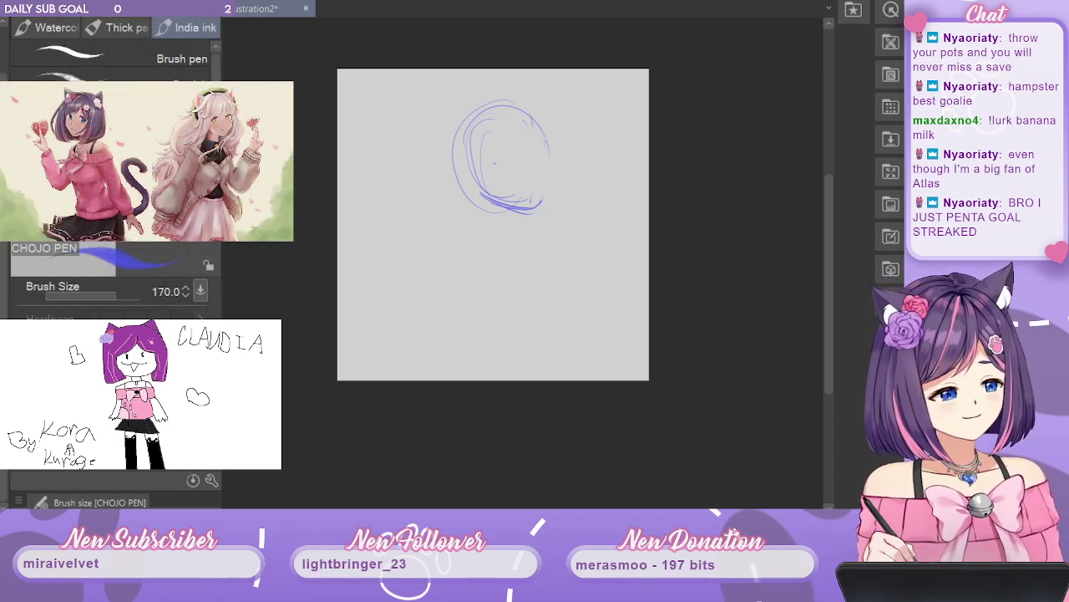
Set the brush size to 40 and redraw the front contour of the face from brow to chin.
key("bracketleft")
key("bracketleft")
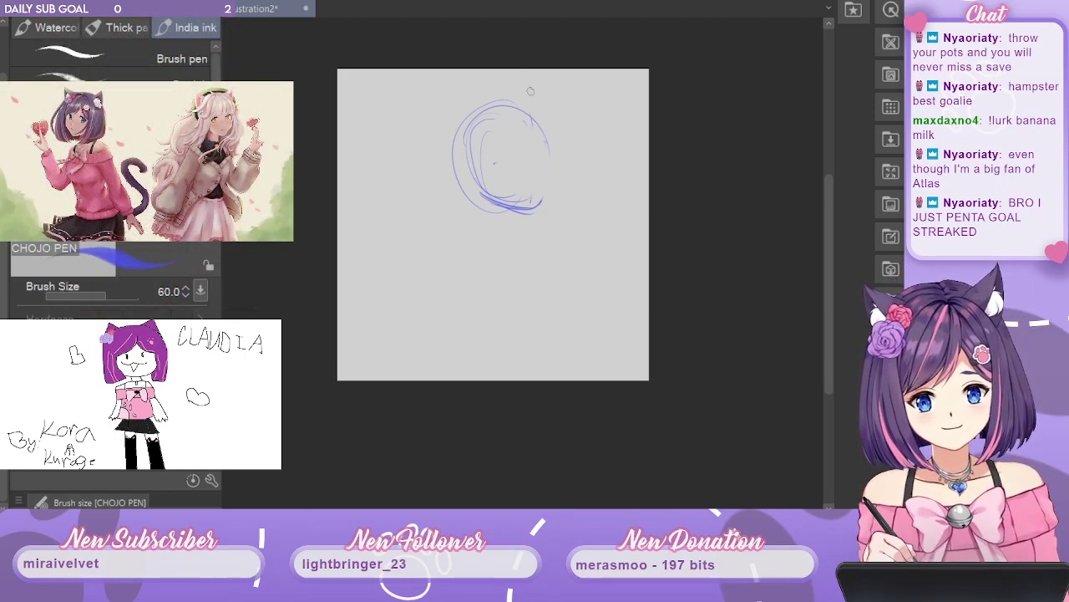
key("bracketleft")
key("bracketleft")
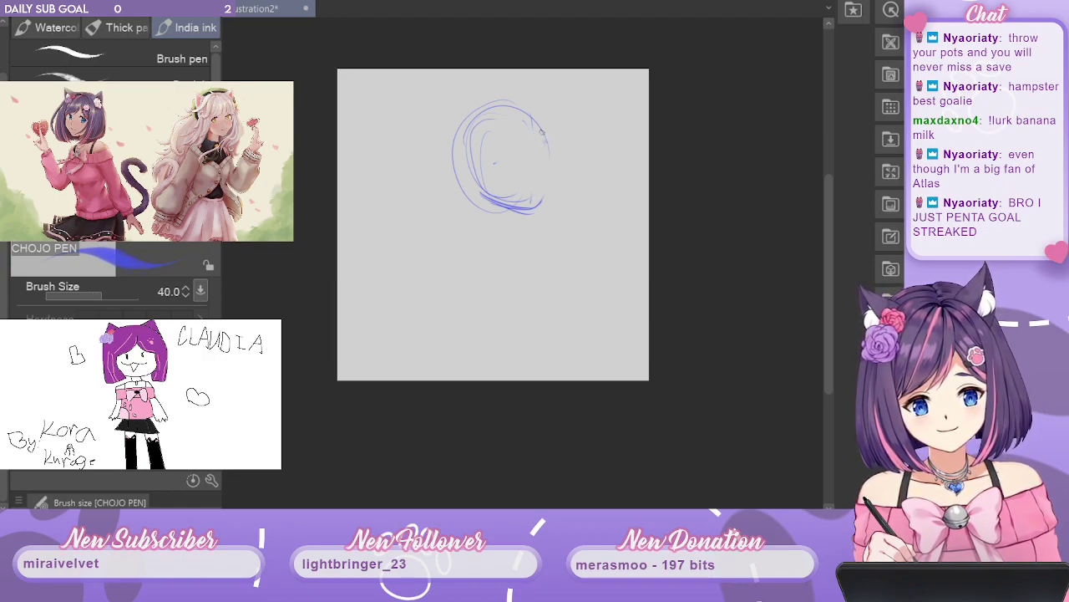
left_click_drag(542, 132, 541, 200)
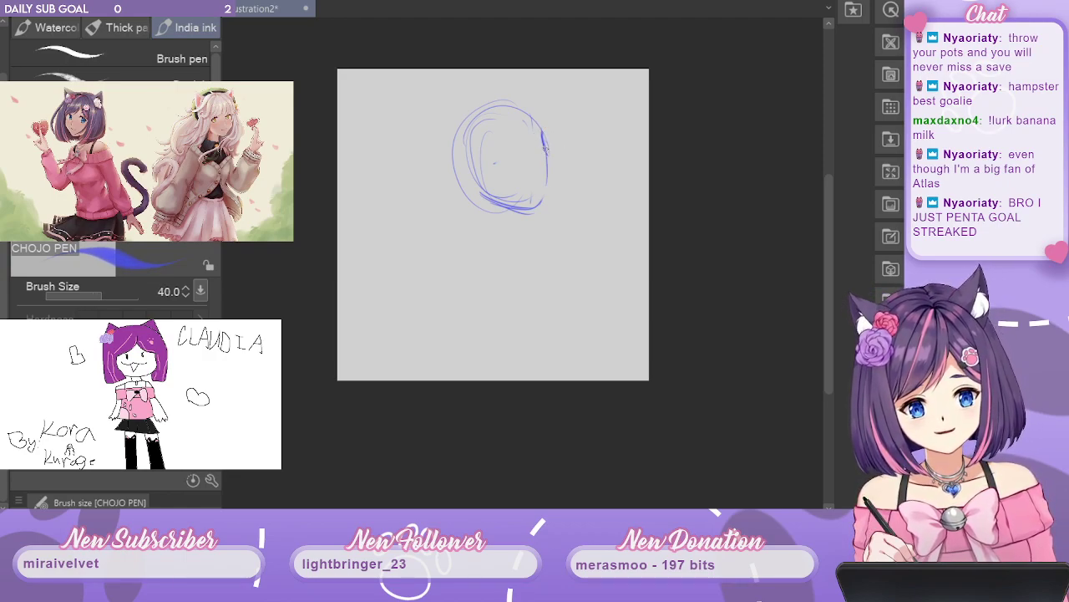
Darken the front contour of the face and sketch the eyes, mouth and ear on the round head.
left_click_drag(544, 148, 546, 192)
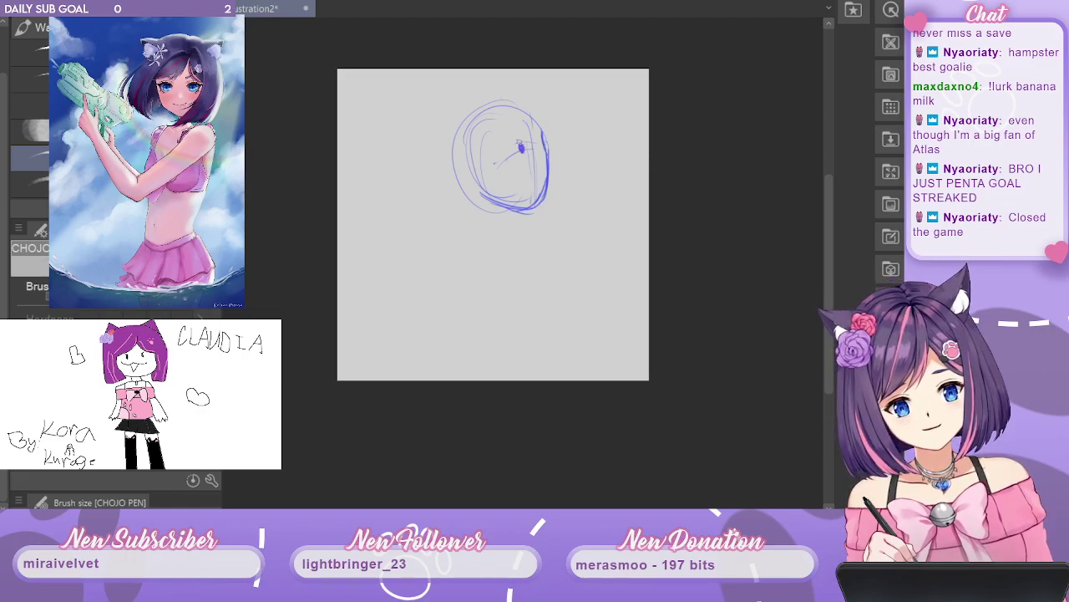
left_click_drag(536, 137, 536, 175)
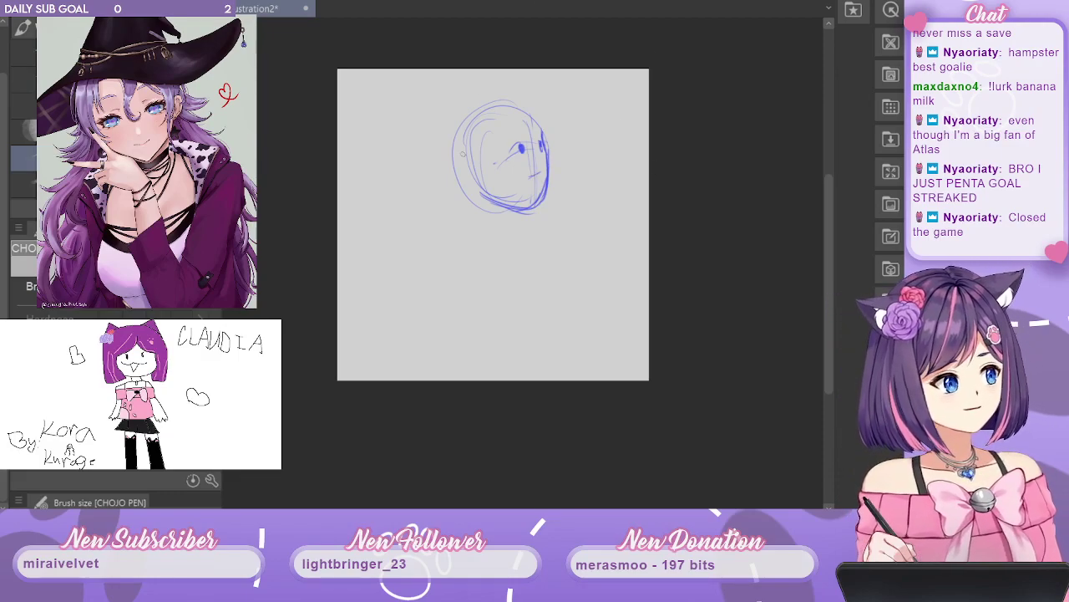
left_click_drag(456, 162, 481, 197)
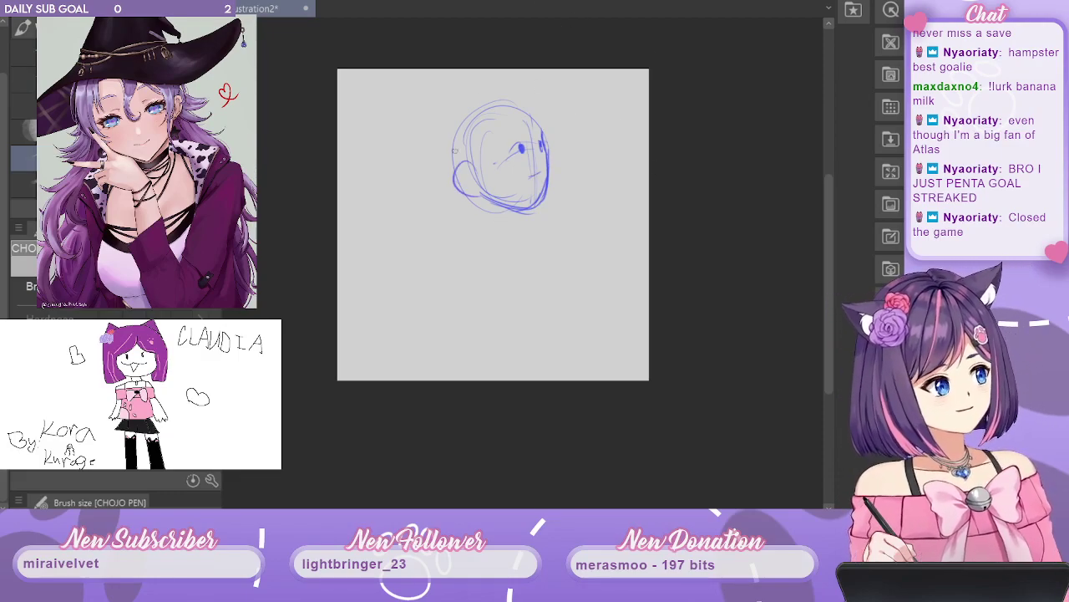
Rough out the spine line, shoulder, bent arm and an outstretched hand for the figure below the head.
left_click_drag(447, 106, 537, 311)
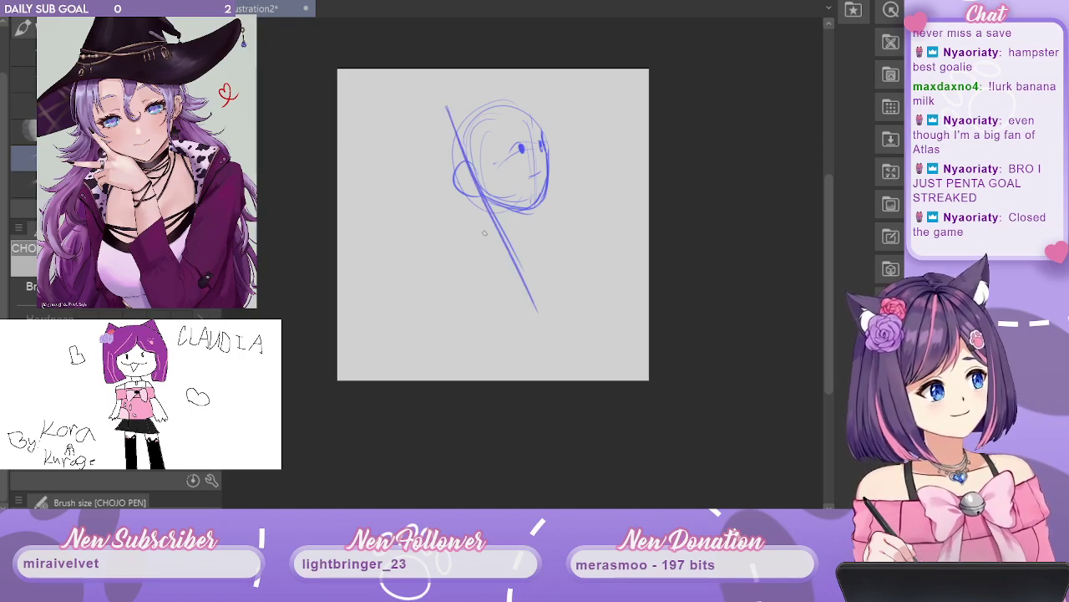
left_click_drag(476, 230, 447, 260)
mouse_move(496, 199)
left_mouse_down()
mouse_move(454, 237)
mouse_move(459, 361)
mouse_move(541, 305)
mouse_move(521, 310)
mouse_move(531, 315)
left_mouse_up()
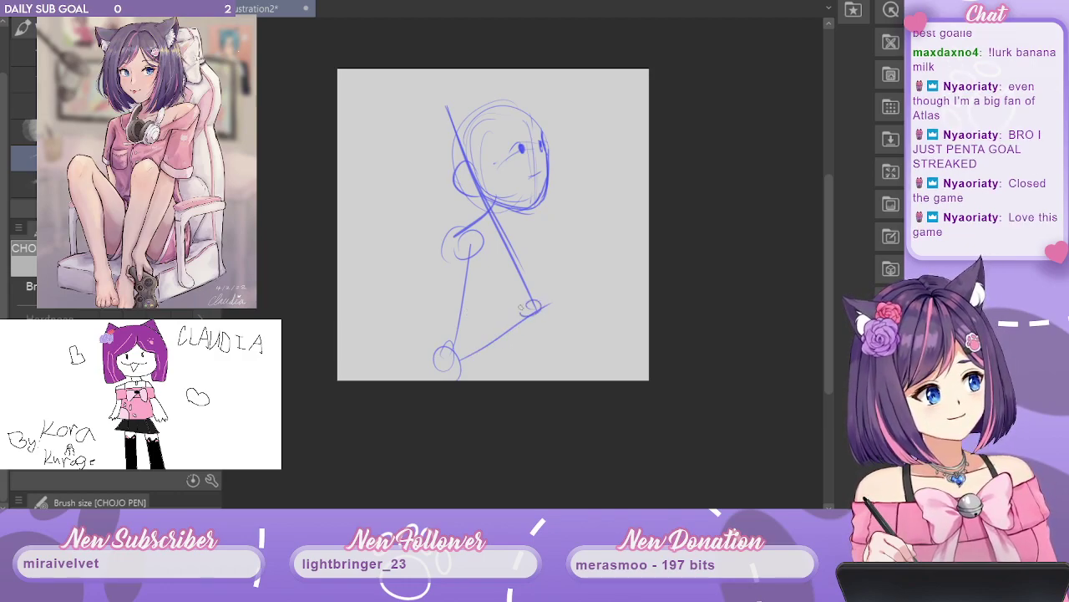
mouse_move(528, 279)
left_mouse_down()
mouse_move(568, 315)
mouse_move(536, 324)
left_mouse_up()
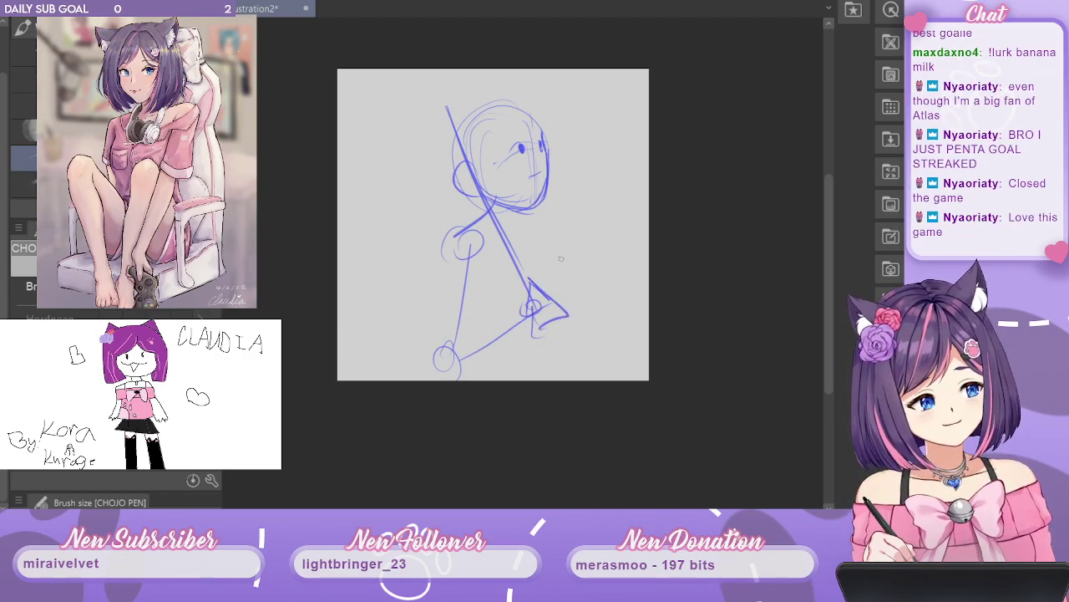
mouse_move(541, 214)
left_mouse_down()
mouse_move(618, 214)
mouse_move(620, 201)
left_mouse_up()
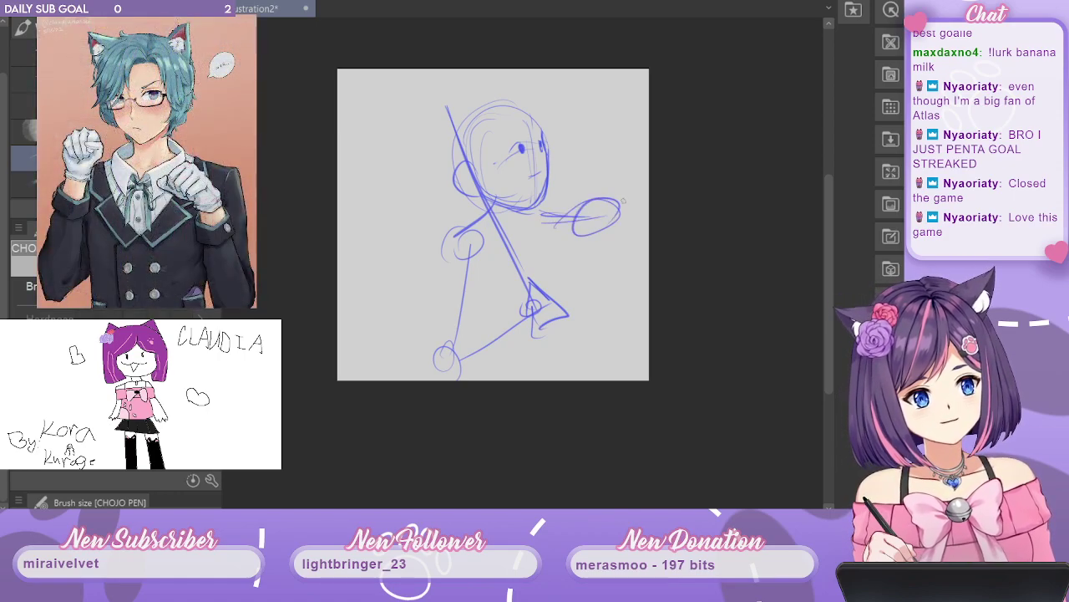
Clear the figure sketch and rough out a new head with a vertical centre line, chin and ear.
key("Delete")
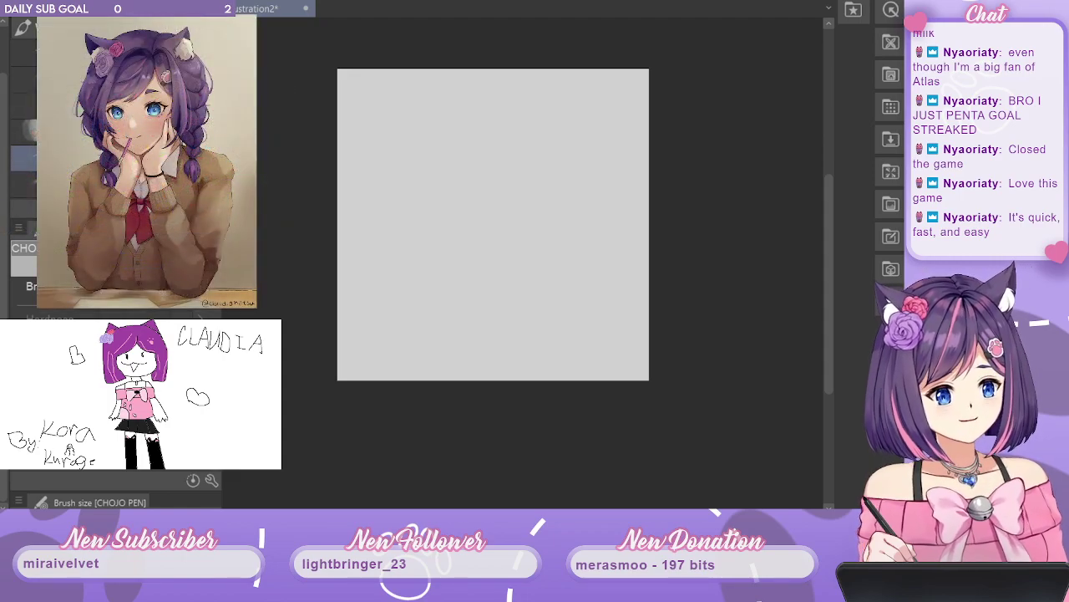
left_click_drag(830, 290, 830, 289)
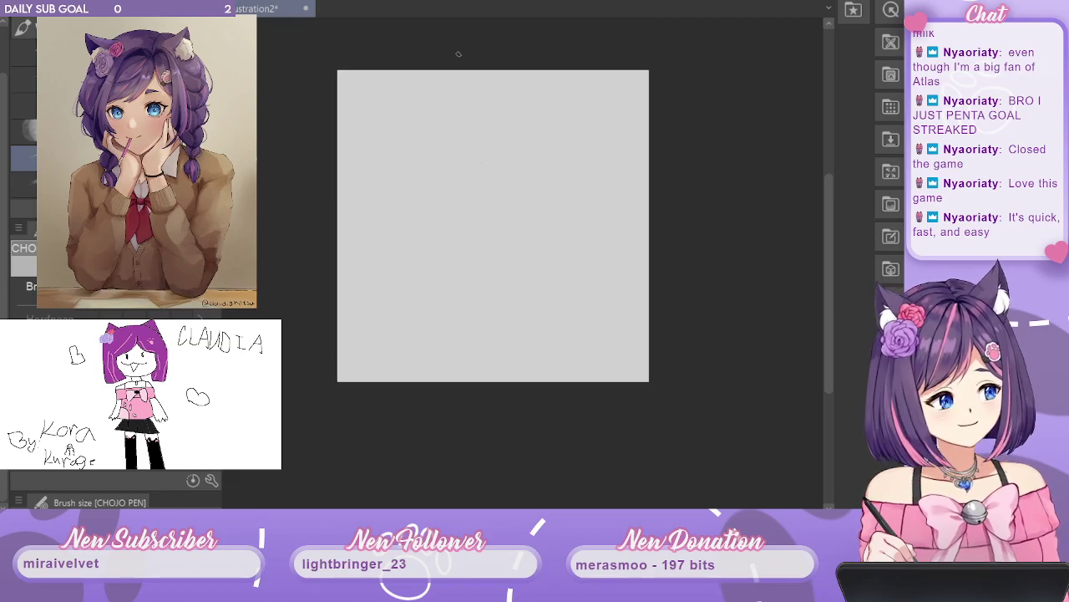
left_click_drag(464, 136, 466, 205)
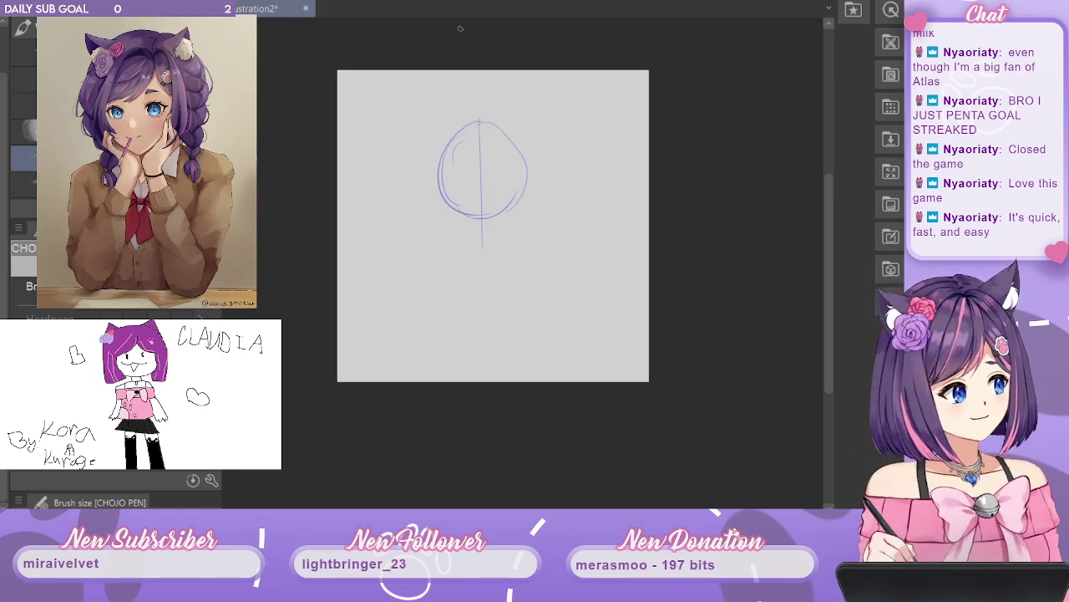
left_click_drag(441, 191, 474, 236)
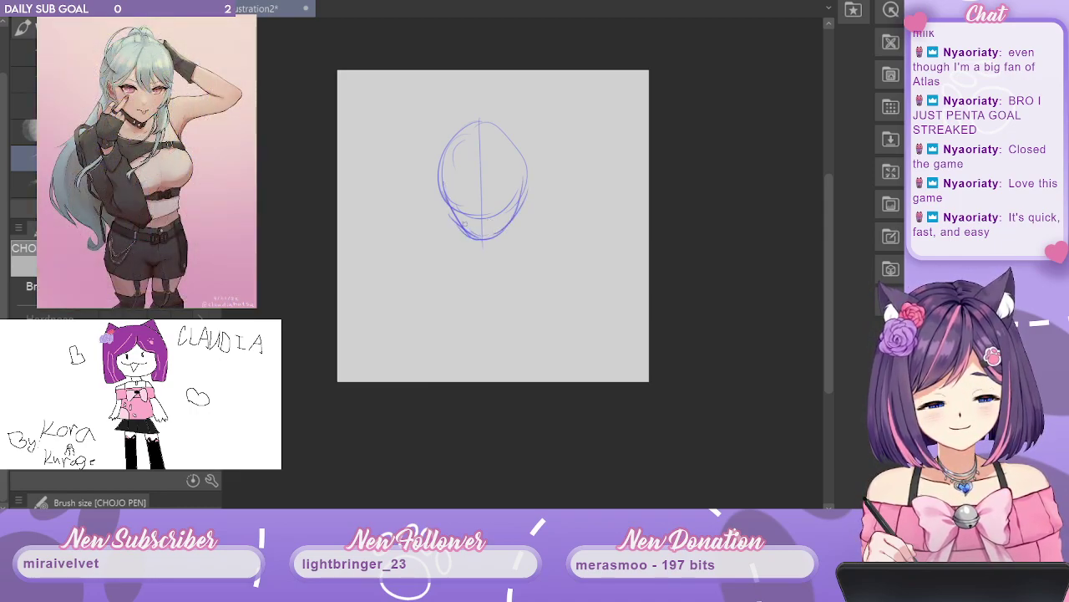
mouse_move(527, 177)
left_mouse_down()
mouse_move(539, 188)
mouse_move(525, 207)
left_mouse_up()
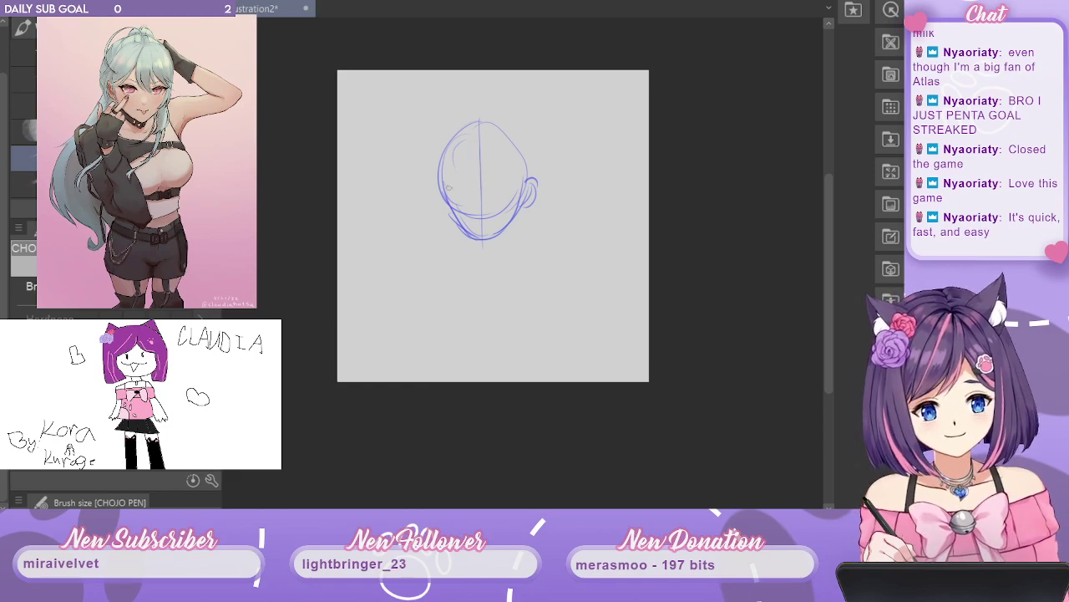
Sketch a winking eye, a filled open eye and a mouth on the new head at brush size 30.
scroll(499, 142, "up", 2)
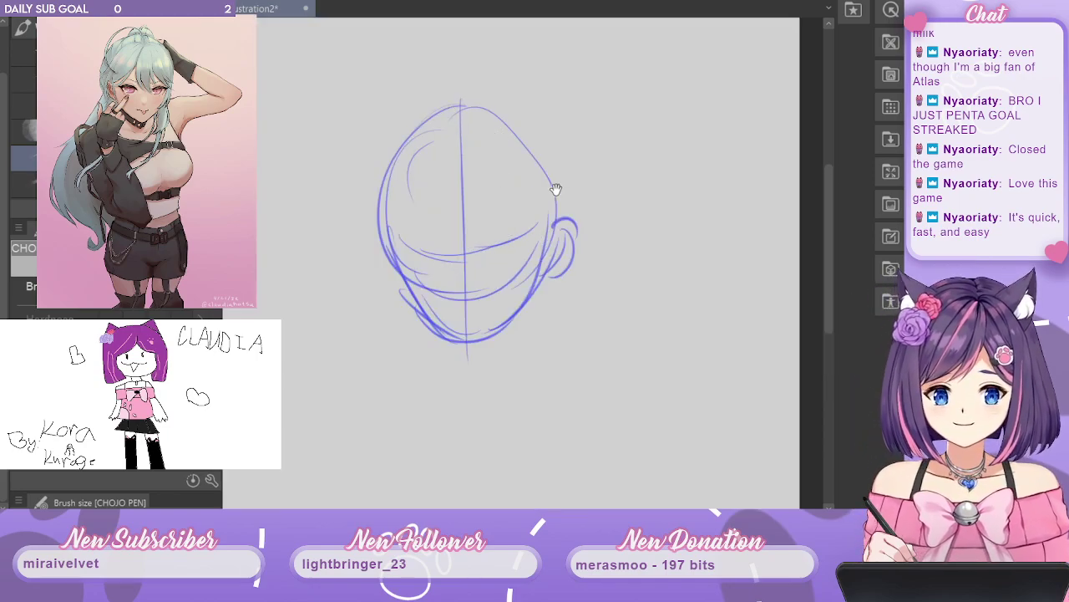
left_click_drag(559, 188, 609, 172)
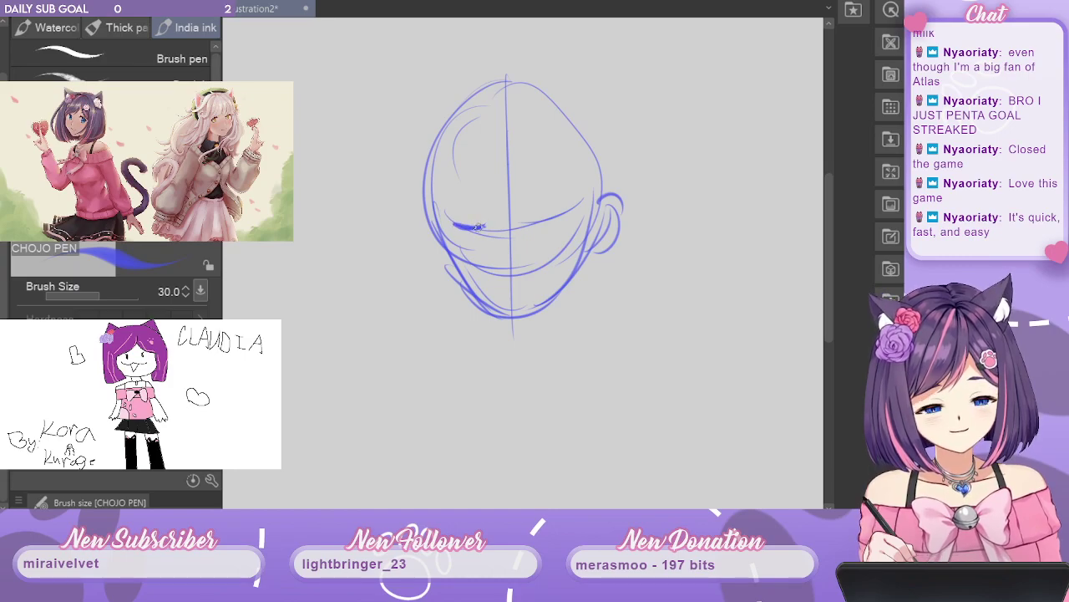
left_click_drag(473, 225, 488, 229)
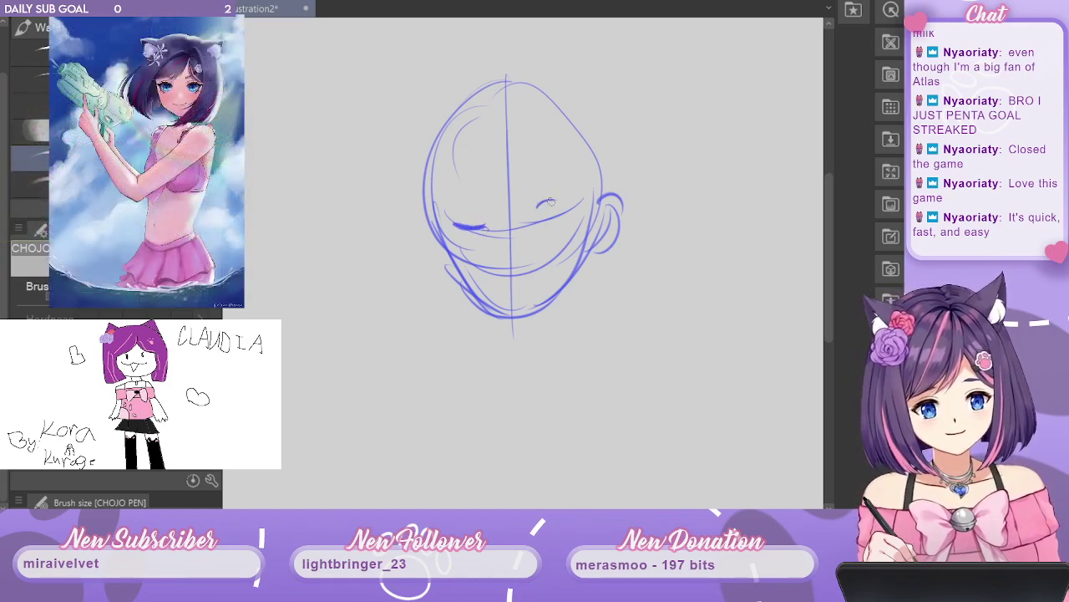
mouse_move(538, 206)
left_mouse_down()
mouse_move(567, 203)
mouse_move(545, 225)
mouse_move(556, 221)
left_mouse_up()
left_click_drag(500, 270, 535, 268)
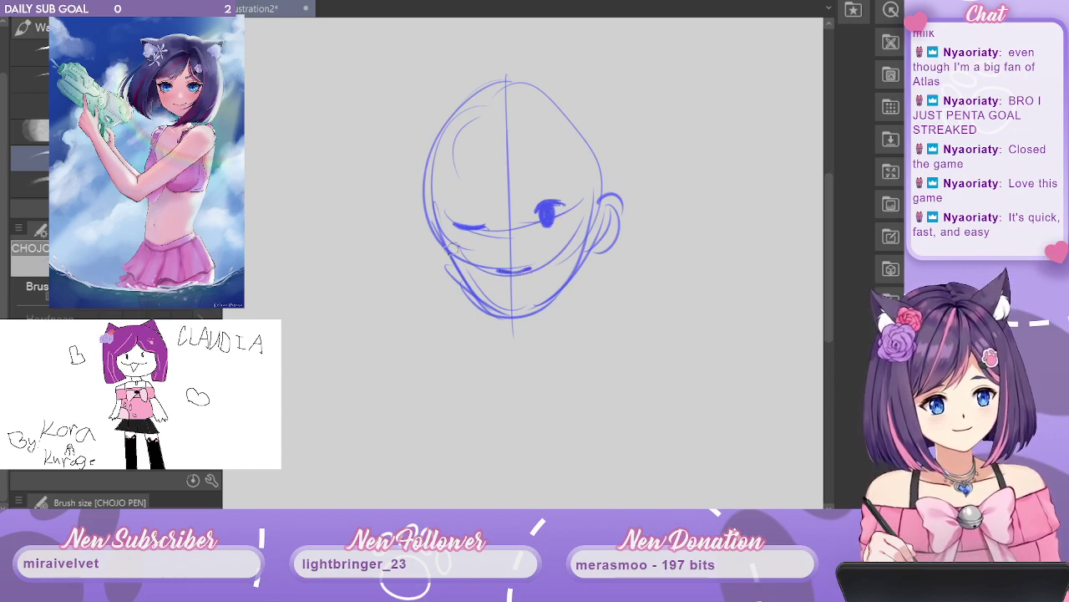
Erase the guide lines crossing the lower face and redraw the mouth as two short strokes.
mouse_move(483, 295)
left_mouse_down()
mouse_move(507, 304)
mouse_move(543, 294)
left_mouse_up()
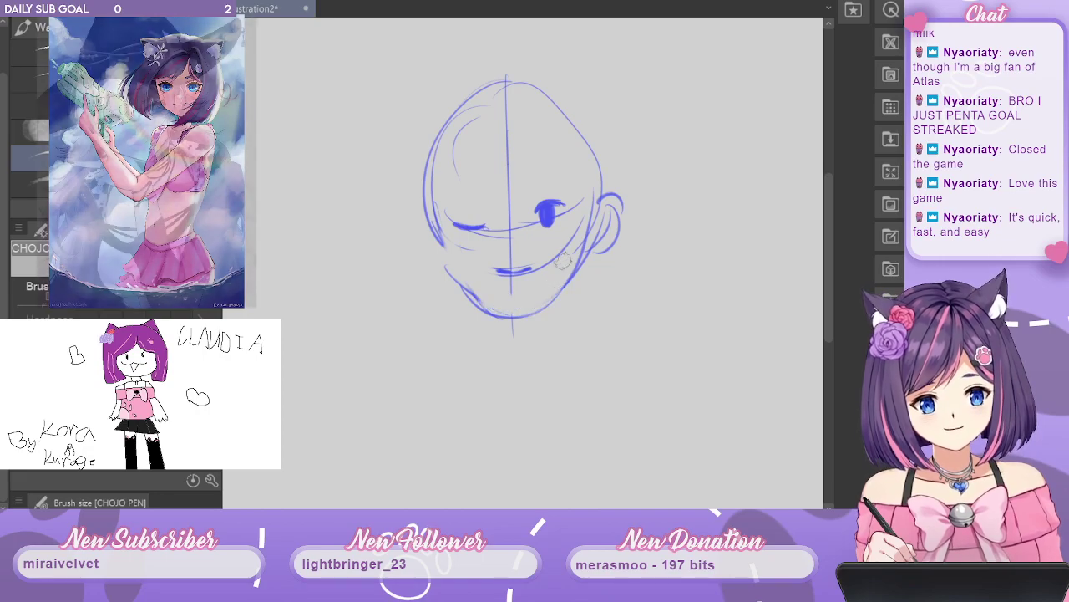
left_click_drag(512, 202, 497, 228)
left_click_drag(530, 270, 502, 269)
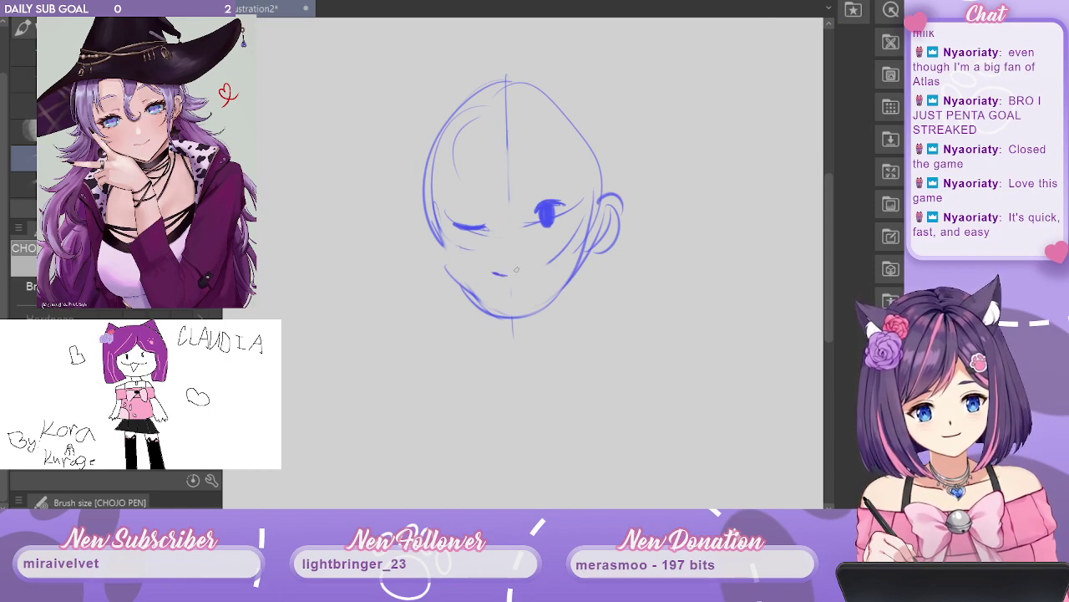
left_click_drag(493, 274, 530, 268)
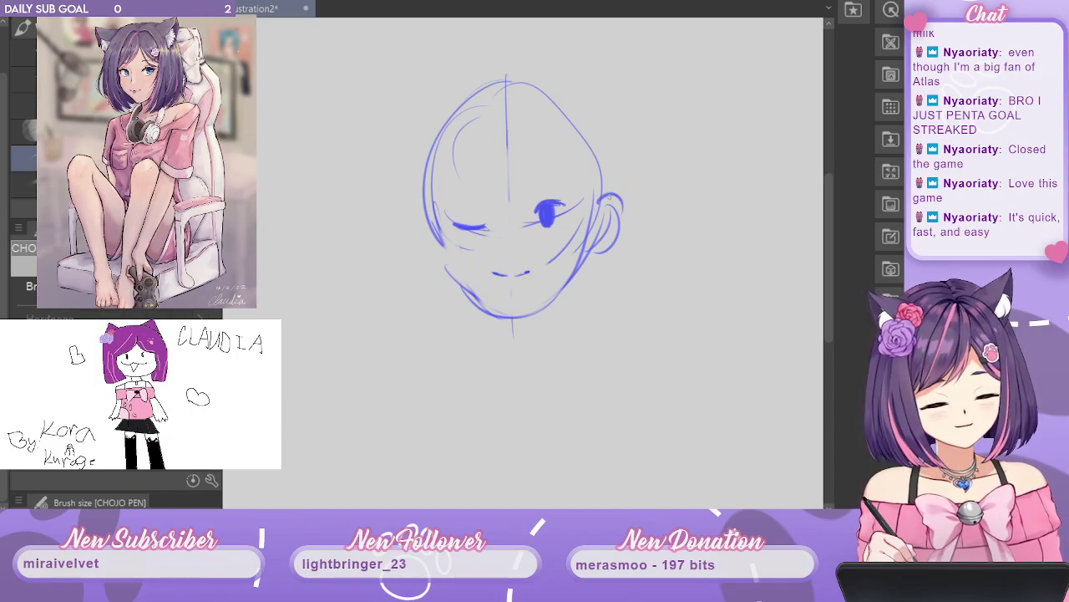
Strengthen the cheek and jaw contour into a pointed chin and add crease lines above the eyes.
mouse_move(425, 188)
left_mouse_down()
mouse_move(467, 286)
mouse_move(535, 313)
mouse_move(589, 265)
left_mouse_up()
left_click_drag(522, 315, 571, 276)
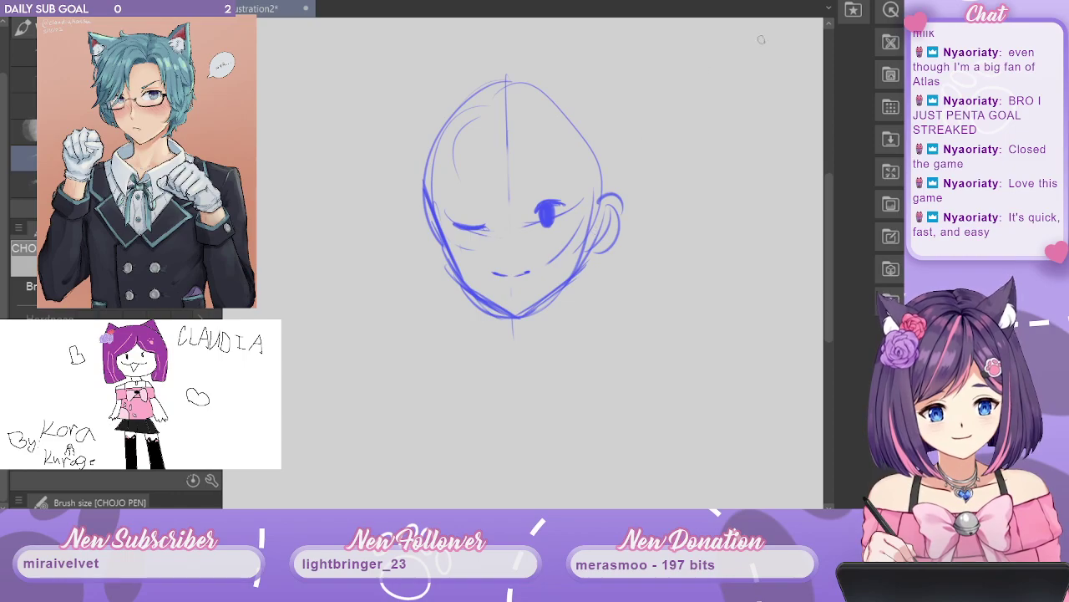
left_click_drag(531, 197, 561, 186)
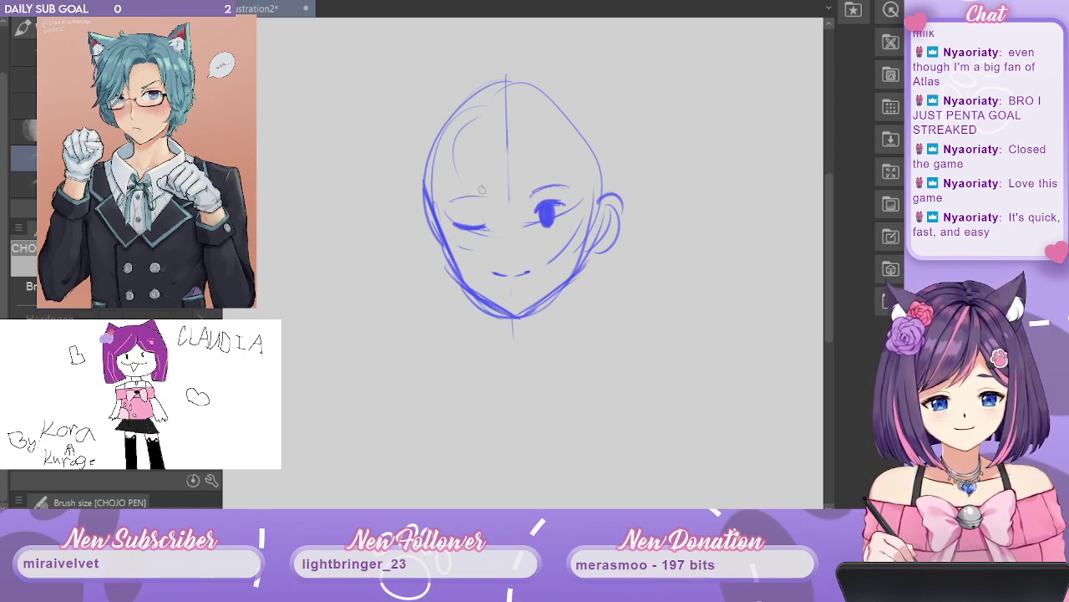
Sketch a parted fringe over the forehead and rough in the neck, shoulder line and hand beside the head.
mouse_move(531, 147)
left_mouse_down()
mouse_move(563, 183)
mouse_move(586, 182)
left_mouse_up()
left_click_drag(485, 150, 441, 213)
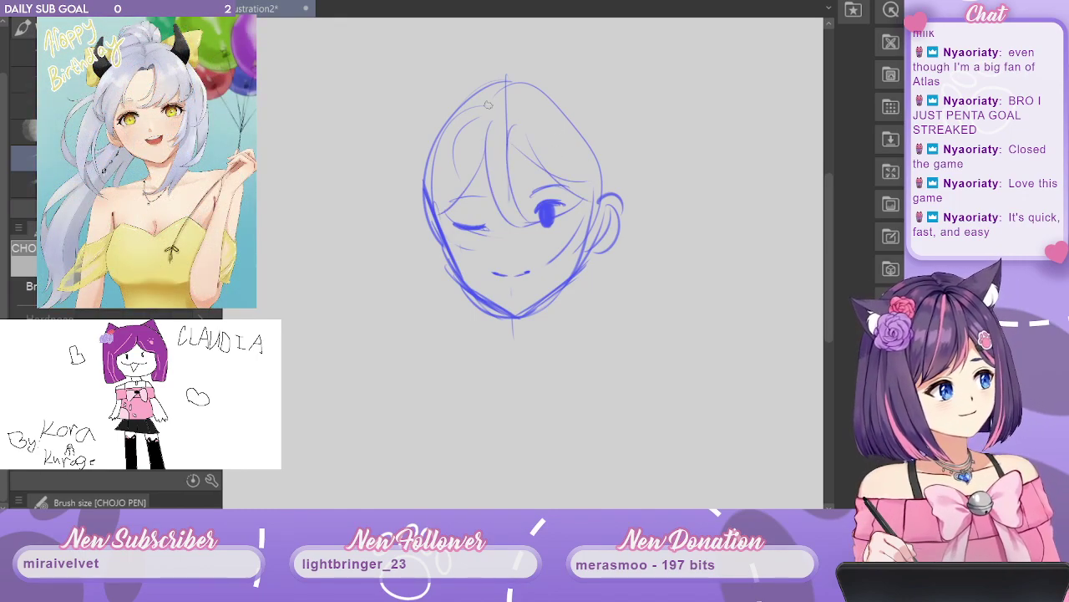
scroll(563, 297, "down", 2)
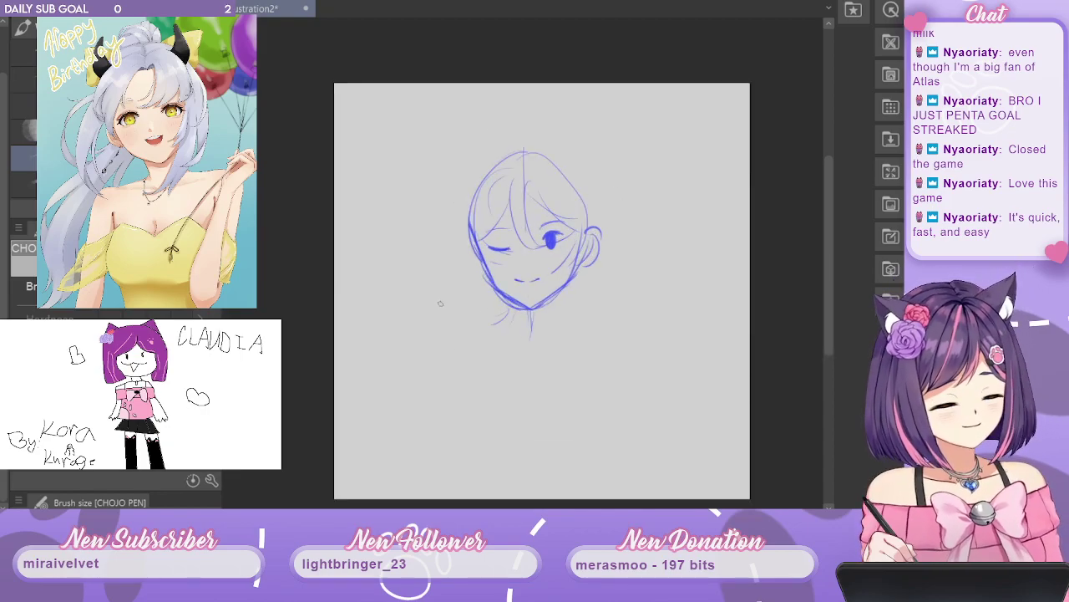
left_click_drag(410, 320, 413, 311)
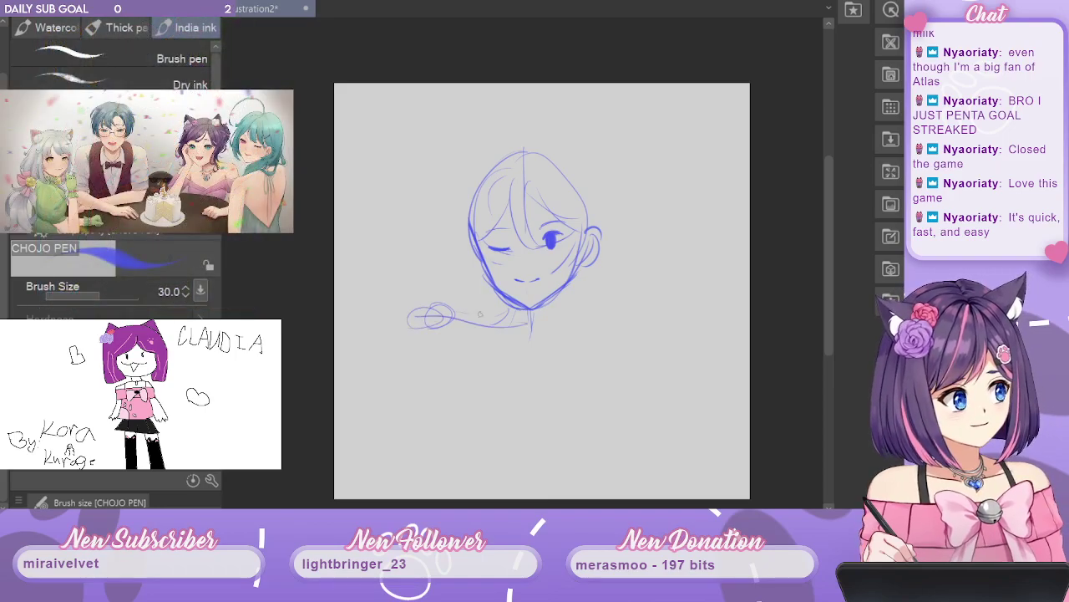
Clear the winking head sketch and bring back the umbrella character sketch.
key("Delete")
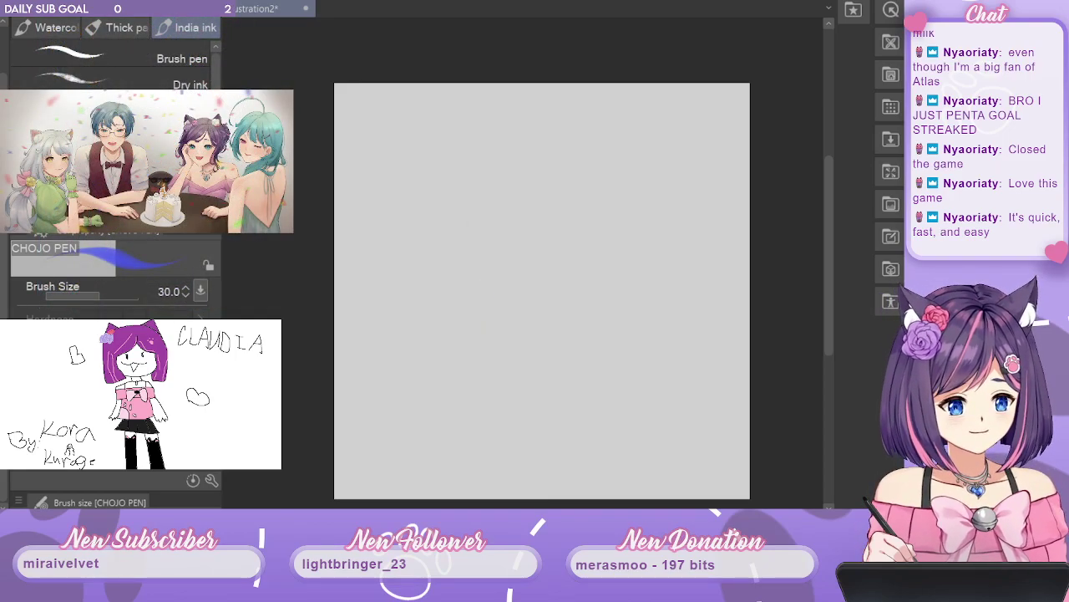
key("ctrl+z")
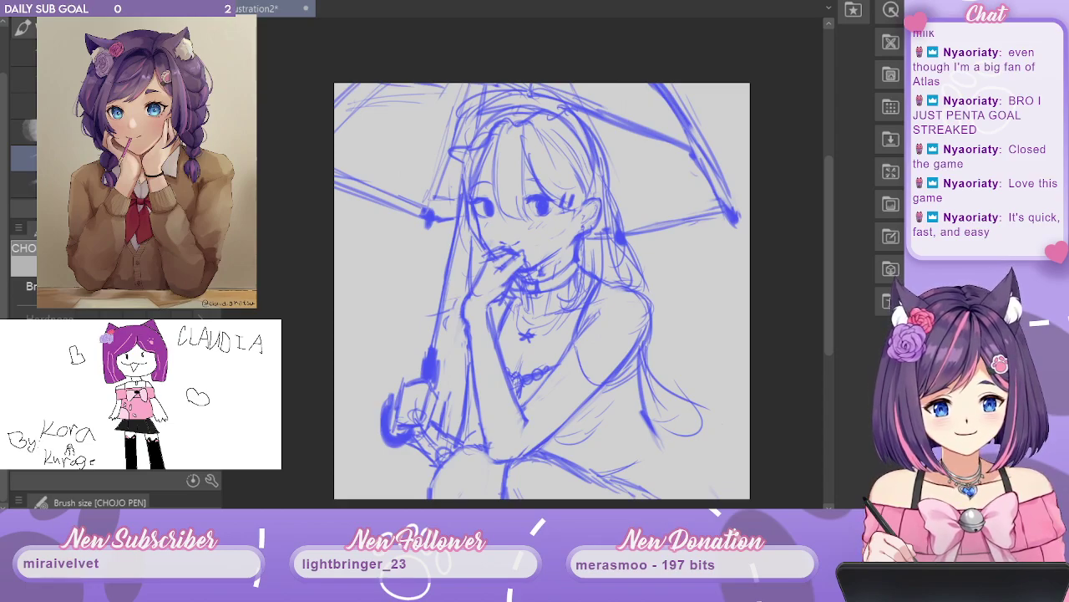
Try nudging the umbrella character's lassoed left-hand eye slightly toward the nose.
left_click(2, 66)
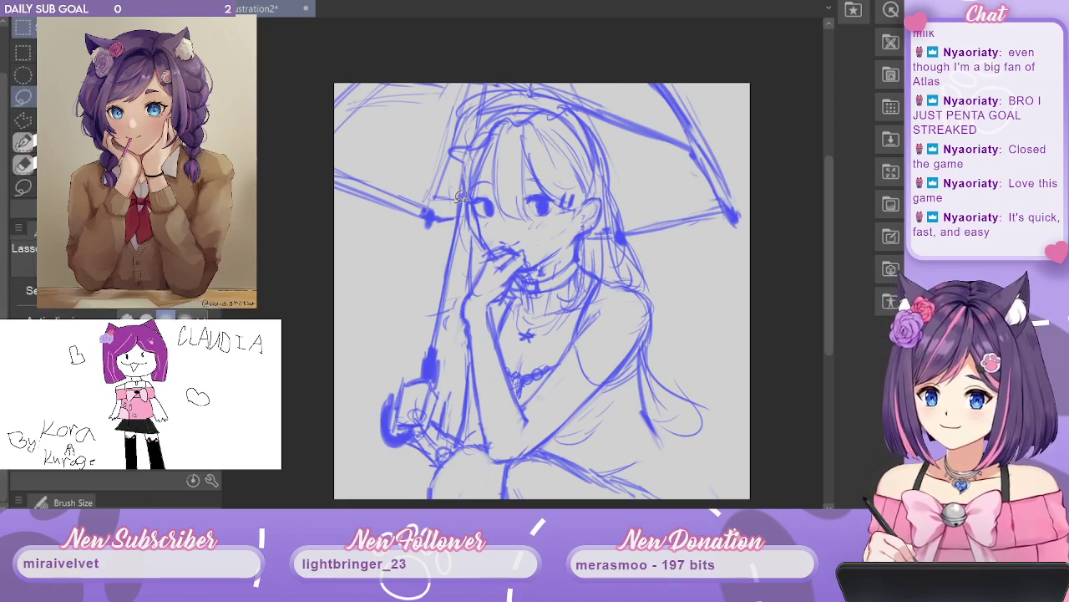
mouse_move(470, 197)
left_mouse_down()
mouse_move(495, 217)
mouse_move(491, 192)
mouse_move(472, 196)
left_mouse_up()
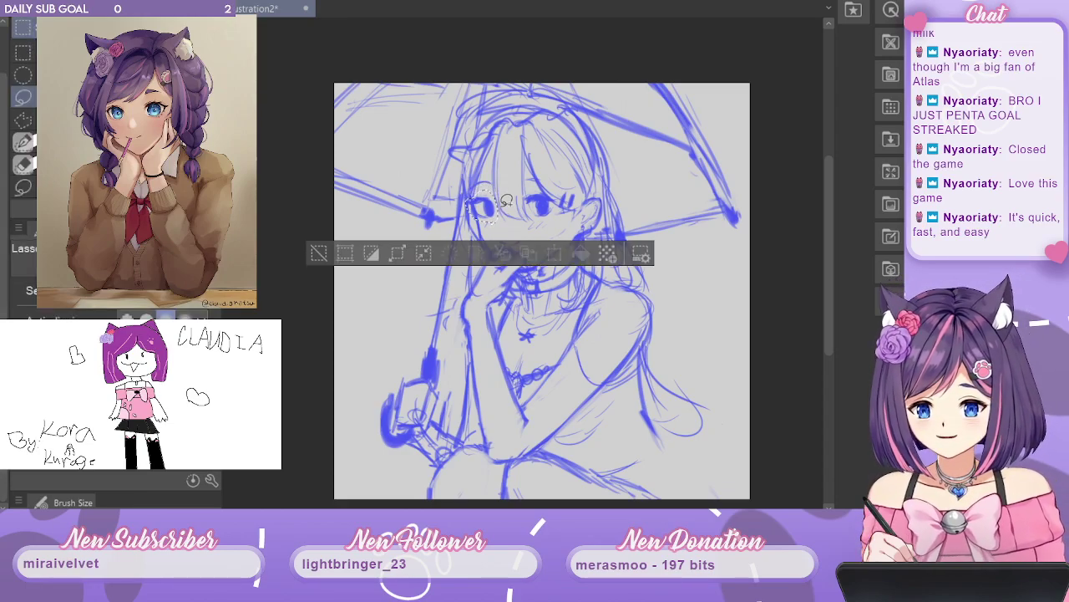
key("ctrl+Right")
key("ctrl+Right")
key("ctrl+Right")
key("ctrl+Right")
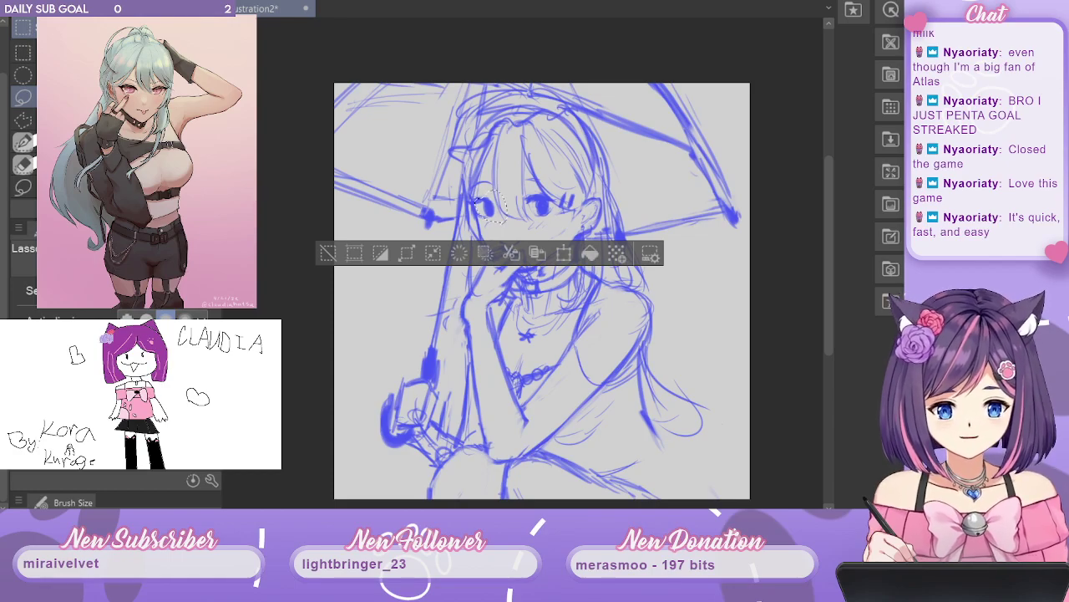
key("ctrl+d")
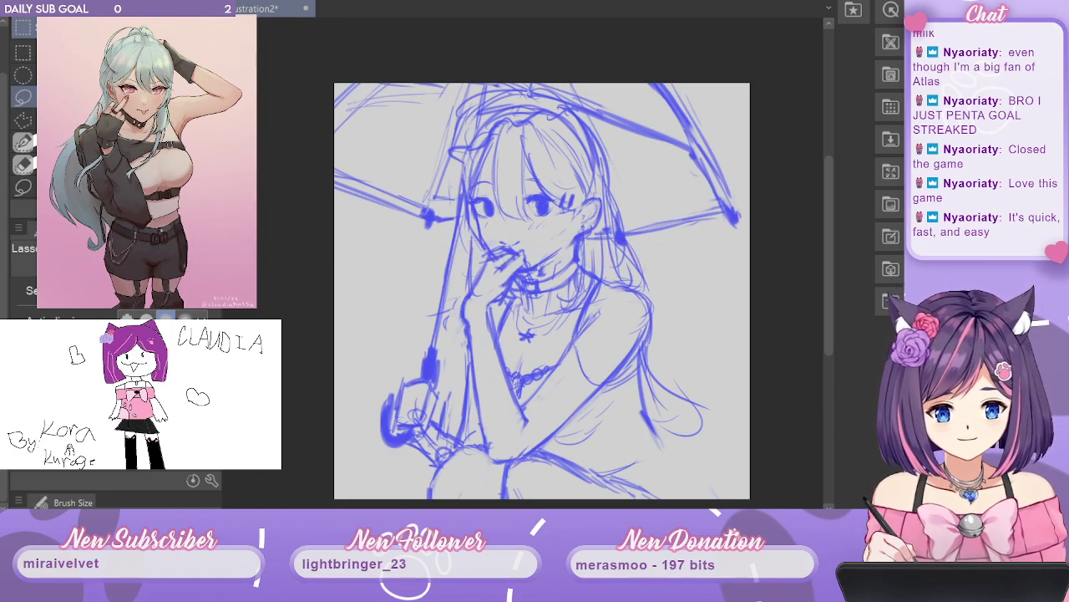
Undo the latest edits to the umbrella character's left-hand eye.
key("Delete")
key("ctrl+z")
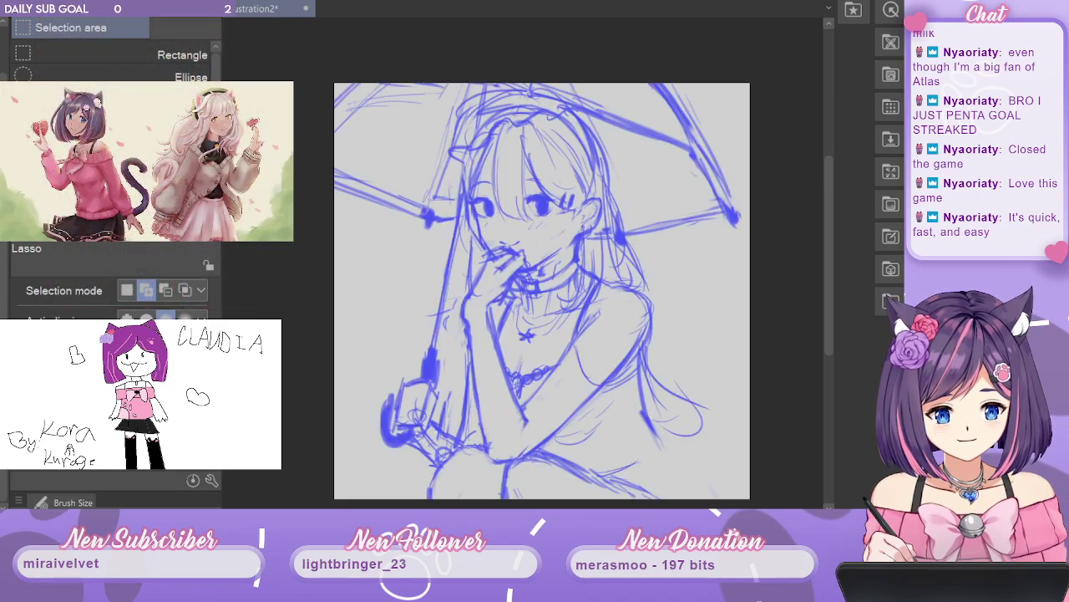
key("ctrl+z")
key("ctrl+z")
key("ctrl+z")
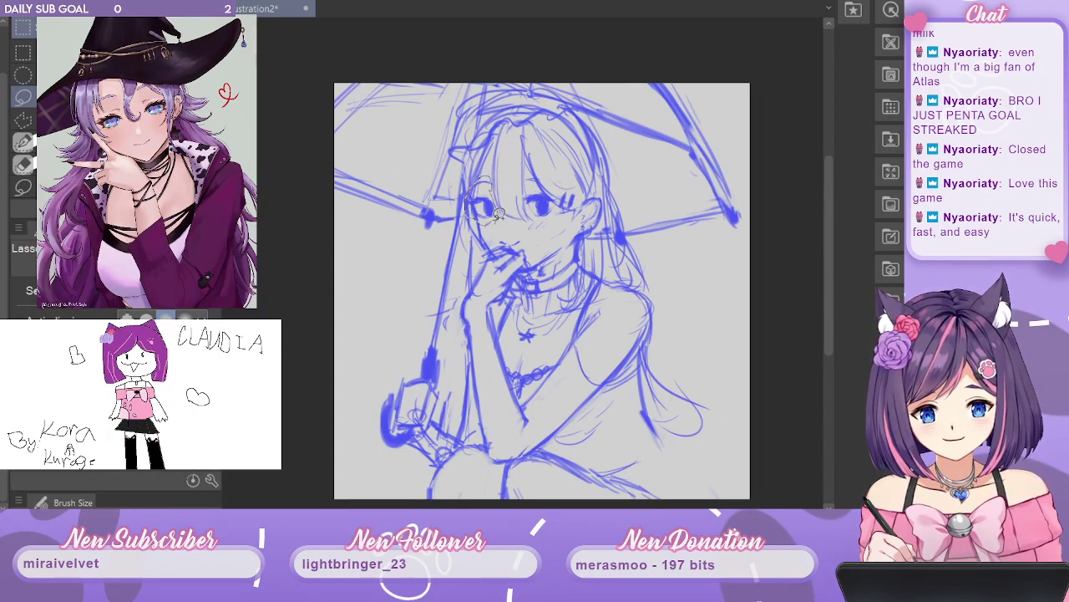
Lasso the umbrella character's left-hand eye, shift it slightly toward the nose with Scale/Rotate, deselect it and return to the pen.
left_click_drag(498, 215, 506, 203)
key("ctrl+t")
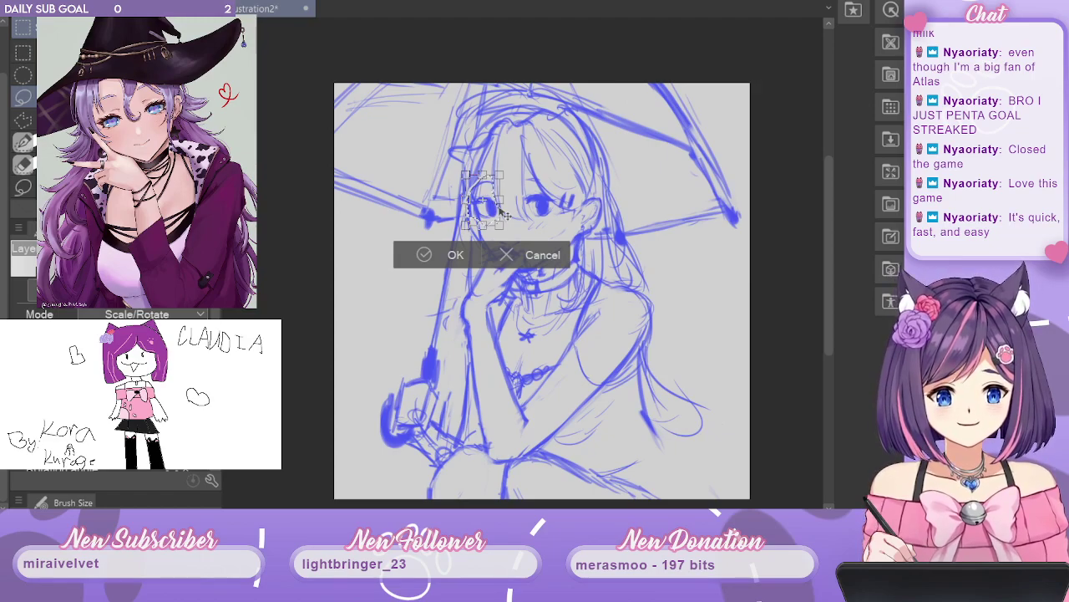
key("Return")
key("ctrl+d")
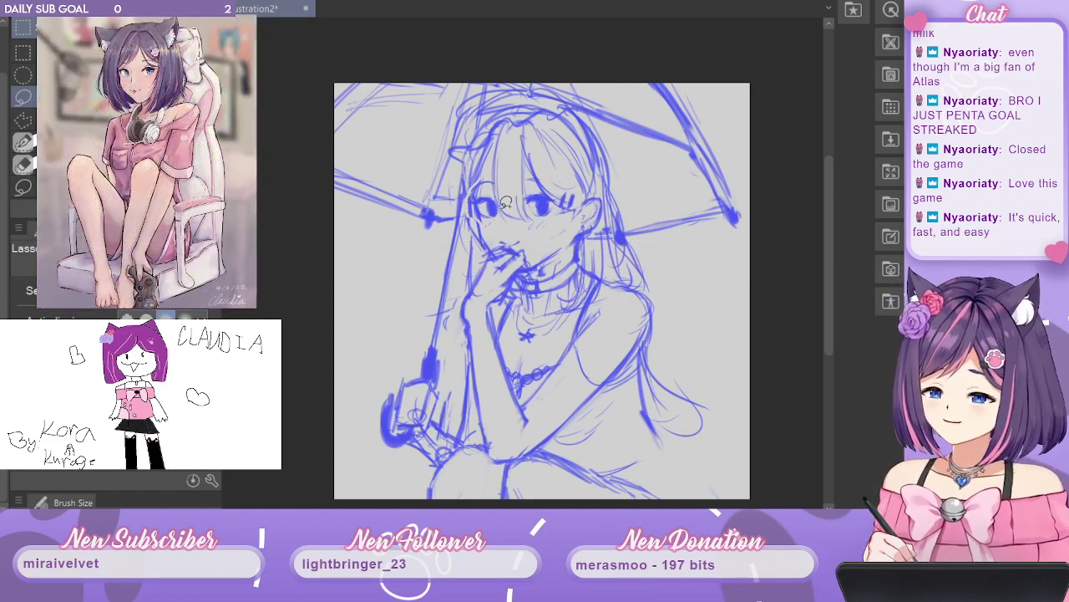
key("p")
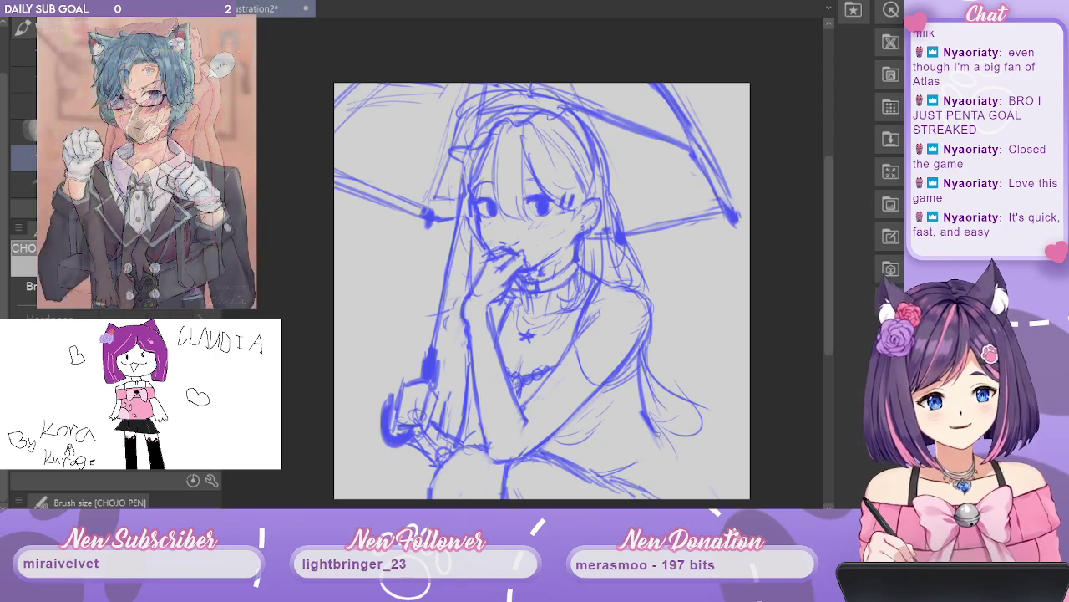
Clear the umbrella character sketch from the canvas, and undo the clearing.
scroll(820, 247, "down", 1)
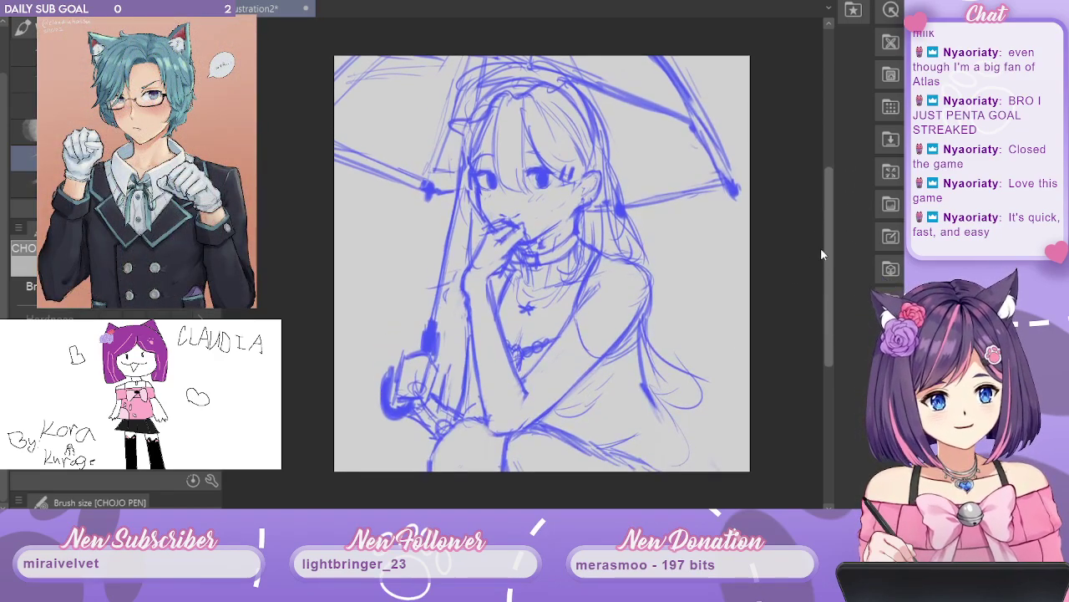
scroll(821, 247, "up", 1)
scroll(820, 260, "down", 2)
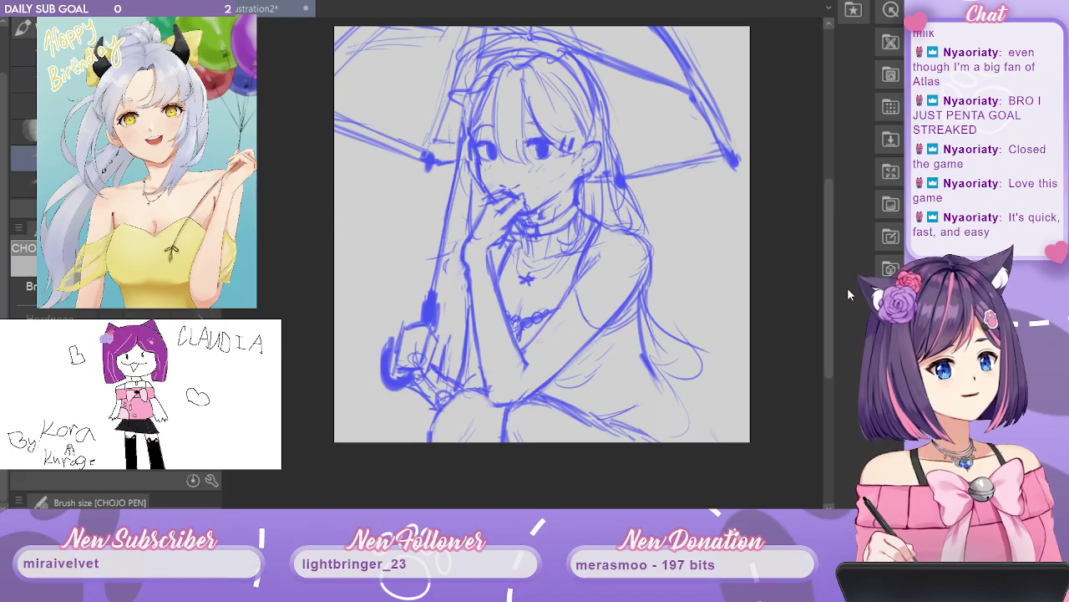
key("Delete")
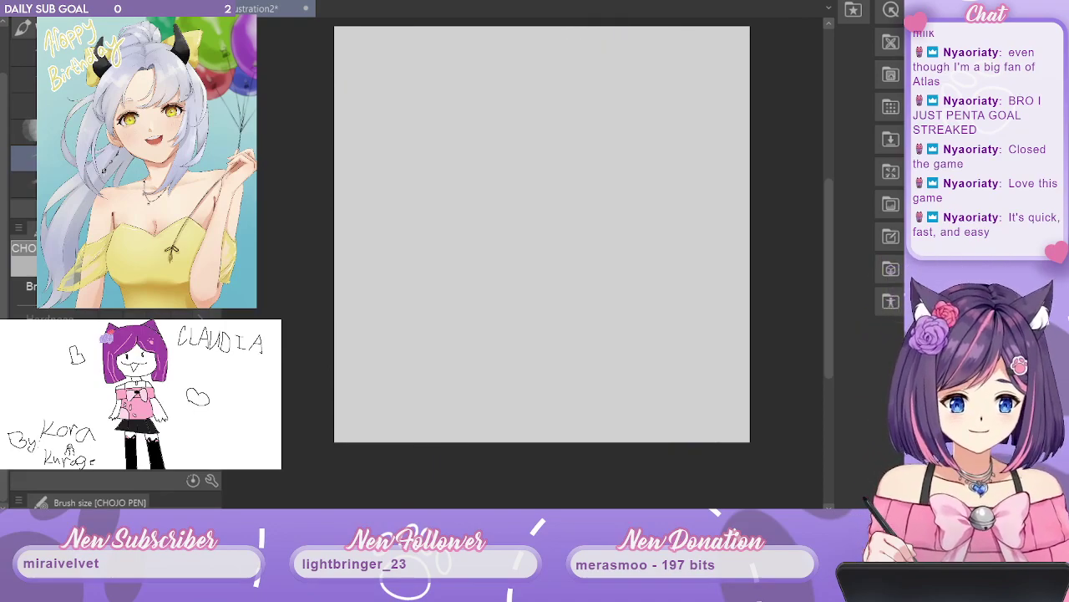
key("ctrl+z")
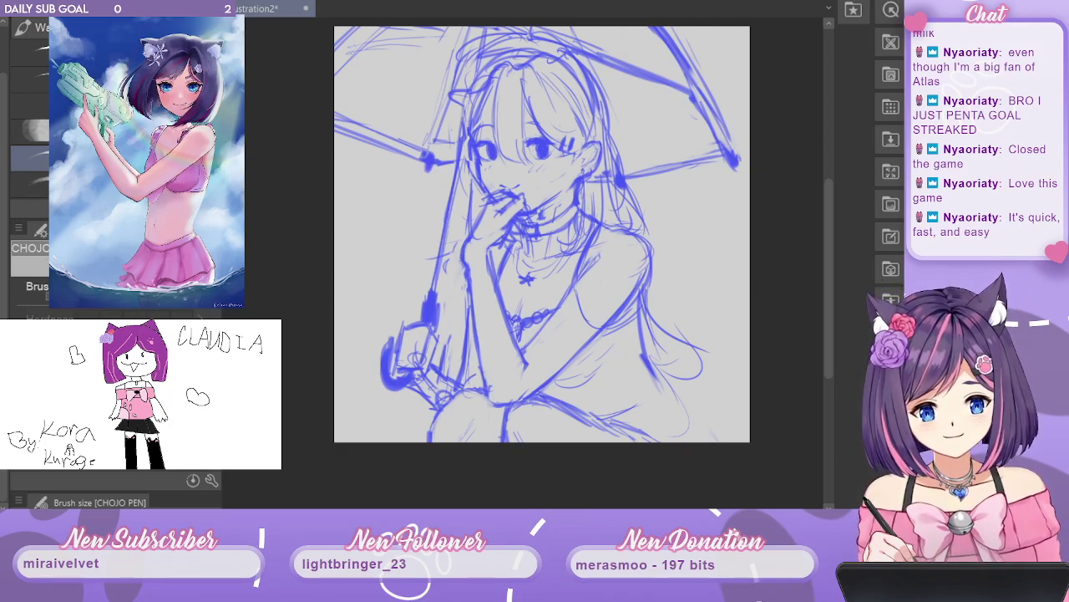
Sketch an angular diamond shape on the clothing behind the bent elbow and short fold lines across the lap.
left_click_drag(626, 350, 622, 387)
mouse_move(627, 346)
left_mouse_down()
mouse_move(659, 371)
mouse_move(653, 391)
left_mouse_up()
mouse_move(628, 389)
left_mouse_down()
mouse_move(642, 399)
mouse_move(658, 390)
mouse_move(646, 402)
left_mouse_up()
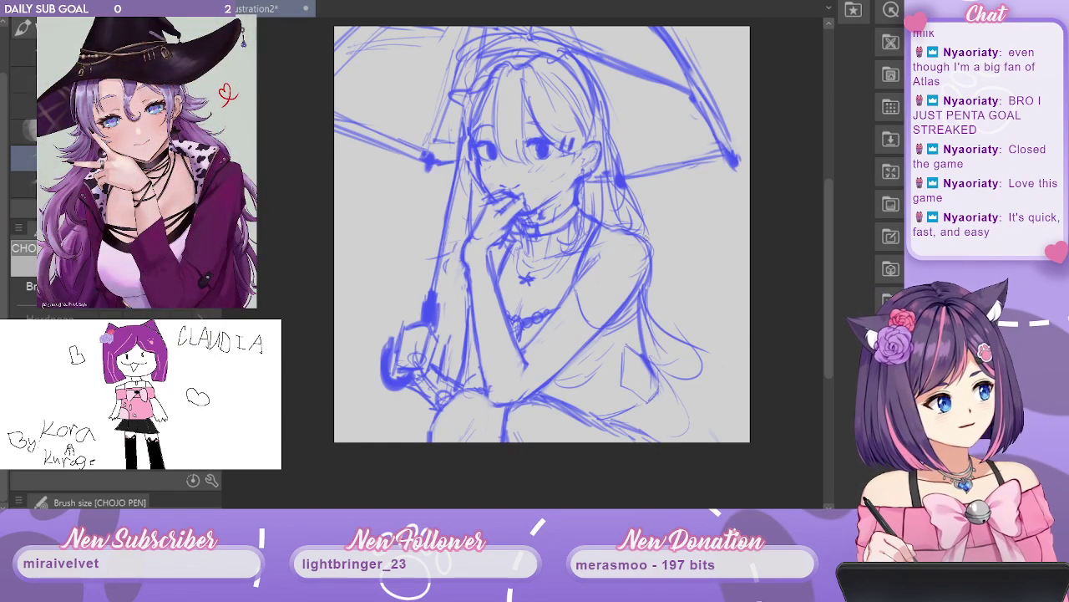
mouse_move(583, 376)
left_mouse_down()
mouse_move(616, 355)
mouse_move(552, 391)
left_mouse_up()
left_click_drag(586, 386, 560, 390)
left_click_drag(586, 388, 562, 394)
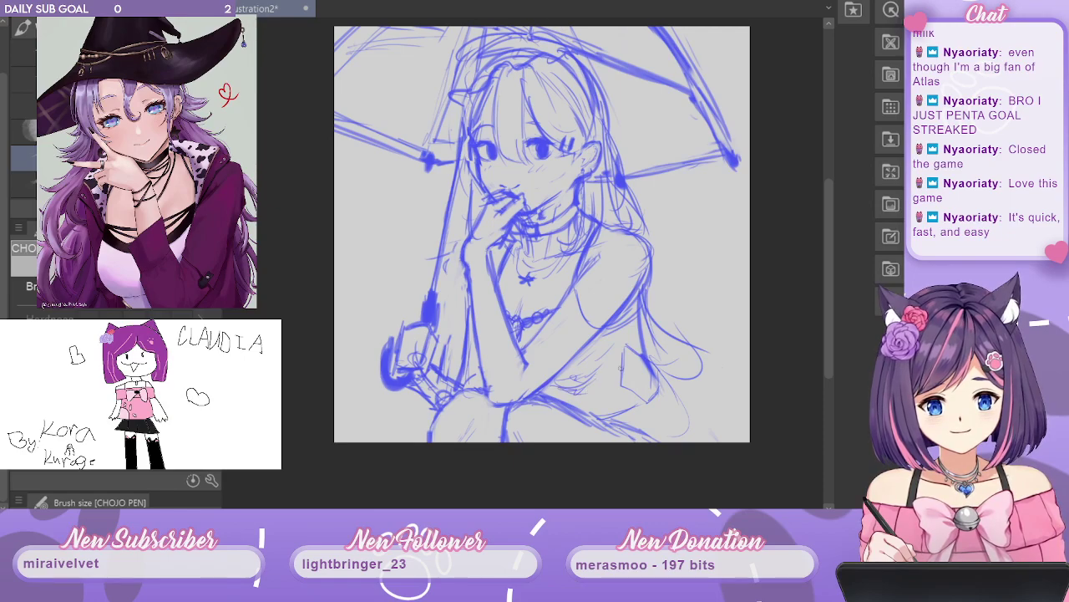
Draw long wavy hair strands flowing from the shoulder down behind the upper arm and the diamond shape.
left_click_drag(668, 302, 694, 401)
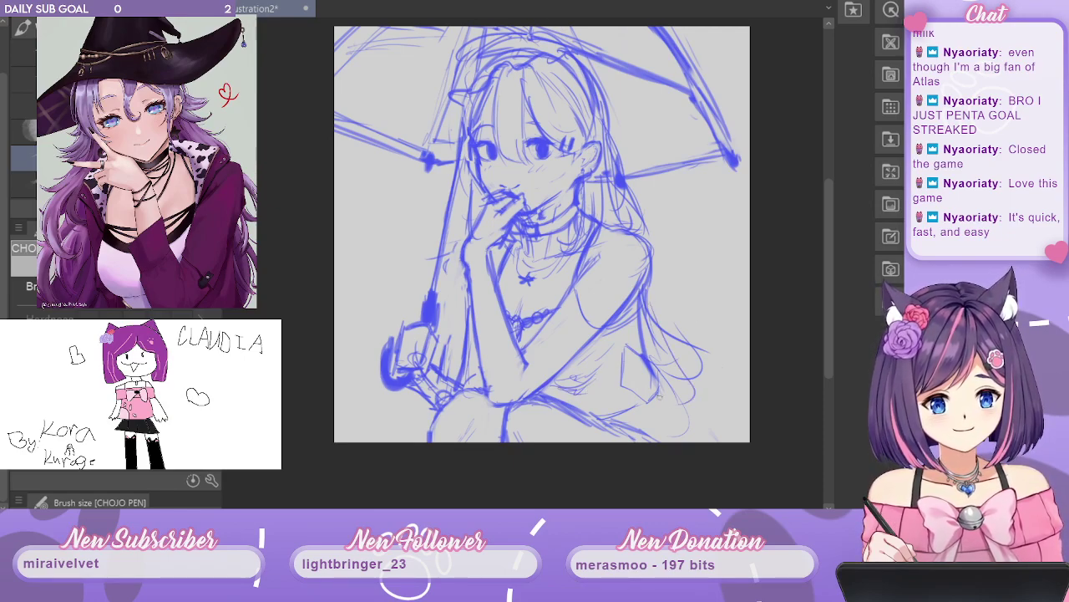
mouse_move(642, 310)
left_mouse_down()
mouse_move(656, 359)
mouse_move(647, 412)
left_mouse_up()
left_click_drag(687, 377, 680, 413)
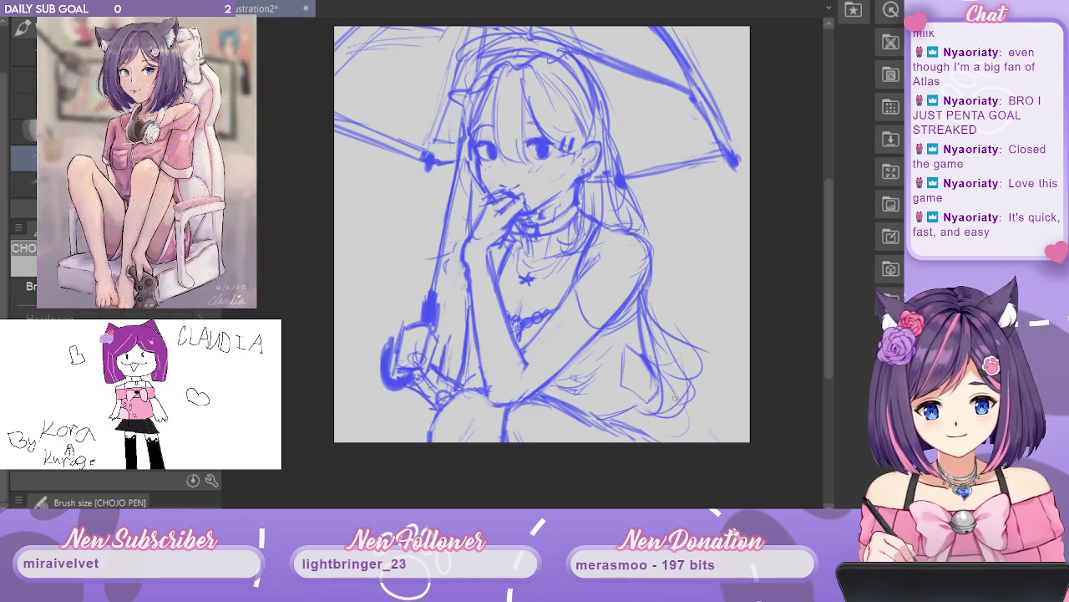
left_click_drag(657, 300, 677, 405)
left_click_drag(634, 201, 695, 299)
mouse_move(648, 251)
left_mouse_down()
mouse_move(704, 318)
mouse_move(707, 378)
left_mouse_up()
left_click_drag(683, 310, 690, 371)
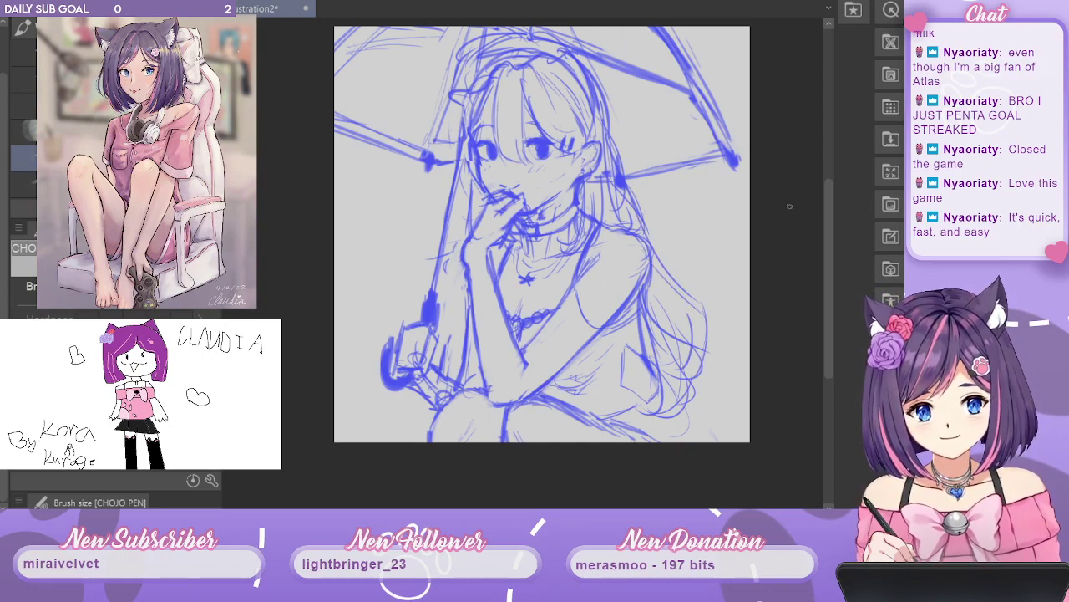
Try reworking the bangs strands over the forehead, and undo those strokes.
mouse_move(489, 103)
left_mouse_down()
mouse_move(491, 142)
mouse_move(506, 154)
left_mouse_up()
key("ctrl+z")
key("ctrl+z")
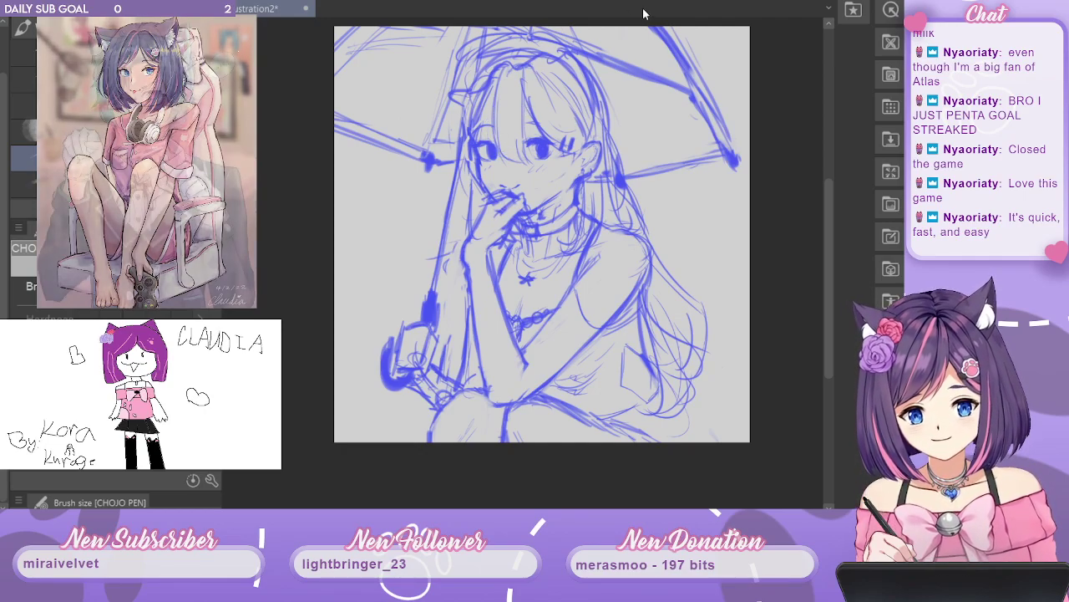
left_click_drag(498, 91, 481, 125)
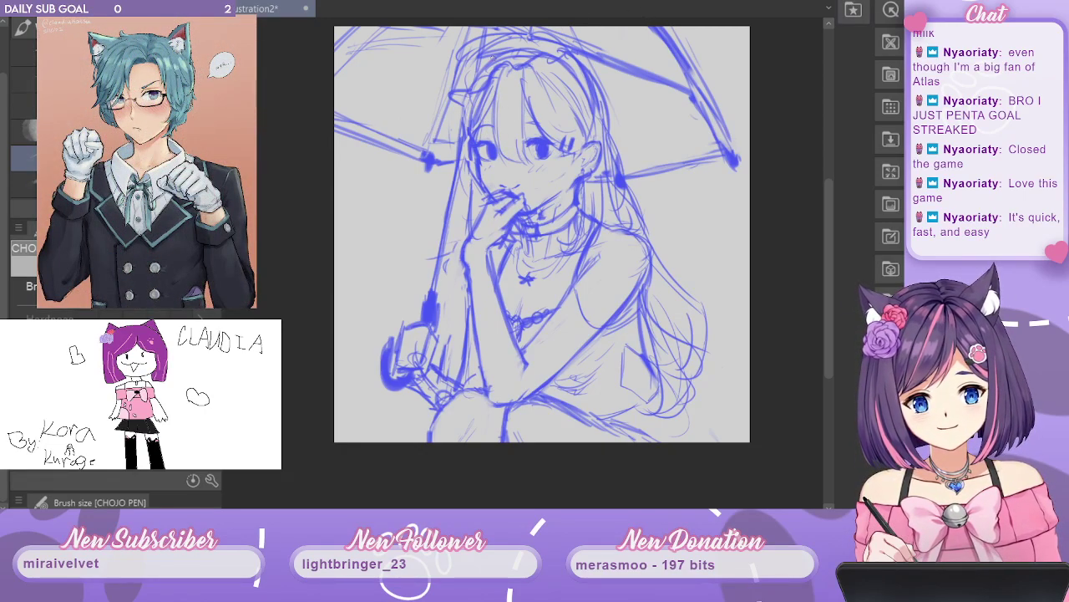
key("ctrl+z")
key("ctrl+z")
key("ctrl+z")
key("ctrl+z")
key("ctrl+z")
key("ctrl+z")
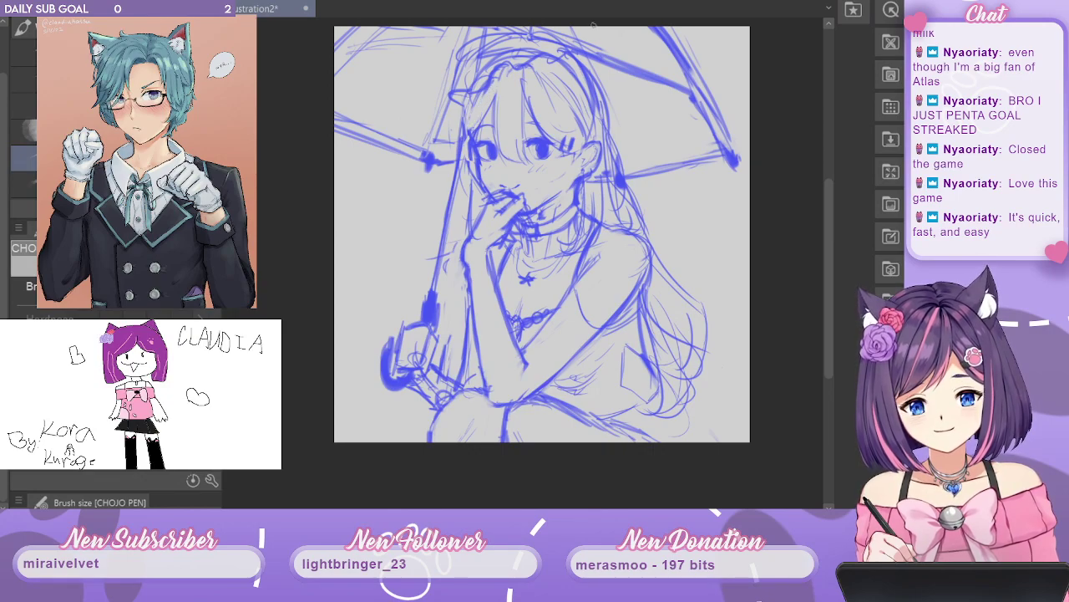
Sketch bands around the raised wrist and forearm, and add a jagged clothing edge between the chest and the other arm.
left_click_drag(829, 224, 835, 223)
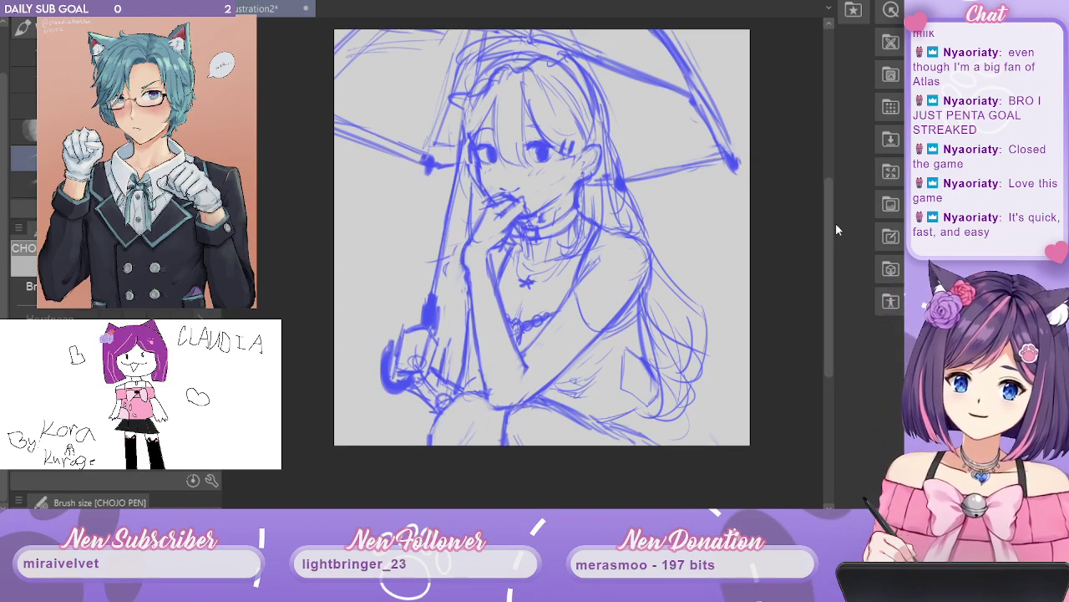
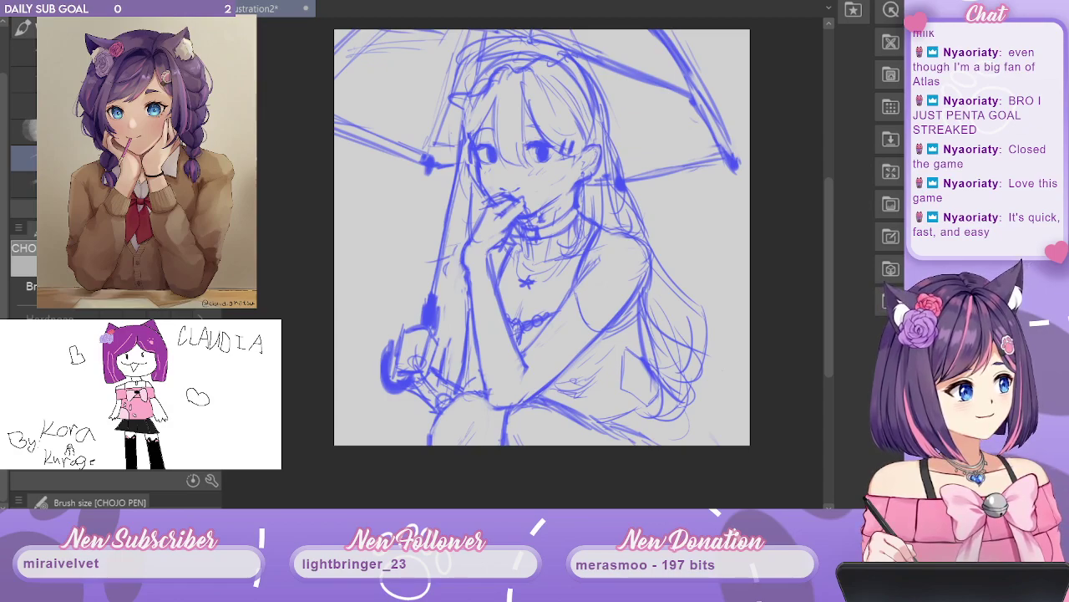
left_click_drag(467, 269, 496, 261)
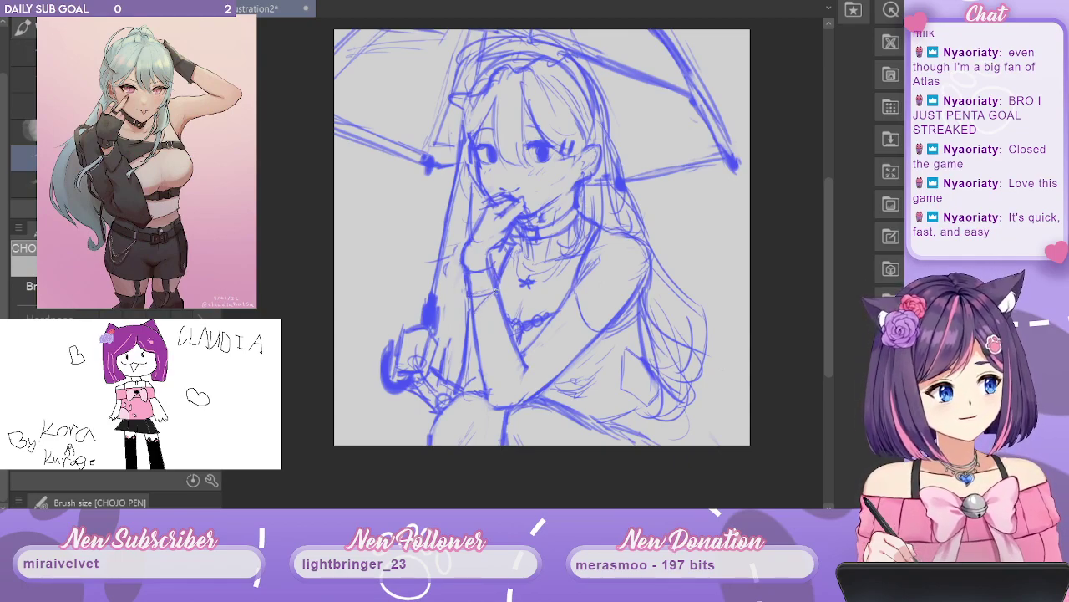
left_click_drag(474, 307, 500, 311)
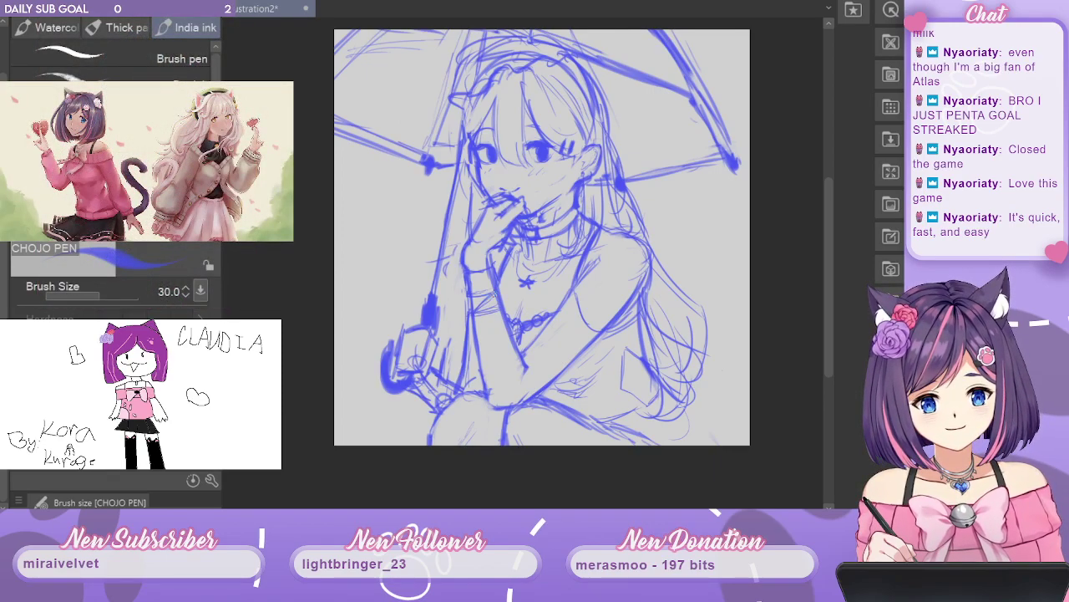
left_click_drag(494, 294, 475, 312)
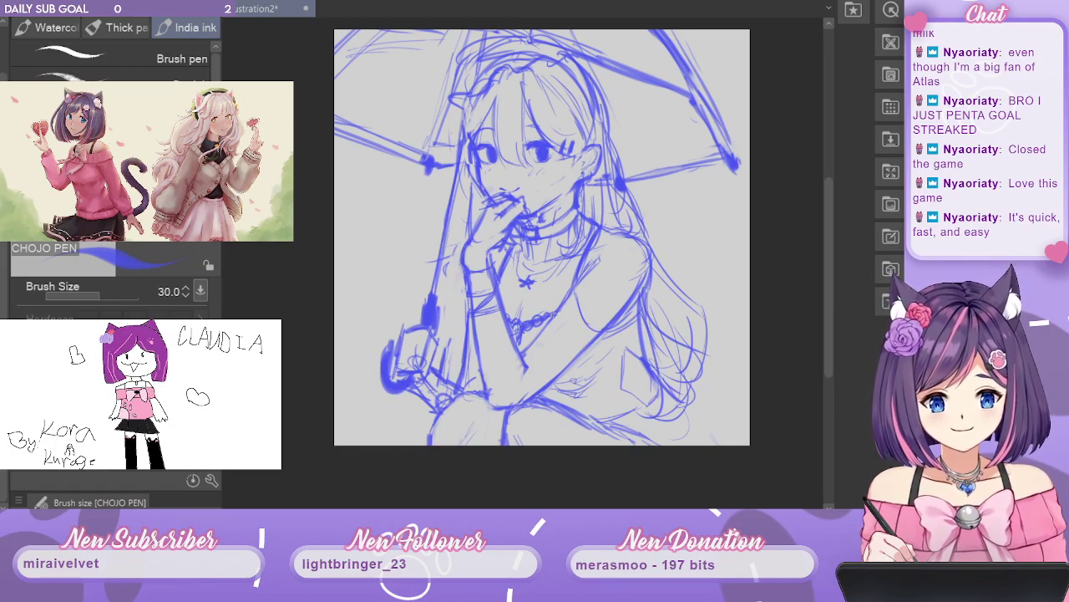
left_click_drag(553, 314, 593, 361)
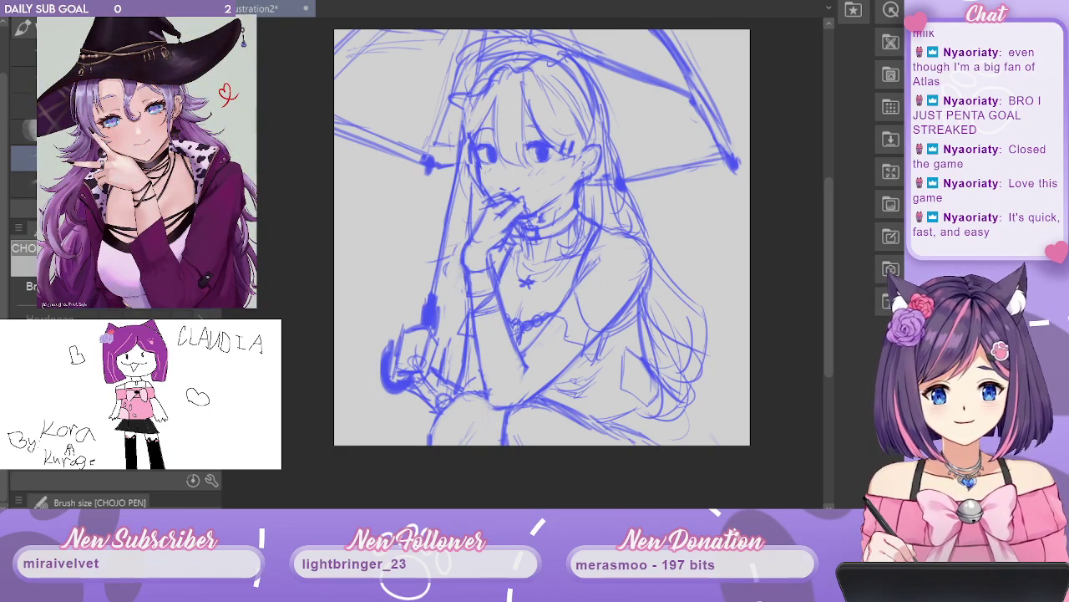
Add long straight hair strands beside the cheek next to the umbrella shaft and behind the far shoulder.
mouse_move(452, 167)
left_mouse_down()
mouse_move(428, 233)
mouse_move(437, 238)
left_mouse_up()
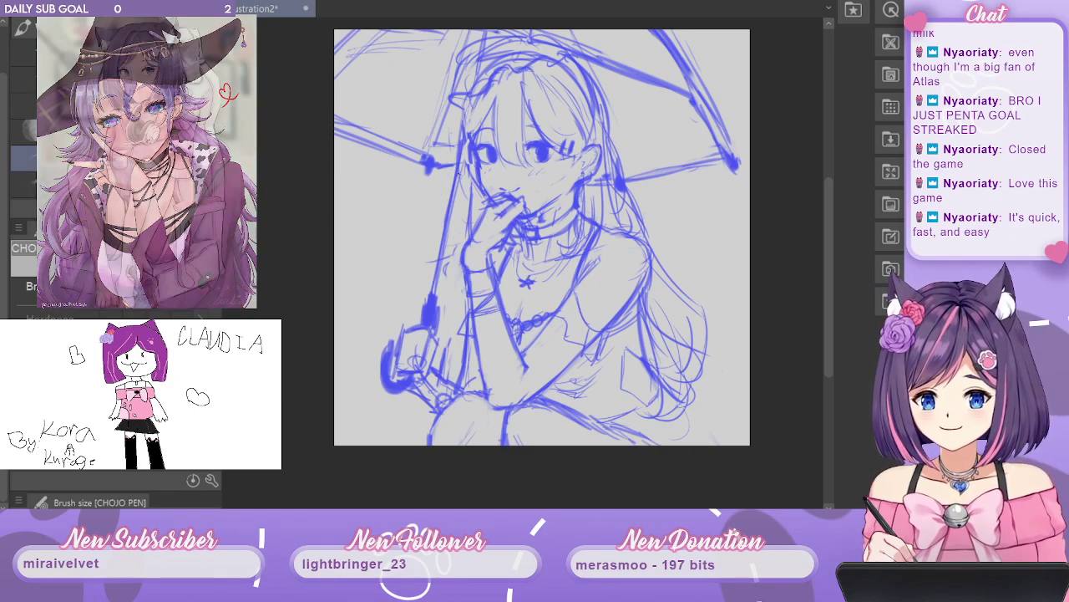
left_click_drag(468, 154, 456, 234)
mouse_move(473, 174)
left_mouse_down()
mouse_move(466, 222)
mouse_move(441, 228)
left_mouse_up()
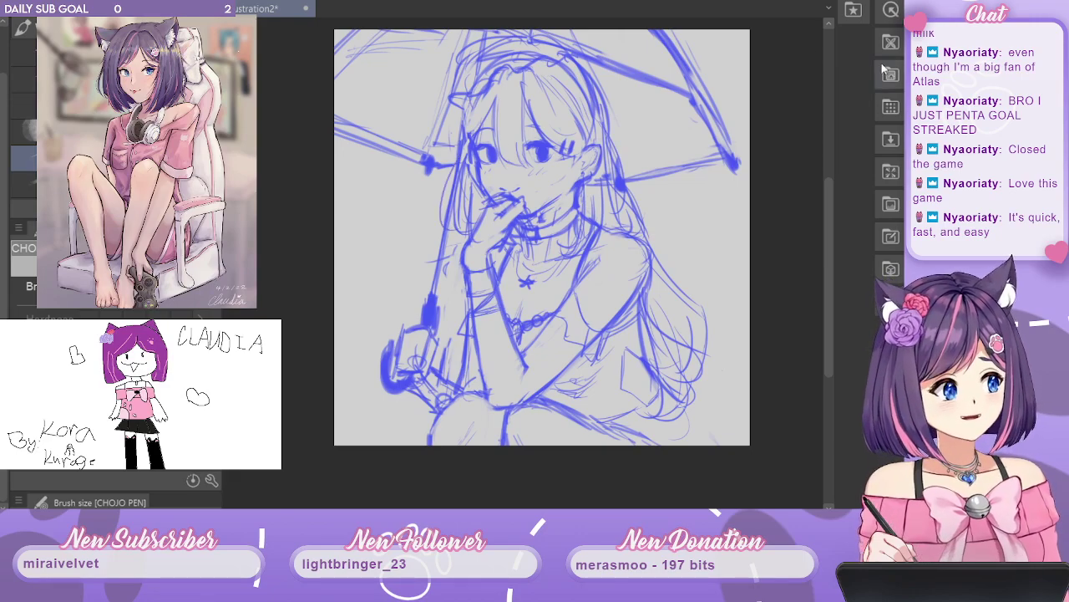
left_click_drag(618, 145, 665, 269)
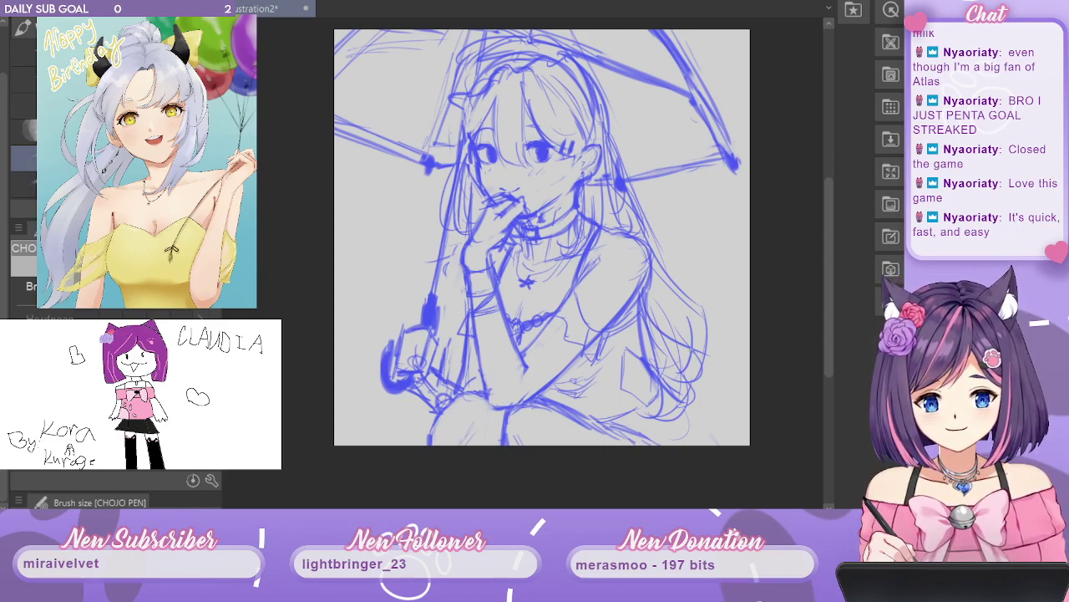
Sketch the skirt's outer edge below the long hair and add ruffles along the hem over the thigh.
left_click_drag(680, 401, 692, 443)
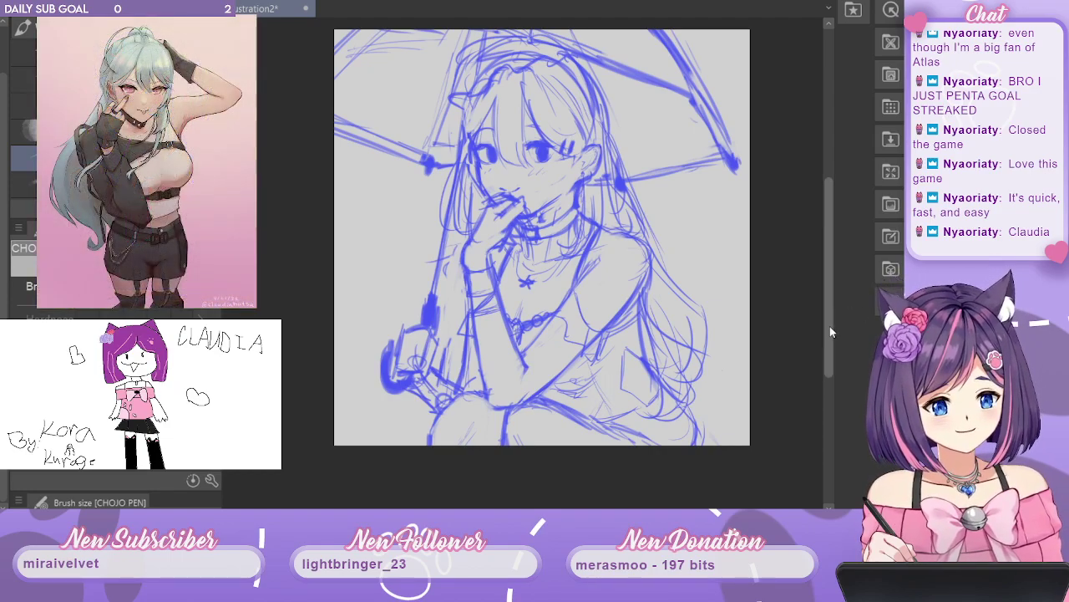
left_click_drag(830, 331, 827, 347)
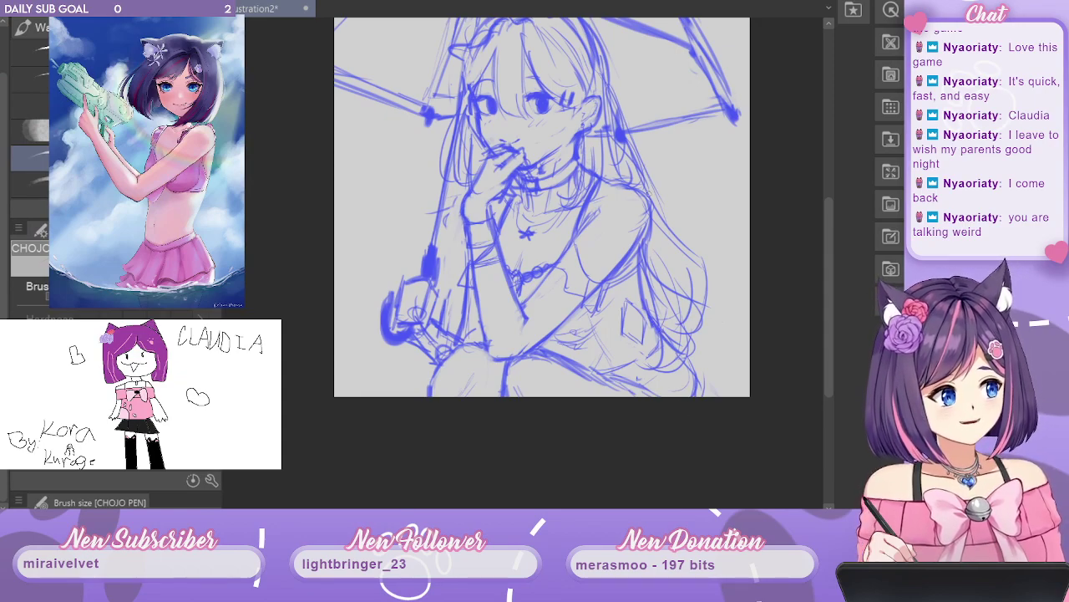
left_click_drag(630, 380, 652, 355)
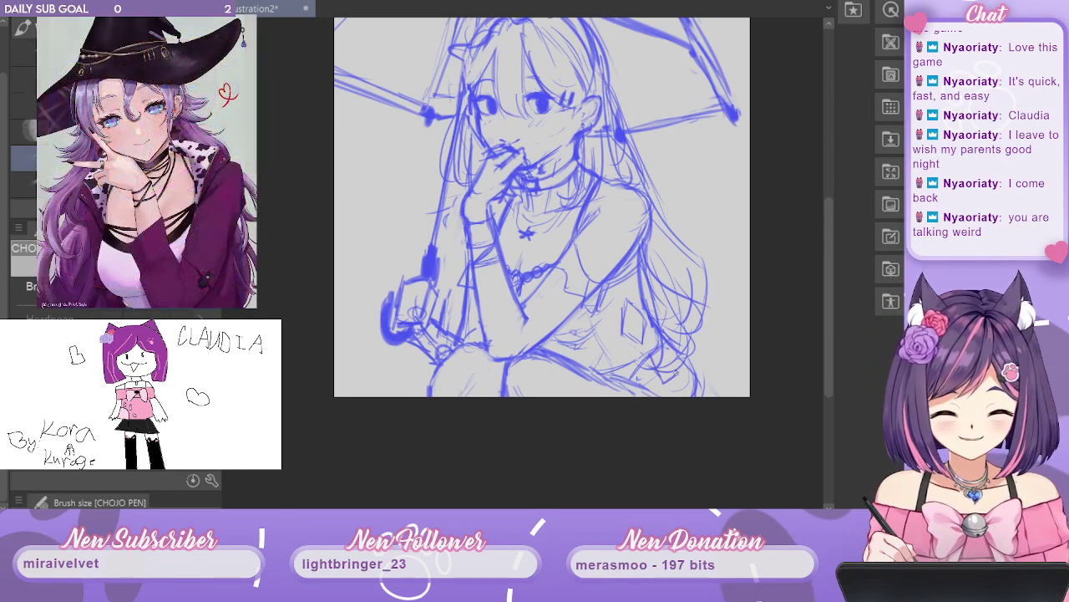
mouse_move(663, 372)
left_mouse_down()
mouse_move(687, 348)
mouse_move(687, 366)
mouse_move(658, 373)
left_mouse_up()
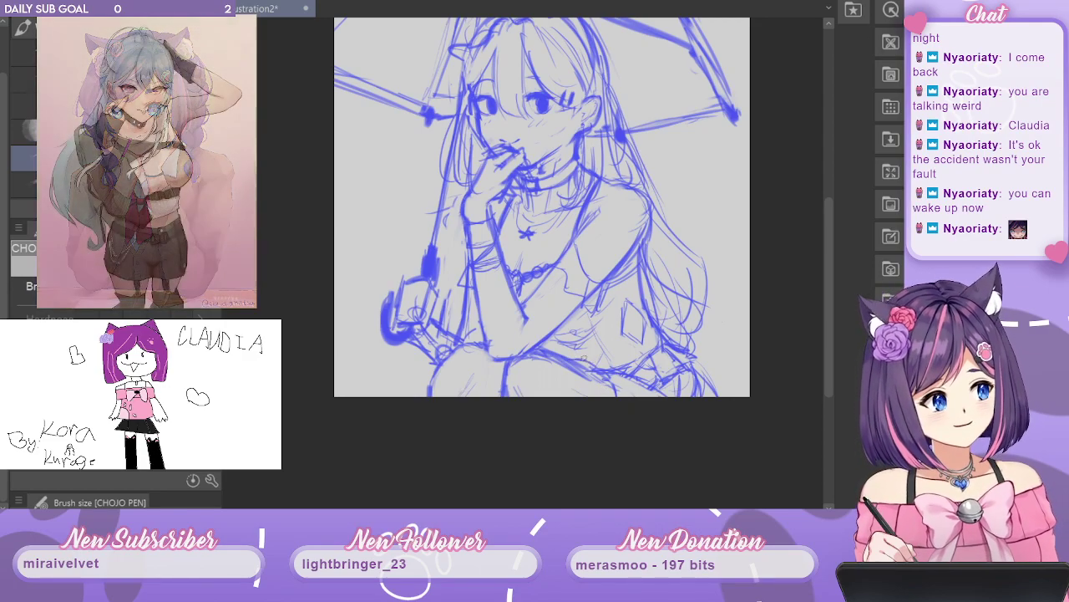
mouse_move(566, 356)
left_mouse_down()
mouse_move(598, 376)
mouse_move(590, 396)
mouse_move(628, 358)
mouse_move(653, 373)
mouse_move(603, 357)
mouse_move(657, 374)
left_mouse_up()
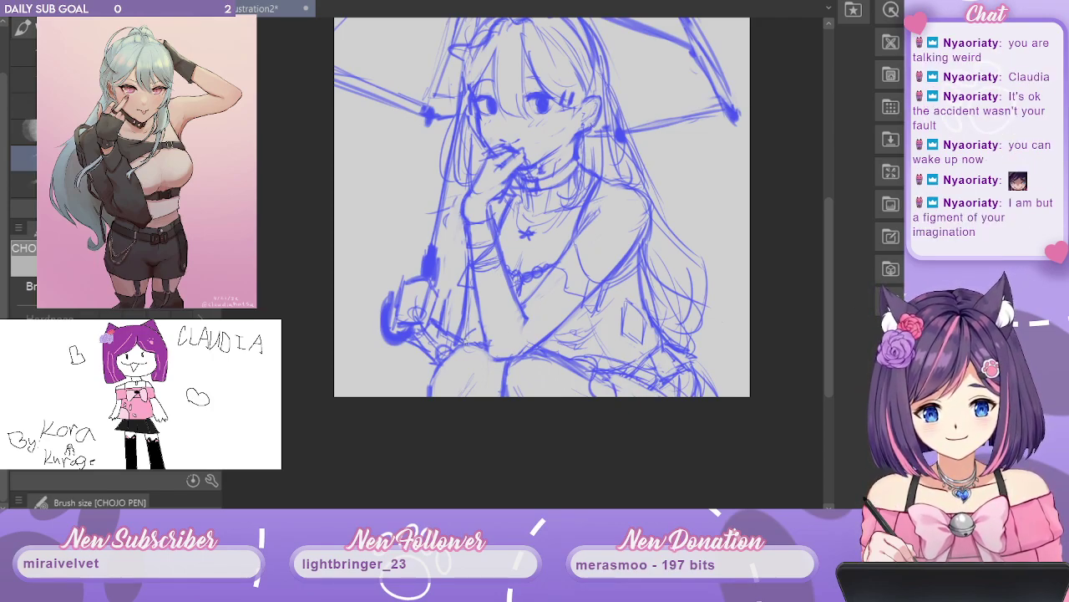
Sketch the skirt's ruffled hem around the knee next to the umbrella handle.
left_click_drag(466, 337, 418, 386)
mouse_move(421, 376)
left_mouse_down()
mouse_move(430, 396)
mouse_move(410, 394)
left_mouse_up()
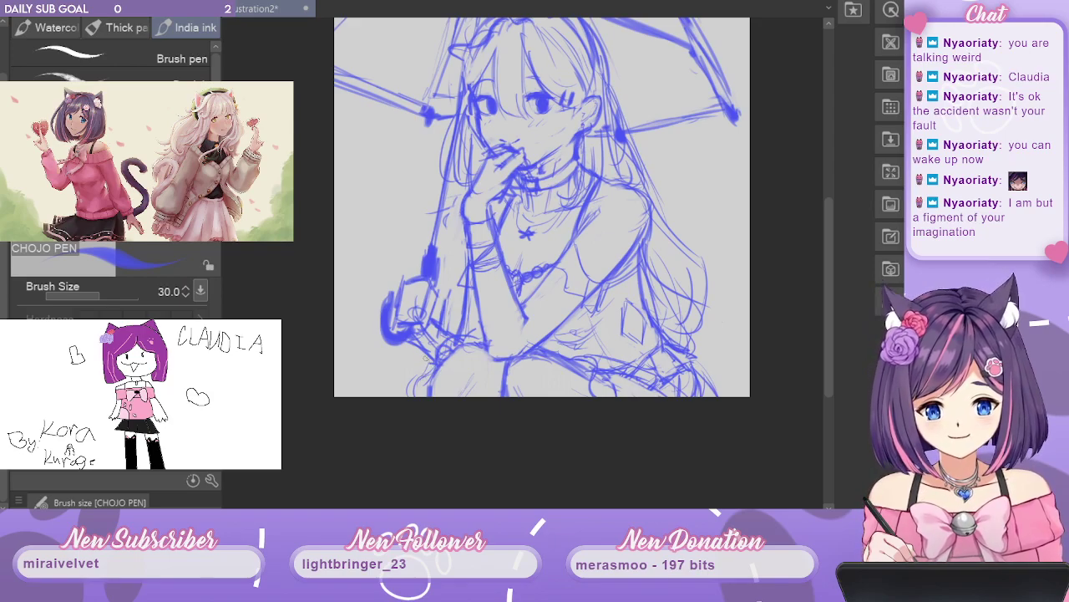
left_click_drag(426, 346, 479, 319)
left_click_drag(459, 321, 414, 362)
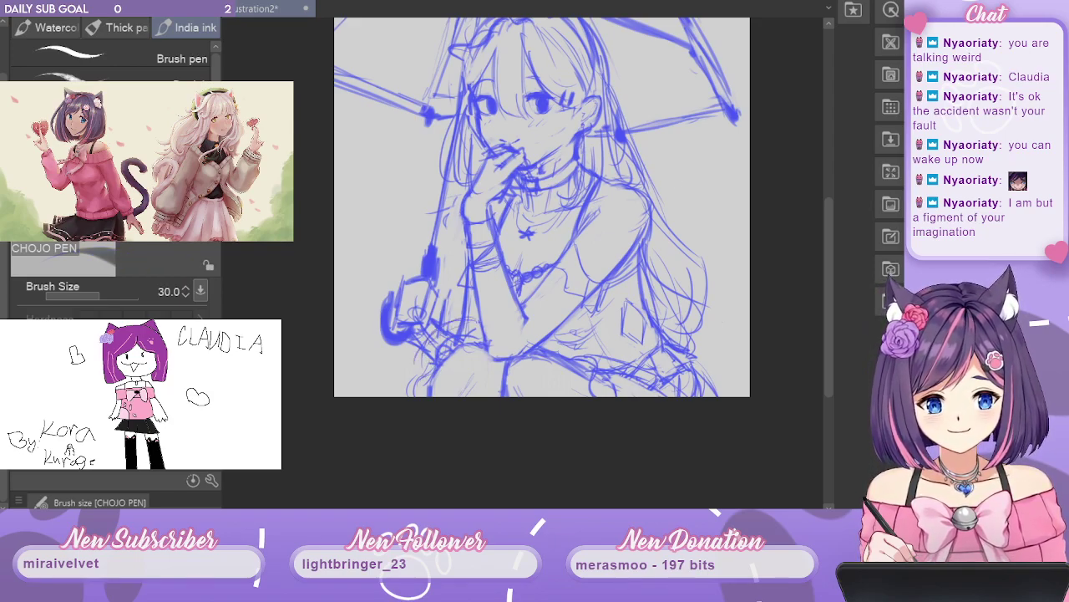
mouse_move(459, 327)
left_mouse_down()
mouse_move(426, 356)
mouse_move(434, 346)
left_mouse_up()
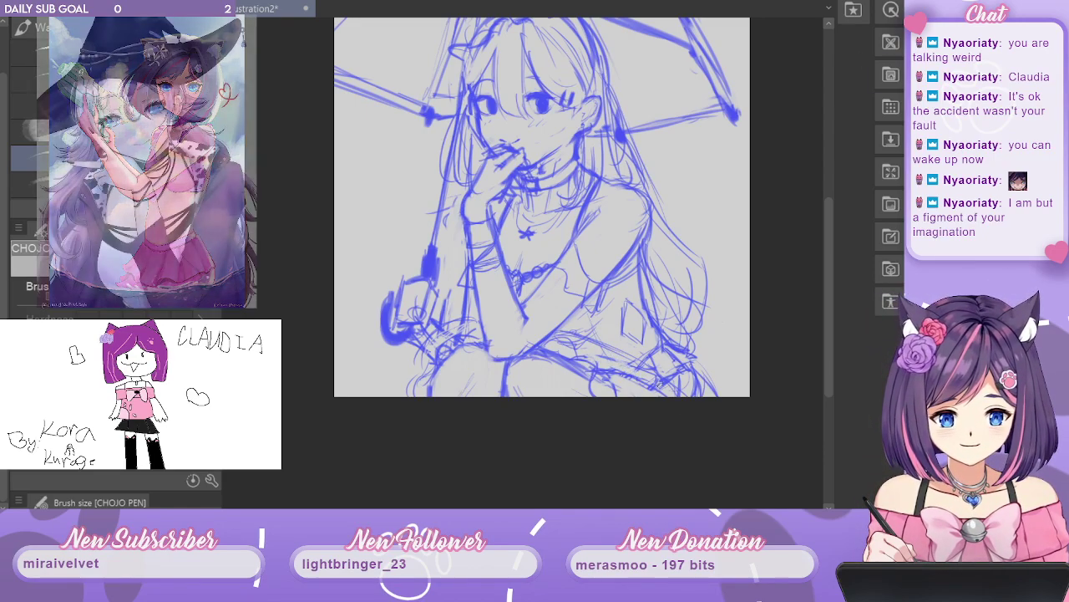
Set the pen's brush size to 80 and clear the umbrella character sketch from the canvas.
scroll(675, 370, "down", 4)
scroll(673, 370, "up", 3)
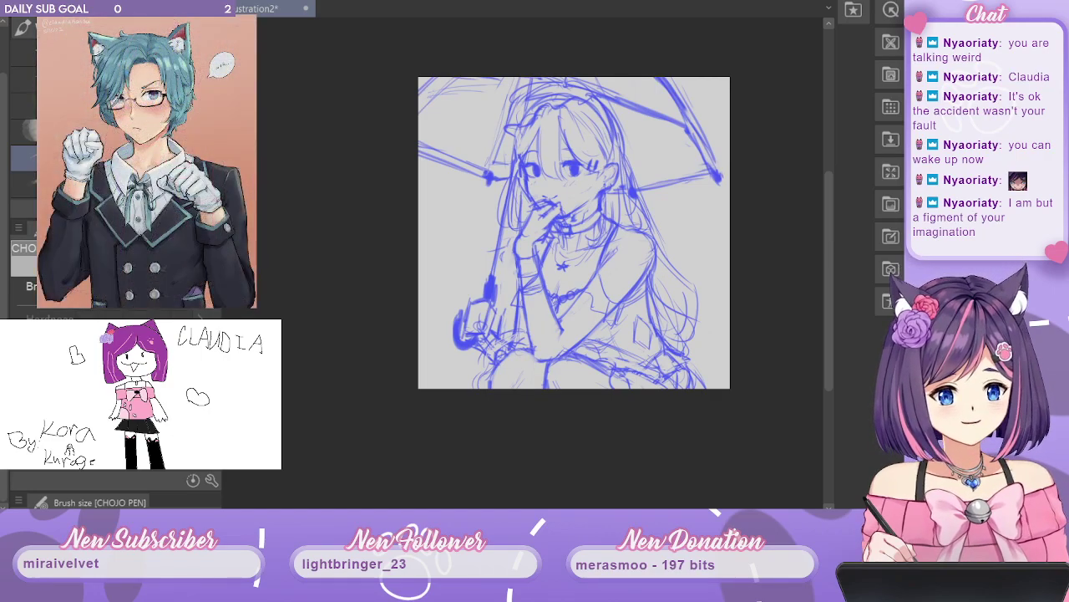
key("ctrl+plus")
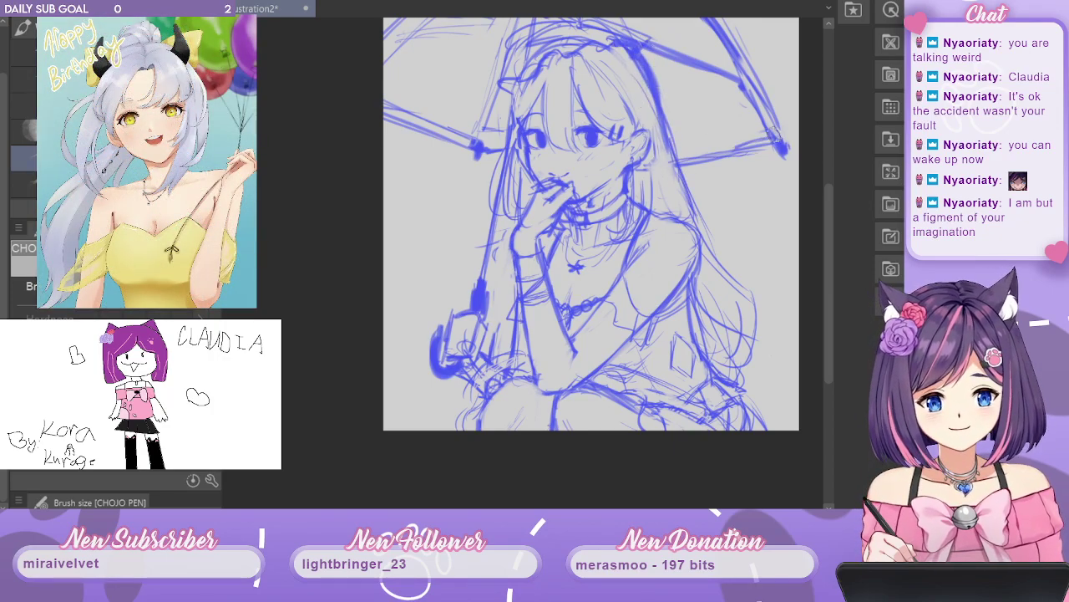
scroll(729, 43, "down", 5)
scroll(728, 41, "up", 2)
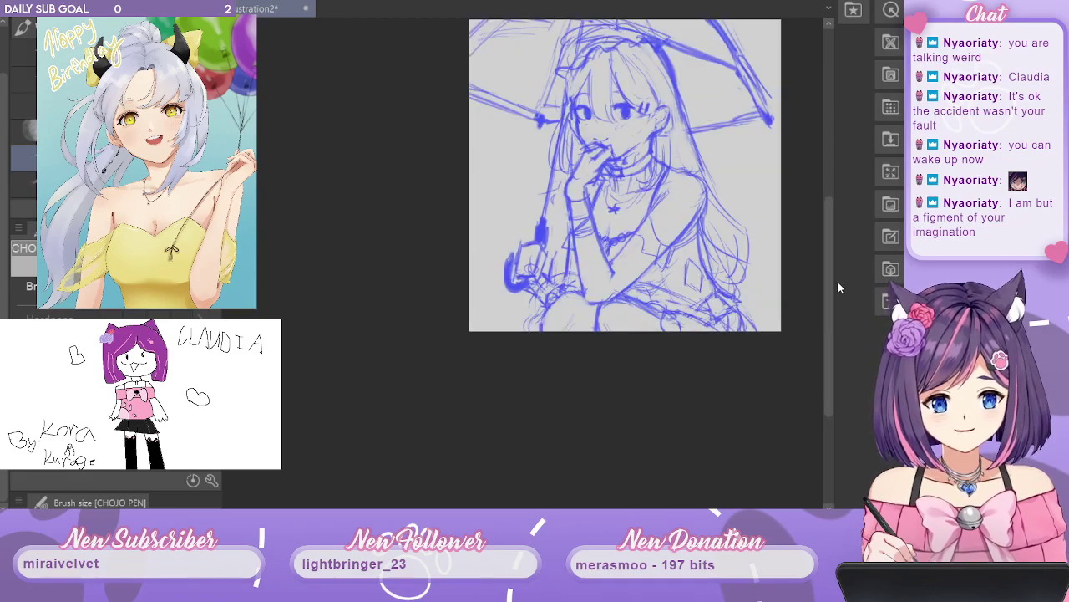
left_click_drag(829, 300, 828, 276)
scroll(748, 200, "up", 1)
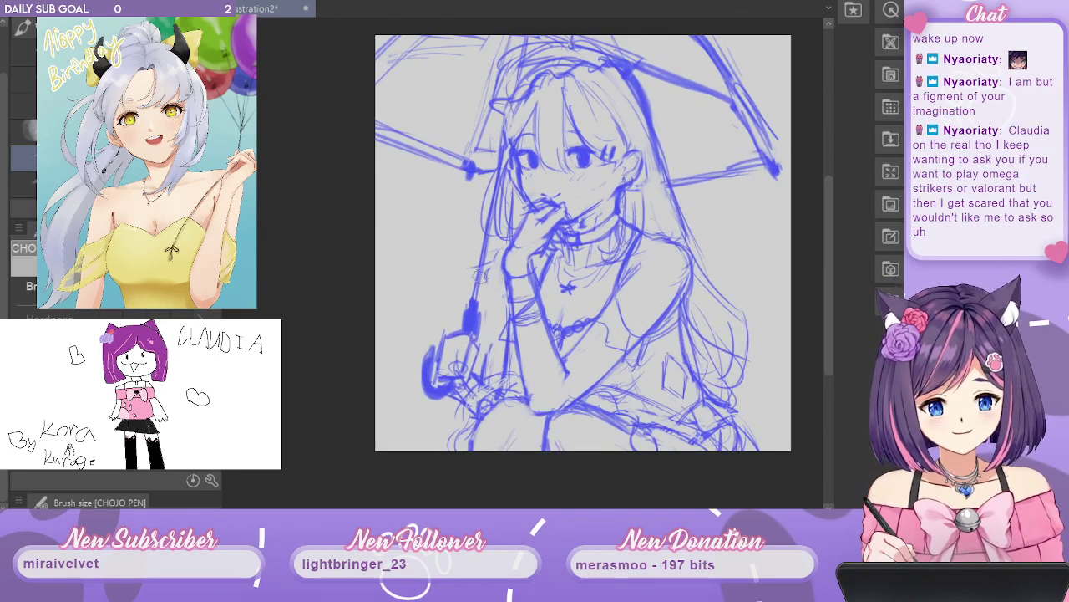
key("ctrl+minus")
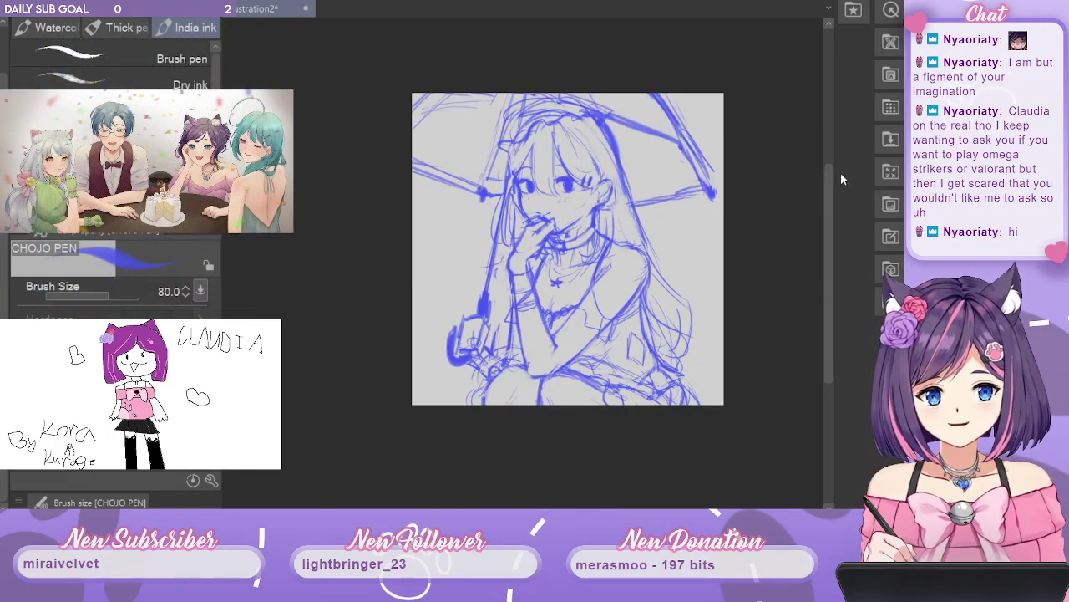
key("ctrl+plus")
key("Delete")
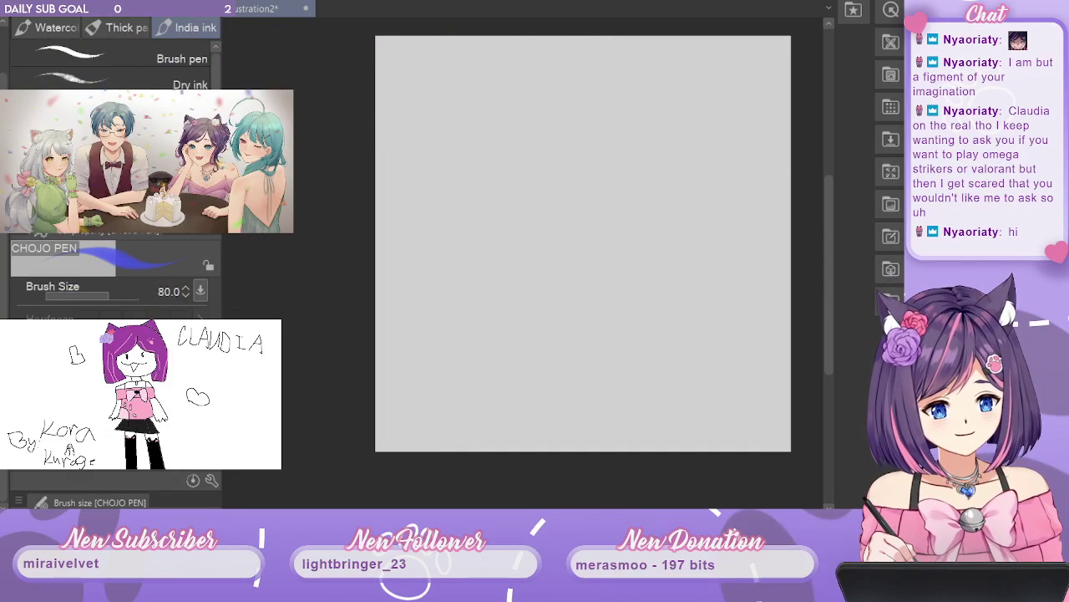
Undo the canvas clearing and restore the faded umbrella character sketch, comparing it with the hand-over-mouth sketch.
key("ctrl+z")
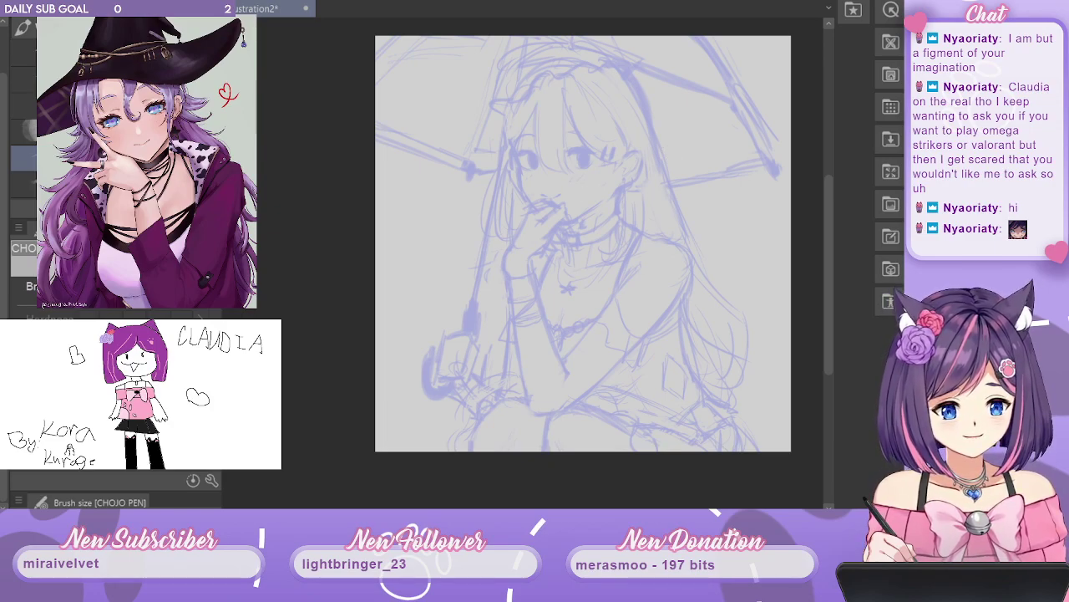
key("ctrl+z")
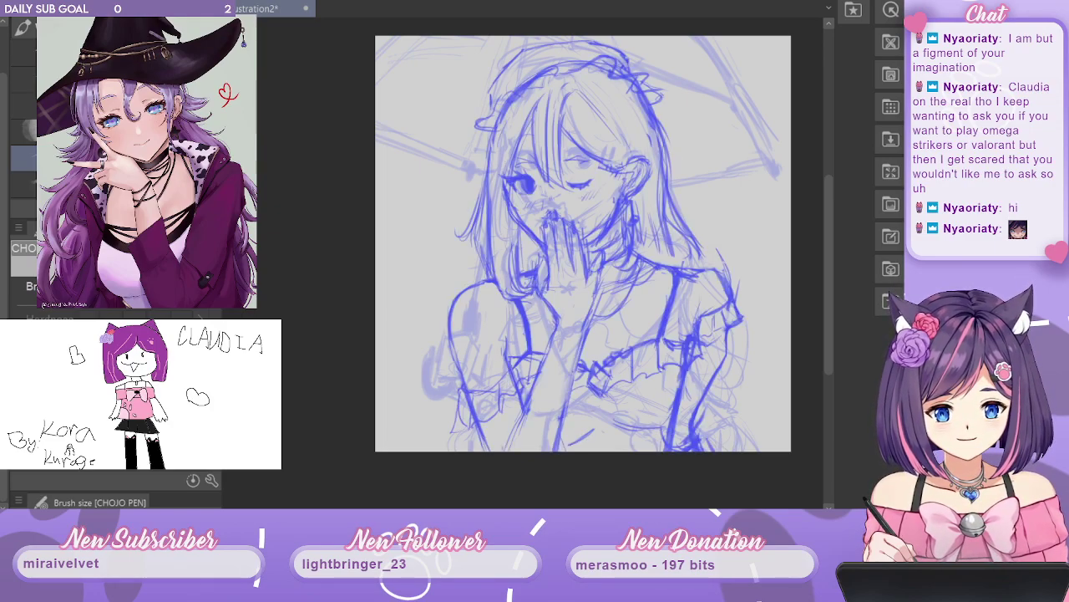
key("ctrl+y")
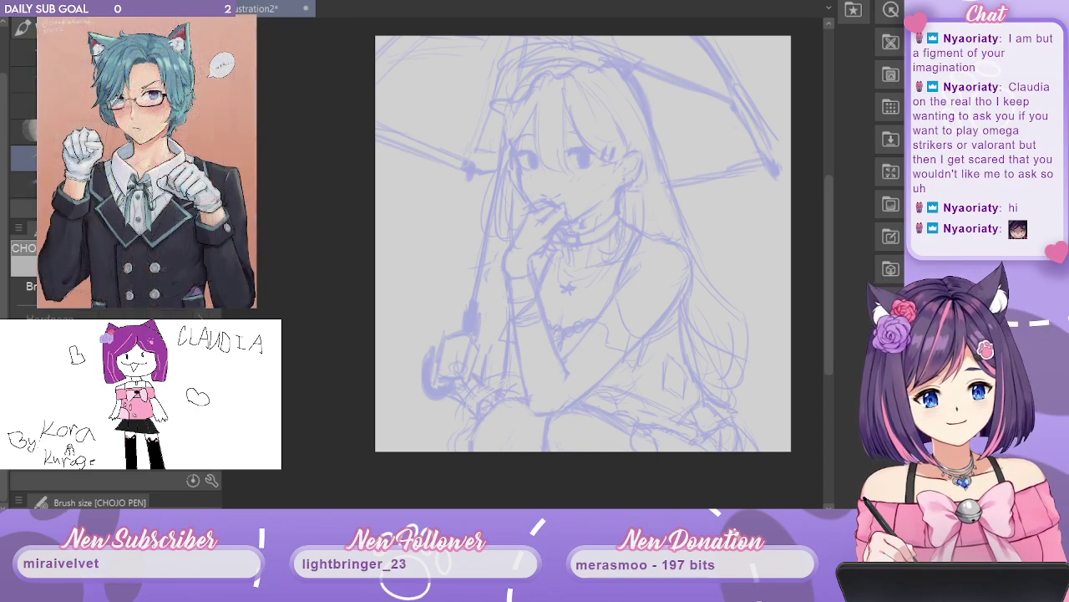
Try to ink the upper lash line of the eye beside the hair clips.
key("ctrl+plus")
key("ctrl+plus")
key("ctrl+plus")
key("ctrl+plus")
mouse_move(674, 151)
left_mouse_down()
mouse_move(651, 290)
mouse_move(627, 318)
left_mouse_up()
key("ctrl+plus")
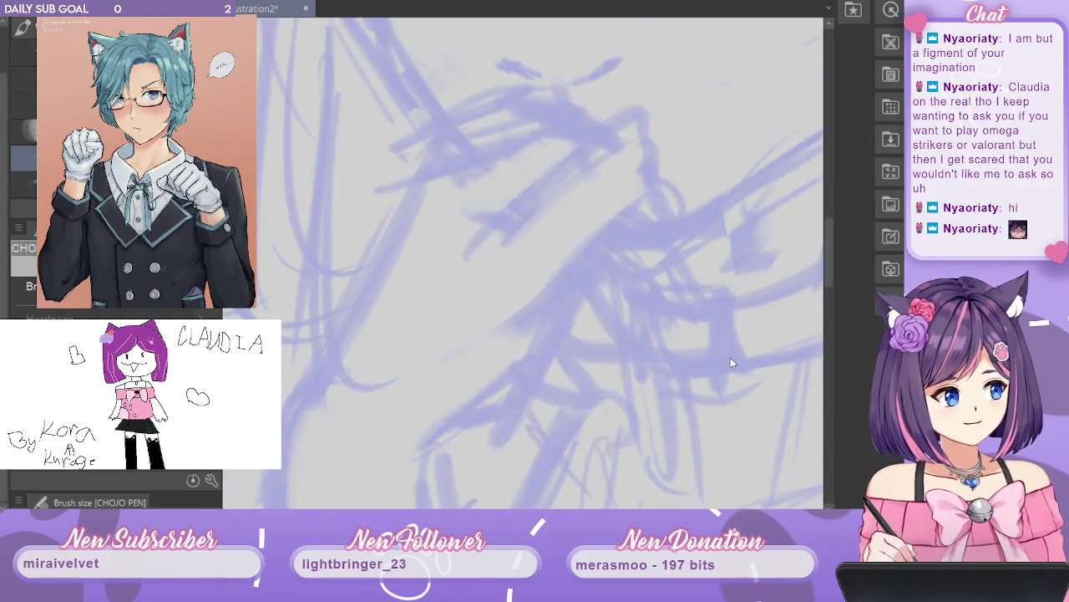
left_click_drag(739, 206, 634, 456)
left_click_drag(694, 279, 625, 378)
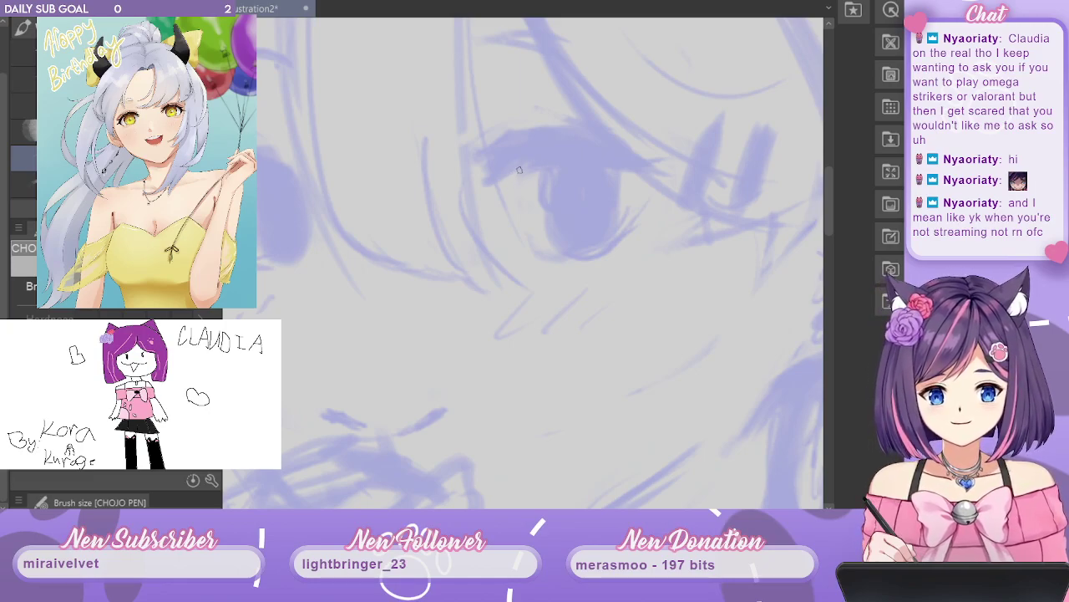
left_click_drag(535, 165, 470, 197)
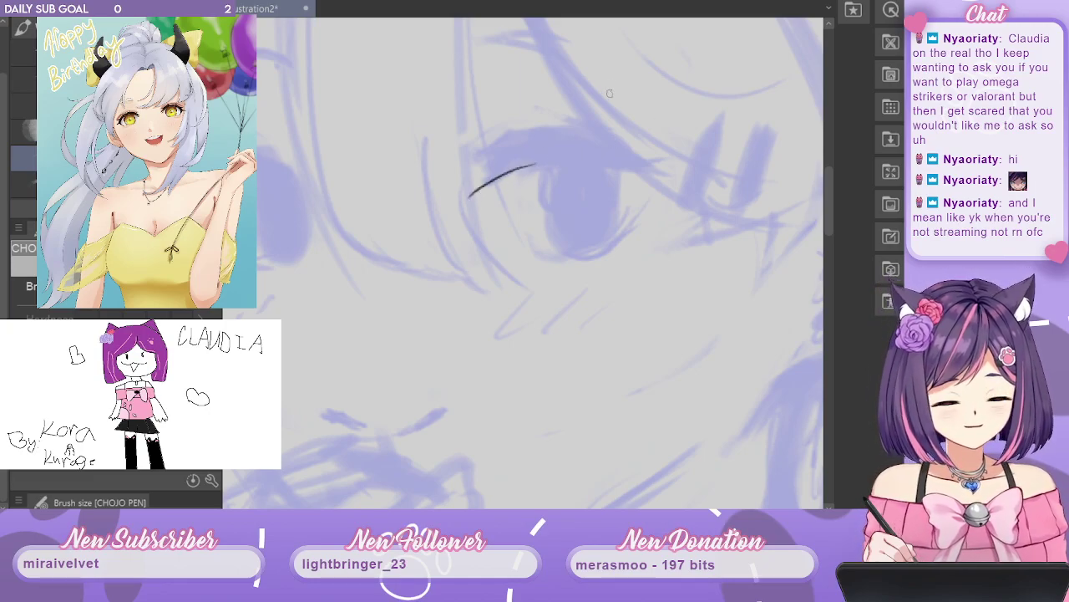
key("ctrl+z")
Ink the long curved outer edge of the central bang from the parting down between the eyes, with brush size 7.
mouse_move(525, 91)
left_mouse_down()
mouse_move(576, 175)
mouse_move(590, 258)
mouse_move(540, 330)
mouse_move(564, 288)
left_mouse_up()
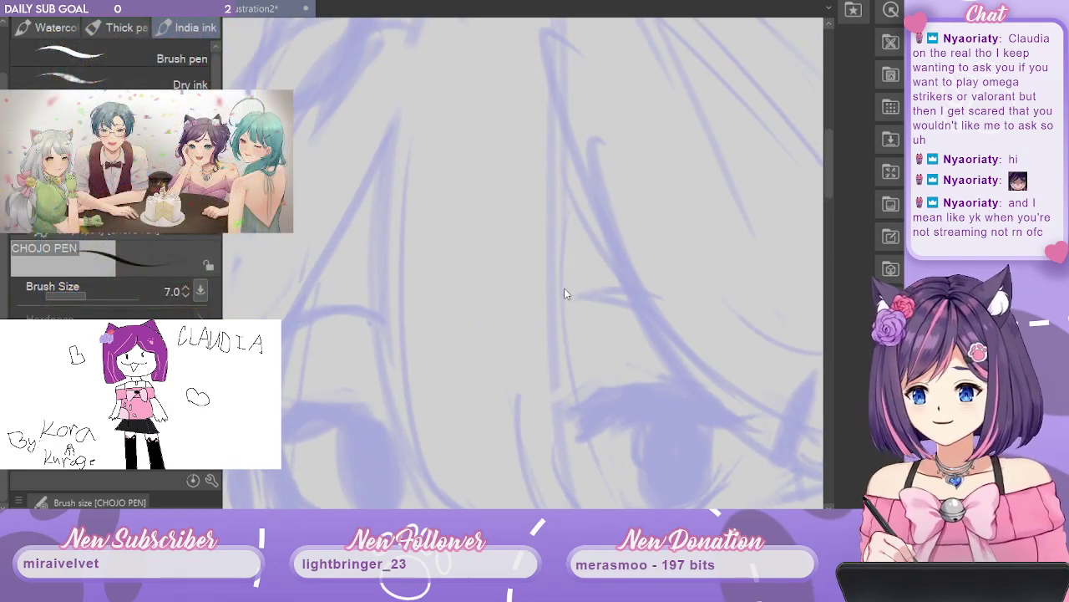
scroll(565, 293, "down", 1)
left_click_drag(507, 36, 437, 252)
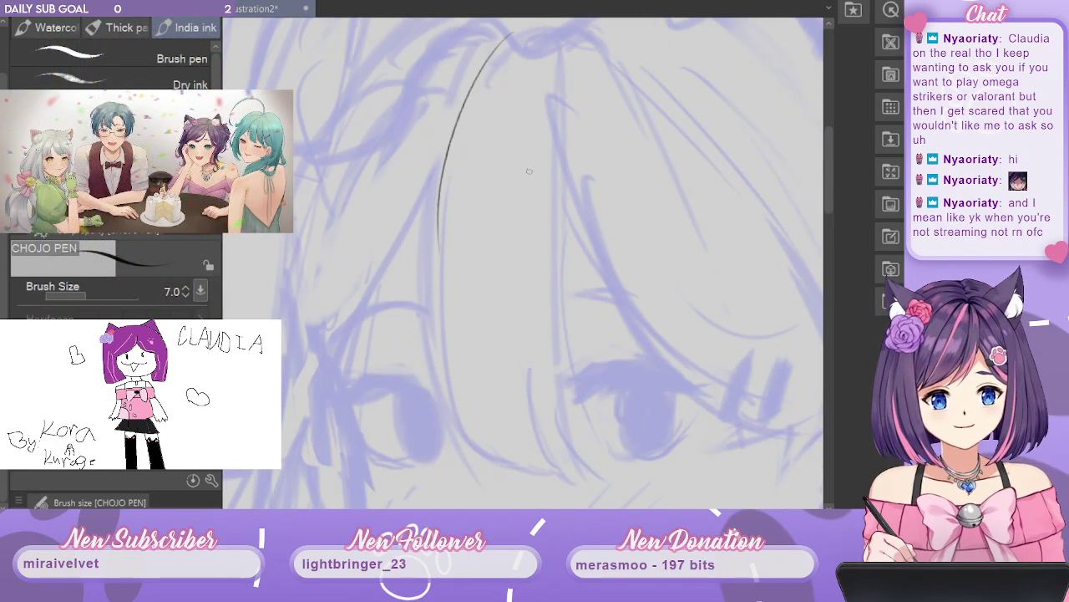
mouse_move(638, 142)
left_mouse_down()
mouse_move(620, 220)
mouse_move(600, 249)
mouse_move(573, 79)
left_mouse_up()
key("ctrl+z")
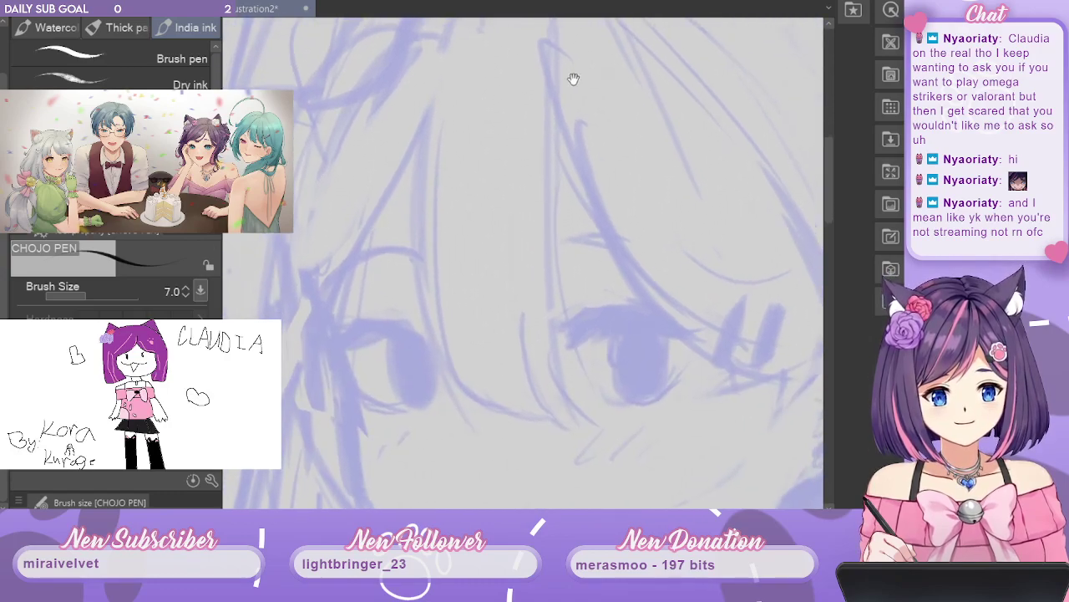
left_click_drag(480, 25, 499, 411)
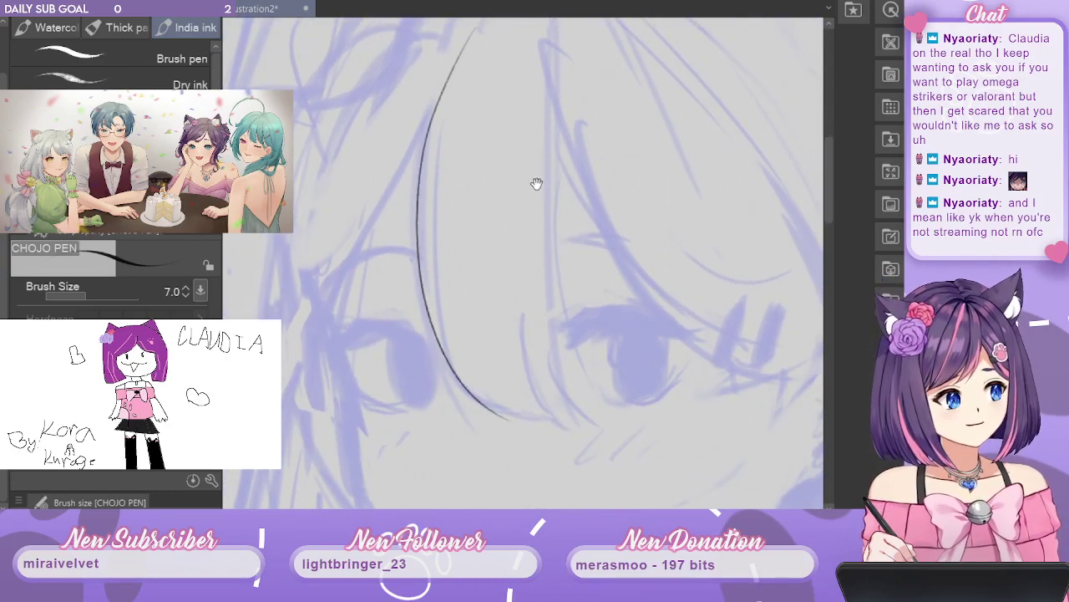
Ink two thin inner strands inside the bang's outer edge and extend the edge down to a pointed tip.
left_click_drag(536, 183, 521, 148)
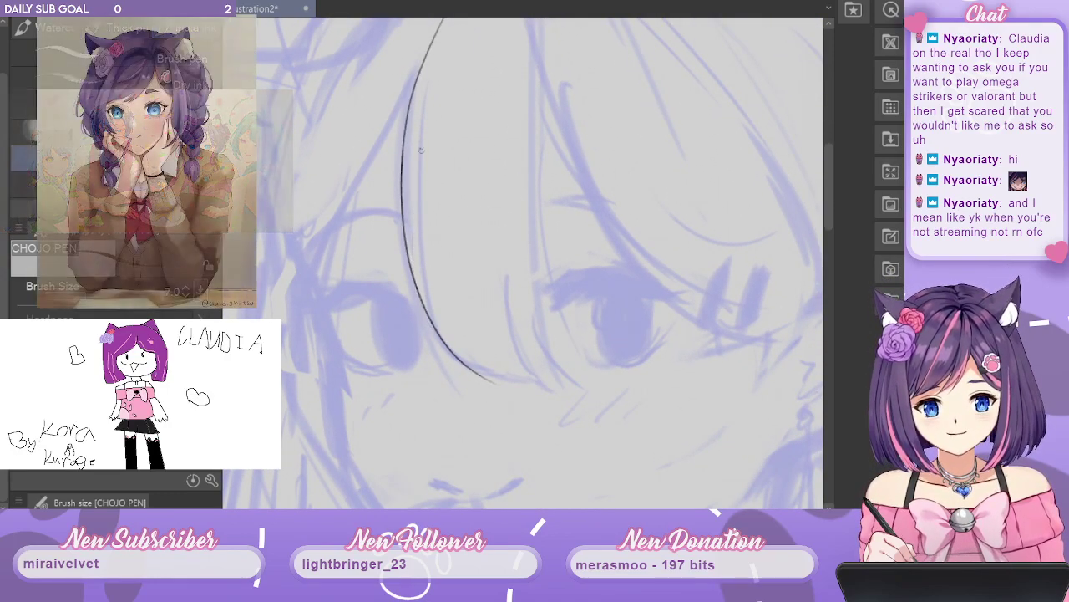
left_click_drag(432, 126, 433, 323)
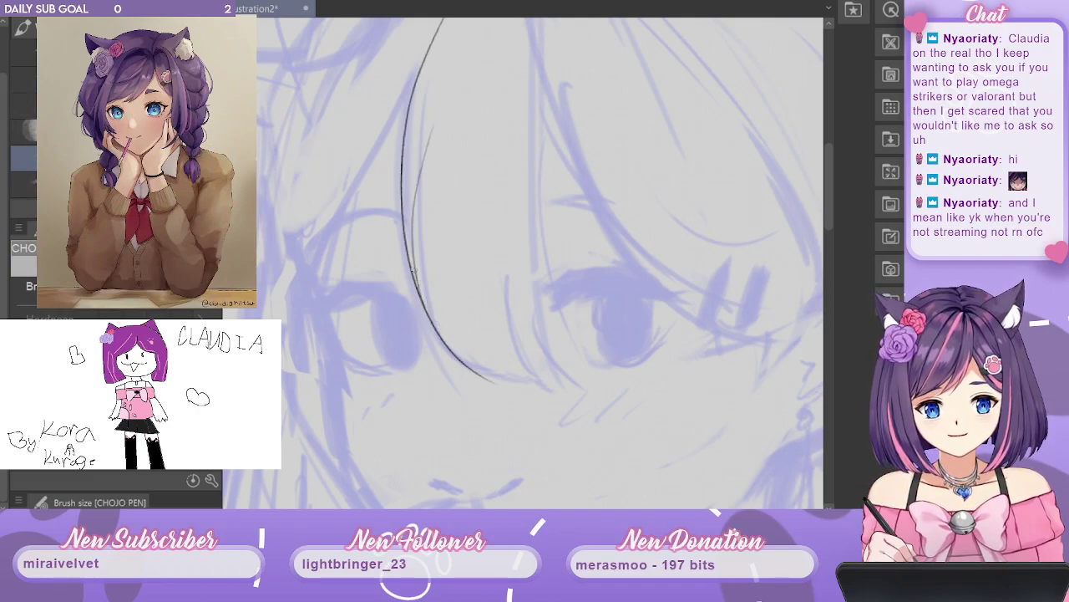
left_click_drag(412, 269, 501, 353)
left_click_drag(433, 125, 473, 335)
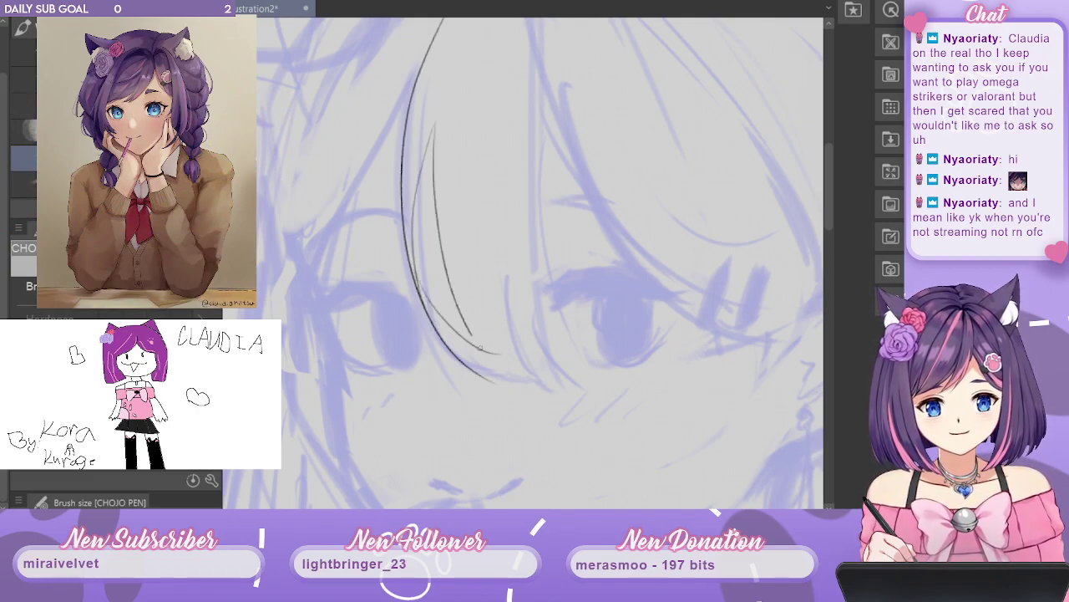
key("ctrl+z")
left_click_drag(436, 228, 542, 411)
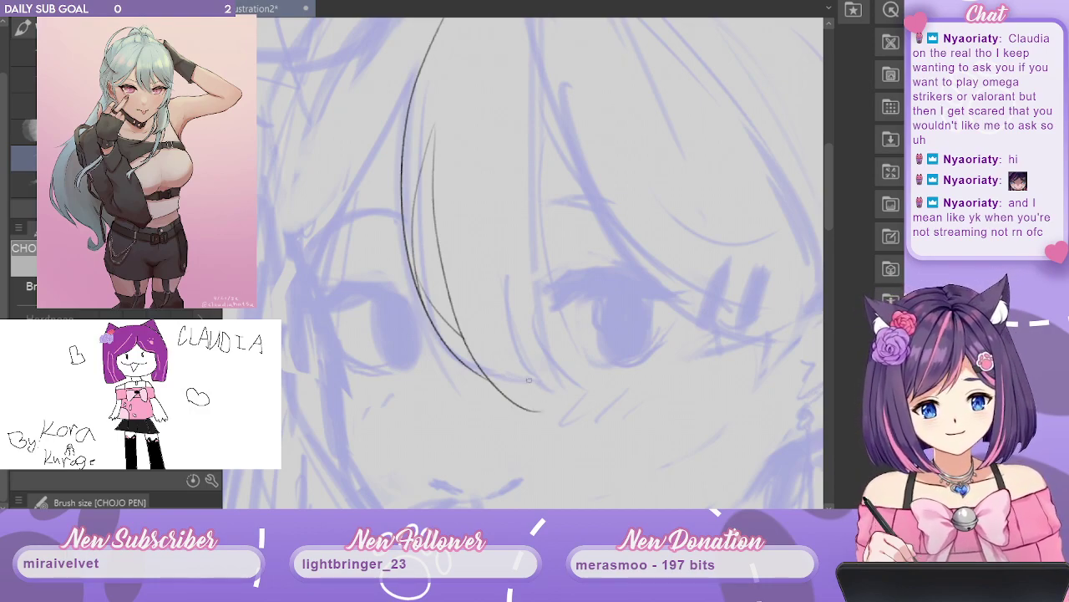
Ink the opposite edge of the central bang down to its tip and add short split strands beside the eye.
left_click_drag(504, 280, 543, 410)
key("ctrl+z")
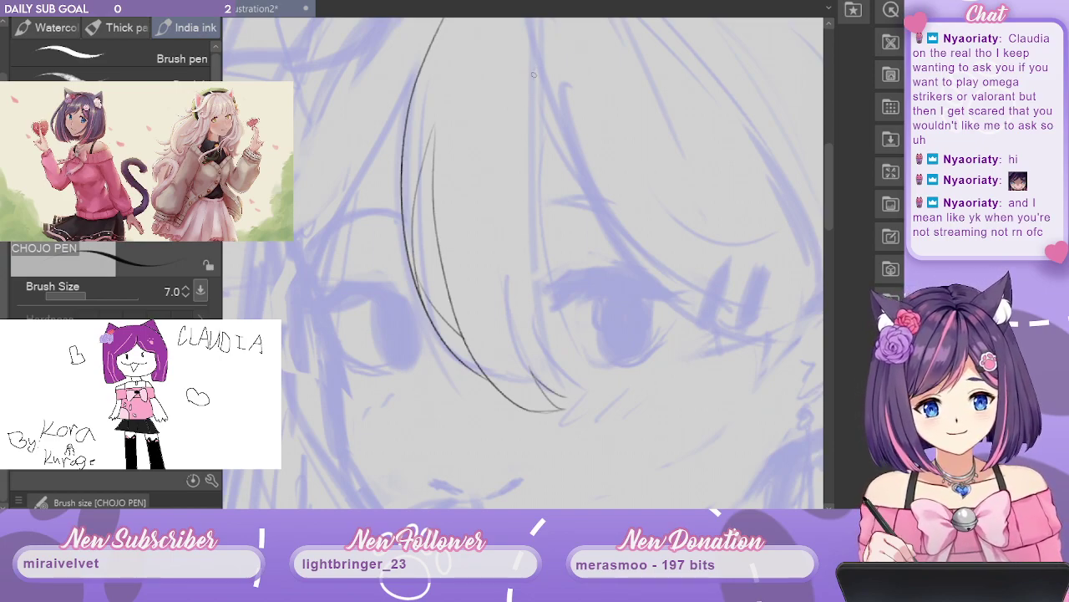
left_click_drag(533, 74, 564, 391)
key("ctrl+z")
mouse_move(532, 87)
left_mouse_down()
mouse_move(552, 375)
mouse_move(565, 396)
left_mouse_up()
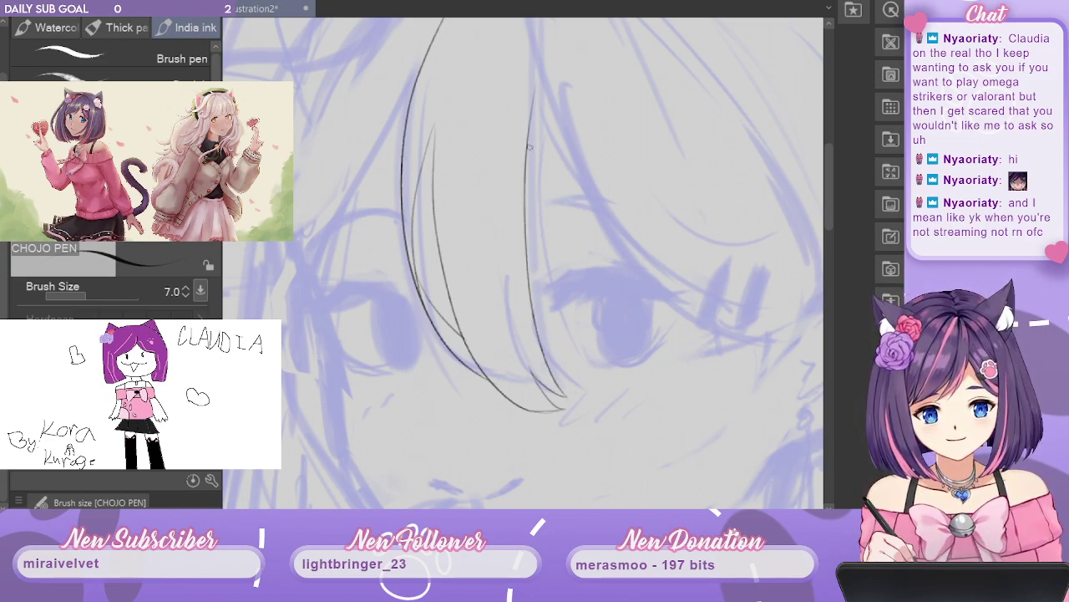
left_click_drag(529, 146, 592, 377)
left_click_drag(528, 276, 584, 375)
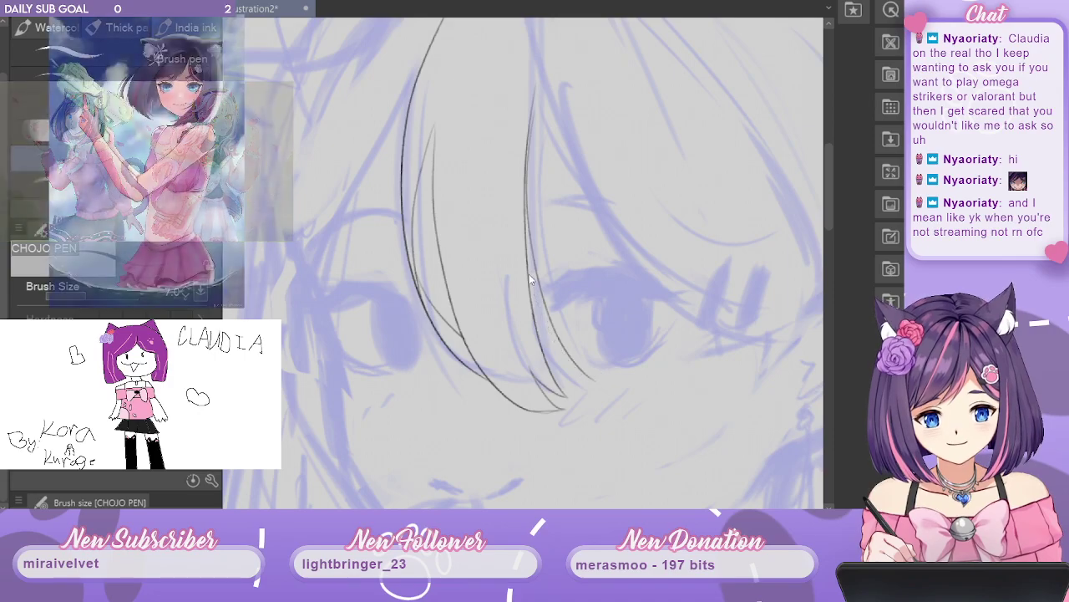
left_click_drag(530, 279, 593, 378)
Extend the bang's outer line up to the hair parting, after trying an upward extension of the opposite edge.
left_click_drag(617, 170, 610, 250)
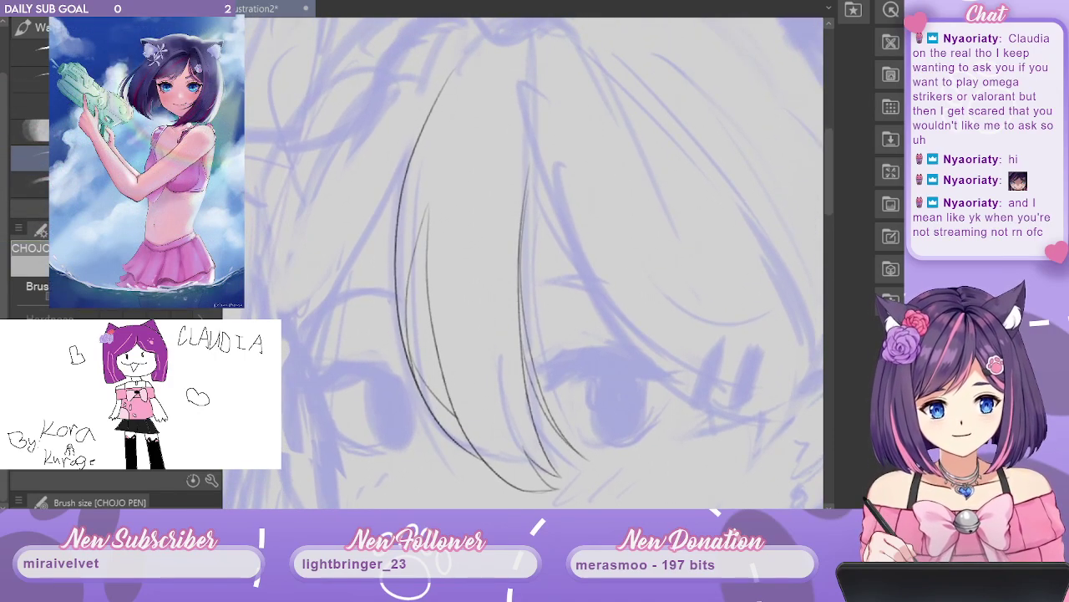
left_click_drag(523, 209, 531, 121)
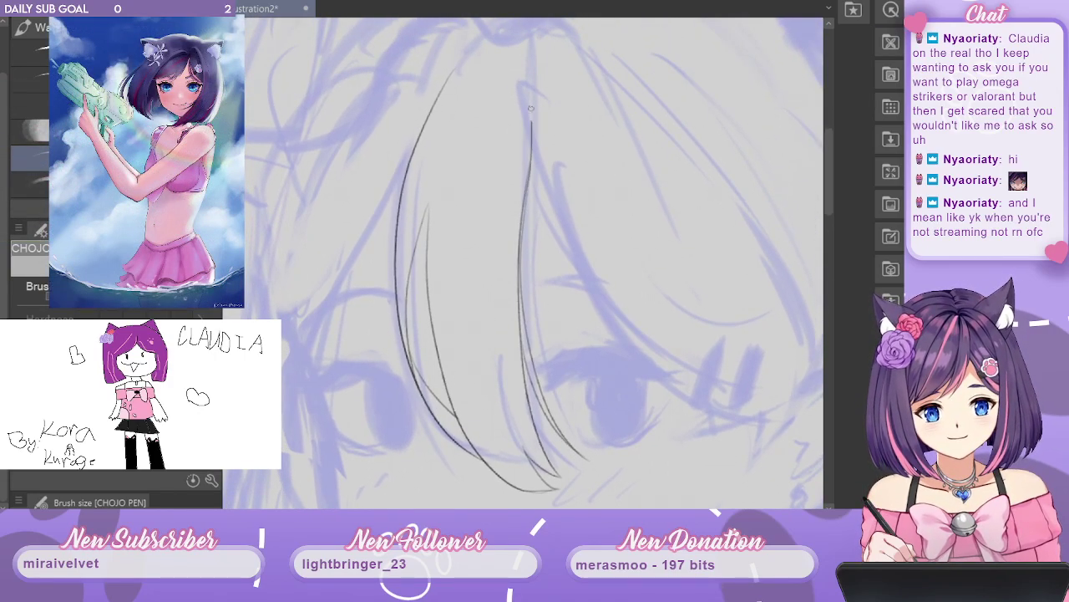
key("ctrl+z")
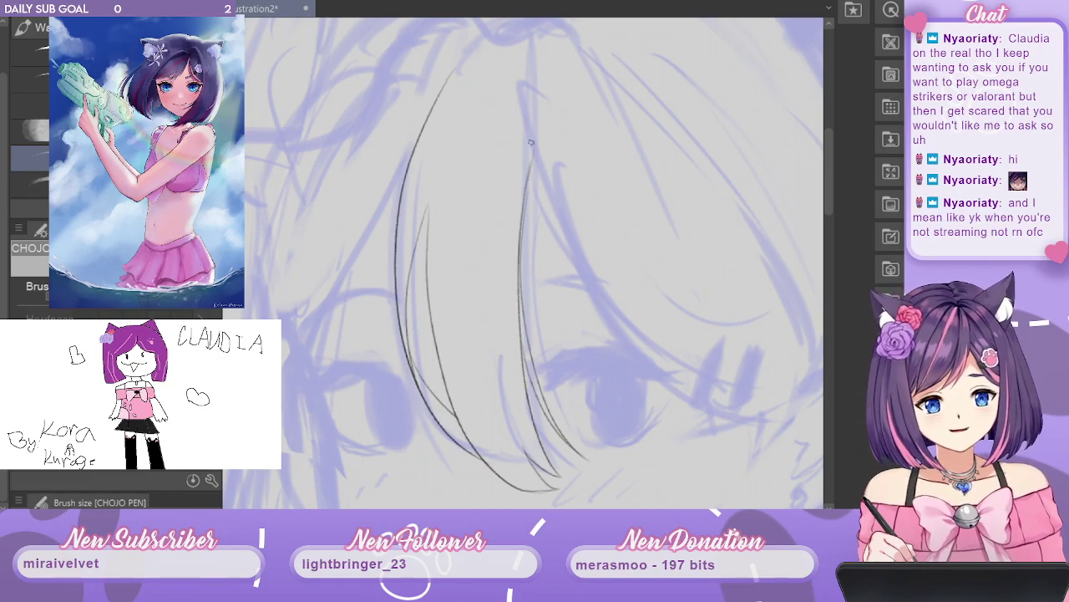
left_click_drag(525, 184, 537, 80)
key("ctrl+z")
left_click_drag(528, 175, 516, 255)
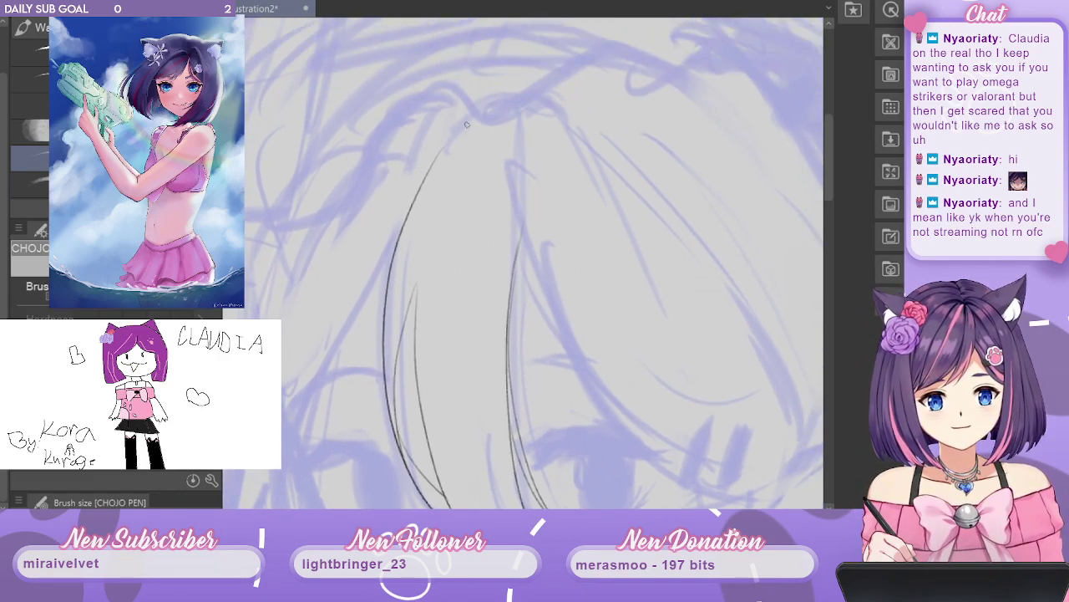
left_click_drag(437, 158, 461, 127)
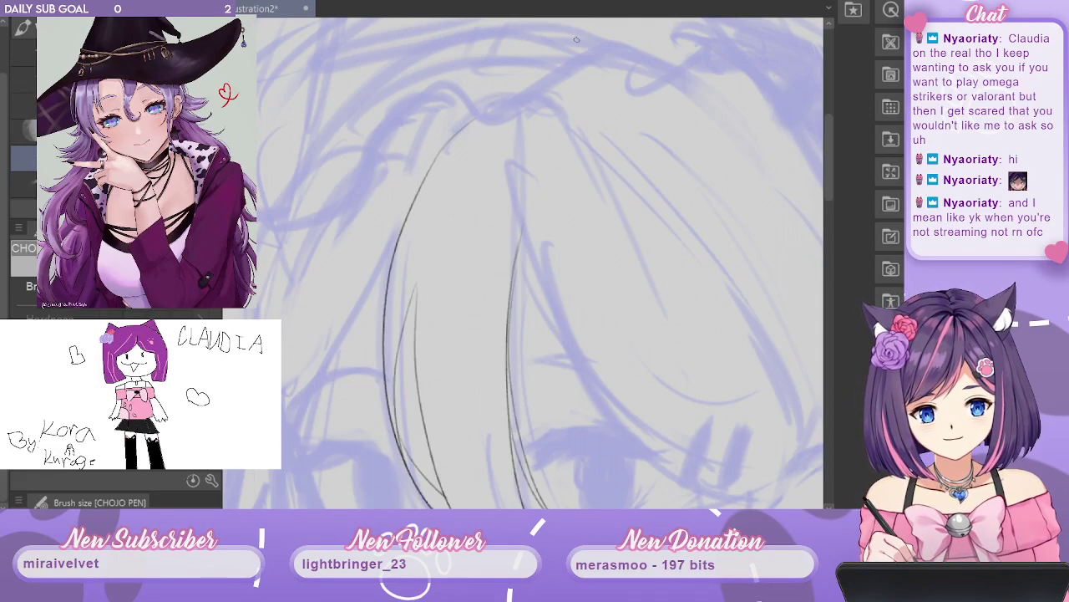
Set the pen's brush size to 20 and erase the wavy sketch line below the headband above the bangs.
left_click_drag(627, 164, 630, 229)
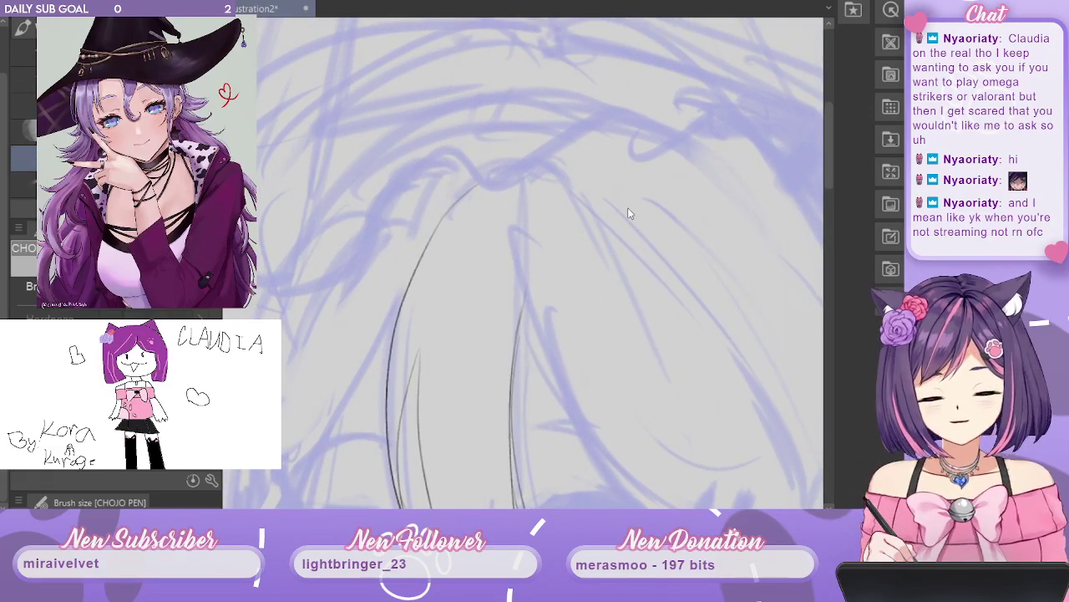
scroll(629, 213, "down", 3)
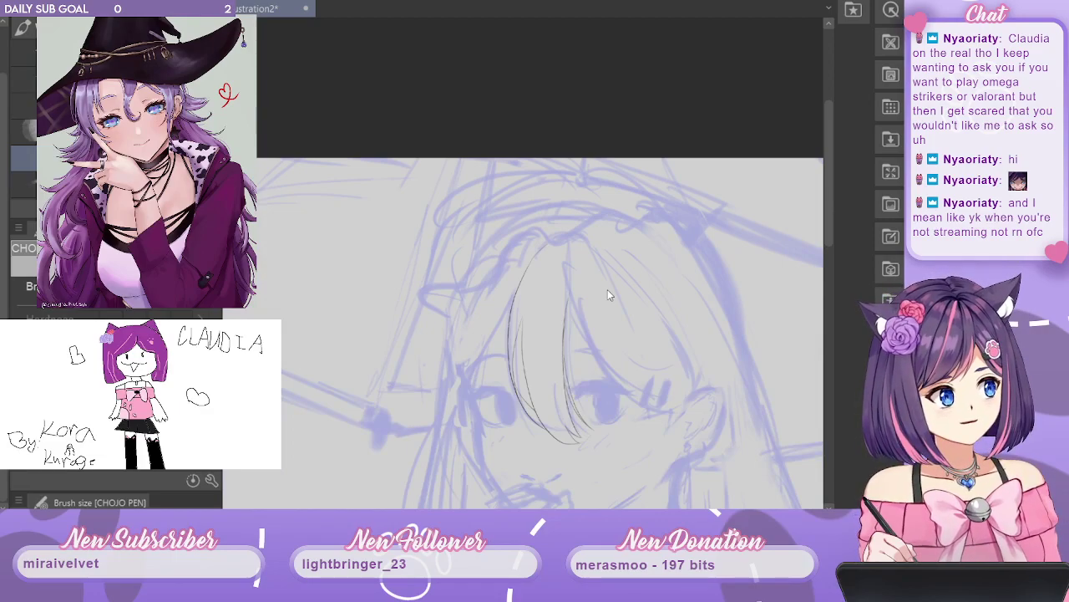
scroll(607, 289, "up", 1)
scroll(607, 289, "down", 1)
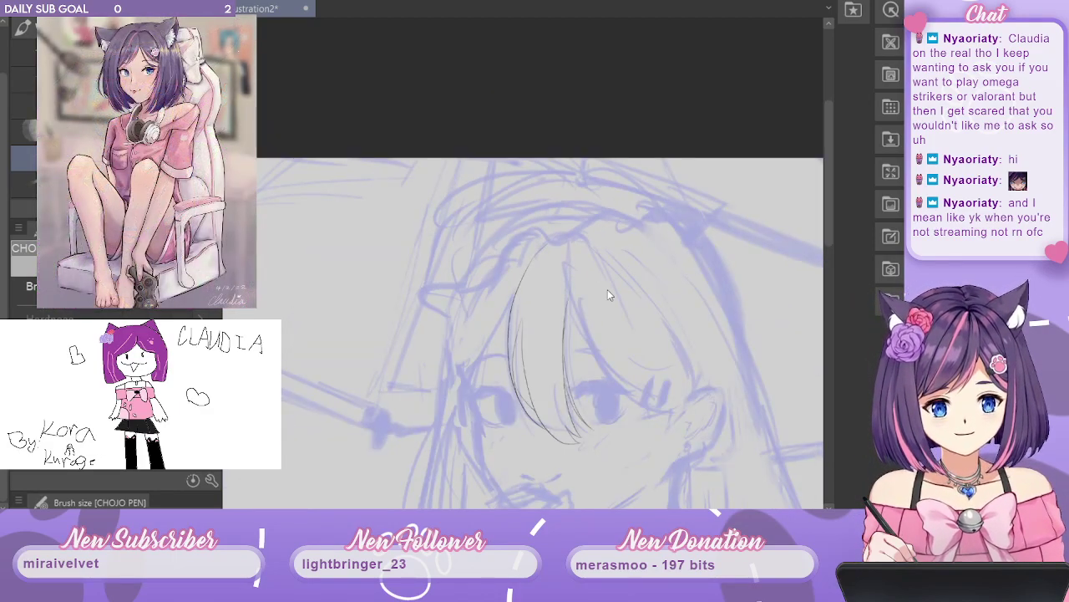
scroll(608, 289, "up", 1)
left_click_drag(680, 366, 678, 293)
scroll(677, 314, "down", 2)
scroll(665, 231, "up", 2)
left_click_drag(688, 213, 677, 269)
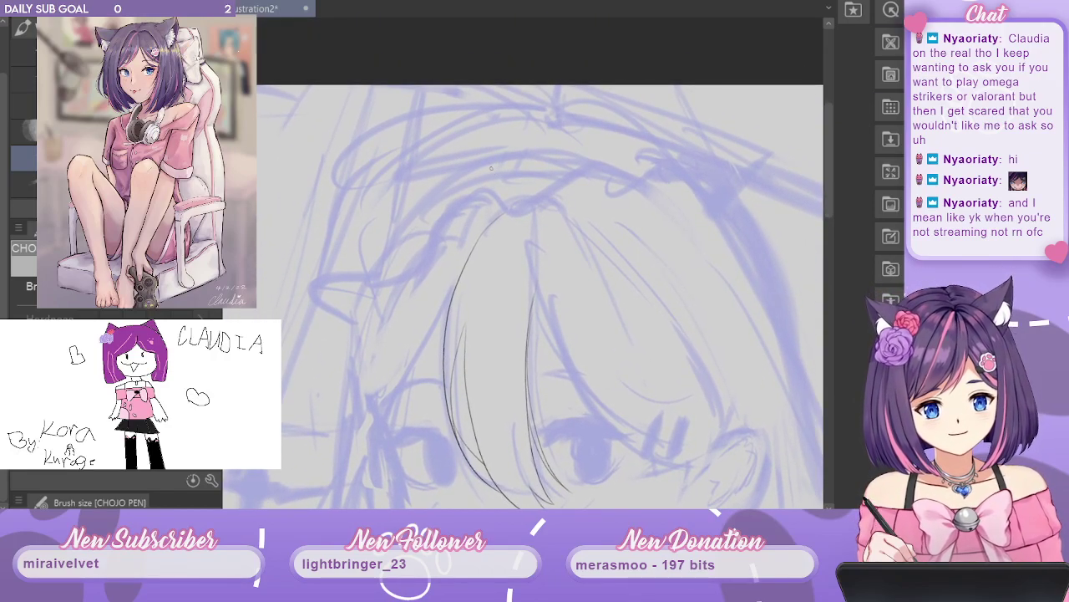
left_click_drag(462, 183, 509, 155)
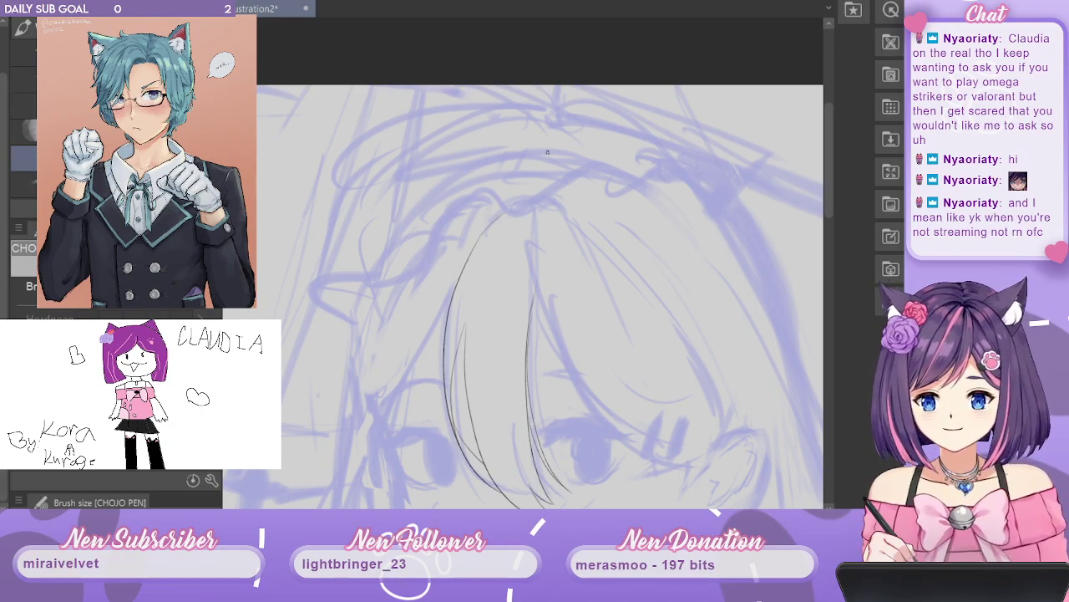
key("]")
key("]")
key("]")
mouse_move(562, 196)
left_mouse_down()
mouse_move(496, 219)
mouse_move(405, 280)
left_mouse_up()
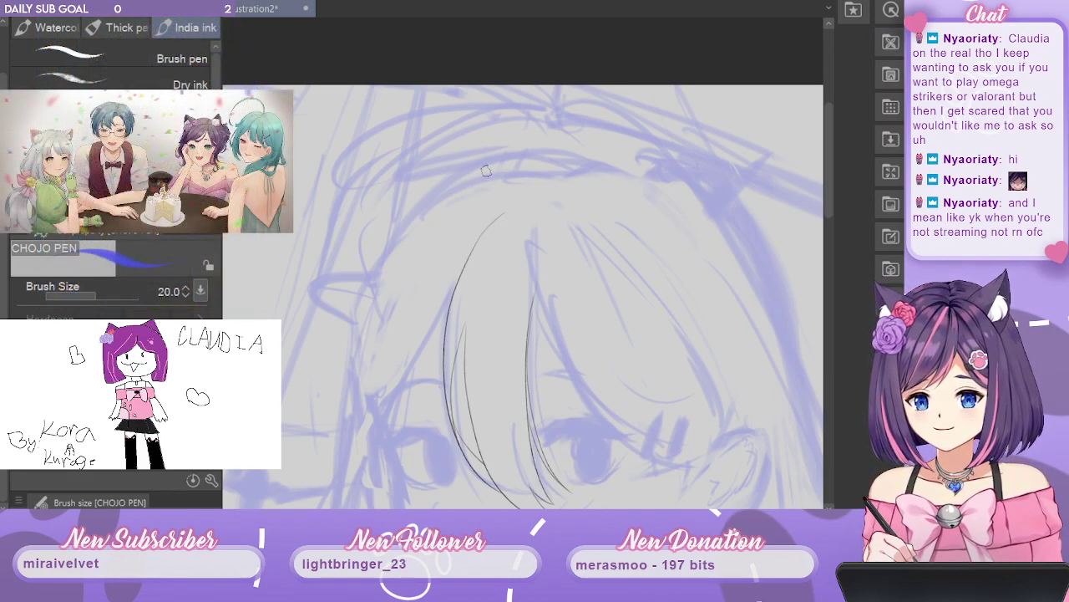
Sketch a ruffled lower edge along the headband with a curled end and central heart, starting with brush size 25.
key("bracketright")
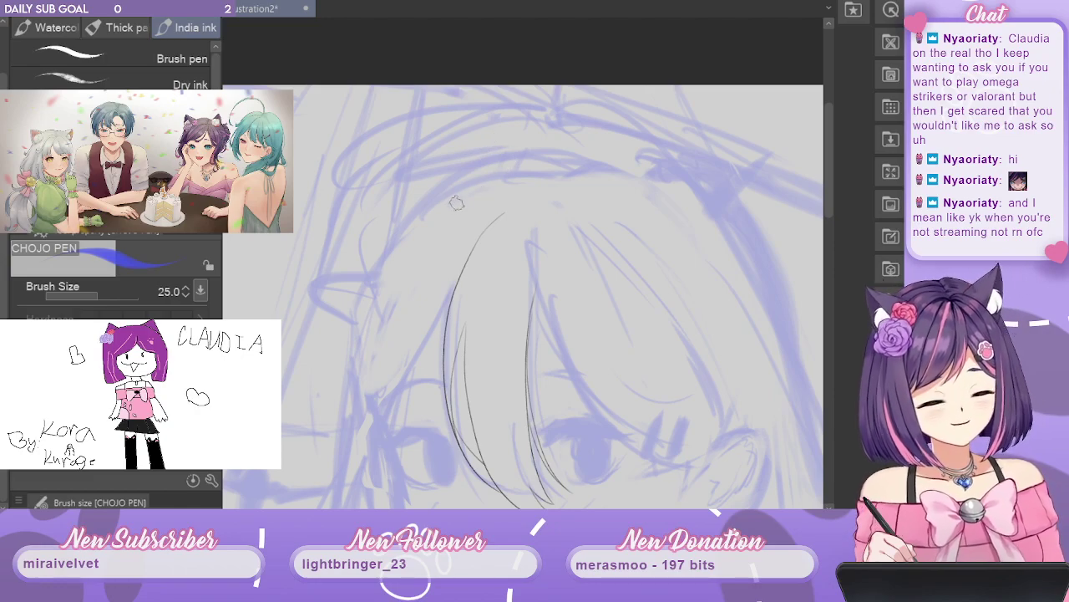
mouse_move(428, 191)
left_mouse_down()
mouse_move(422, 224)
mouse_move(432, 187)
mouse_move(455, 206)
left_mouse_up()
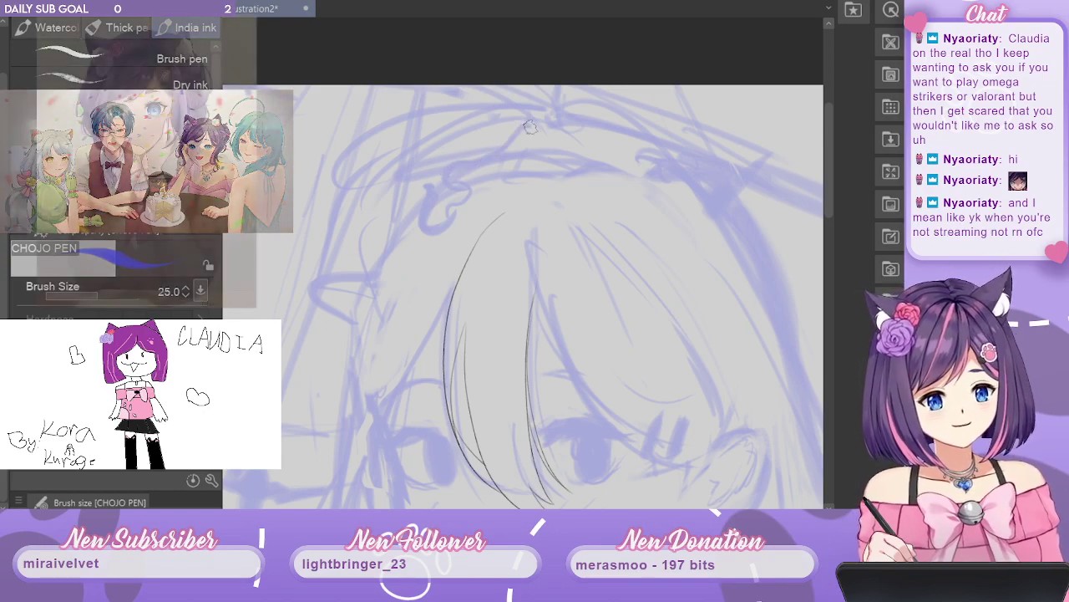
left_click_drag(558, 134, 566, 149)
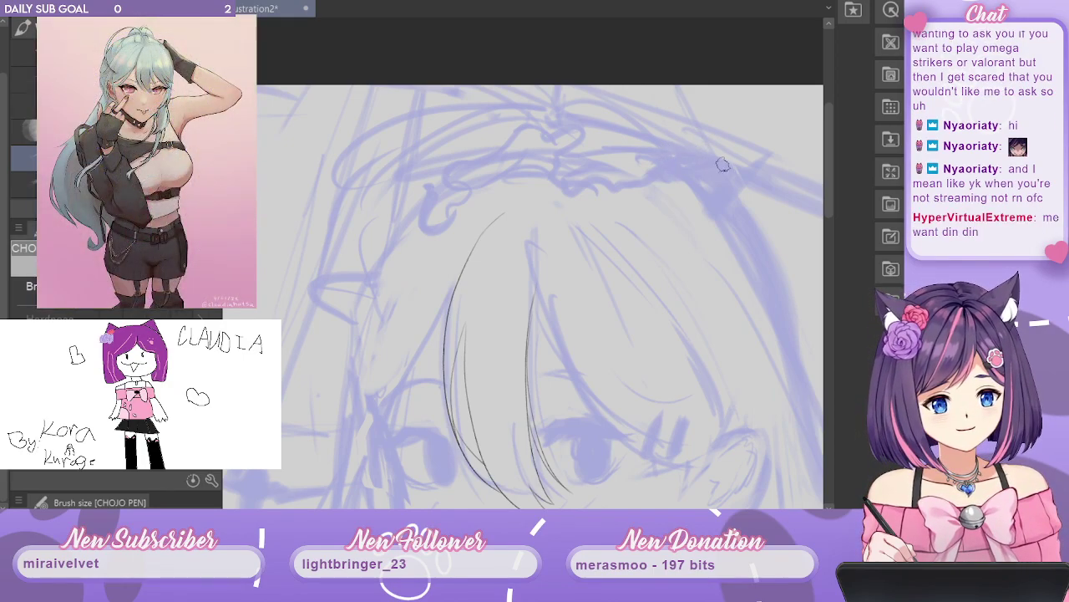
mouse_move(721, 164)
left_mouse_down()
mouse_move(724, 193)
mouse_move(747, 180)
mouse_move(738, 192)
mouse_move(734, 170)
mouse_move(688, 172)
mouse_move(736, 195)
mouse_move(728, 181)
mouse_move(759, 197)
left_mouse_up()
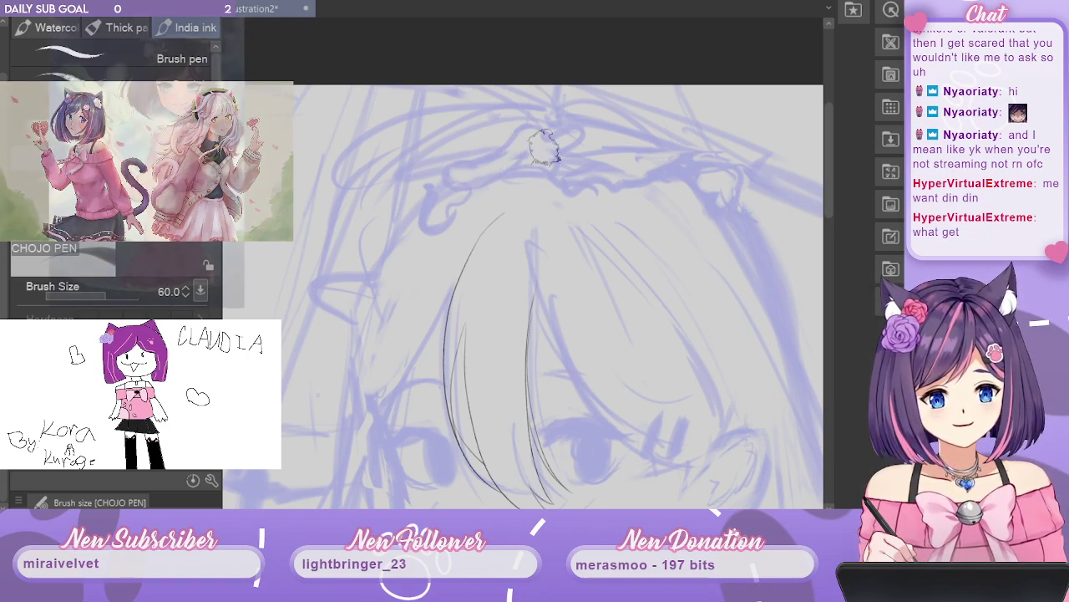
left_click_drag(588, 357, 647, 297)
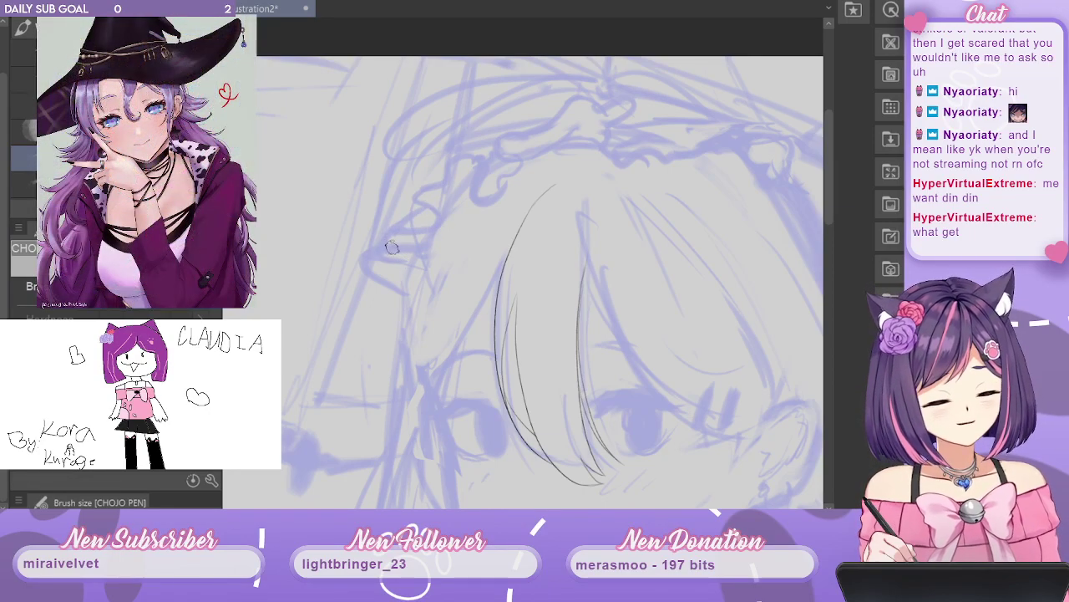
Sketch looping ruffles trailing from the headband down the side of the head beside the umbrella shaft.
left_click_drag(397, 291, 334, 346)
left_click_drag(349, 345, 392, 342)
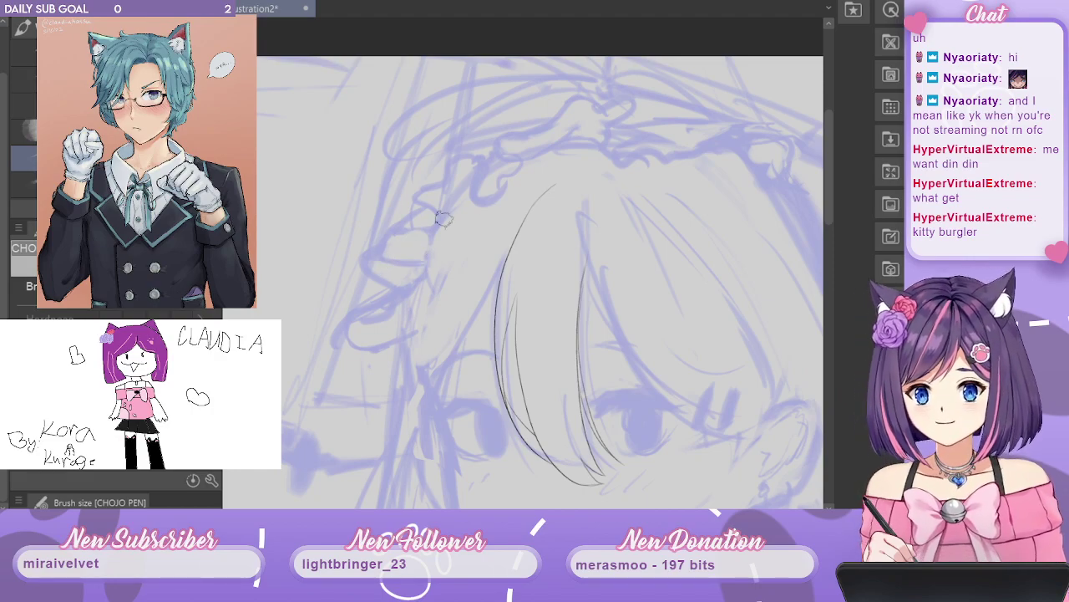
mouse_move(554, 203)
left_mouse_down()
mouse_move(494, 303)
mouse_move(611, 153)
mouse_move(577, 202)
mouse_move(549, 210)
mouse_move(610, 217)
mouse_move(640, 241)
left_mouse_up()
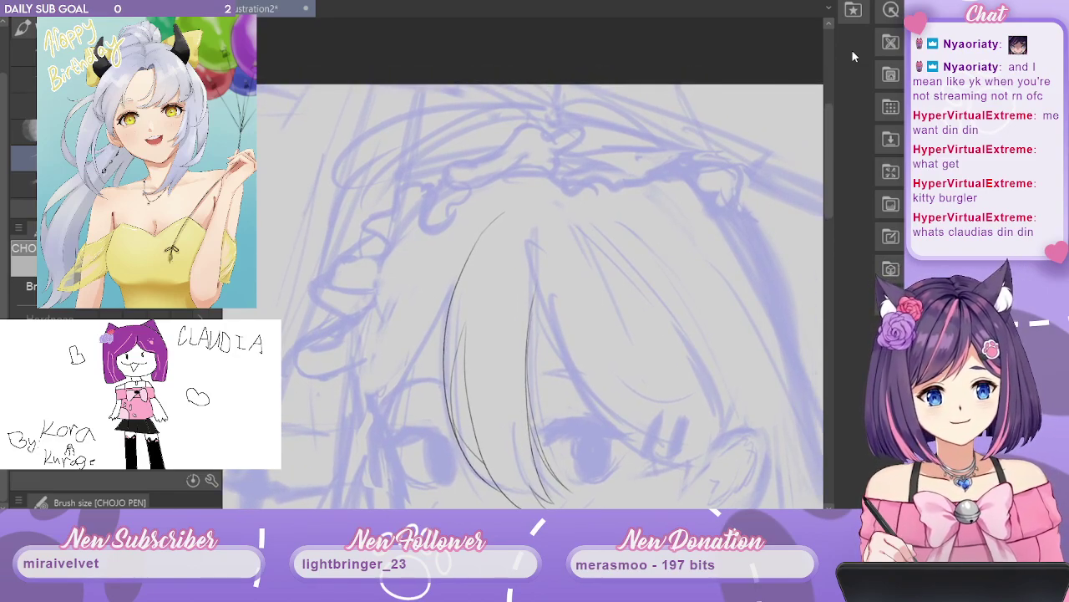
Examine the inked bang strand against the face and the whole character sketch.
key("ctrl+minus")
key("ctrl+minus")
key("ctrl+minus")
key("ctrl+plus")
key("ctrl+plus")
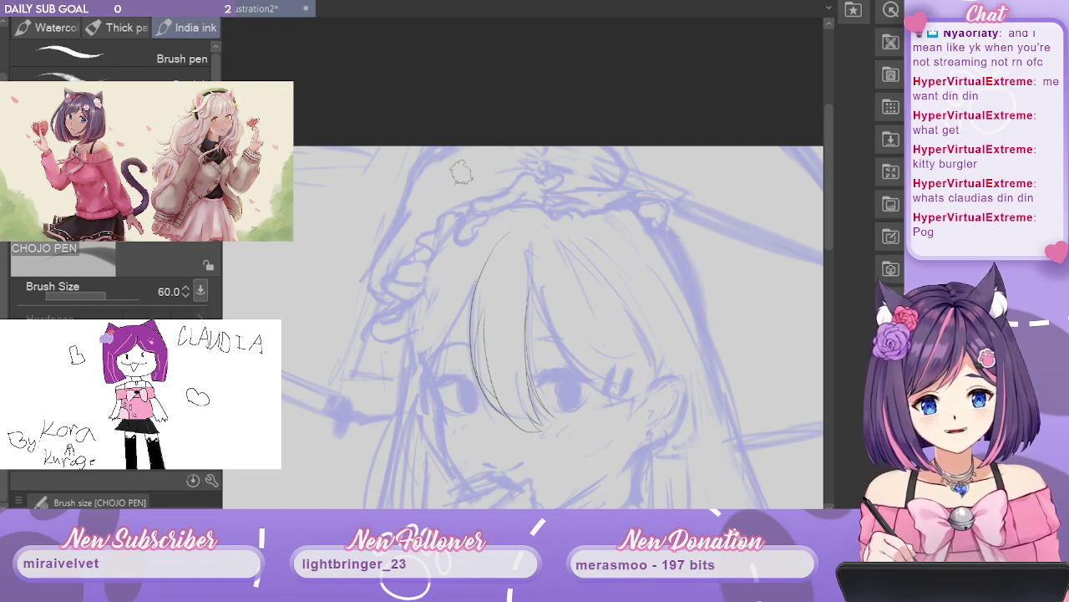
left_click_drag(709, 230, 709, 180)
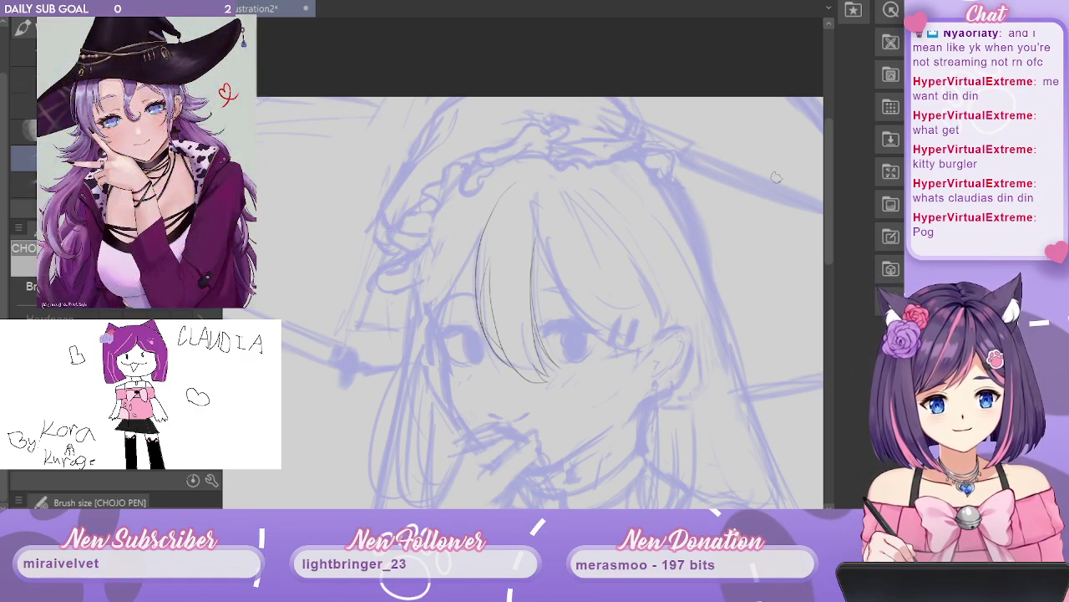
left_click_drag(825, 202, 828, 224)
key("ctrl+minus")
key("ctrl+minus")
key("ctrl+minus")
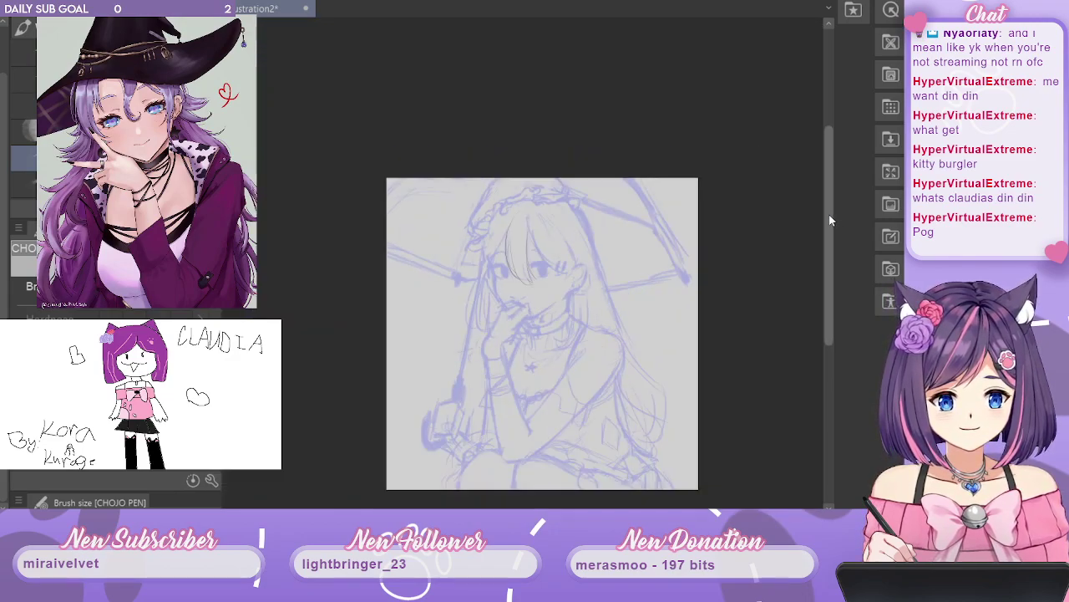
key("ctrl+plus")
left_click_drag(749, 281, 740, 227)
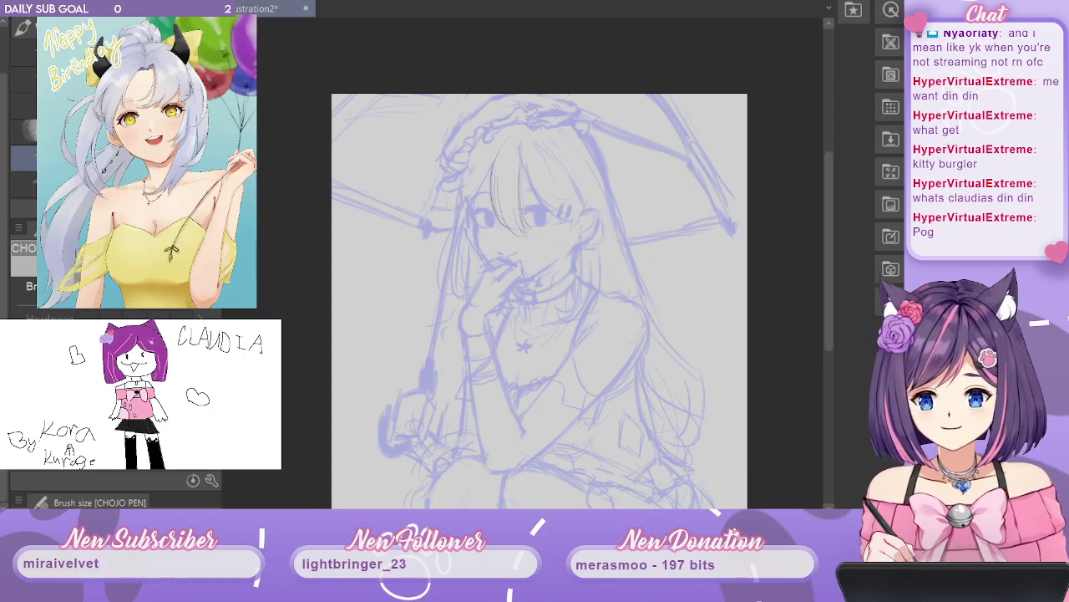
Reduce the brush size to about 12 and clean up the line ends at the lower tips of the inked bang strand.
key("ctrl+plus")
key("ctrl+plus")
key("ctrl+plus")
left_click_drag(644, 114, 610, 294)
key("ctrl+plus")
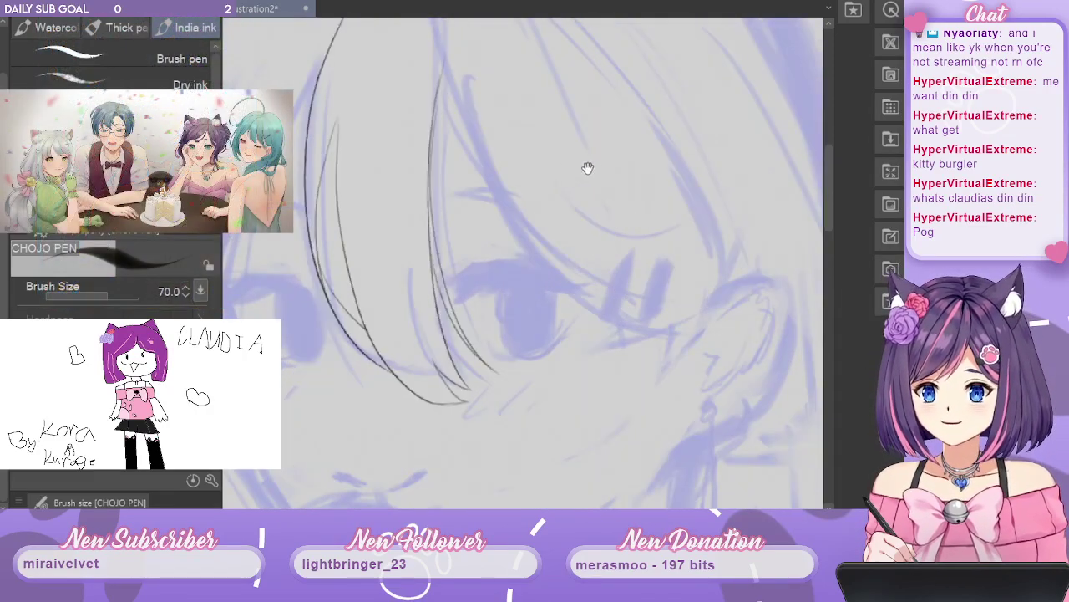
scroll(690, 213, "up", 4)
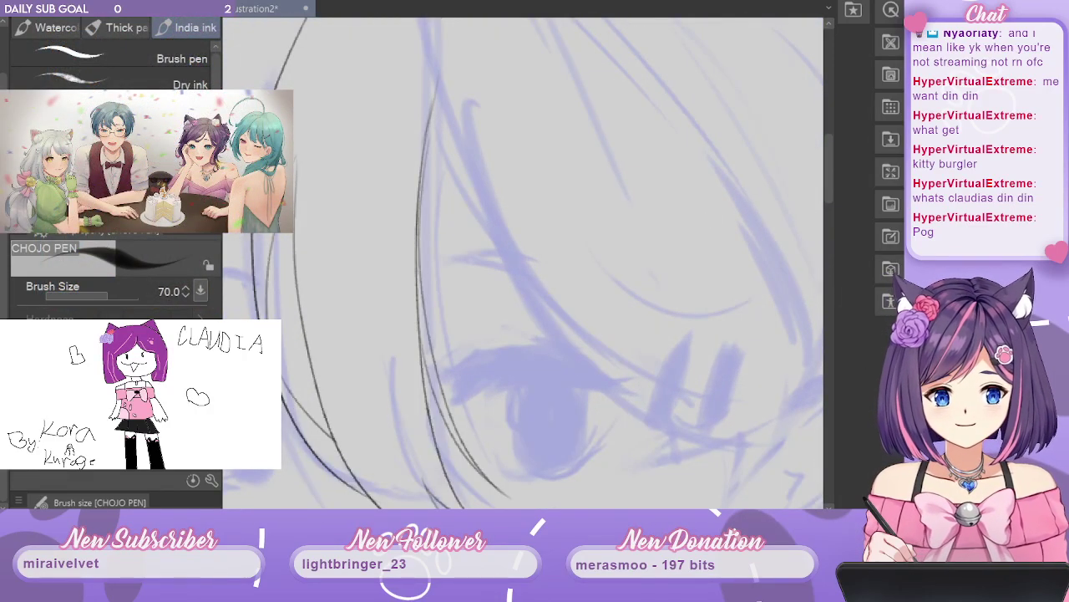
scroll(658, 346, "down", 5)
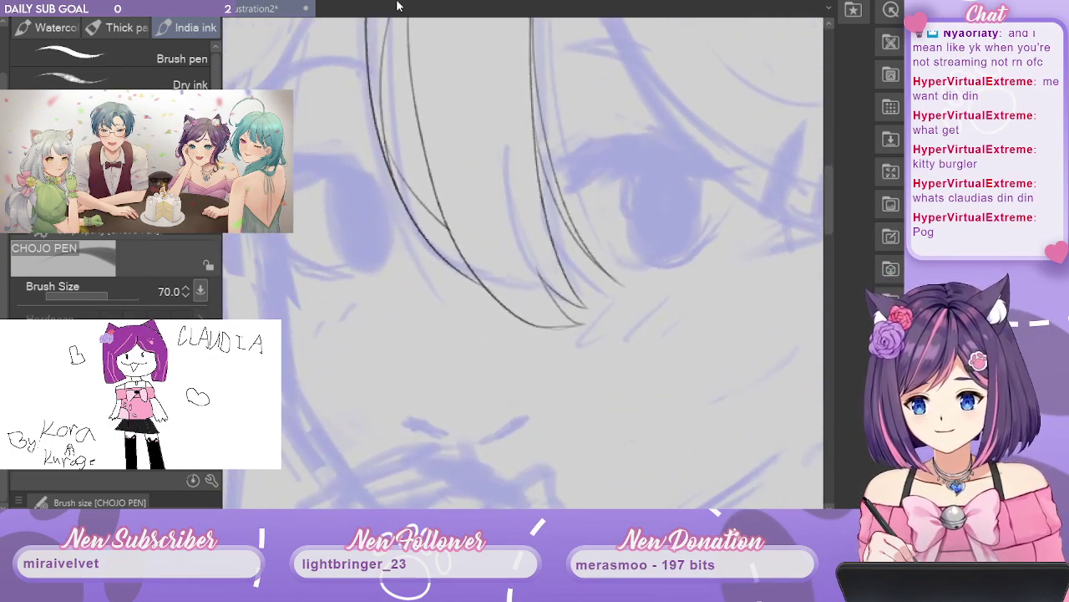
key("bracketleft")
key("bracketleft")
key("bracketleft")
key("bracketleft")
key("bracketleft")
key("bracketleft")
key("bracketleft")
key("bracketleft")
key("bracketleft")
key("bracketleft")
key("bracketleft")
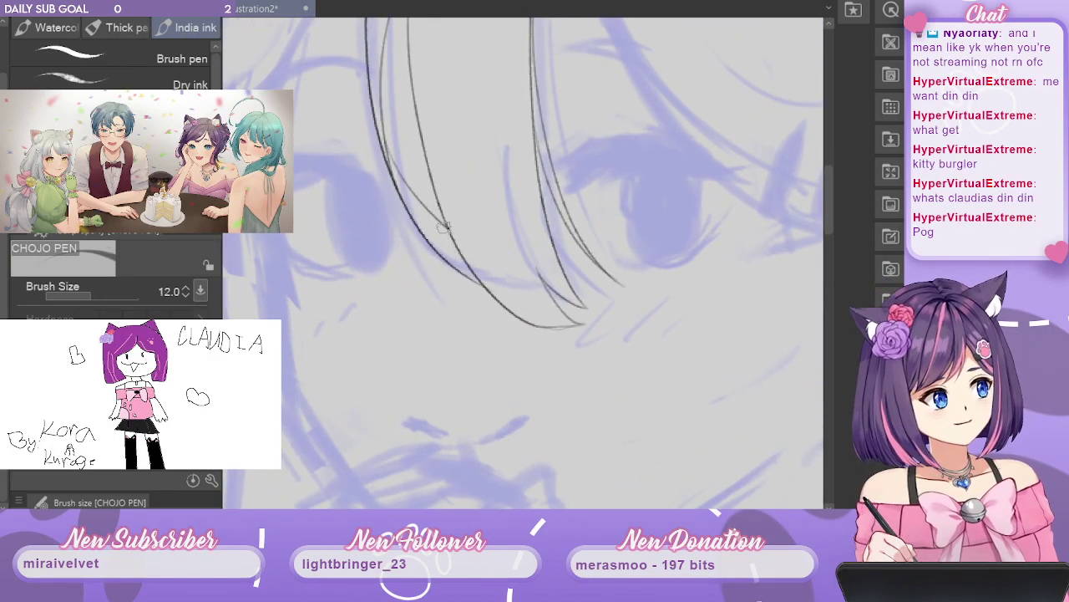
key("bracketright")
key("bracketright")
key("bracketright")
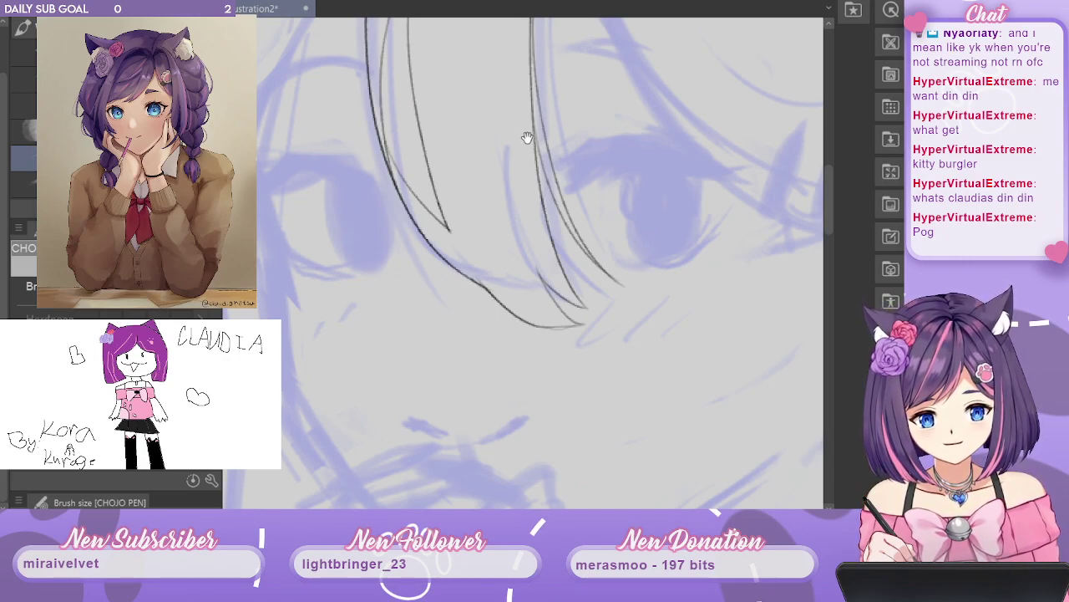
Thicken and darken the upper tip where the two inner lines of the bang strand meet.
mouse_move(527, 137)
left_mouse_down()
mouse_move(578, 296)
mouse_move(600, 292)
left_mouse_up()
left_click_drag(602, 193, 598, 240)
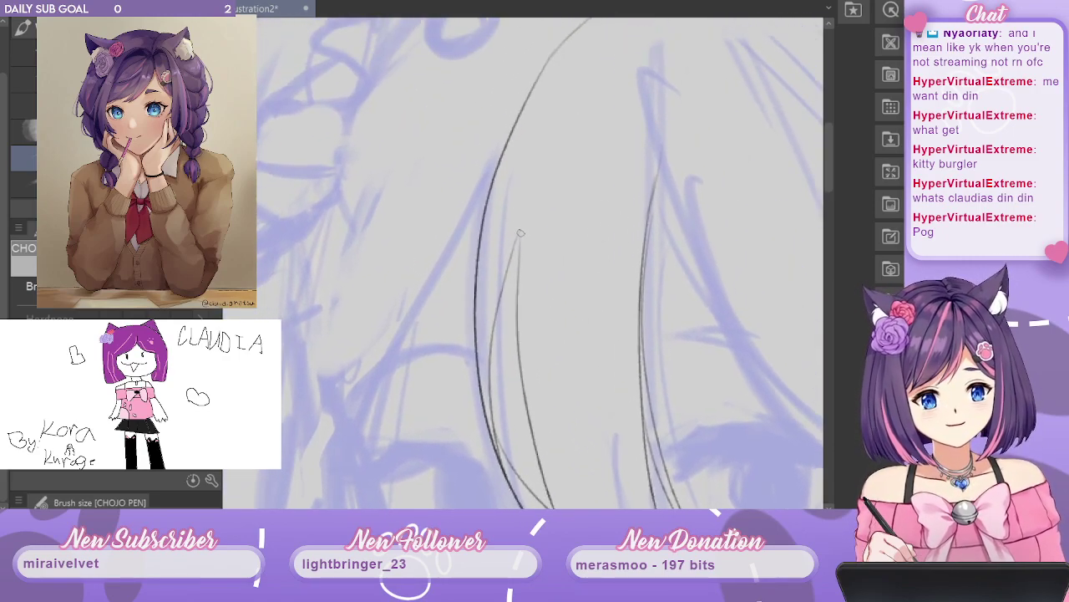
left_click_drag(518, 240, 517, 307)
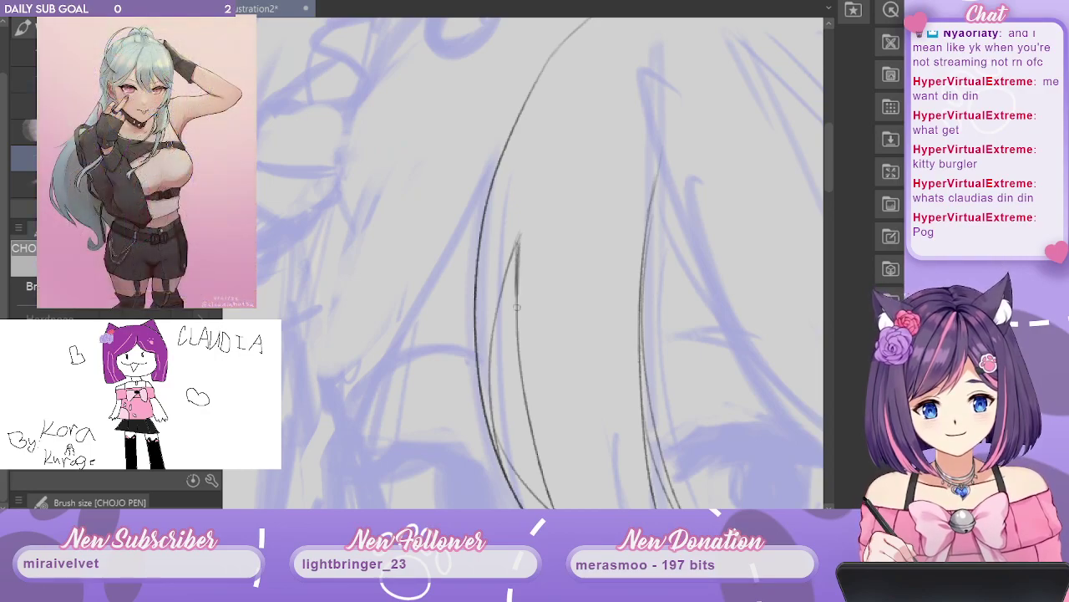
left_click_drag(519, 257, 515, 326)
mouse_move(521, 240)
left_mouse_down()
mouse_move(498, 308)
mouse_move(524, 222)
mouse_move(502, 277)
mouse_move(515, 252)
mouse_move(515, 326)
left_mouse_up()
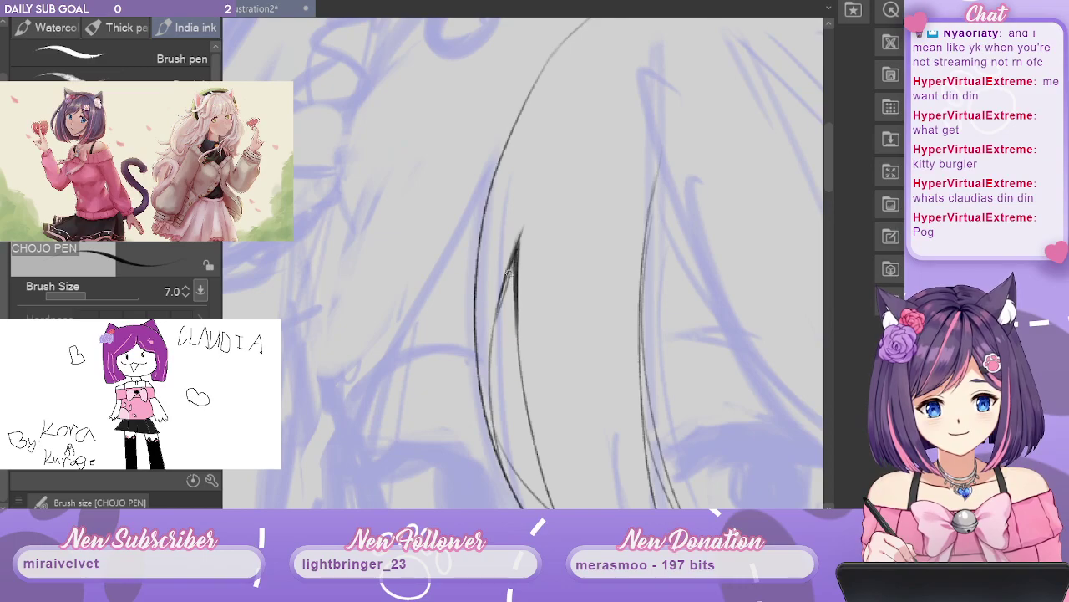
Darken the fork where the strand's right edge splits into separate tips beside the eye.
left_click_drag(694, 224, 621, 90)
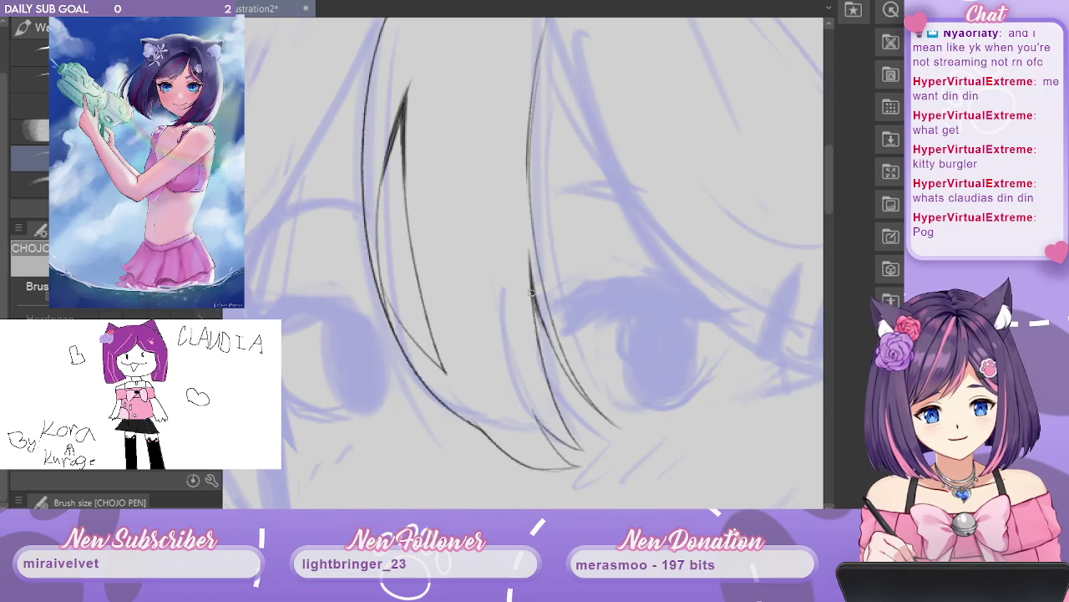
left_click_drag(588, 298, 675, 338)
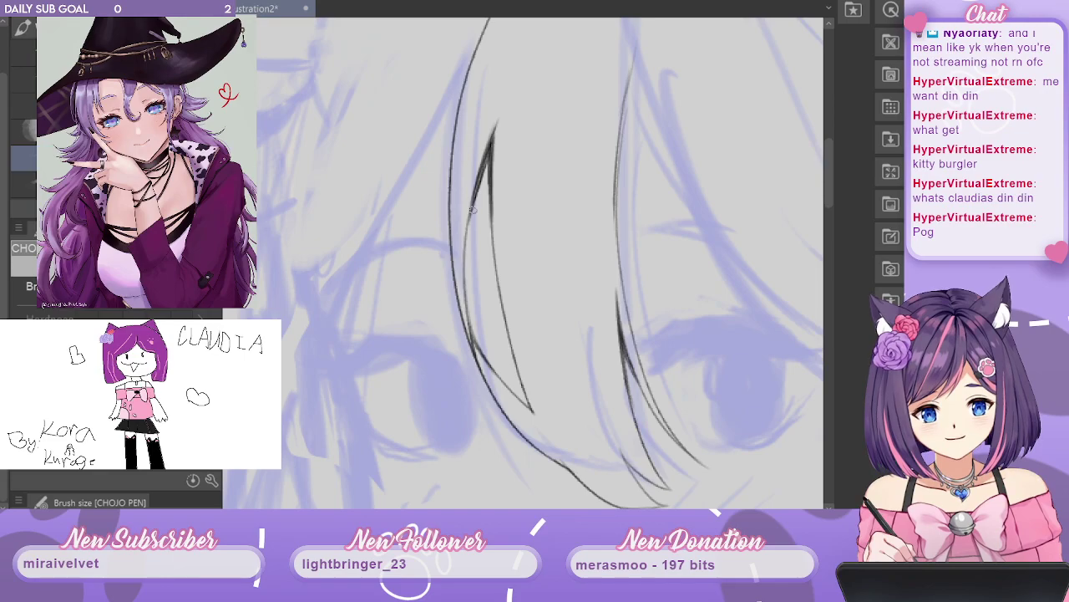
scroll(719, 166, "down", 5)
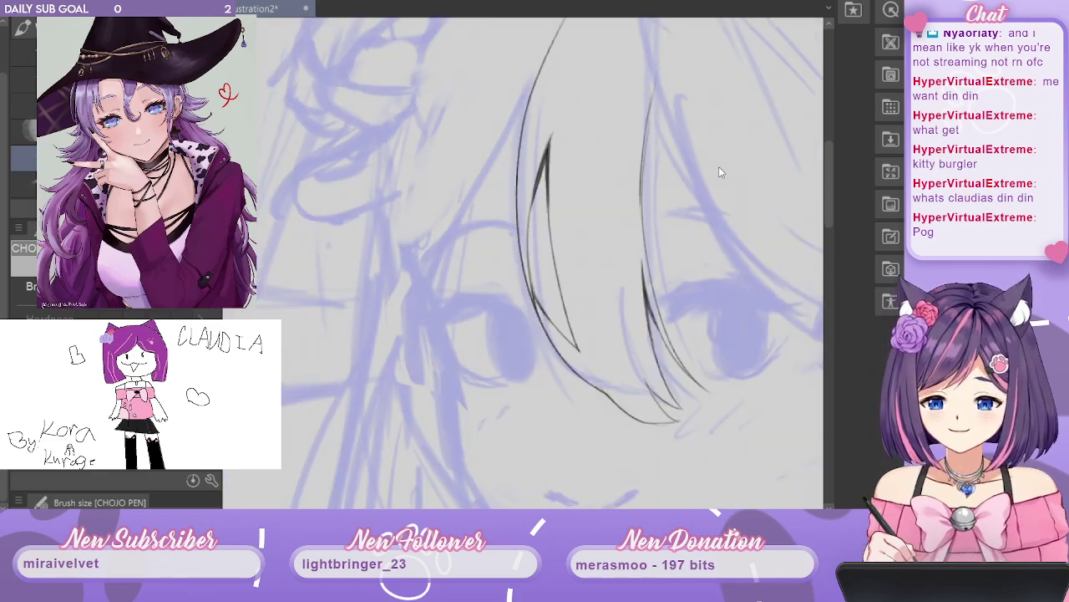
scroll(719, 166, "up", 6)
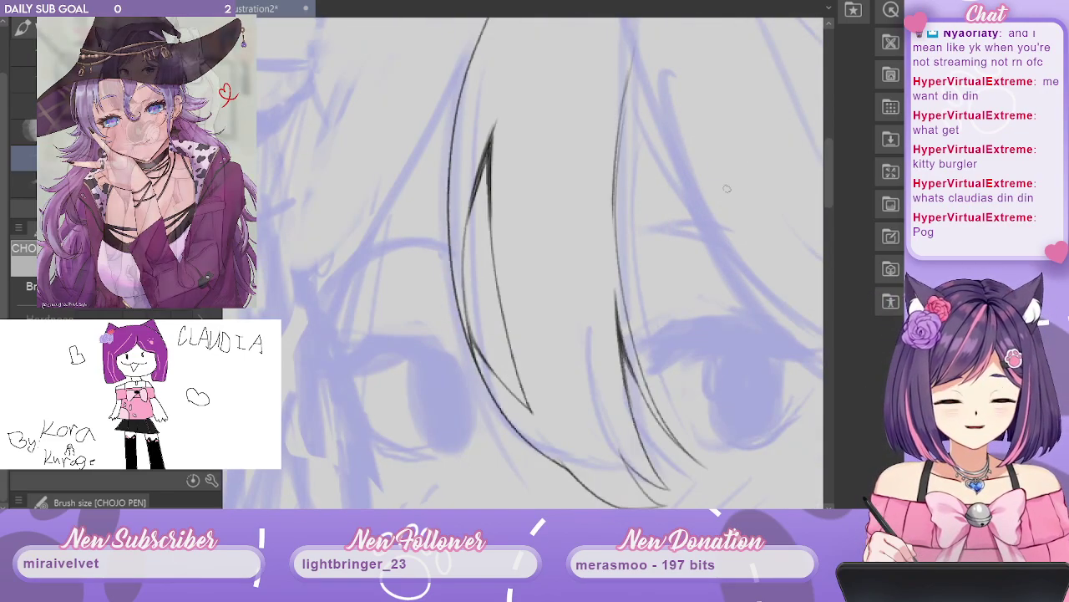
Redraw the upper part of the strand's right edge and round it over to the left edge at the crown.
mouse_move(531, 281)
left_mouse_down()
mouse_move(616, 356)
mouse_move(583, 452)
left_mouse_up()
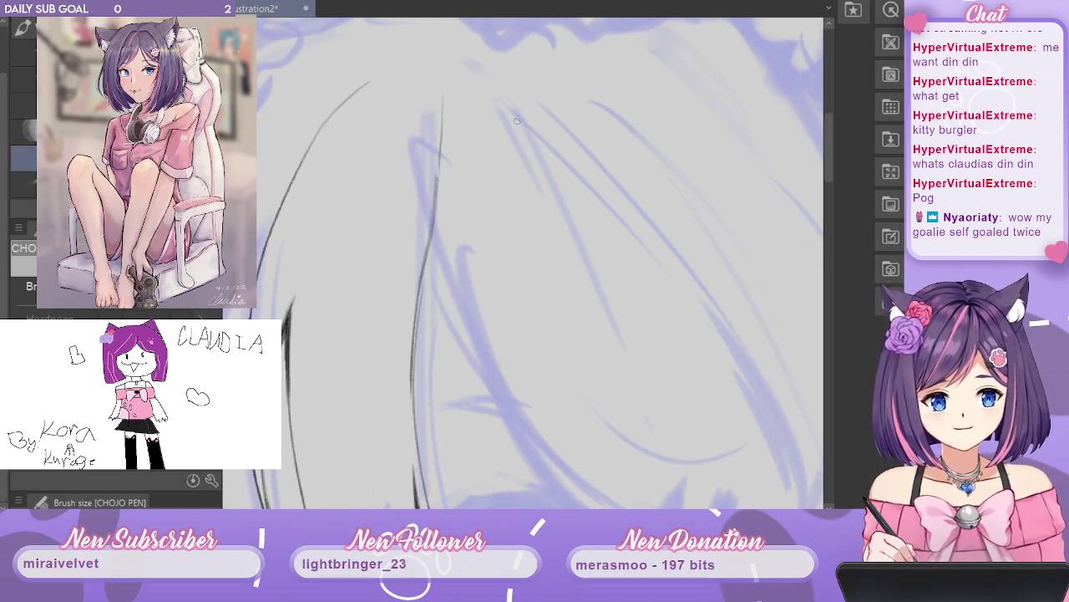
key("ctrl+z")
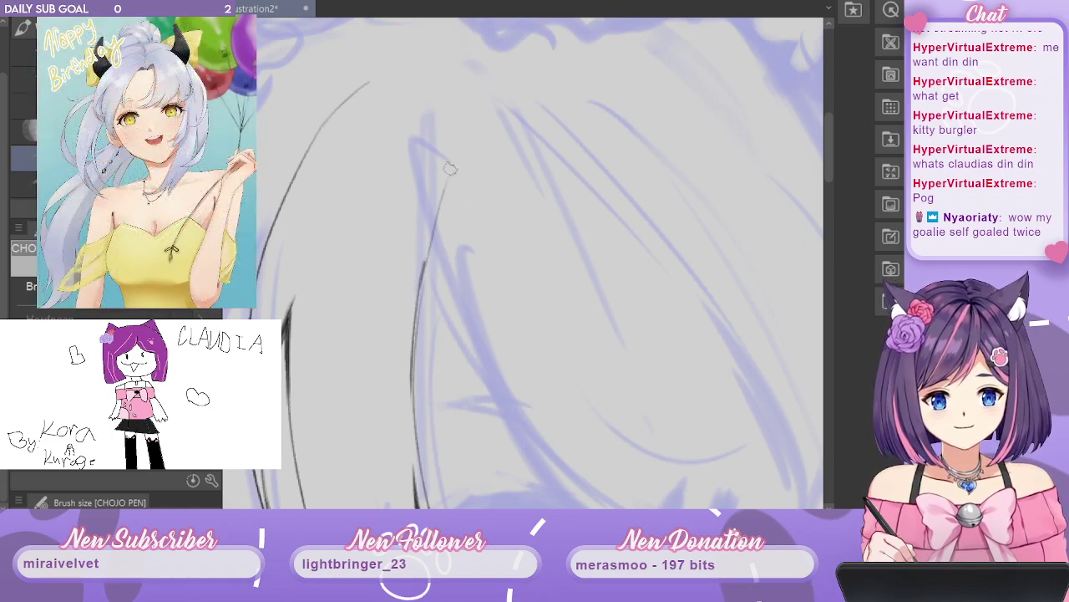
left_click_drag(418, 296, 459, 142)
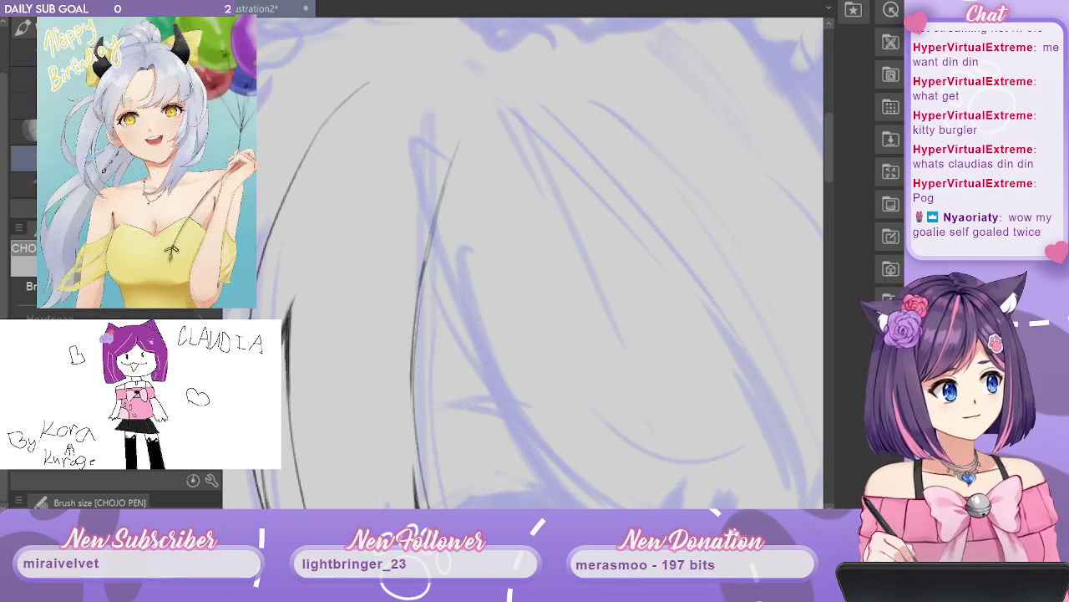
mouse_move(372, 82)
left_mouse_down()
mouse_move(466, 83)
mouse_move(431, 65)
mouse_move(475, 89)
mouse_move(463, 142)
left_mouse_up()
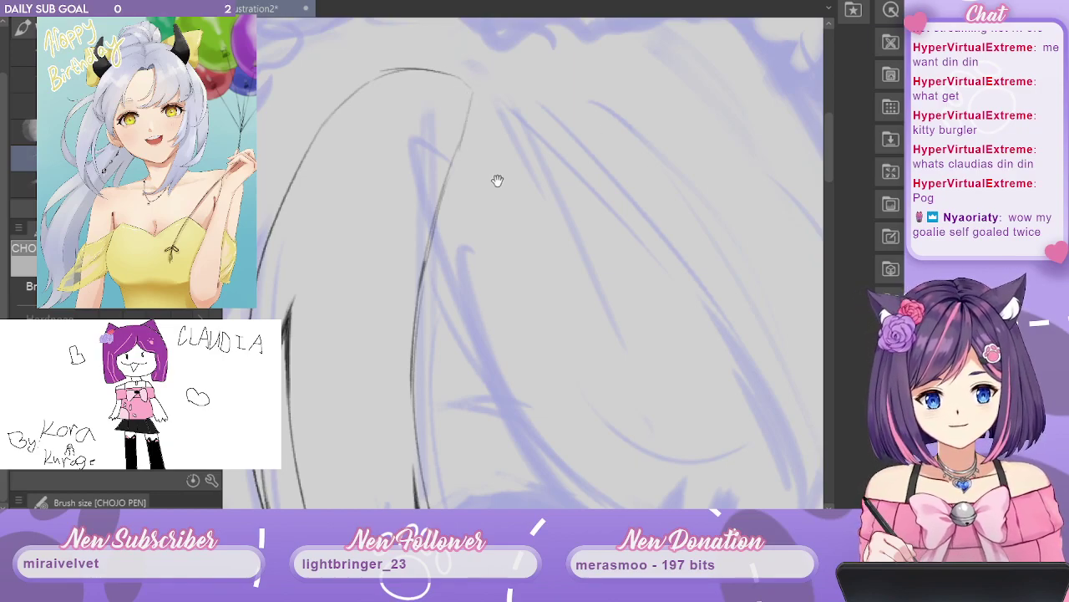
Erase the upper end of the strand's right edge and re-ink it as a steeper line towards the parting.
left_click_drag(497, 181, 628, 107)
scroll(631, 112, "down", 4)
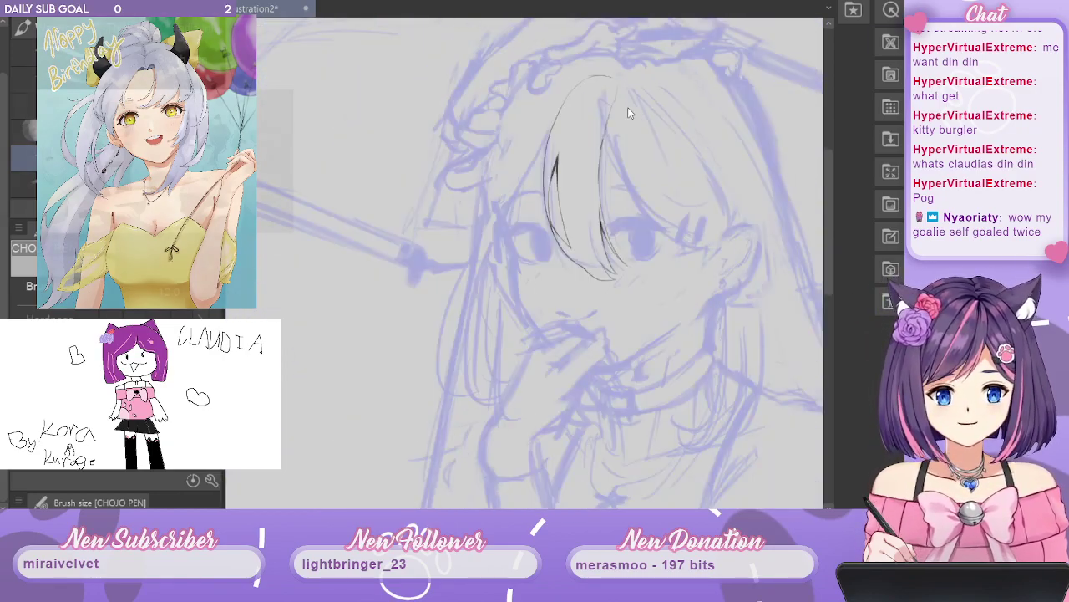
scroll(630, 112, "up", 3)
left_click_drag(685, 206, 540, 232)
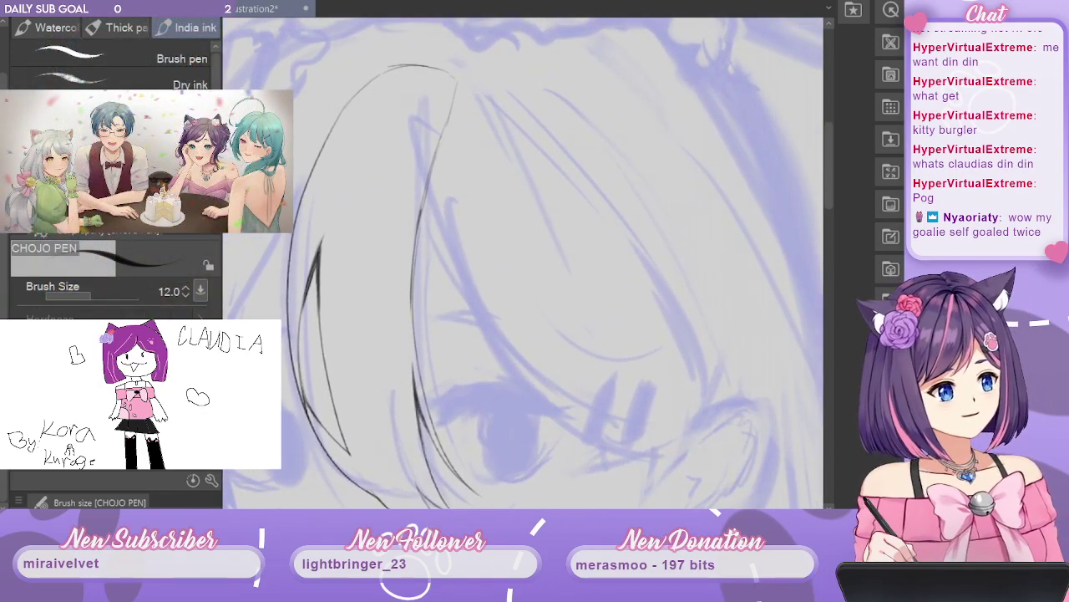
left_click_drag(463, 100, 451, 116)
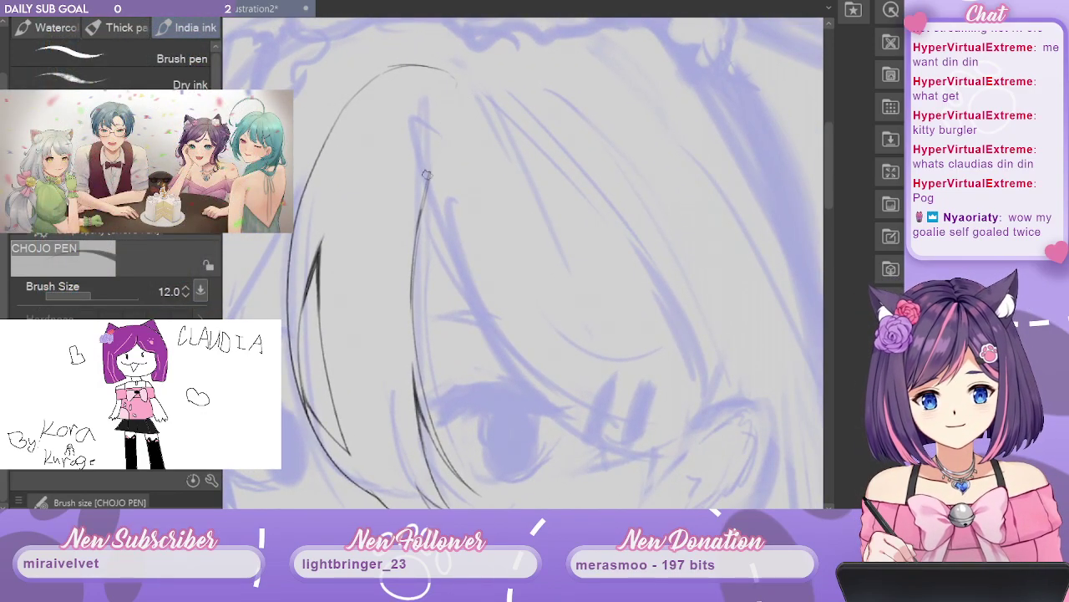
key("c")
left_click_drag(430, 176, 441, 115)
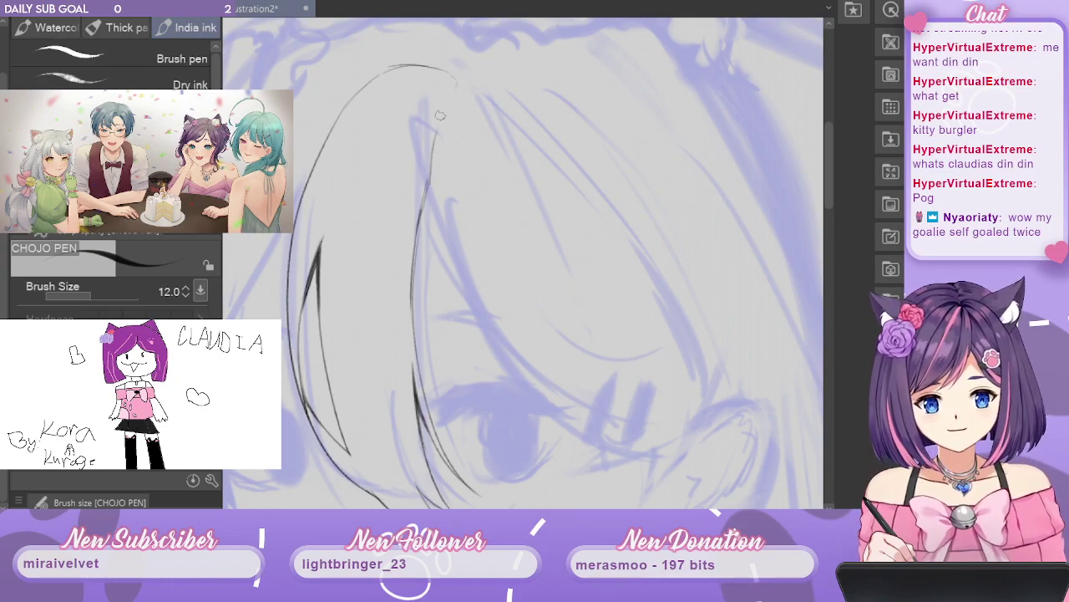
key("ctrl+z")
Try to ink the side bang curving from the parting down over the eye nearest the ear.
mouse_move(426, 180)
left_mouse_down()
mouse_move(439, 113)
mouse_move(508, 377)
left_mouse_up()
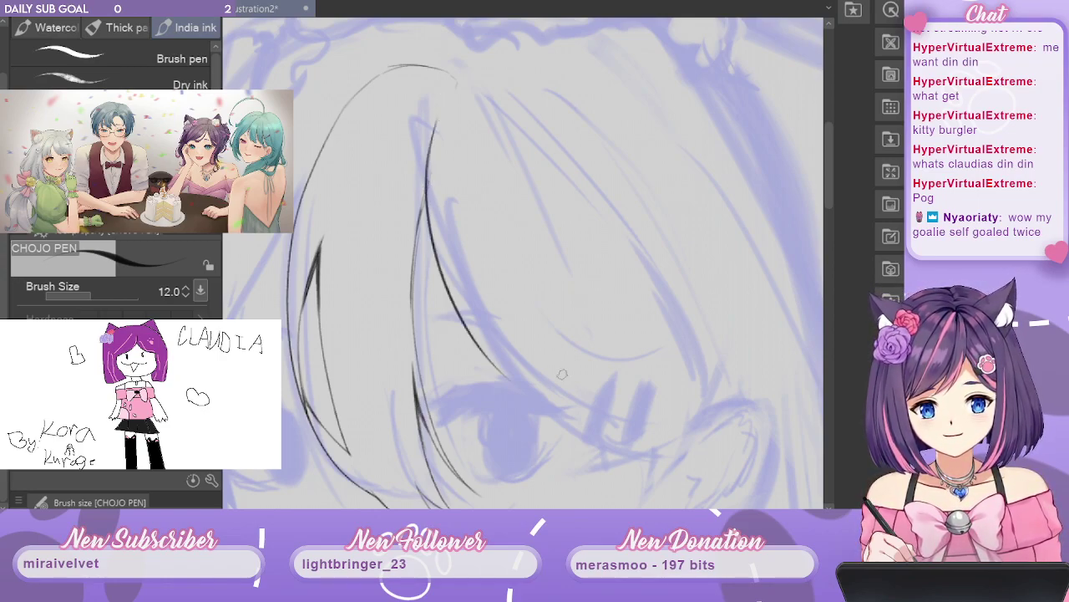
key("ctrl+z")
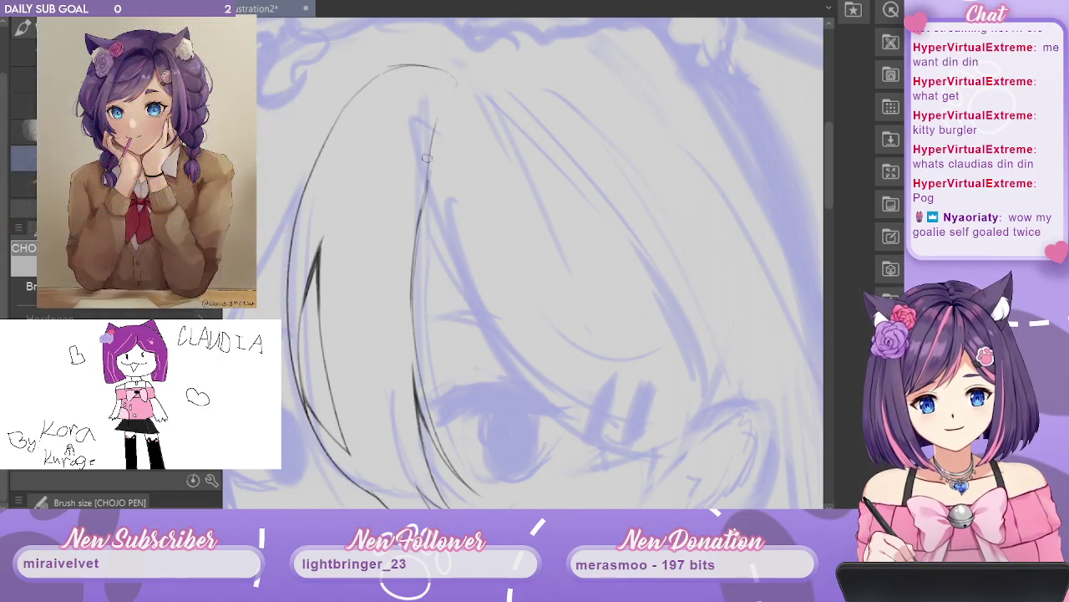
left_click_drag(434, 129, 556, 401)
key("ctrl+z")
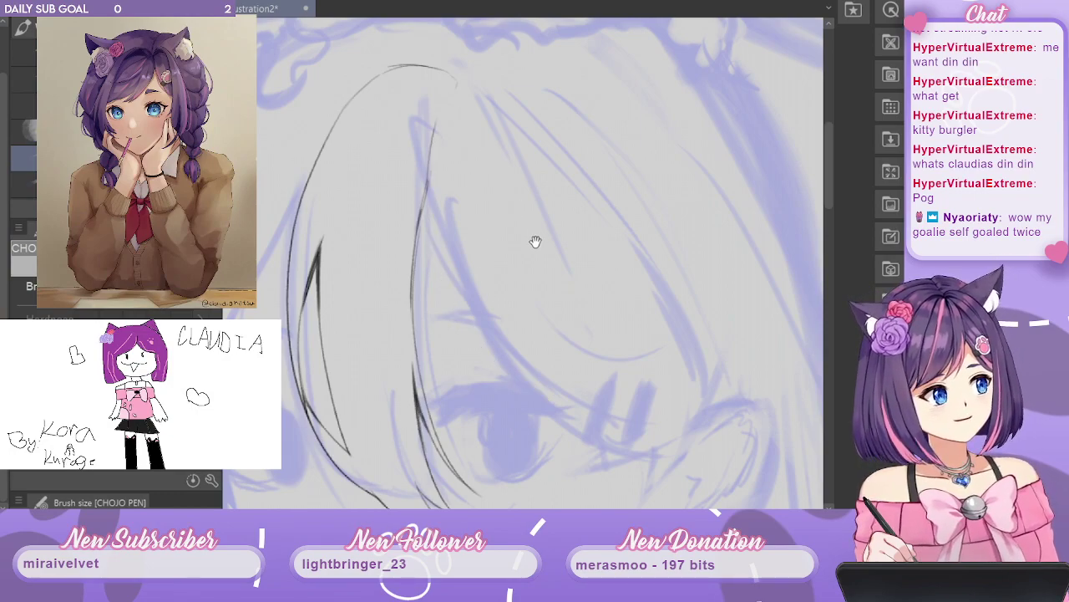
left_click_drag(535, 242, 457, 190)
left_click_drag(360, 71, 509, 365)
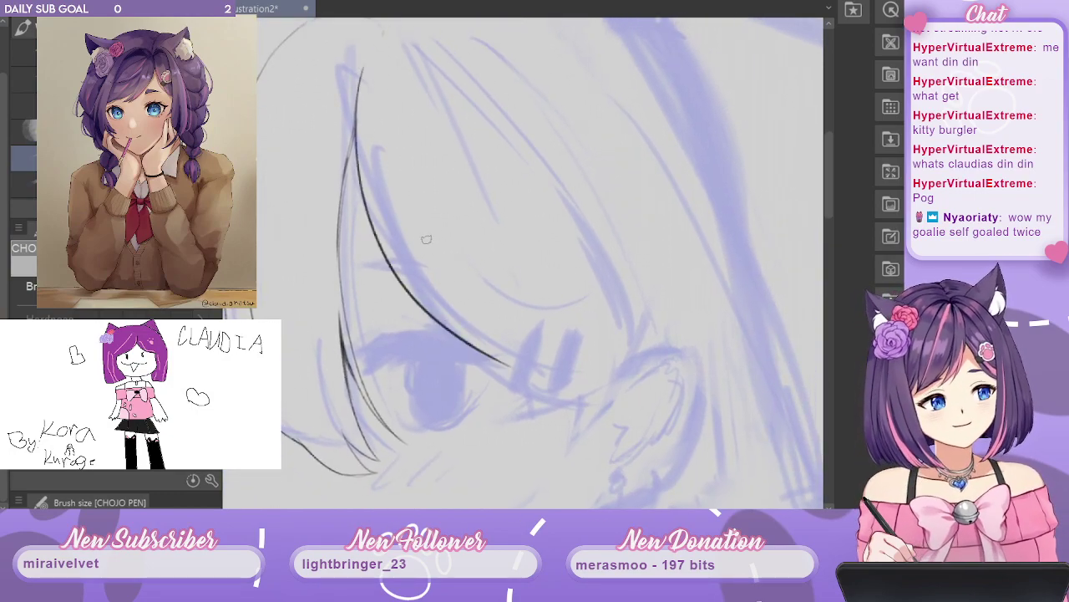
key("ctrl+z")
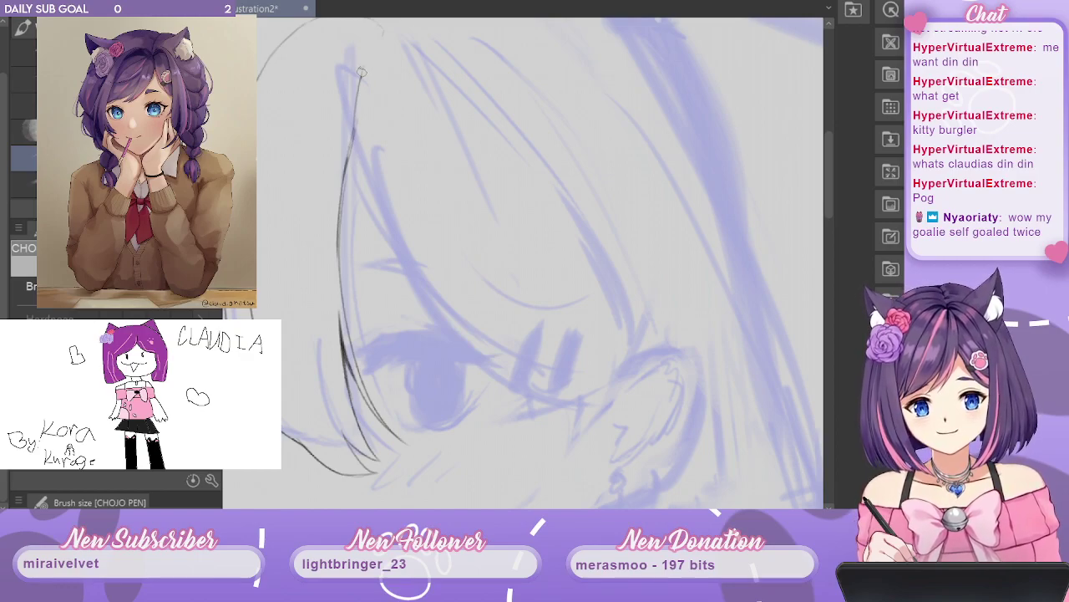
Ink the side bang as thin overlapping curves from the parting across the eye's outer corner towards the ear.
mouse_move(361, 71)
left_mouse_down()
mouse_move(427, 324)
mouse_move(494, 357)
left_mouse_up()
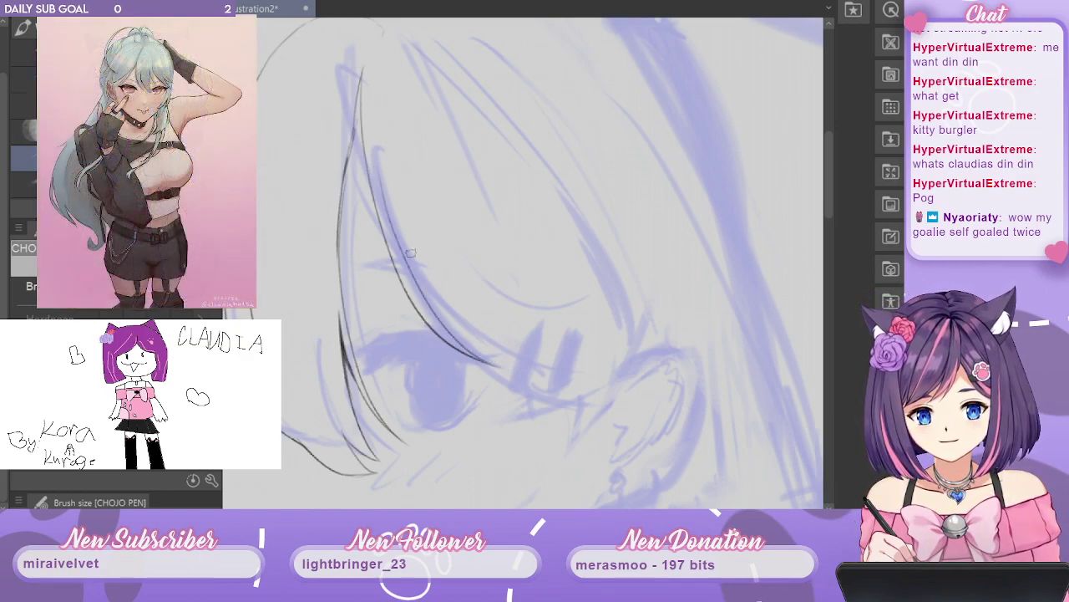
left_click_drag(378, 186, 543, 389)
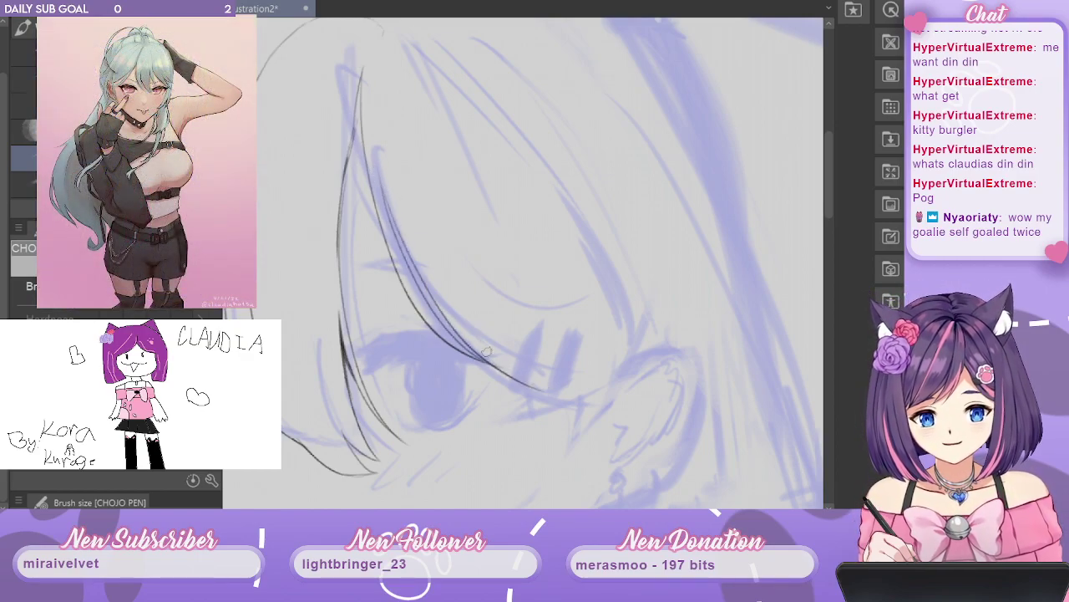
left_click_drag(480, 351, 588, 407)
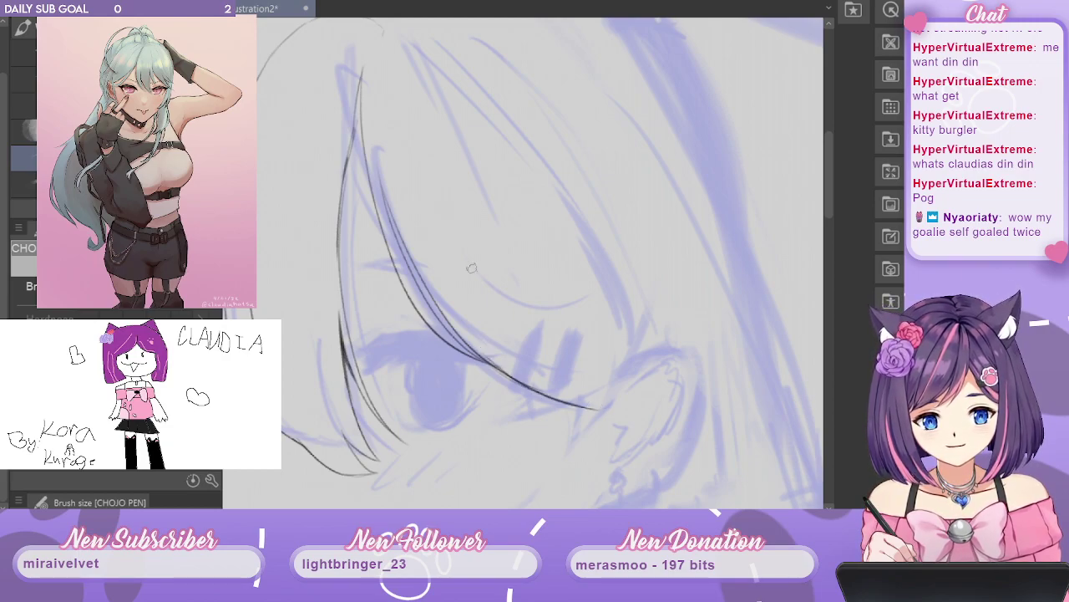
Ink two slim parallel rectangular hair clips slanting across the lower end of the side bang near the ear.
left_click_drag(649, 306, 698, 249)
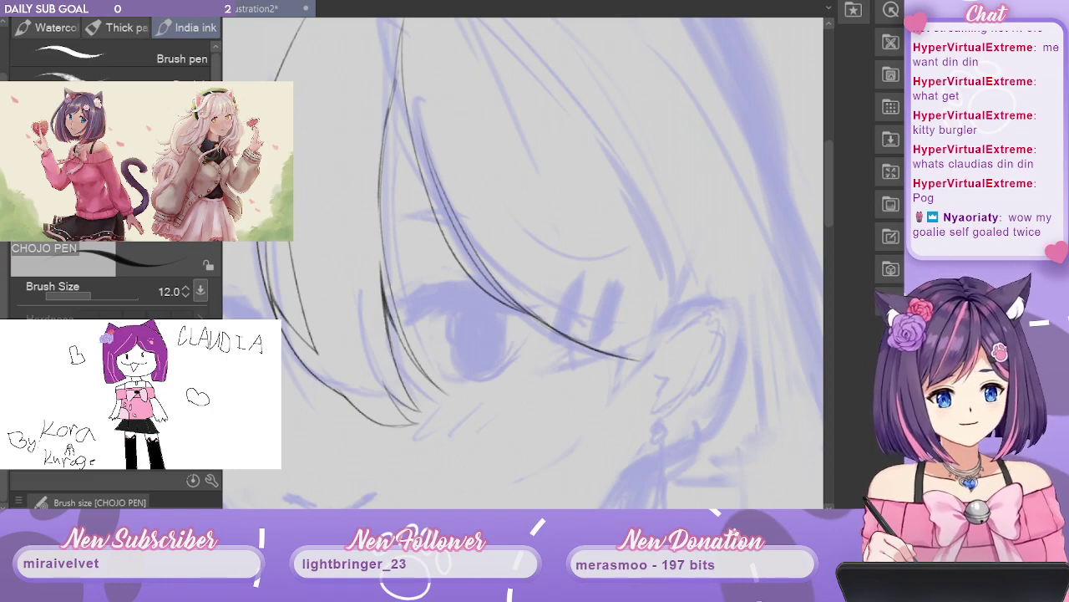
left_click_drag(831, 204, 828, 223)
scroll(803, 243, "up", 1)
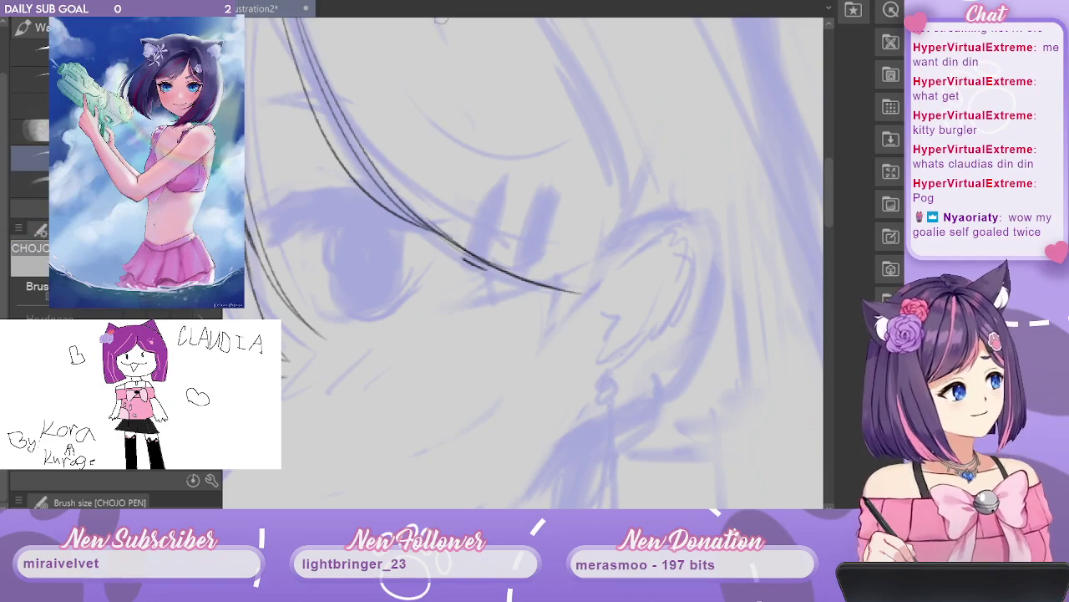
left_click_drag(485, 265, 509, 169)
left_click_drag(486, 263, 521, 144)
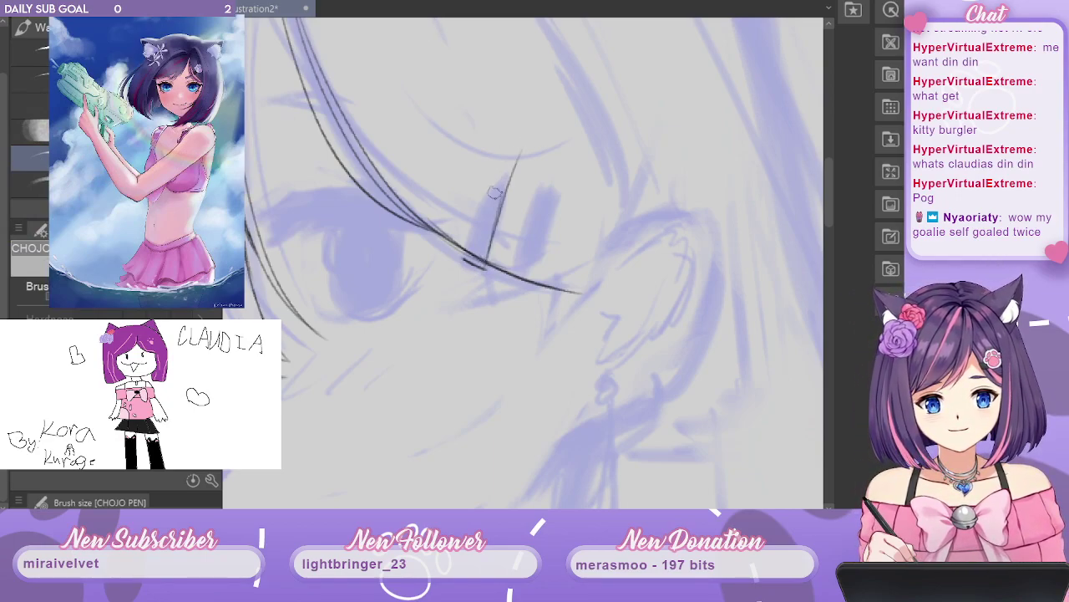
mouse_move(462, 253)
left_mouse_down()
mouse_move(506, 129)
mouse_move(526, 131)
mouse_move(522, 160)
left_mouse_up()
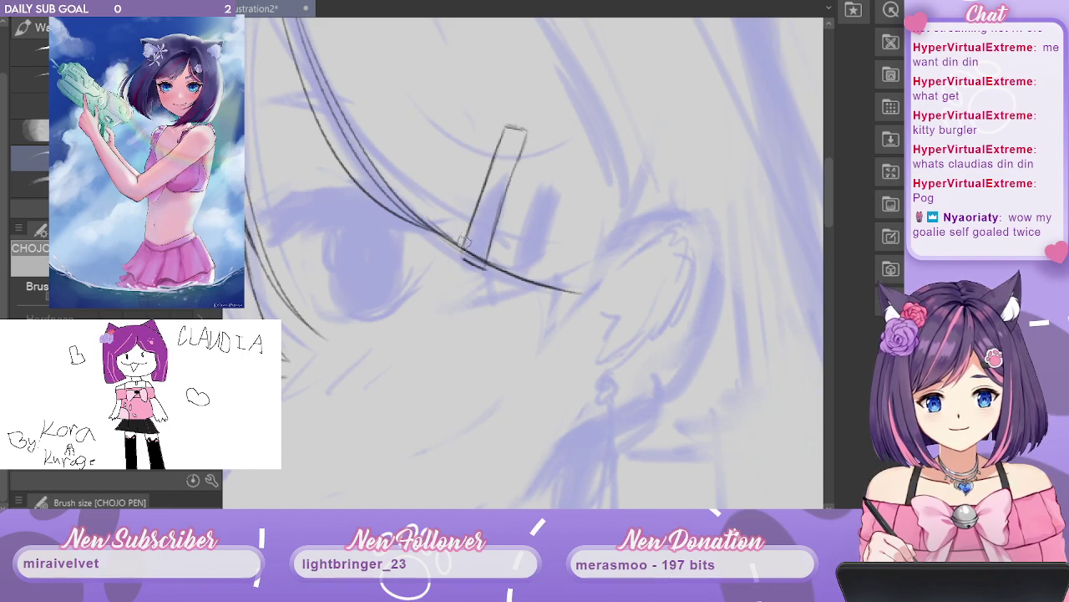
mouse_move(462, 255)
left_mouse_down()
mouse_move(489, 268)
mouse_move(526, 214)
mouse_move(555, 135)
left_mouse_up()
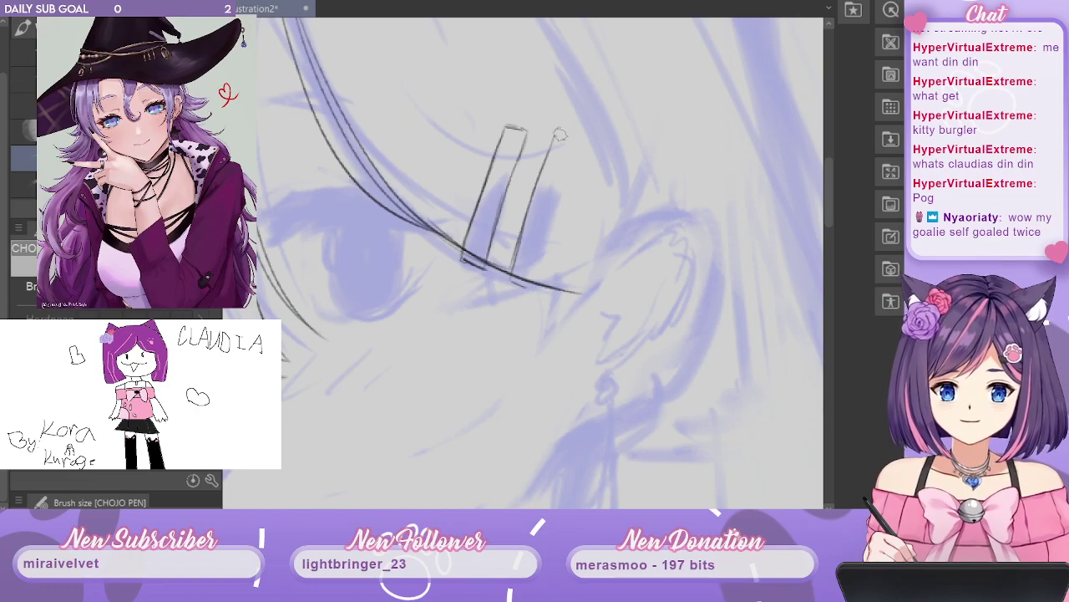
mouse_move(532, 271)
left_mouse_down()
mouse_move(553, 171)
mouse_move(572, 144)
left_mouse_up()
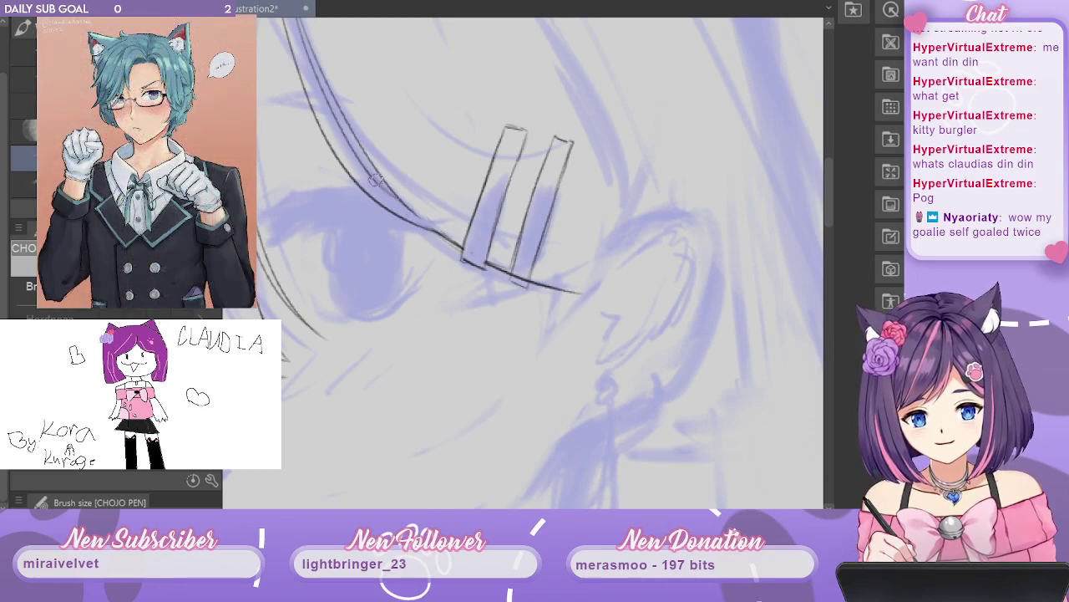
Darken the tip at the parting where the central strand's edge and the side bang meet, tapering both lines downwards.
left_click_drag(464, 137, 497, 192)
left_click_drag(396, 220, 436, 255)
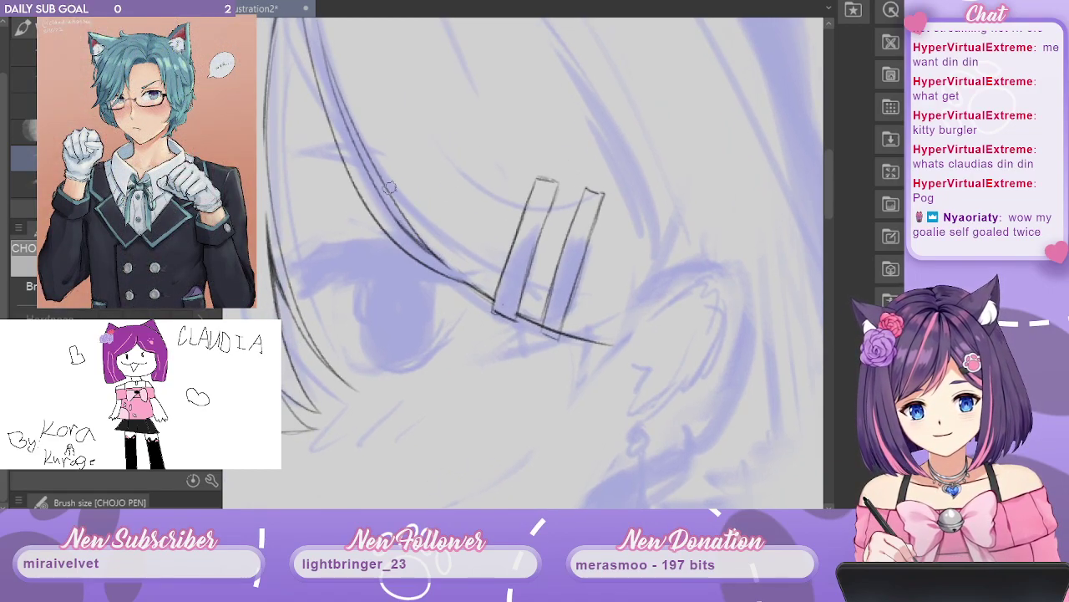
left_click_drag(390, 188, 481, 321)
mouse_move(416, 186)
left_mouse_down()
mouse_move(444, 259)
mouse_move(536, 382)
left_mouse_up()
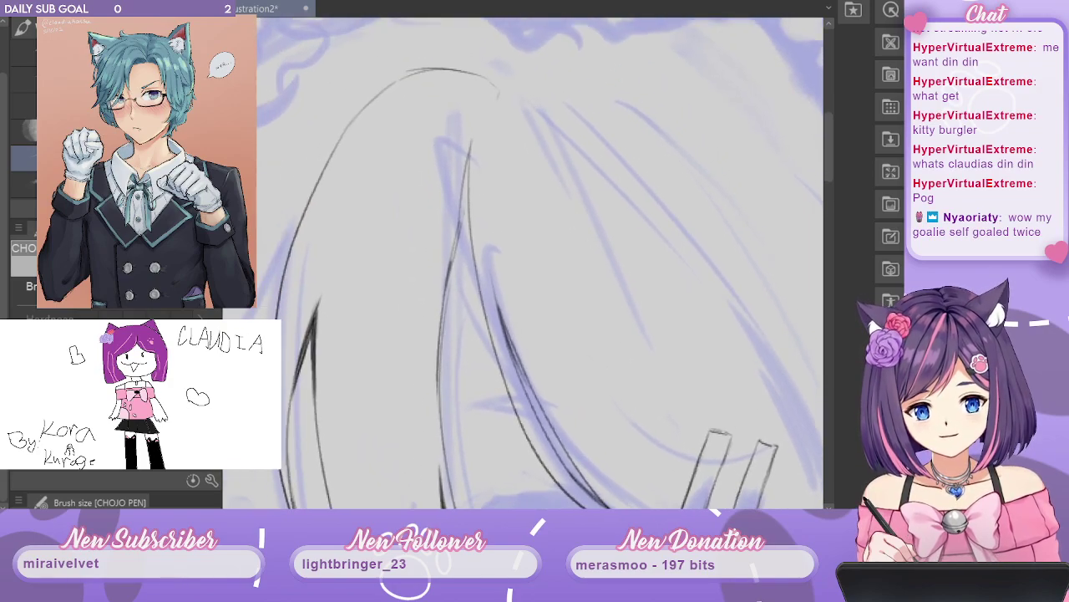
left_click_drag(465, 156, 448, 259)
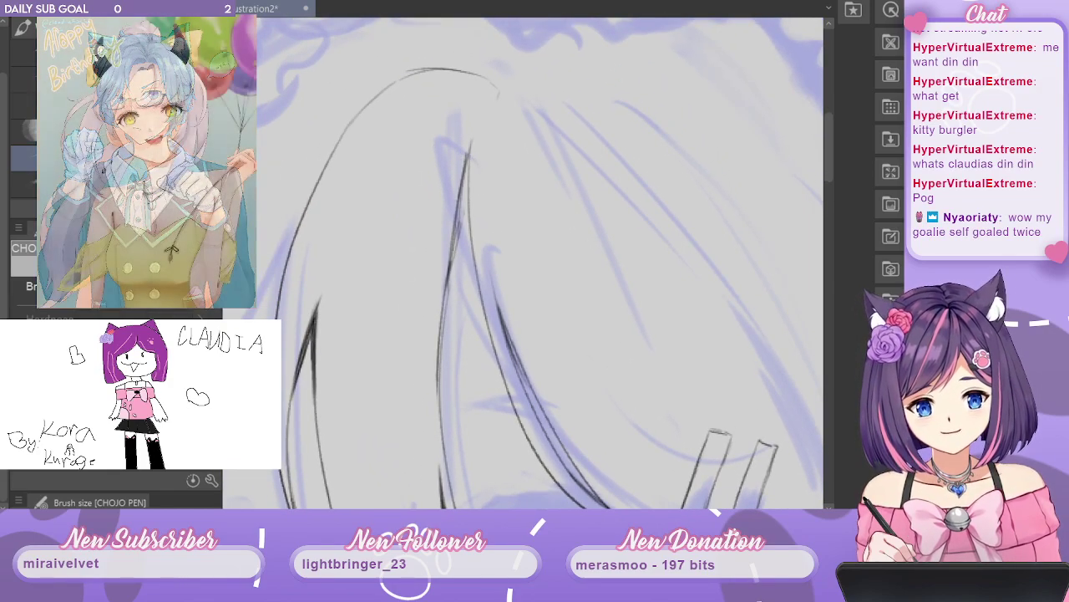
left_click_drag(461, 194, 450, 294)
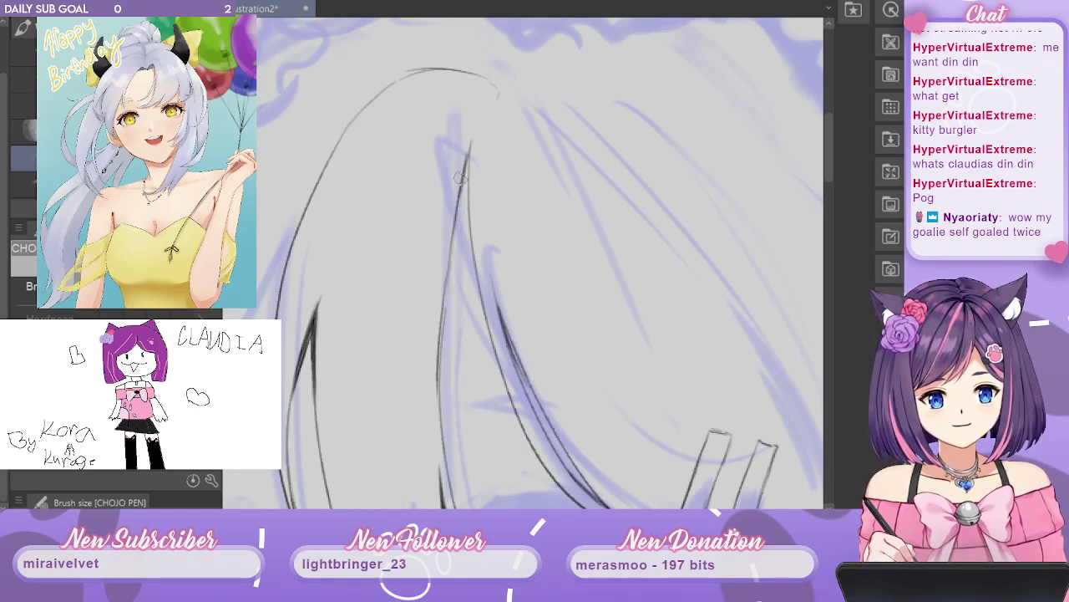
left_click_drag(459, 177, 447, 294)
left_click_drag(466, 169, 460, 212)
left_click_drag(467, 165, 454, 255)
left_click_drag(467, 174, 470, 242)
key("ctrl+z")
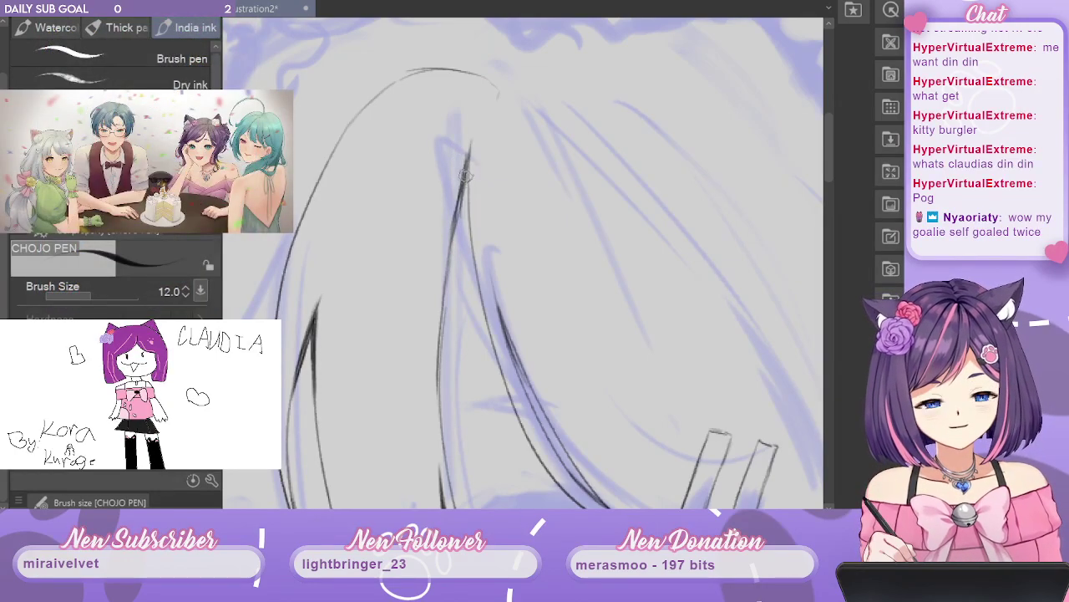
left_click_drag(467, 172, 469, 270)
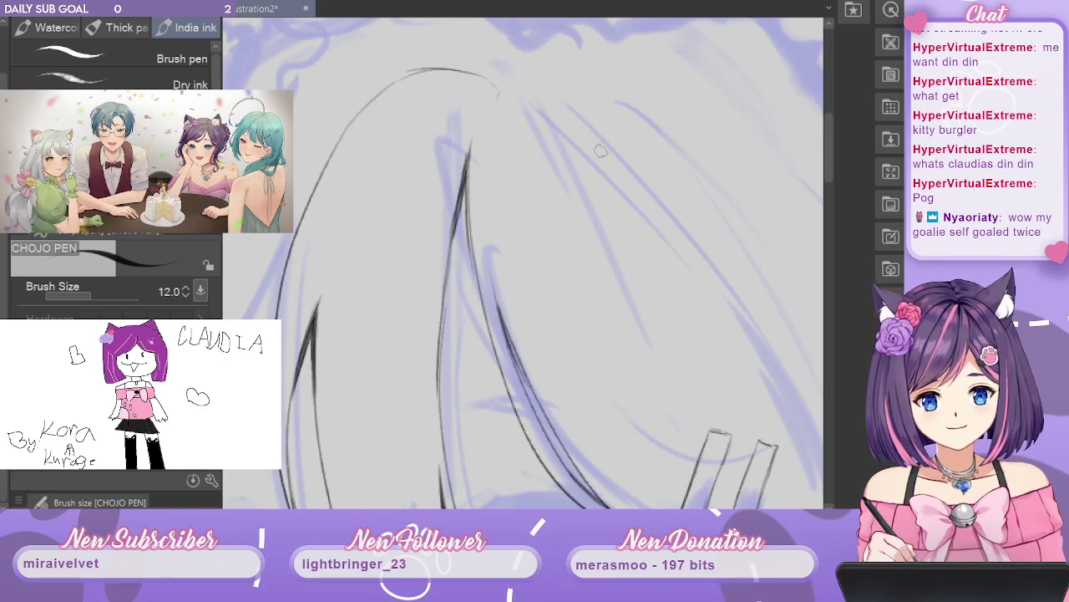
mouse_move(652, 268)
left_mouse_down()
mouse_move(647, 260)
mouse_move(664, 281)
mouse_move(652, 279)
left_mouse_up()
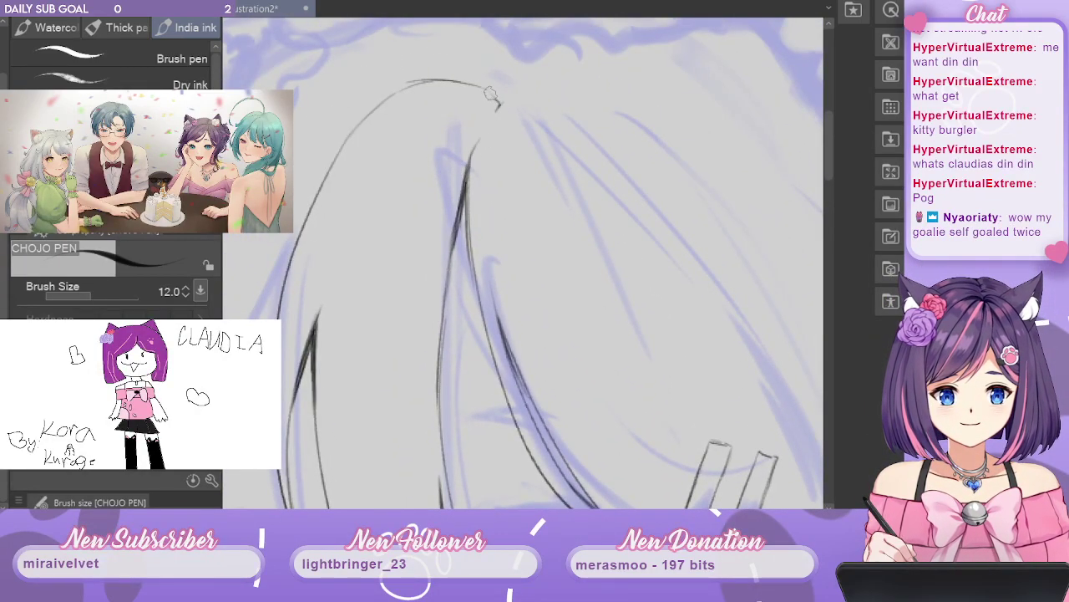
Ink the ear's outer contour from the side bang's end over the top and down around the lobe to the jaw.
left_click_drag(728, 384, 589, 79)
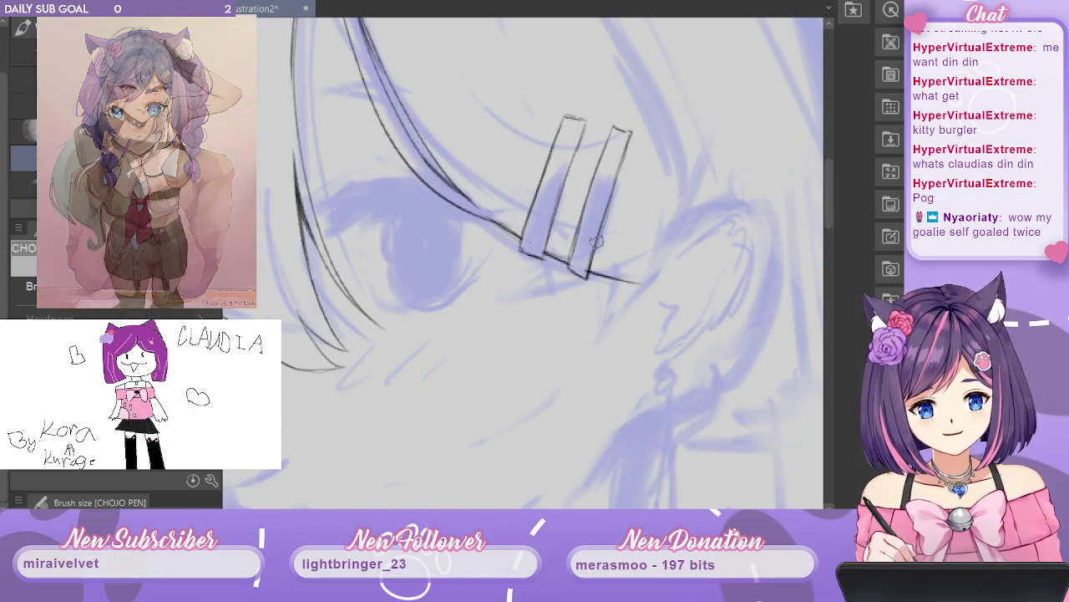
mouse_move(693, 296)
left_mouse_down()
mouse_move(671, 278)
mouse_move(675, 215)
left_mouse_up()
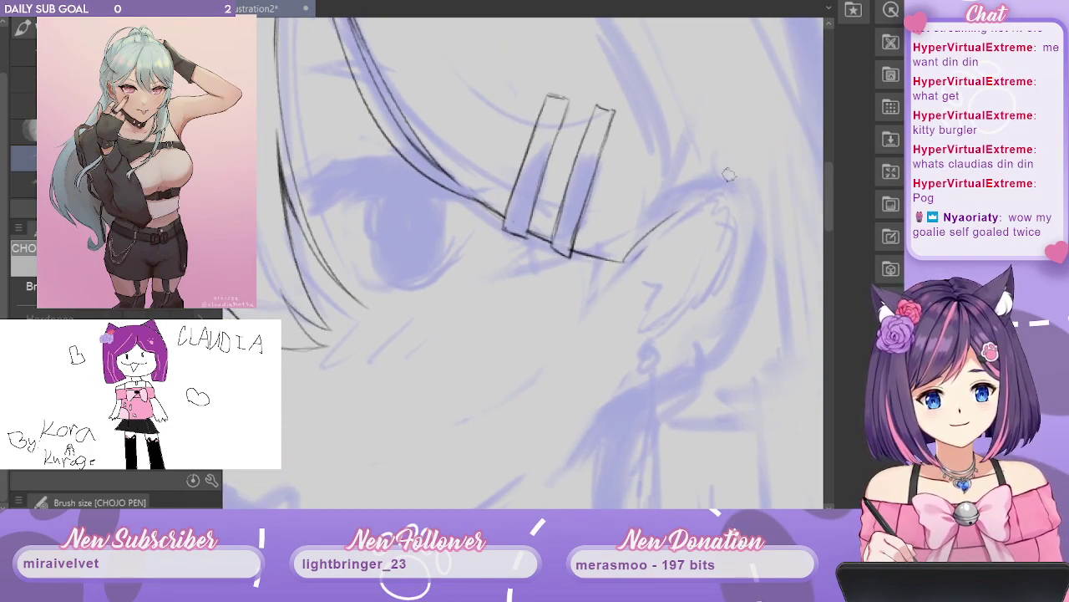
key("ctrl+z")
left_click_drag(699, 251, 639, 213)
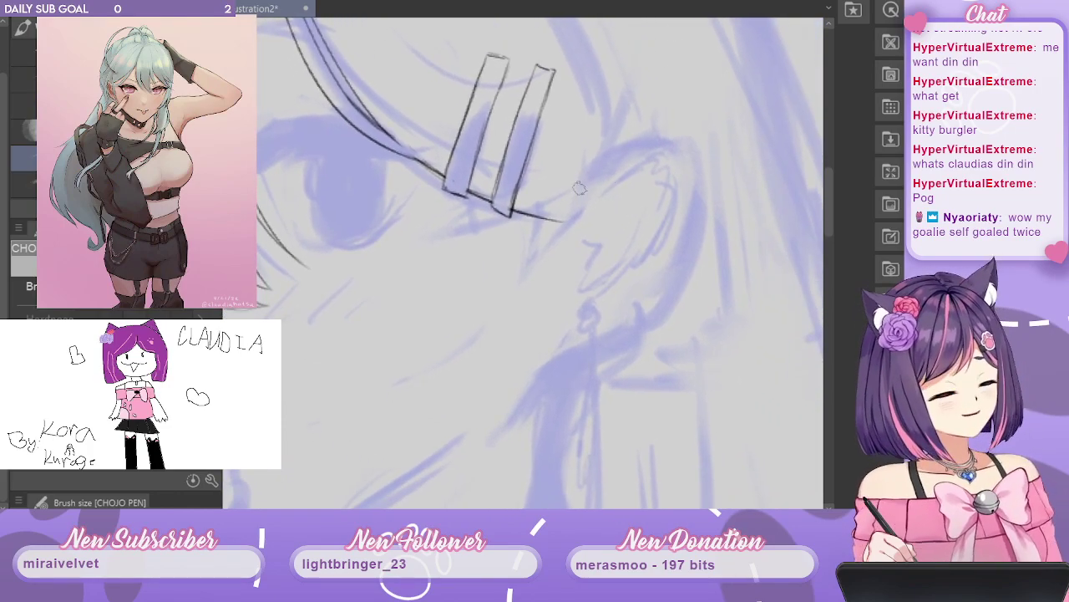
mouse_move(608, 173)
left_mouse_down()
mouse_move(587, 191)
mouse_move(630, 159)
mouse_move(648, 159)
mouse_move(630, 159)
mouse_move(675, 189)
mouse_move(678, 147)
mouse_move(663, 171)
mouse_move(675, 217)
left_mouse_up()
left_click_drag(668, 173, 676, 276)
left_click_drag(674, 197, 665, 320)
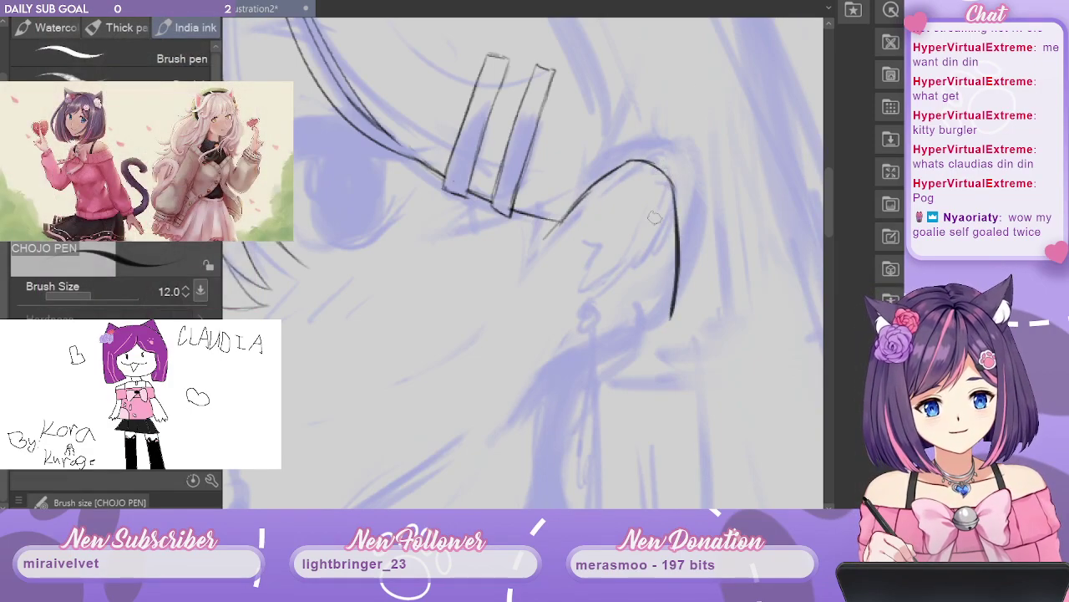
left_click_drag(677, 269, 702, 188)
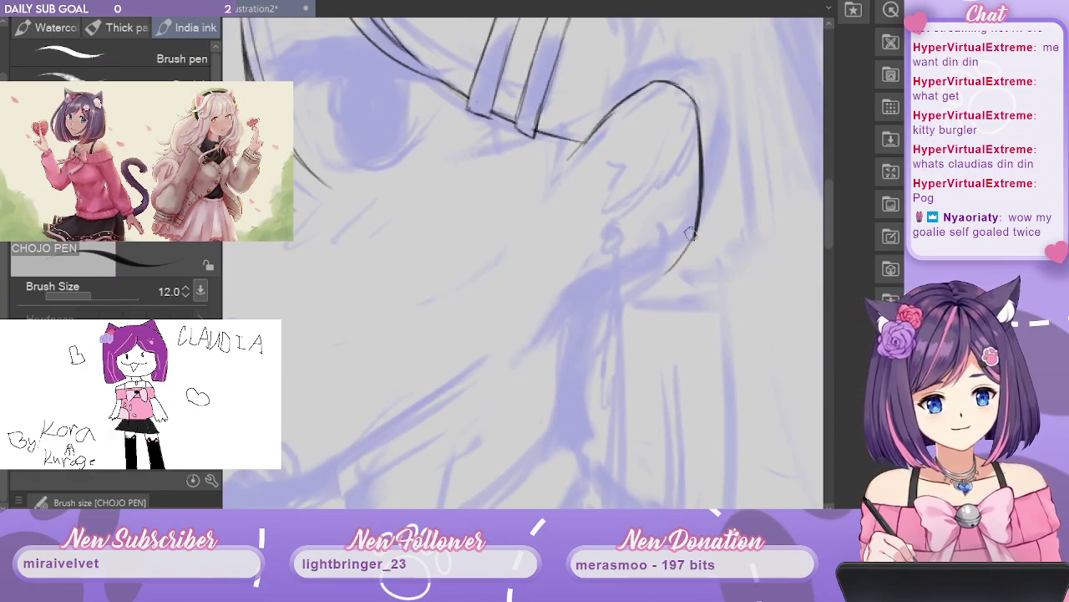
mouse_move(695, 236)
left_mouse_down()
mouse_move(643, 279)
mouse_move(556, 318)
left_mouse_up()
mouse_move(600, 128)
left_mouse_down()
mouse_move(577, 179)
mouse_move(585, 167)
left_mouse_up()
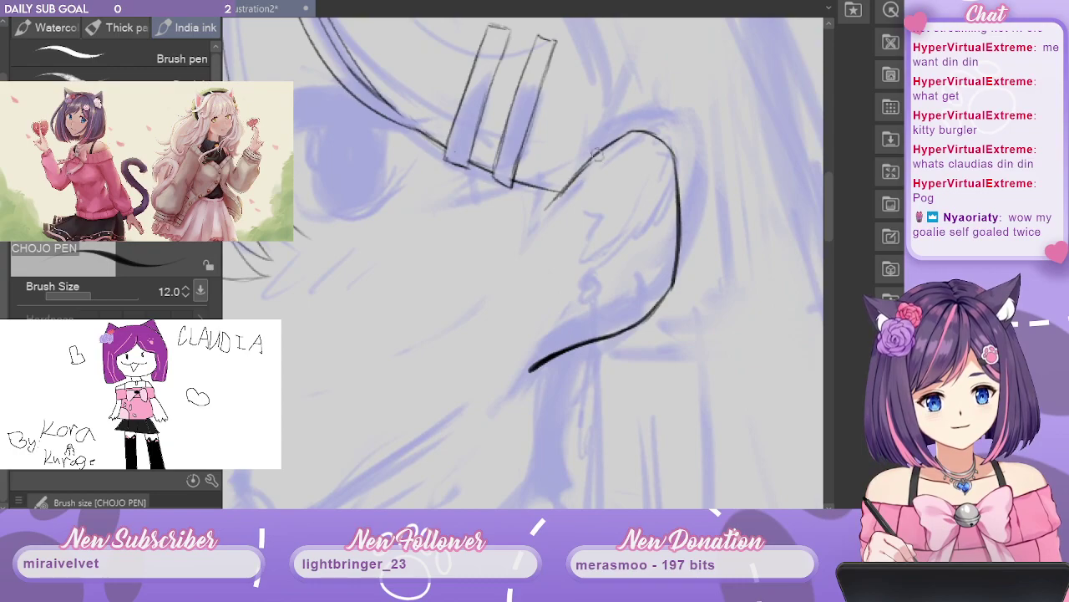
Thicken the side bang's lower edge from above the eye to the ear and touch up the clip's lower end.
left_click_drag(666, 138, 656, 175)
left_click_drag(547, 231, 503, 218)
left_click_drag(373, 162, 489, 224)
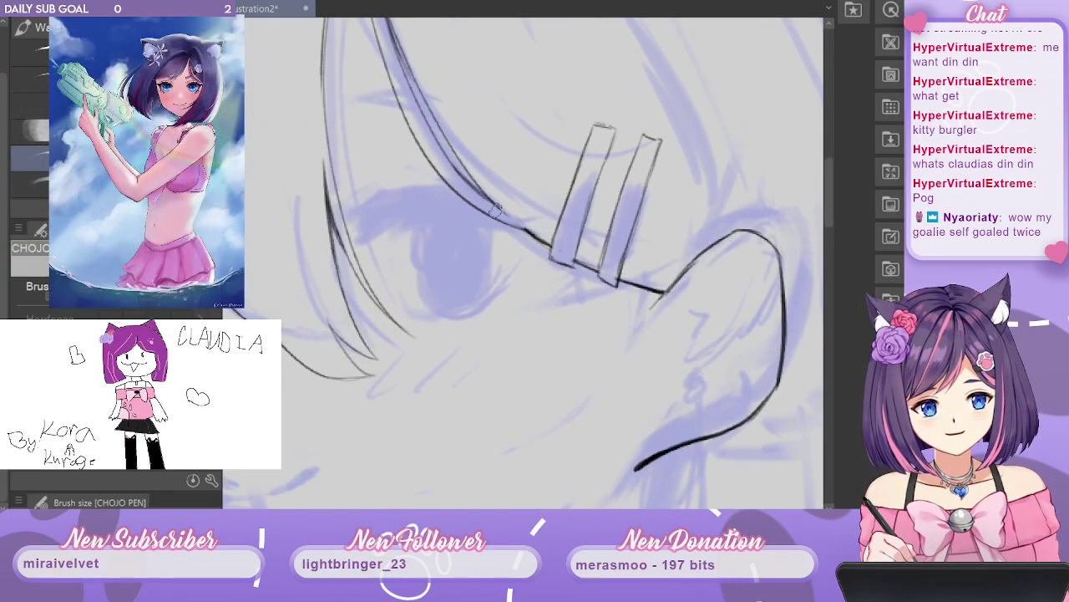
left_click_drag(452, 146, 522, 156)
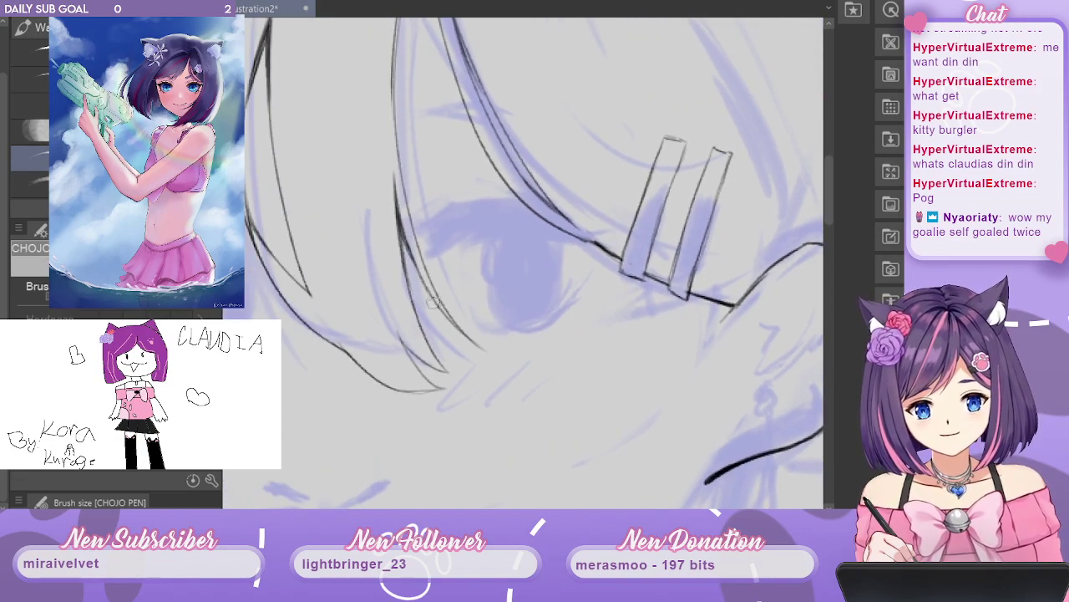
left_click_drag(533, 226, 588, 351)
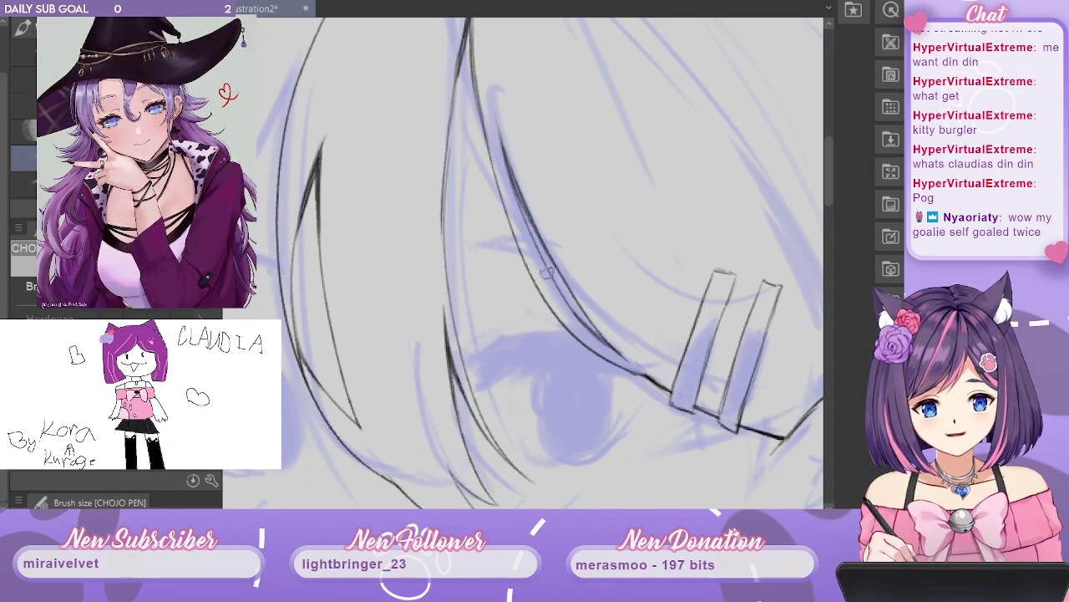
left_click_drag(618, 365, 527, 277)
left_click_drag(485, 220, 545, 273)
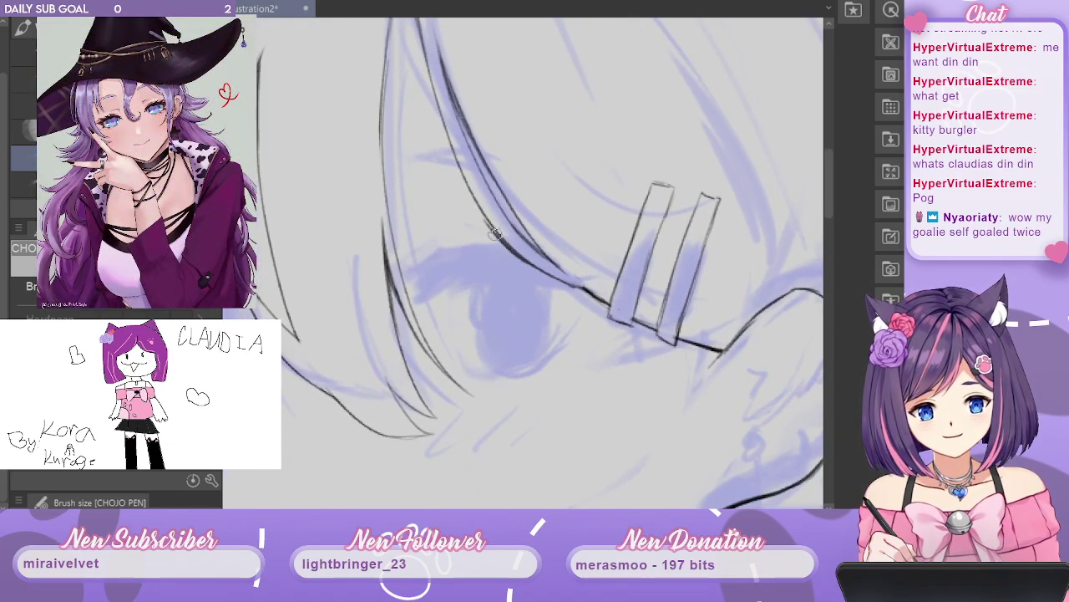
left_click_drag(494, 234, 590, 294)
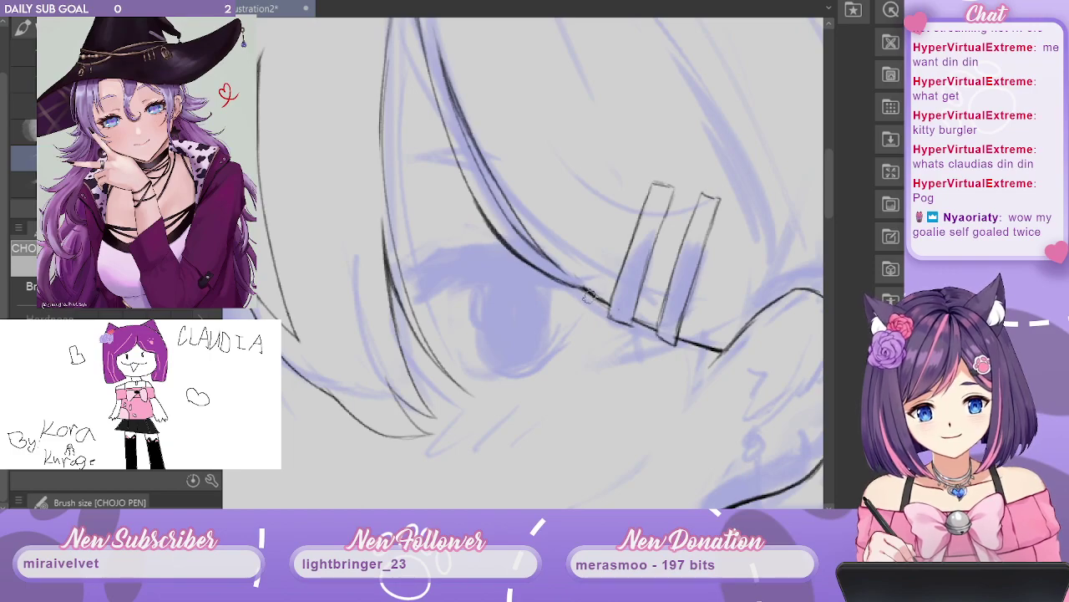
left_click_drag(721, 291, 696, 192)
left_click_drag(725, 251, 700, 305)
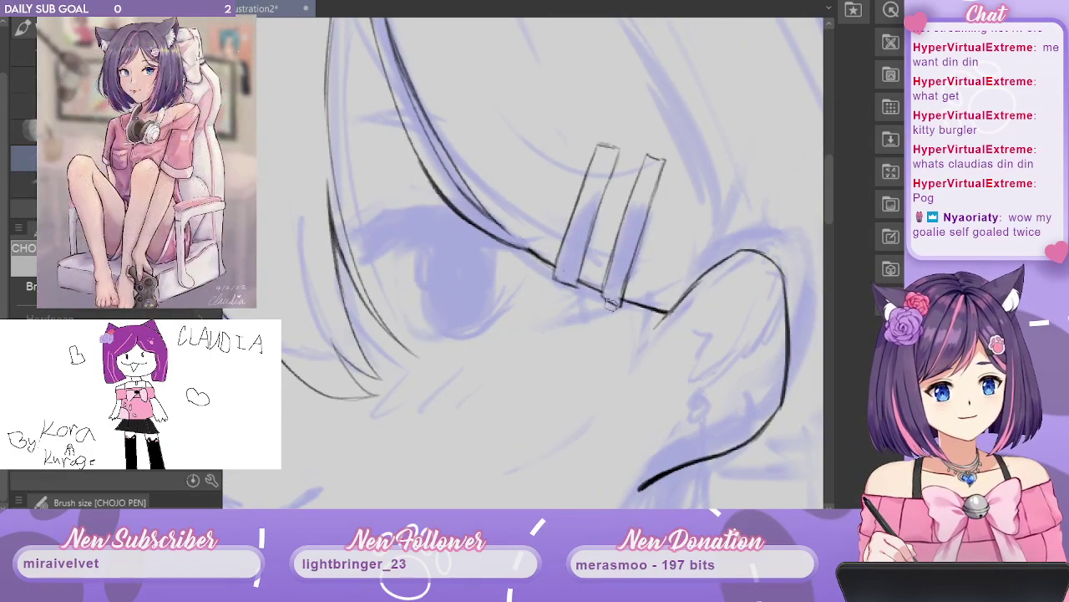
left_click_drag(613, 304, 617, 305)
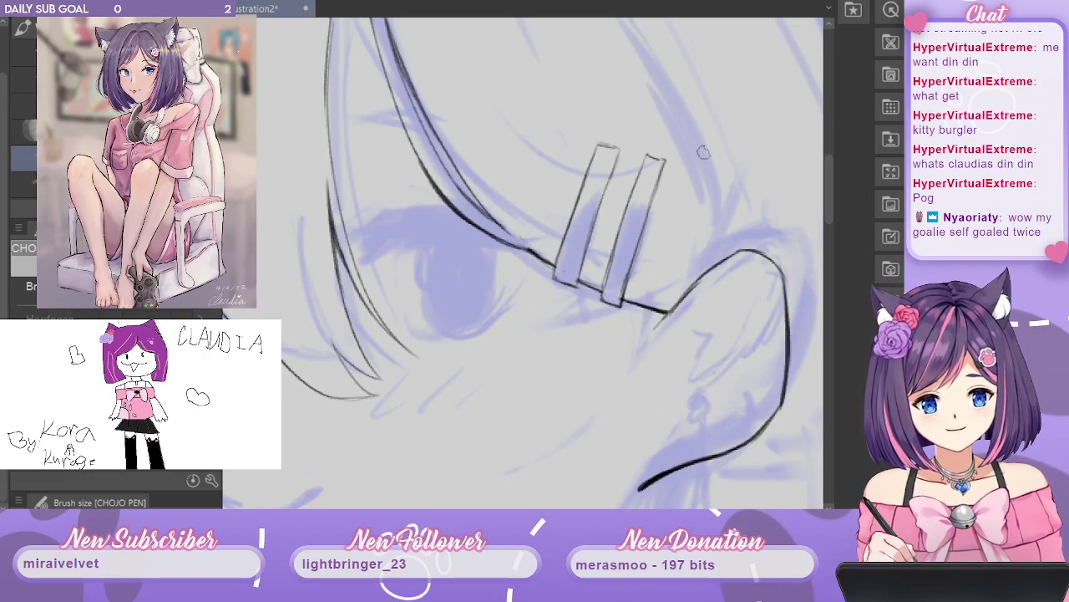
Thicken the end of the ear line at the jaw and ink a thin, slightly curved neck line running down from it.
left_click_drag(695, 310, 673, 209)
left_click_drag(701, 270, 707, 208)
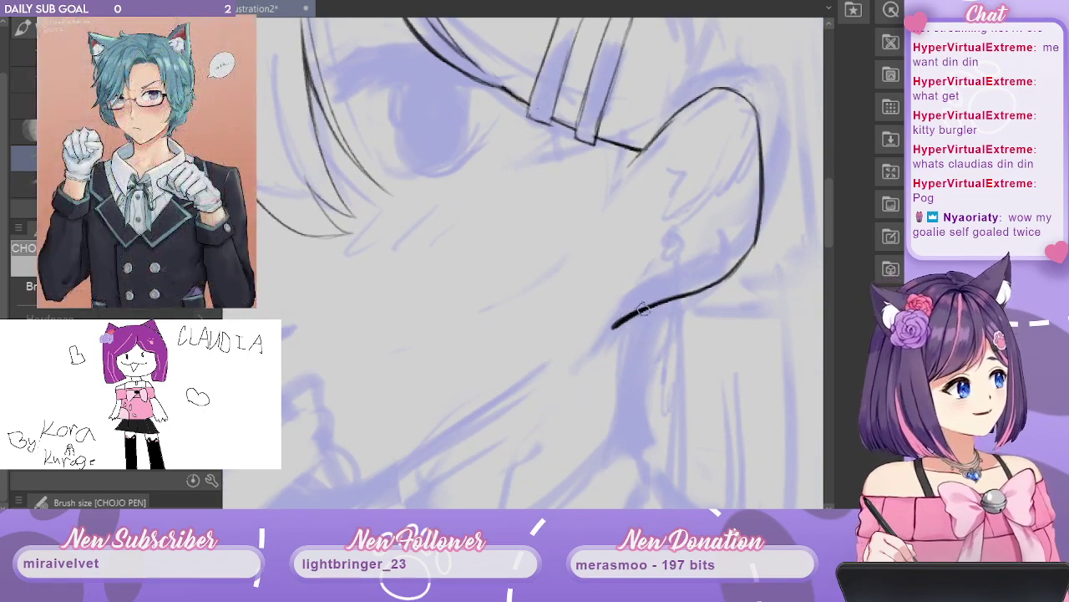
left_click_drag(716, 288, 725, 260)
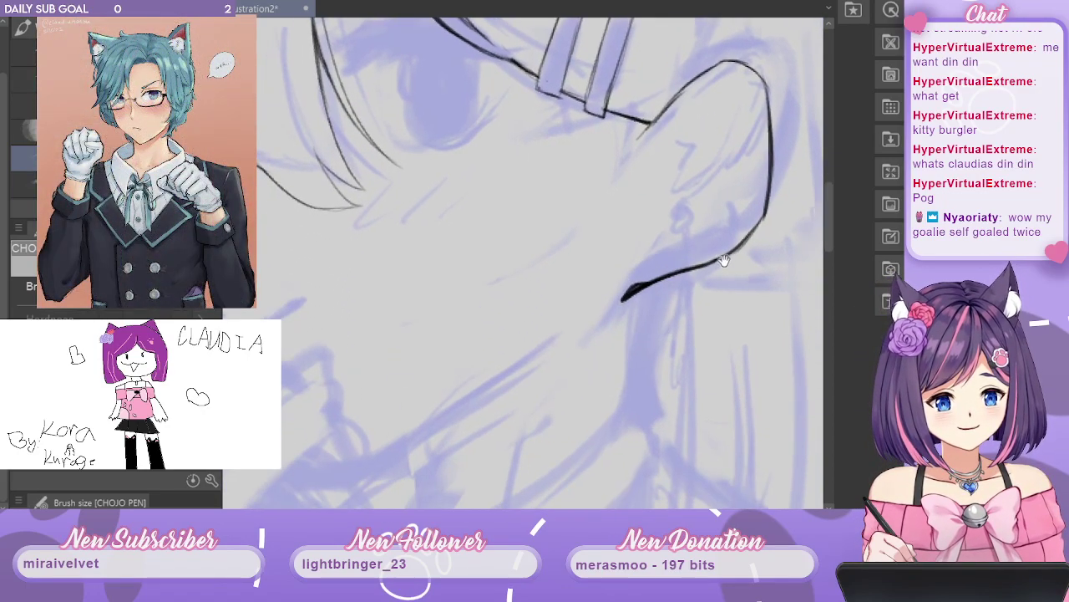
mouse_move(660, 283)
left_mouse_down()
mouse_move(639, 341)
mouse_move(631, 411)
left_mouse_up()
left_click_drag(700, 359, 723, 158)
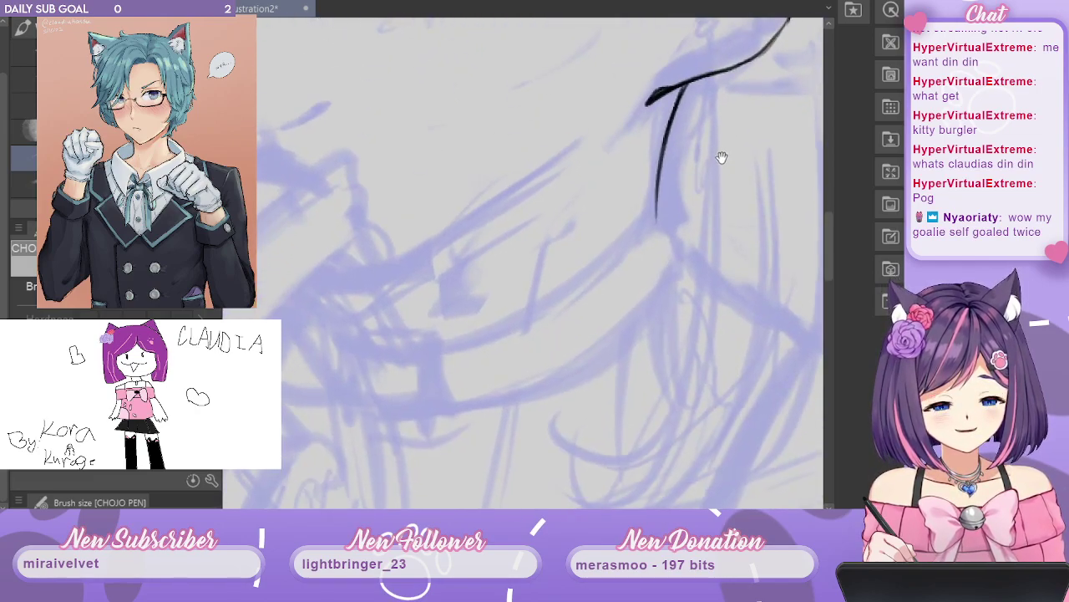
key("ctrl+z")
left_click_drag(682, 94, 649, 212)
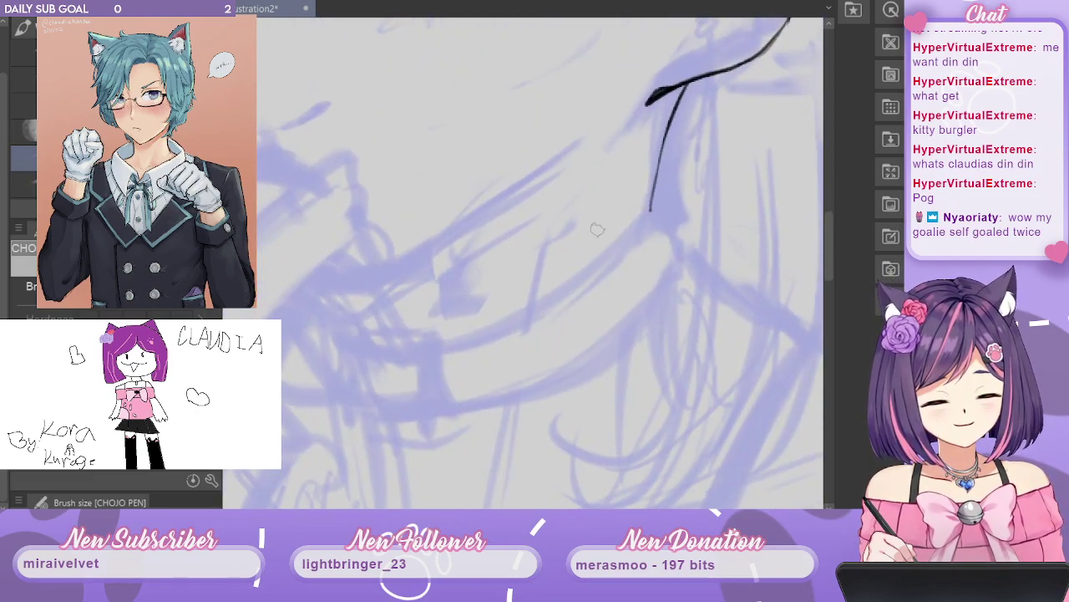
Try to ink the far-side hair edge sweeping from the central strand's outer edge down to the temple.
mouse_move(507, 250)
left_mouse_down()
mouse_move(680, 281)
mouse_move(669, 247)
left_mouse_up()
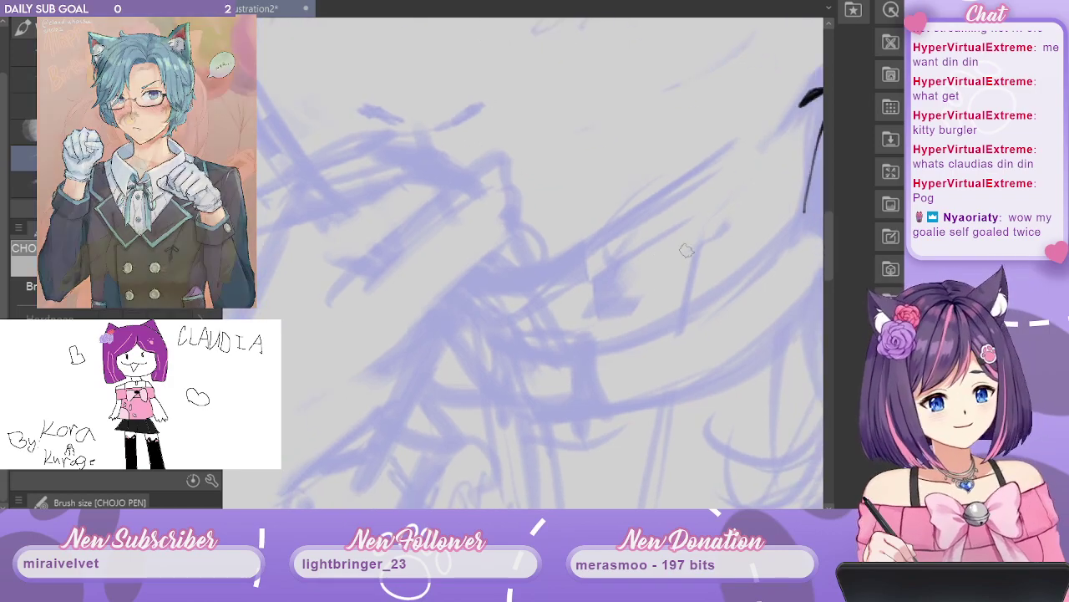
scroll(694, 285, "down", 2)
scroll(695, 285, "down", 2)
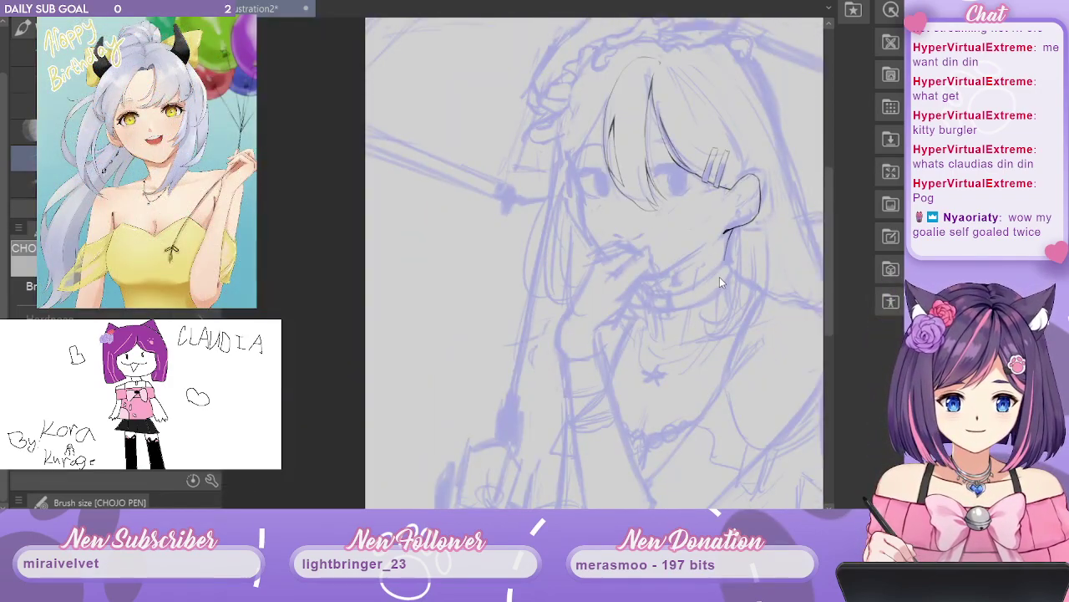
scroll(720, 277, "up", 3)
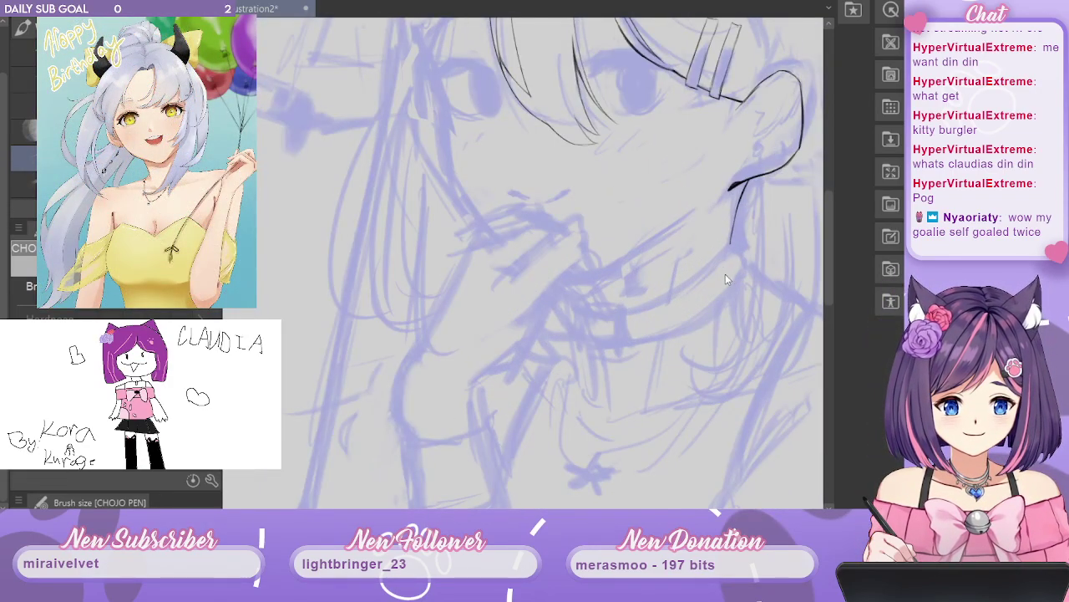
left_click_drag(659, 68, 630, 287)
mouse_move(599, 203)
left_mouse_down()
mouse_move(655, 407)
mouse_move(665, 243)
mouse_move(698, 352)
left_mouse_up()
left_click_drag(503, 133, 388, 314)
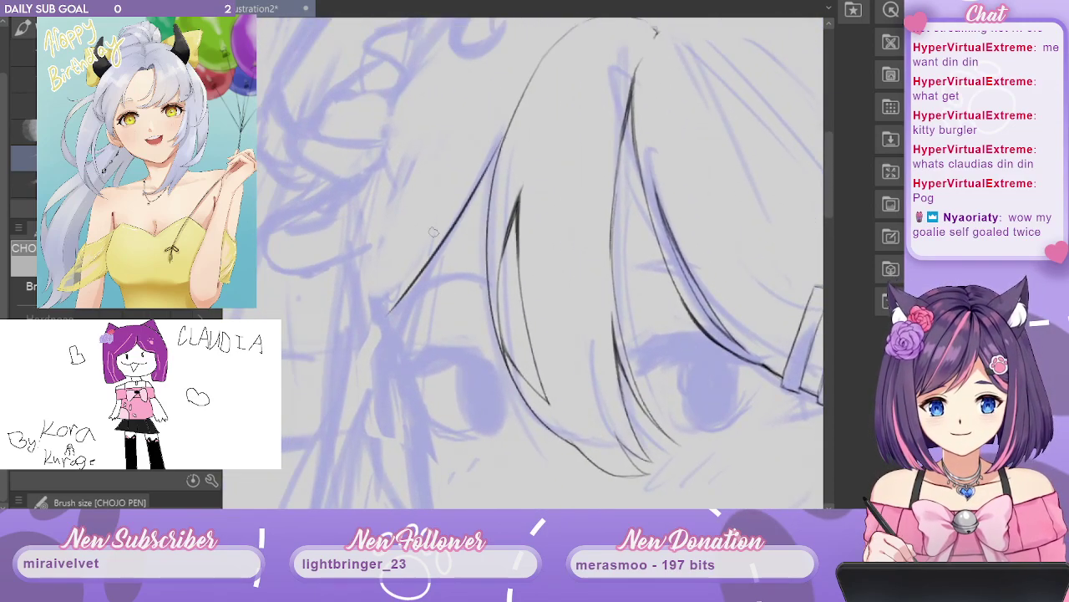
key("ctrl+z")
mouse_move(610, 446)
left_mouse_down()
mouse_move(622, 271)
mouse_move(518, 279)
left_mouse_up()
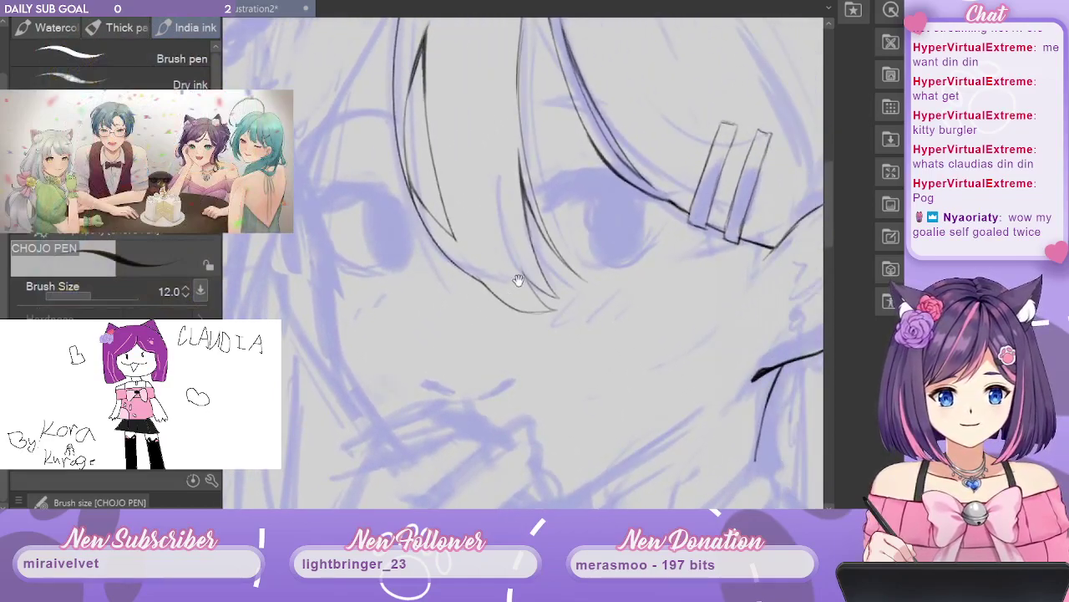
Ink the notched inner contour at the front of the ear and its curve sweeping up from the lower ear.
left_click_drag(691, 262, 651, 233)
scroll(681, 245, "up", 1)
left_click_drag(639, 178, 543, 261)
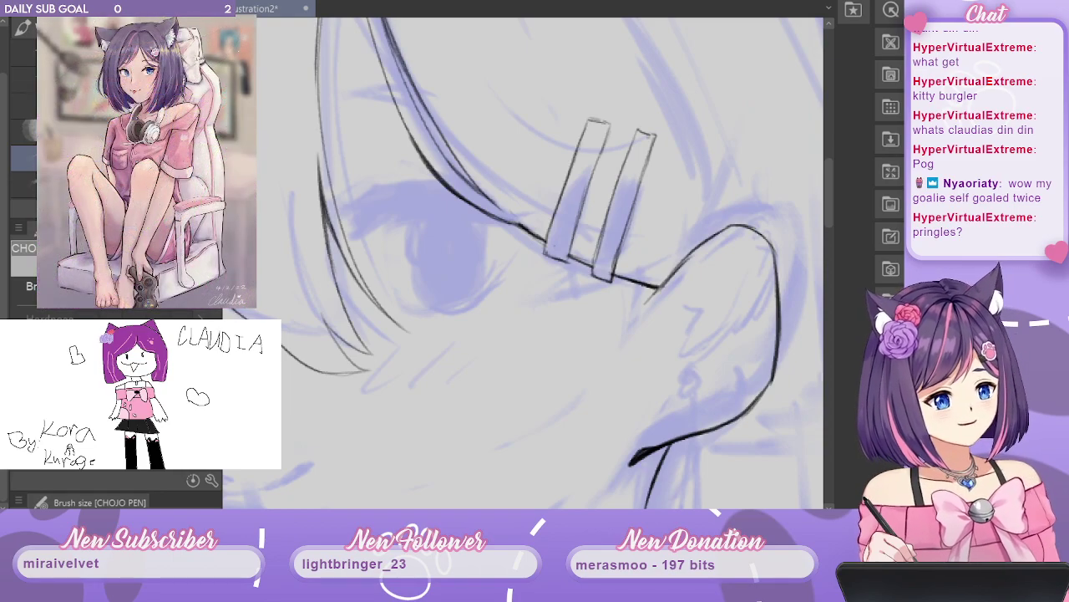
left_click_drag(829, 207, 828, 224)
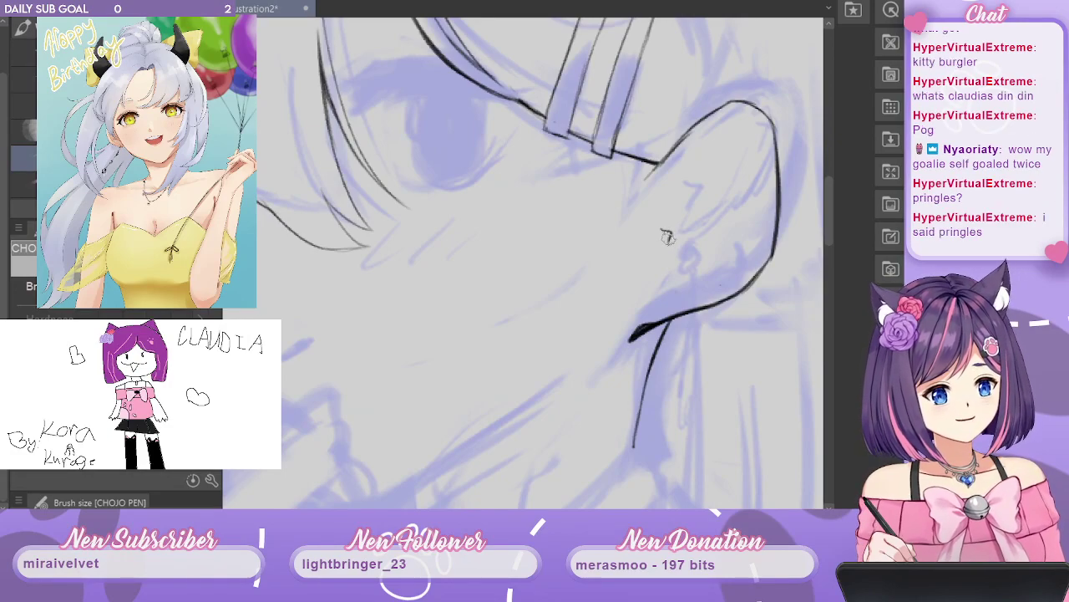
mouse_move(667, 248)
left_mouse_down()
mouse_move(691, 268)
mouse_move(672, 282)
mouse_move(739, 226)
left_mouse_up()
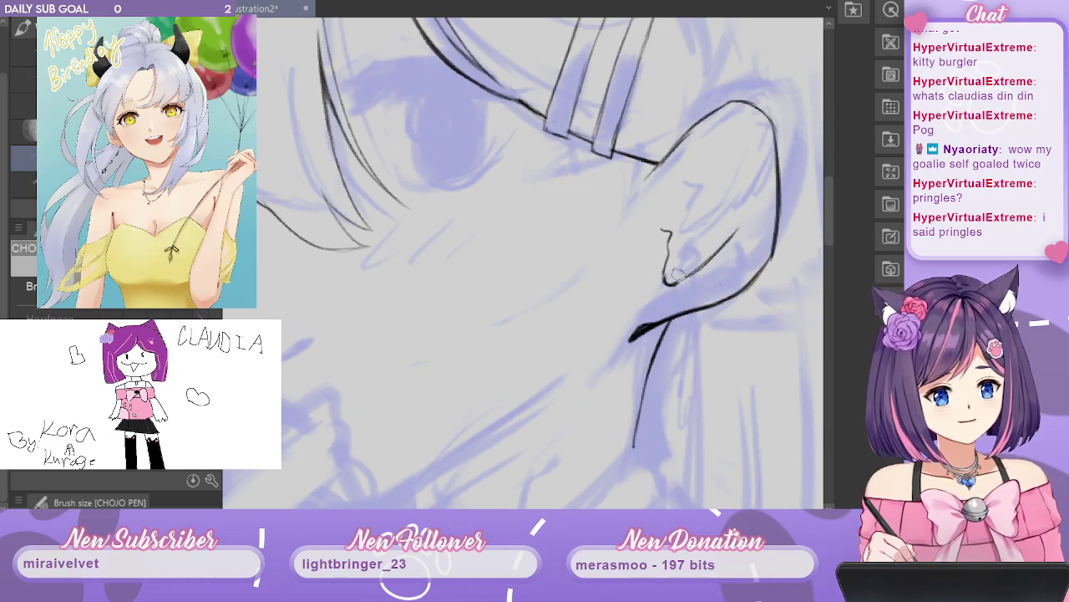
mouse_move(666, 270)
left_mouse_down()
mouse_move(719, 248)
mouse_move(694, 268)
mouse_move(745, 219)
left_mouse_up()
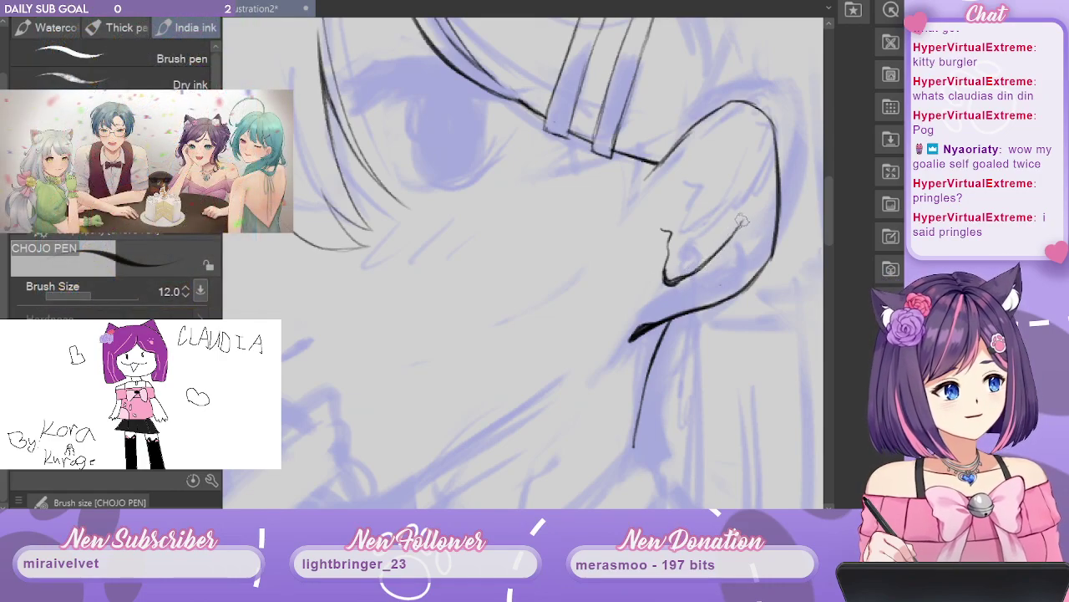
Ink the ear's upper inner rim down to the notch and add short fold lines inside the ear.
mouse_move(678, 181)
left_mouse_down()
mouse_move(736, 95)
mouse_move(708, 146)
mouse_move(725, 103)
mouse_move(755, 169)
left_mouse_up()
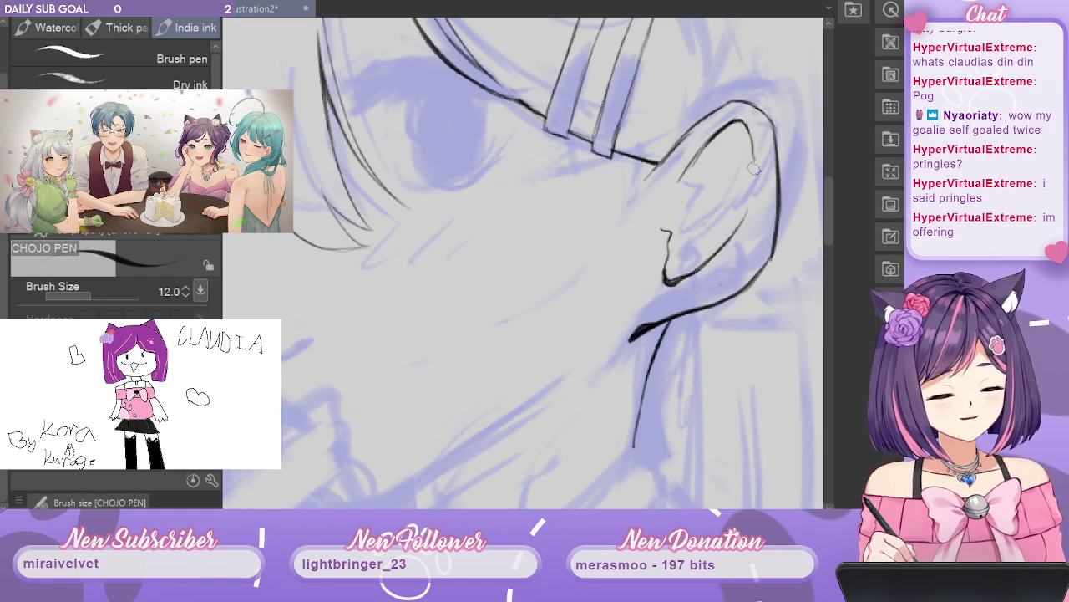
left_click_drag(704, 143, 674, 209)
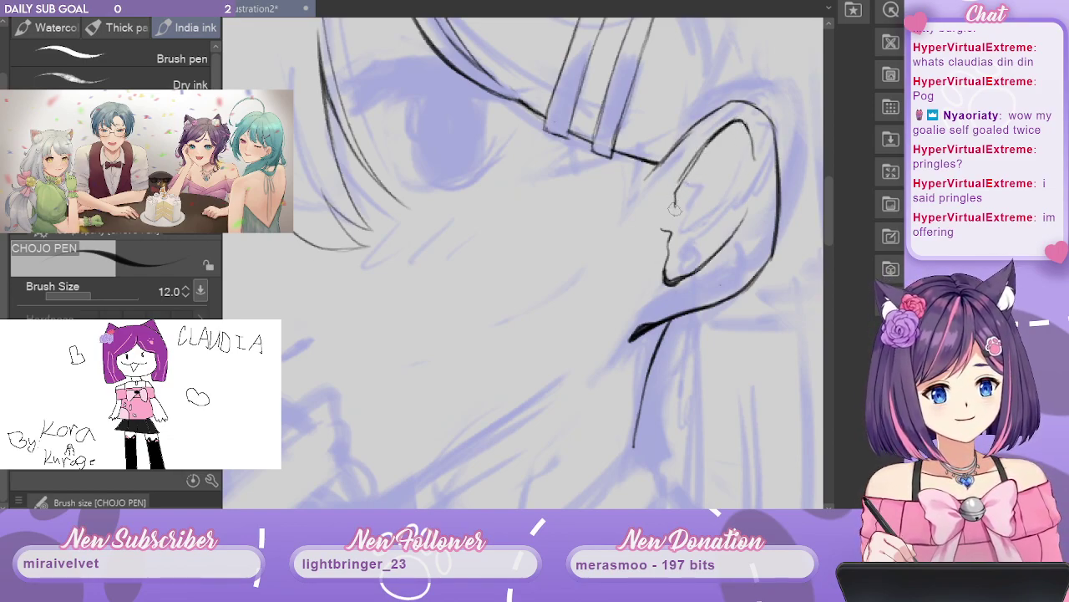
left_click_drag(727, 138, 742, 159)
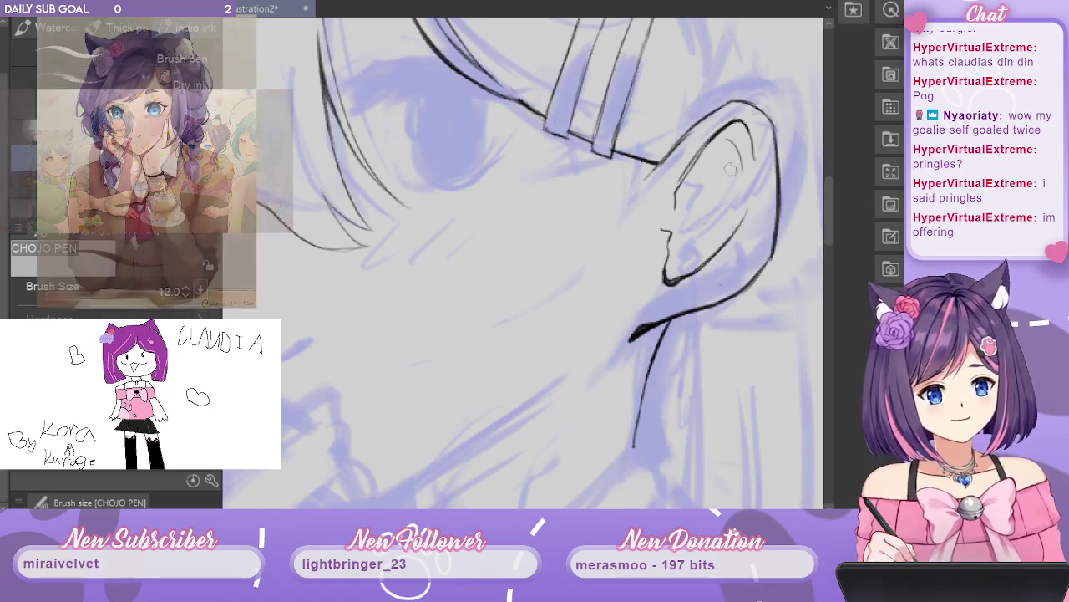
left_click_drag(687, 187, 717, 155)
left_click_drag(694, 210, 716, 223)
left_click_drag(725, 171, 728, 199)
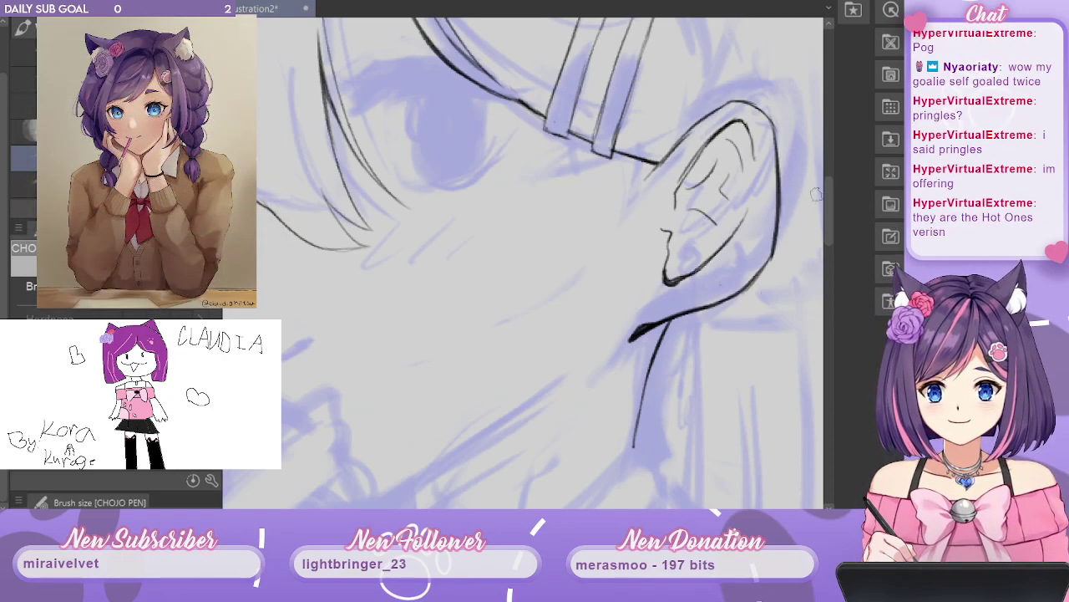
Ink an earring of five small round beads hanging in a vertical chain from the earlobe.
left_click_drag(829, 188, 831, 205)
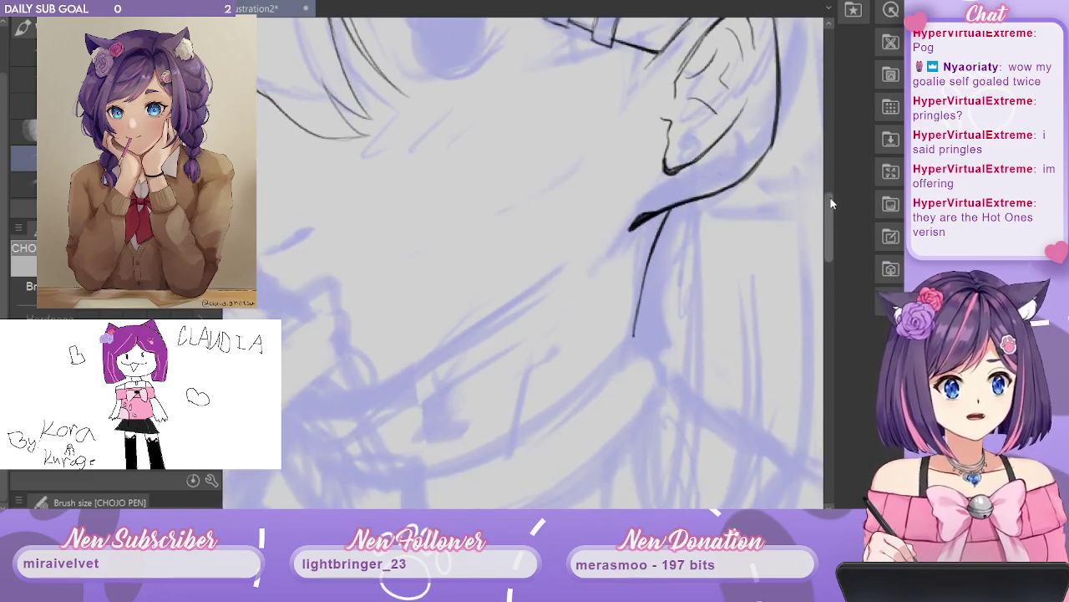
left_click_drag(772, 275, 716, 333)
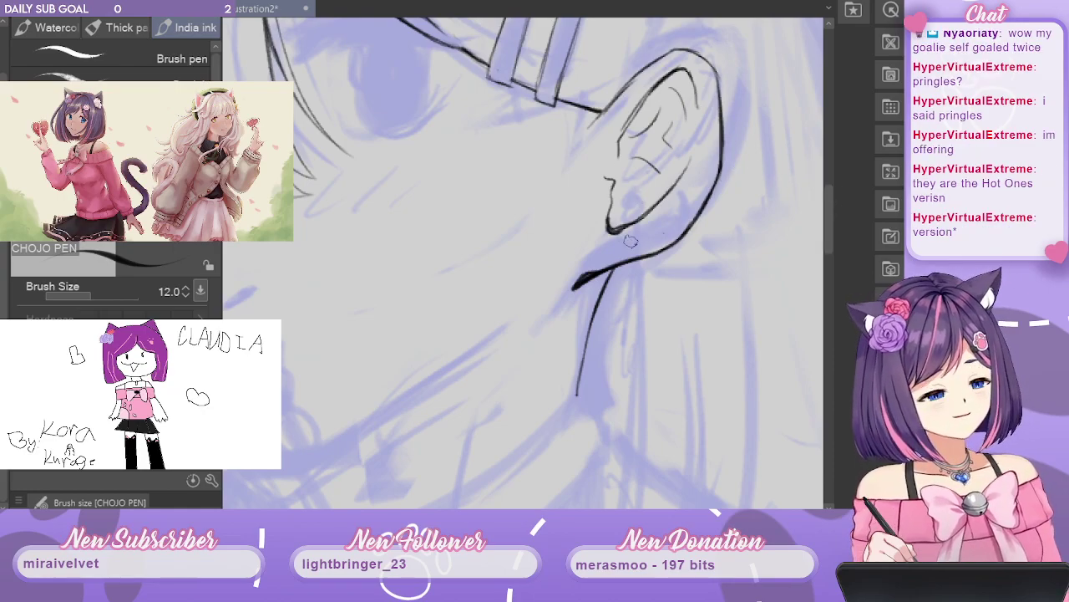
mouse_move(636, 237)
left_mouse_down()
mouse_move(636, 250)
mouse_move(642, 238)
left_mouse_up()
key("ctrl+z")
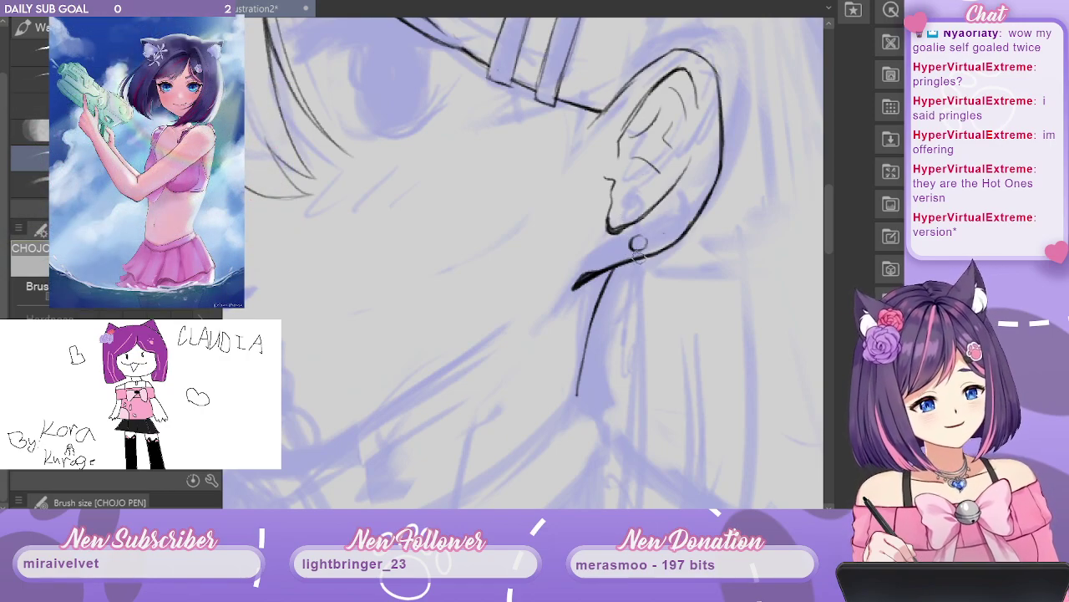
mouse_move(634, 252)
left_mouse_down()
mouse_move(632, 285)
mouse_move(639, 292)
mouse_move(637, 277)
mouse_move(649, 287)
mouse_move(634, 286)
mouse_move(634, 312)
mouse_move(646, 301)
mouse_move(645, 338)
left_mouse_up()
left_click_drag(630, 328, 650, 339)
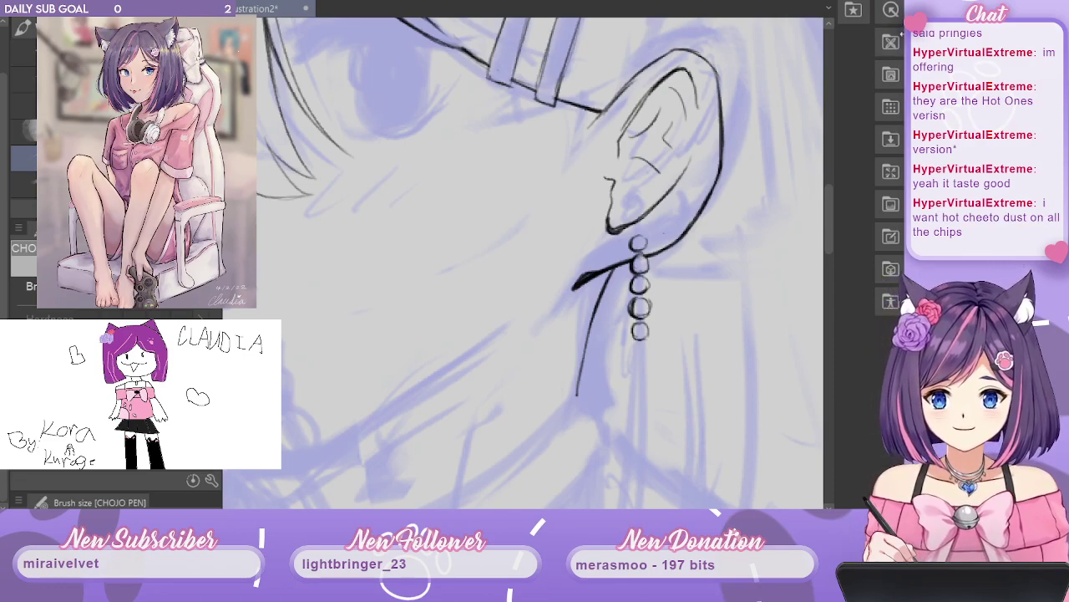
Refine the lowest beads and ink a shell-shaped pendant with a flared base and inner ribs beneath them.
scroll(825, 192, "down", 3)
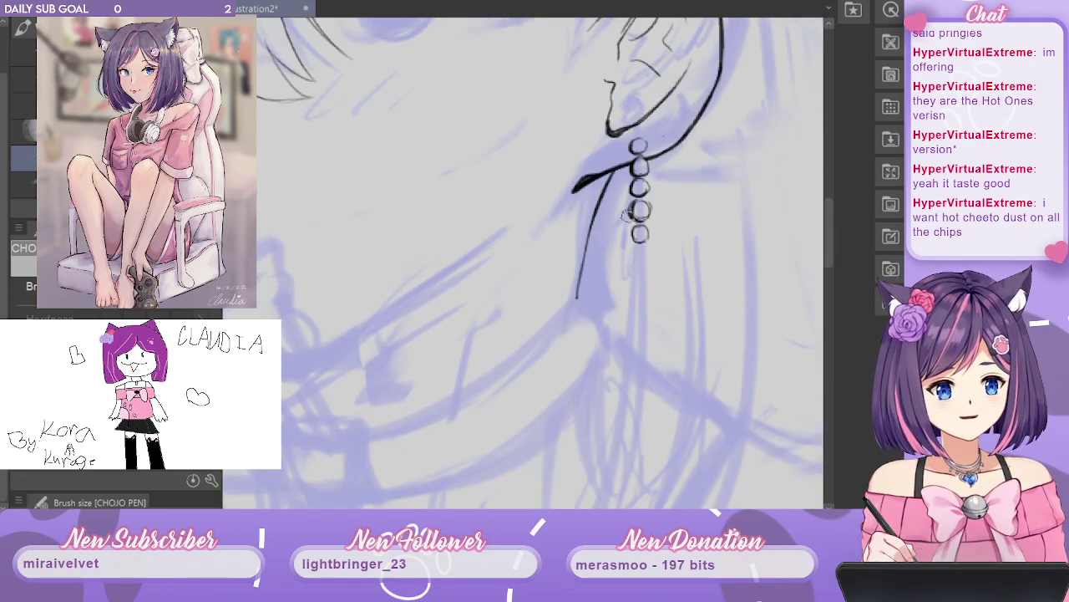
mouse_move(652, 205)
left_mouse_down()
mouse_move(641, 232)
mouse_move(753, 163)
mouse_move(640, 105)
mouse_move(642, 208)
mouse_move(635, 199)
mouse_move(644, 209)
mouse_move(650, 198)
mouse_move(639, 212)
mouse_move(652, 206)
mouse_move(629, 244)
mouse_move(658, 241)
left_mouse_up()
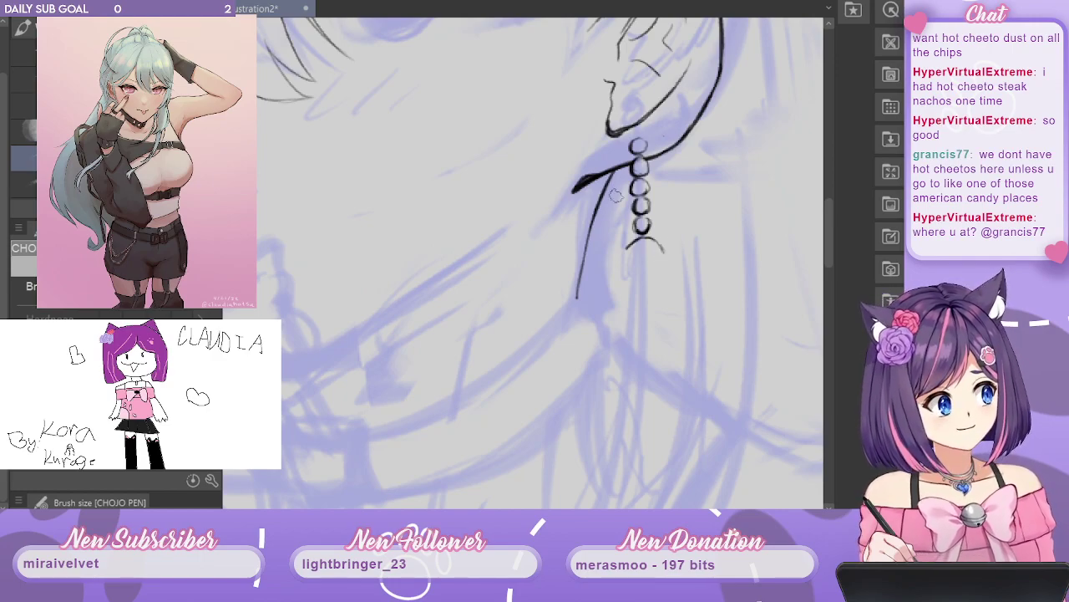
mouse_move(629, 257)
left_mouse_down()
mouse_move(624, 269)
mouse_move(655, 275)
mouse_move(626, 290)
mouse_move(660, 290)
left_mouse_up()
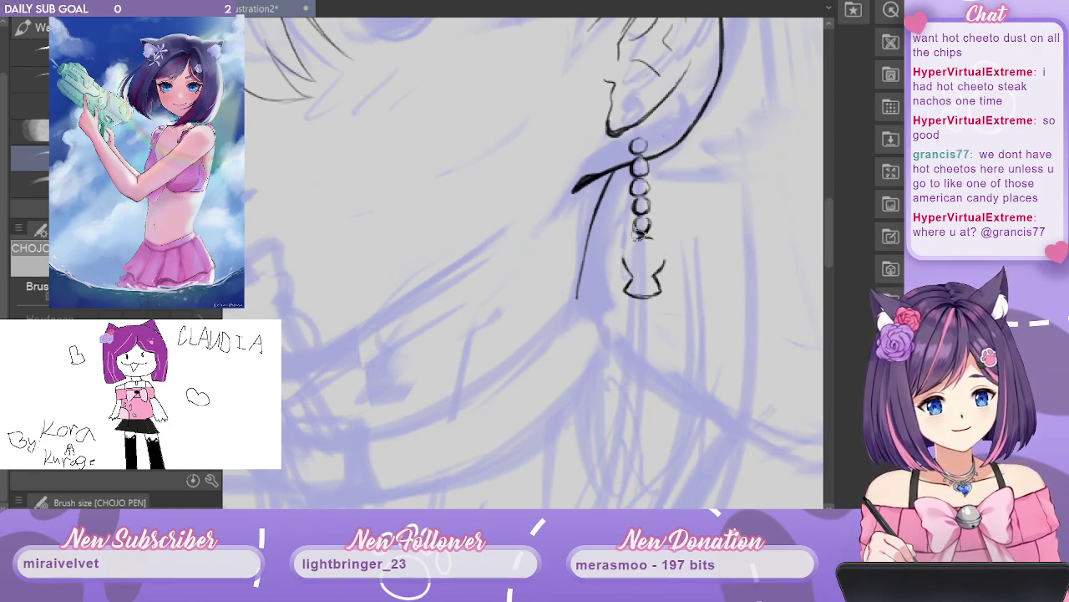
left_click_drag(640, 234, 649, 223)
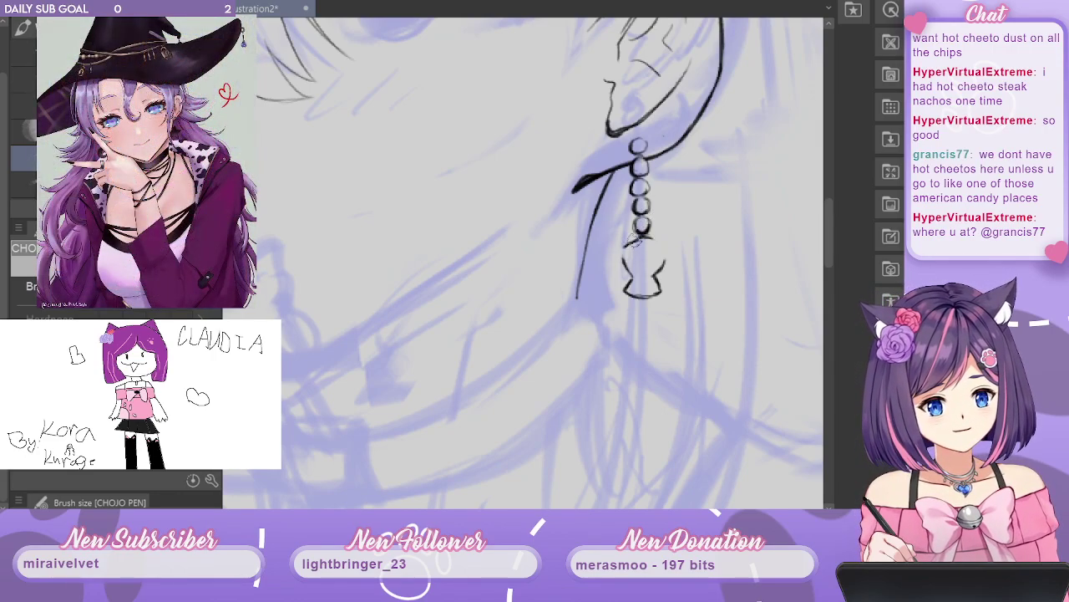
mouse_move(635, 240)
left_mouse_down()
mouse_move(630, 266)
mouse_move(659, 244)
left_mouse_up()
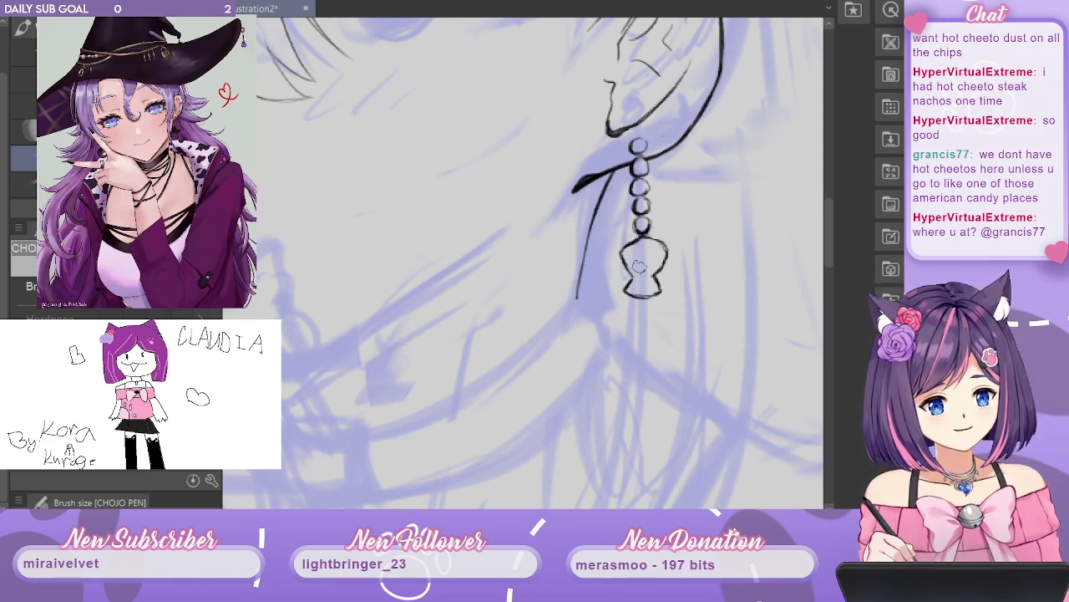
mouse_move(639, 252)
left_mouse_down()
mouse_move(638, 268)
mouse_move(652, 265)
mouse_move(728, 196)
left_mouse_up()
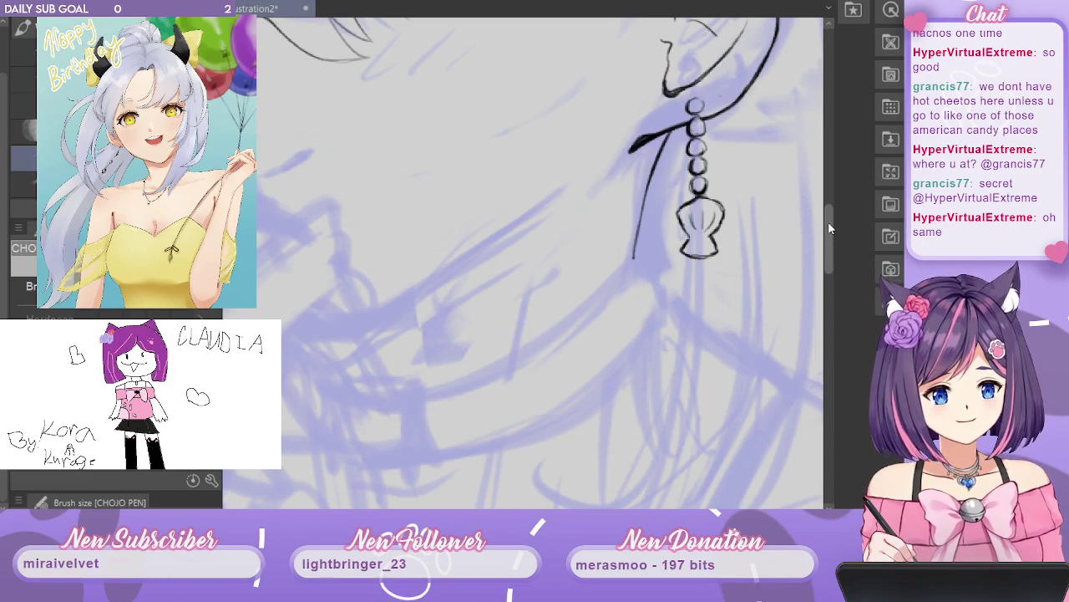
Ink a pointed hair wisp hanging between the clips and the ear, and thicken the upper part of the neck line.
left_click_drag(829, 223, 830, 166)
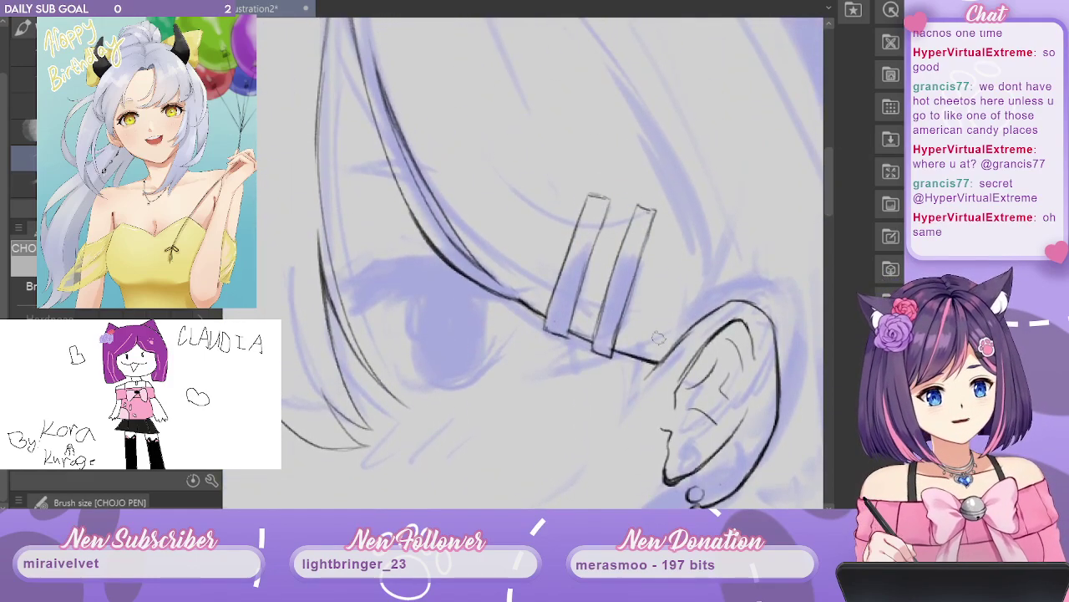
mouse_move(603, 358)
left_mouse_down()
mouse_move(603, 432)
mouse_move(646, 378)
left_mouse_up()
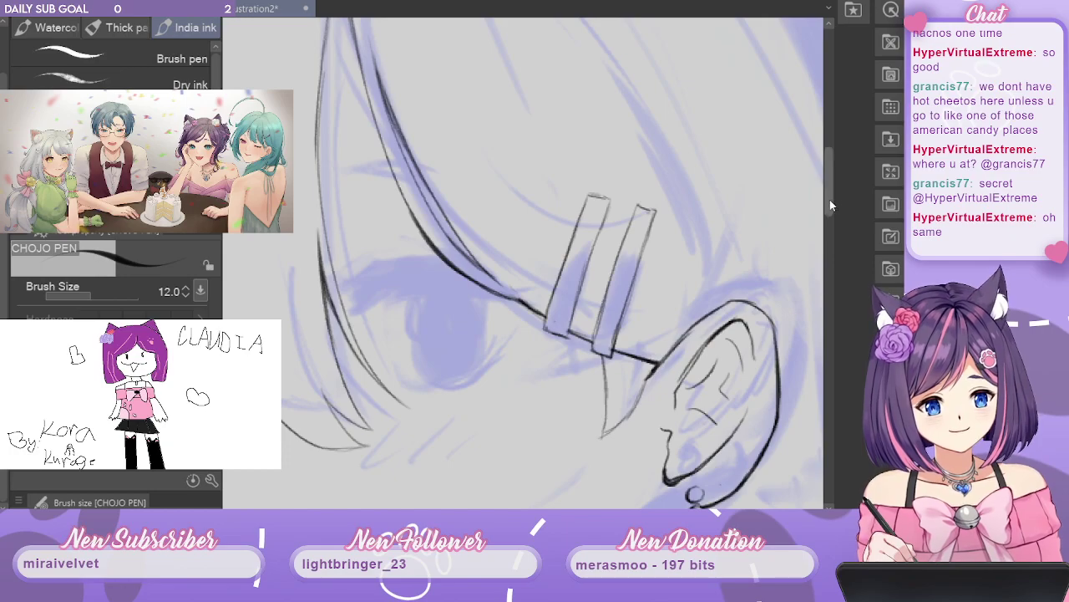
left_click_drag(823, 206, 827, 242)
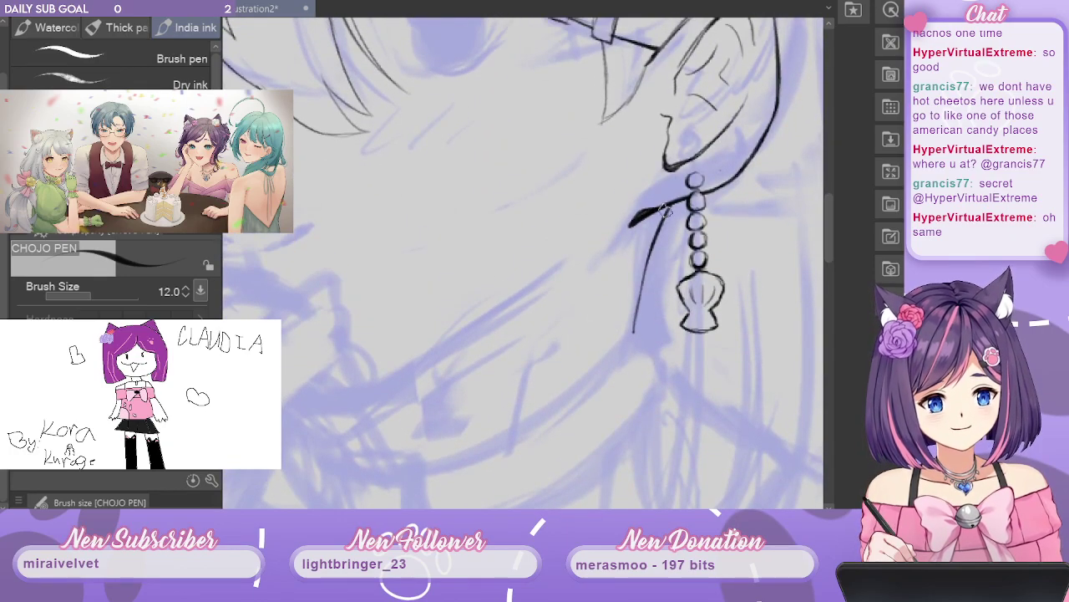
left_click_drag(667, 209, 649, 262)
Outline the upper lash of the eye beside the side bang with an arched top edge, split inner corner and curved lower edge.
left_click_drag(827, 240, 830, 188)
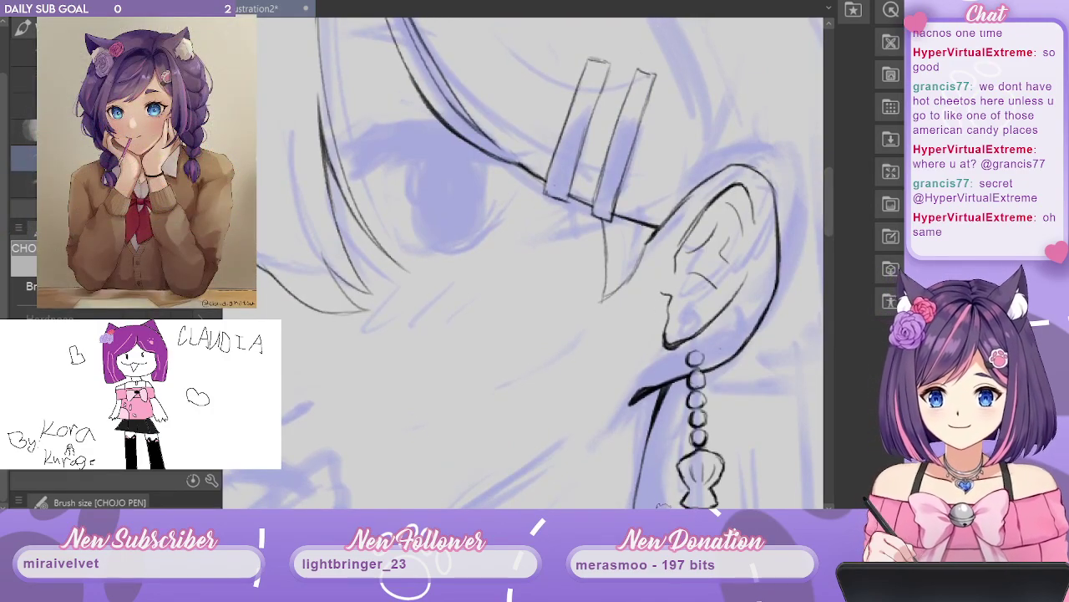
mouse_move(663, 509)
left_mouse_down()
mouse_move(591, 509)
mouse_move(671, 508)
mouse_move(659, 509)
left_mouse_up()
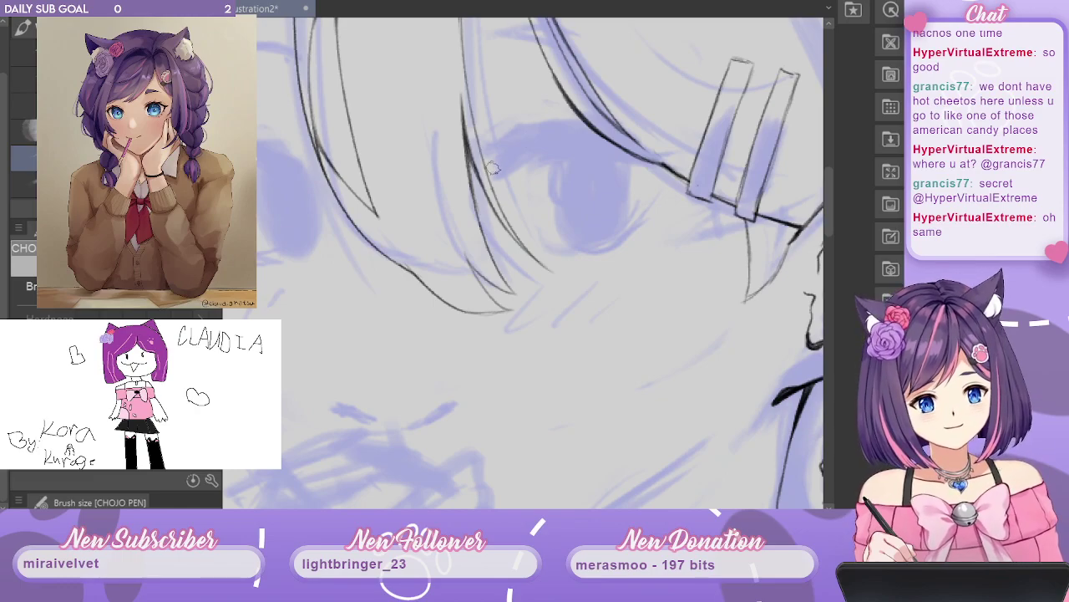
mouse_move(491, 170)
left_mouse_down()
mouse_move(515, 141)
mouse_move(585, 113)
left_mouse_up()
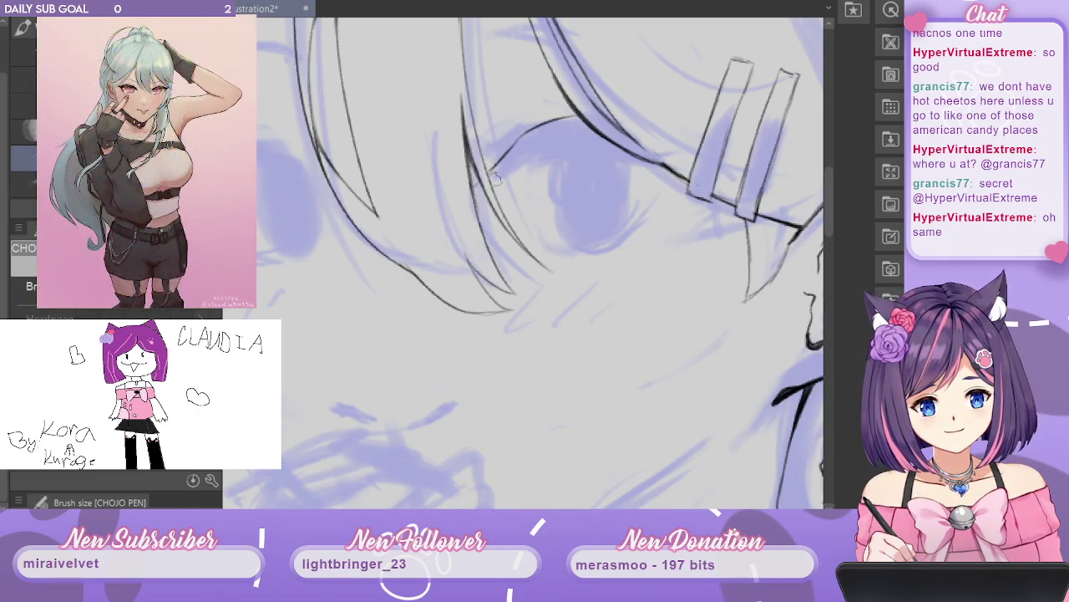
left_click_drag(519, 136, 486, 158)
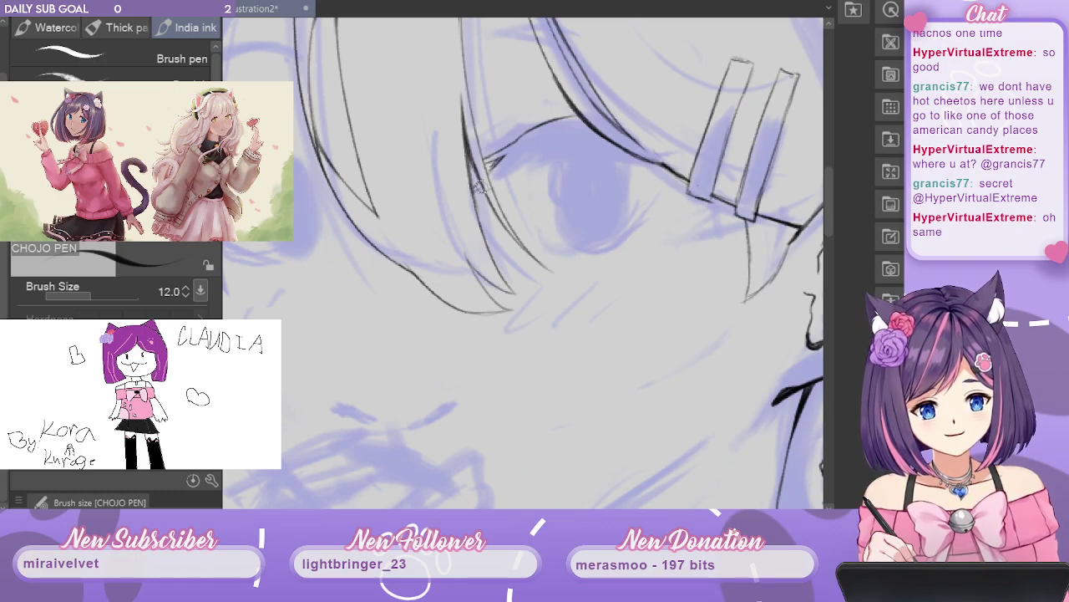
left_click_drag(493, 182, 585, 136)
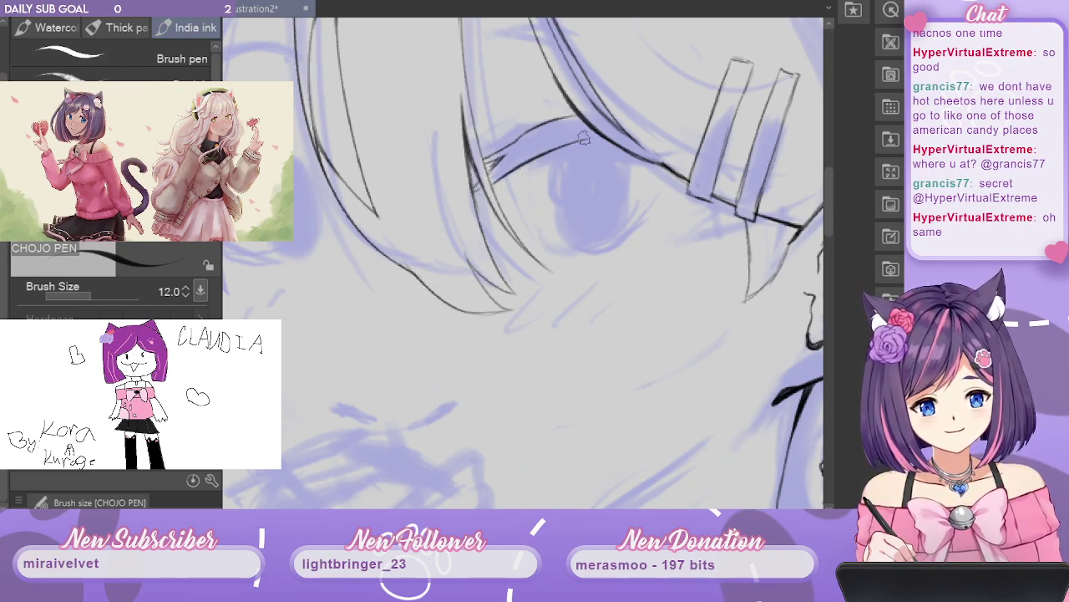
left_click_drag(495, 175, 601, 139)
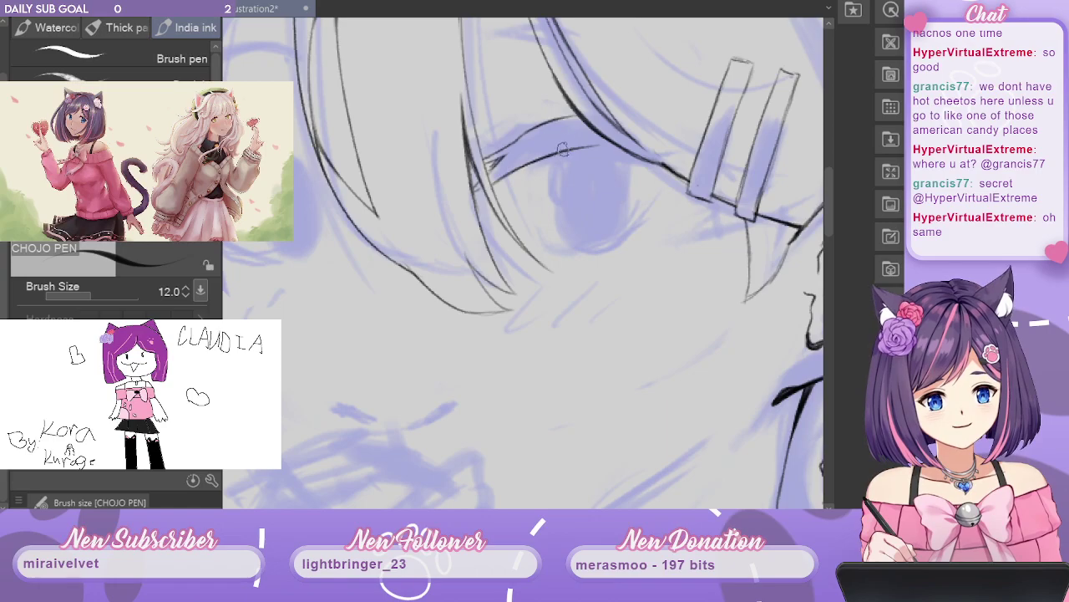
left_click_drag(542, 159, 613, 138)
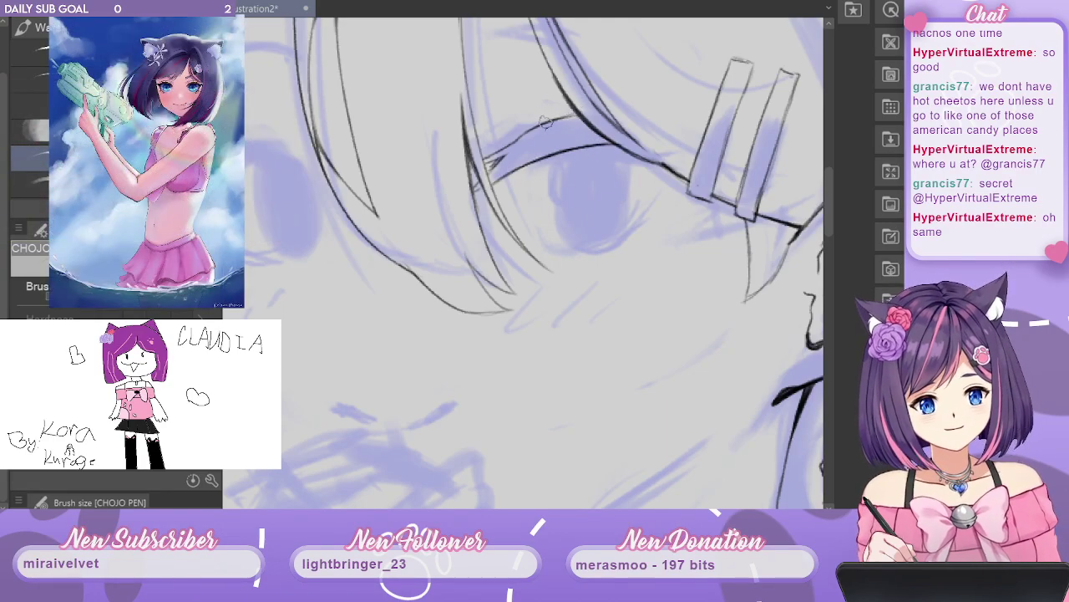
left_click_drag(544, 122, 565, 97)
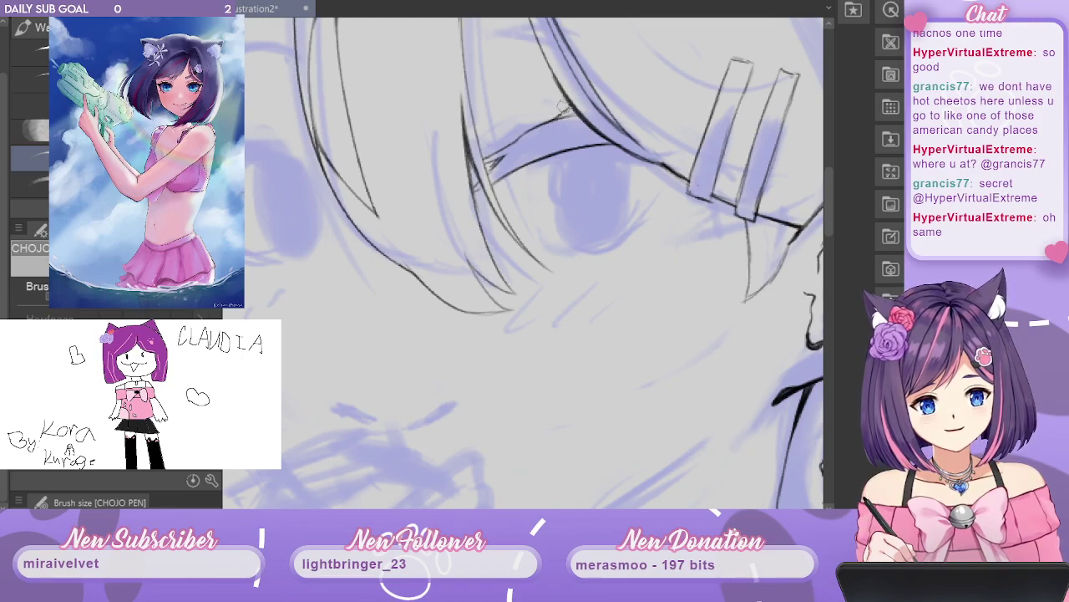
left_click_drag(554, 153, 605, 192)
key("ctrl+z")
key("ctrl+z")
Ink the lower edge of the upper lash and its arched top edge on the eye farther from the hair clips.
left_click_drag(828, 219, 829, 200)
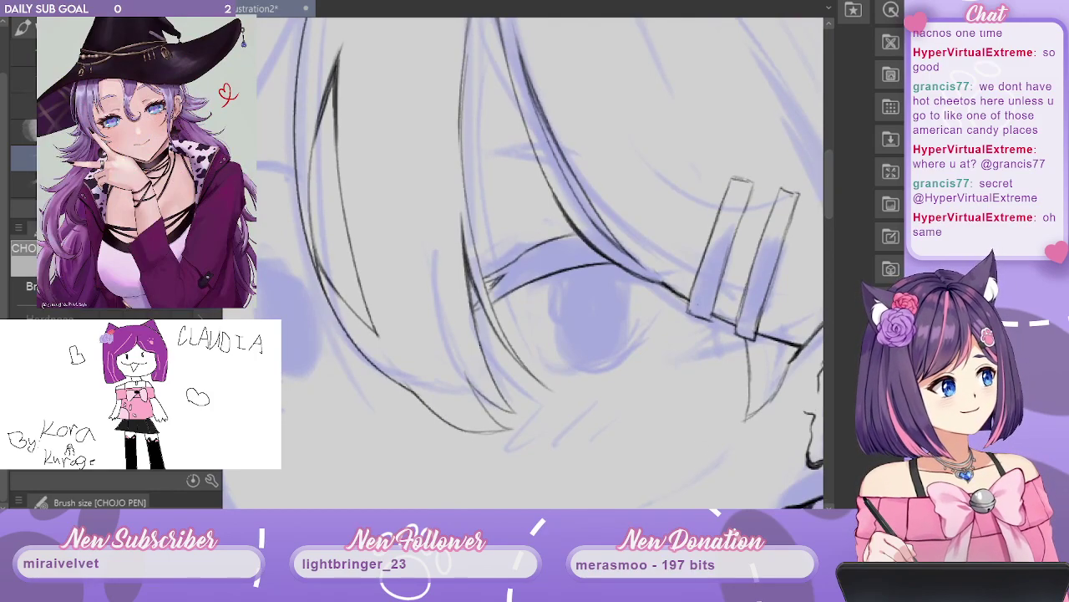
scroll(524, 262, "left", 3)
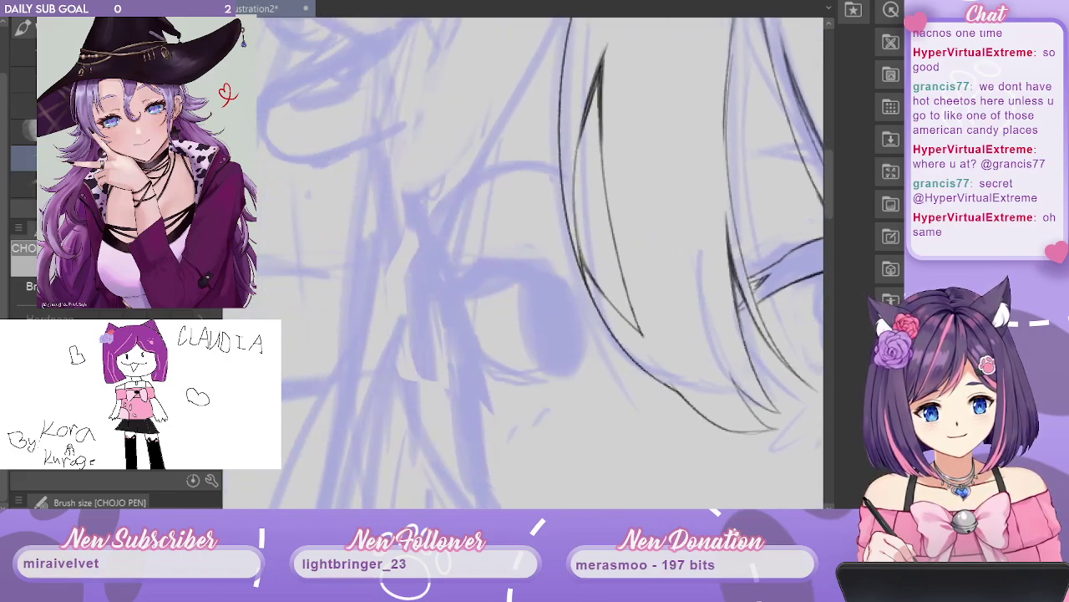
scroll(524, 263, "right", 2)
scroll(524, 262, "left", 1)
scroll(524, 263, "right", 1)
scroll(524, 262, "left", 1)
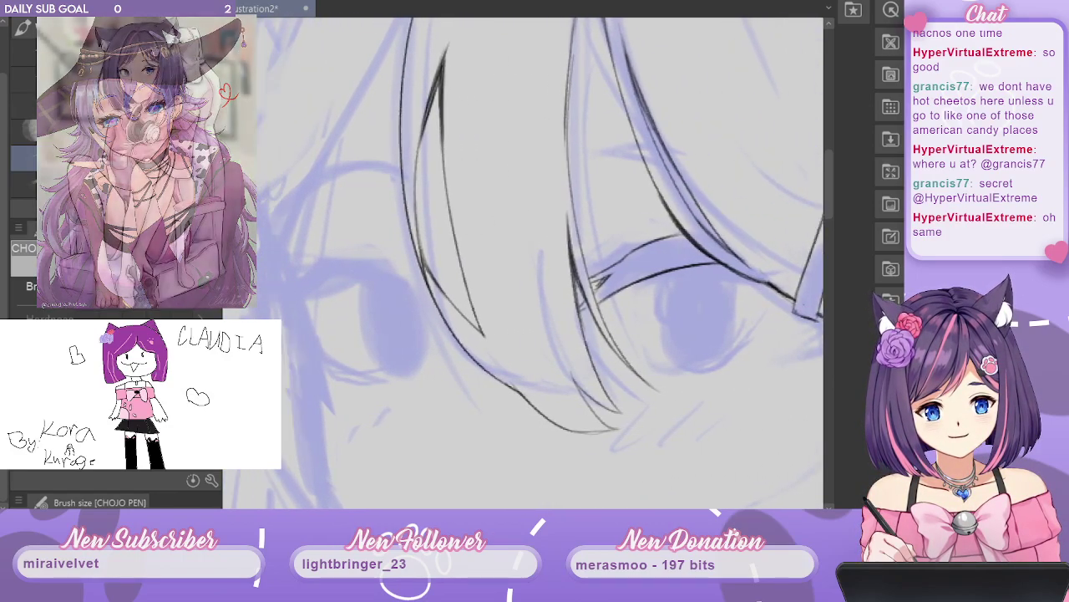
scroll(540, 263, "down", 3)
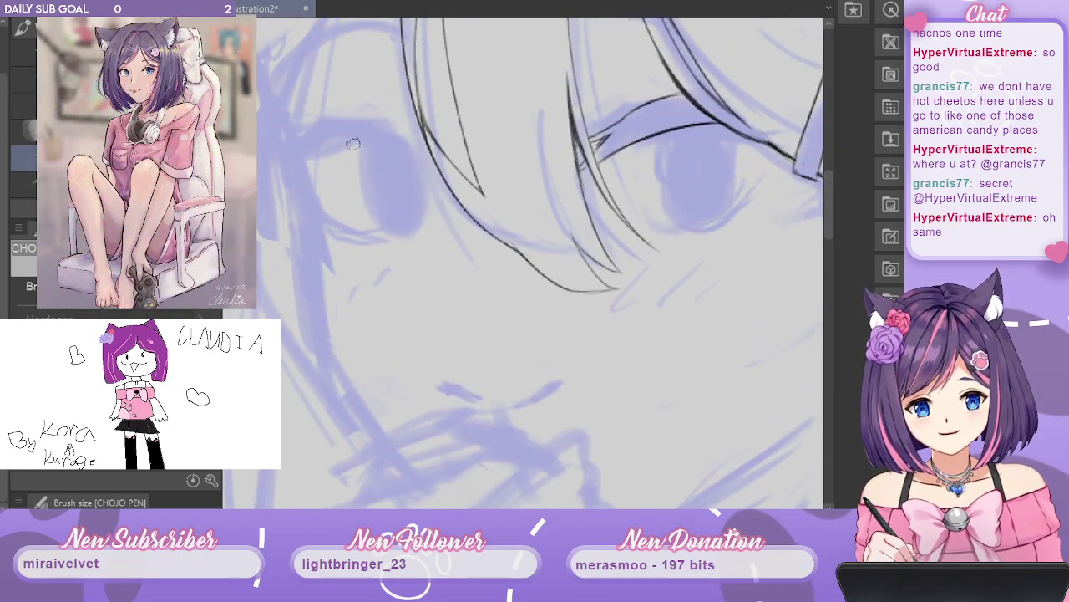
mouse_move(354, 144)
left_mouse_down()
mouse_move(409, 167)
mouse_move(433, 205)
left_mouse_up()
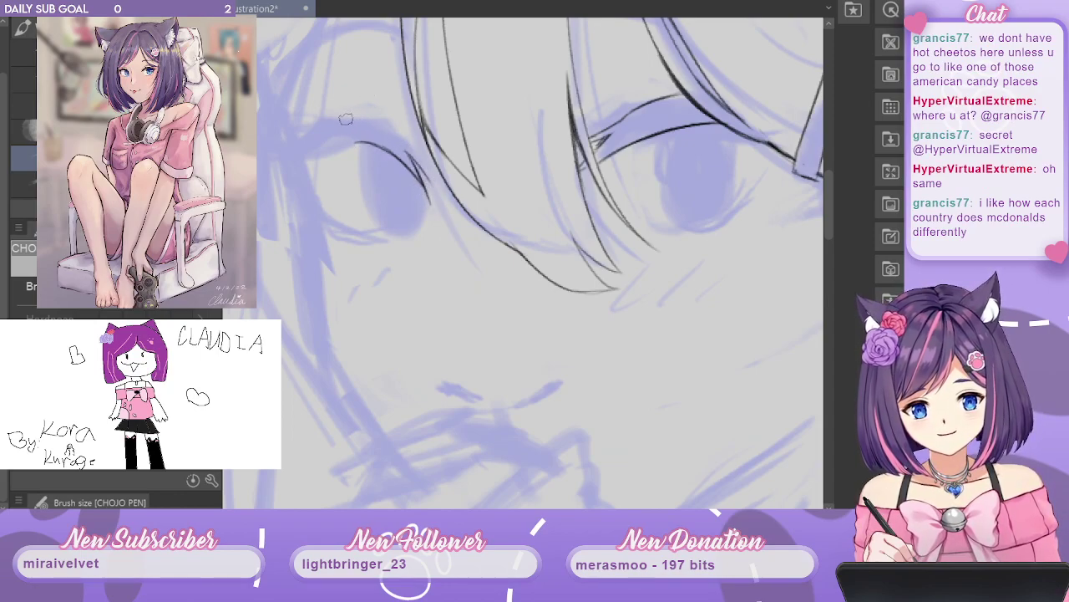
left_click_drag(364, 117, 417, 163)
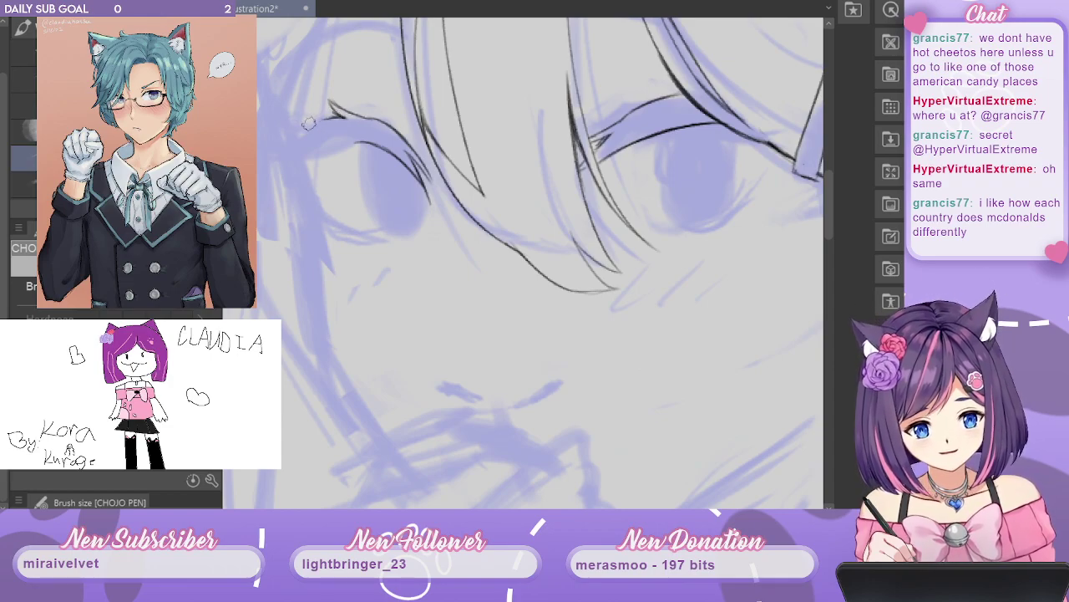
Extend that eye's upper lash with pointed flicks at the outer corner and ink the outer side of the eye opening.
left_click_drag(335, 116, 283, 125)
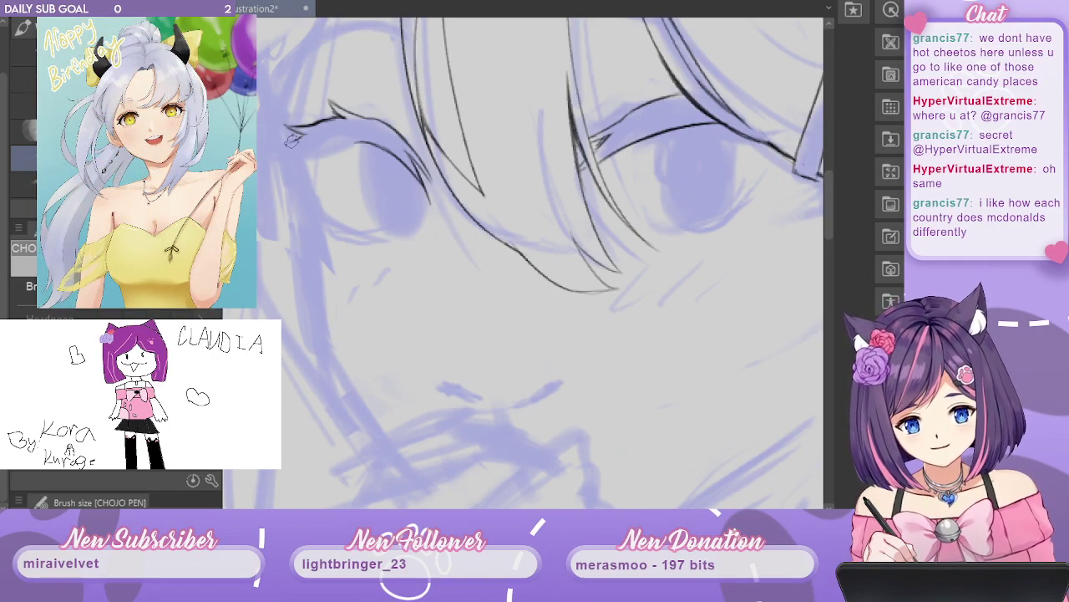
mouse_move(286, 127)
left_mouse_down()
mouse_move(257, 142)
mouse_move(303, 163)
mouse_move(292, 162)
left_mouse_up()
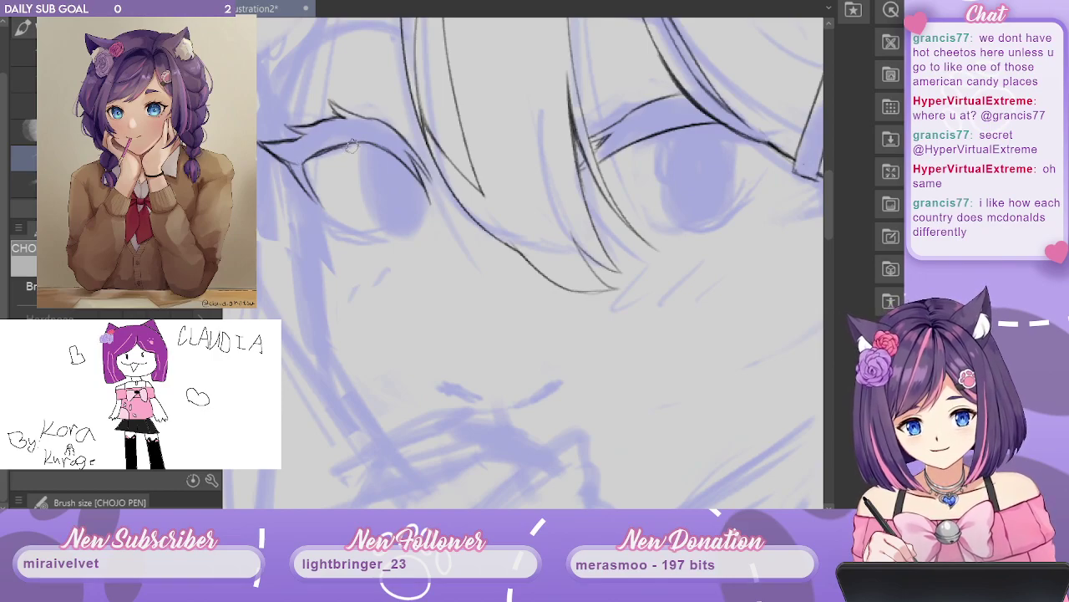
mouse_move(309, 157)
left_mouse_down()
mouse_move(370, 146)
mouse_move(340, 145)
mouse_move(391, 149)
left_mouse_up()
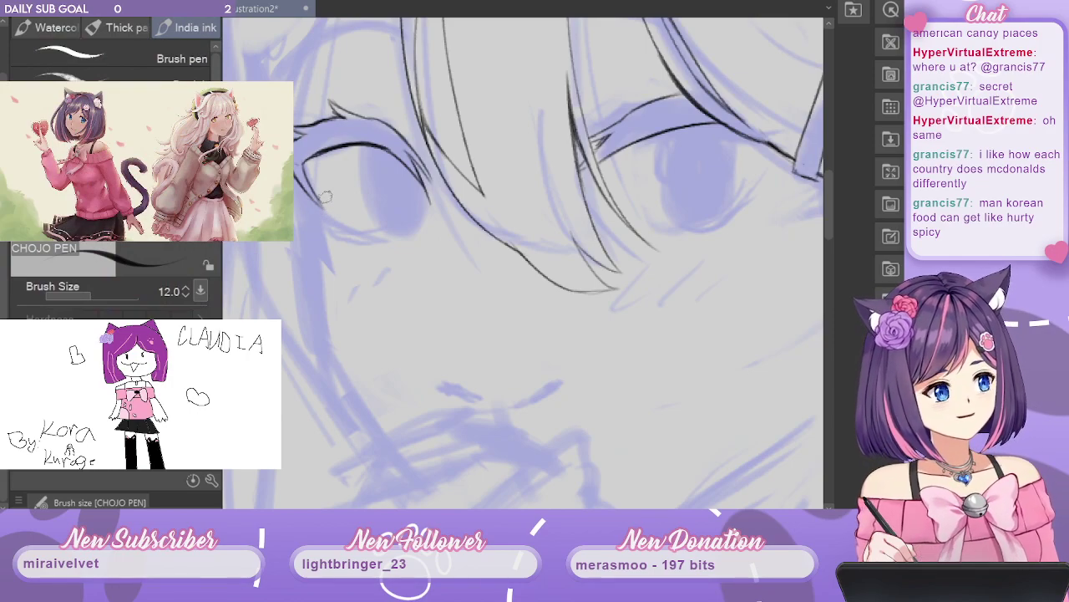
Ink the same eye's tall oval iris and its lower lid with short fine lashes.
mouse_move(359, 142)
left_mouse_down()
mouse_move(365, 199)
mouse_move(365, 175)
left_mouse_up()
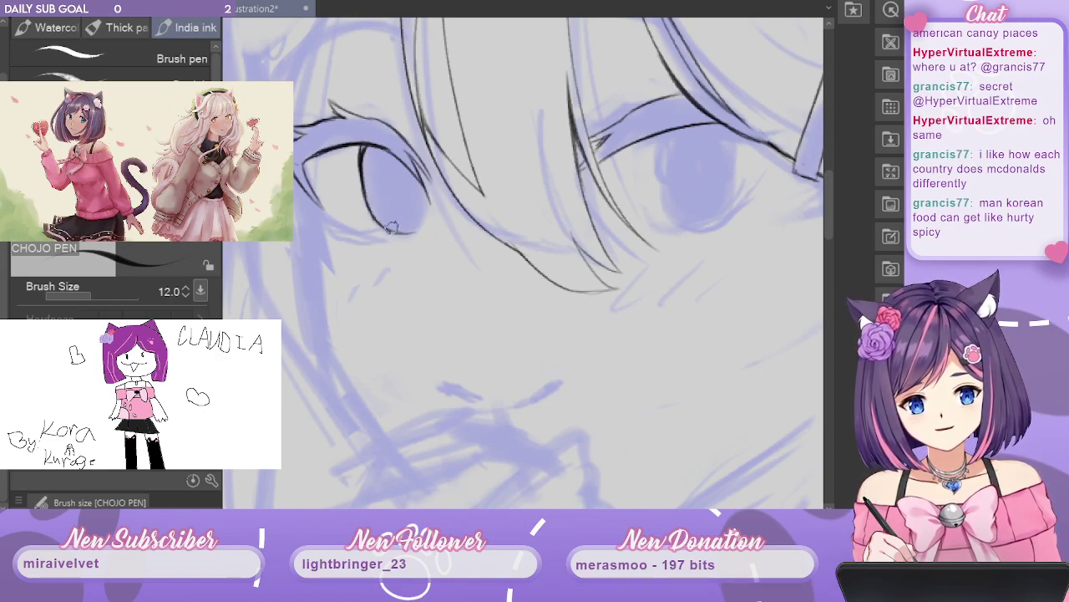
left_click_drag(402, 230, 426, 205)
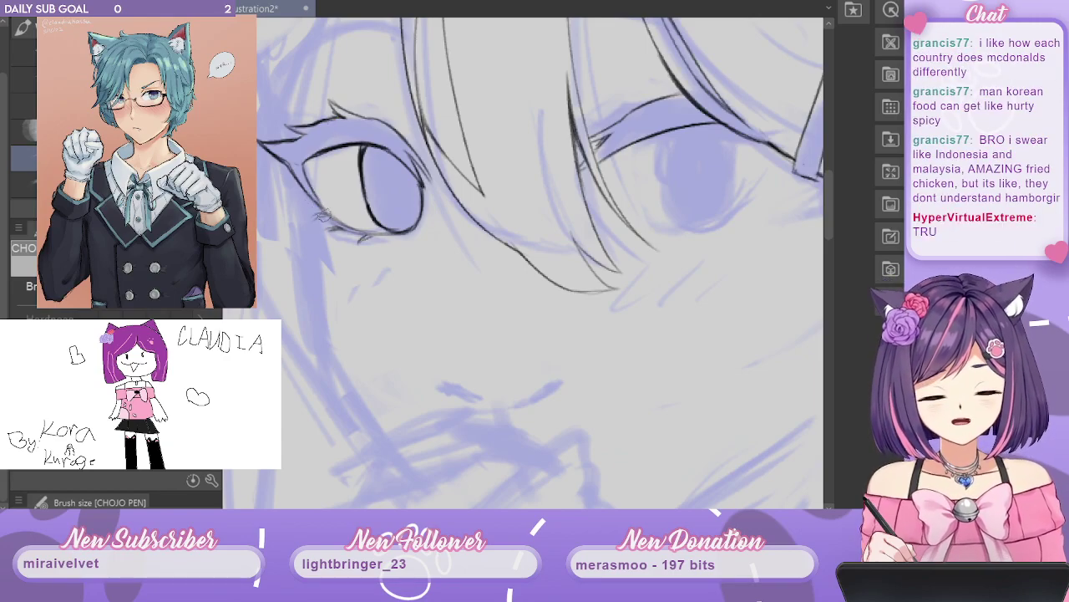
Add a small pointed tuft to the top of the clip-side eye's upper lash where it meets the bang.
left_click_drag(690, 249, 655, 277)
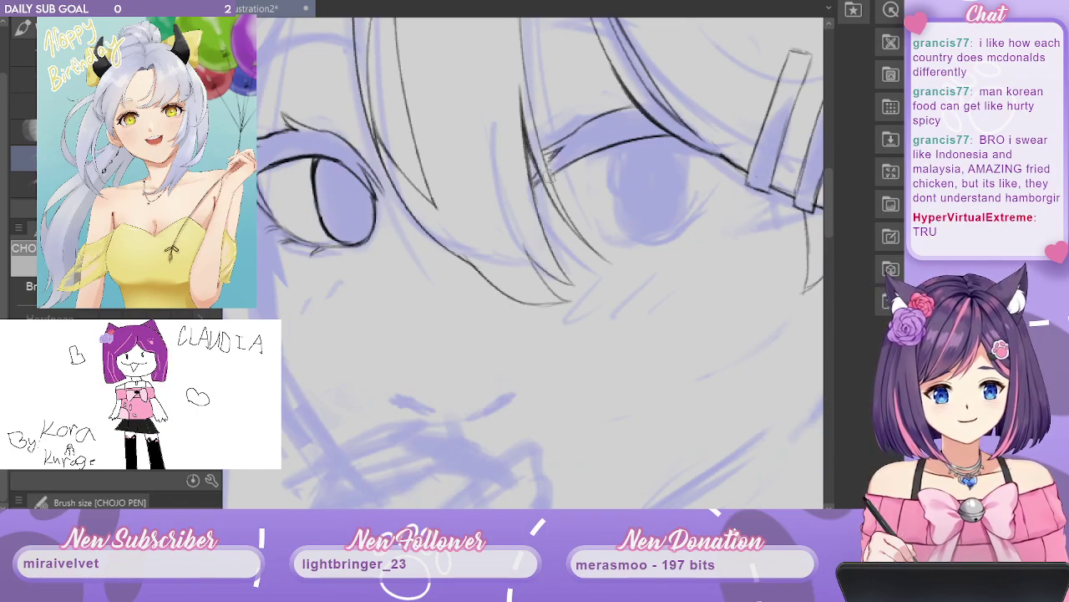
left_click_drag(659, 165, 643, 238)
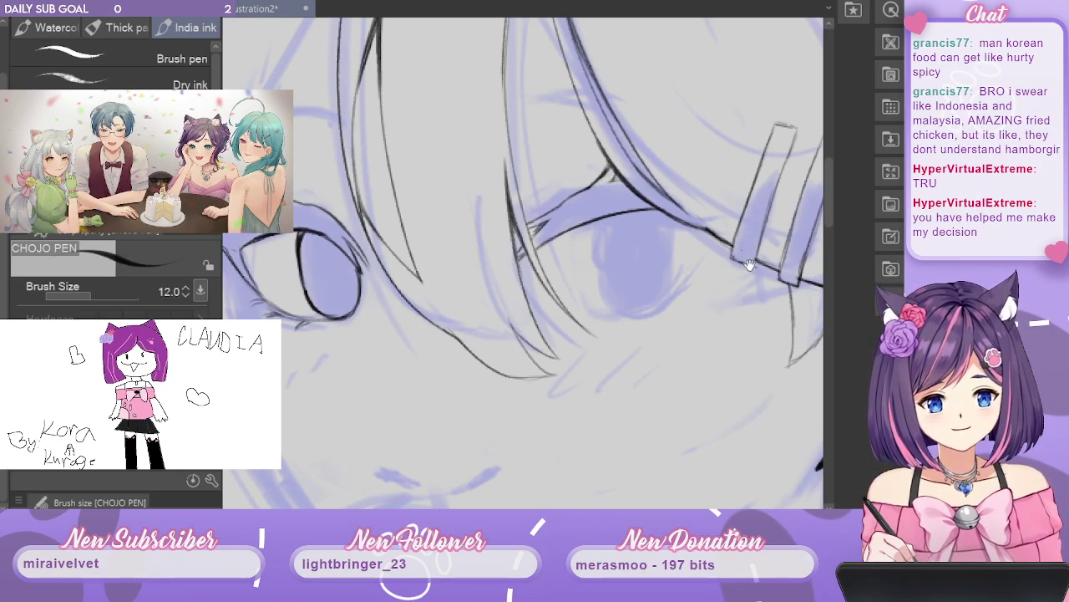
left_click_drag(749, 265, 716, 201)
left_click_drag(652, 200, 630, 192)
left_click_drag(596, 157, 700, 171)
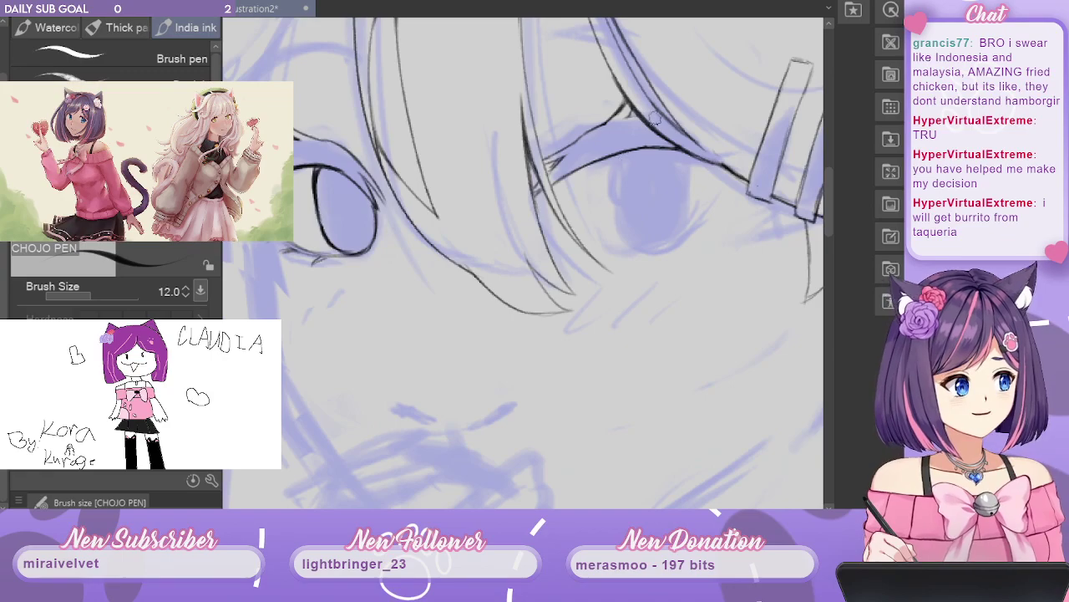
Replace the outermost lash flick on the far eye with a lower pointed one and darken it.
left_click_drag(732, 144, 706, 119)
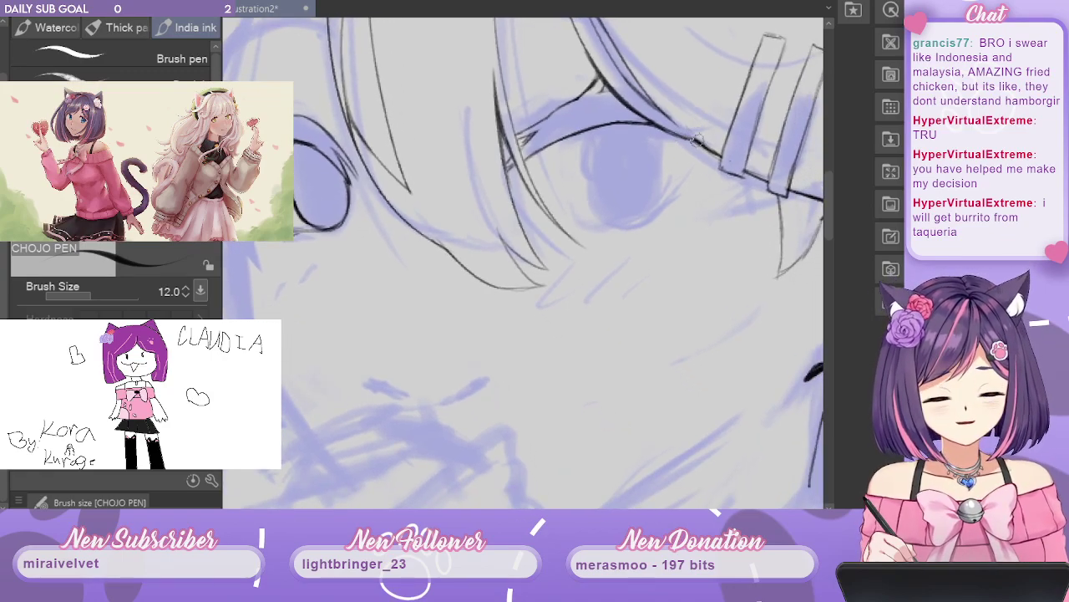
left_click_drag(575, 254, 685, 341)
left_click_drag(730, 370, 726, 357)
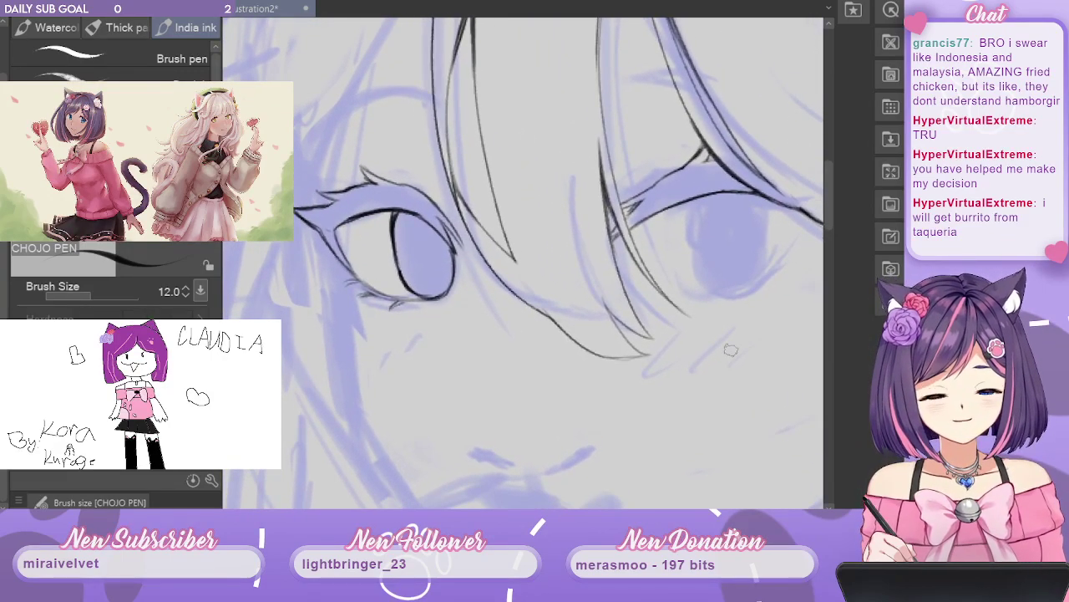
scroll(721, 416, "down", 5)
scroll(720, 416, "up", 3)
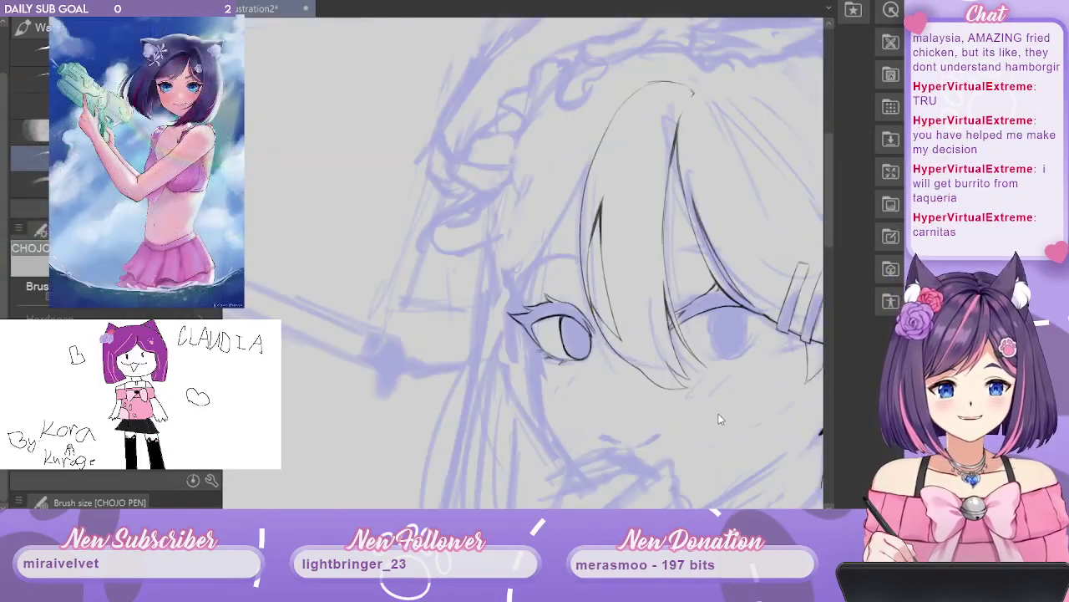
left_click_drag(711, 411, 656, 314)
scroll(653, 333, "up", 2)
left_click_drag(578, 283, 683, 410)
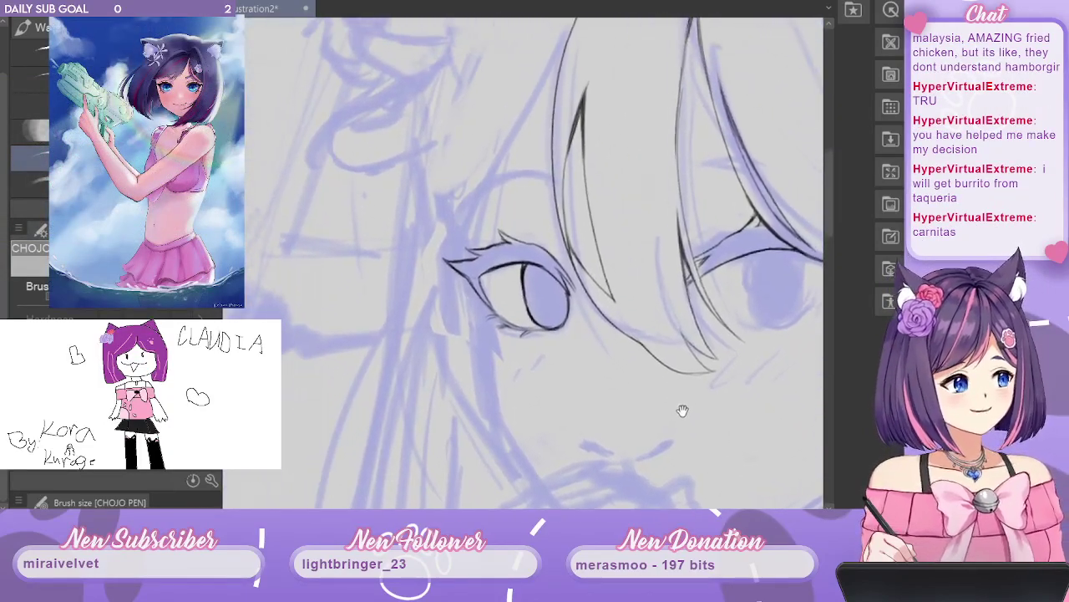
scroll(683, 411, "up", 1)
left_click_drag(504, 231, 537, 269)
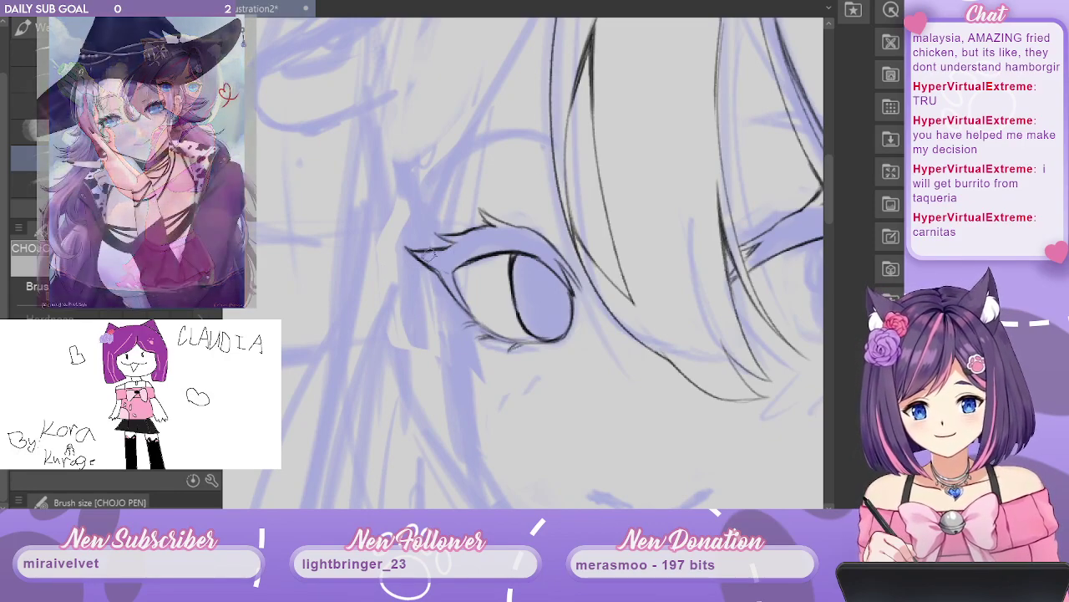
left_click_drag(428, 255, 409, 253)
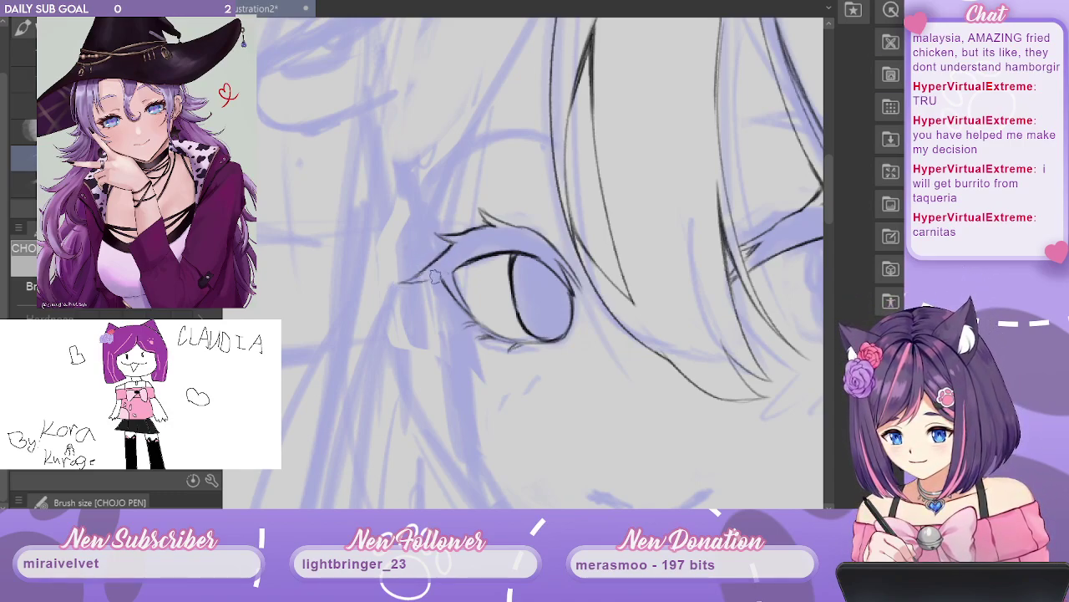
left_click_drag(401, 282, 438, 276)
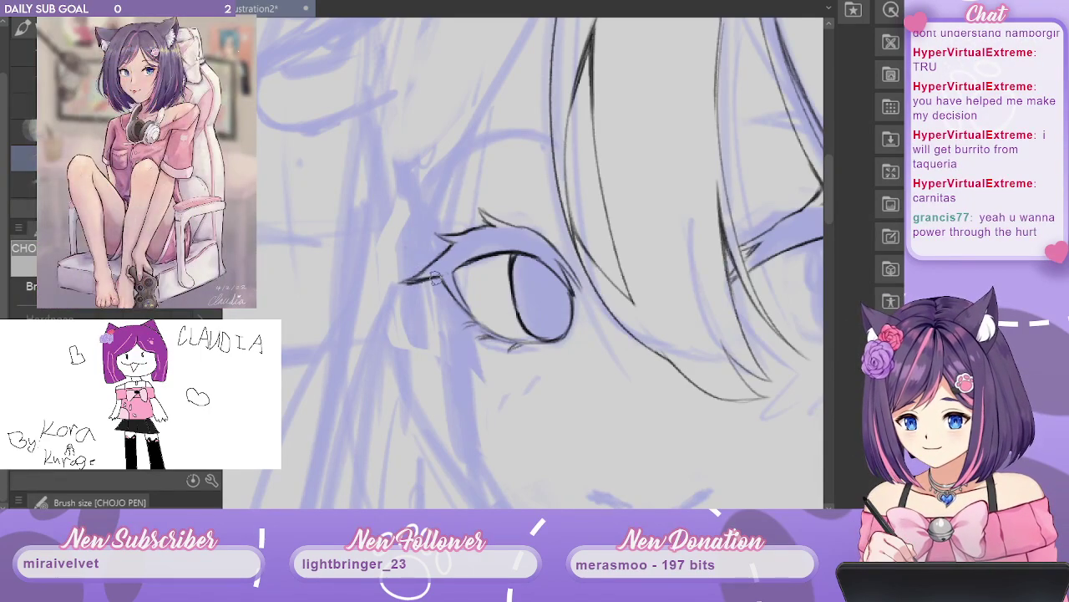
Ink the outer corner of the clip-side eye with curved lines descending from the upper lash beside the clips.
mouse_move(744, 175)
left_mouse_down()
mouse_move(596, 86)
mouse_move(450, 63)
left_mouse_up()
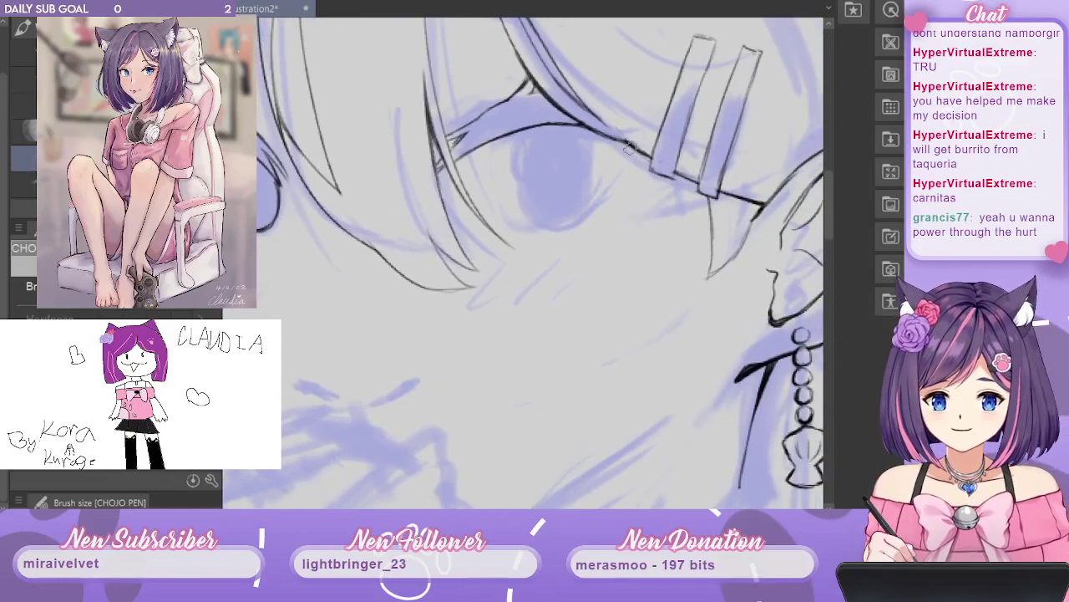
left_click_drag(616, 219, 683, 259)
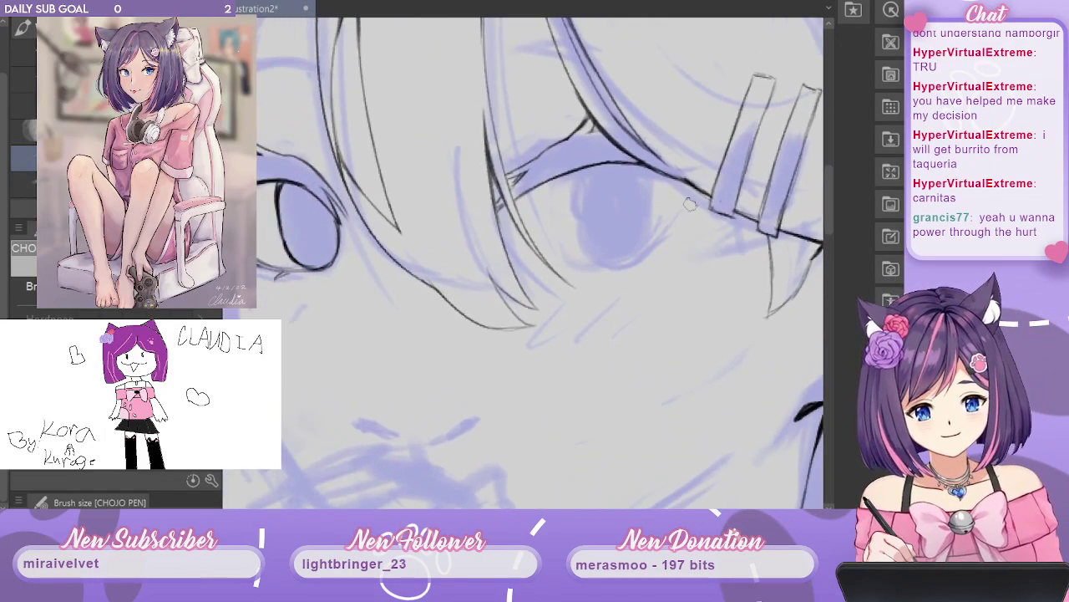
mouse_move(701, 195)
left_mouse_down()
mouse_move(678, 229)
mouse_move(739, 238)
left_mouse_up()
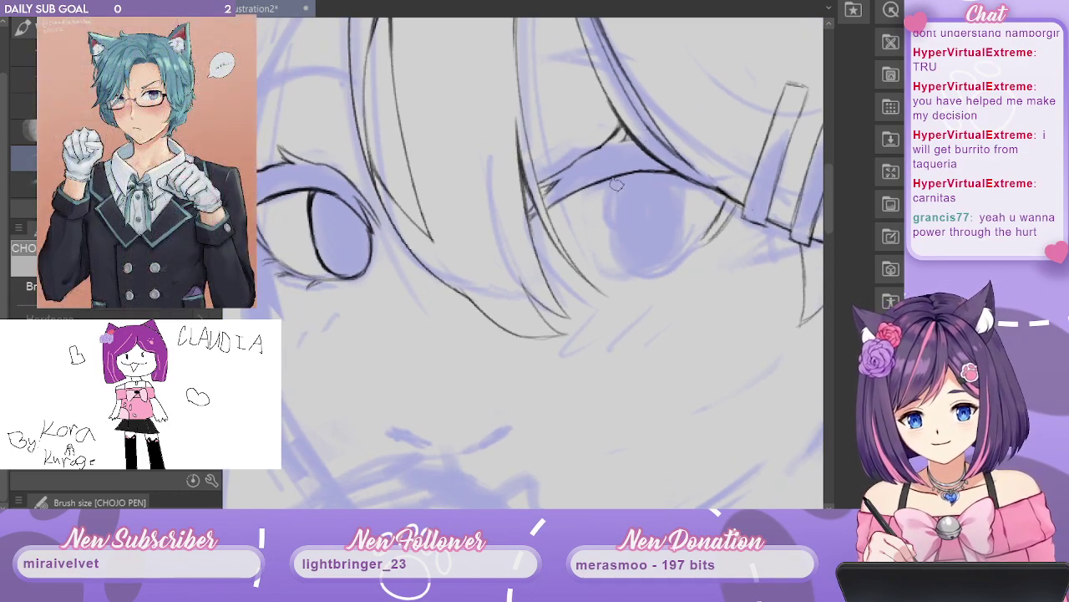
Outline a tall oval iris beneath the upper lash of the clip-side eye.
left_click_drag(624, 176, 633, 257)
mouse_move(620, 209)
left_mouse_down()
mouse_move(632, 263)
mouse_move(684, 265)
left_mouse_up()
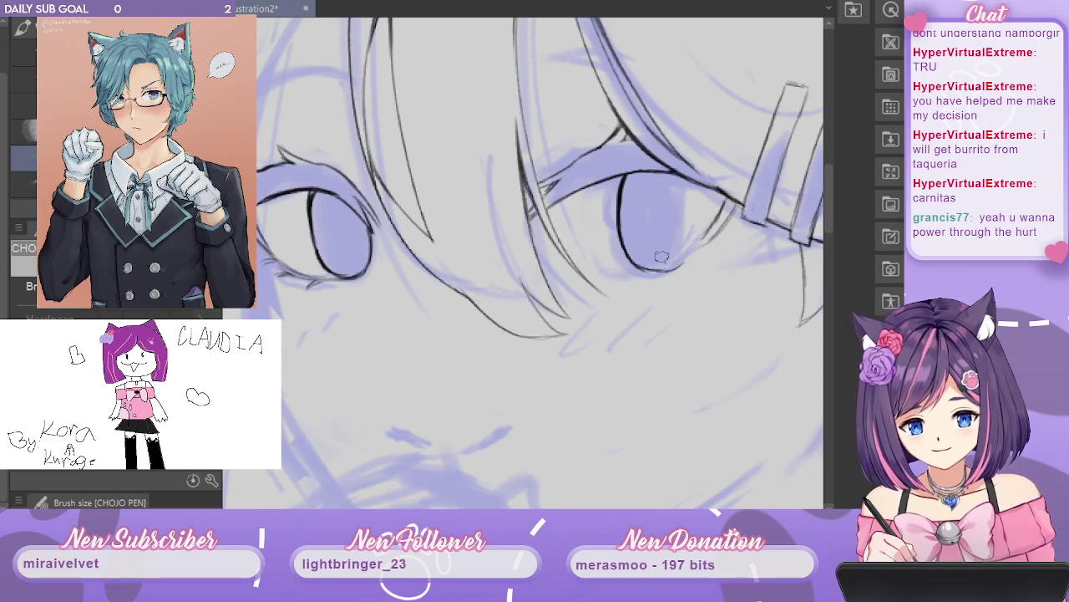
mouse_move(697, 217)
left_mouse_down()
mouse_move(690, 254)
mouse_move(694, 238)
left_mouse_up()
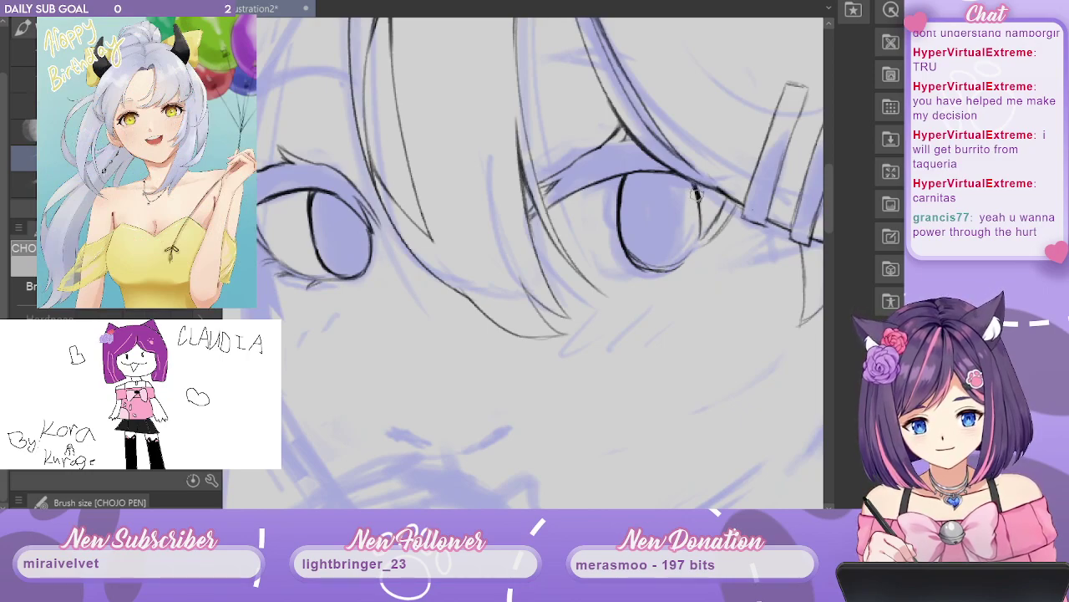
left_click_drag(696, 193, 700, 240)
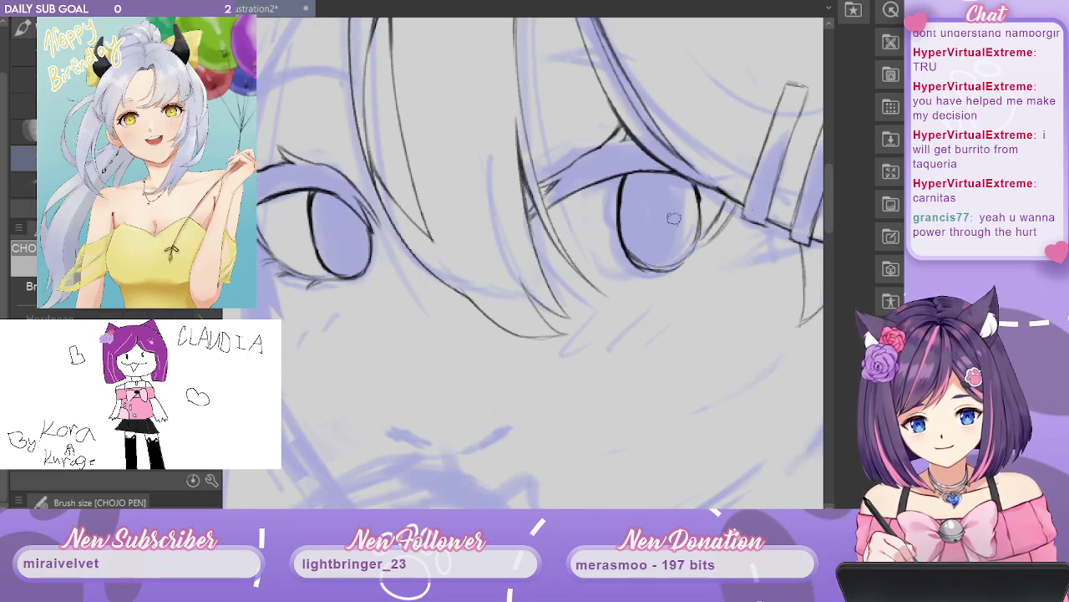
Erase the rough parts of the clip-side iris's lower outline and redraw its lower curve.
key("c")
mouse_move(632, 259)
left_mouse_down()
mouse_move(716, 244)
mouse_move(642, 226)
mouse_move(623, 237)
mouse_move(648, 264)
mouse_move(631, 249)
mouse_move(677, 258)
left_mouse_up()
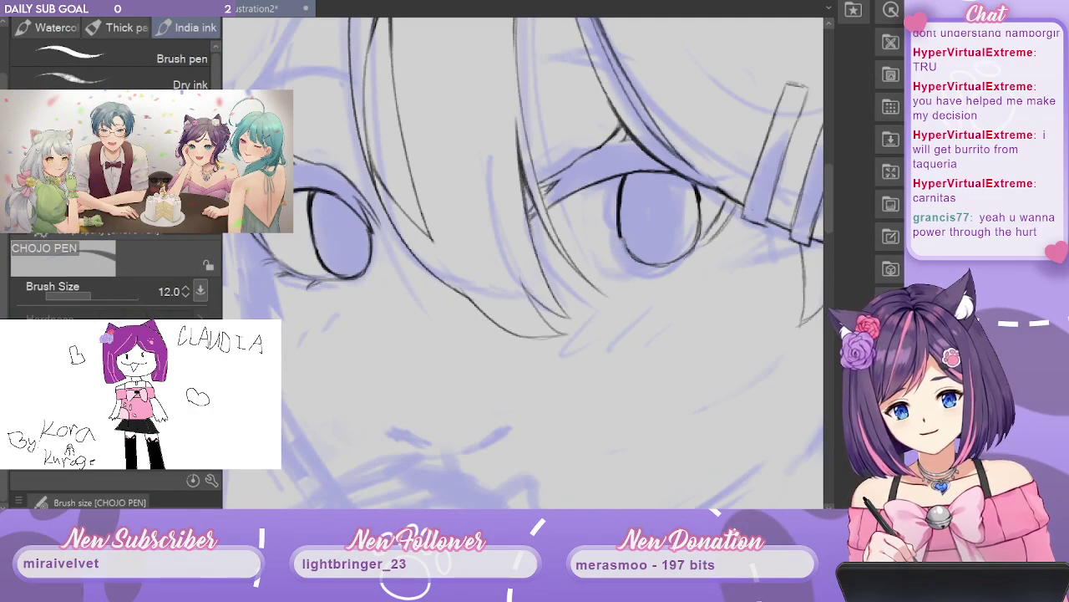
key("c")
left_click_drag(620, 228, 634, 253)
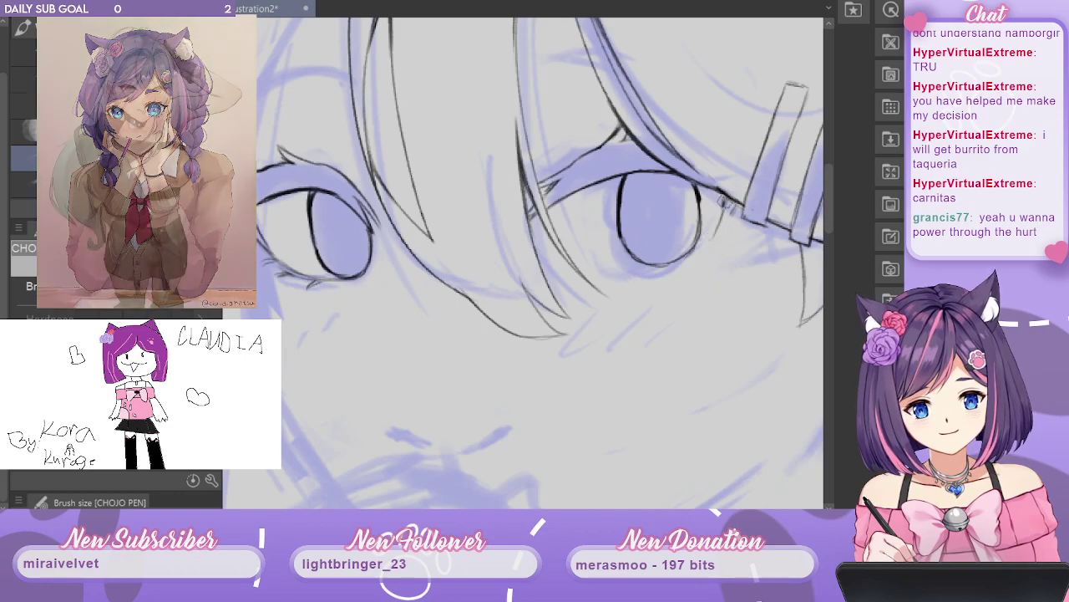
Redraw the clip-side eye's outer corner curve and ink a short lower lid line beneath the iris.
mouse_move(736, 198)
left_mouse_down()
mouse_move(702, 251)
mouse_move(721, 222)
mouse_move(691, 254)
left_mouse_up()
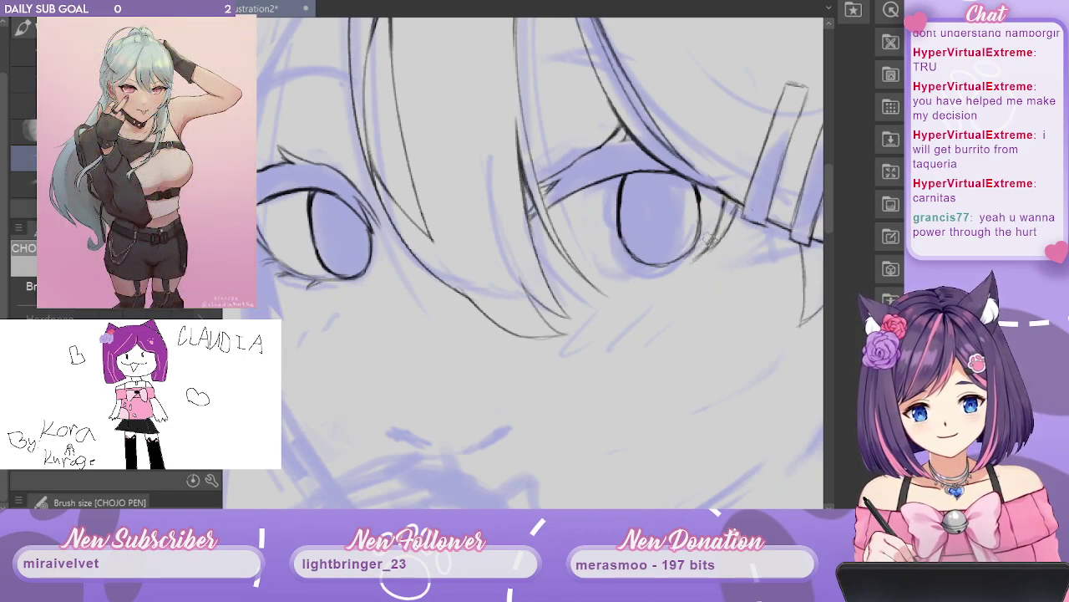
mouse_move(620, 267)
left_mouse_down()
mouse_move(607, 271)
mouse_move(648, 270)
left_mouse_up()
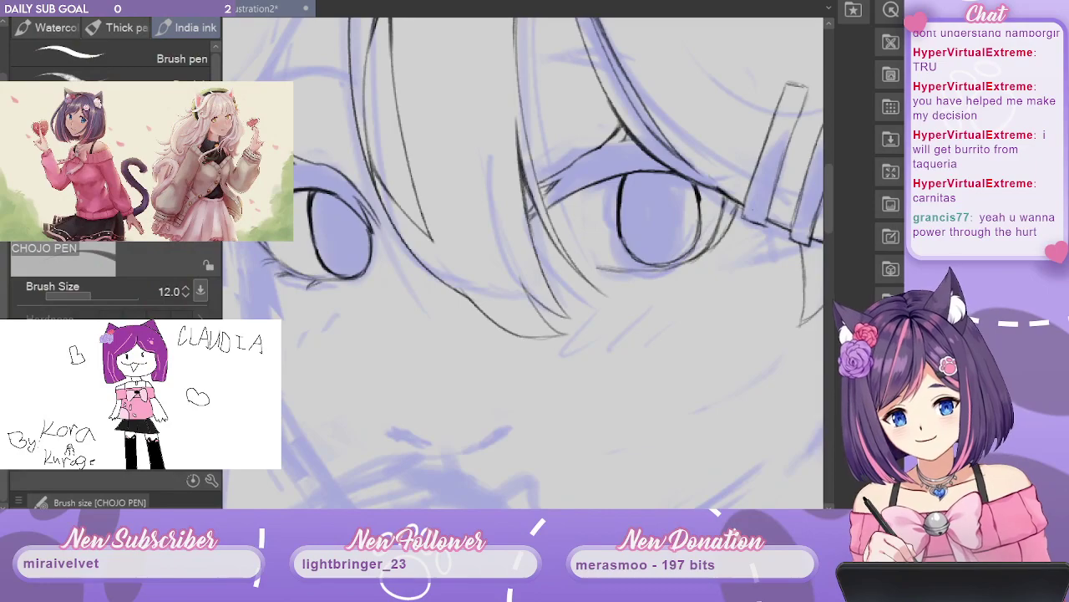
Reshape the clip-side iris with a flatter bottom and redraw its outer side slightly farther inward.
mouse_move(640, 253)
left_mouse_down()
mouse_move(689, 249)
mouse_move(669, 265)
mouse_move(696, 244)
mouse_move(642, 263)
left_mouse_up()
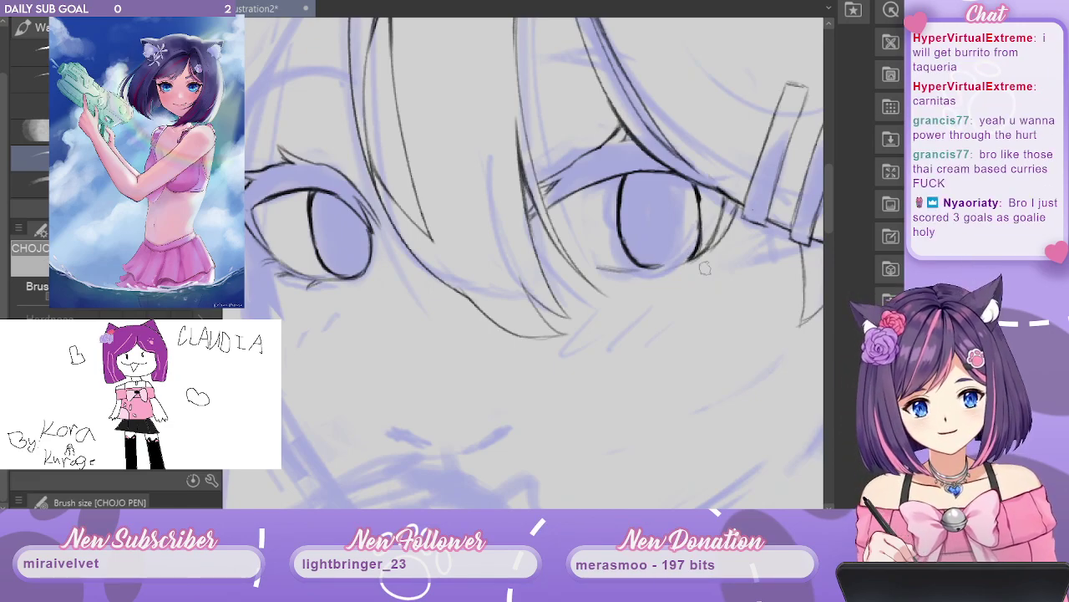
left_click_drag(698, 254, 632, 267)
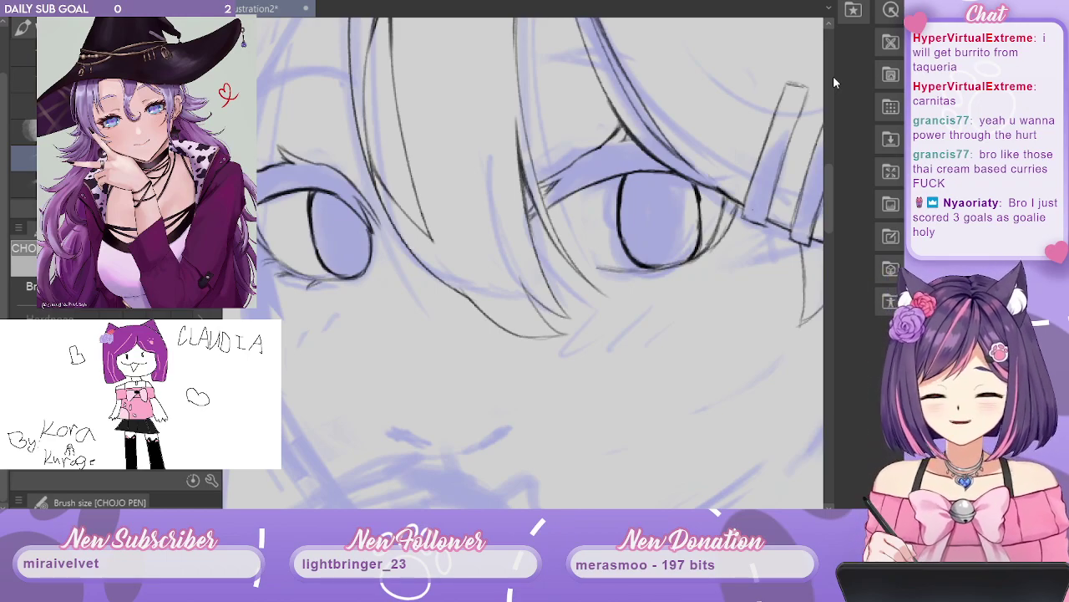
key("ctrl+minus")
key("ctrl+minus")
key("ctrl+minus")
key("ctrl+plus")
key("ctrl+plus")
key("ctrl+plus")
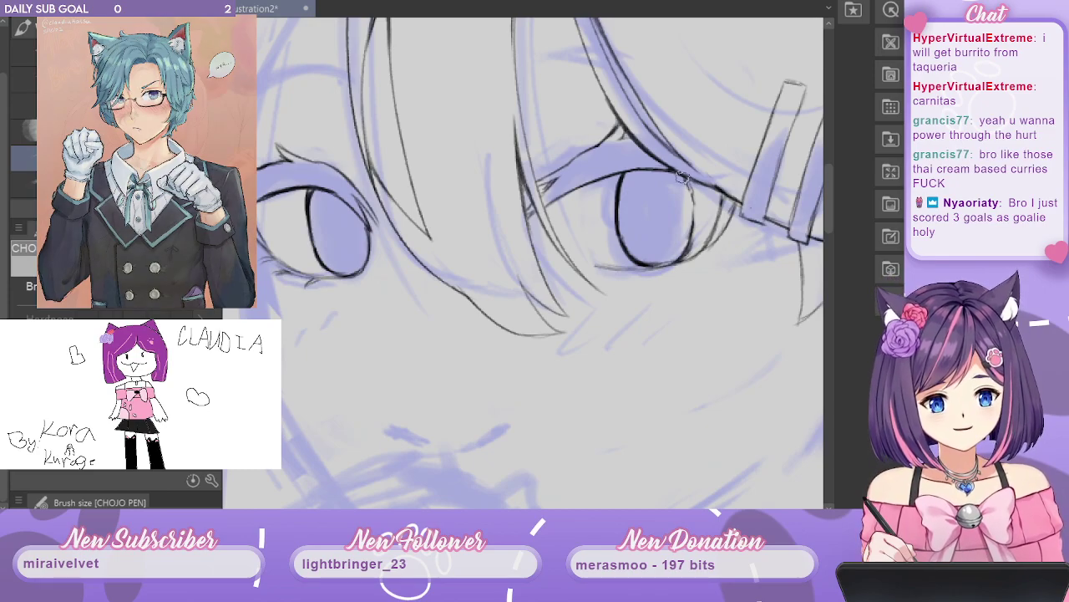
left_click_drag(690, 200, 690, 234)
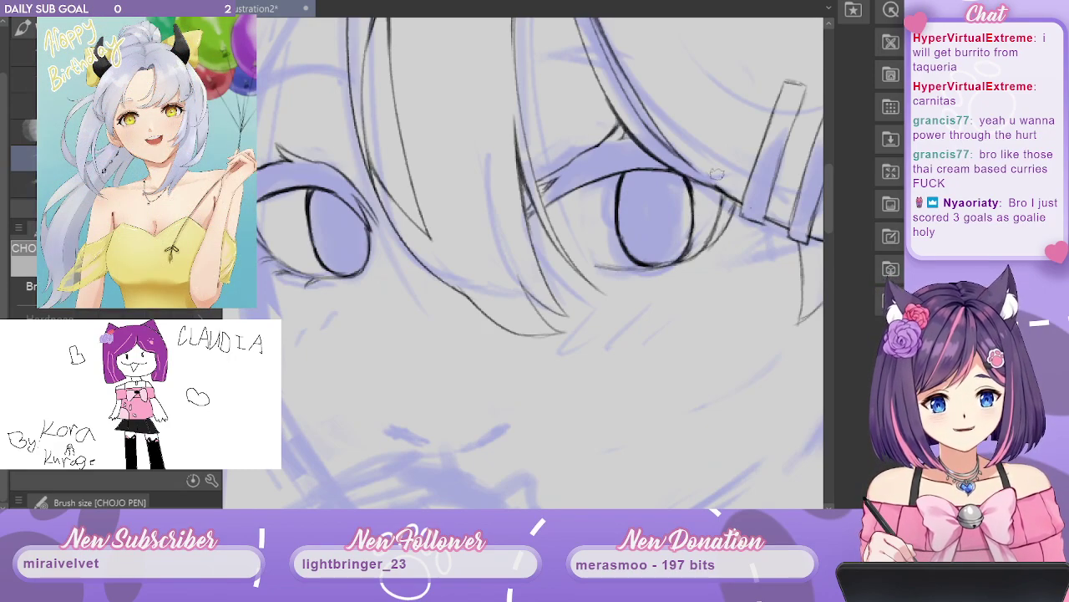
Check the inked line art with the purple rough sketch removed from view, and bring the sketch back.
scroll(770, 145, "down", 3)
left_click_drag(735, 284, 672, 309)
key("Delete")
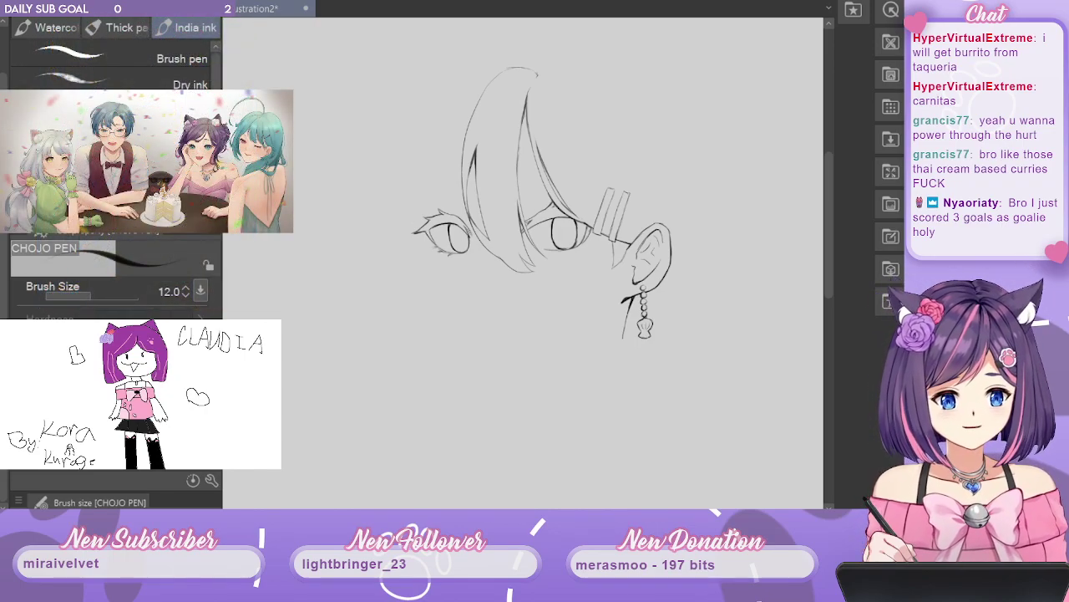
key("ctrl+z")
Ink two short lower lashes beneath the outer side of the clip-side eye and touch up the inner one.
scroll(646, 404, "up", 5)
left_click_drag(468, 203, 773, 453)
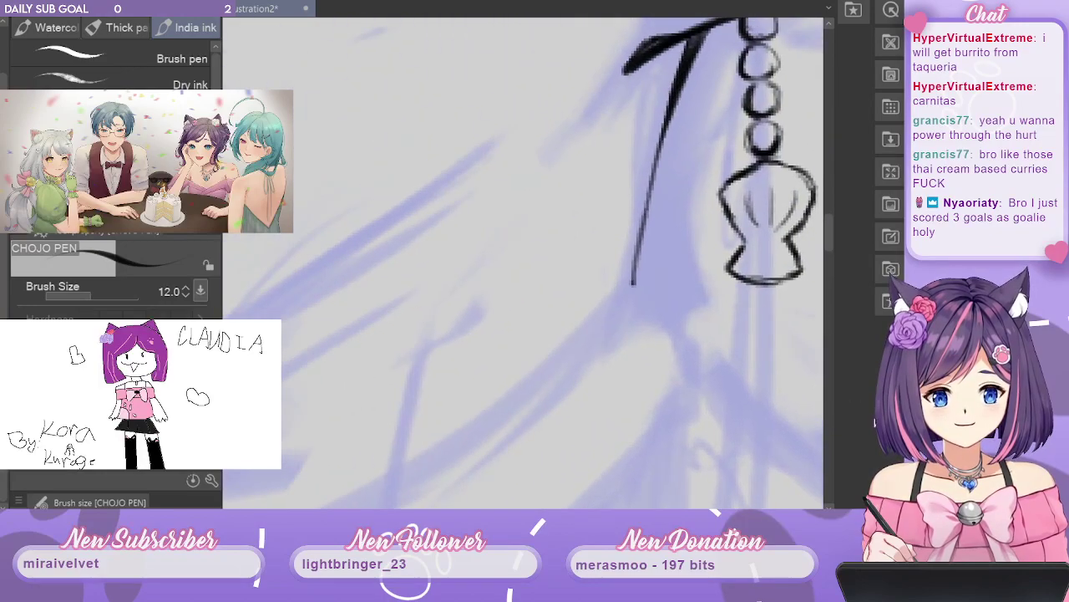
left_click_drag(502, 234, 681, 434)
mouse_move(660, 77)
left_mouse_down()
mouse_move(666, 420)
mouse_move(653, 357)
left_mouse_up()
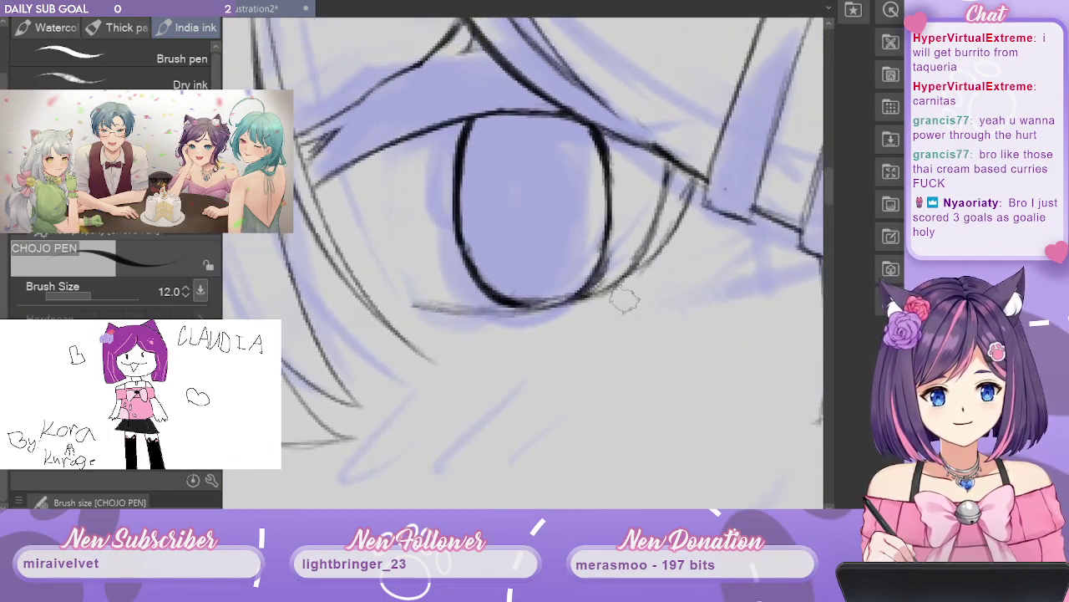
left_click_drag(617, 291, 637, 314)
left_click_drag(566, 308, 585, 338)
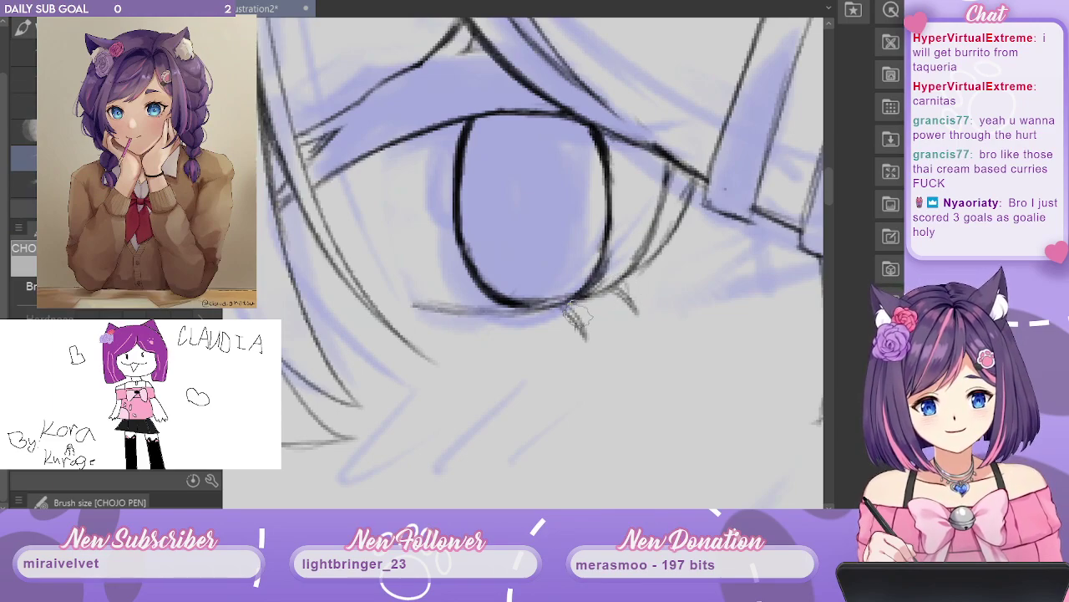
scroll(720, 244, "down", 6)
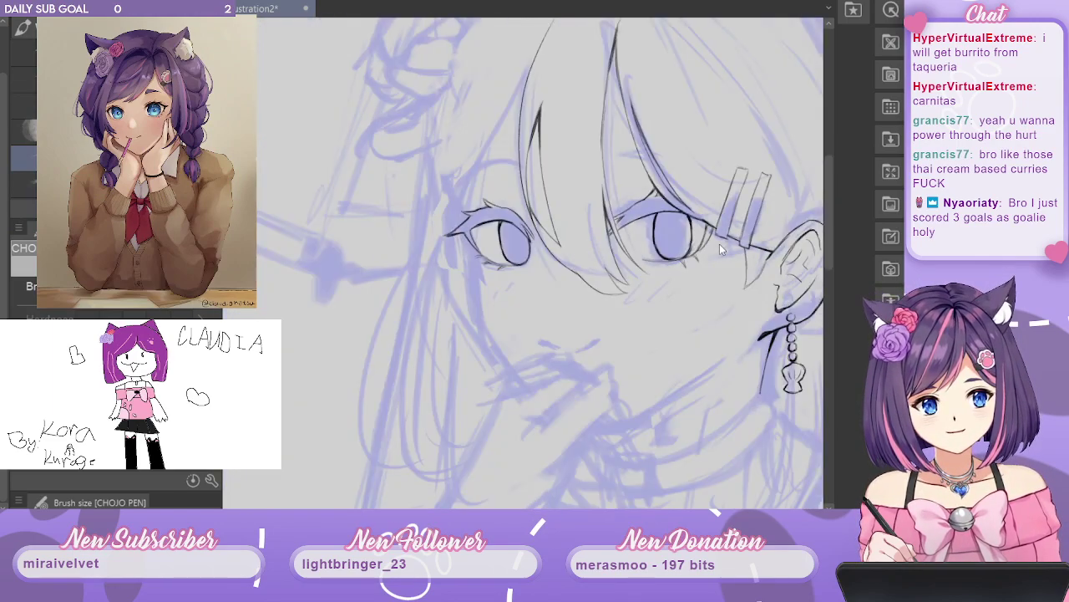
scroll(720, 244, "up", 2)
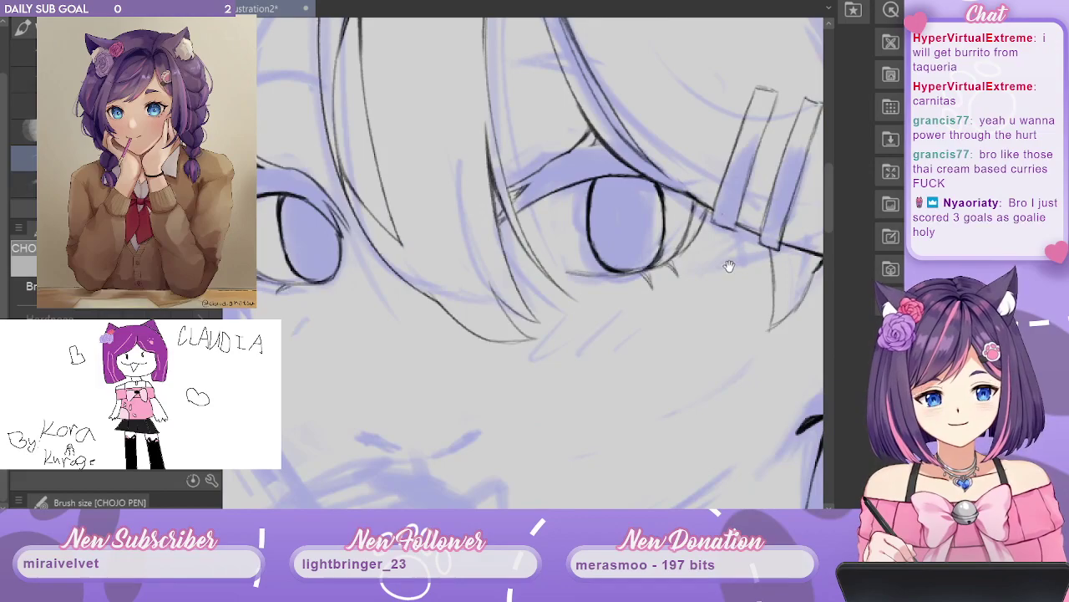
scroll(719, 244, "up", 4)
mouse_move(628, 234)
left_mouse_down()
mouse_move(643, 234)
mouse_move(662, 326)
left_mouse_up()
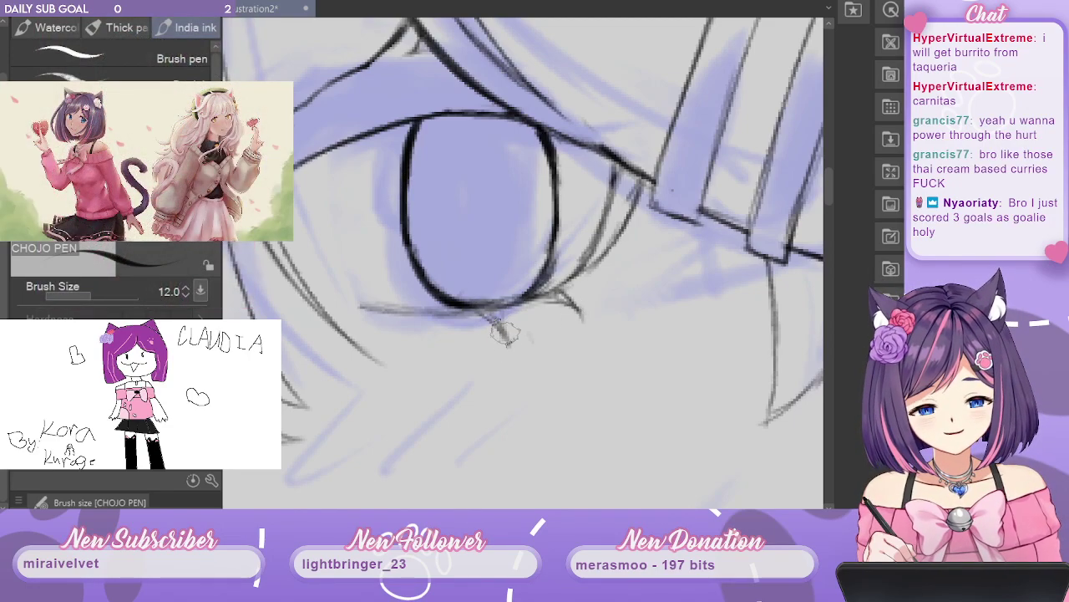
scroll(506, 332, "down", 5)
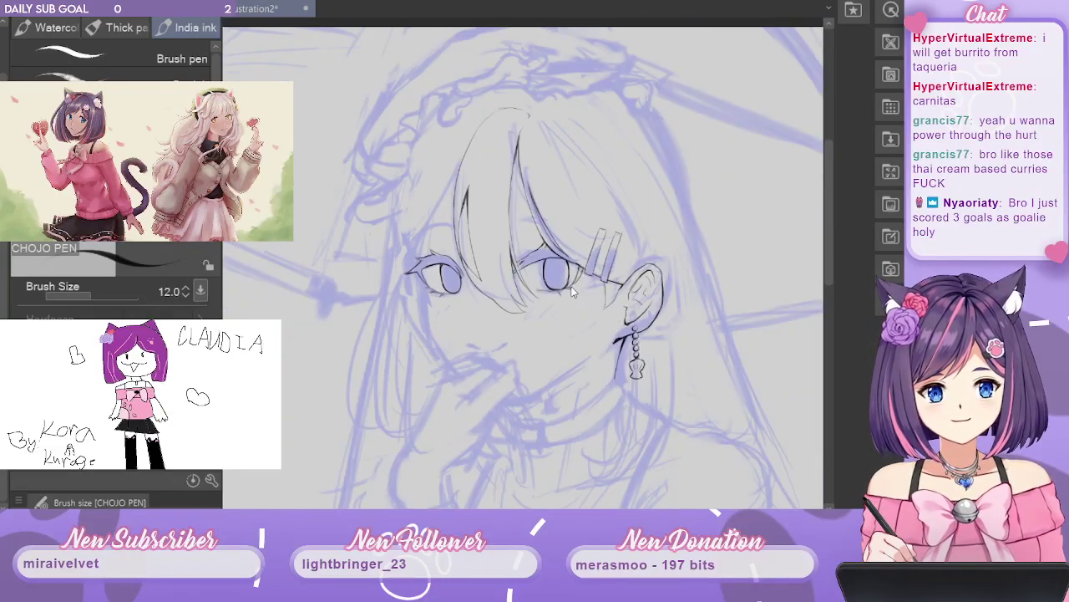
Ink a small lower lash near the outer corner of the other eye.
scroll(573, 291, "up", 4)
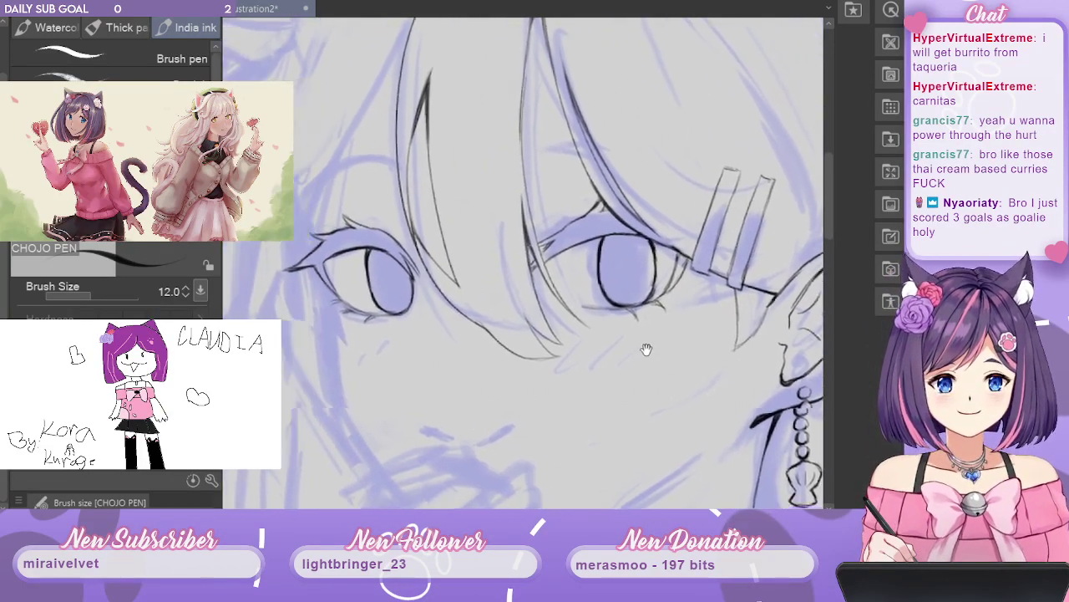
left_click_drag(646, 349, 692, 348)
left_click_drag(561, 349, 745, 364)
left_click_drag(645, 325, 619, 354)
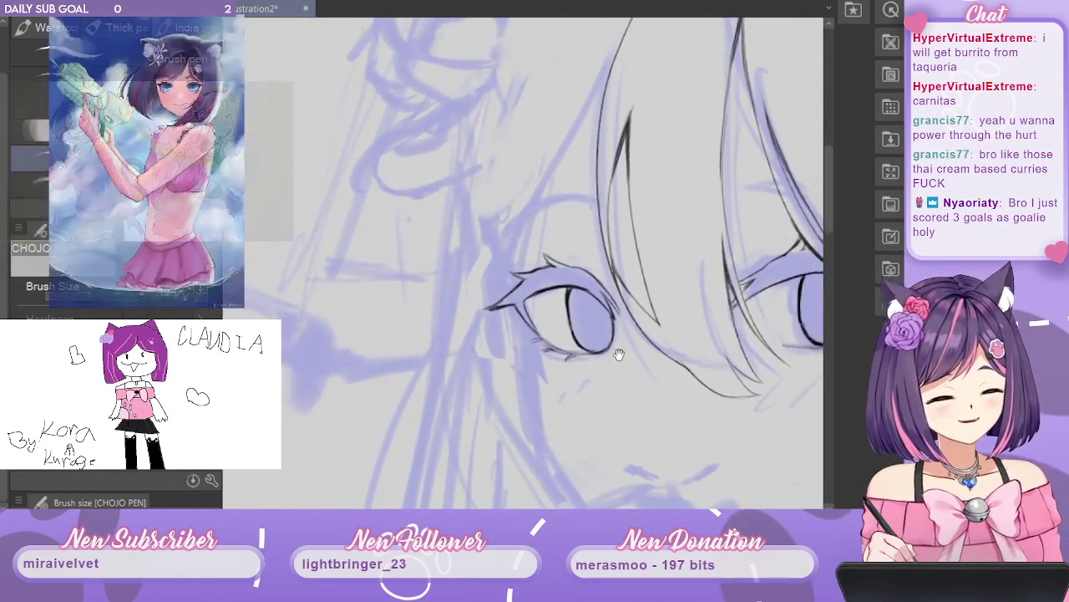
scroll(618, 354, "up", 4)
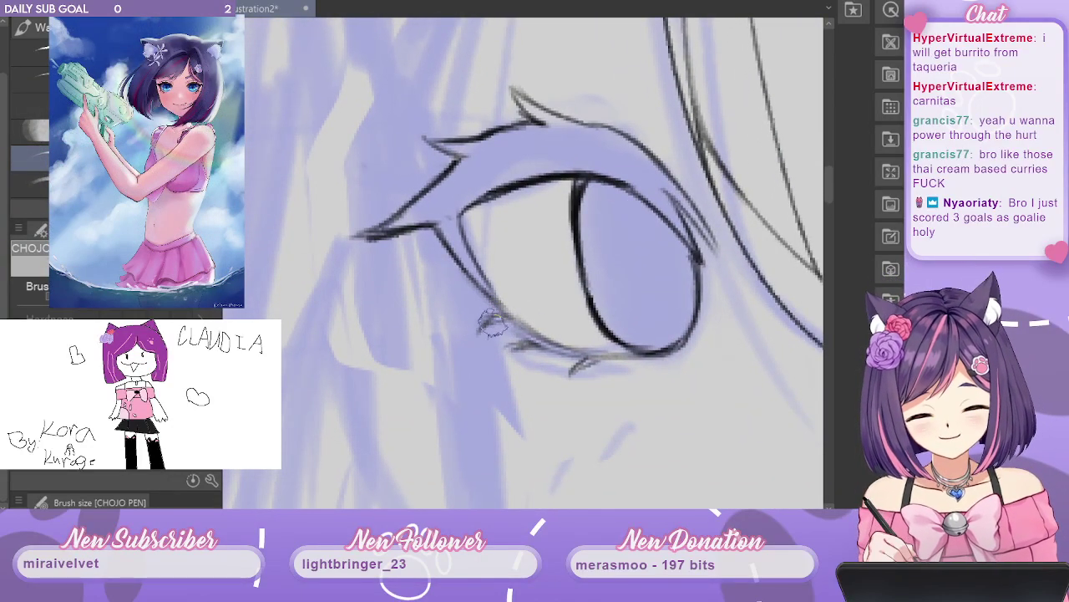
Ink the start of the choker's upper edge, curving inward from the lower end of the neck line.
scroll(503, 313, "down", 3)
left_click_drag(722, 421, 581, 265)
left_click_drag(652, 392, 591, 344)
left_click_drag(671, 320, 616, 403)
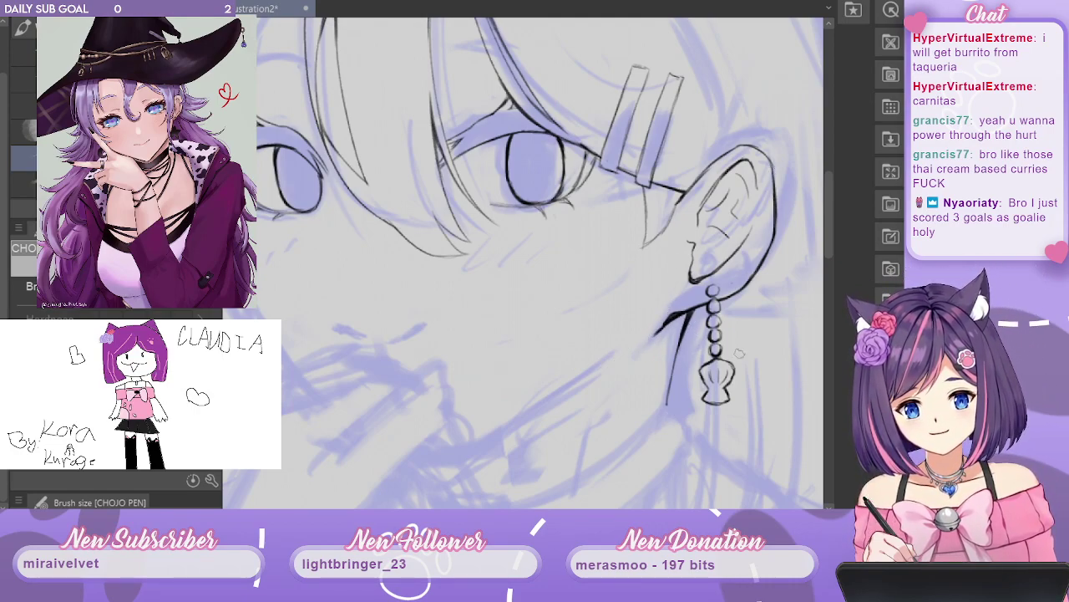
scroll(739, 354, "down", 3)
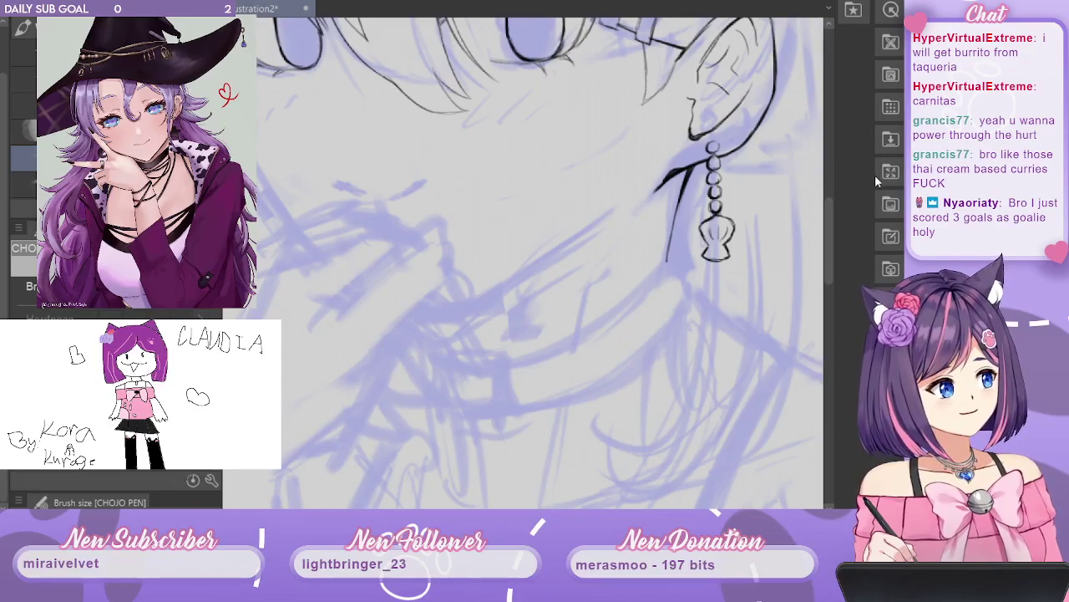
mouse_move(670, 255)
left_mouse_down()
mouse_move(651, 286)
mouse_move(590, 324)
mouse_move(702, 279)
left_mouse_up()
key("ctrl+z")
key("ctrl+z")
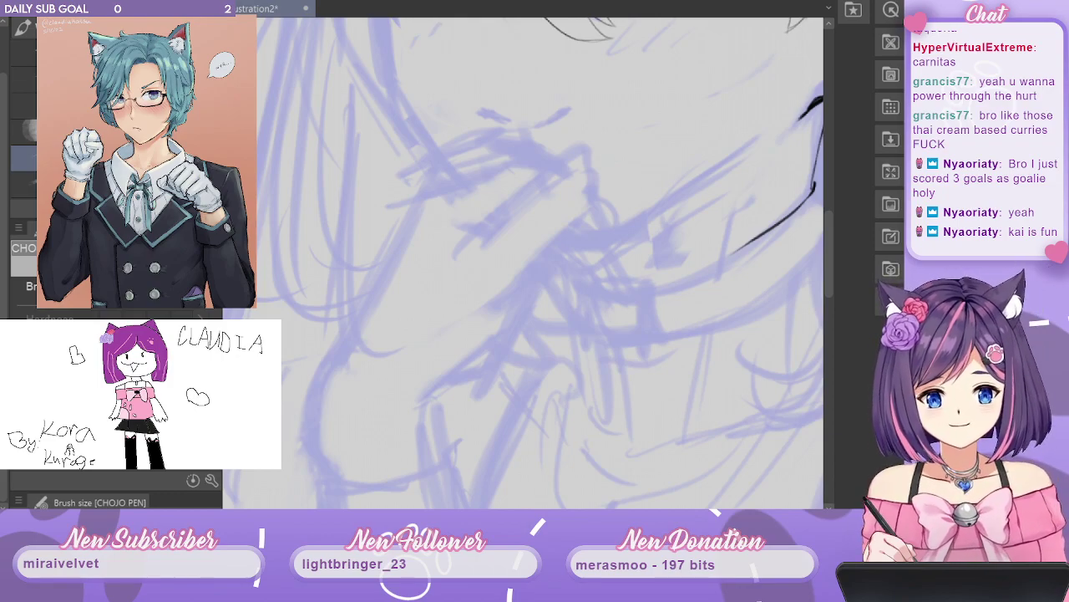
Outline the thumb of the hand at the mouth with its rounded tip, continuing its lower edge to the wrist.
left_click_drag(502, 228, 451, 264)
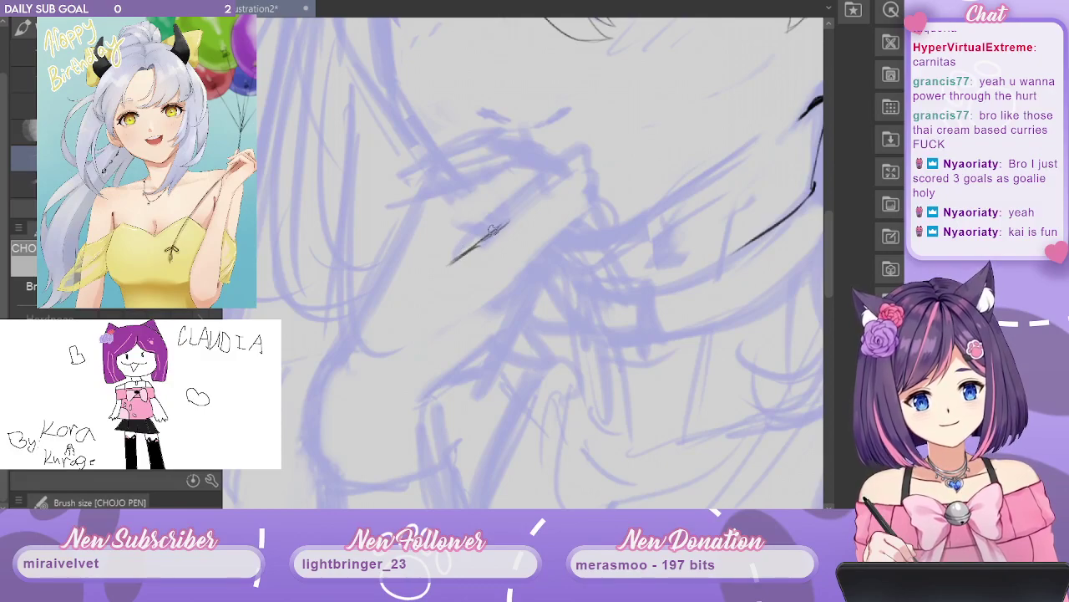
mouse_move(473, 248)
left_mouse_down()
mouse_move(541, 183)
mouse_move(576, 169)
mouse_move(556, 223)
left_mouse_up()
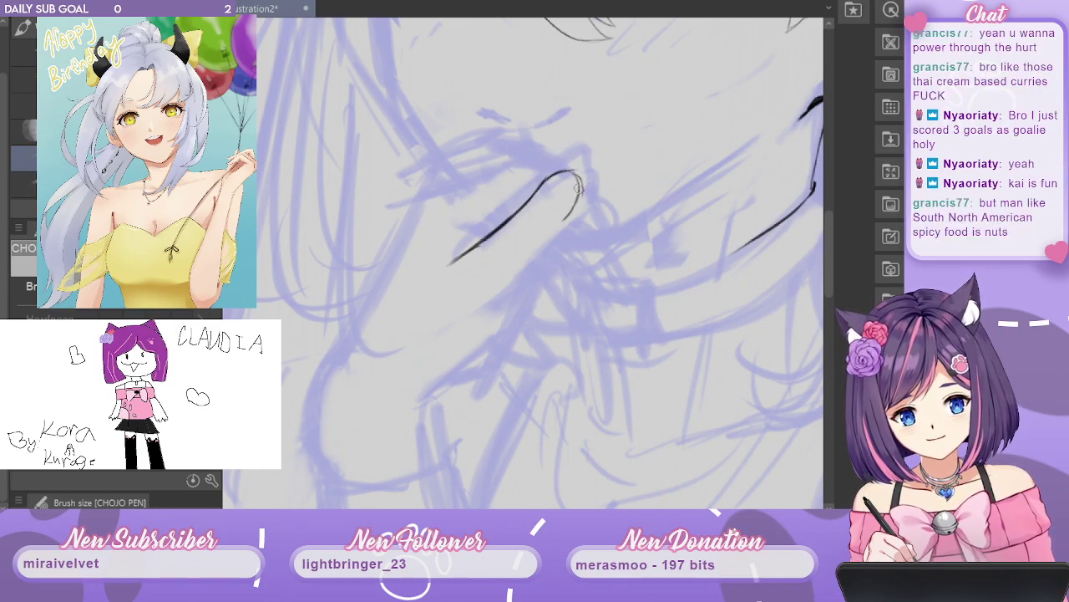
left_click_drag(578, 184, 529, 261)
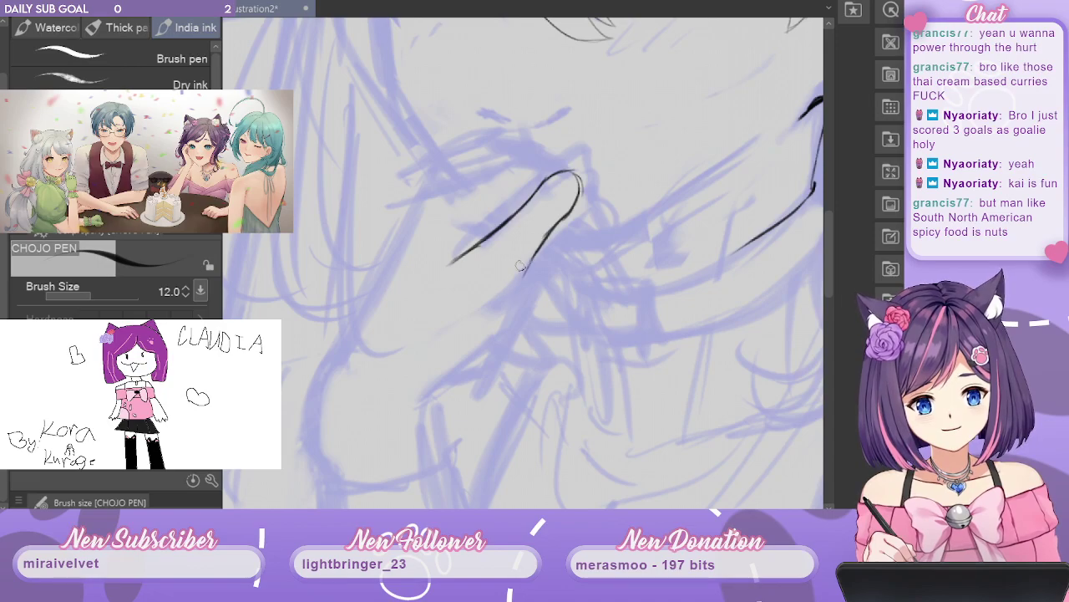
mouse_move(533, 302)
left_mouse_down()
mouse_move(613, 275)
mouse_move(603, 282)
left_mouse_up()
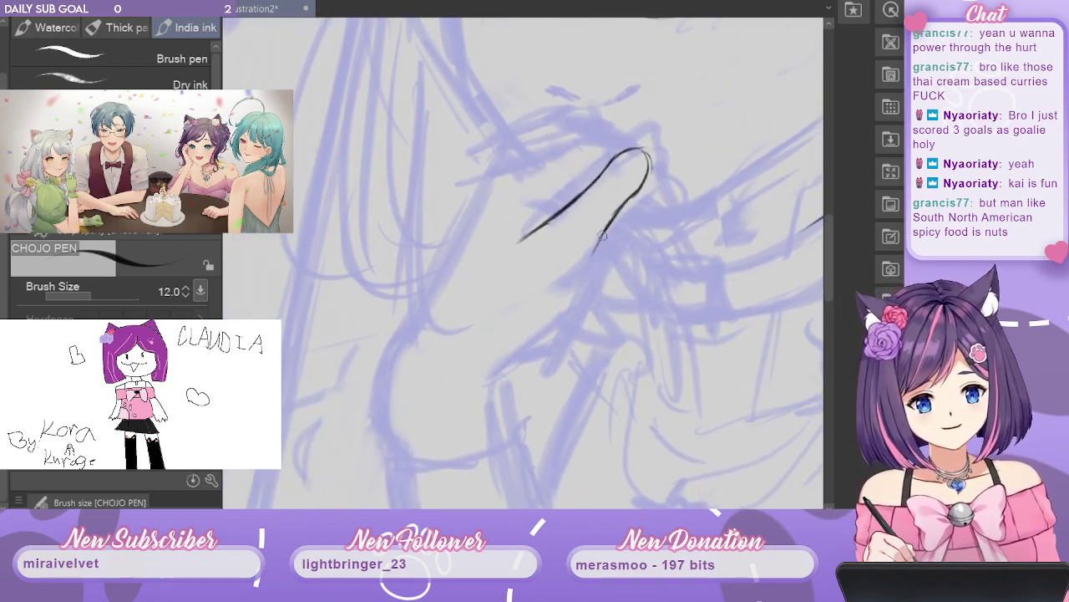
left_click_drag(600, 236, 568, 309)
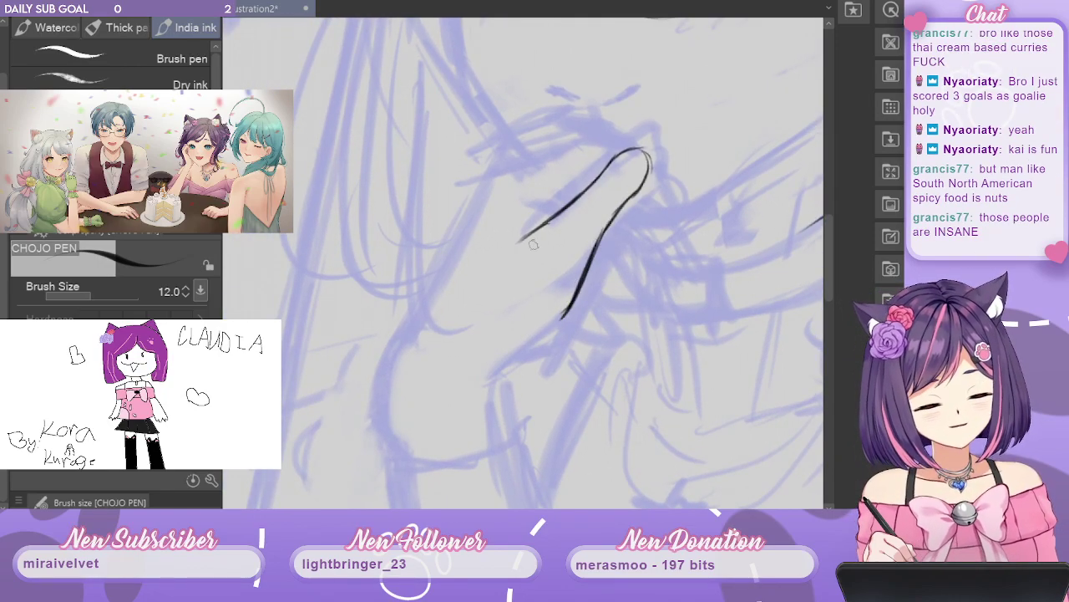
left_click_drag(565, 312, 499, 360)
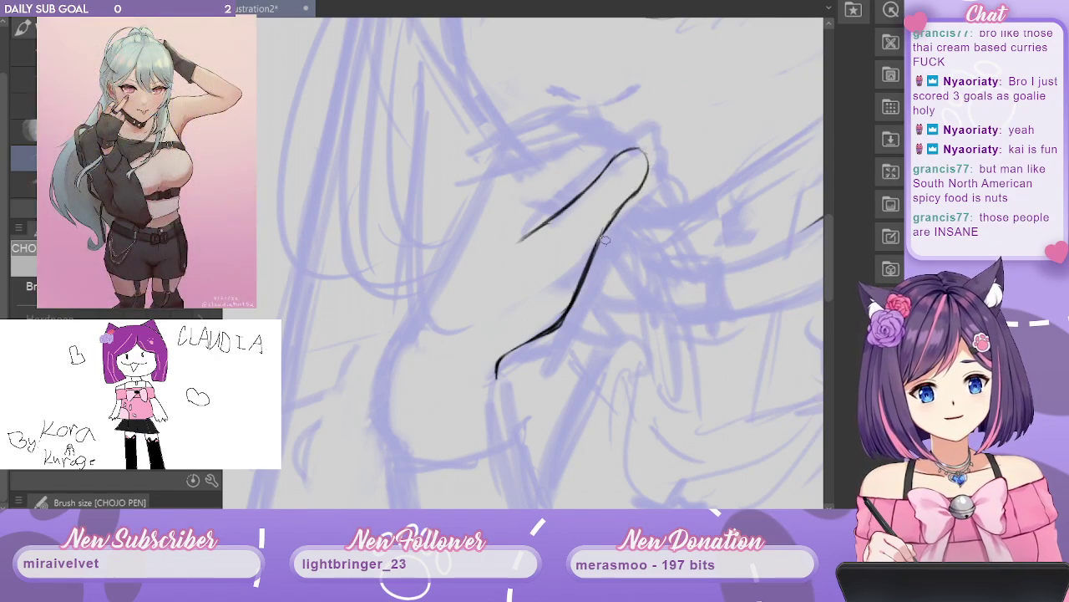
Extend the thumb-side line down along the wrist, redrawing it until it runs smoothly to the sketched cuff line.
mouse_move(609, 301)
left_mouse_down()
mouse_move(680, 162)
mouse_move(635, 150)
left_mouse_up()
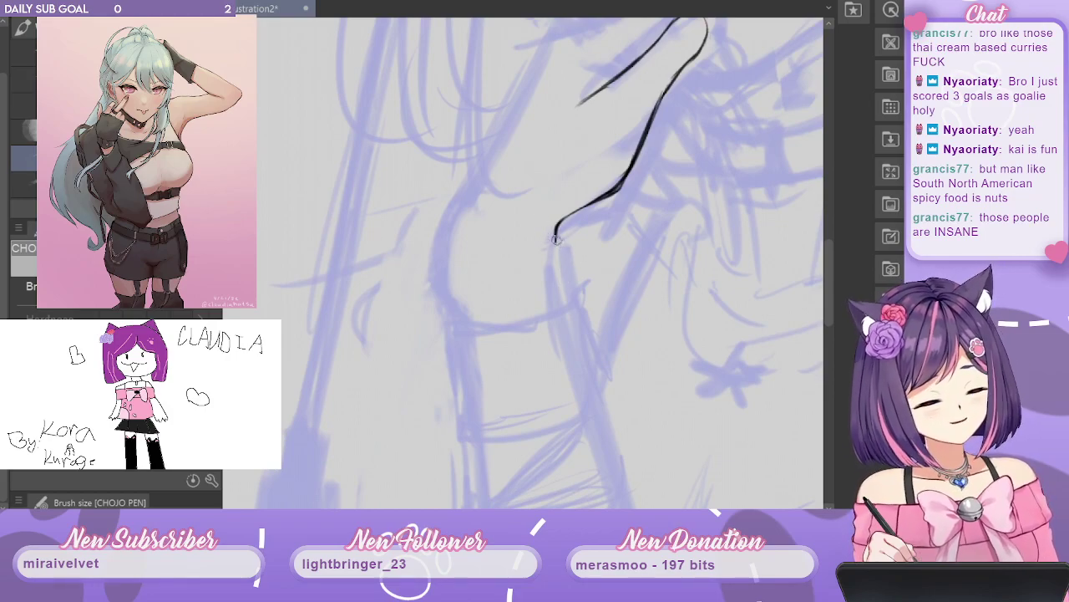
left_click_drag(558, 227, 555, 268)
key("ctrl+z")
left_click_drag(557, 228, 551, 282)
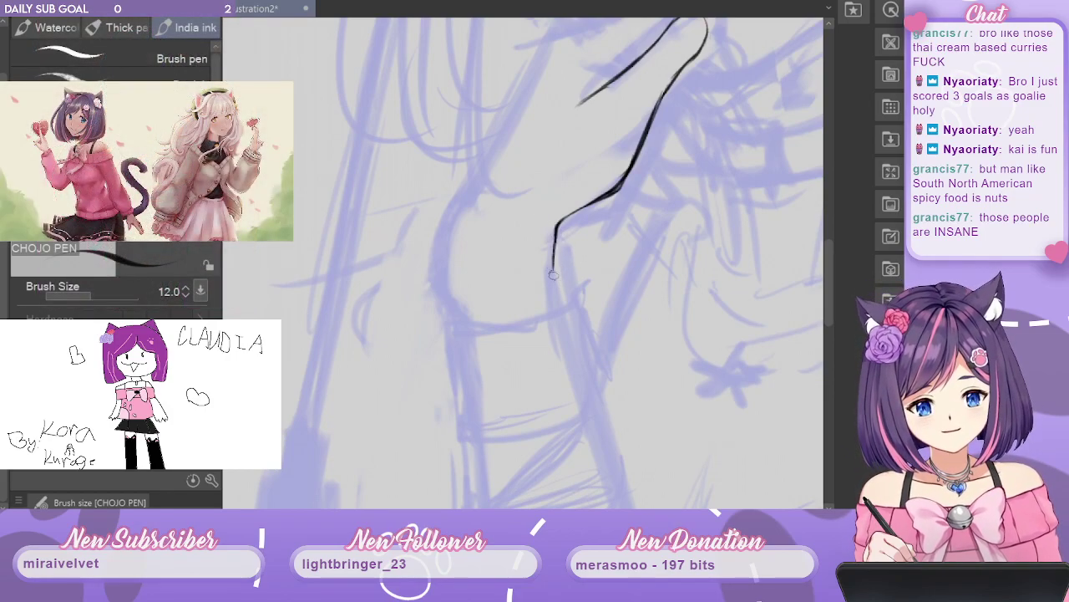
key("ctrl+z")
left_click_drag(555, 226, 553, 297)
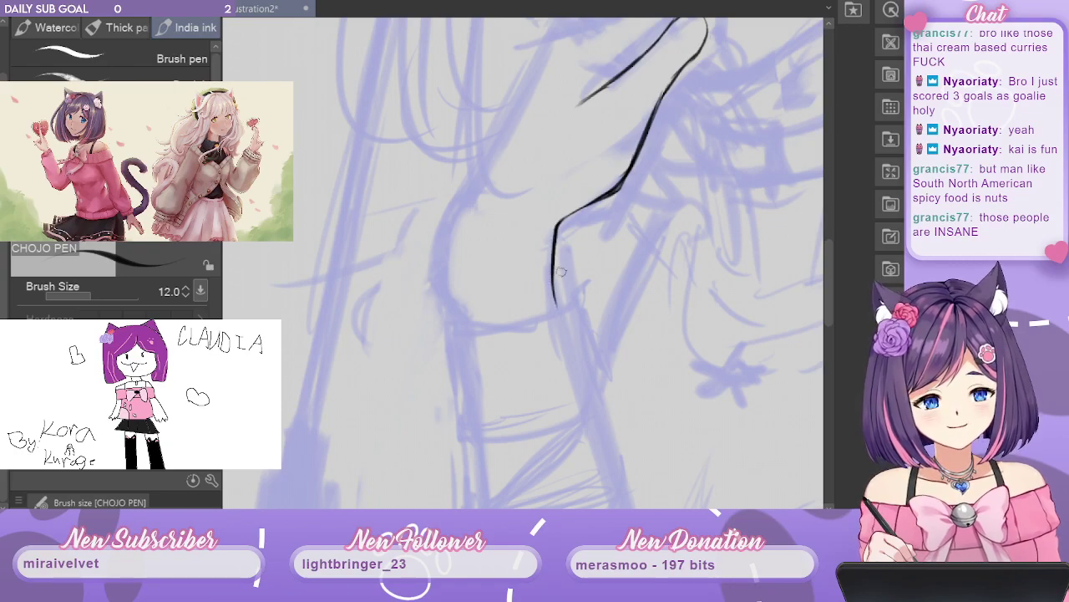
Ink the opposite wrist contour, bending outward at the heel of the hand, and redraw its lower part.
left_click_drag(573, 249, 588, 304)
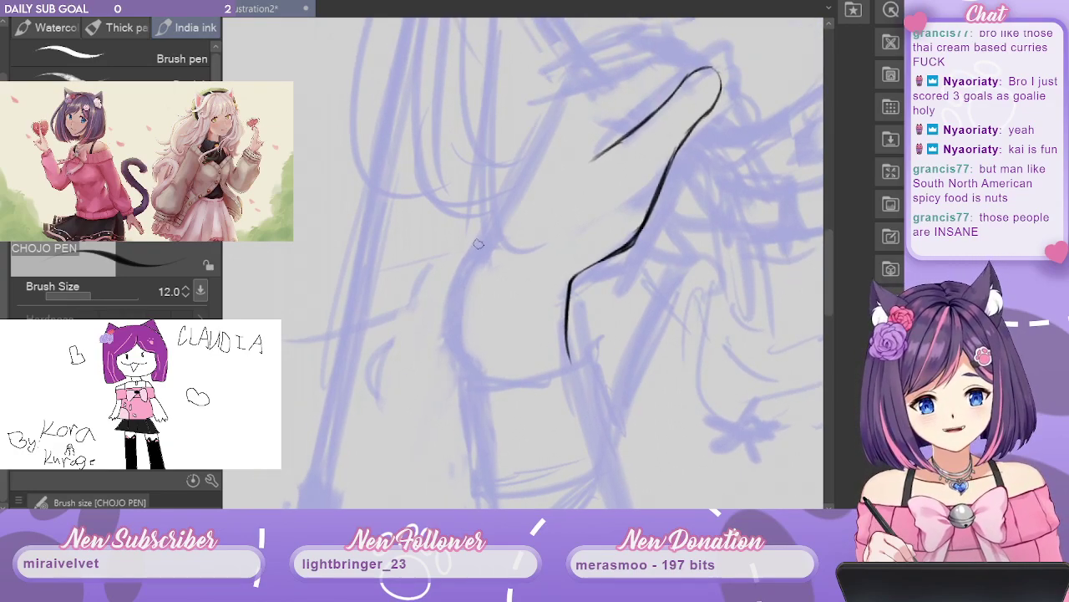
mouse_move(483, 240)
left_mouse_down()
mouse_move(459, 299)
mouse_move(460, 279)
mouse_move(471, 364)
left_mouse_up()
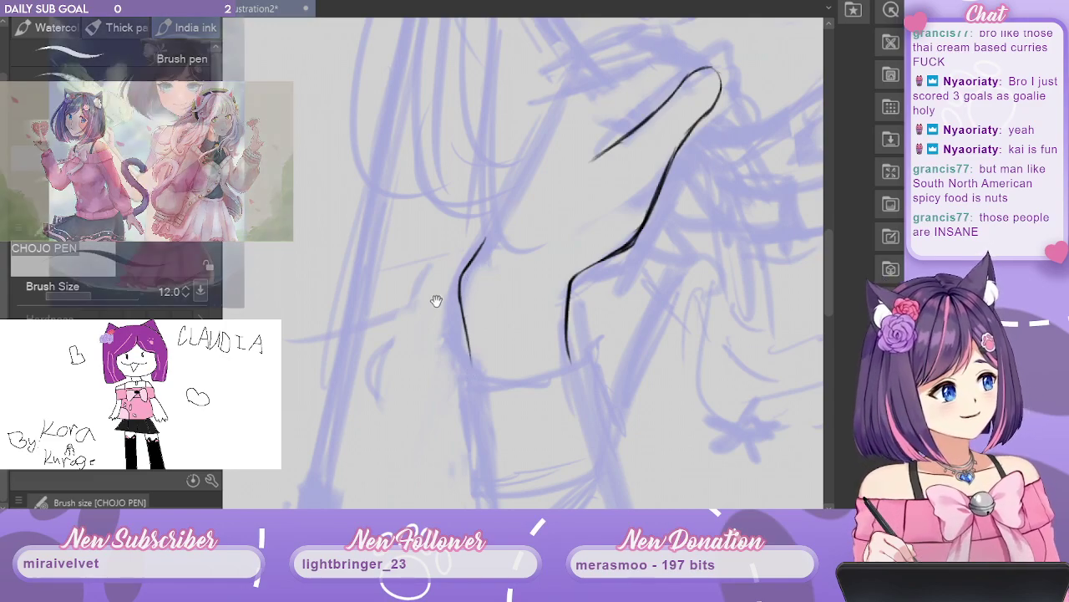
key("ctrl+z")
key("ctrl+z")
left_click_drag(459, 285, 473, 381)
left_click_drag(469, 328, 474, 411)
Ink the back of the hand as a long slanted line from the wrist bend up to the knuckle.
left_click_drag(633, 189, 589, 321)
left_click_drag(634, 281, 619, 272)
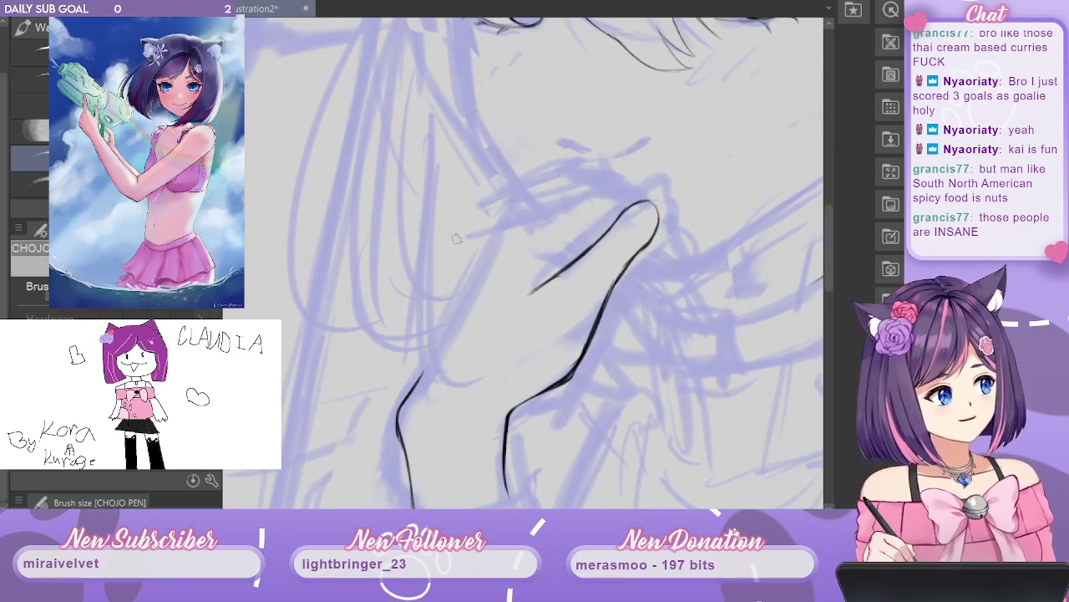
left_click_drag(420, 380, 468, 294)
key("ctrl+z")
left_click_drag(434, 356, 487, 262)
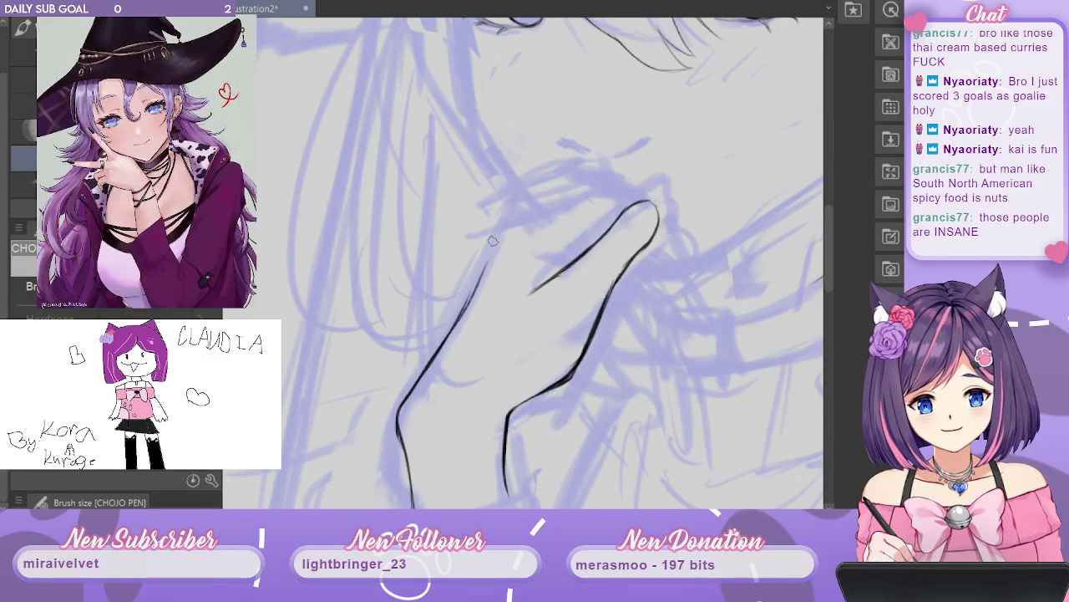
left_click_drag(452, 327, 502, 229)
key("ctrl+z")
left_click_drag(483, 269, 514, 200)
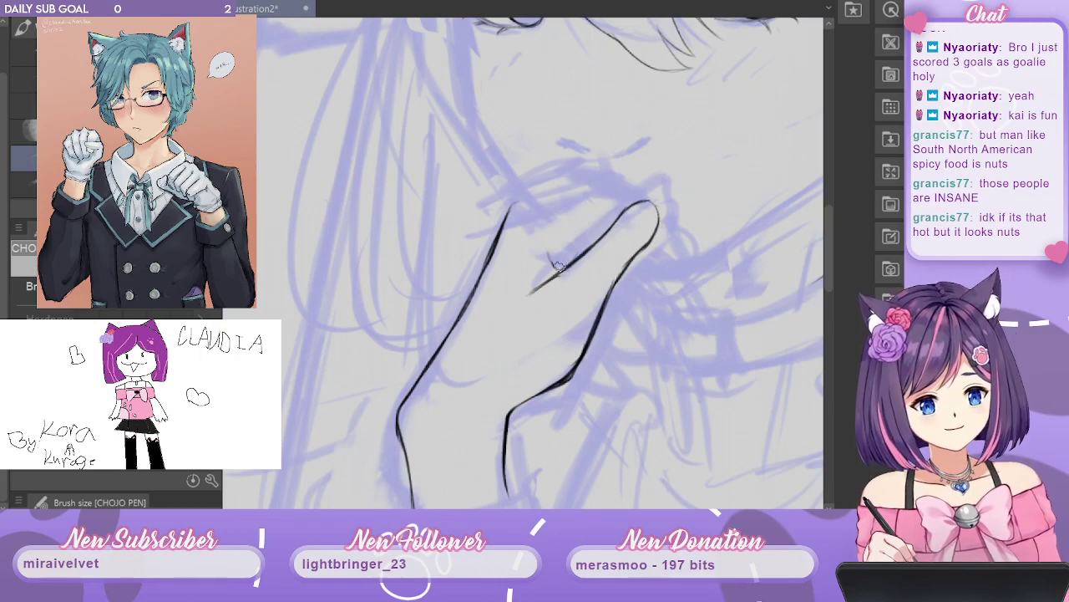
Ink the finger fold lines beside the thumb and a curved upper contour from the knuckle to the thumb tip.
left_click_drag(558, 267, 573, 220)
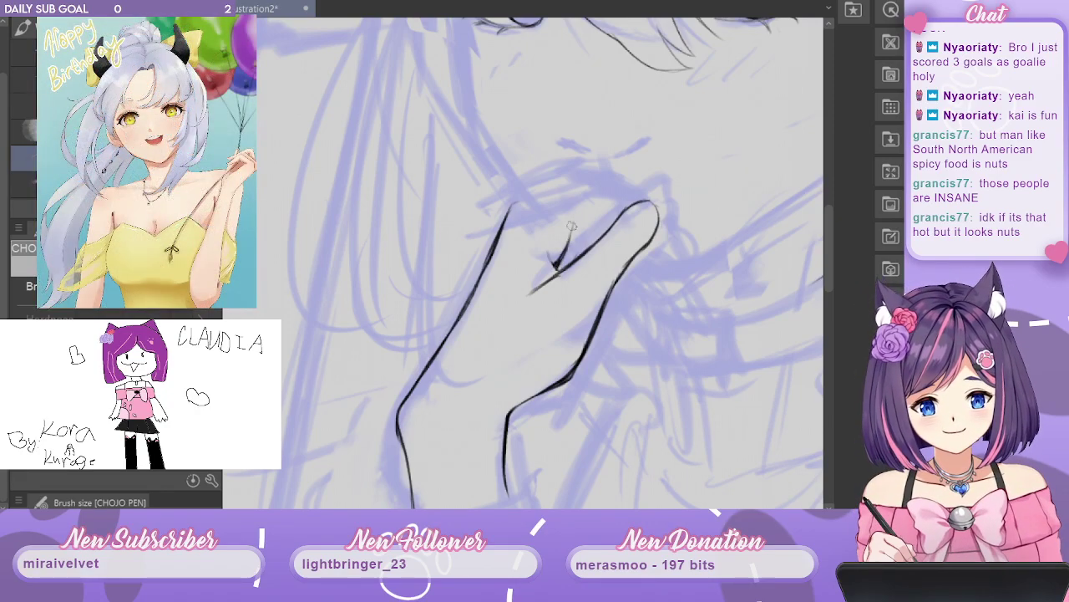
left_click_drag(573, 238, 604, 235)
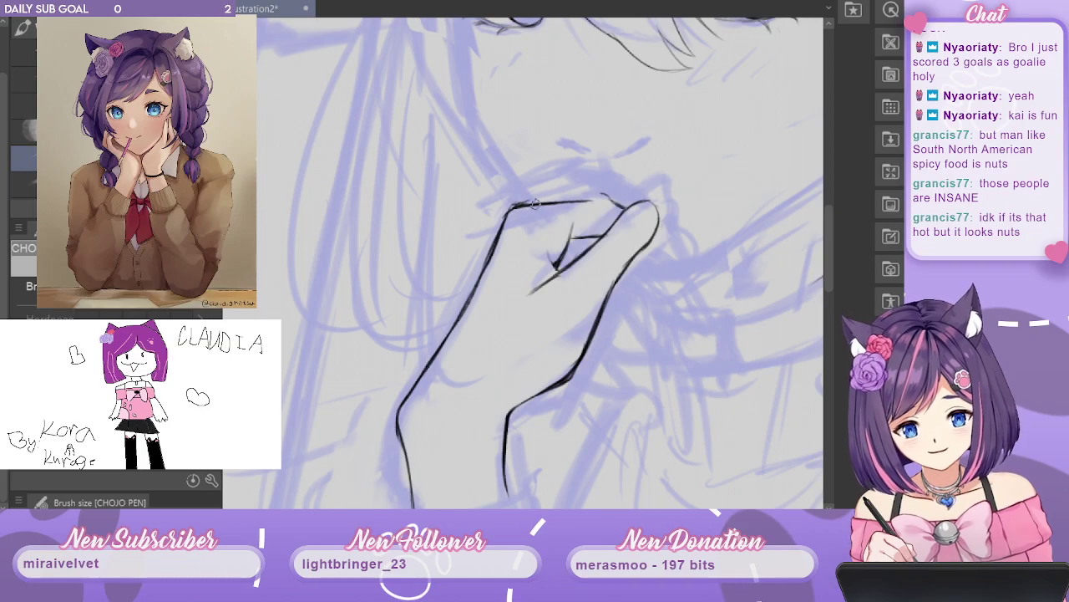
left_click_drag(511, 205, 590, 192)
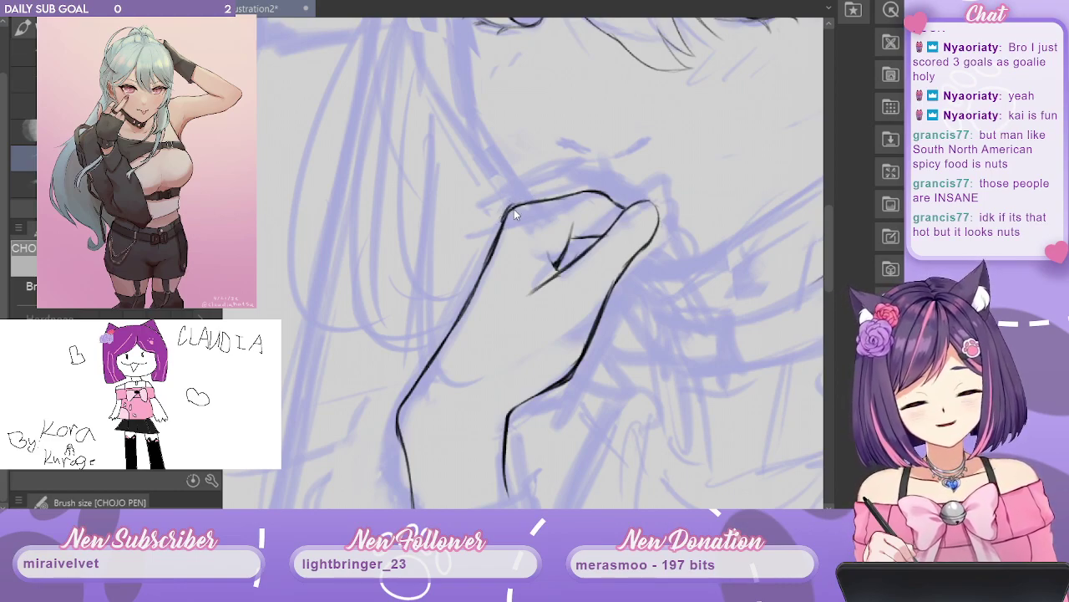
Add a slight knuckle bump and thicken the back-of-hand line down to the wrist bend.
mouse_move(524, 284)
left_mouse_down()
mouse_move(544, 264)
mouse_move(604, 289)
left_mouse_up()
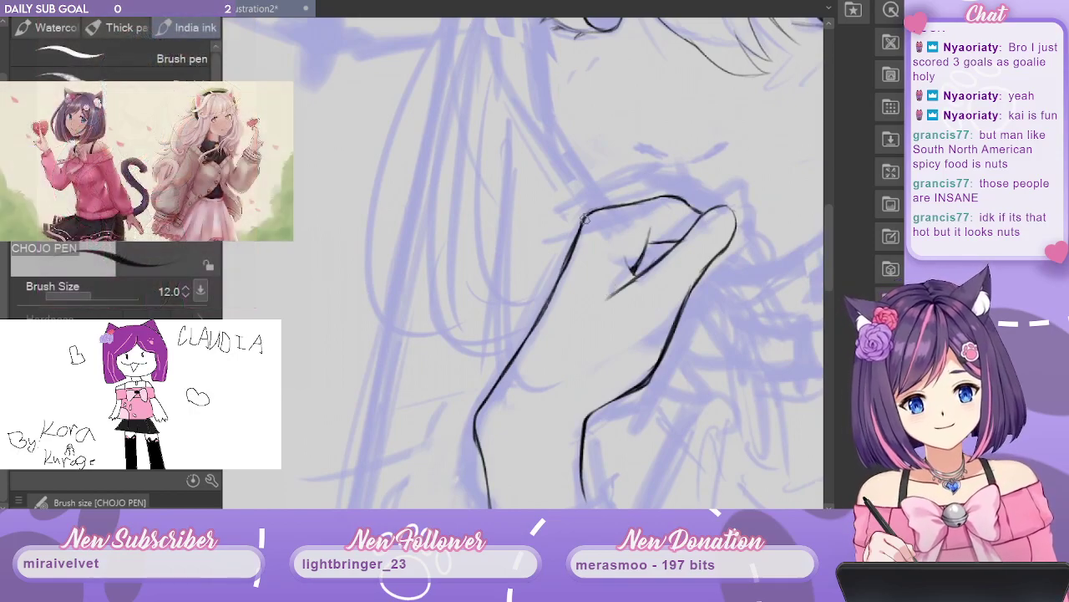
left_click_drag(574, 228, 526, 334)
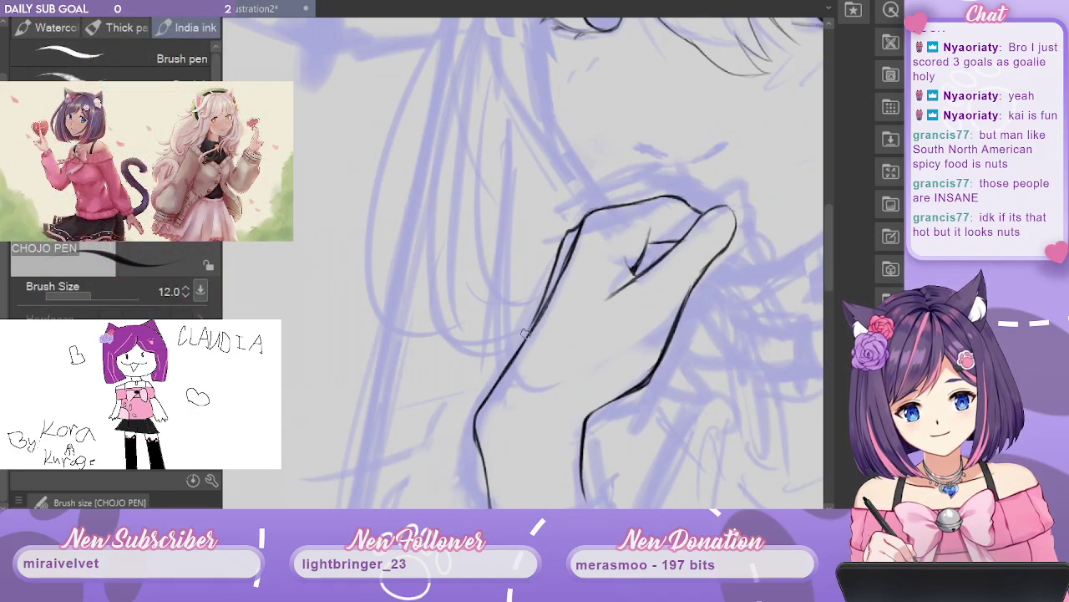
left_click_drag(562, 249, 519, 346)
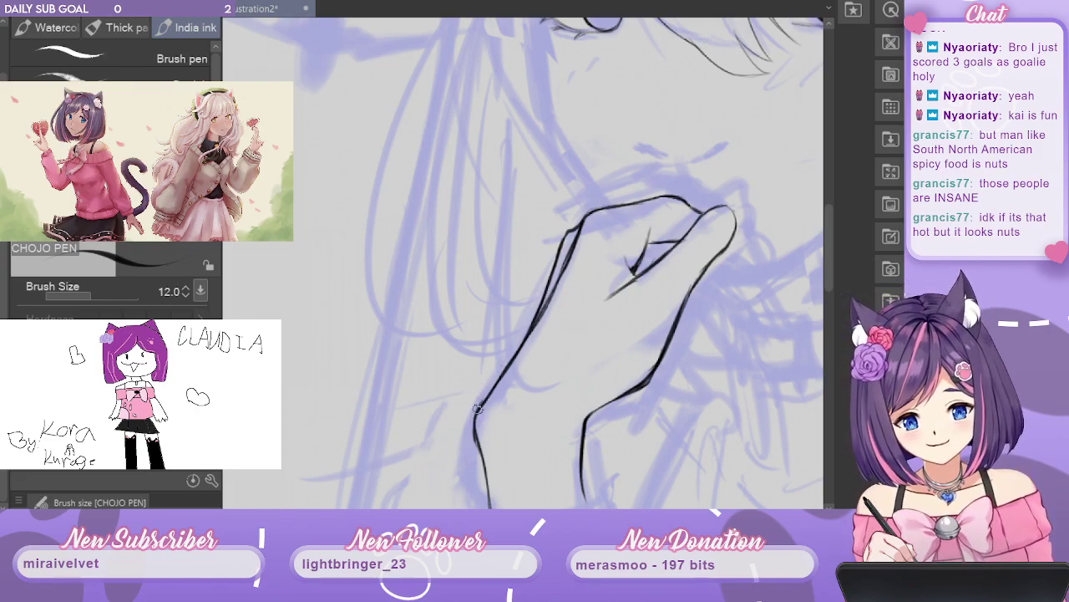
left_click_drag(493, 376, 538, 308)
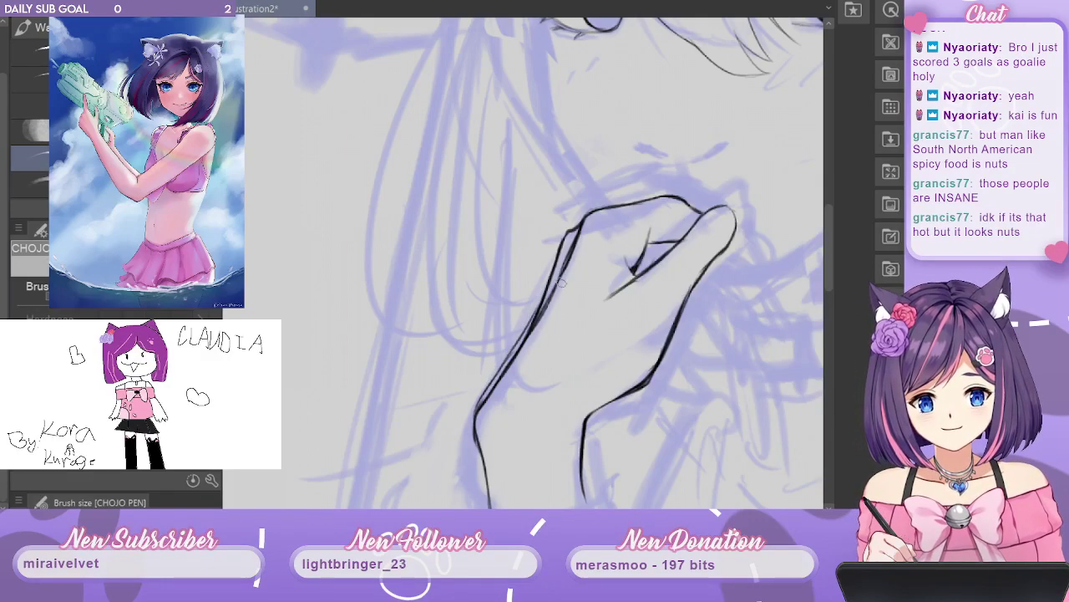
Undo the last stroke along the back-of-hand line.
key("ctrl+z")
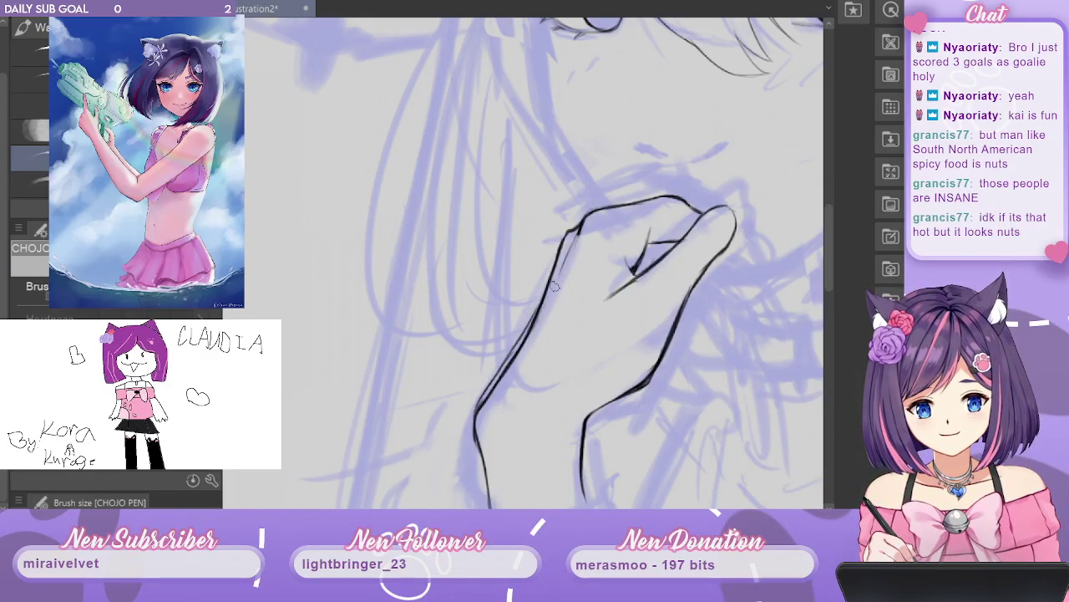
mouse_move(600, 327)
left_mouse_down()
mouse_move(621, 264)
mouse_move(613, 235)
left_mouse_up()
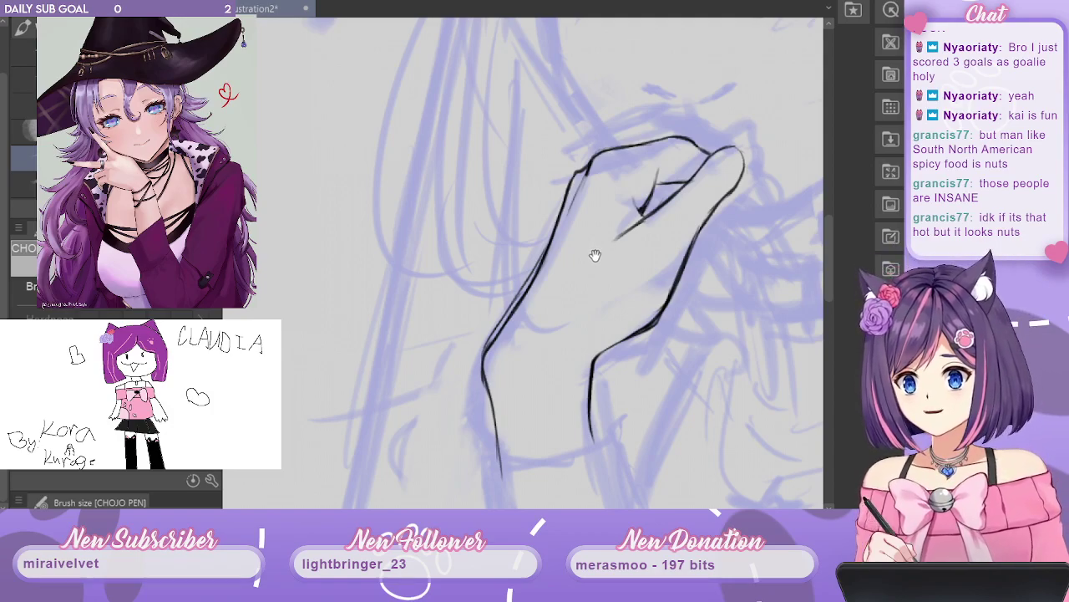
left_click_drag(595, 257, 614, 248)
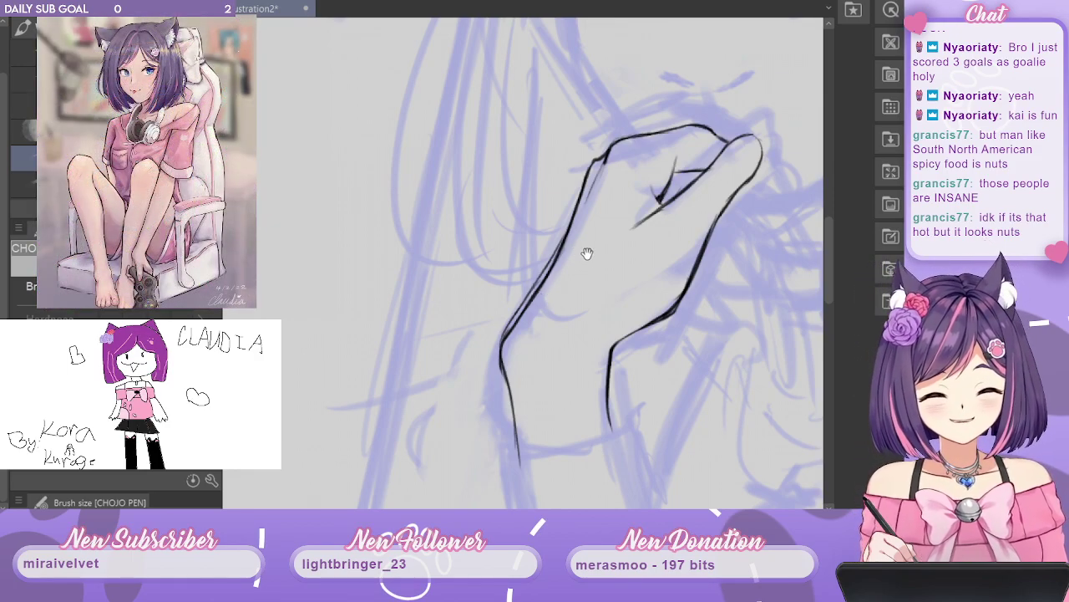
left_click_drag(580, 254, 577, 284)
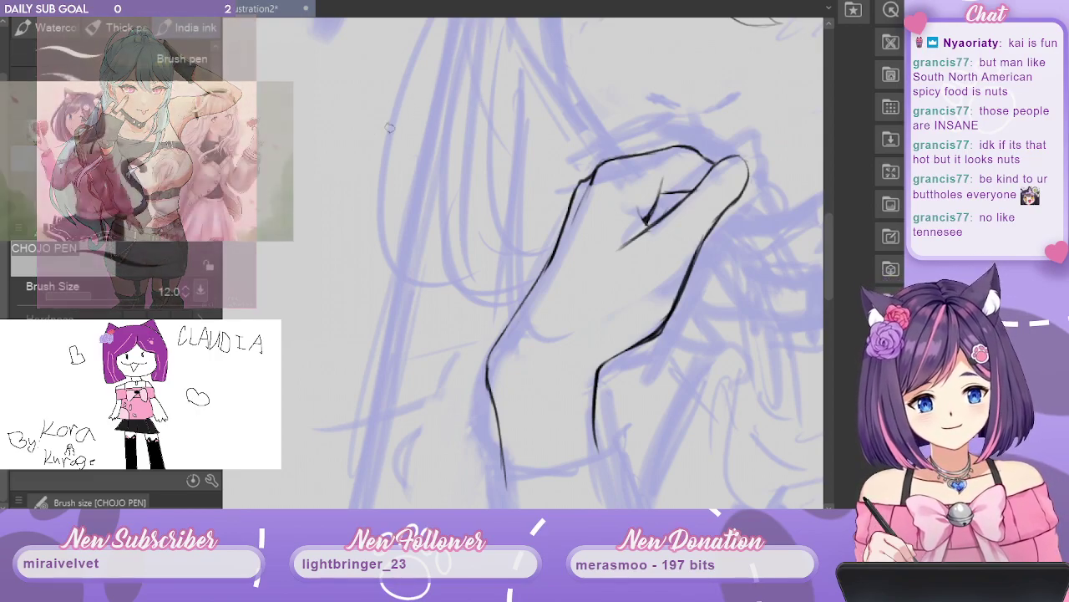
Doodle a small compass with N, S, E and W letters and vertical arrows beside the hand.
mouse_move(364, 142)
left_mouse_down()
mouse_move(384, 117)
mouse_move(421, 172)
mouse_move(423, 142)
left_mouse_up()
left_click_drag(408, 157, 421, 157)
mouse_move(389, 189)
left_mouse_down()
mouse_move(386, 211)
mouse_move(364, 219)
left_mouse_up()
mouse_move(311, 160)
left_mouse_down()
mouse_move(337, 158)
mouse_move(377, 189)
mouse_move(384, 177)
left_mouse_up()
left_click_drag(368, 155, 384, 149)
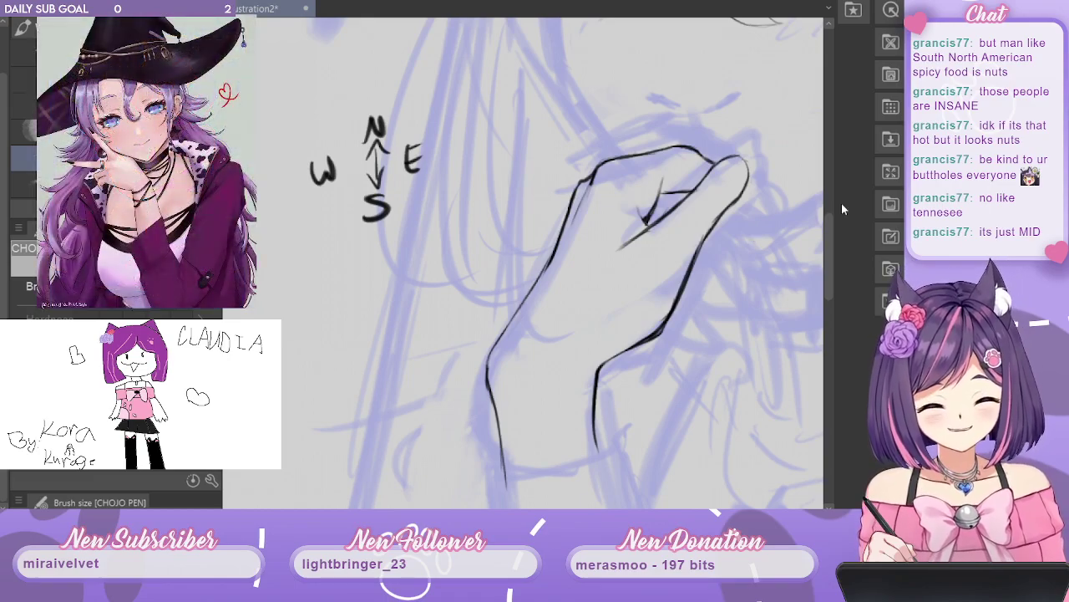
Lasso the compass doodle, delete it, and return to the inking pen with nothing selected.
key("m")
left_click_drag(432, 98, 438, 67)
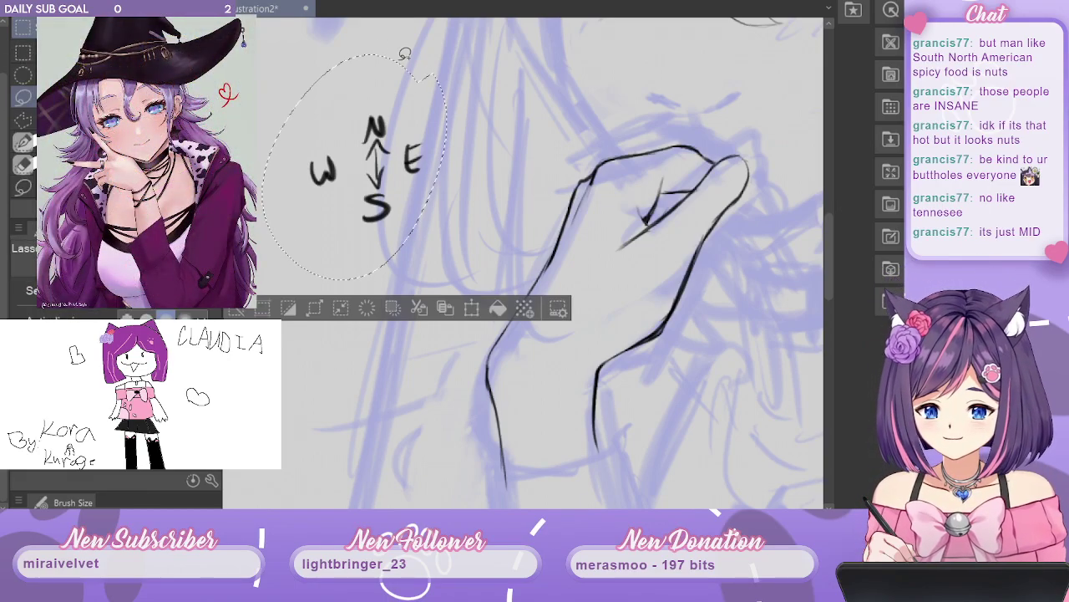
key("Delete")
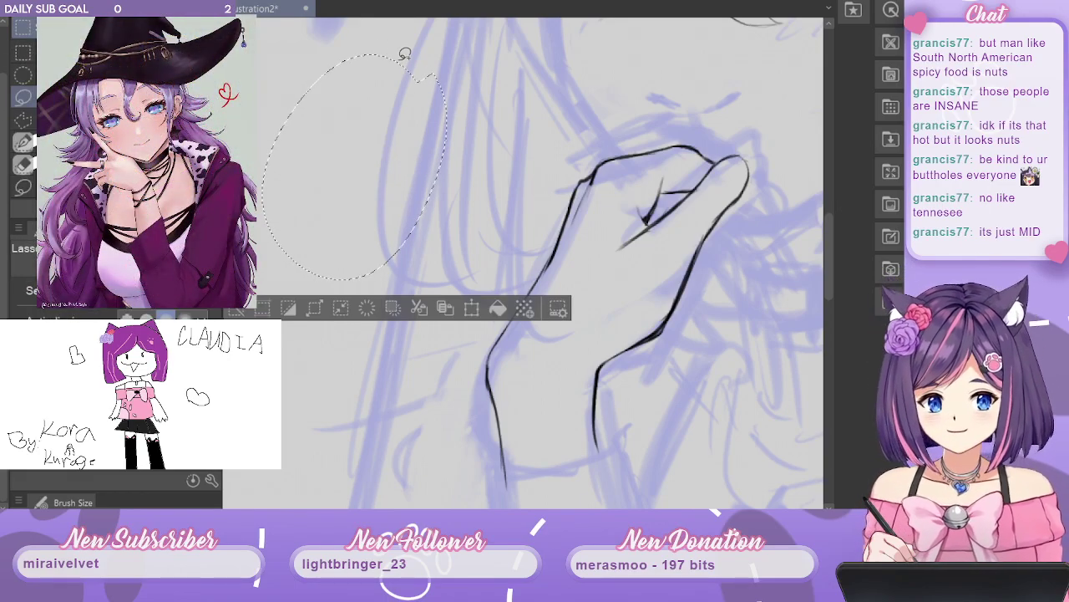
key("ctrl+d")
key("p")
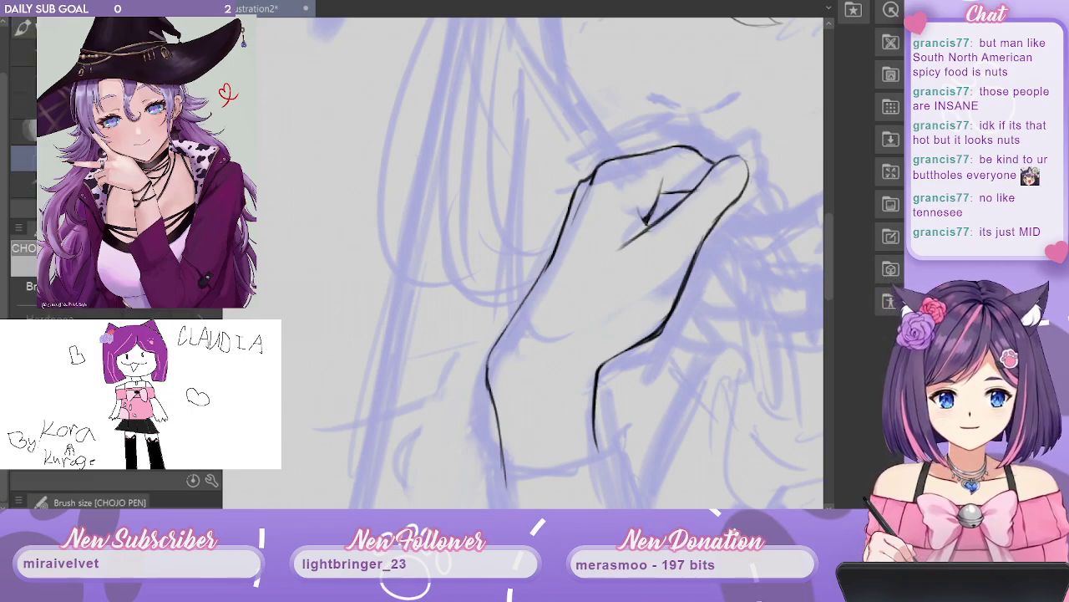
Ink the curled fingertips showing beneath the thumb and outline the thumbnail.
scroll(535, 262, "right", 3)
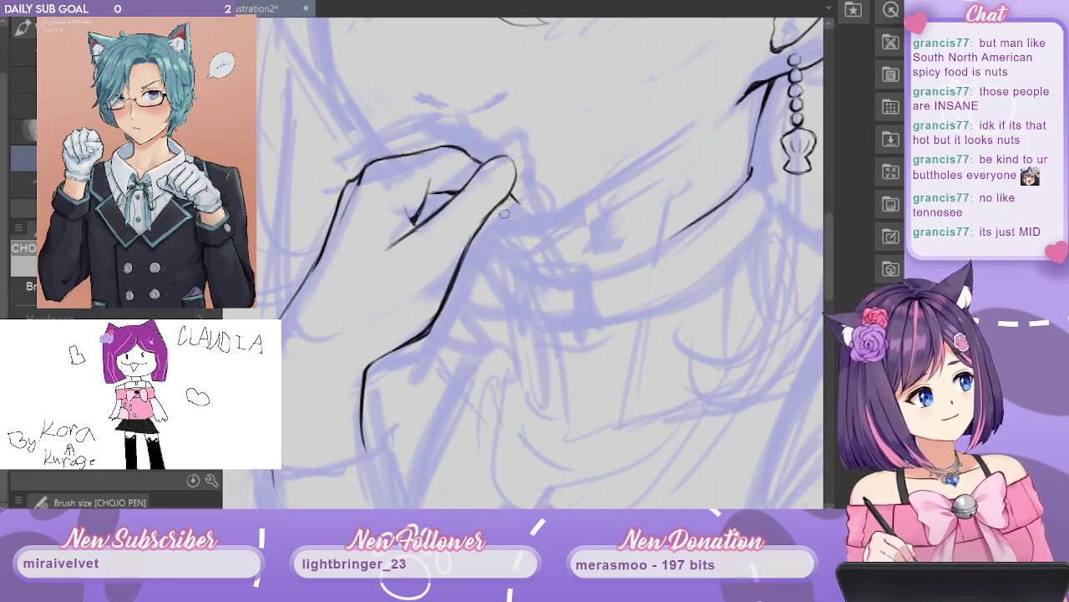
mouse_move(510, 197)
left_mouse_down()
mouse_move(497, 215)
mouse_move(523, 214)
left_mouse_up()
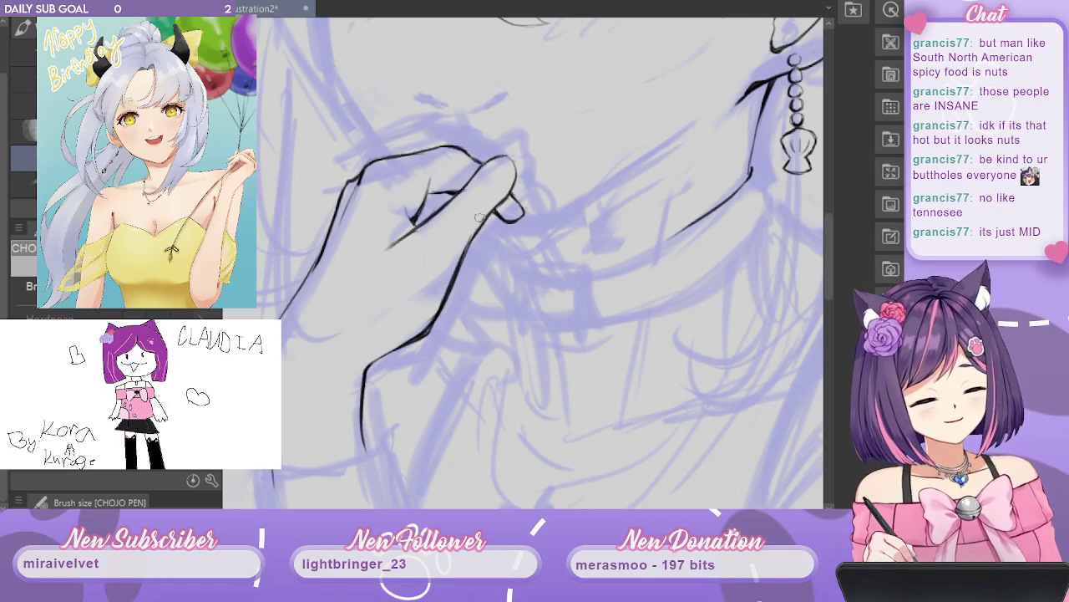
left_click_drag(554, 208, 570, 153)
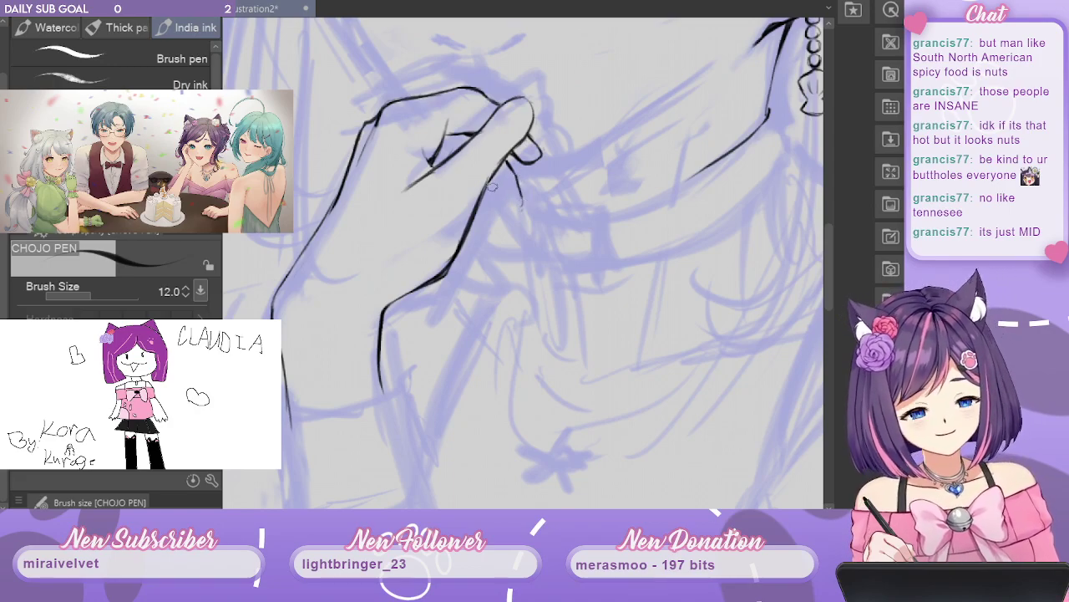
left_click_drag(491, 181, 518, 206)
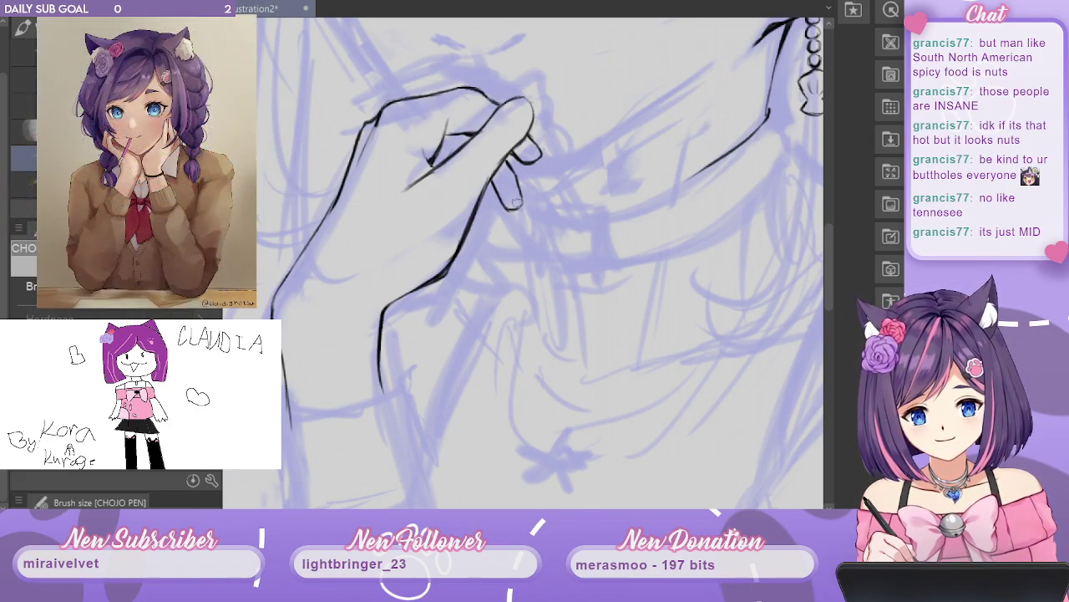
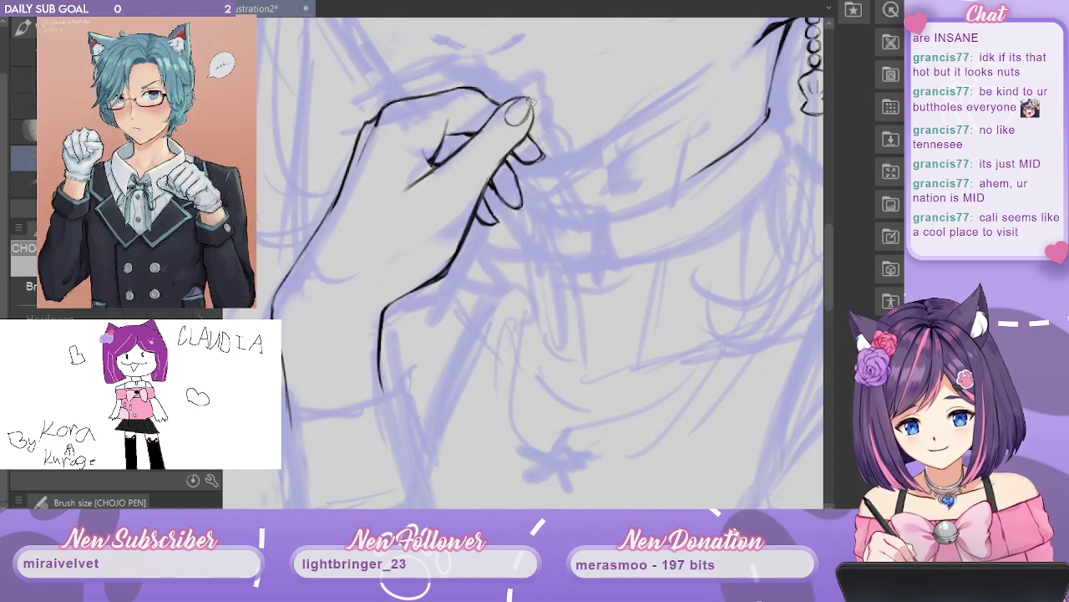
left_click_drag(505, 113, 529, 98)
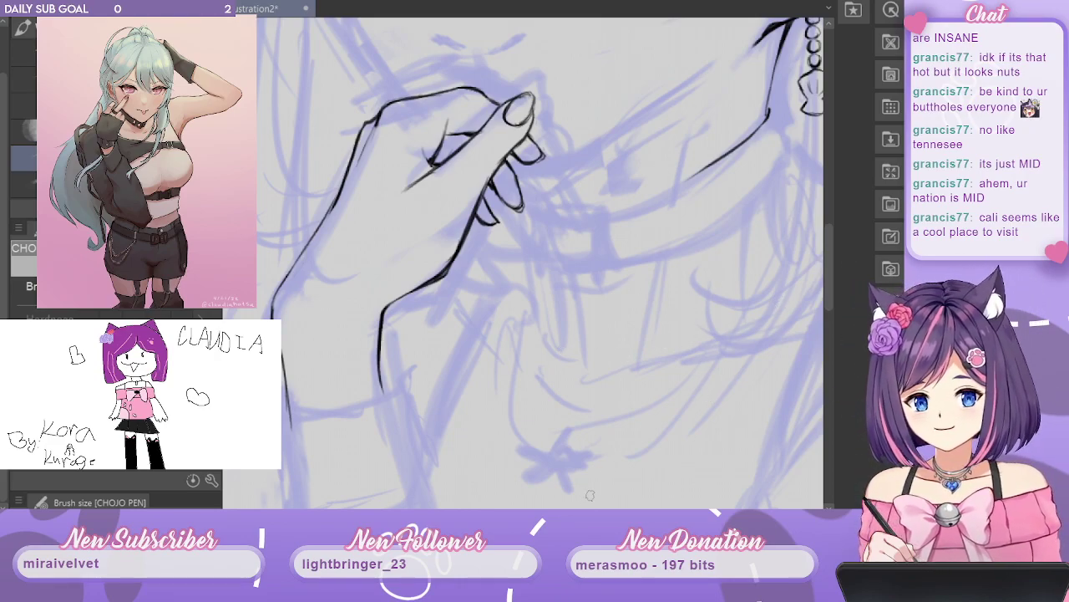
Ink the far face contour from the outer eye corner down the cheek to the top of the raised hand.
scroll(535, 262, "right", 1)
scroll(535, 262, "left", 3)
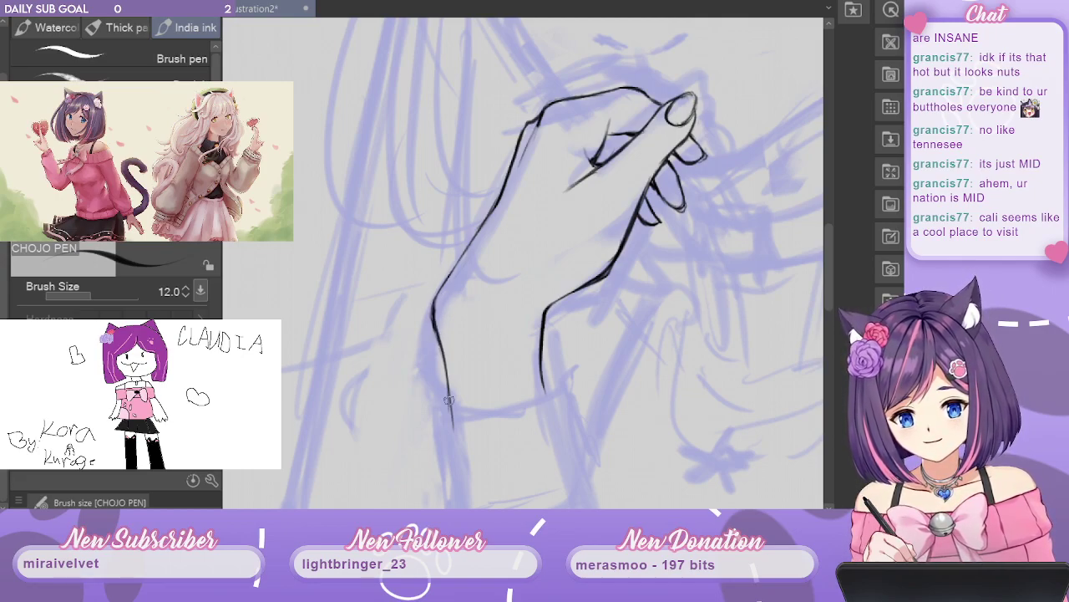
left_click(827, 213)
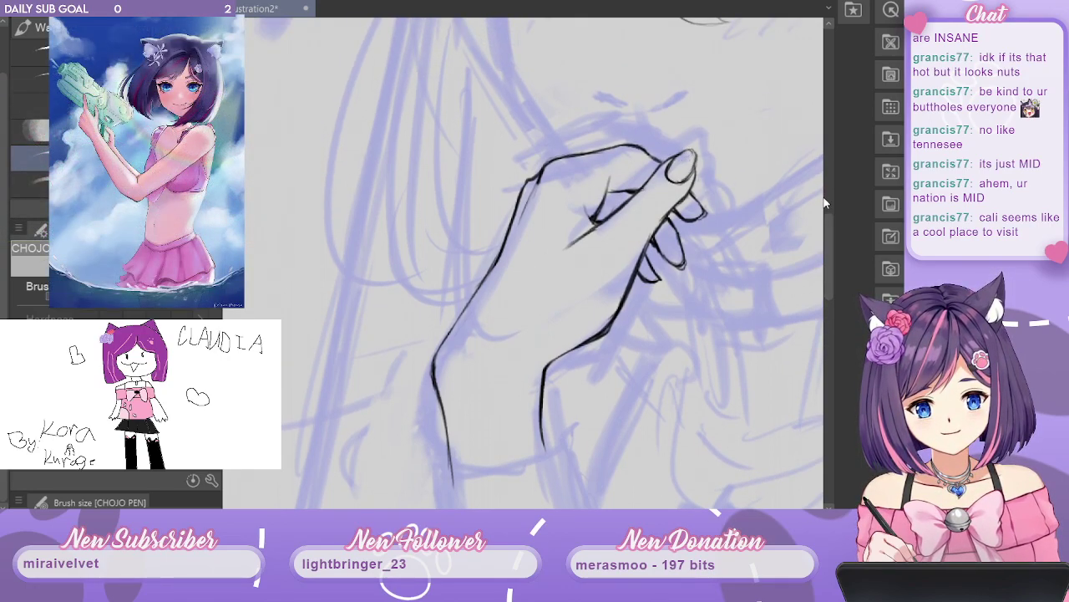
scroll(826, 203, "up", 2)
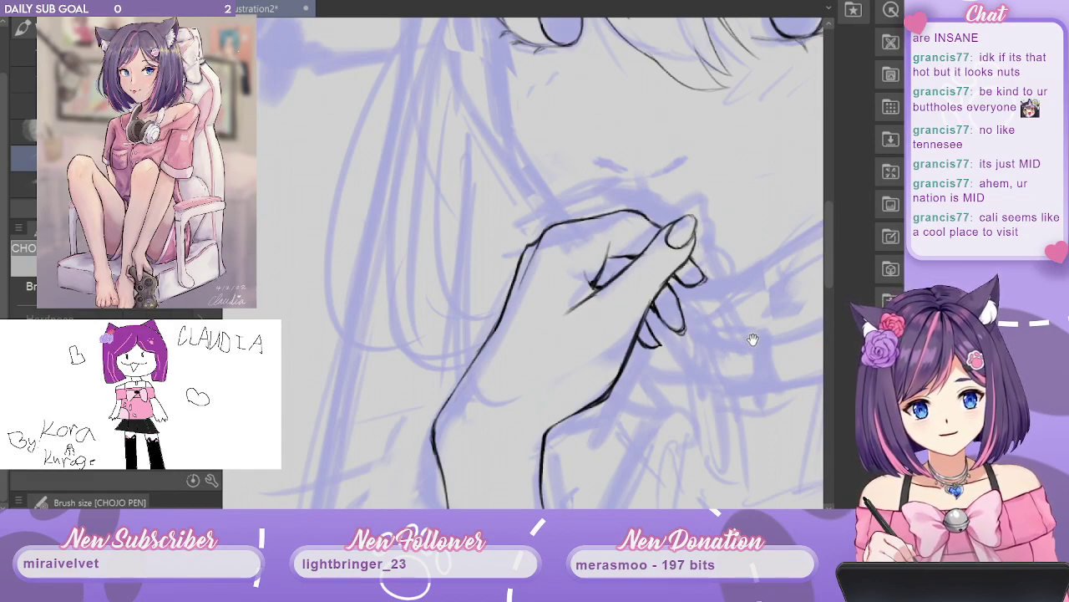
left_click_drag(755, 329, 724, 318)
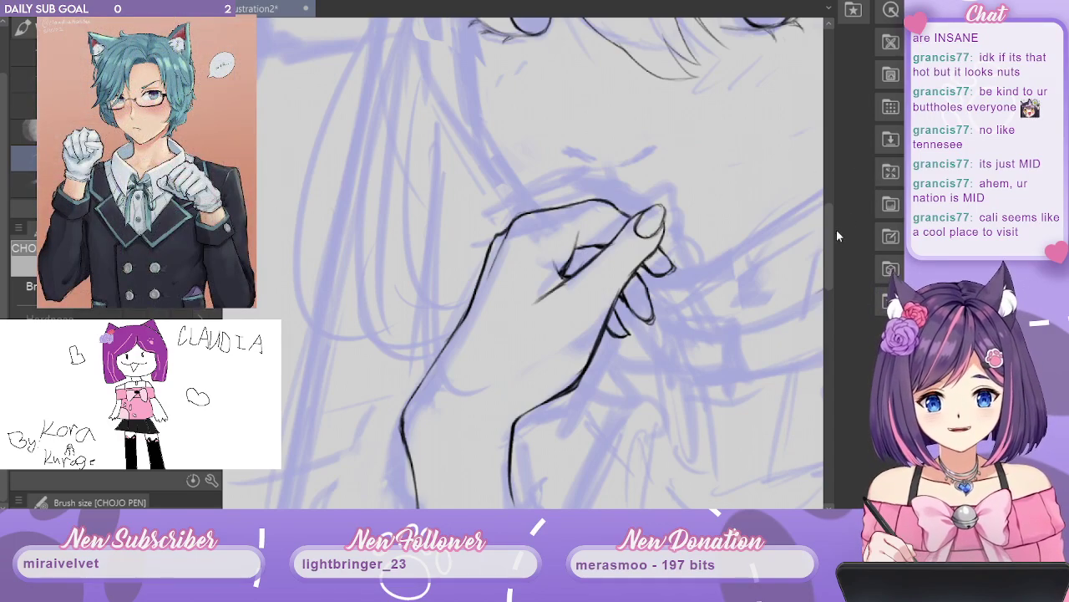
scroll(827, 222, "up", 3)
mouse_move(814, 234)
left_mouse_down()
mouse_move(724, 284)
mouse_move(554, 336)
mouse_move(446, 351)
mouse_move(699, 377)
left_mouse_up()
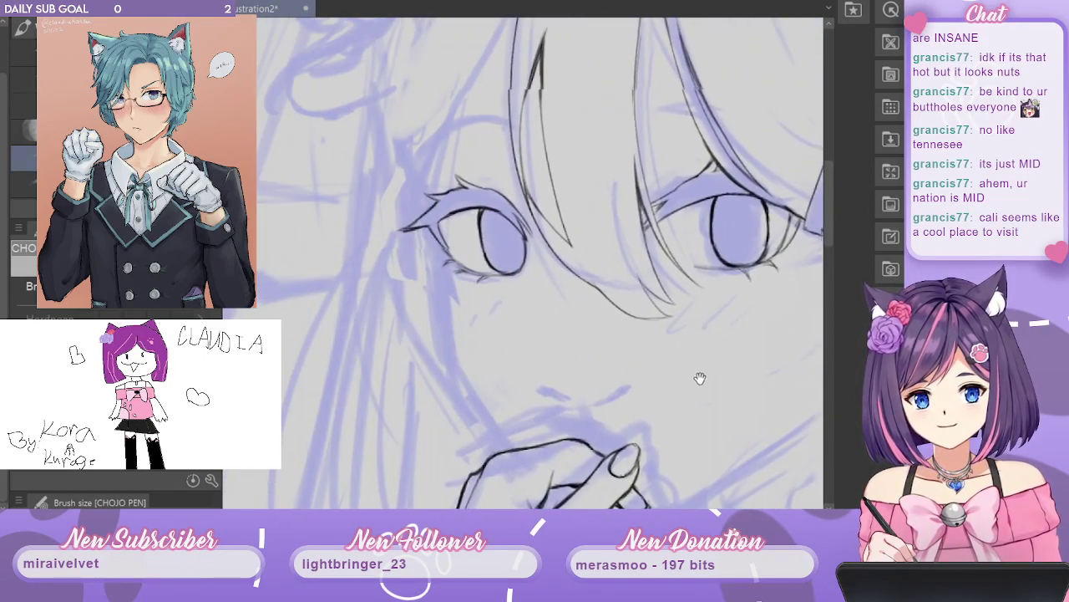
left_click_drag(609, 331, 657, 365)
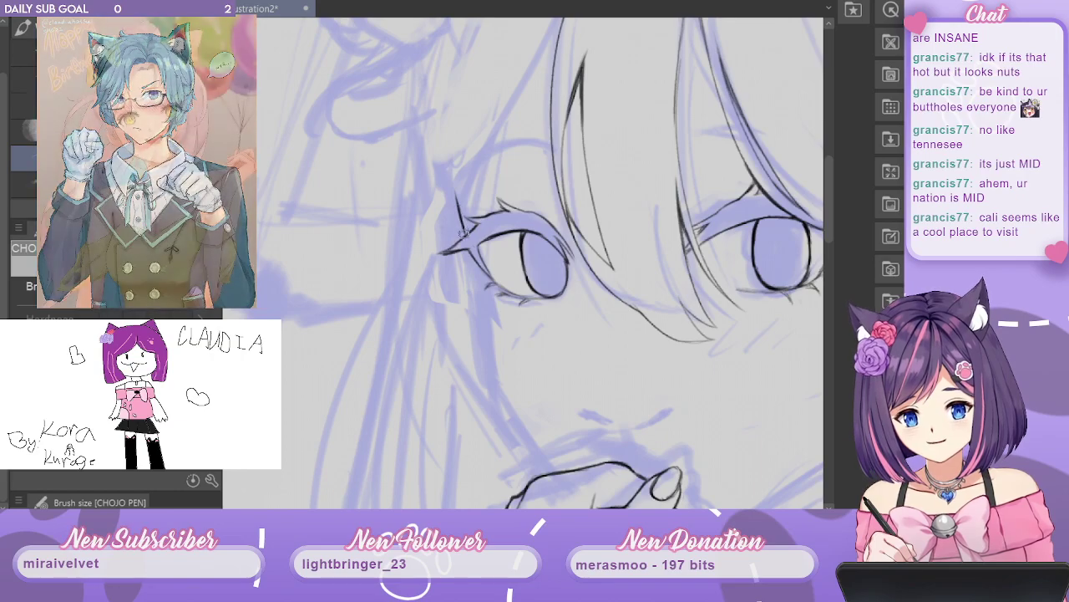
left_click_drag(509, 167, 502, 111)
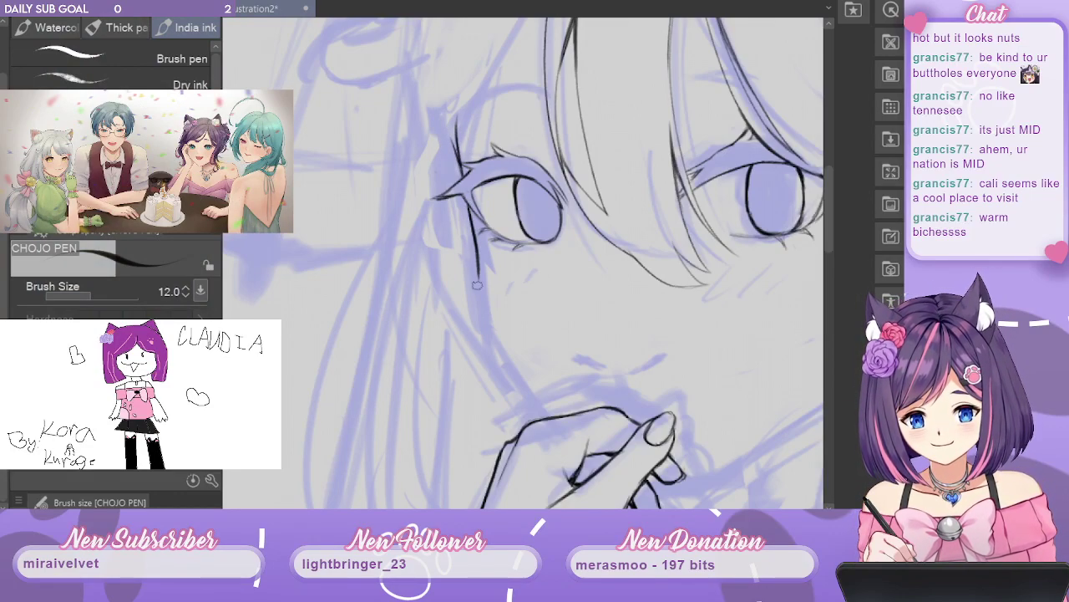
left_click_drag(504, 364, 511, 369)
left_click_drag(649, 276, 614, 151)
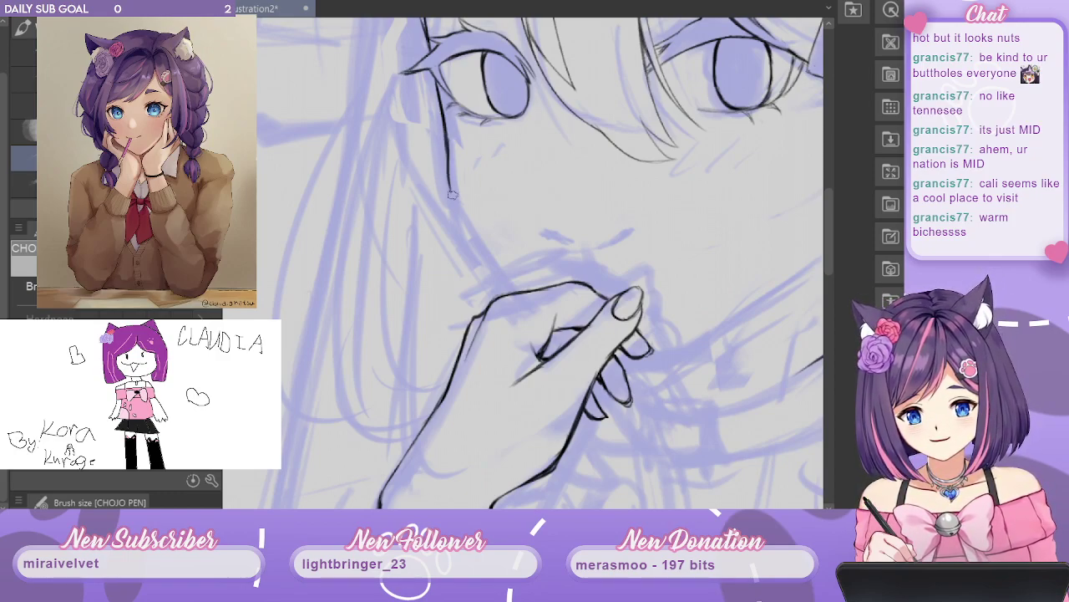
left_click_drag(452, 190, 509, 281)
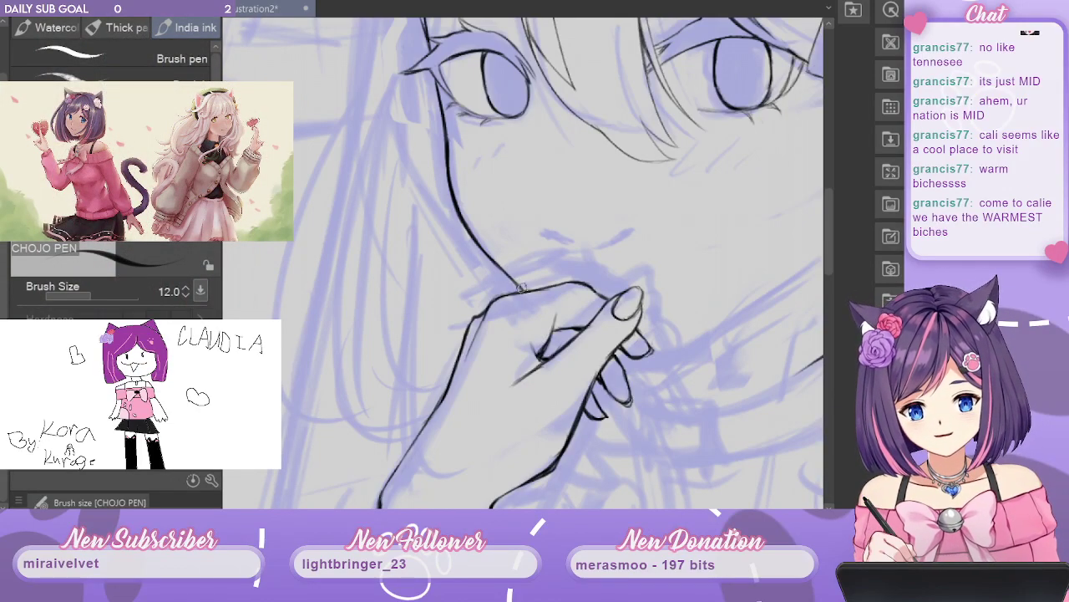
Ink the jawline from the curled fingertips diagonally up toward the ear, tapering at its end.
mouse_move(695, 234)
left_mouse_down()
mouse_move(678, 198)
mouse_move(628, 155)
left_mouse_up()
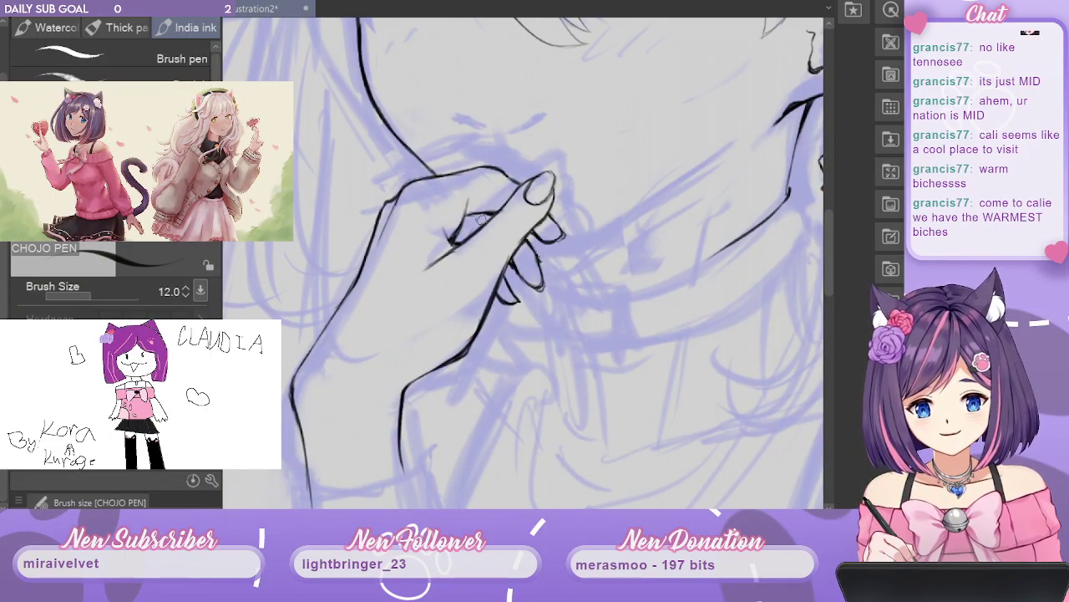
left_click_drag(539, 257, 584, 243)
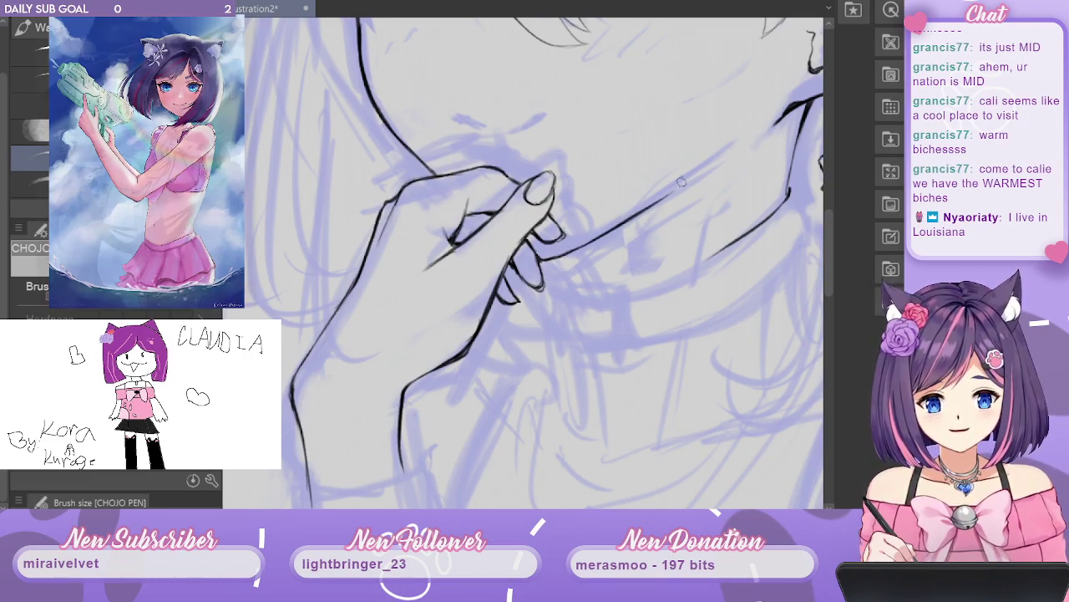
left_click_drag(608, 225, 699, 174)
left_click_drag(769, 123, 694, 191)
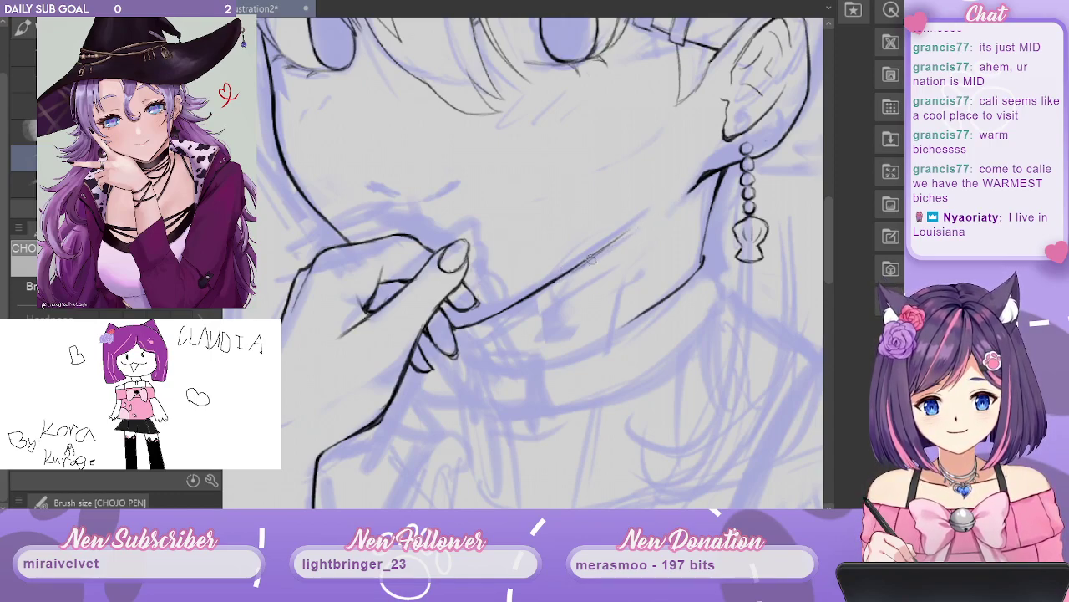
Ink the nose as two short curved marks above the raised hand.
left_click_drag(668, 185, 642, 312)
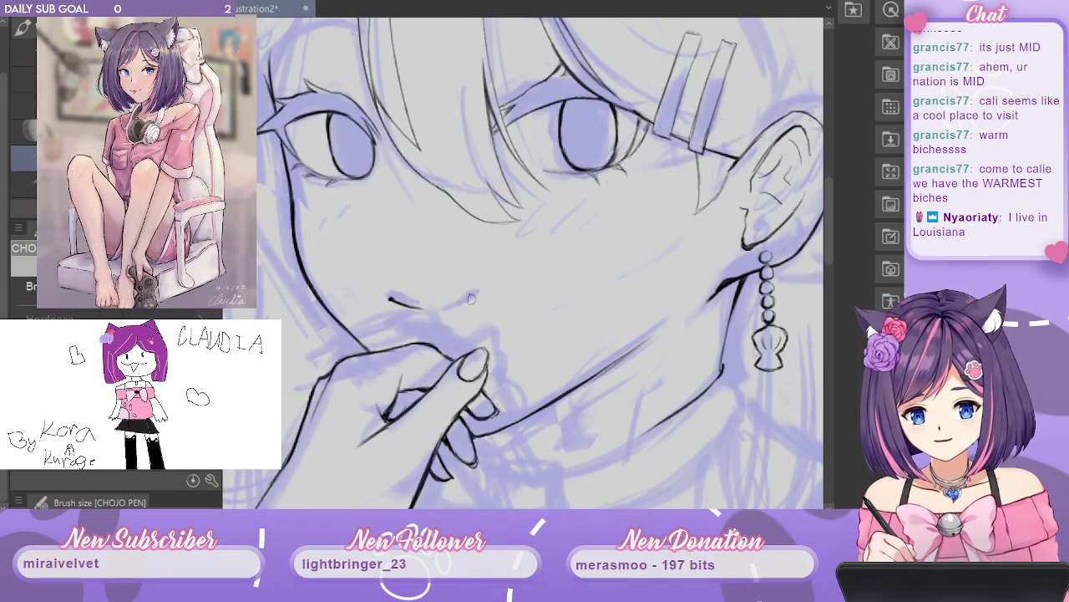
left_click_drag(478, 295, 438, 307)
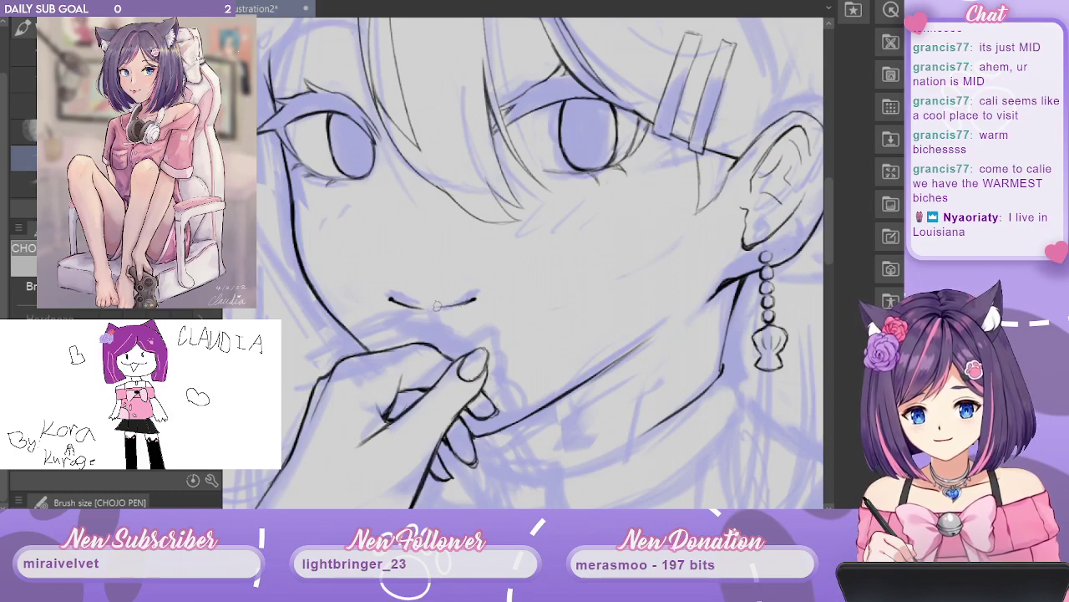
Try to darken the inner fold at the top of the ear.
left_click_drag(814, 203, 674, 269)
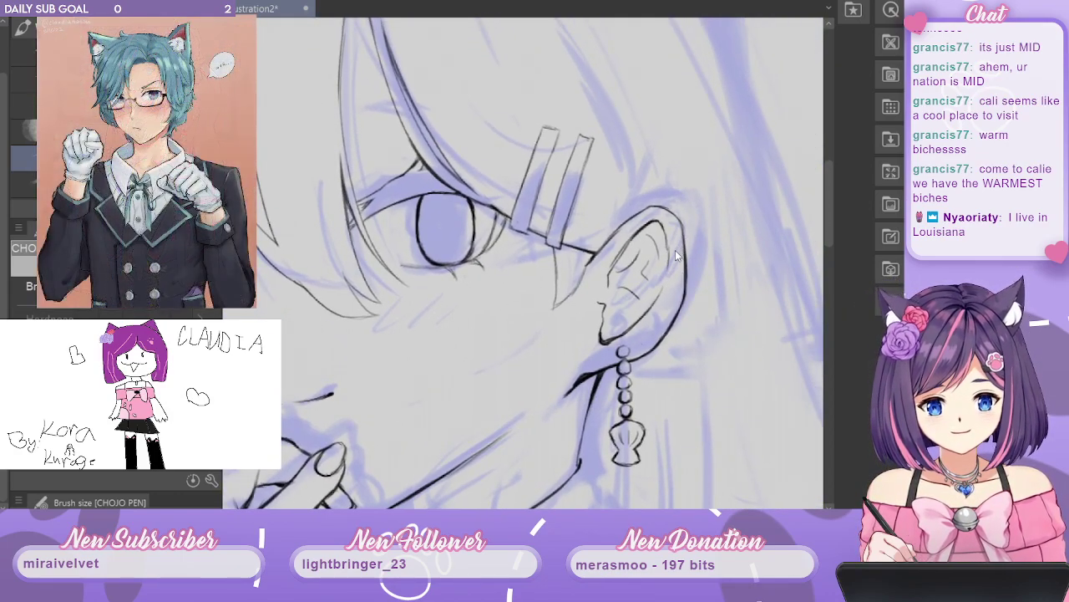
left_click_drag(637, 238, 654, 224)
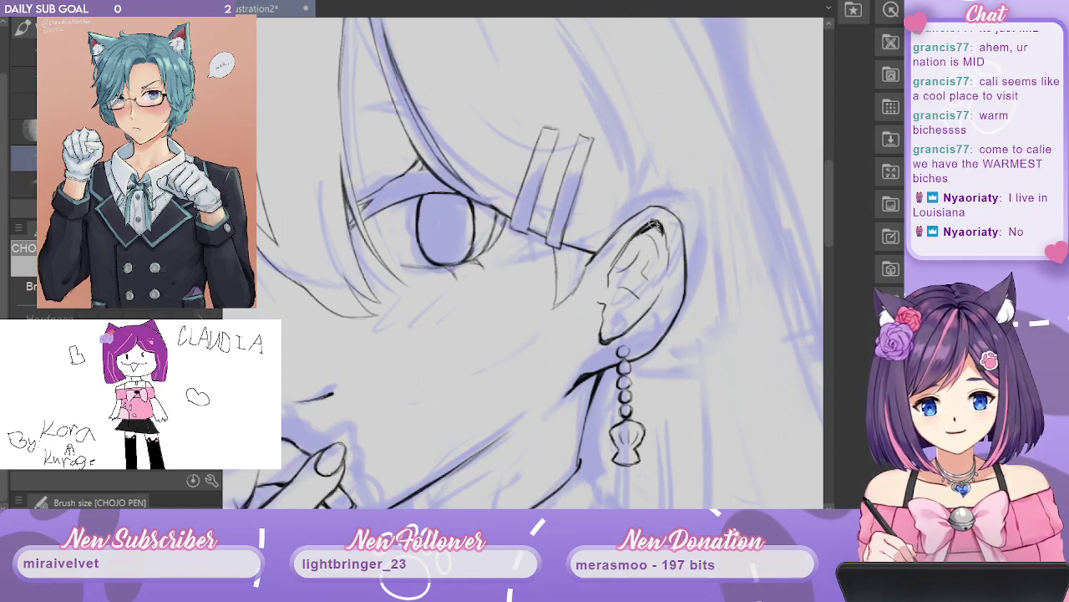
left_click_drag(642, 233, 659, 222)
key("ctrl+z")
key("ctrl+z")
key("ctrl+z")
key("ctrl+z")
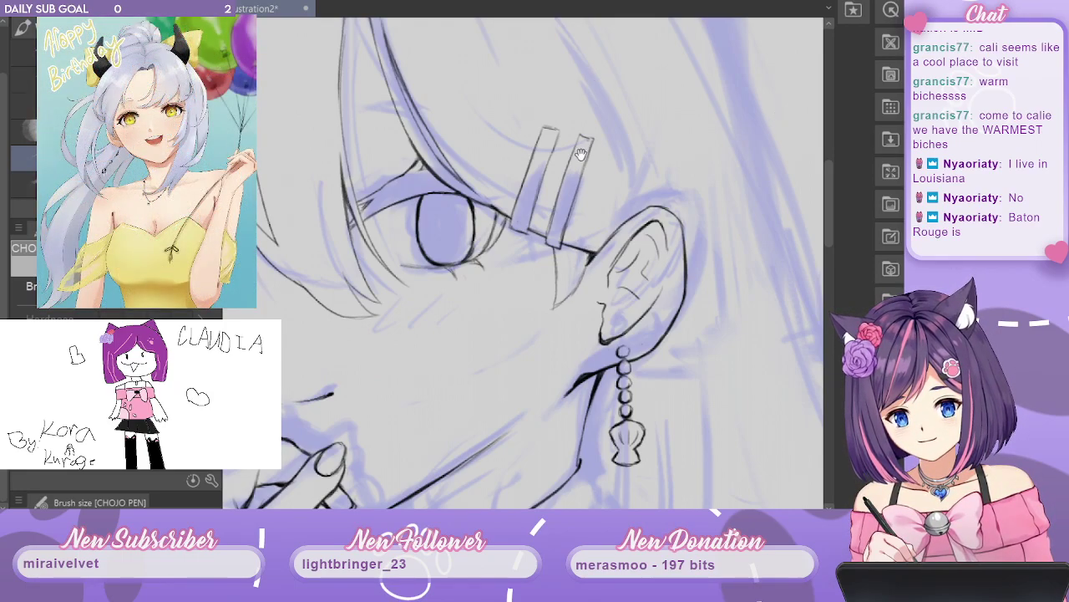
left_click_drag(580, 154, 574, 96)
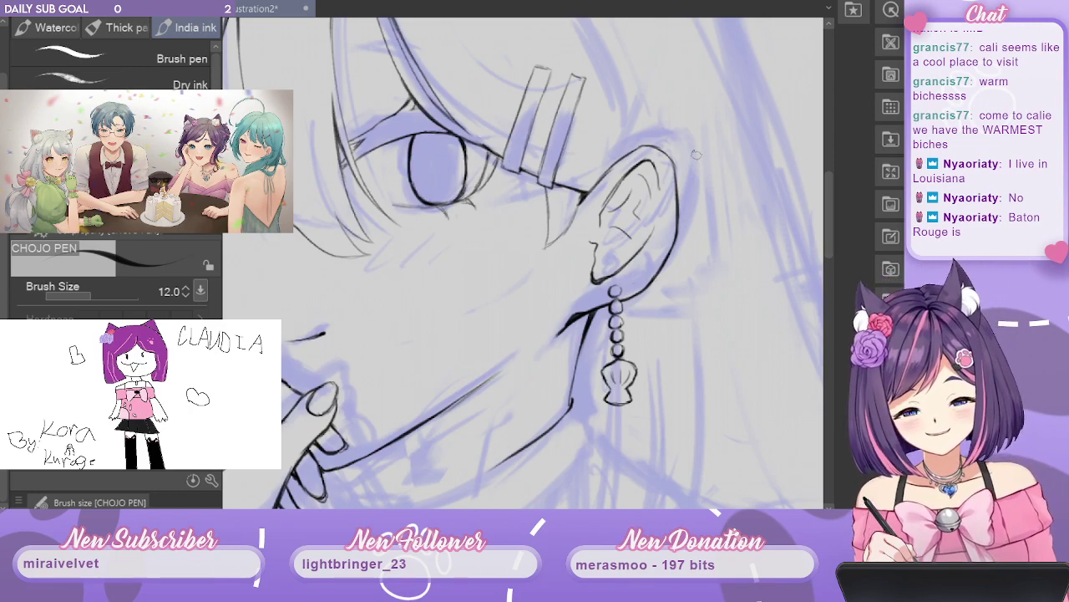
scroll(696, 155, "down", 3)
scroll(802, 280, "down", 2)
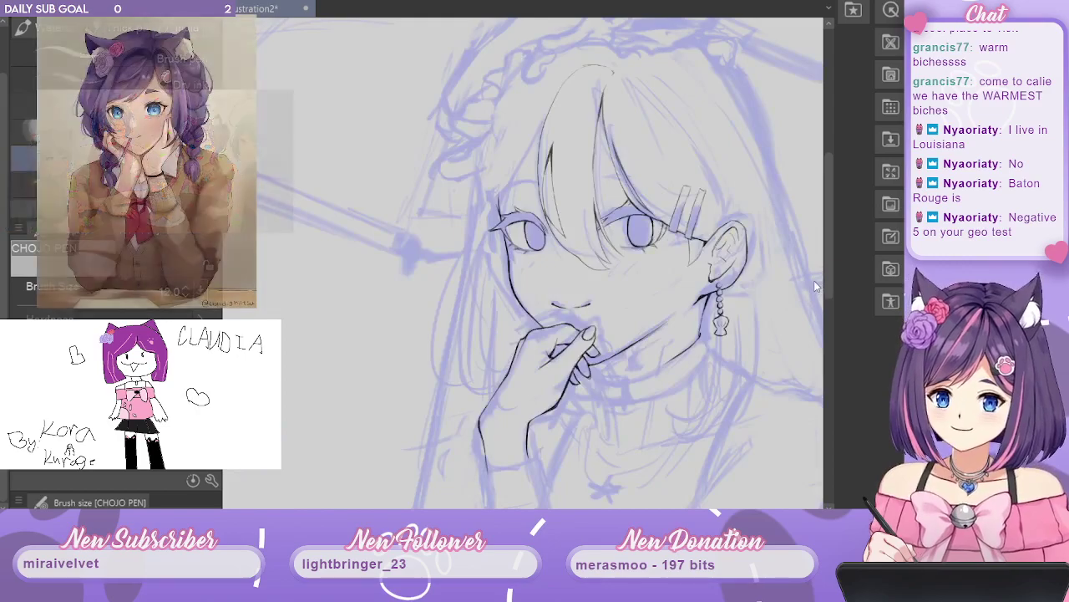
scroll(800, 294, "up", 3)
scroll(782, 302, "up", 1)
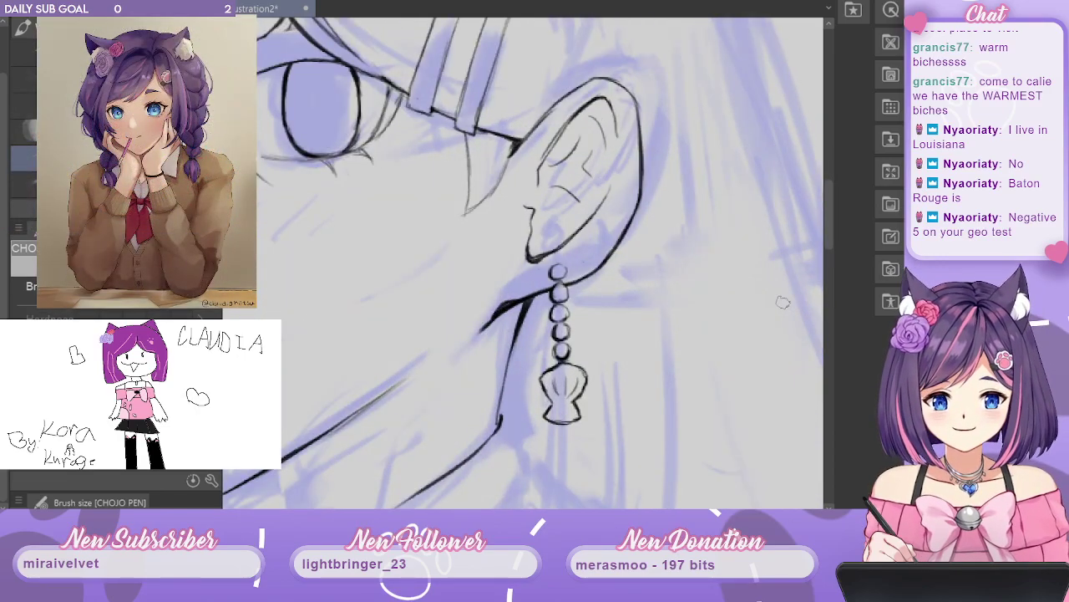
left_click_drag(339, 230, 605, 228)
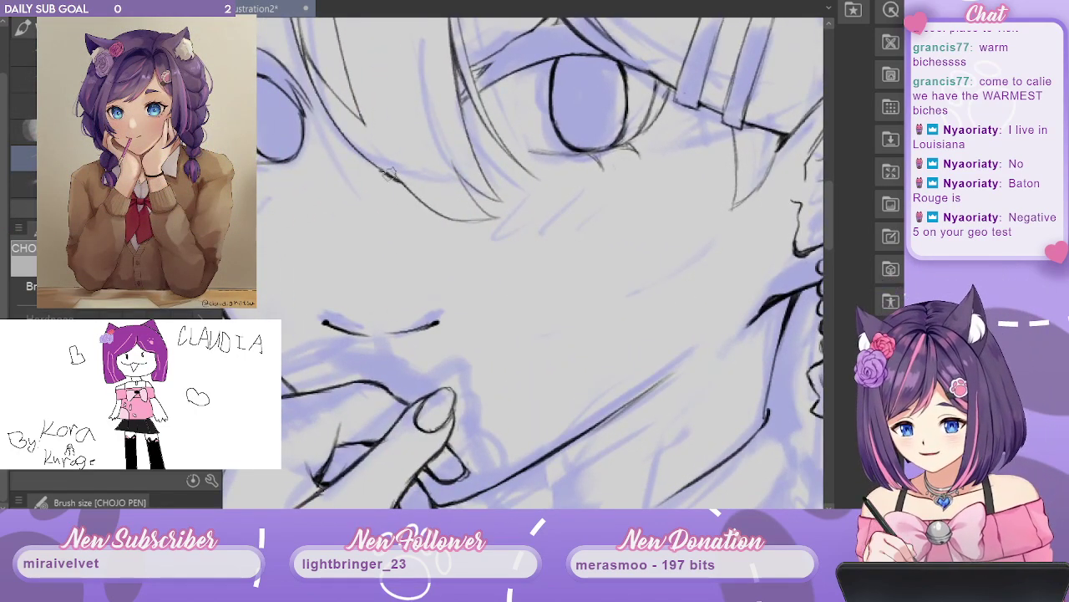
Darken and thicken the lower edge of the central bang lock that curves to a point between the eyes.
left_click_drag(396, 178, 422, 200)
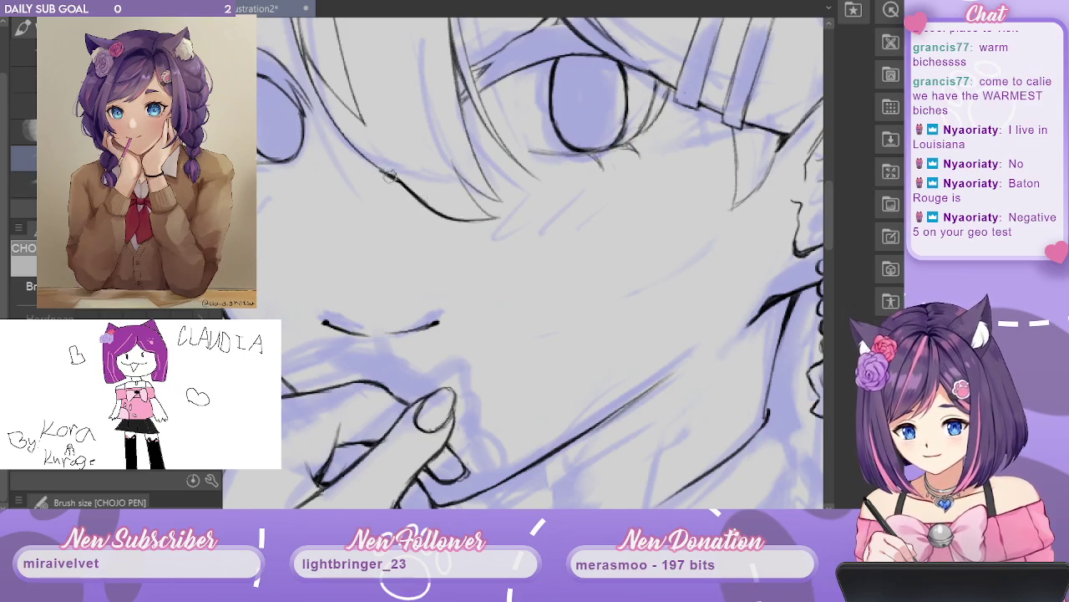
left_click_drag(362, 157, 392, 175)
left_click_drag(413, 77, 502, 208)
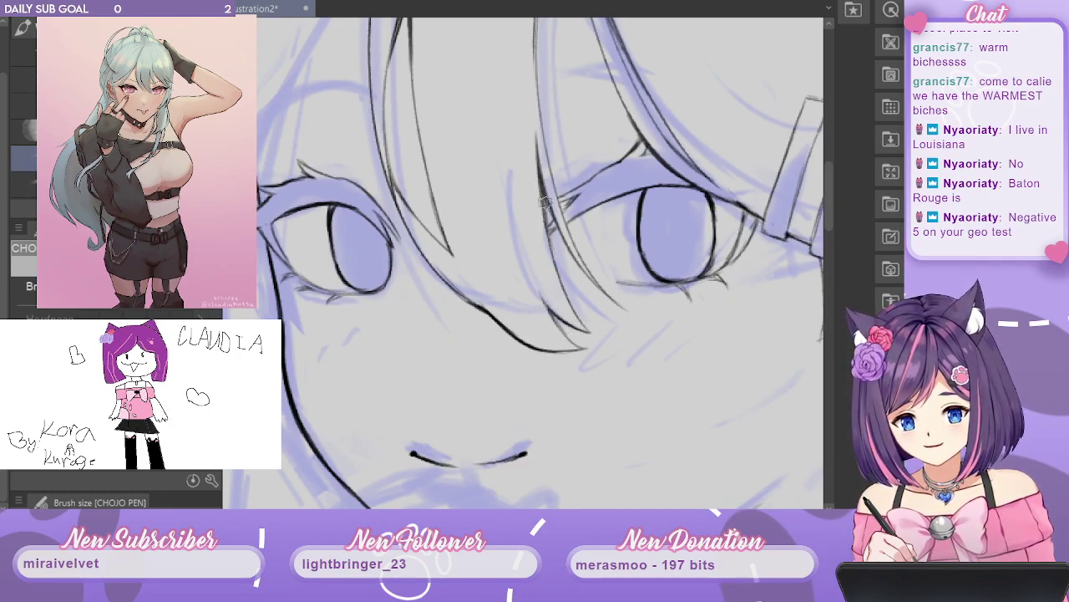
left_click_drag(554, 214, 563, 197)
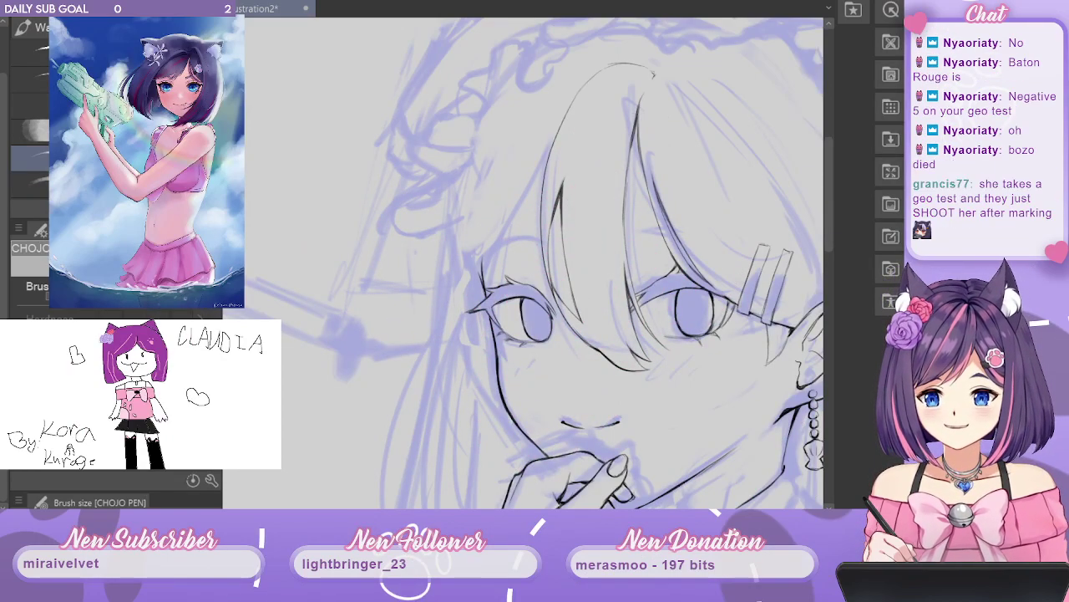
Ink a tapered hair strand from the outer edge of the central bangs diagonally down to the far eye's outer corner.
scroll(534, 262, "right", 3)
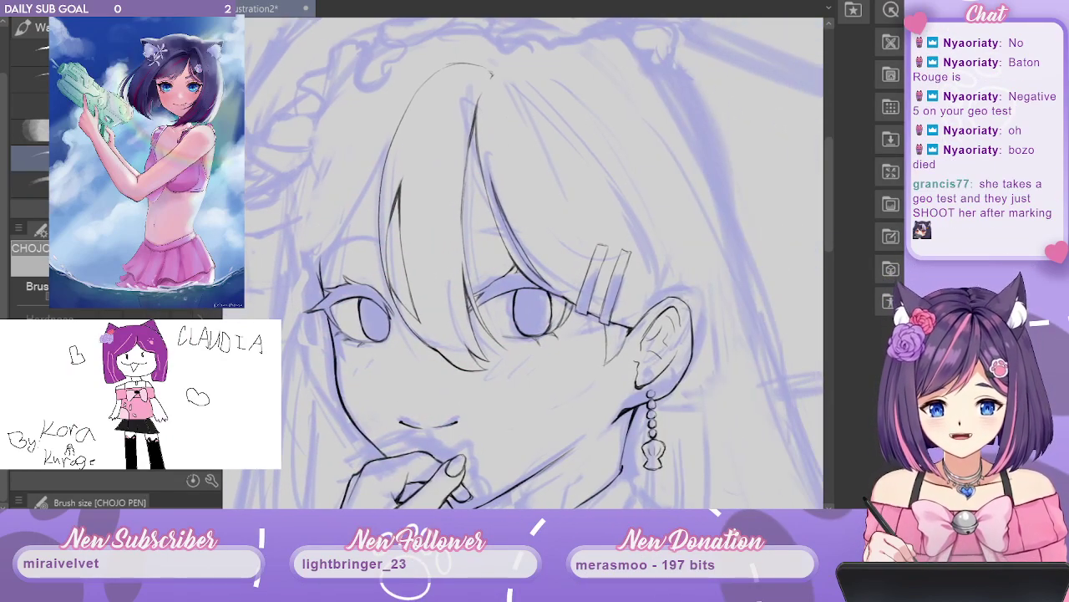
scroll(534, 262, "left", 4)
scroll(534, 262, "right", 4)
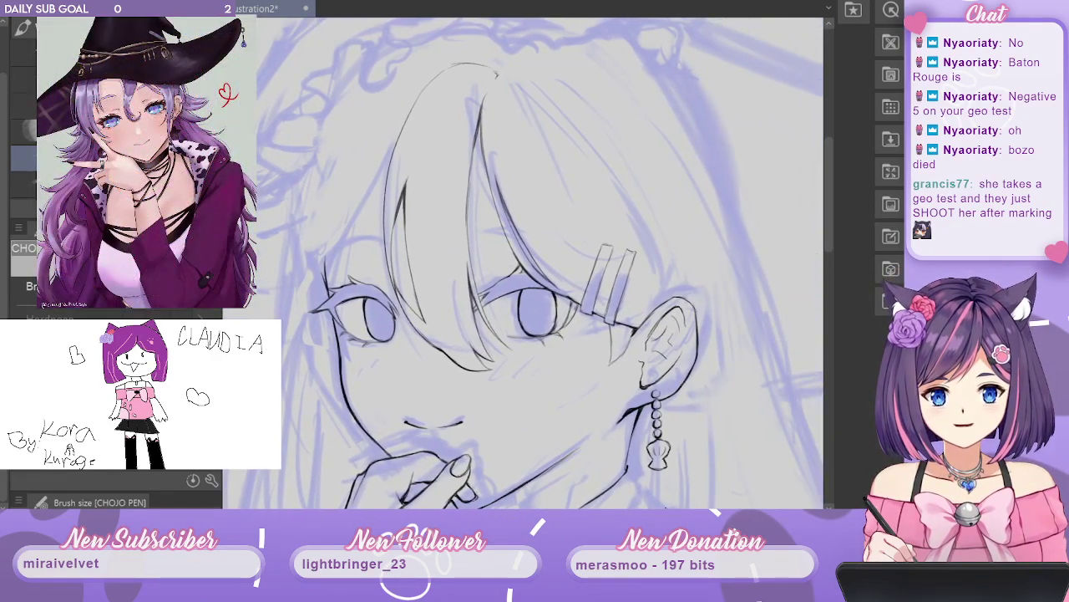
mouse_move(666, 506)
left_mouse_down()
mouse_move(642, 506)
mouse_move(661, 506)
left_mouse_up()
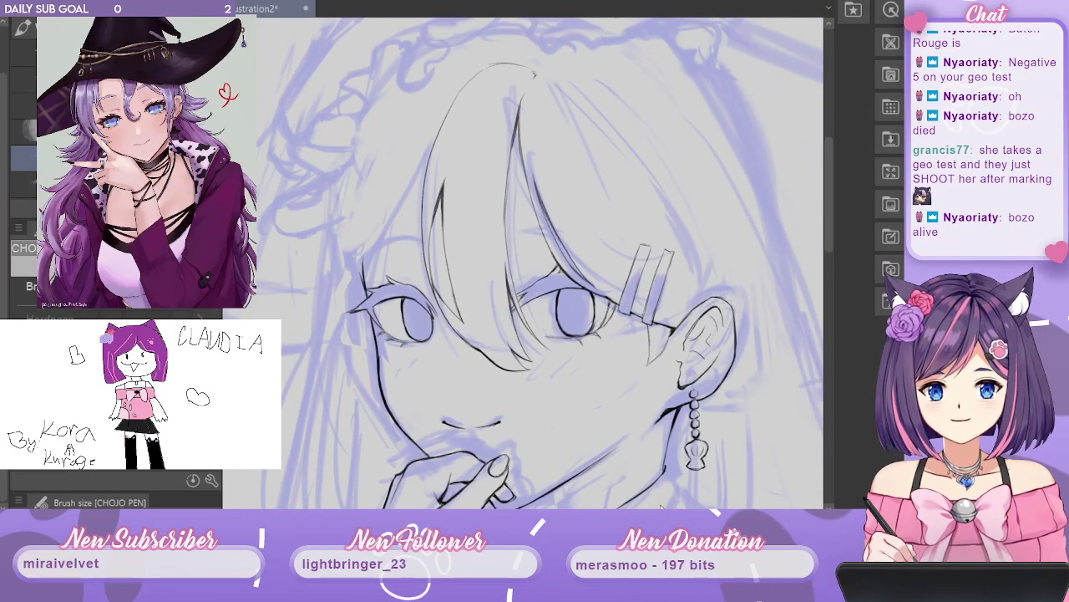
scroll(582, 374, "up", 3)
left_click_drag(470, 265, 729, 348)
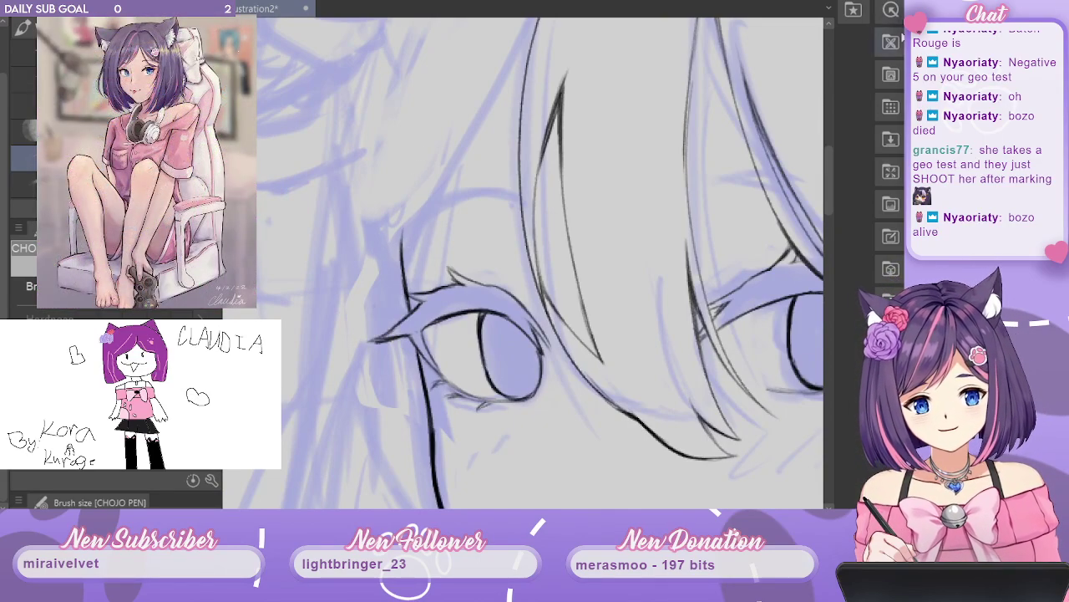
left_click_drag(531, 167, 561, 246)
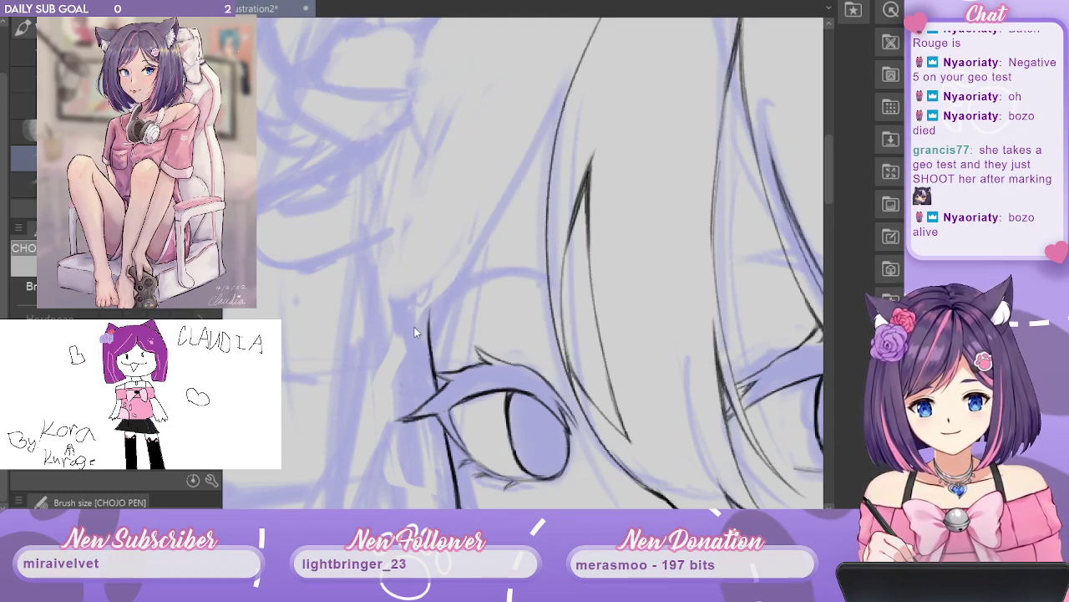
key("ctrl+z")
mouse_move(566, 100)
left_mouse_down()
mouse_move(503, 226)
mouse_move(464, 273)
left_mouse_up()
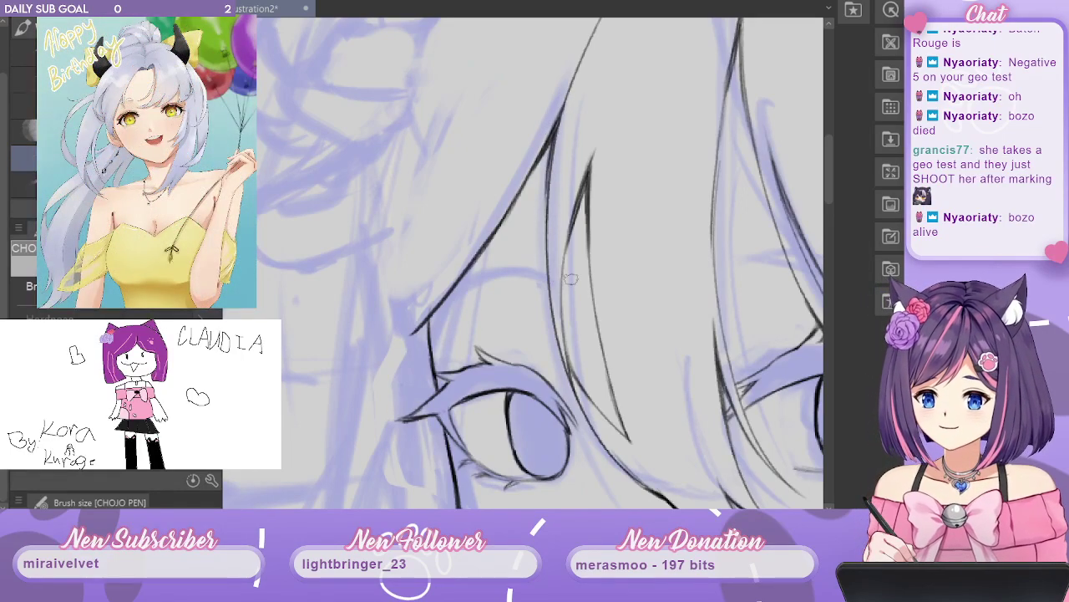
Lasso the upper fork of the bang strands above the near eye, shift it slightly down, and clear the selection.
scroll(572, 285, "down", 4)
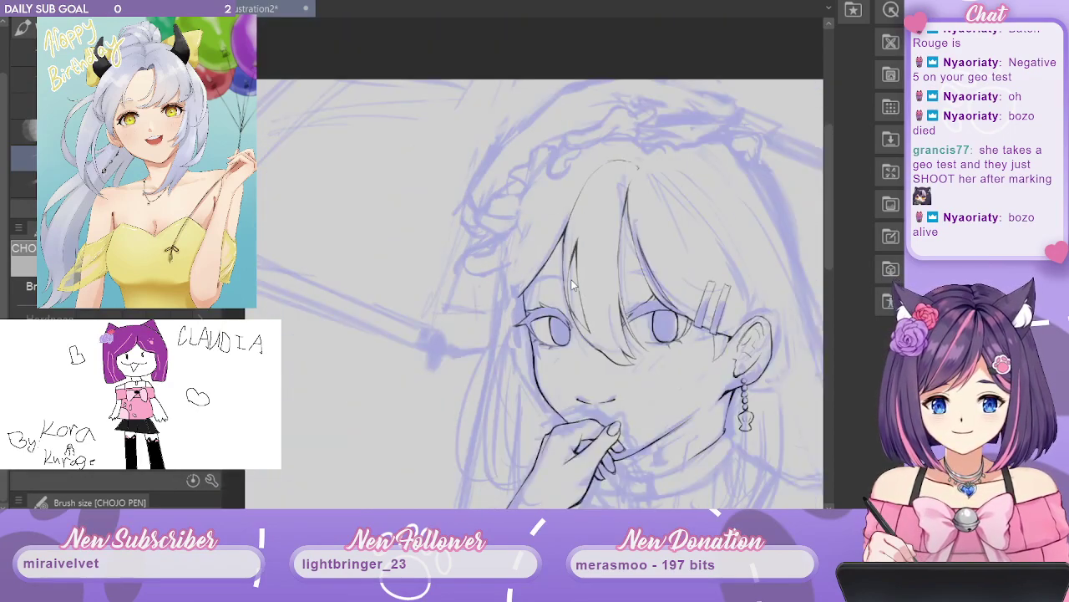
scroll(572, 285, "up", 3)
mouse_move(684, 314)
left_mouse_down()
mouse_move(535, 246)
mouse_move(518, 260)
mouse_move(507, 251)
mouse_move(512, 241)
mouse_move(491, 287)
left_mouse_up()
scroll(511, 305, "up", 3)
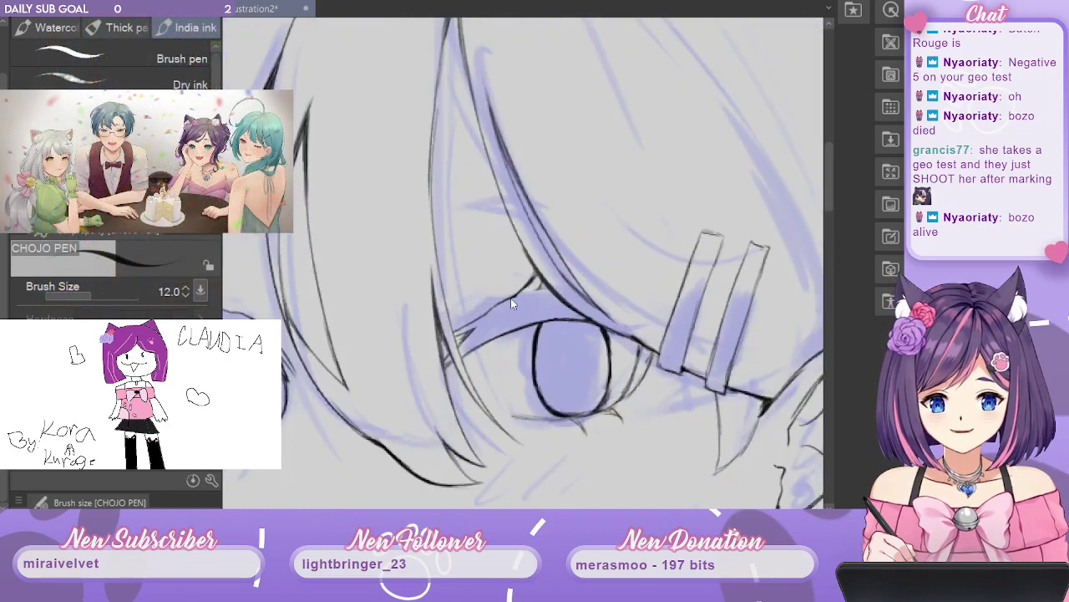
left_click_drag(504, 18, 522, 100)
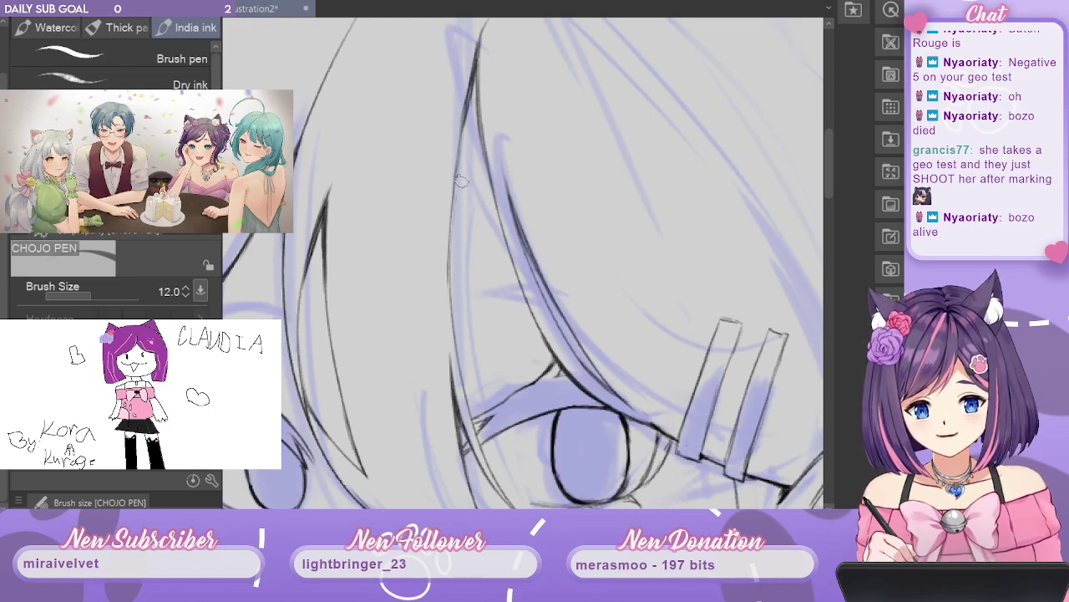
scroll(662, 256, "down", 1)
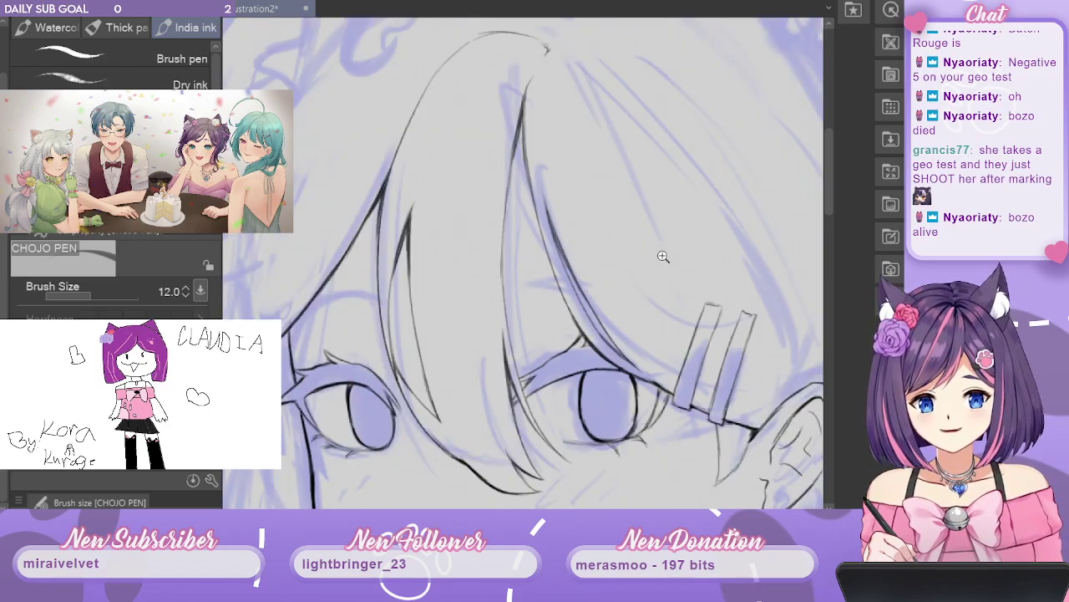
key("m")
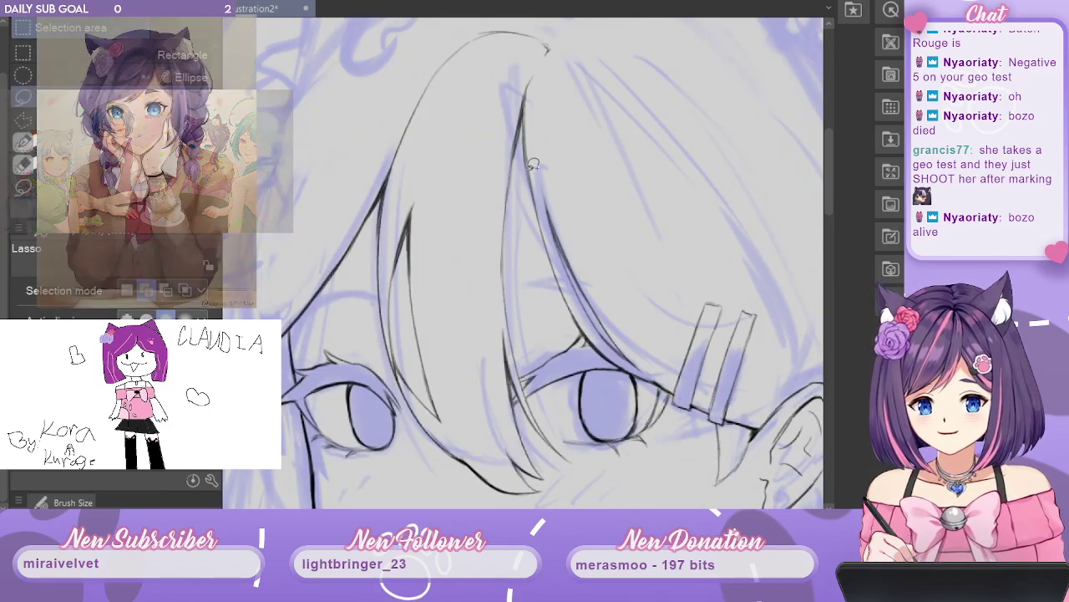
mouse_move(535, 56)
left_mouse_down()
mouse_move(487, 114)
mouse_move(466, 235)
mouse_move(480, 306)
mouse_move(538, 278)
mouse_move(549, 237)
mouse_move(525, 195)
mouse_move(528, 224)
left_mouse_up()
key("ctrl+t")
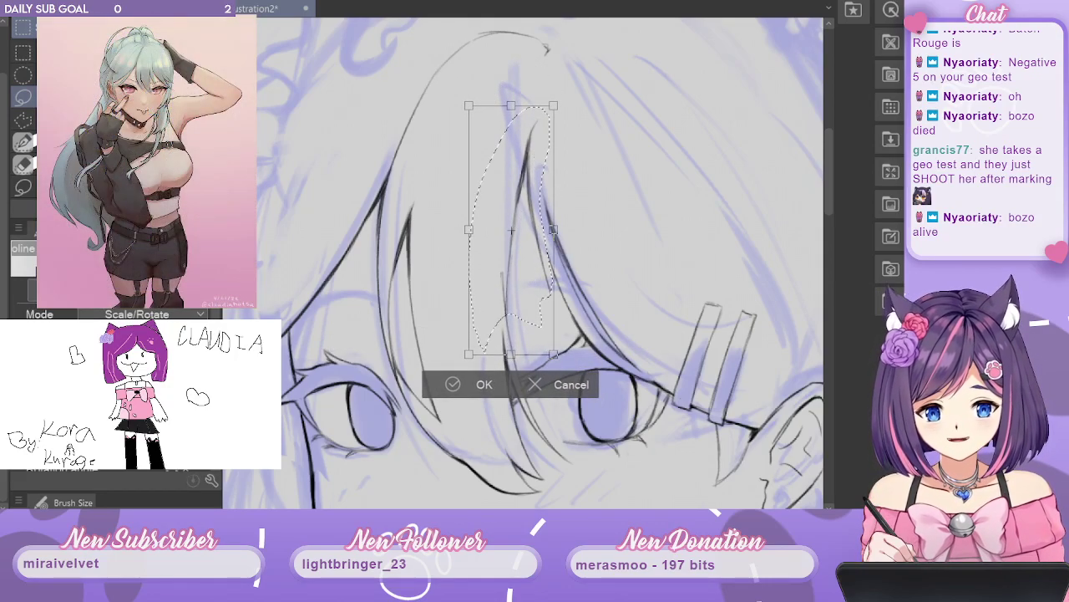
key("Return")
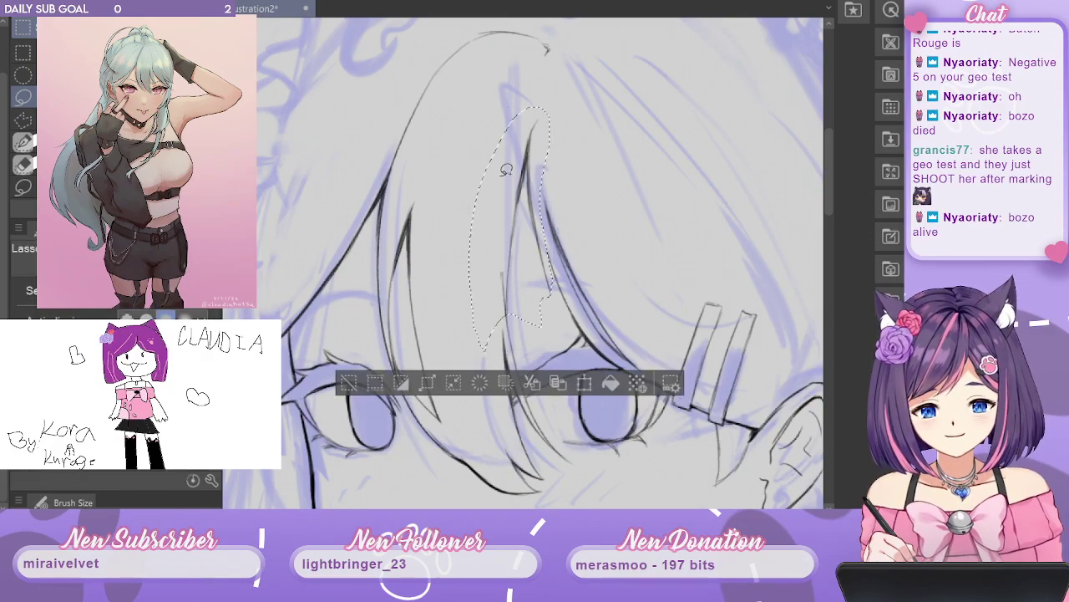
key("ctrl+d")
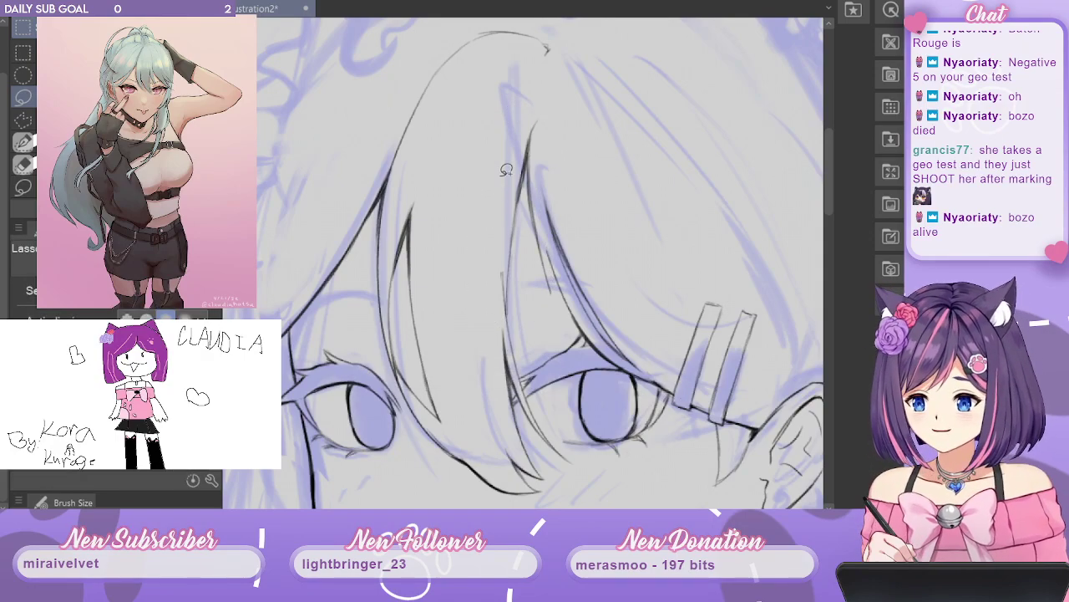
Erase the overlapping line end on the inner bang strand beside the near eye, and set the pen size to 8.
key("ctrl+plus")
key("ctrl+plus")
mouse_move(643, 381)
left_mouse_down()
mouse_move(668, 164)
mouse_move(684, 222)
left_mouse_up()
scroll(702, 150, "down", 2)
scroll(702, 150, "up", 2)
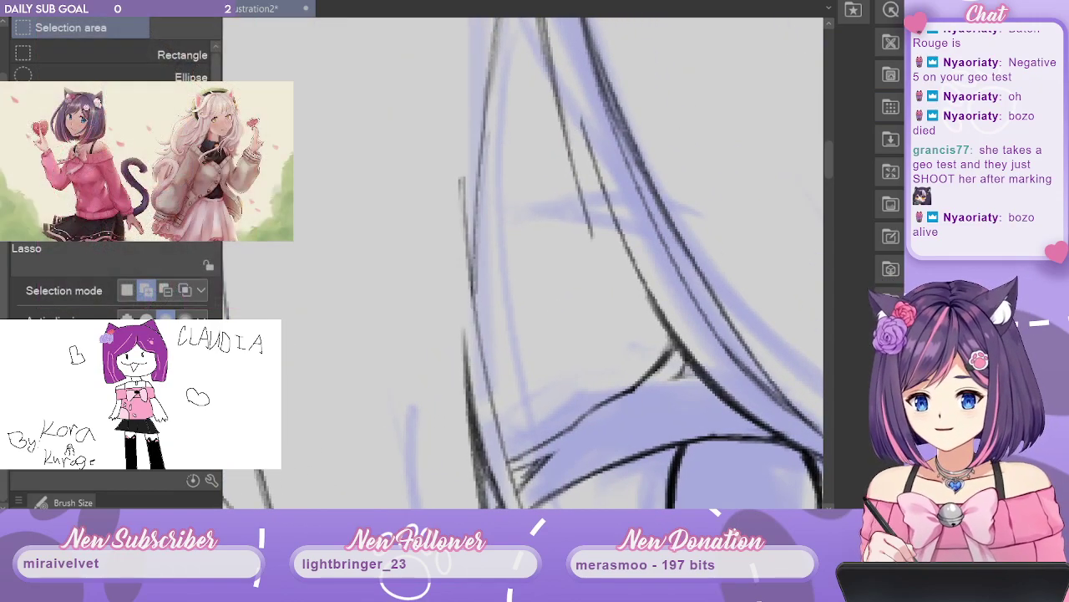
key("b")
key("bracketright")
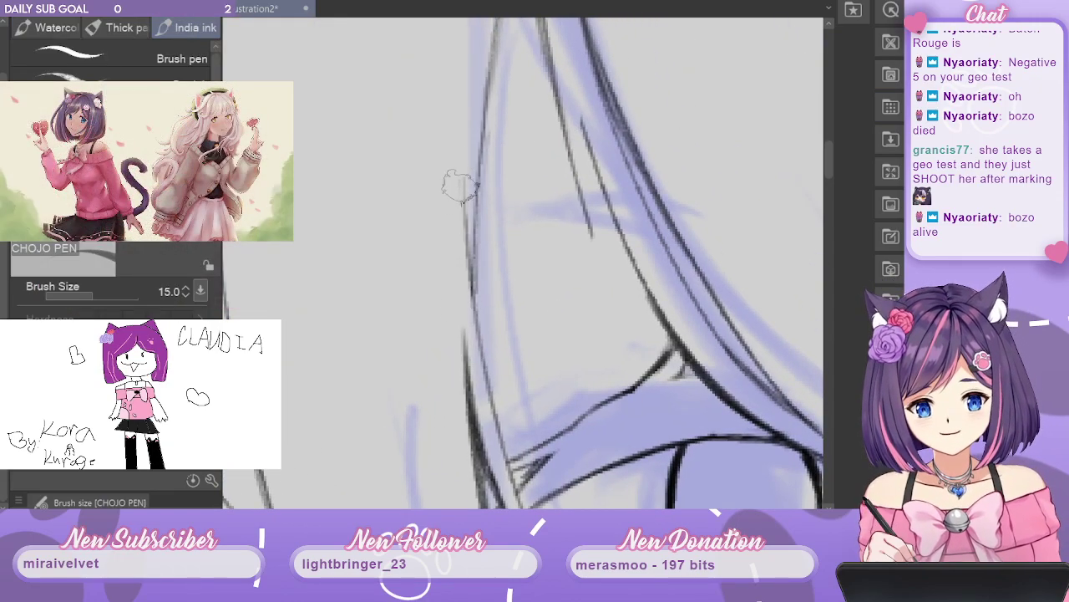
key("bracketleft")
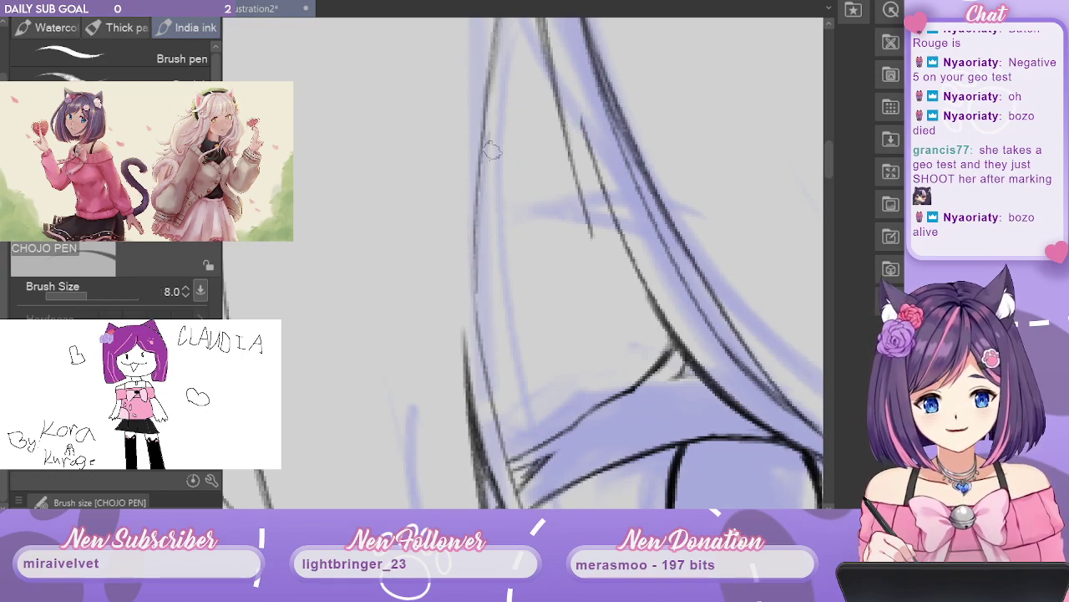
key("ctrl+minus")
key("ctrl+minus")
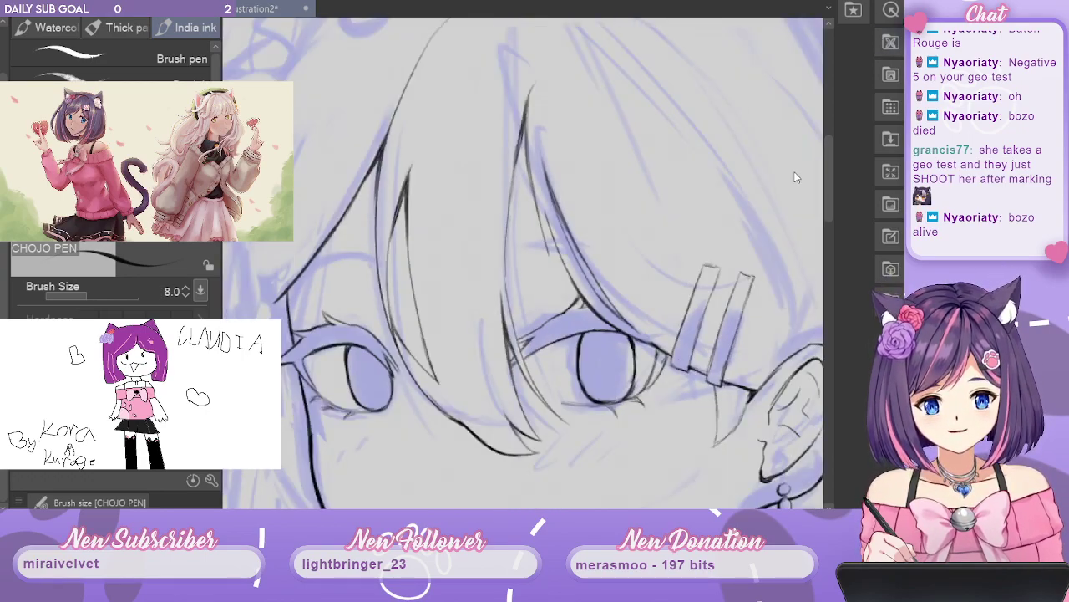
Bridge the gap in the bang strand above the near eye with one continuous line, cleaning up its loose ends.
scroll(797, 177, "up", 1)
scroll(672, 223, "up", 2)
left_click_drag(402, 341, 654, 251)
scroll(669, 234, "down", 2)
left_click_drag(702, 218, 622, 239)
scroll(694, 188, "up", 2)
key("ctrl+minus")
key("ctrl+minus")
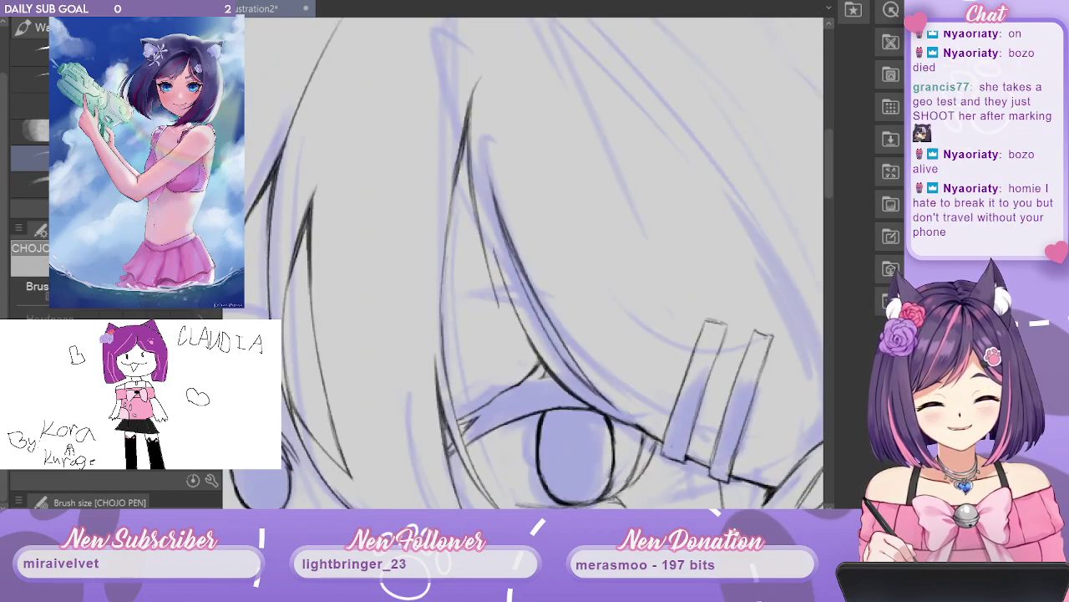
key("ctrl+plus")
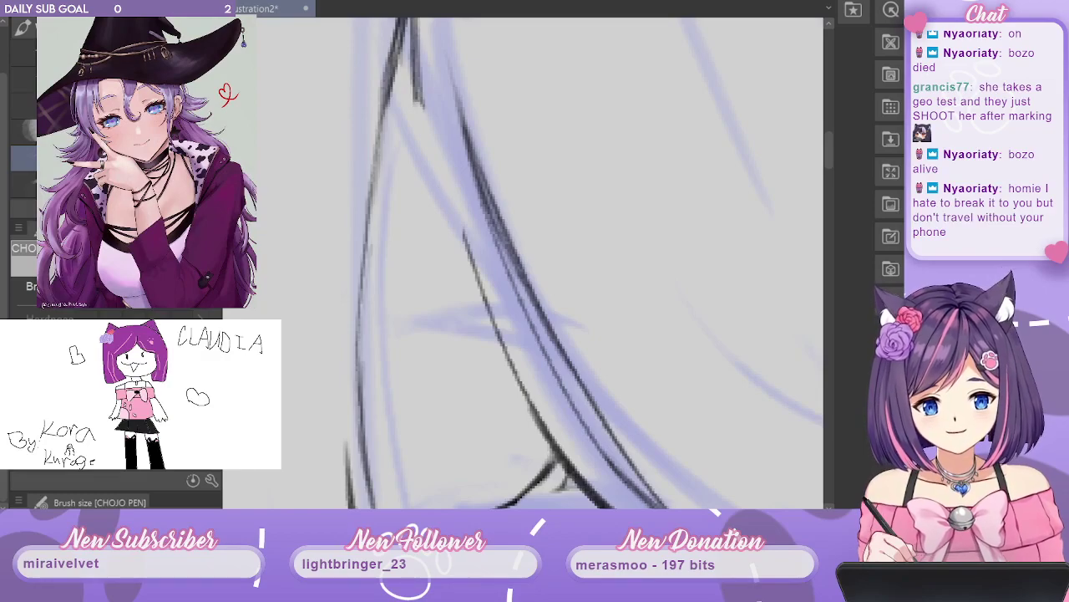
left_click_drag(532, 105, 535, 179)
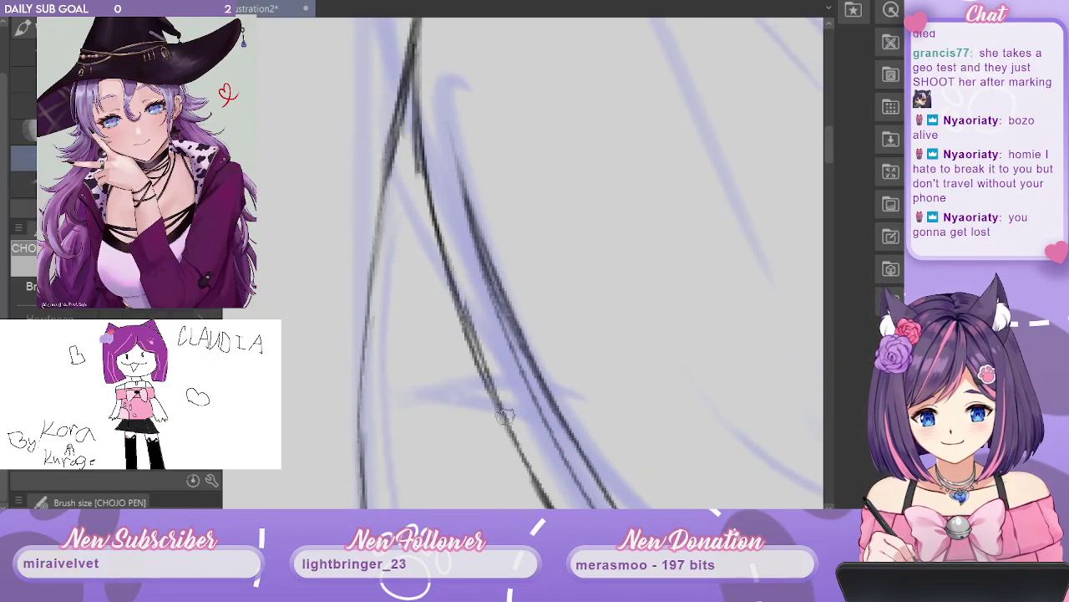
scroll(464, 316, "down", 4)
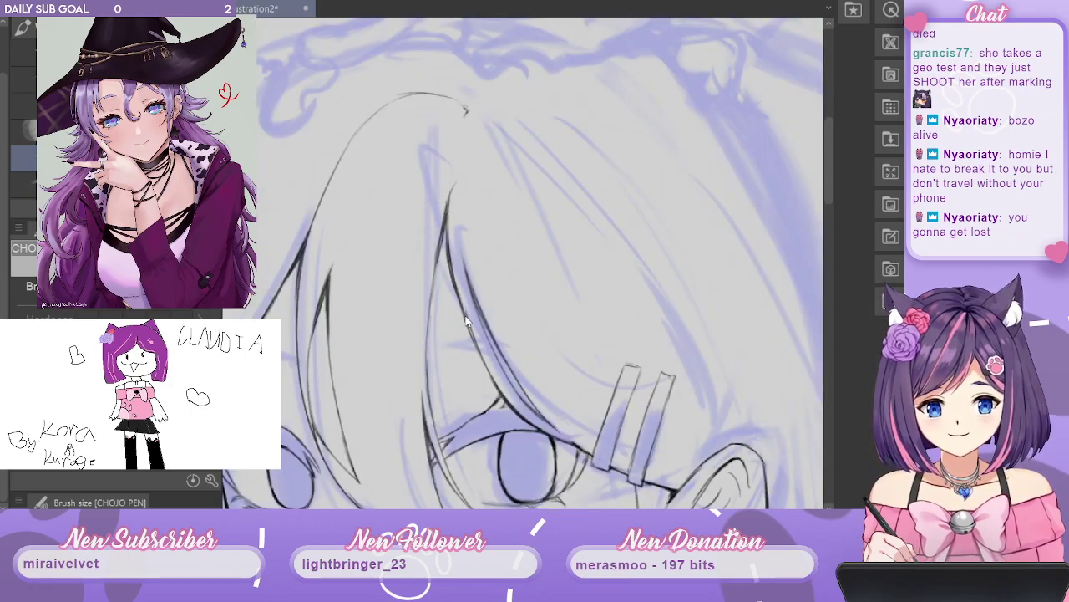
Thicken and smooth the joined strand line from the fork down toward the near eye.
scroll(466, 323, "up", 2)
left_click_drag(690, 338, 684, 272)
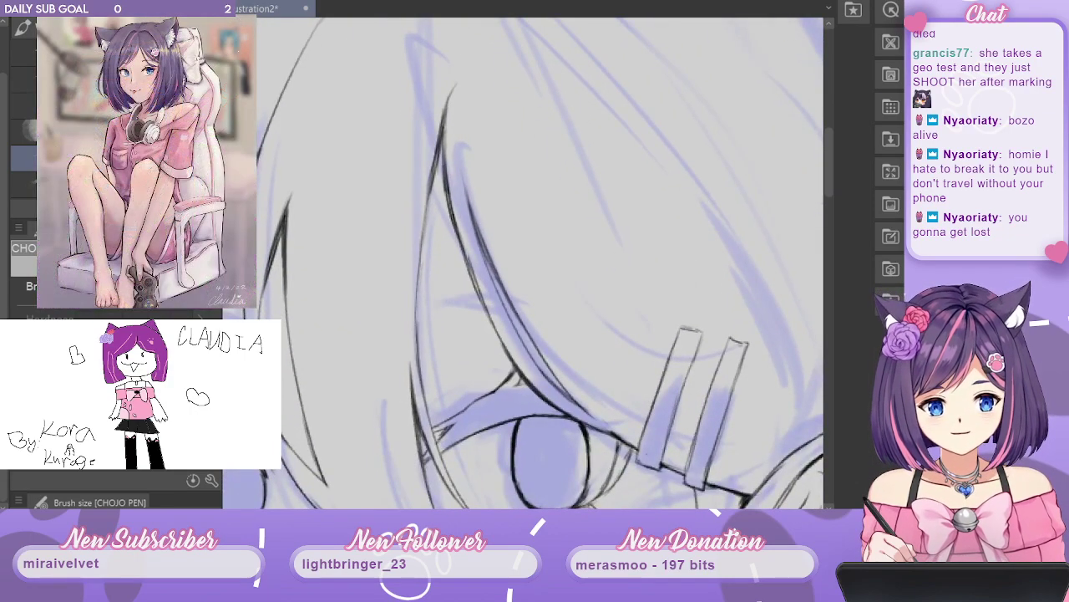
key("ctrl+plus")
left_click_drag(496, 182, 571, 111)
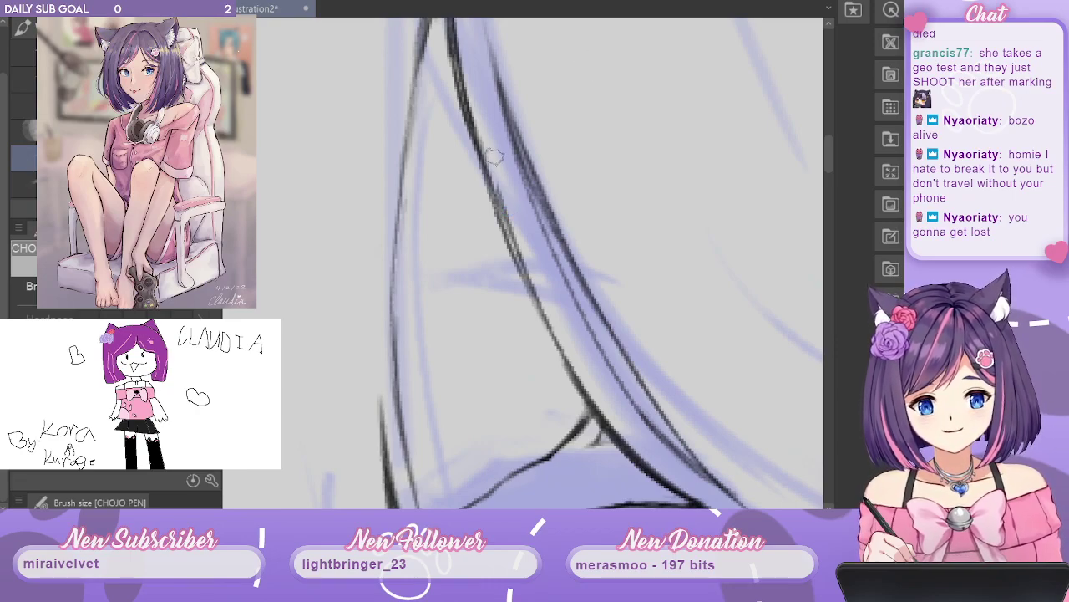
left_click_drag(537, 112, 589, 306)
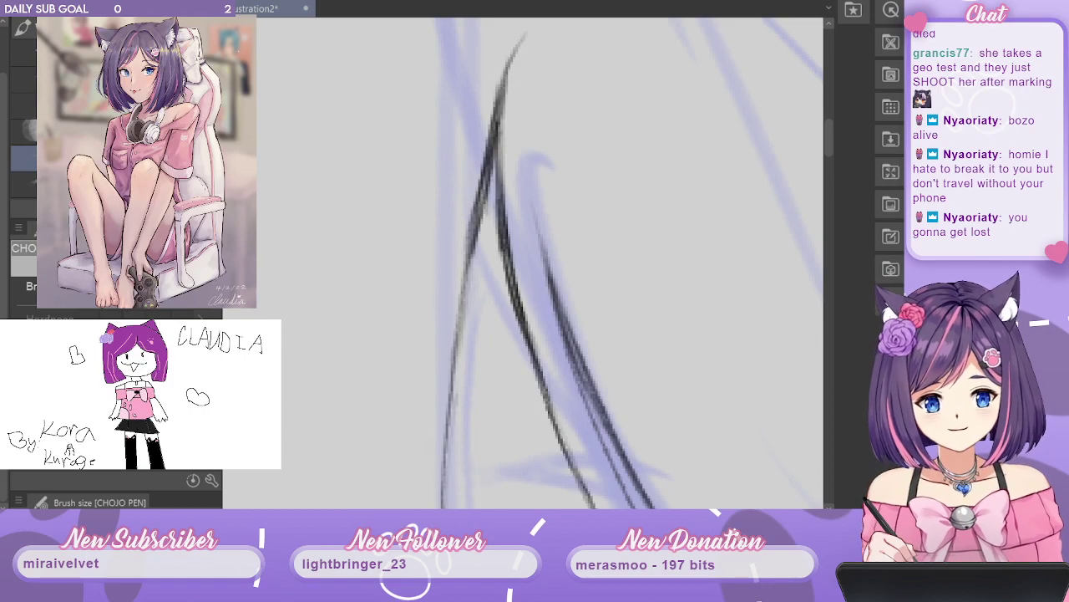
Darken the fork where the two bang strands meet and taper its tip upward toward the hair parting.
key("ctrl+minus")
key("ctrl+minus")
key("ctrl+minus")
key("ctrl+plus")
left_click_drag(620, 215, 640, 188)
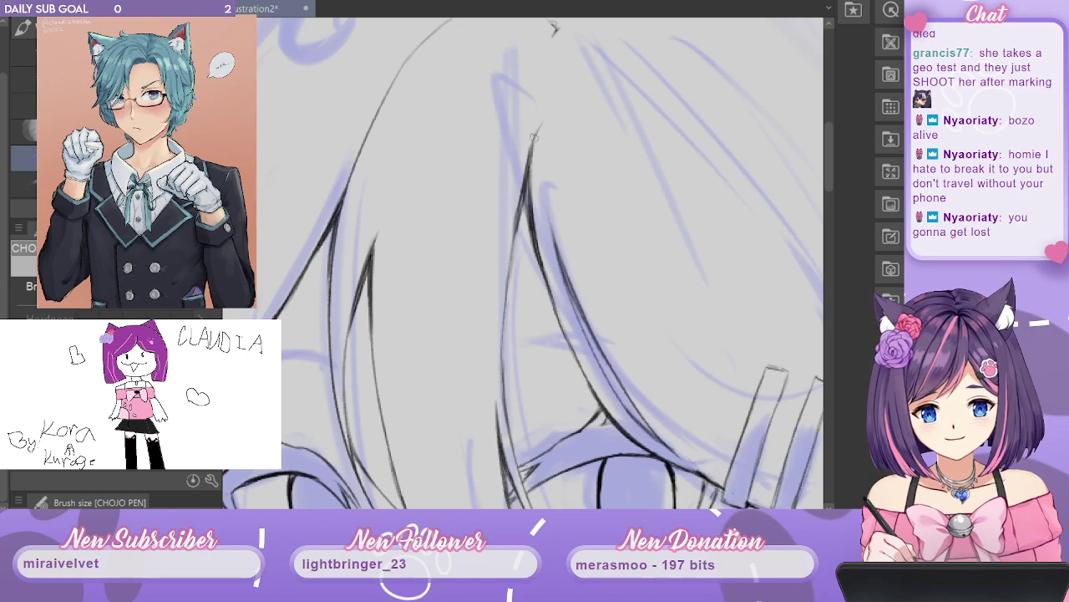
scroll(614, 135, "down", 3)
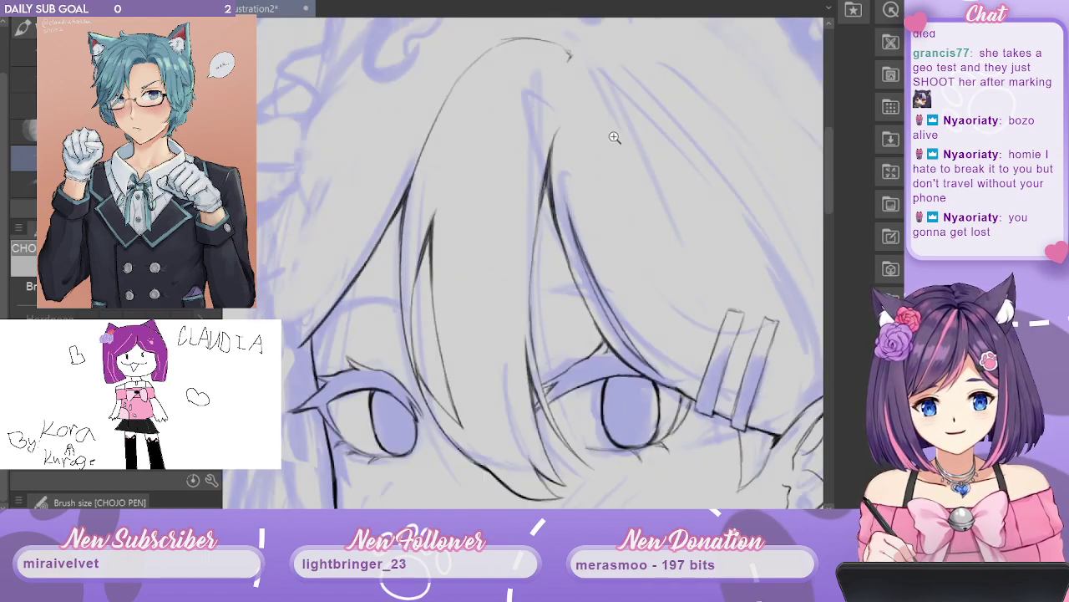
scroll(616, 137, "up", 3)
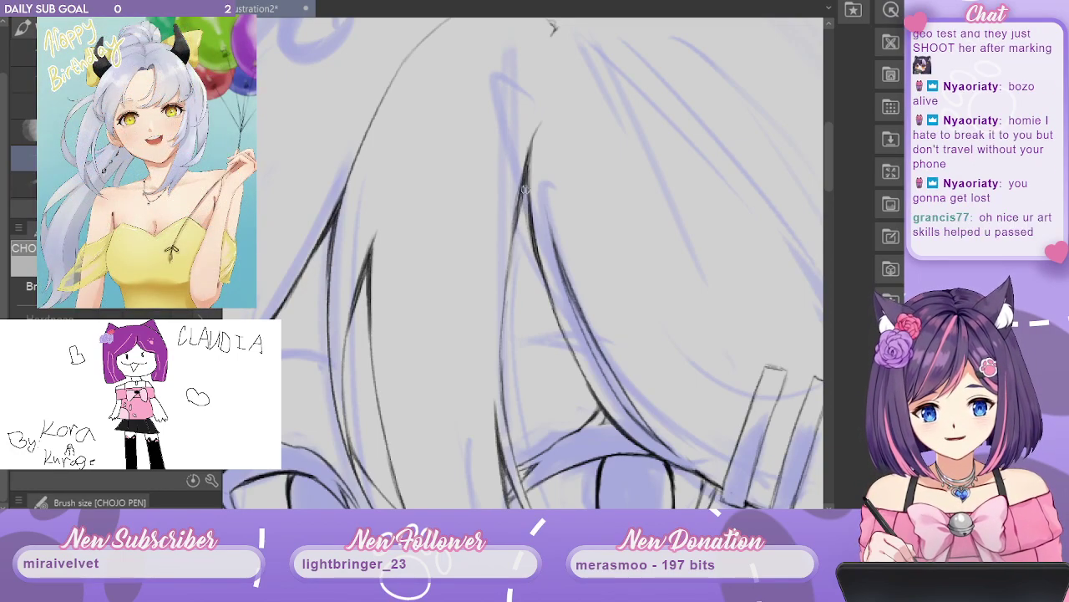
scroll(548, 244, "down", 2)
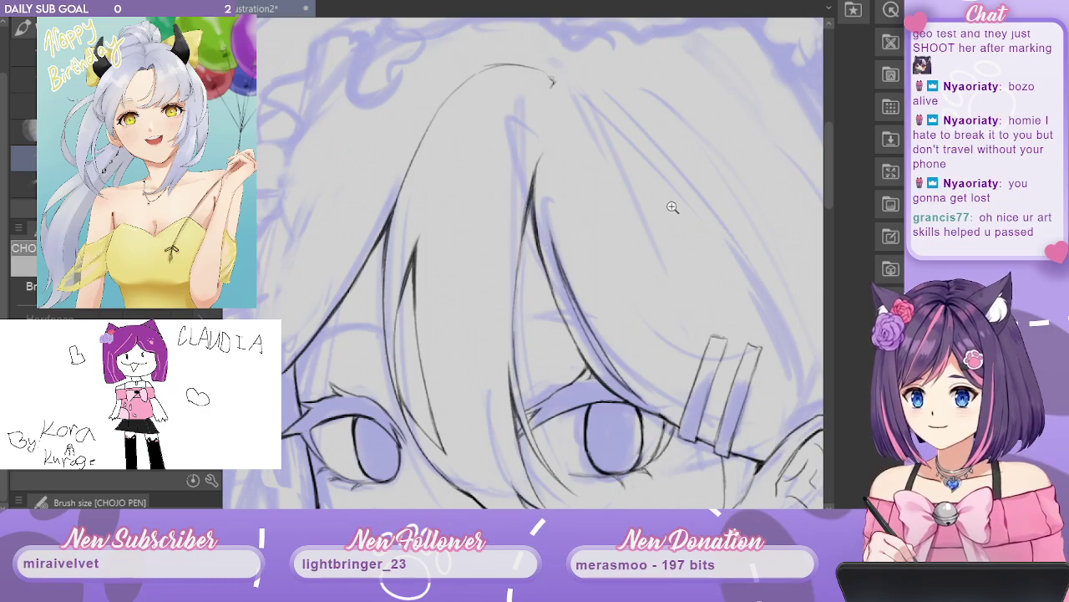
scroll(673, 207, "down", 1)
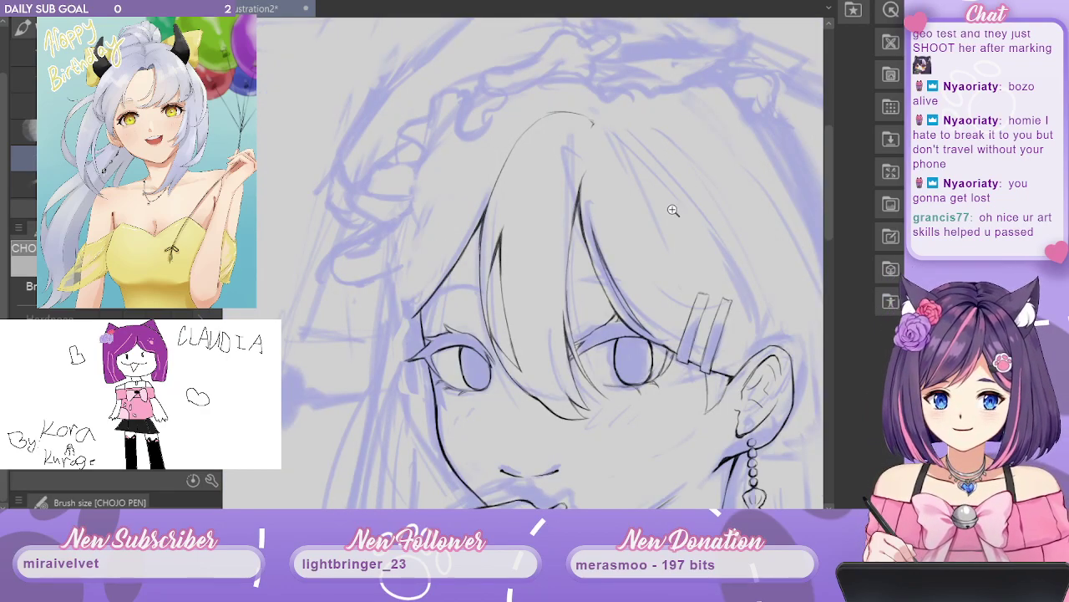
scroll(674, 209, "up", 1)
scroll(640, 279, "up", 3)
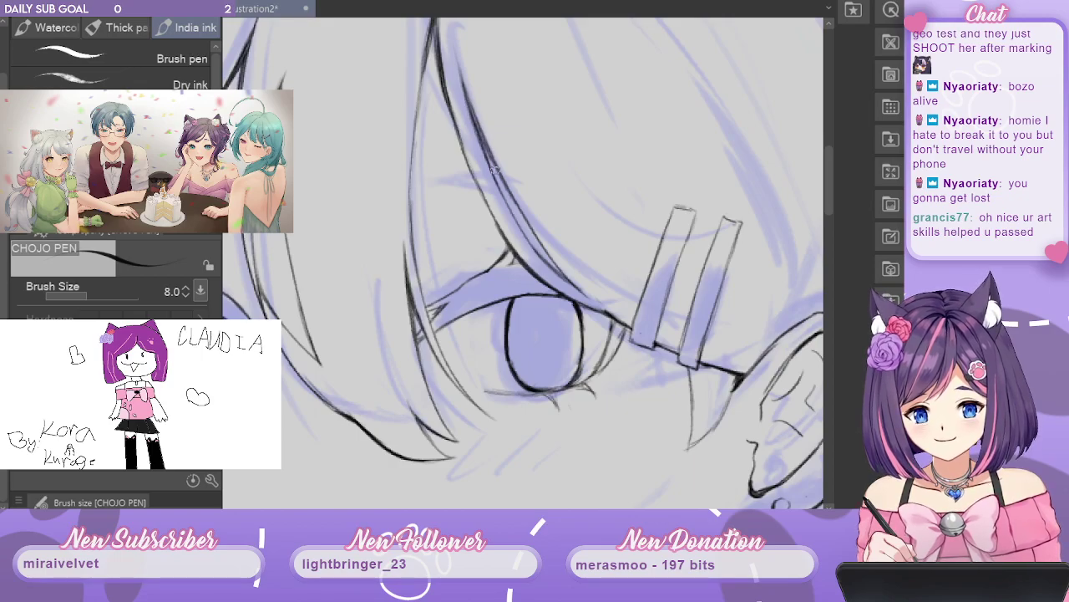
scroll(515, 199, "down", 1)
scroll(527, 187, "up", 1)
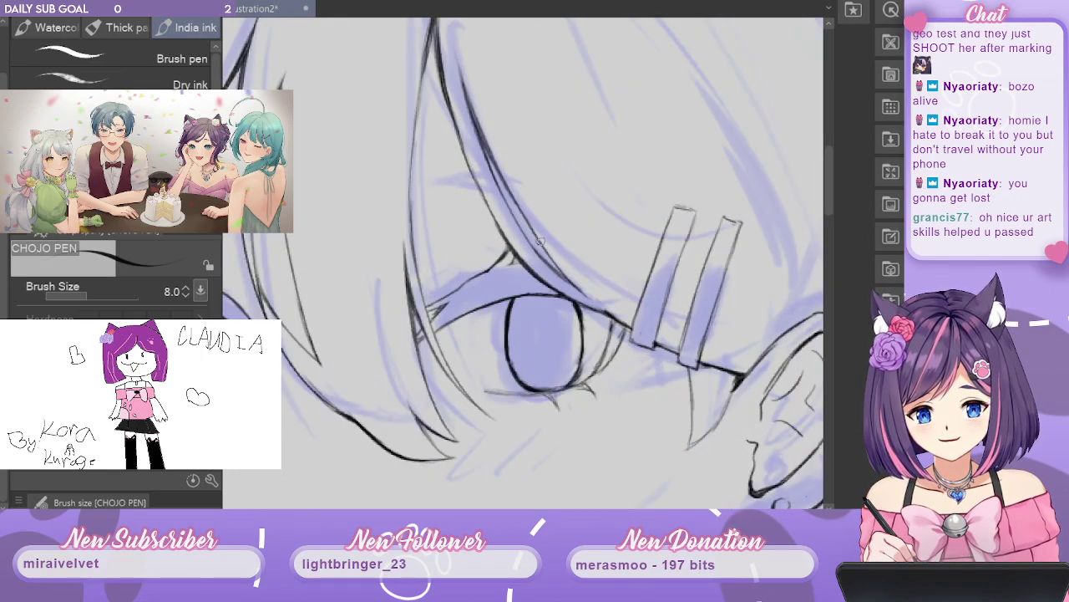
scroll(553, 264, "down", 4)
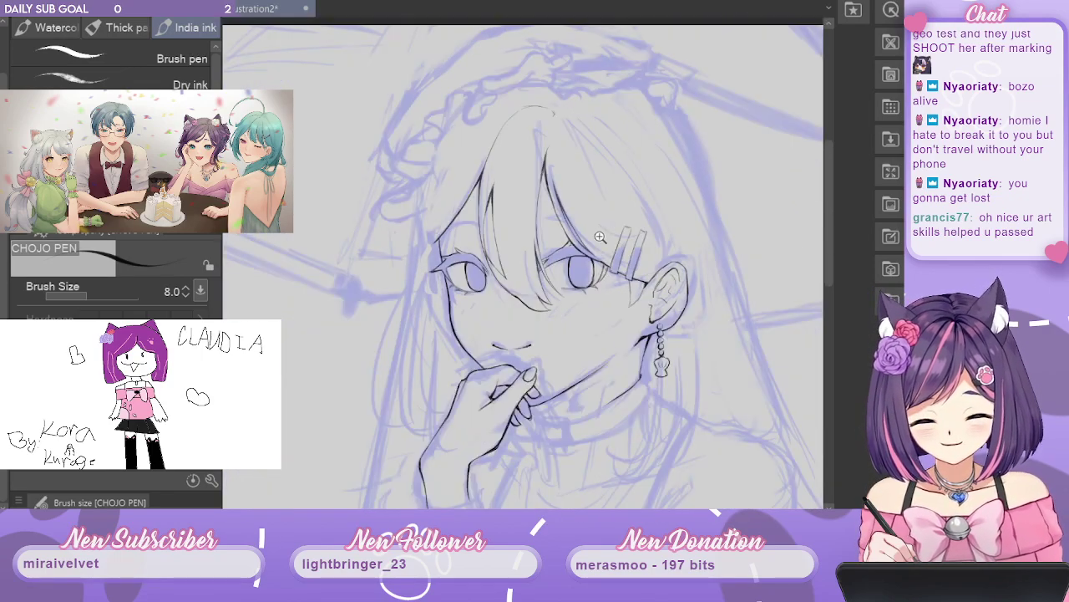
scroll(600, 237, "up", 1)
scroll(600, 237, "down", 1)
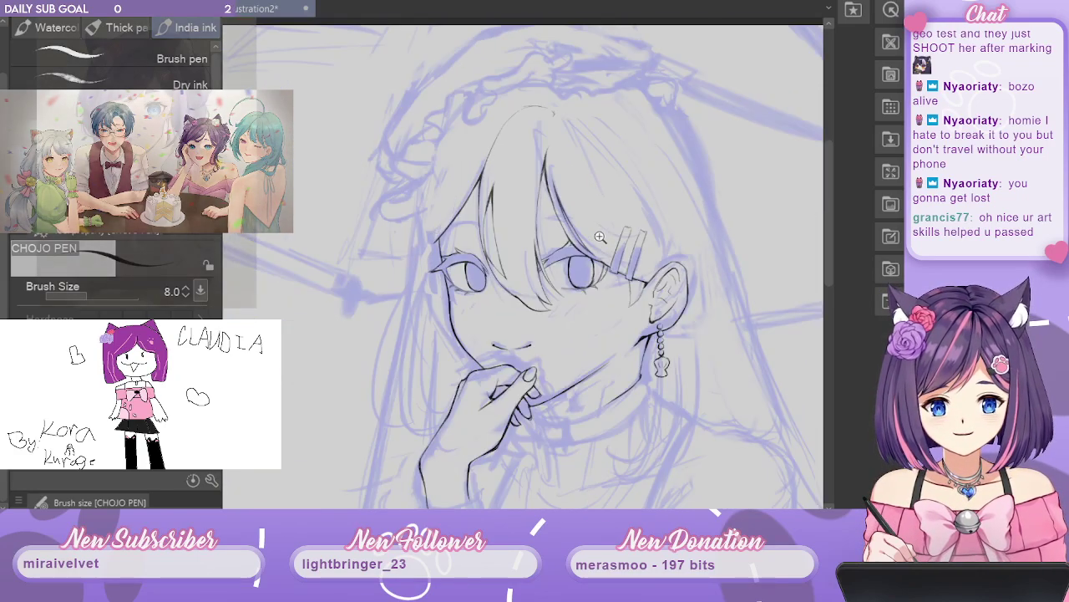
scroll(600, 237, "up", 3)
left_click(401, 267)
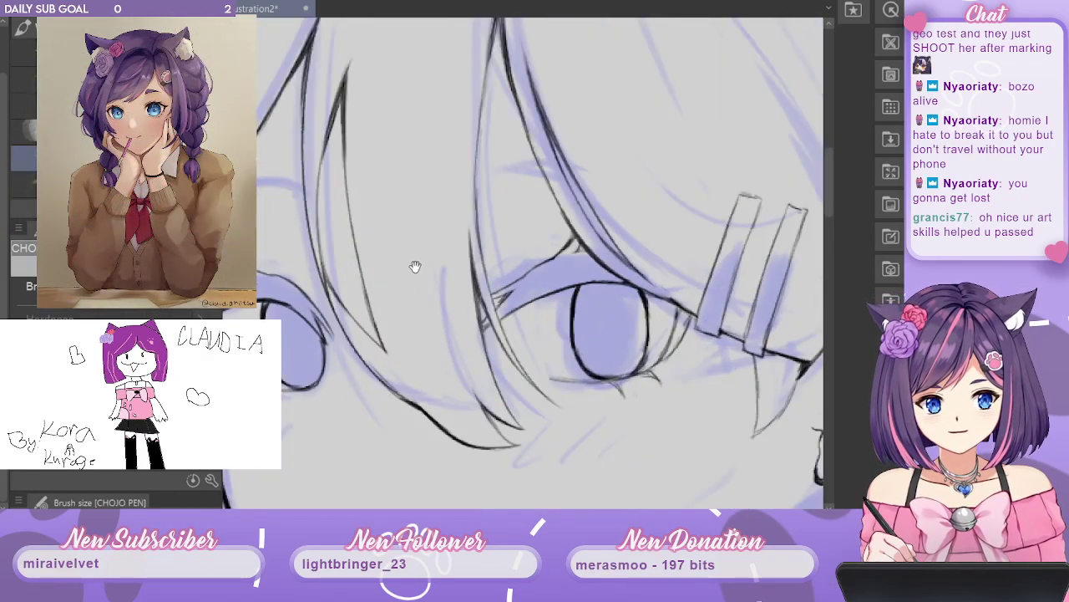
left_click_drag(351, 263, 618, 279)
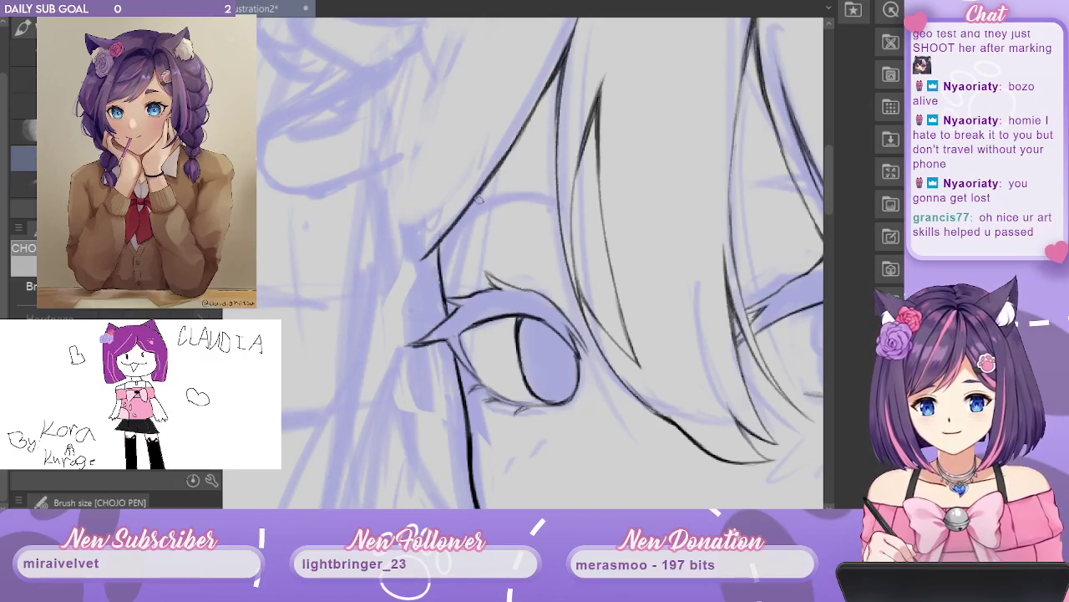
mouse_move(515, 142)
left_mouse_down()
mouse_move(426, 311)
mouse_move(391, 324)
left_mouse_up()
key("ctrl+z")
mouse_move(503, 162)
left_mouse_down()
mouse_move(448, 297)
mouse_move(401, 306)
left_mouse_up()
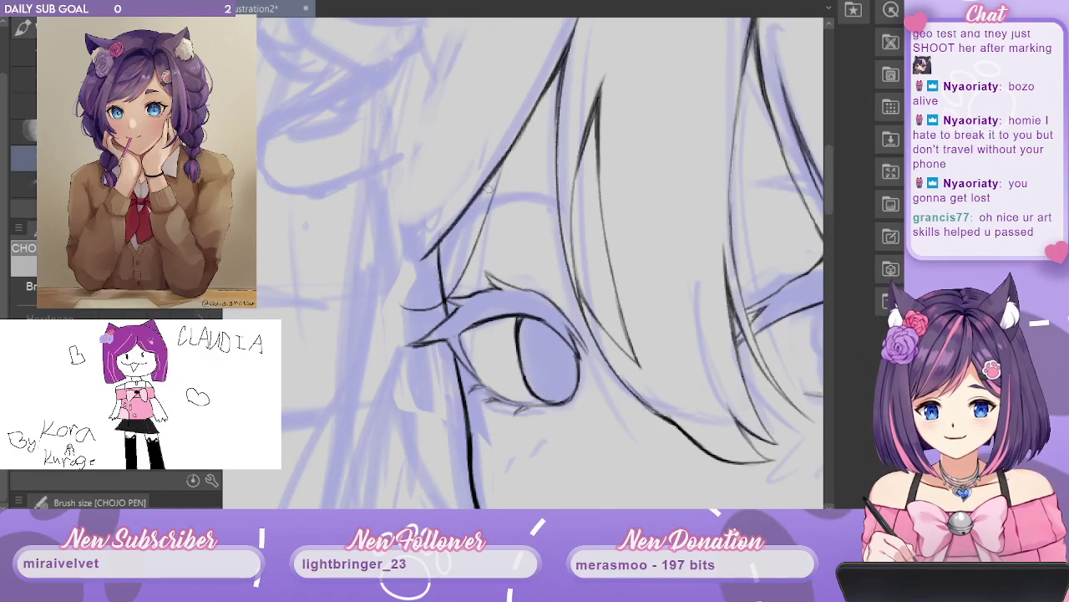
left_click_drag(493, 181, 409, 312)
key("ctrl+z")
key("ctrl+z")
mouse_move(502, 164)
left_mouse_down()
mouse_move(458, 245)
mouse_move(394, 306)
left_mouse_up()
left_click_drag(473, 205, 396, 290)
key("ctrl+z")
key("ctrl+z")
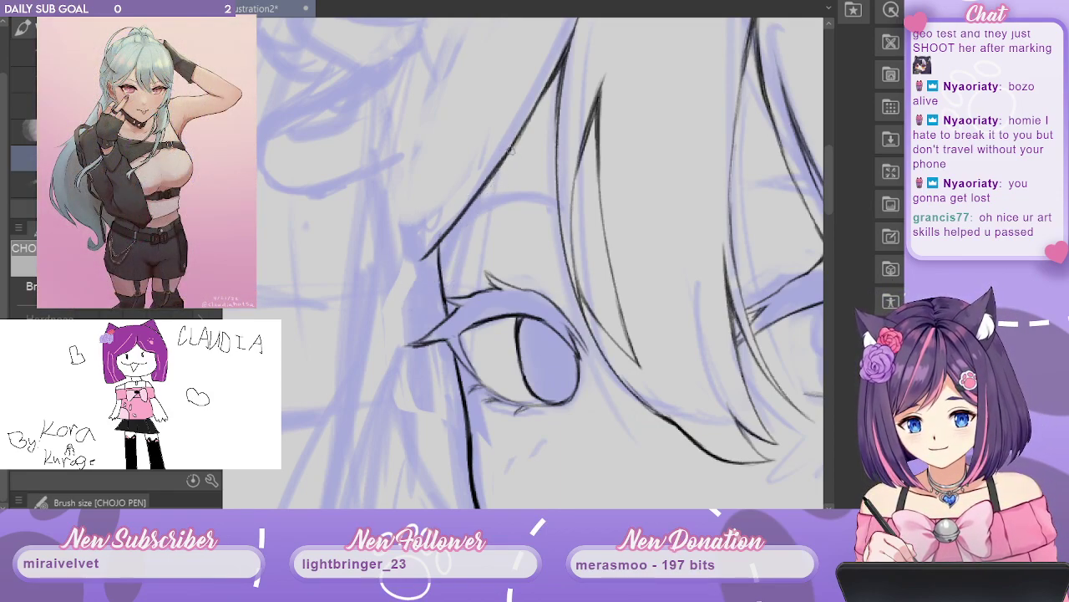
Try to ink a narrow bang strand with a rounded, looped tip running down to the far eye's outer lash.
left_click_drag(512, 150, 394, 305)
left_click_drag(478, 198, 398, 292)
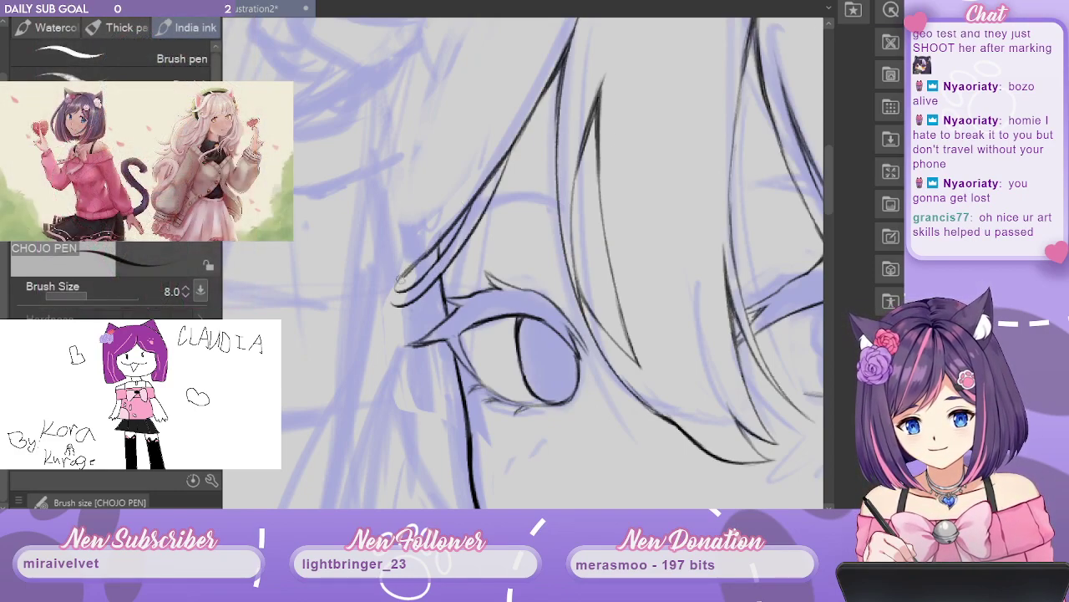
left_click_drag(423, 259, 391, 302)
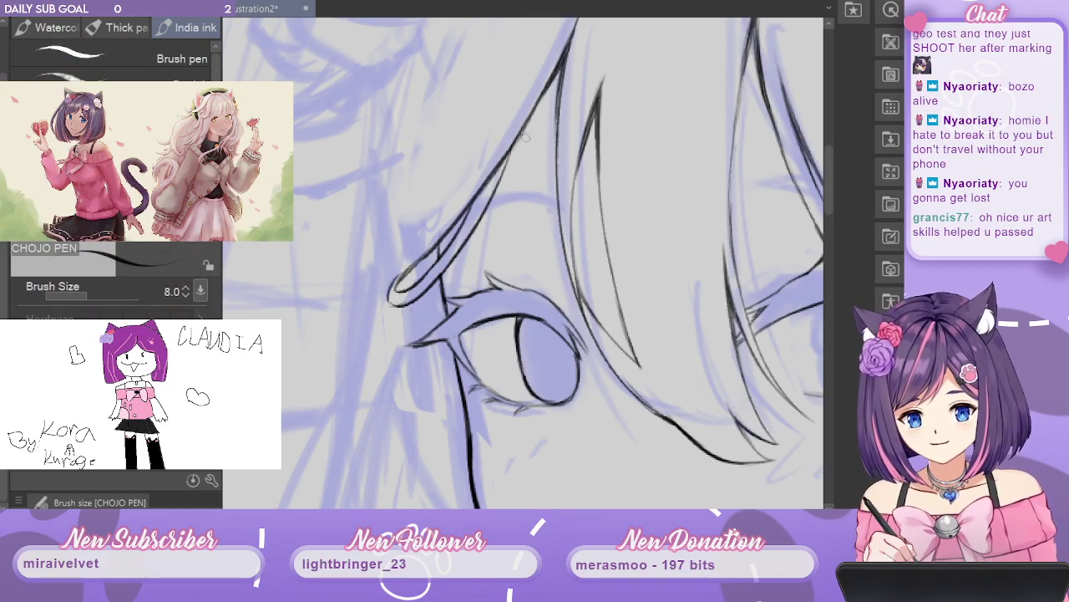
scroll(525, 142, "down", 3)
scroll(525, 138, "up", 3)
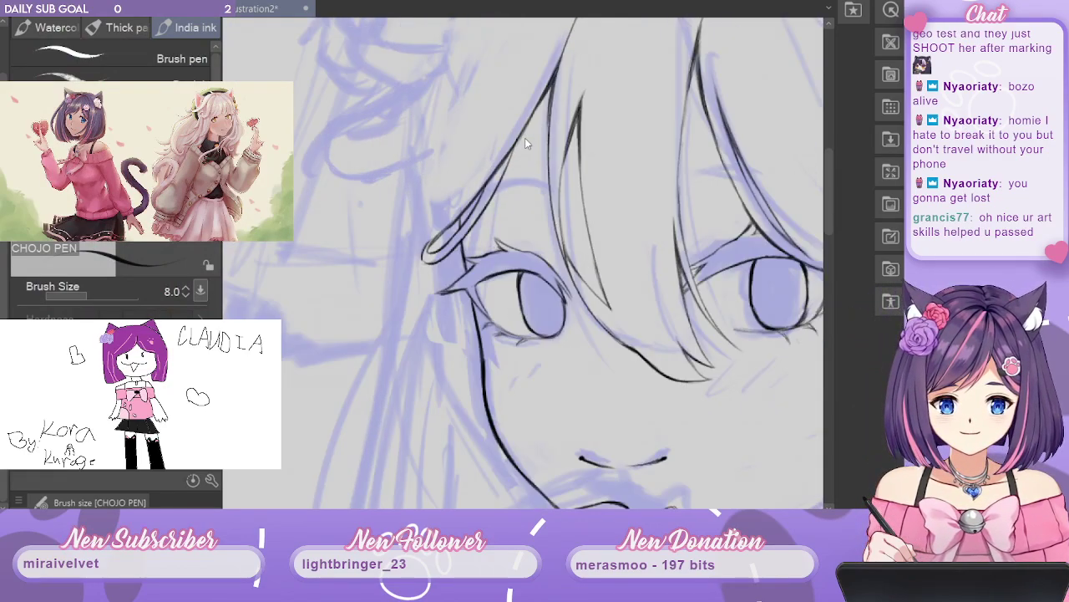
left_click_drag(500, 149, 477, 201)
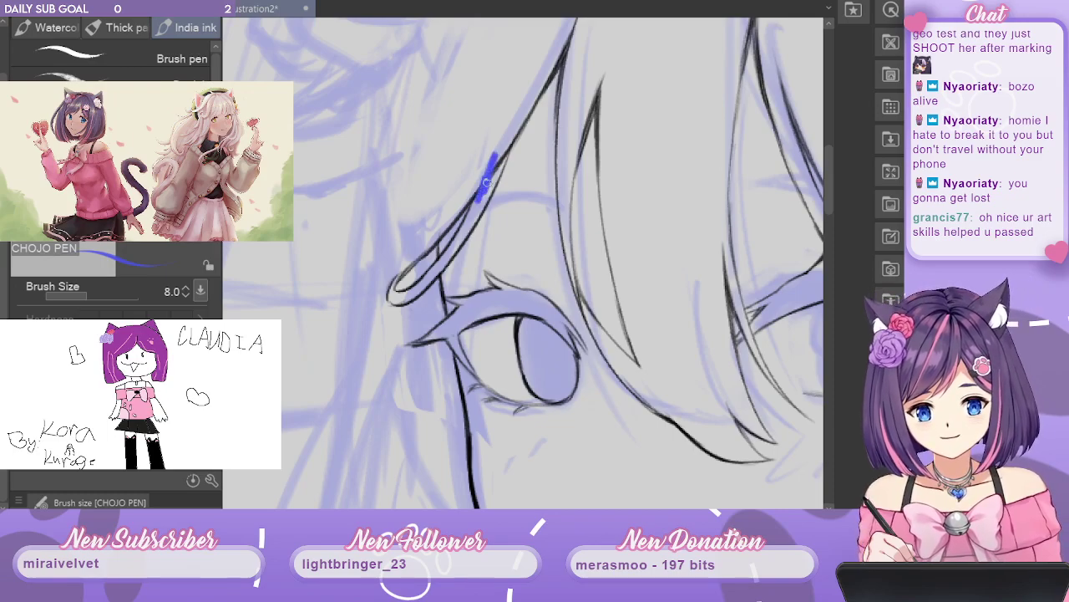
key("ctrl+z")
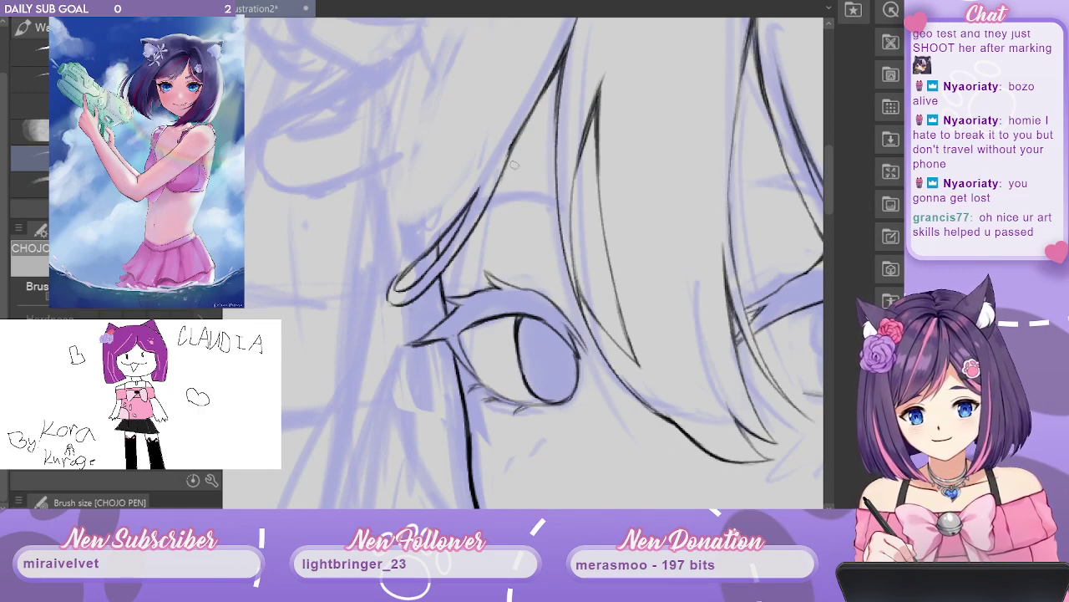
Ink the side lock beside the far eye, curving down from the temple to a tapered tip along the cheek.
scroll(518, 157, "down", 3)
scroll(518, 157, "down", 2)
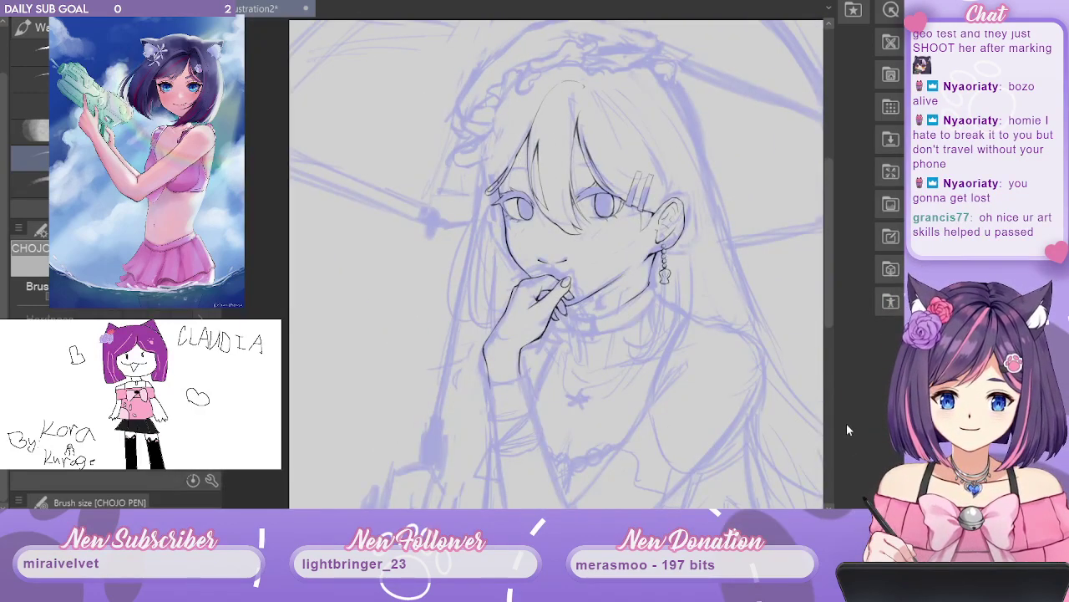
key("ctrl+plus")
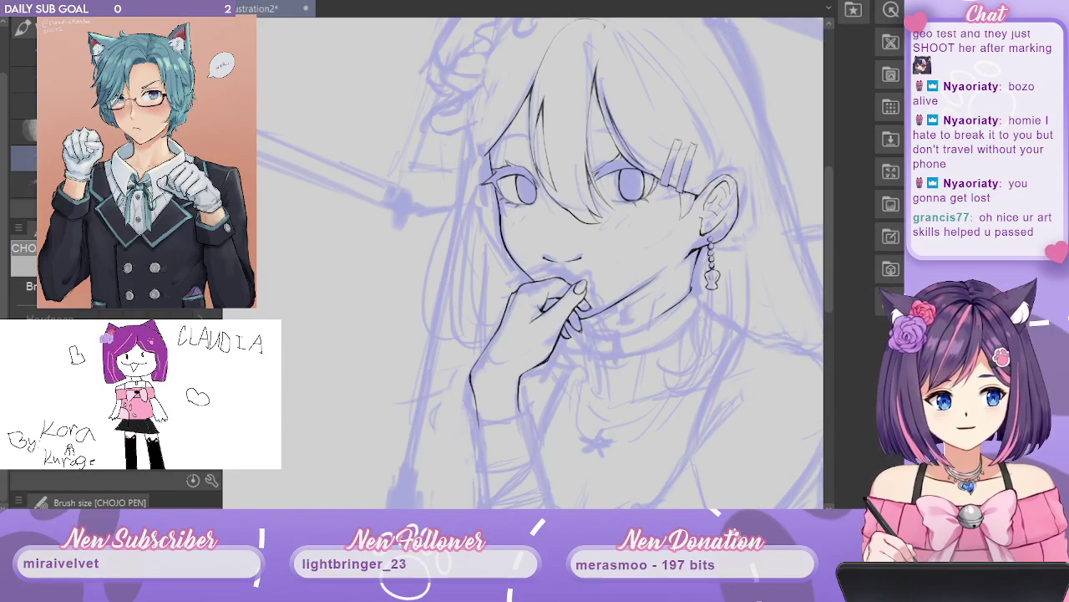
key("ctrl+plus")
key("ctrl+plus")
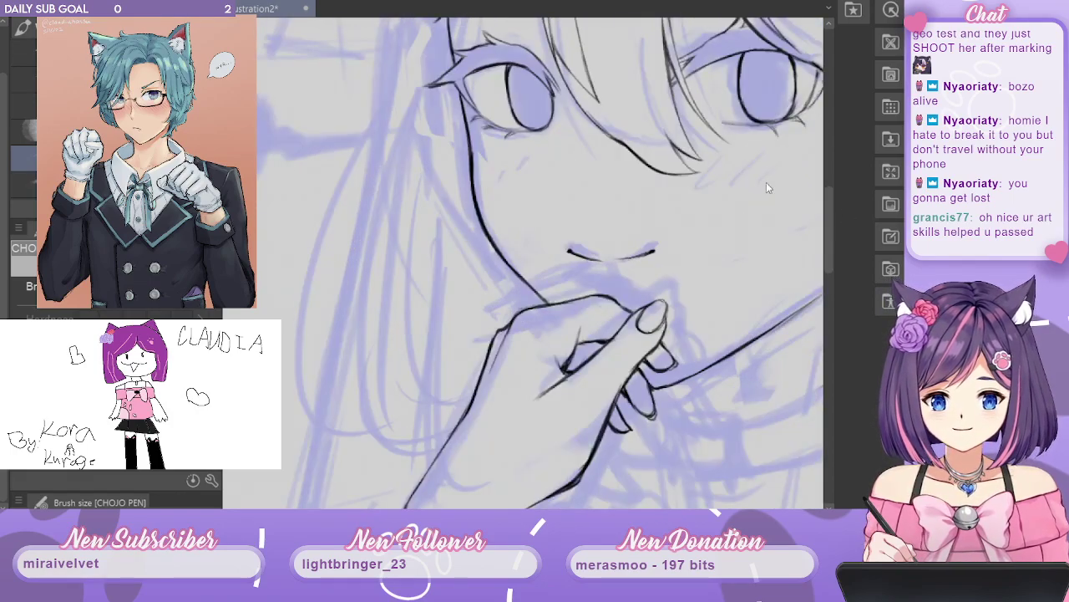
left_click_drag(766, 182, 782, 443)
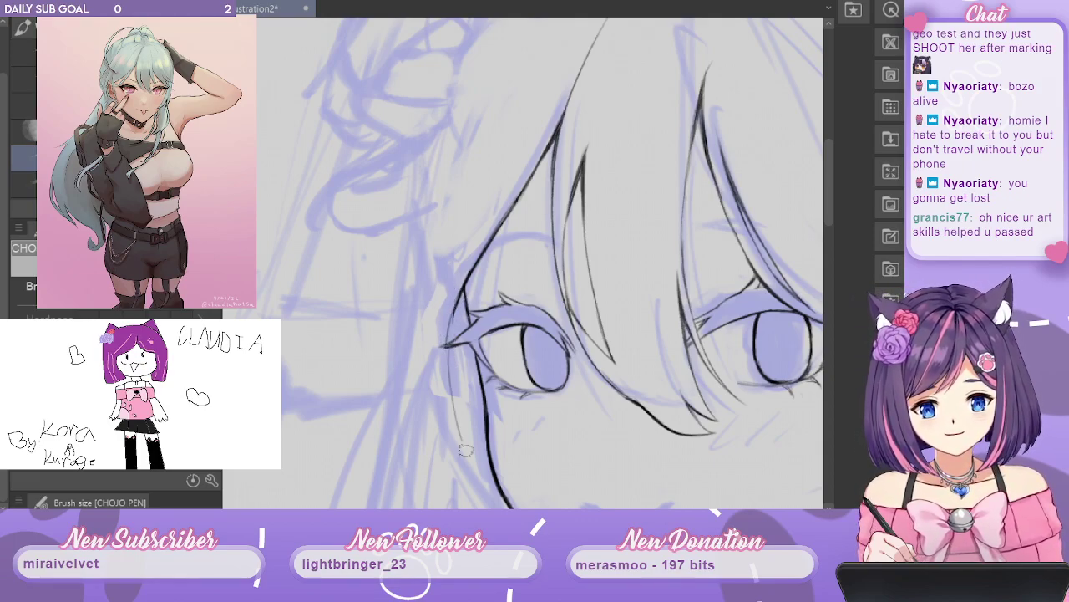
key("ctrl+z")
left_click_drag(500, 293, 516, 211)
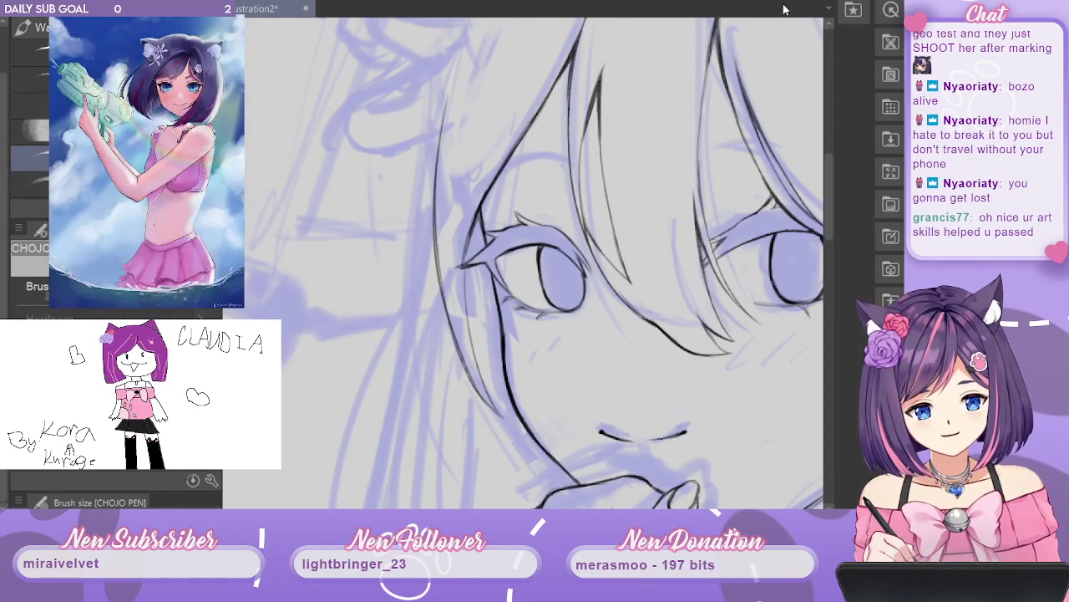
Extend the side lock's inner edge as one long curve from the far eye's outer corner up toward the crown.
left_click_drag(628, 181, 545, 373)
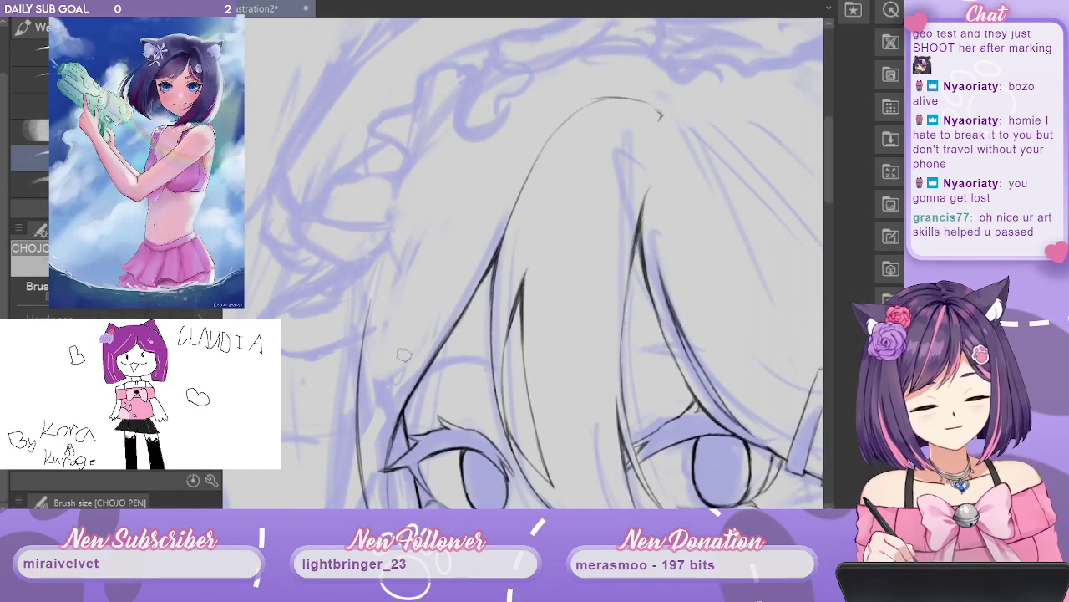
key("ctrl+z")
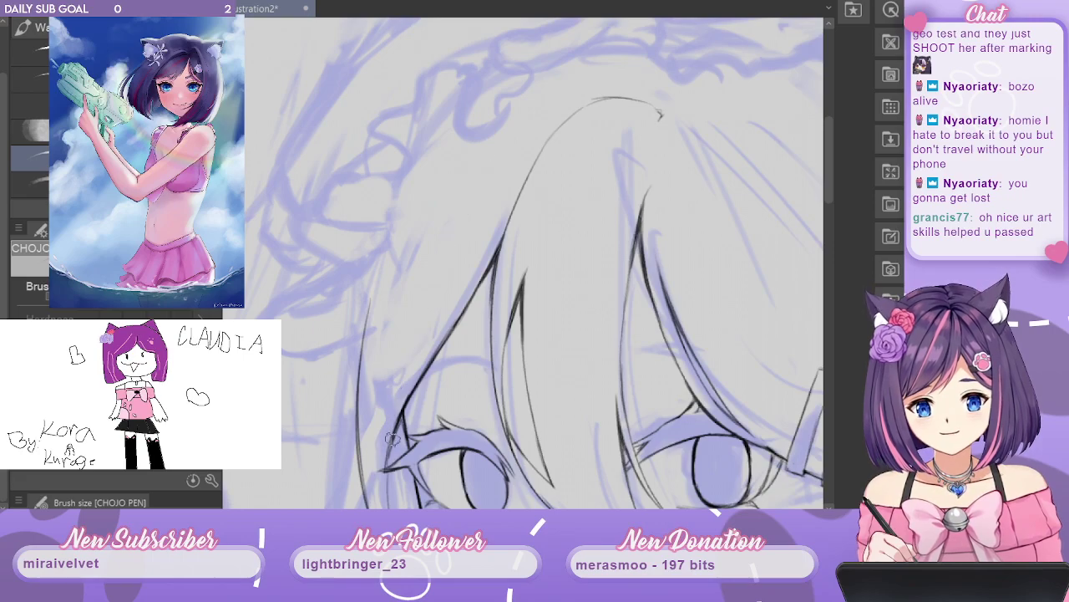
left_click_drag(385, 465, 458, 237)
key("ctrl+z")
left_click_drag(383, 467, 483, 158)
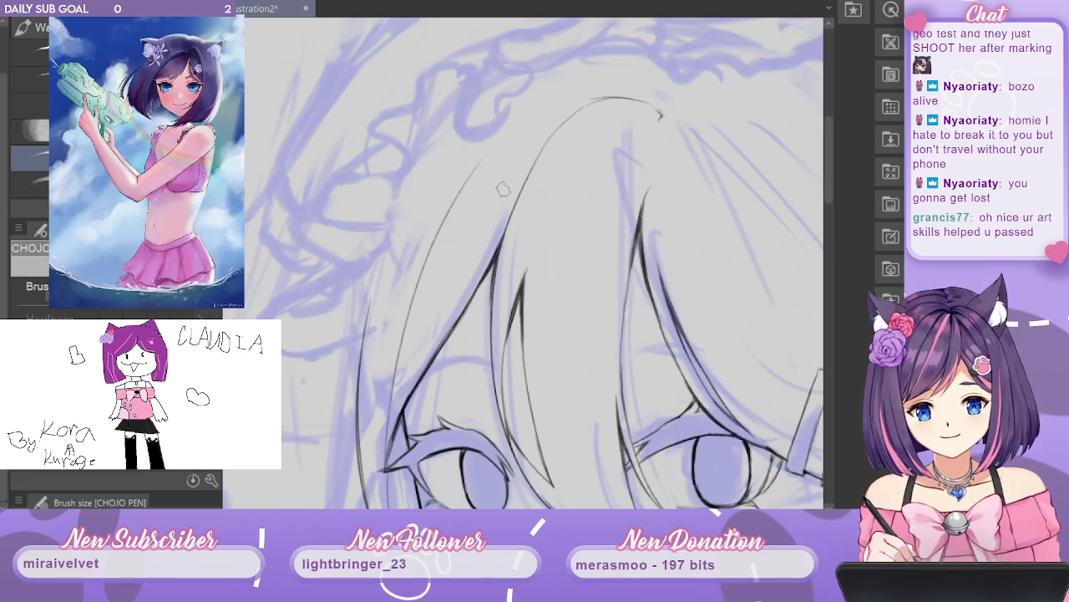
Ink a small pointed peak at the hair parting, with a short strand start curving over toward the near side.
left_click_drag(668, 170, 596, 184)
left_click_drag(674, 127, 726, 146)
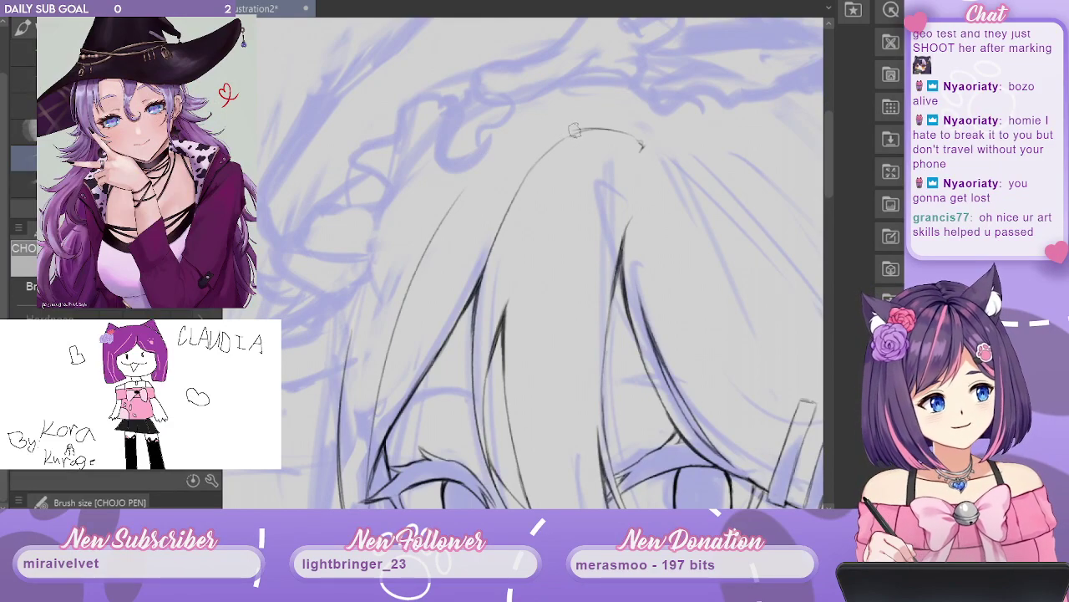
left_click_drag(595, 113, 443, 112)
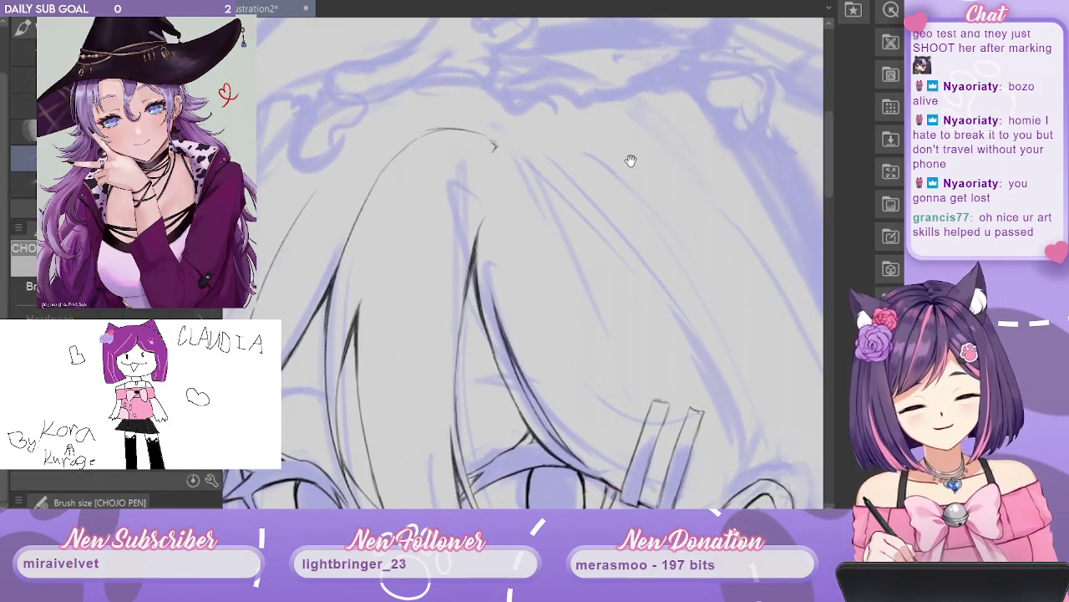
left_click_drag(630, 159, 623, 148)
left_click_drag(489, 134, 472, 187)
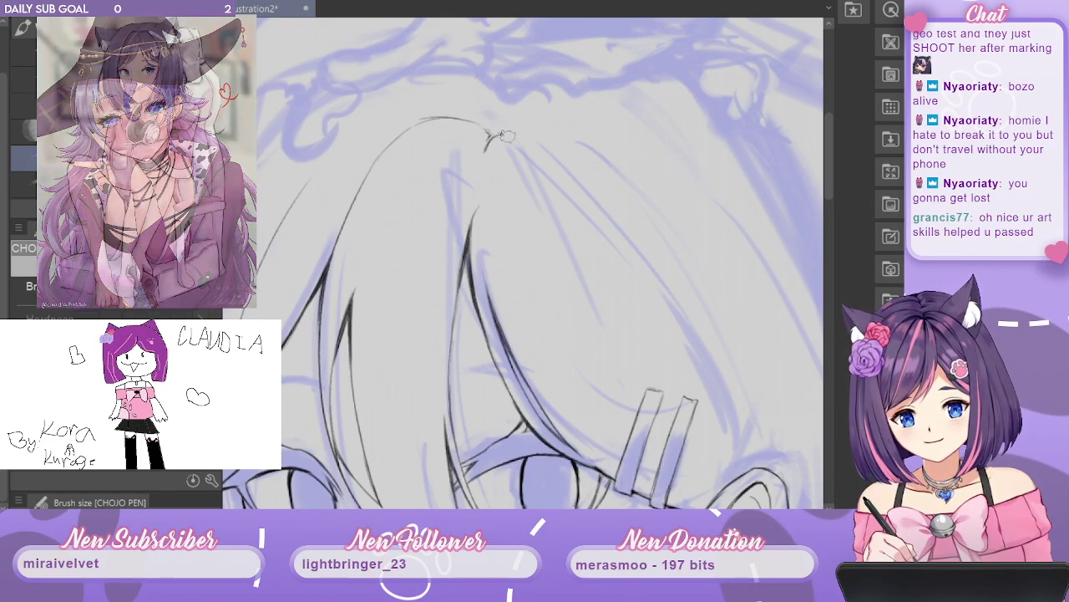
left_click_drag(485, 152, 525, 148)
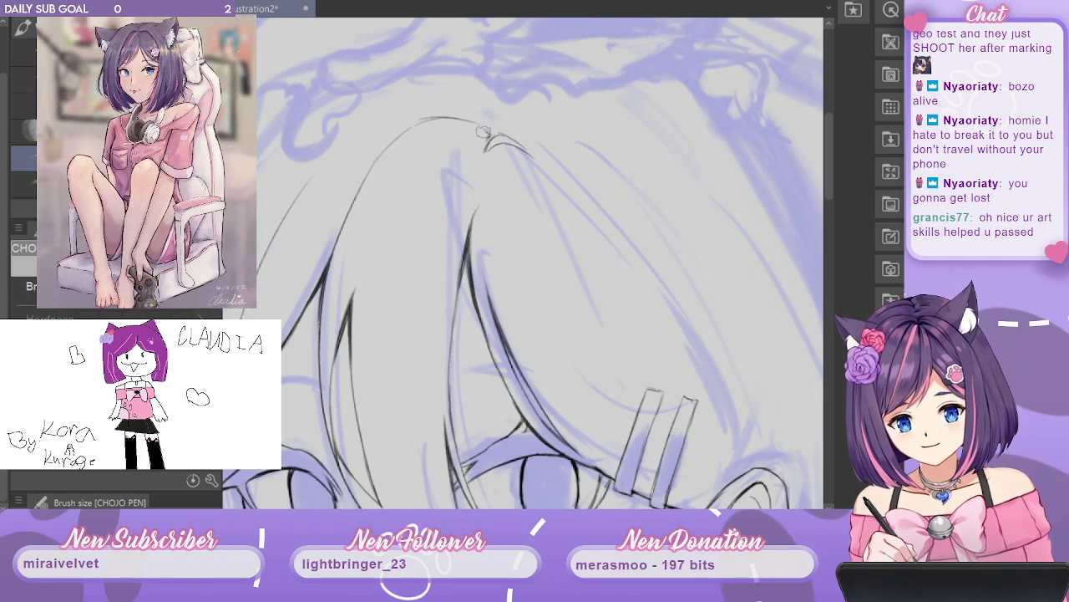
key("ctrl+z")
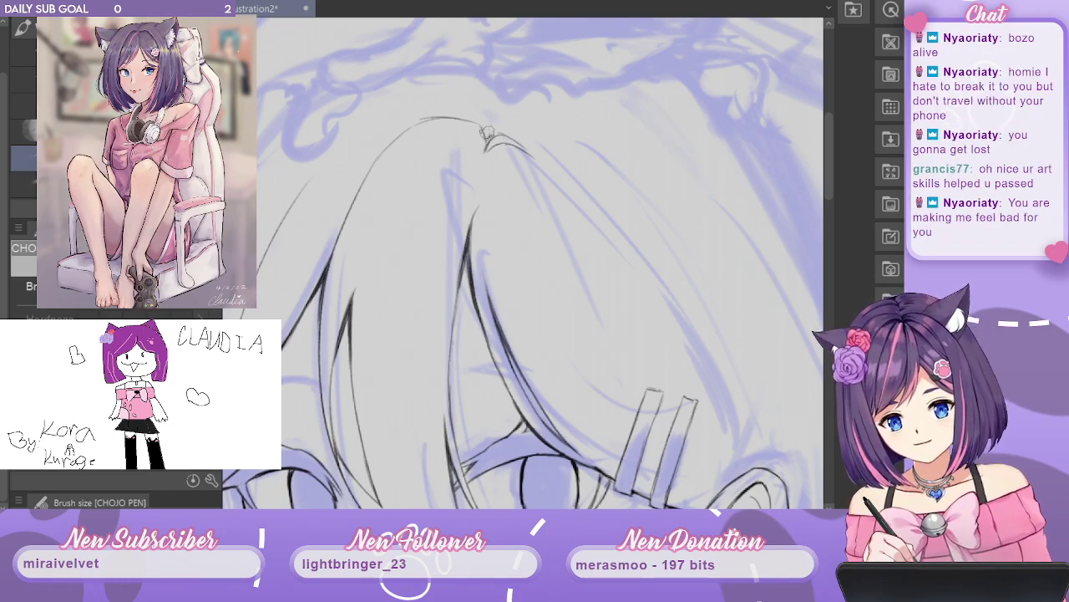
Ink the outer edge of the near-side bangs in a long curve from the parting down to the top of the ear.
left_click_drag(642, 139, 576, 85)
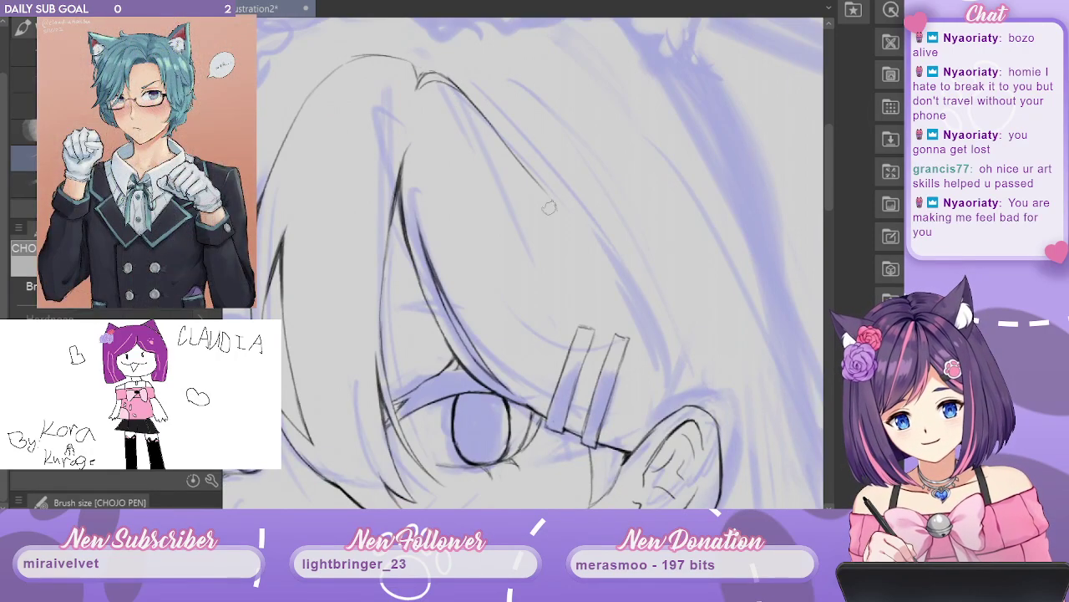
mouse_move(472, 117)
left_mouse_down()
mouse_move(531, 177)
mouse_move(512, 119)
mouse_move(578, 136)
mouse_move(538, 189)
mouse_move(585, 249)
mouse_move(486, 113)
mouse_move(607, 266)
left_mouse_up()
left_click_drag(540, 174, 635, 311)
left_click_drag(587, 240, 668, 406)
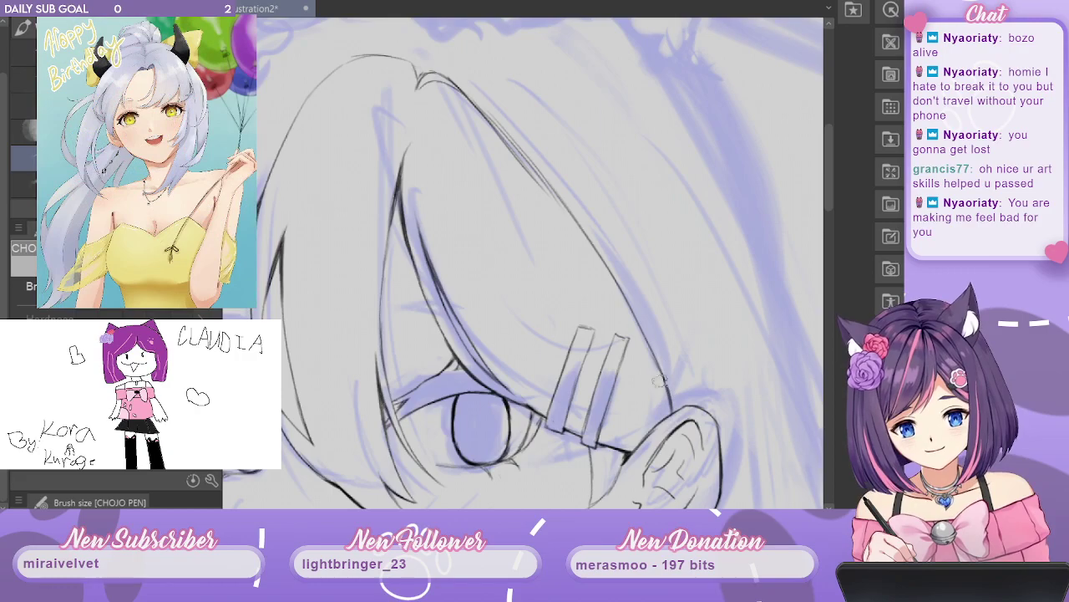
left_click_drag(657, 361, 669, 411)
Merge the doubled upper part of the near-side bang edge into one darker line, and set the pen size to 17.
mouse_move(474, 114)
left_mouse_down()
mouse_move(498, 141)
mouse_move(460, 97)
mouse_move(546, 195)
left_mouse_up()
left_click_drag(453, 89, 520, 165)
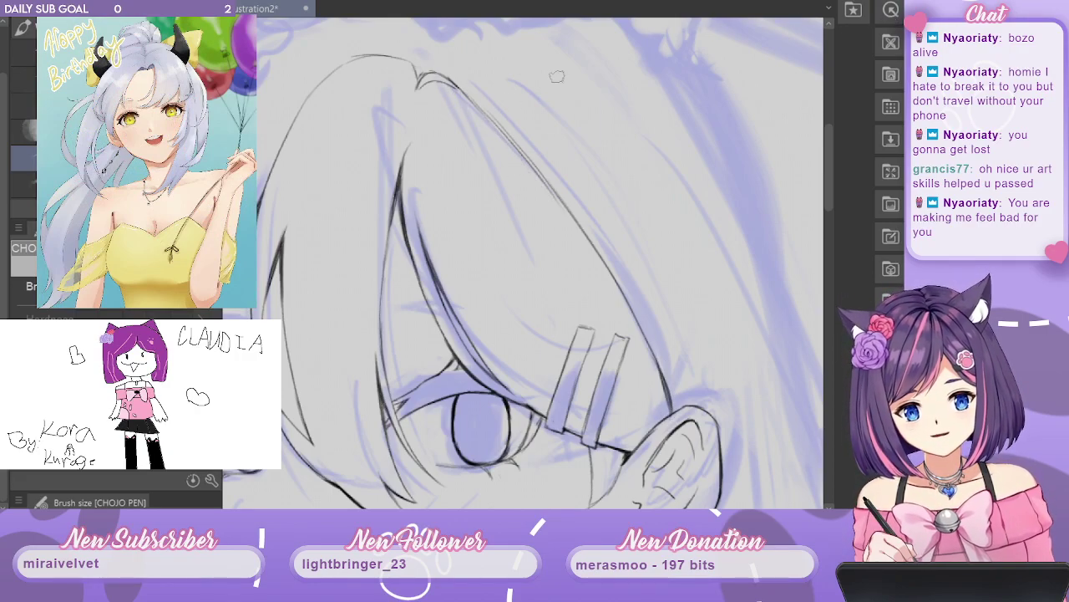
left_click_drag(453, 82, 552, 192)
key("ctrl+z")
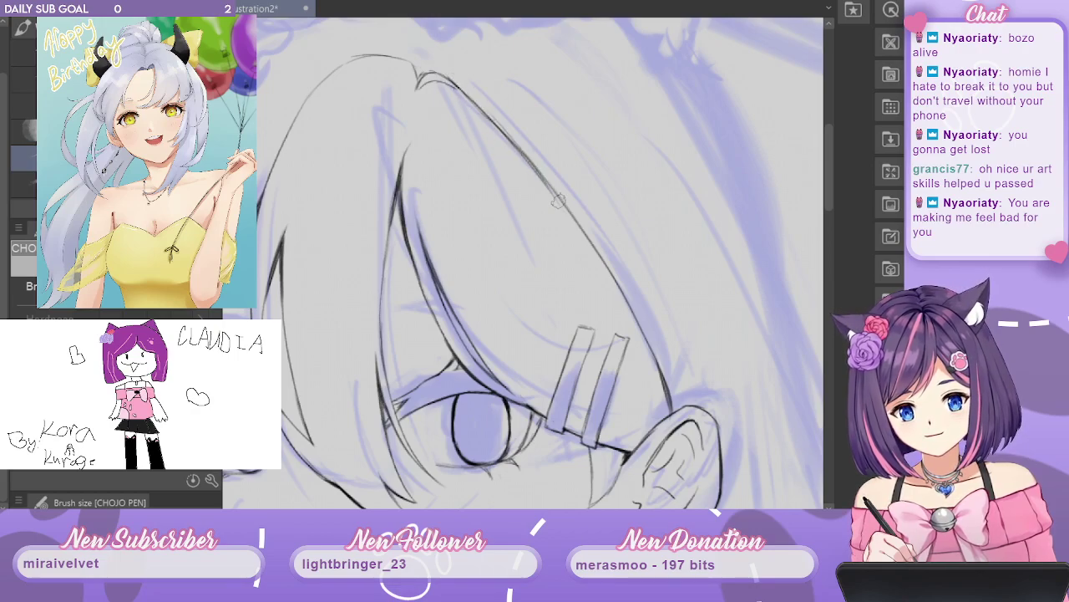
left_click_drag(450, 84, 473, 108)
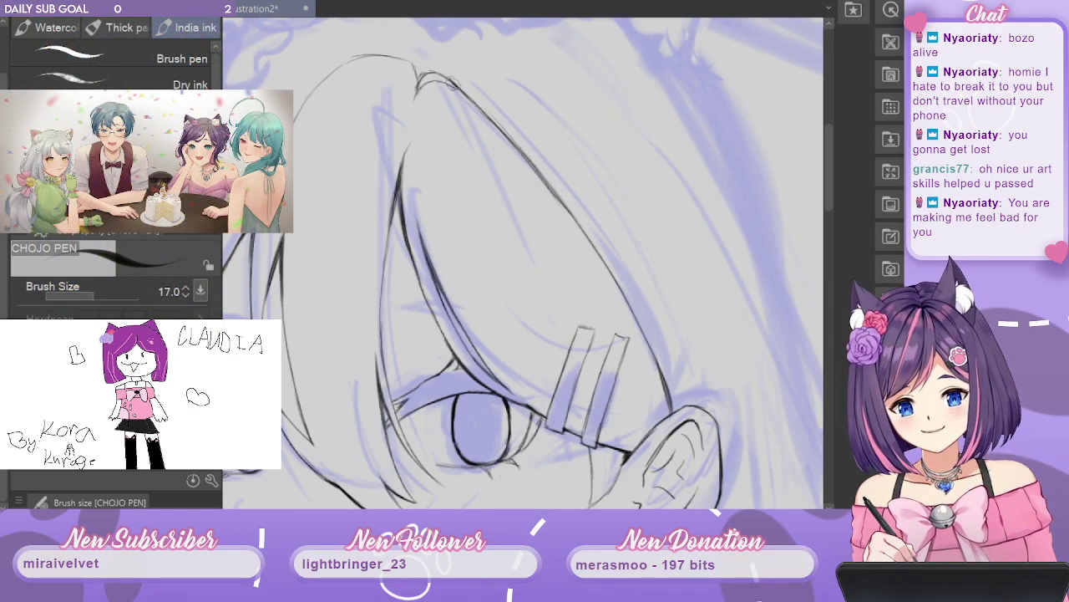
Erase the peaked line at the hair parting where the near-side bang edge begins.
left_click_drag(493, 181, 585, 185)
mouse_move(735, 242)
left_mouse_down()
mouse_move(752, 214)
mouse_move(743, 245)
left_mouse_up()
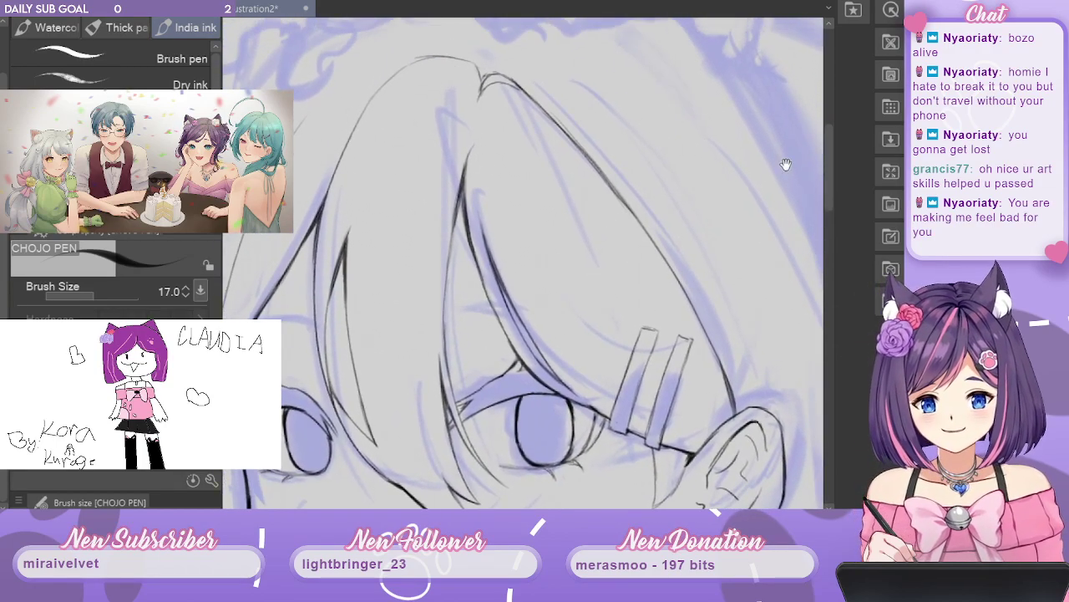
left_click_drag(486, 73, 521, 89)
key("c")
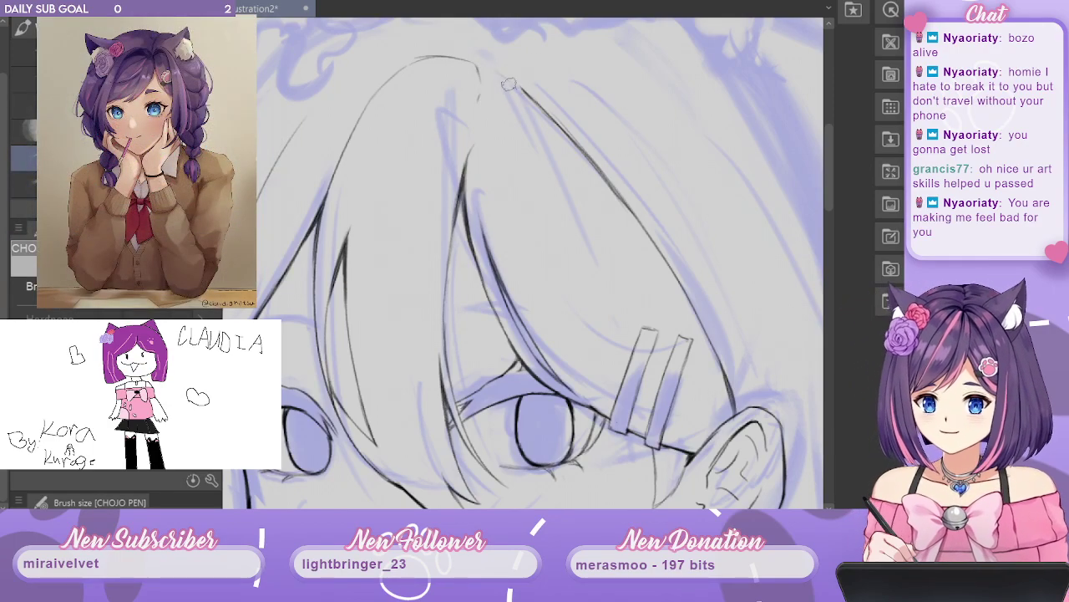
Ink the choker band's two short end edges and its long upper edge curving across the neck from below the ear.
mouse_move(742, 370)
left_mouse_down()
mouse_move(605, 215)
mouse_move(638, 360)
mouse_move(674, 265)
left_mouse_up()
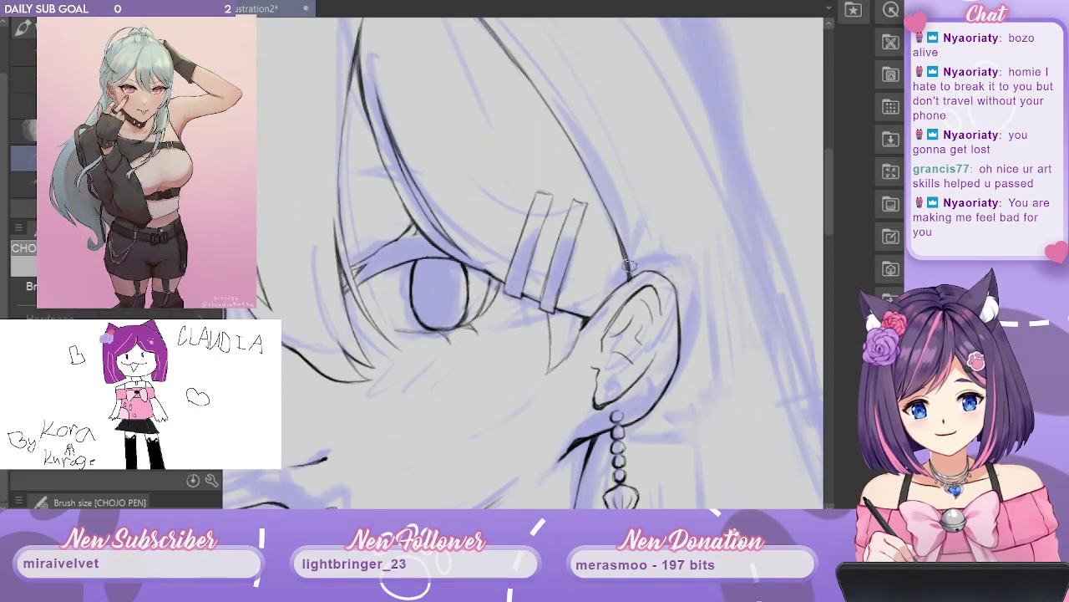
left_click_drag(682, 251, 713, 264)
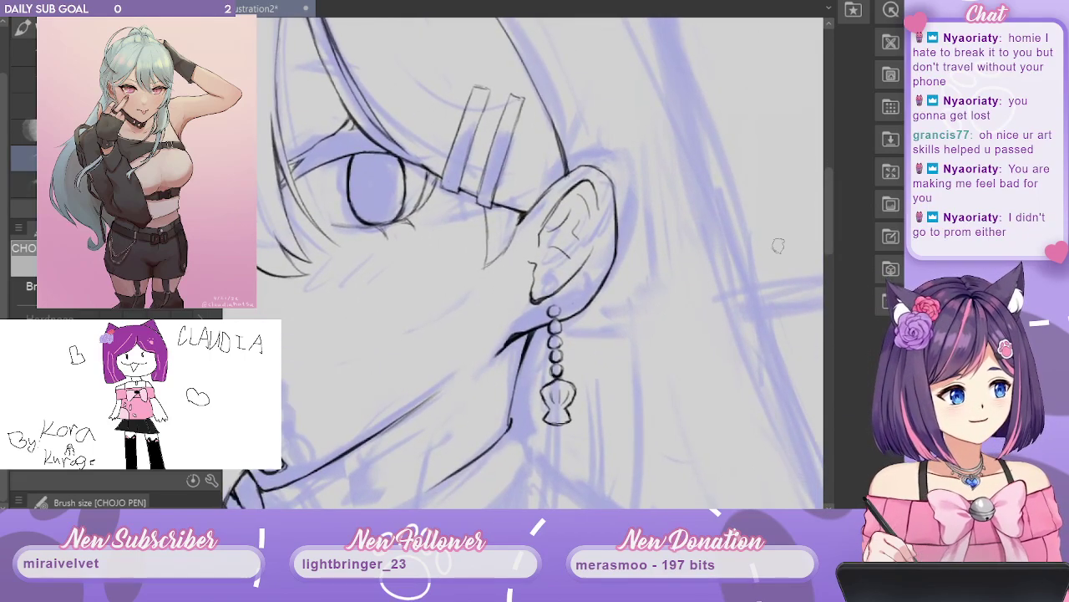
left_click_drag(731, 355, 771, 310)
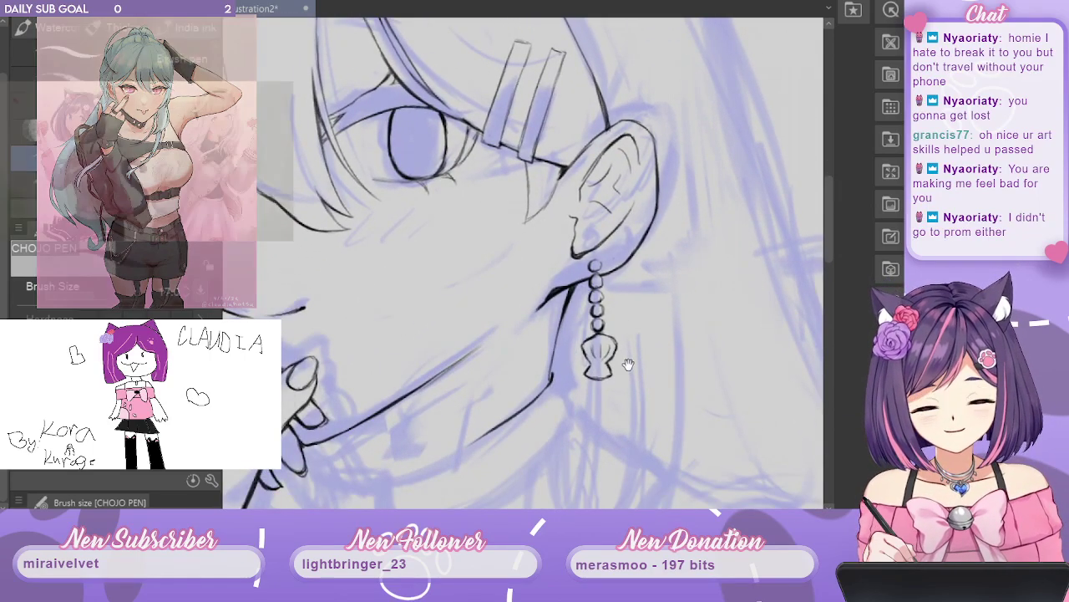
left_click_drag(628, 362, 723, 159)
left_click_drag(659, 244, 673, 200)
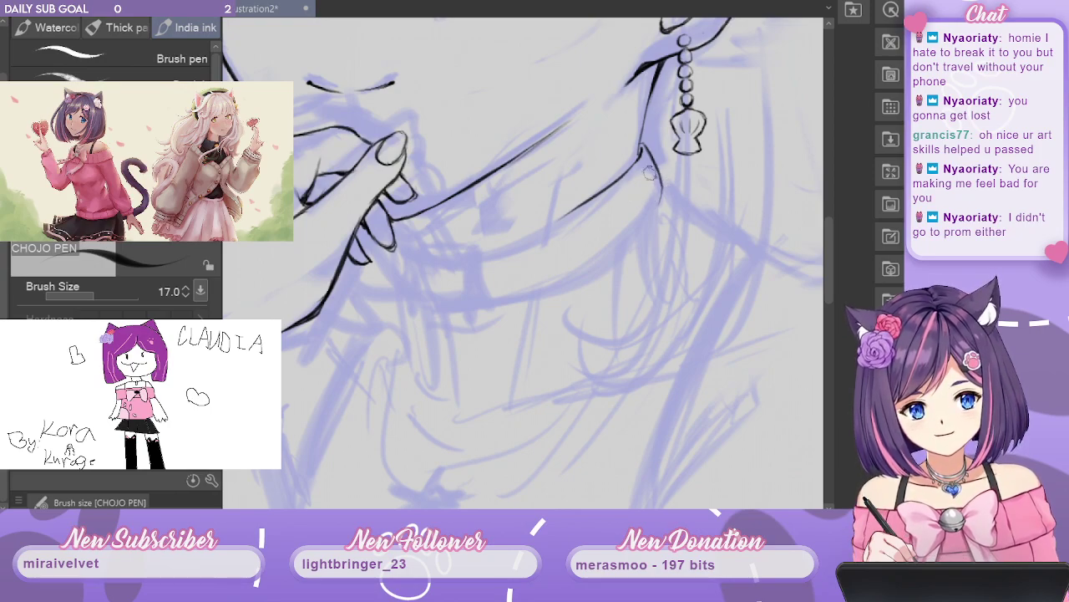
left_click_drag(660, 190, 643, 219)
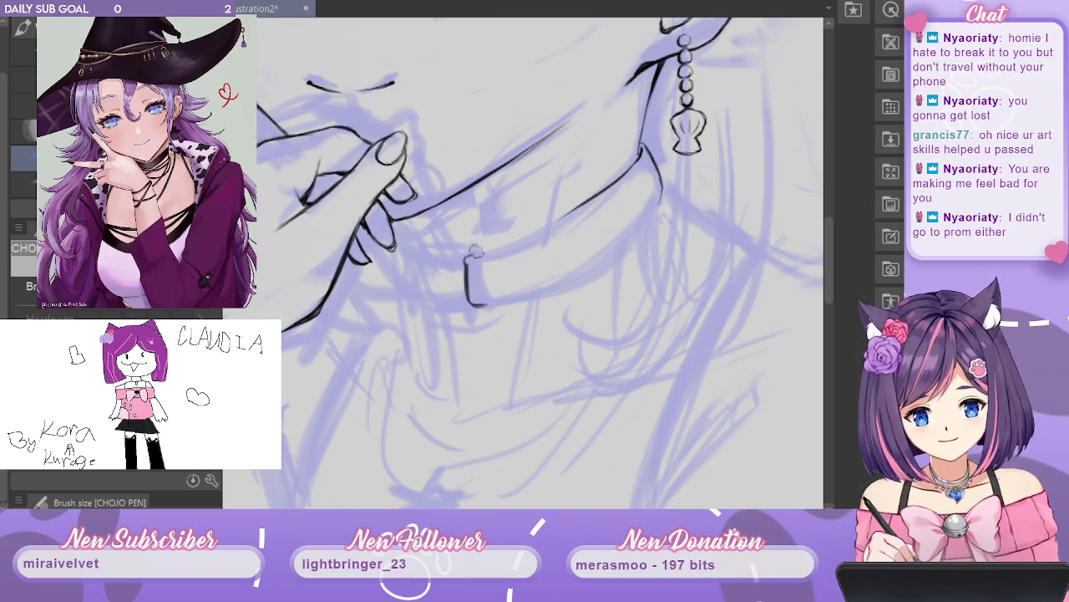
left_click_drag(467, 256, 513, 244)
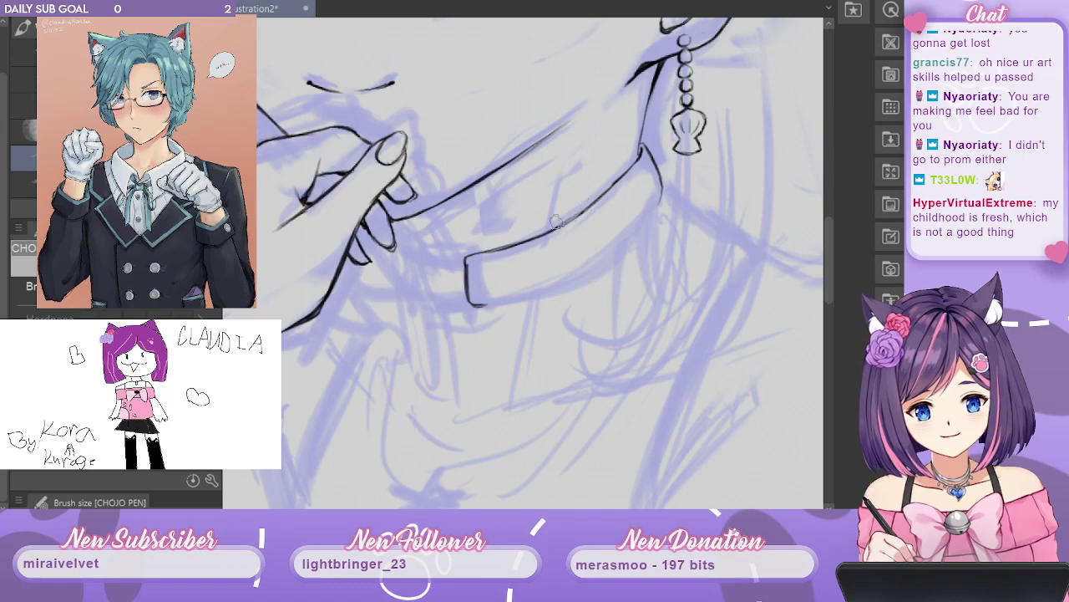
left_click_drag(622, 172, 562, 227)
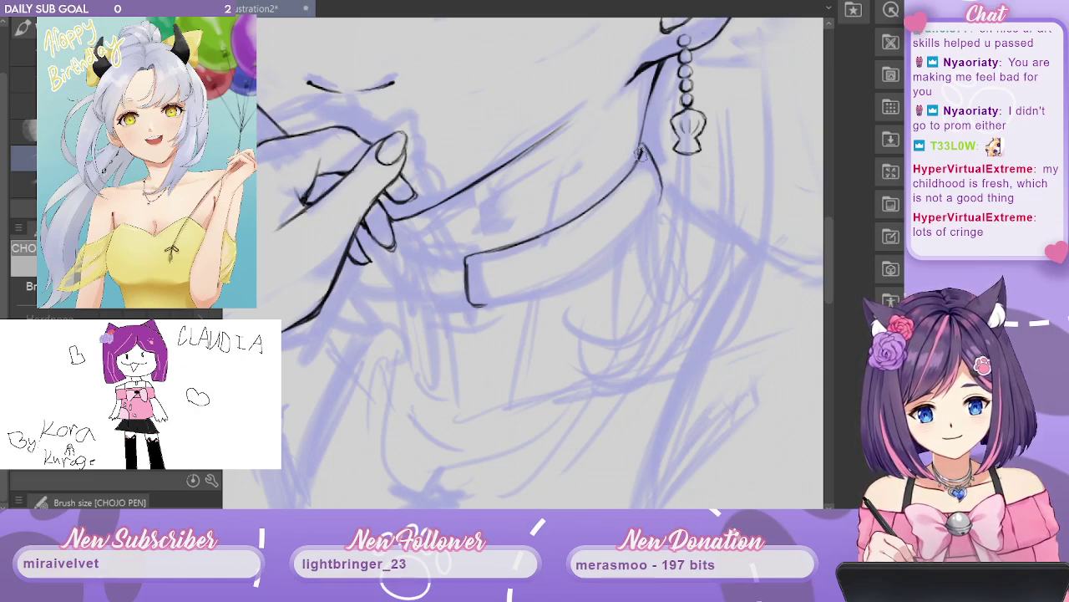
left_click_drag(669, 162, 641, 198)
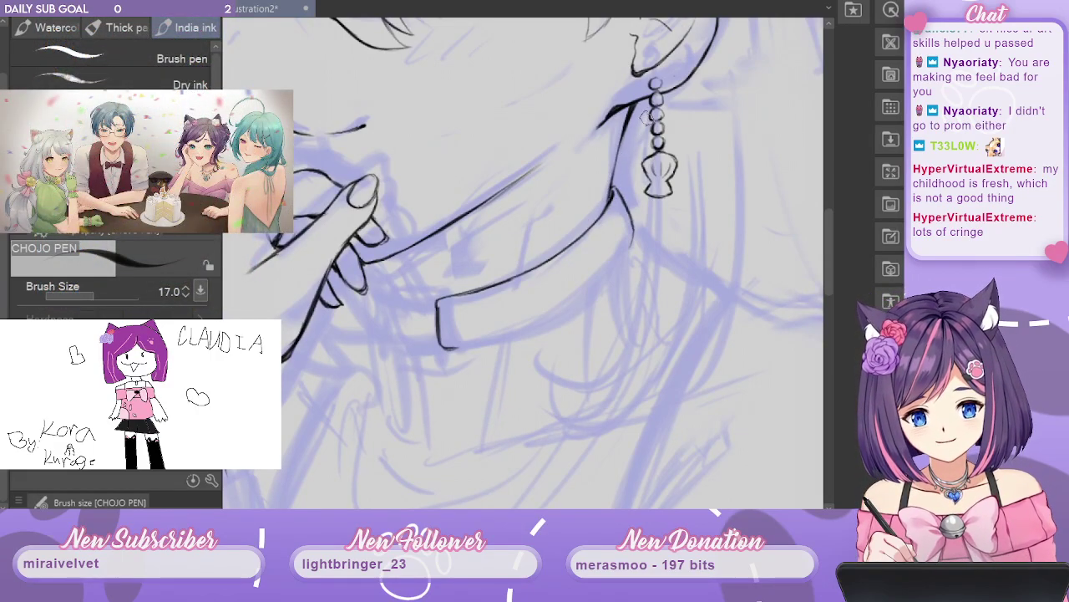
Ink the choker band's lower edge in a long curve from the front end to the end below the ear, closing the band.
left_click_drag(638, 264, 650, 190)
left_click_drag(610, 292, 625, 259)
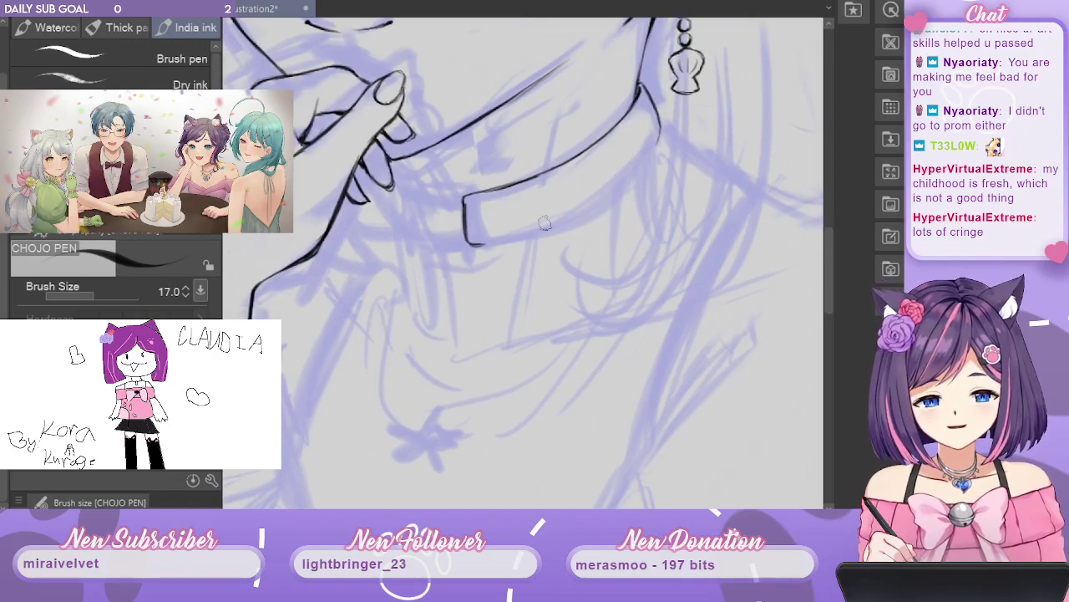
left_click_drag(466, 243, 495, 237)
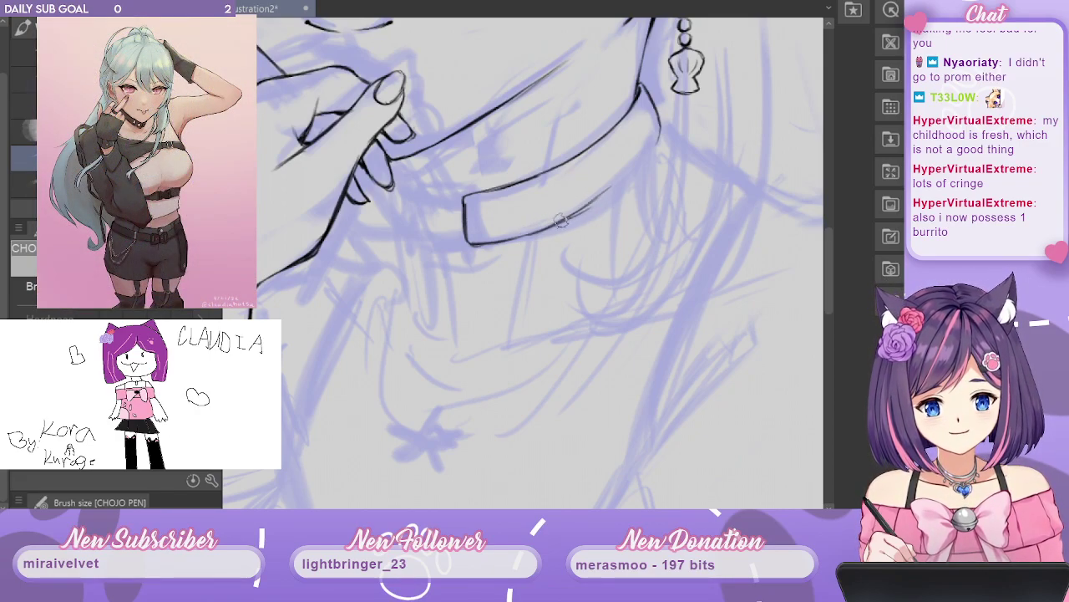
left_click_drag(561, 218, 610, 188)
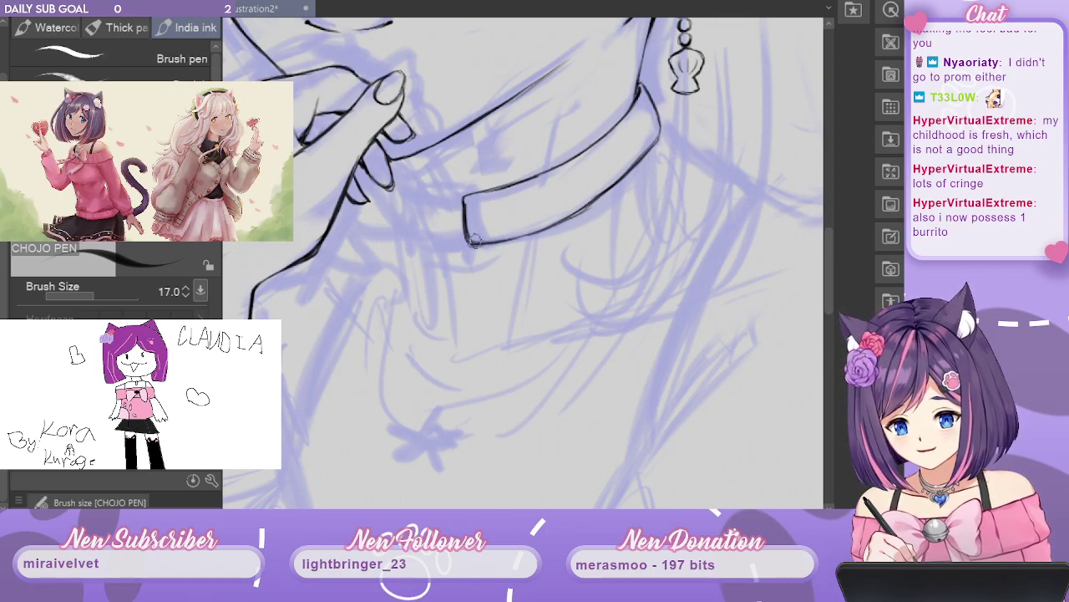
left_click_drag(489, 242, 589, 208)
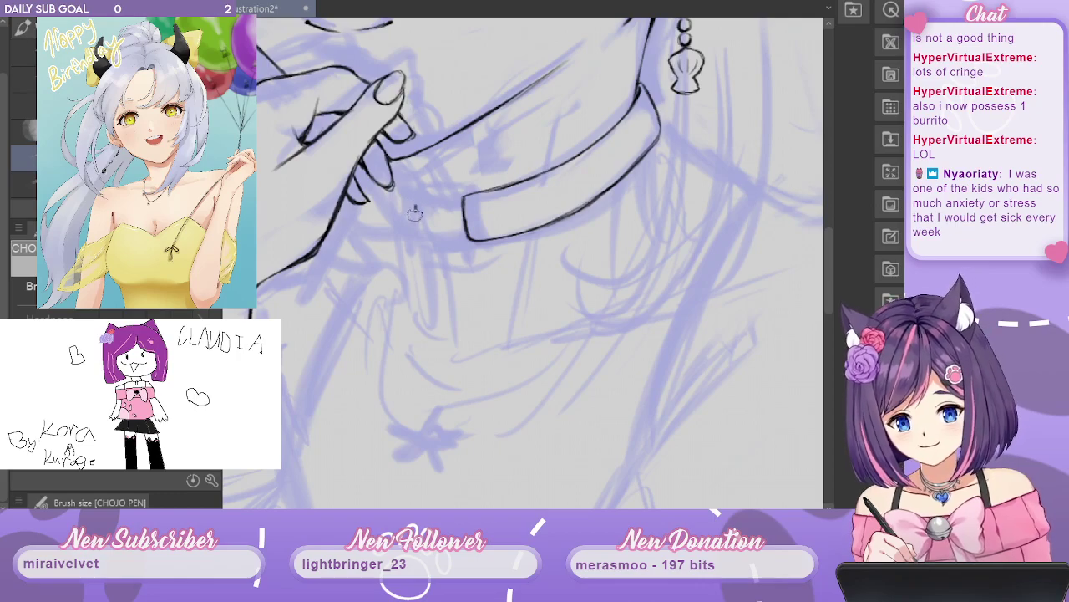
Ink the top and near side edge of the choker's short front piece beside the fingers, and darken the neck line below the ear.
left_click_drag(414, 211, 418, 244)
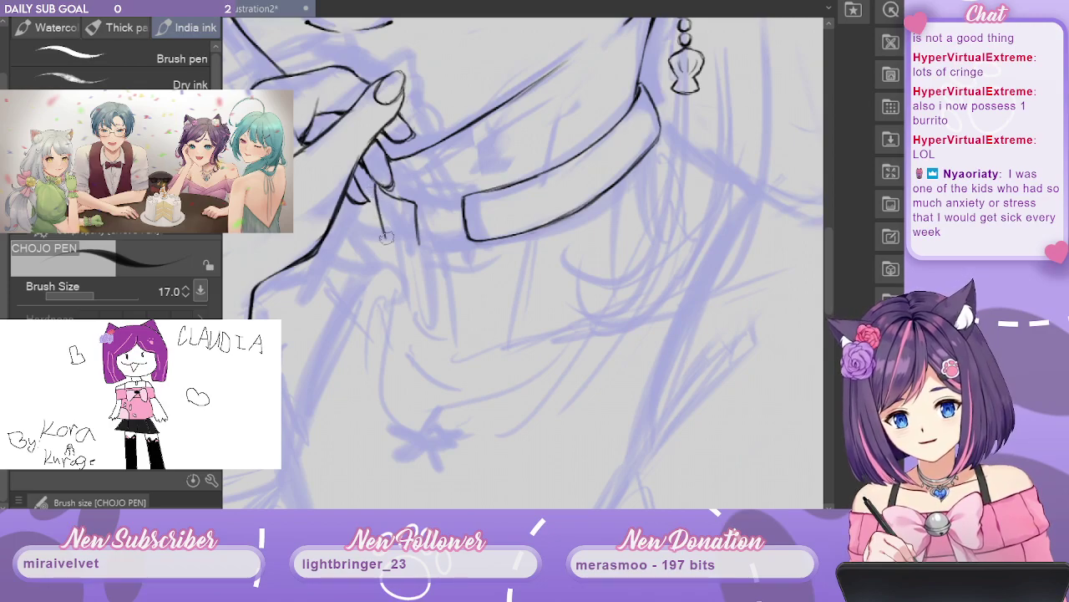
scroll(391, 176, "down", 4)
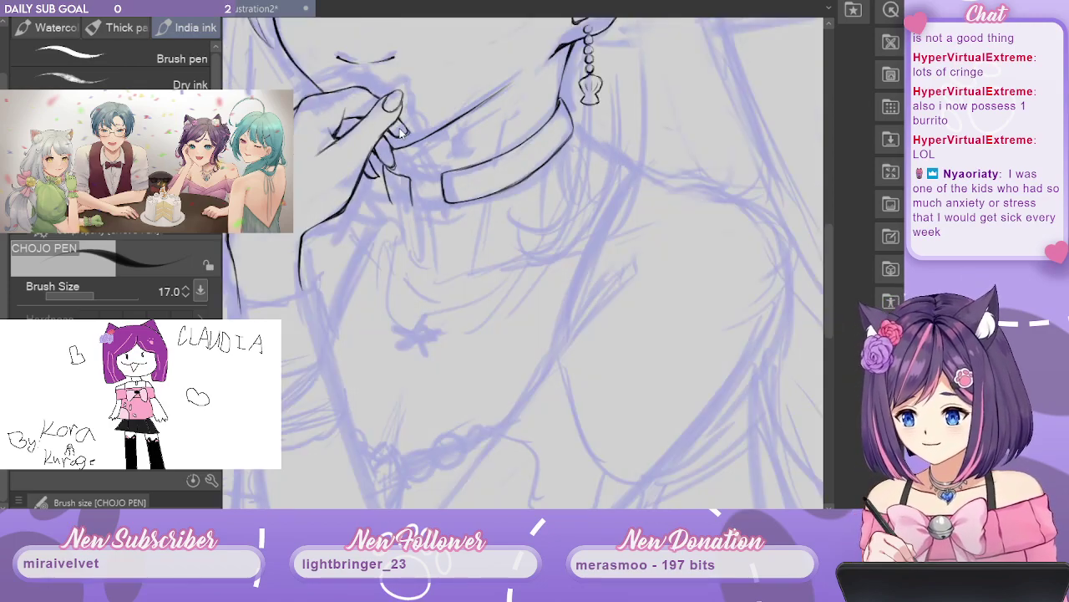
left_click_drag(553, 191, 699, 358)
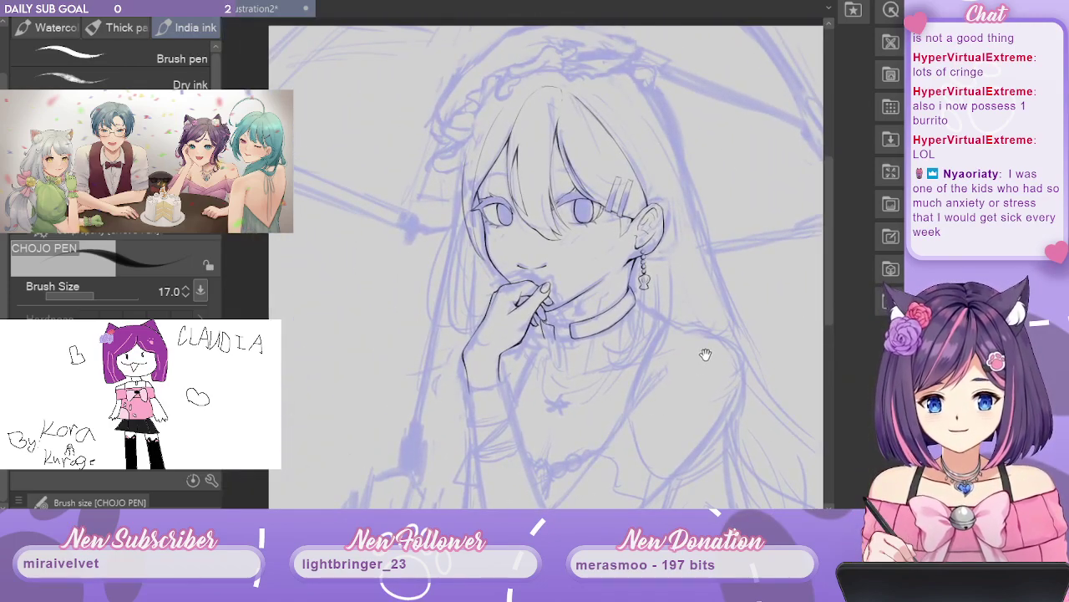
scroll(706, 354, "up", 3)
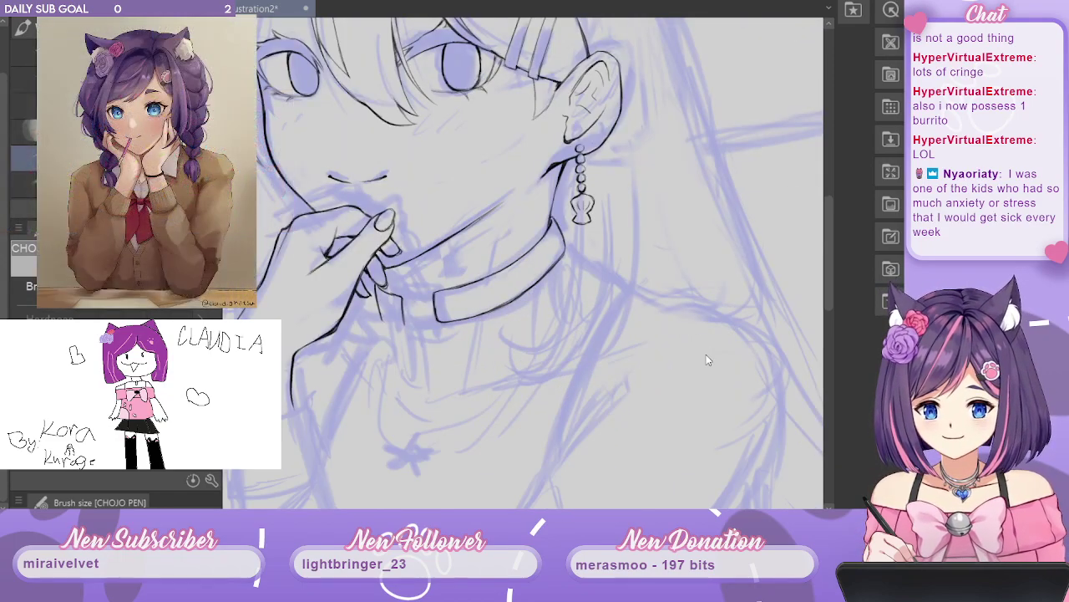
left_click_drag(680, 272, 757, 358)
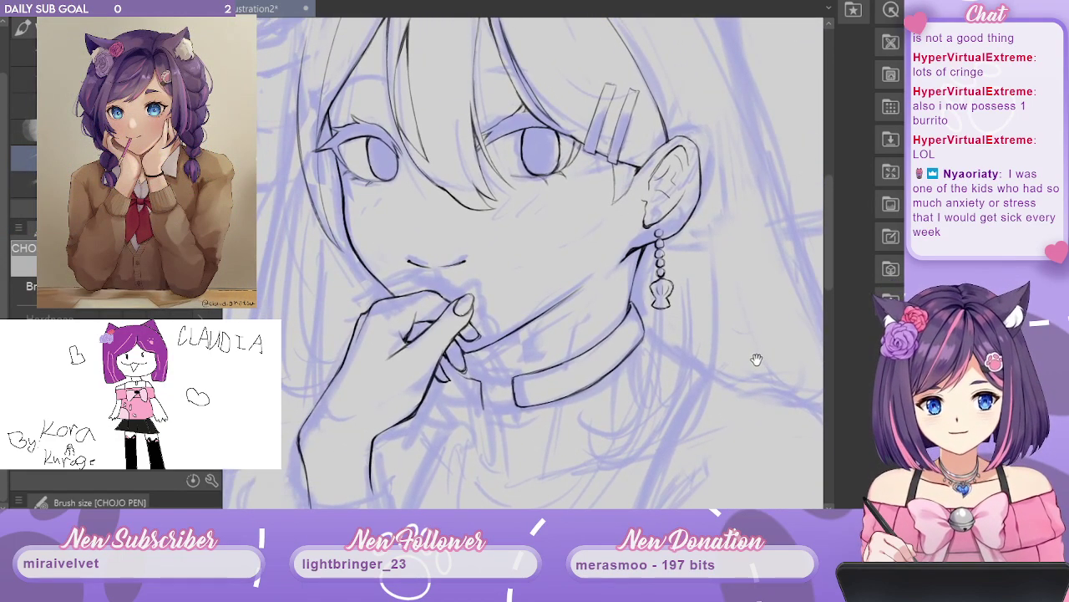
left_click_drag(666, 294, 676, 300)
left_click_drag(644, 255, 641, 304)
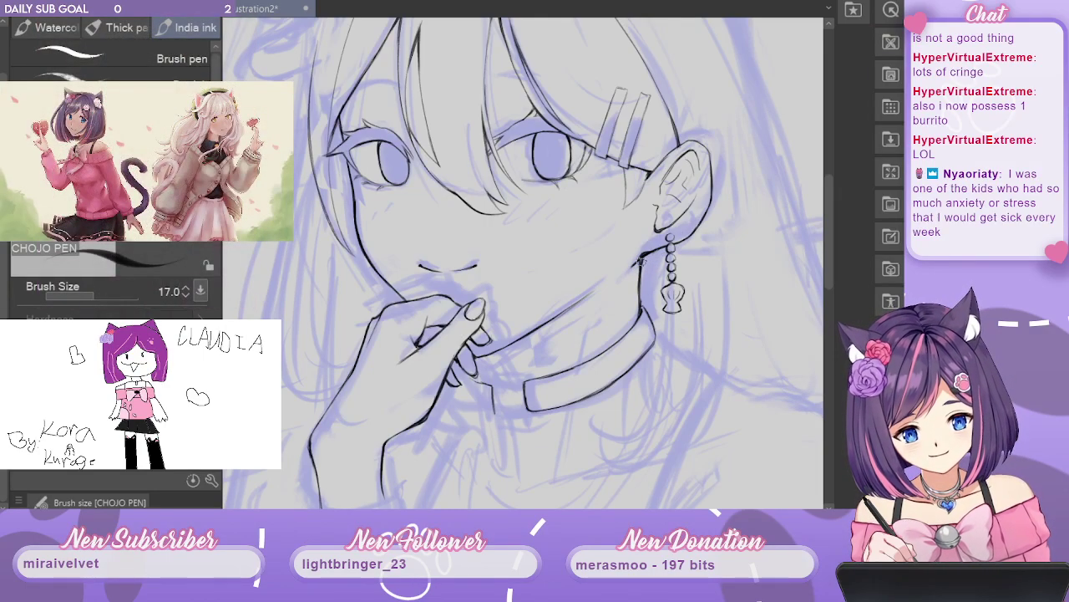
Check the proportions of the inked face, hand and choker on the whole canvas, in both normal and mirrored view.
mouse_move(659, 412)
left_mouse_down()
mouse_move(615, 340)
mouse_move(588, 329)
mouse_move(646, 327)
left_mouse_up()
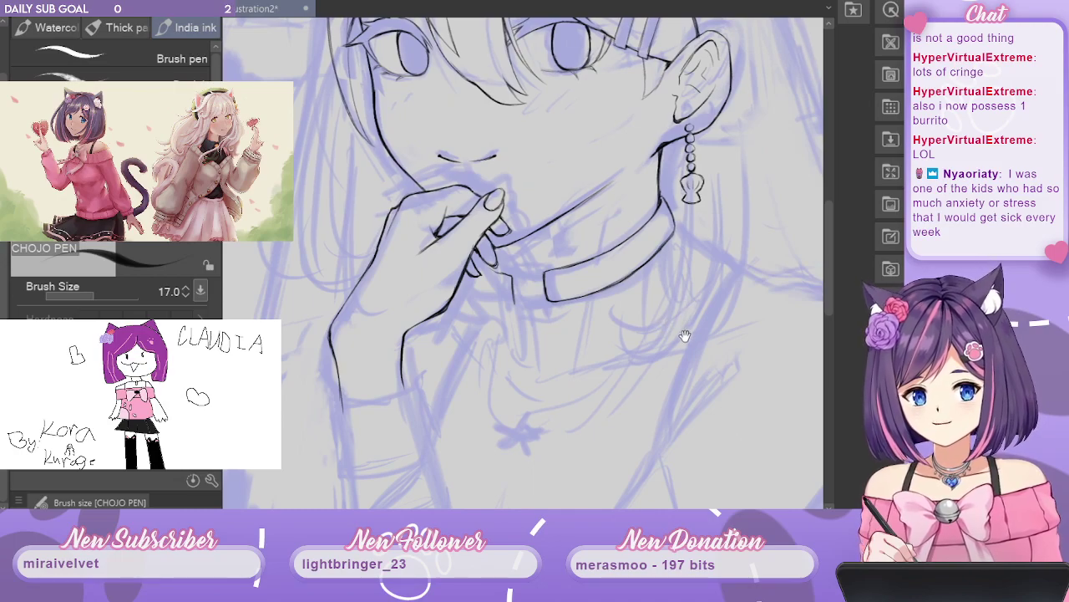
mouse_move(667, 322)
left_mouse_down()
mouse_move(644, 275)
mouse_move(664, 327)
left_mouse_up()
left_click_drag(646, 279, 671, 335)
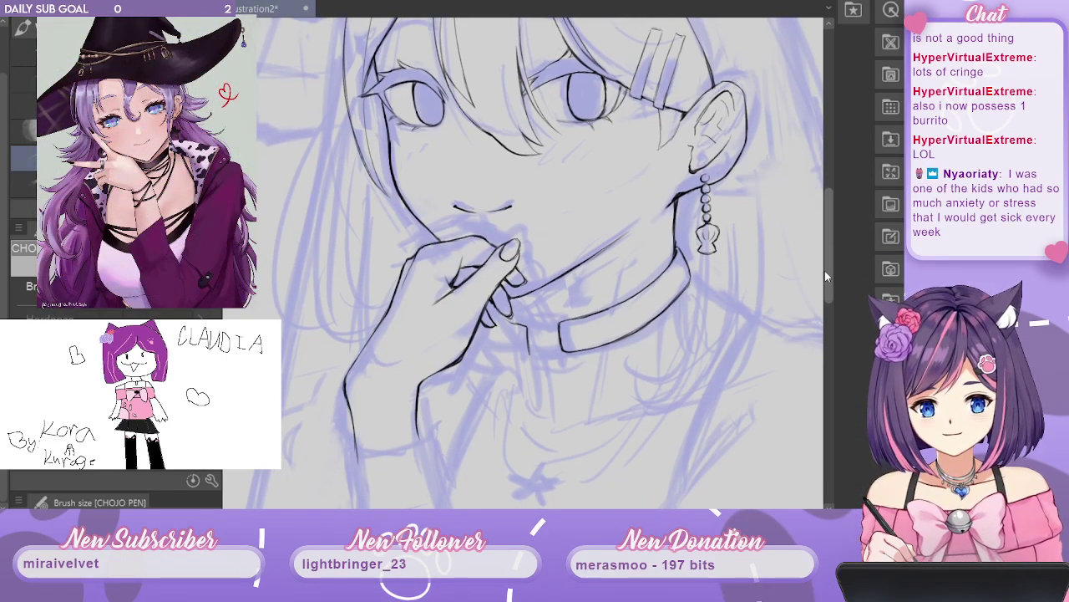
key("ctrl+minus")
key("ctrl+minus")
key("ctrl+minus")
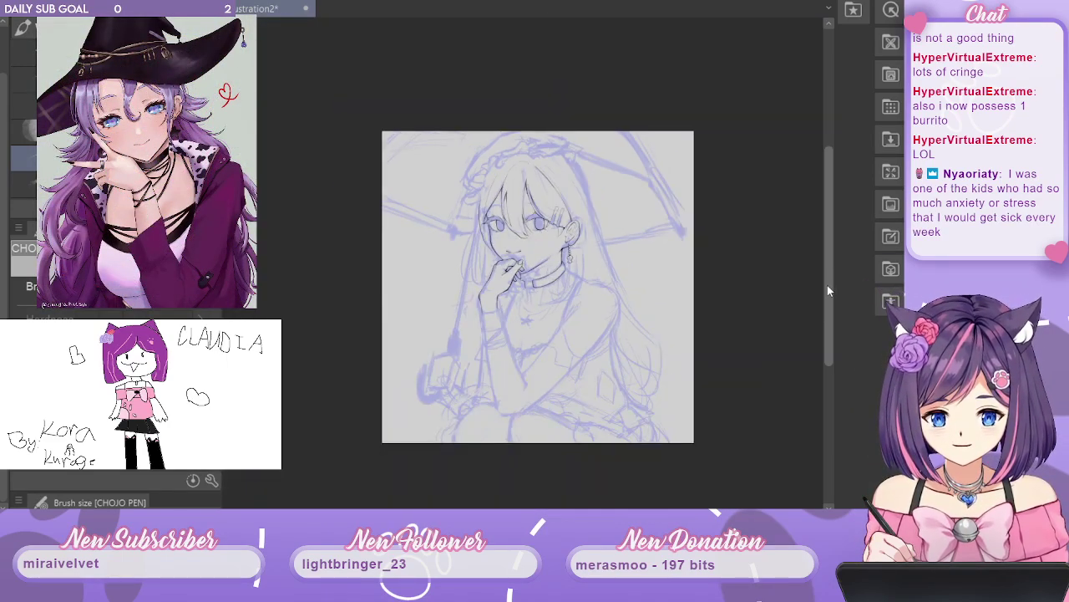
key("h")
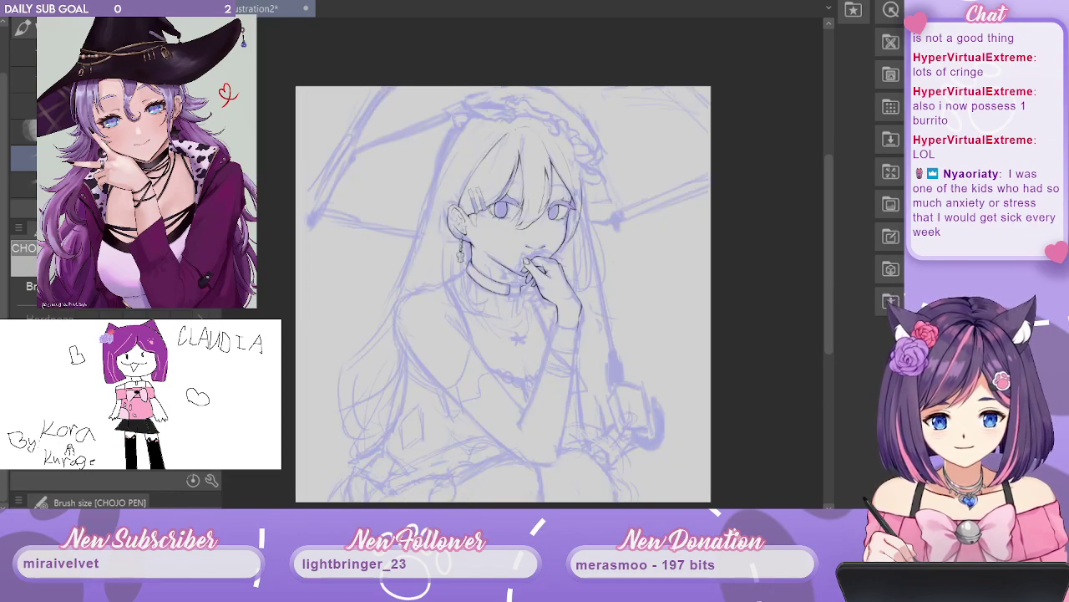
scroll(825, 297, "down", 2)
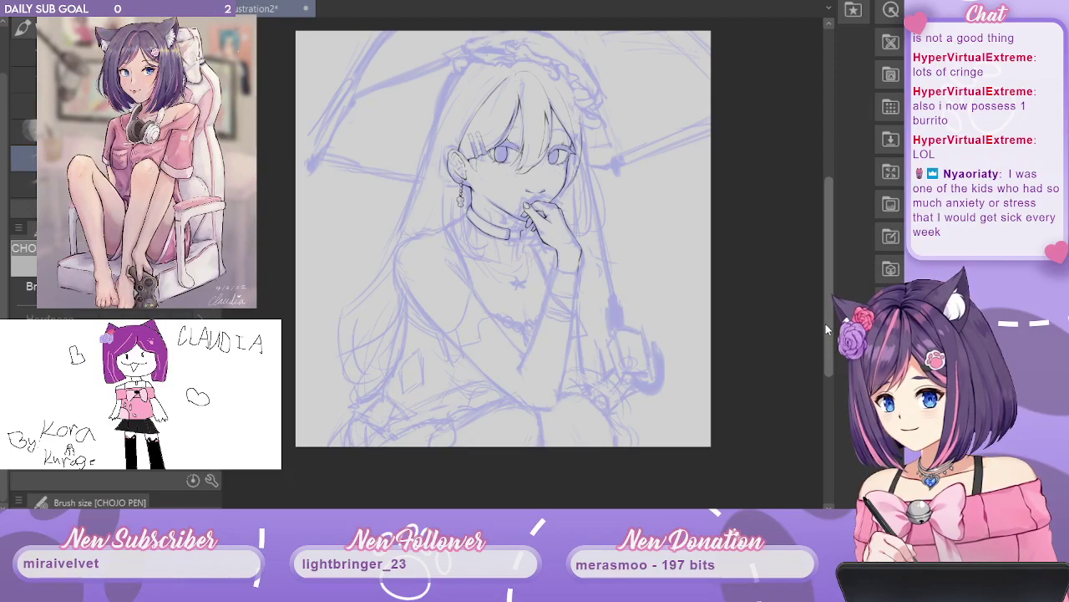
mouse_move(826, 317)
left_mouse_down()
mouse_move(825, 337)
mouse_move(827, 311)
left_mouse_up()
scroll(812, 325, "up", 2)
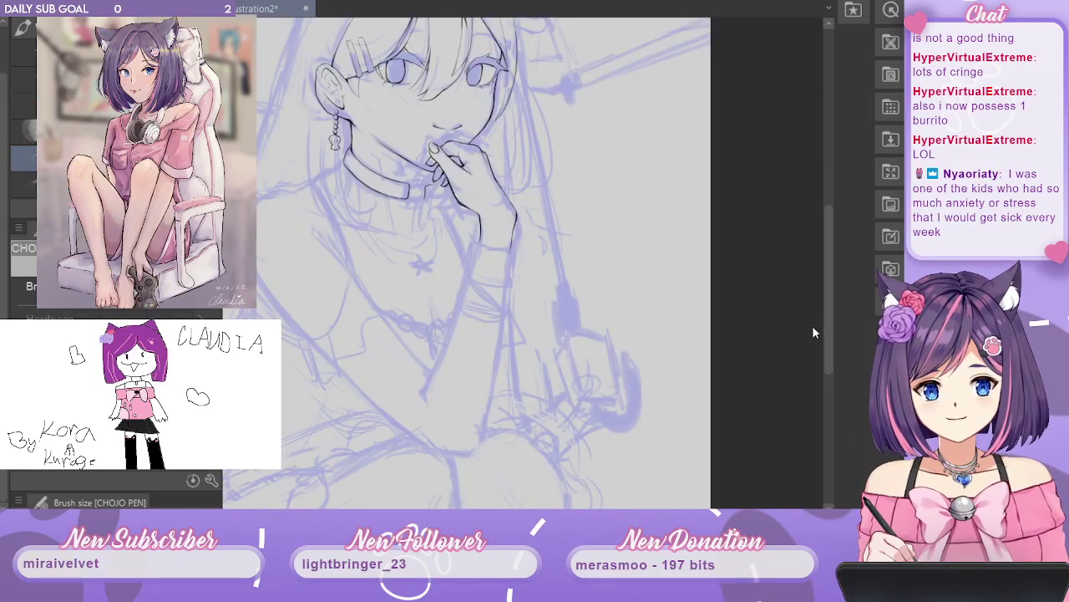
scroll(807, 332, "down", 2)
scroll(810, 326, "up", 3)
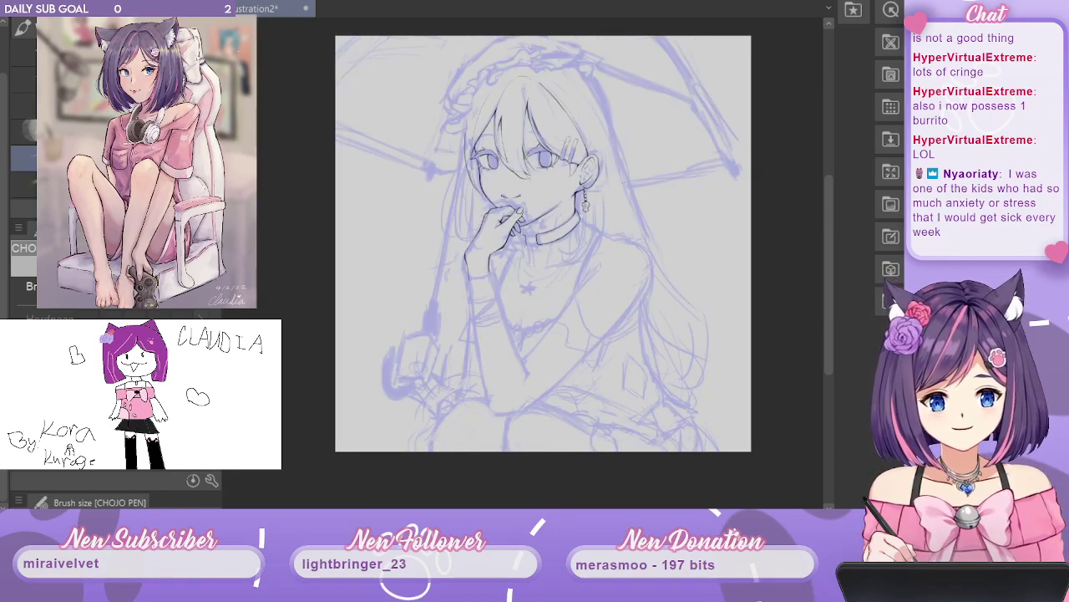
scroll(810, 326, "down", 3)
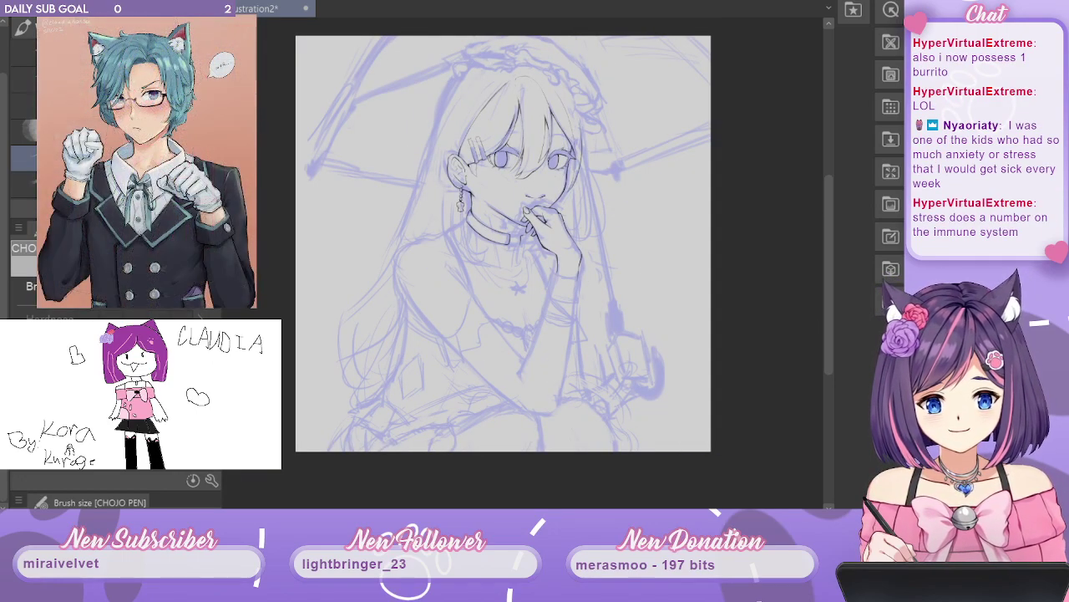
Close the outline of the choker's short front piece beside the fingers, and ink the front neck line running down from it.
key("ctrl+plus")
key("ctrl+plus")
key("ctrl+plus")
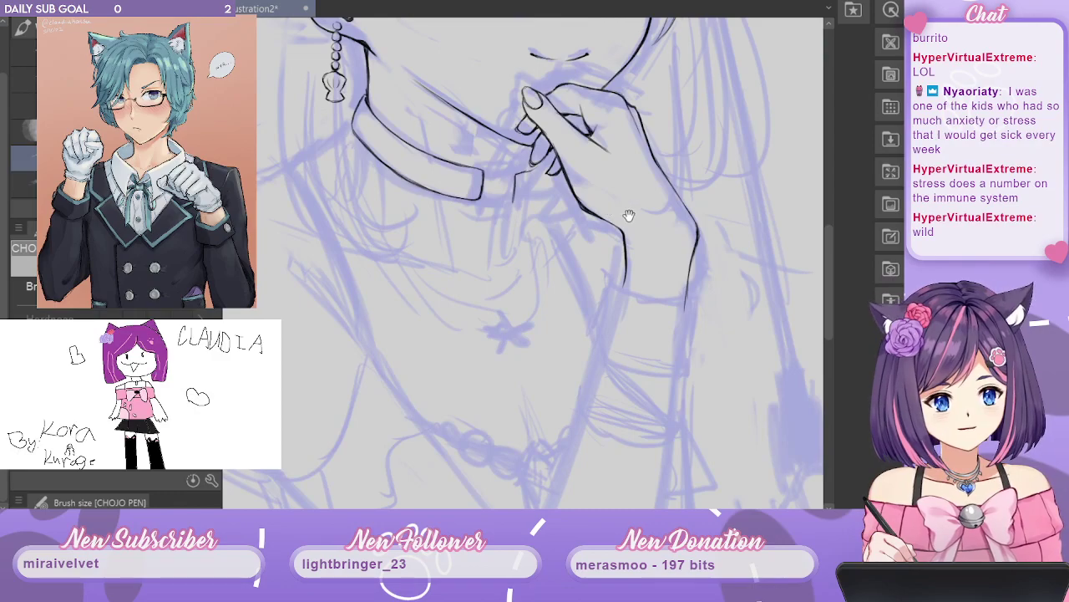
scroll(628, 219, "up", 2)
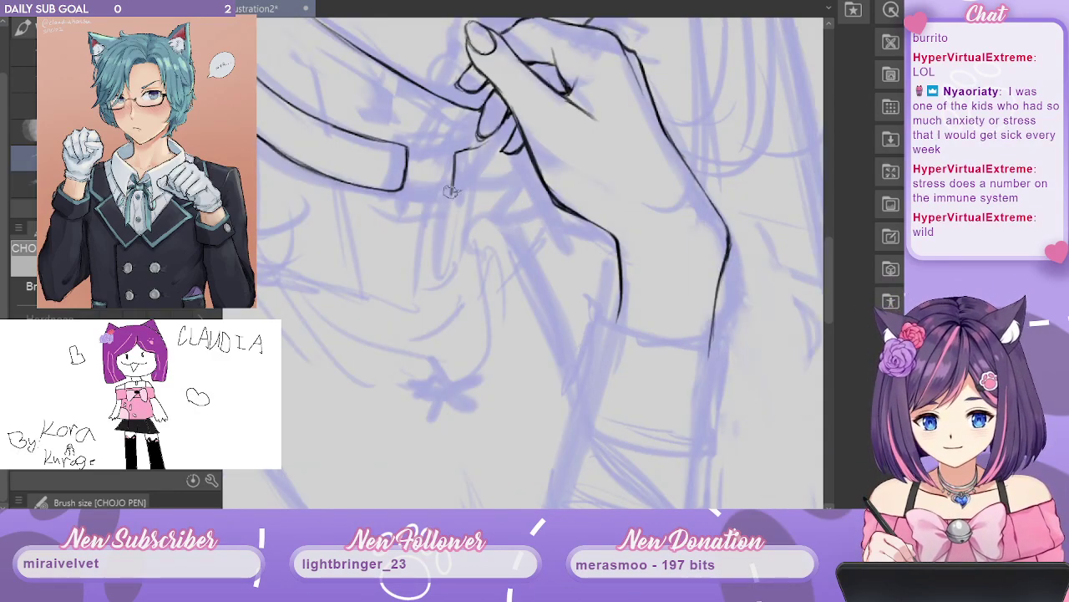
mouse_move(450, 193)
left_mouse_down()
mouse_move(474, 185)
mouse_move(486, 161)
mouse_move(475, 180)
left_mouse_up()
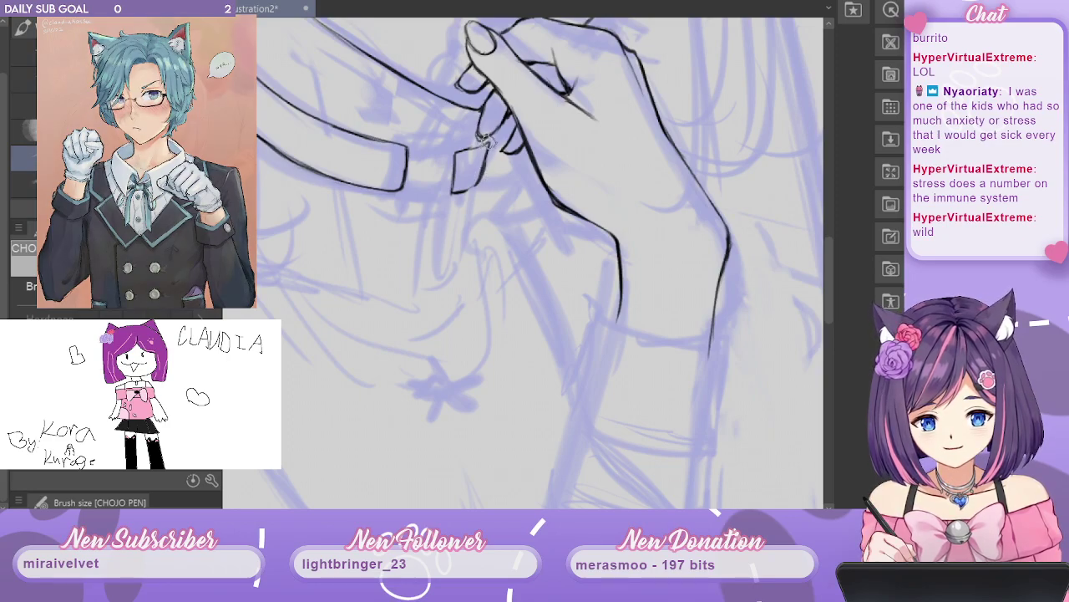
left_click_drag(473, 188, 466, 245)
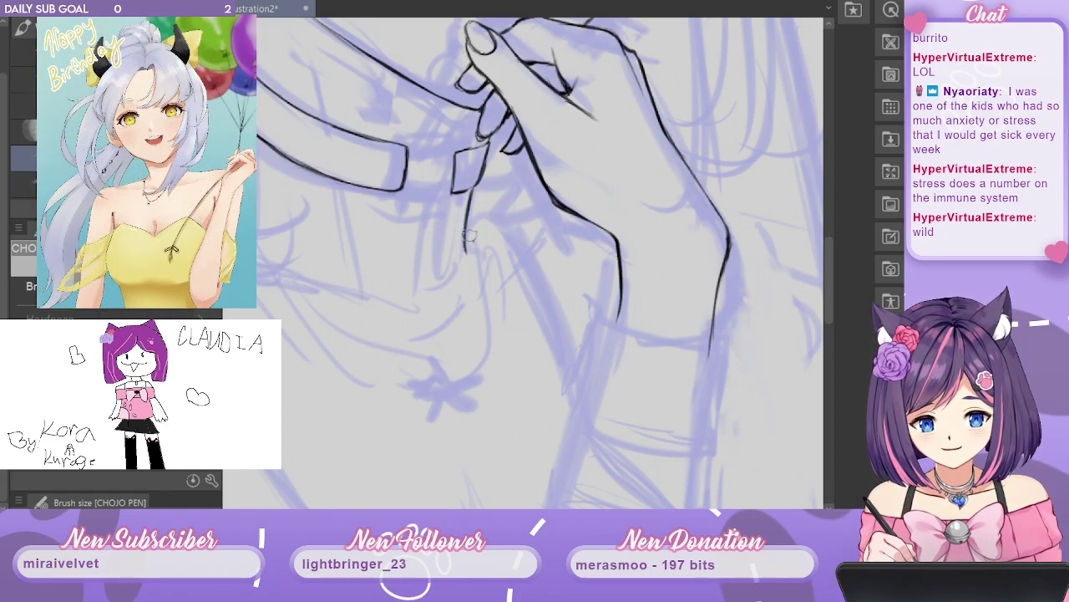
mouse_move(479, 147)
left_mouse_down()
mouse_move(519, 205)
mouse_move(540, 185)
left_mouse_up()
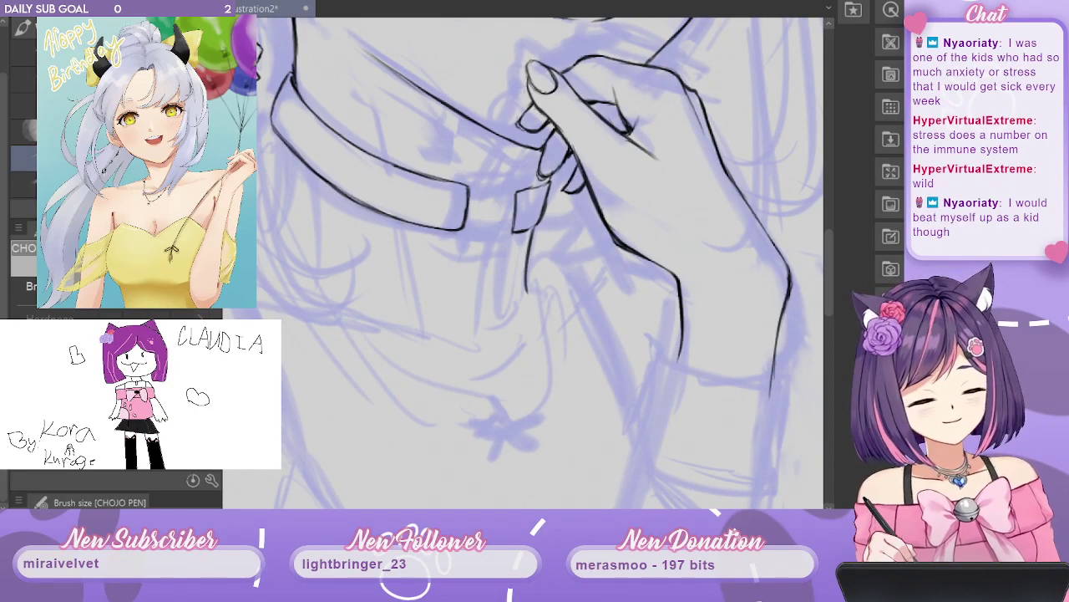
key("h")
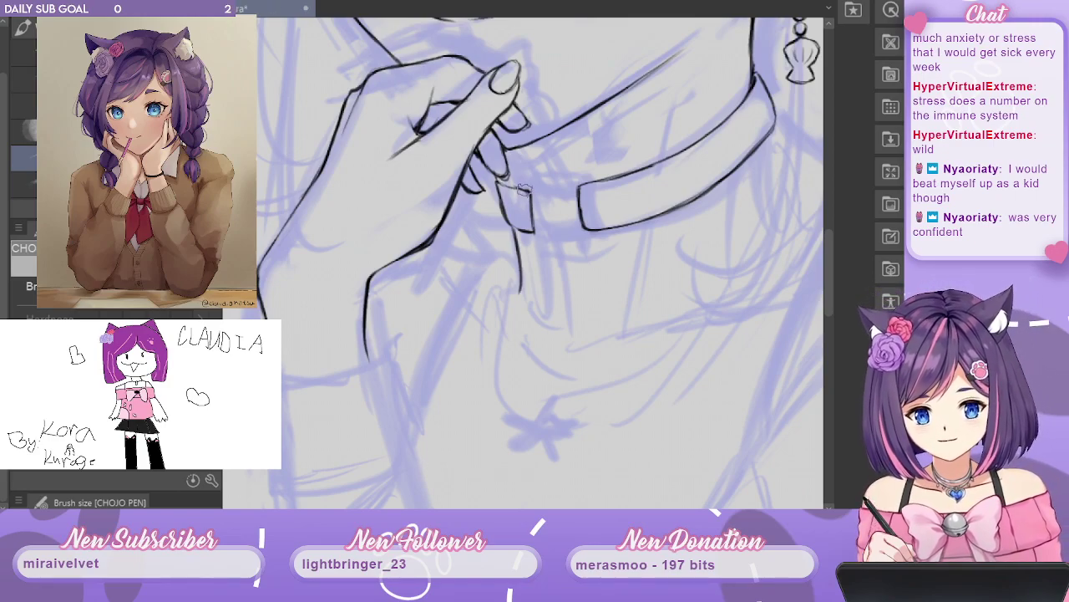
left_click_drag(526, 191, 526, 232)
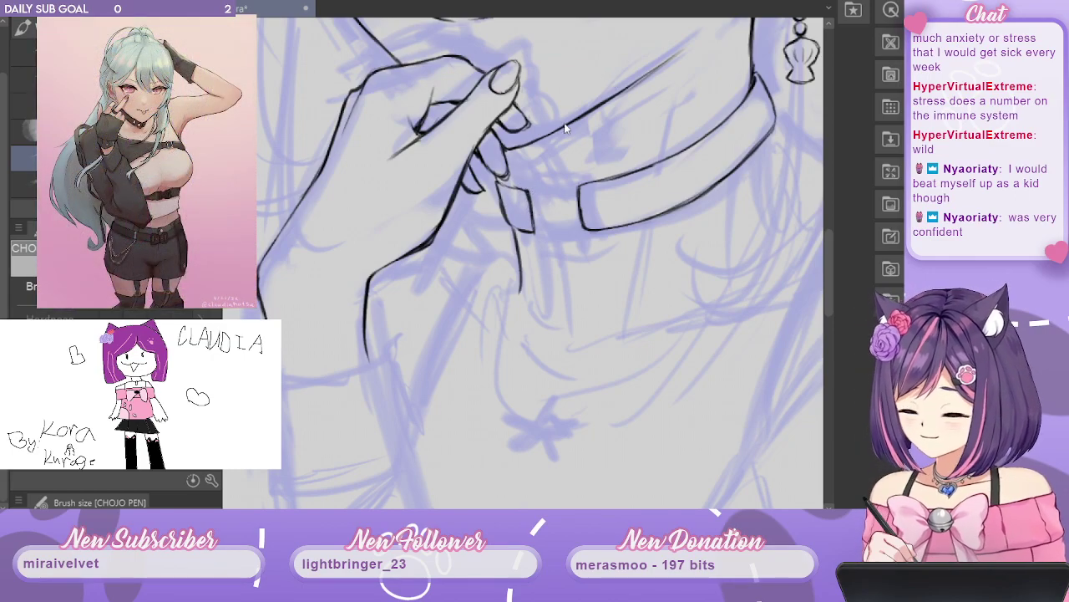
left_click_drag(827, 255, 830, 229)
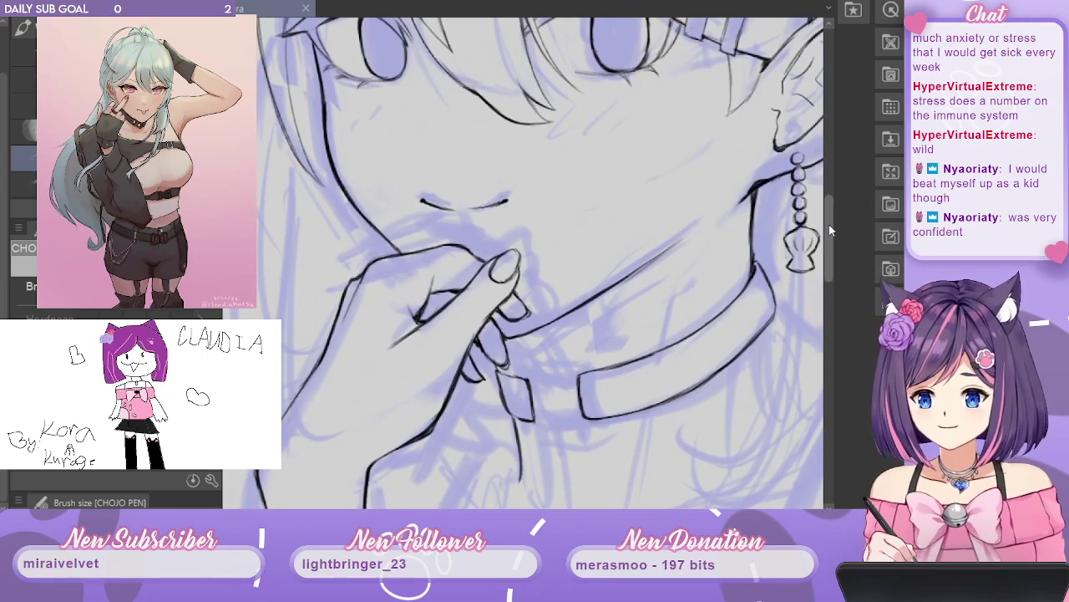
key("ctrl+minus")
key("ctrl+minus")
key("ctrl+minus")
key("ctrl+plus")
key("ctrl+plus")
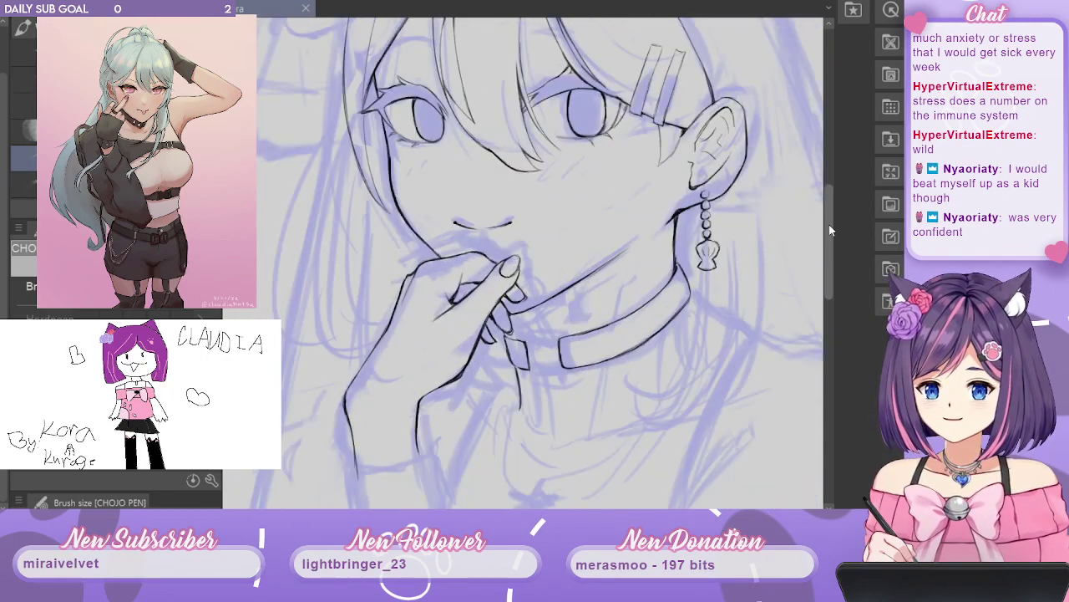
Review the inked head, hand and choker together with the sketched upper body at a wider view.
key("ctrl+minus")
key("ctrl+minus")
key("ctrl+minus")
key("ctrl+plus")
key("ctrl+plus")
key("ctrl+minus")
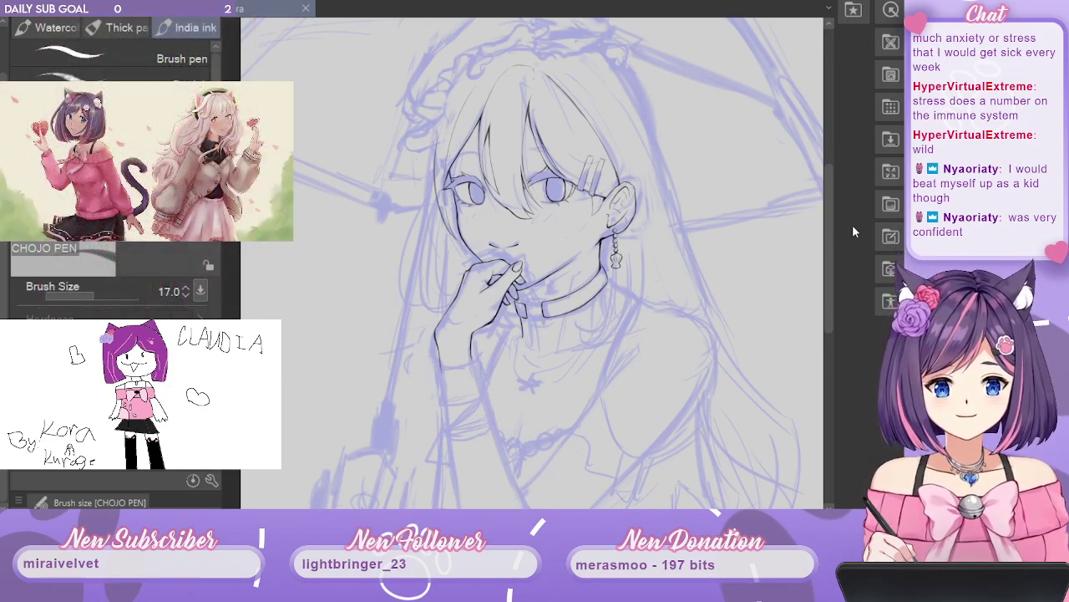
left_click_drag(828, 220, 828, 213)
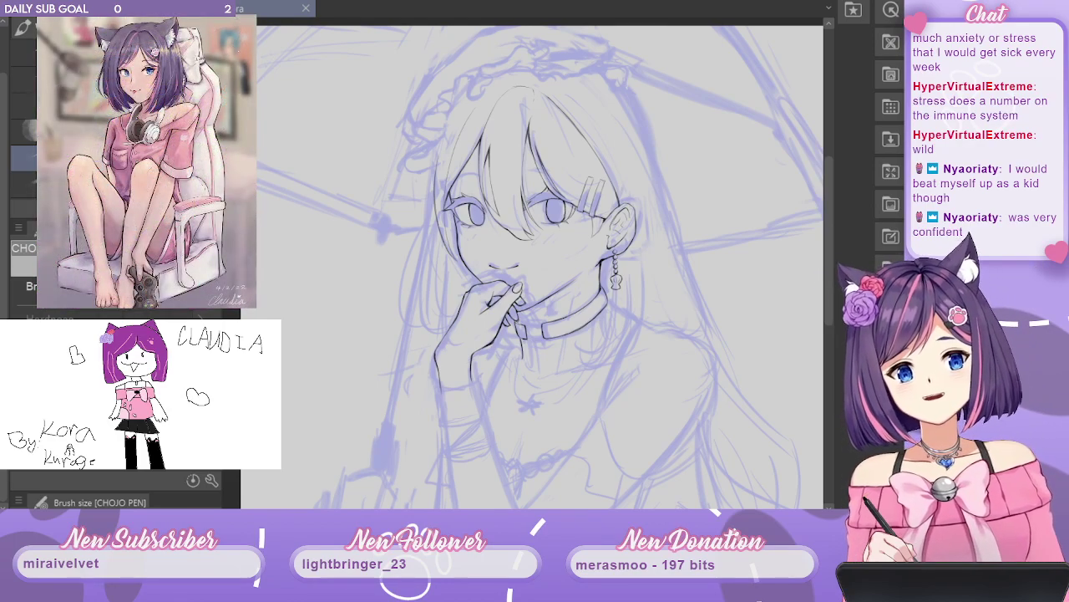
scroll(828, 285, "down", 1)
mouse_move(828, 285)
left_mouse_down()
mouse_move(830, 266)
mouse_move(828, 288)
left_mouse_up()
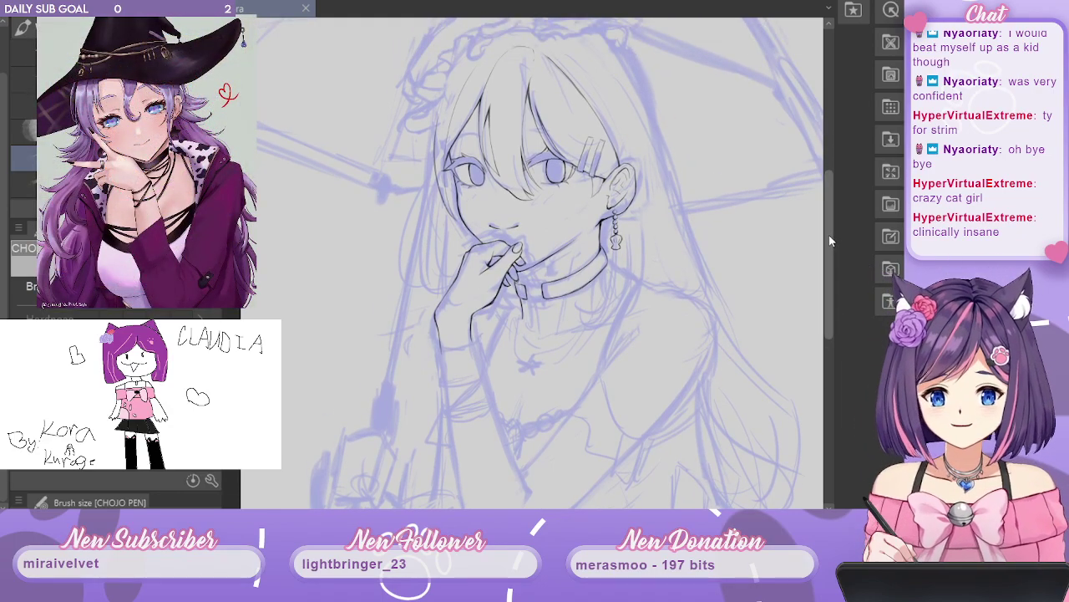
scroll(831, 240, "down", 2)
scroll(831, 240, "down", 3)
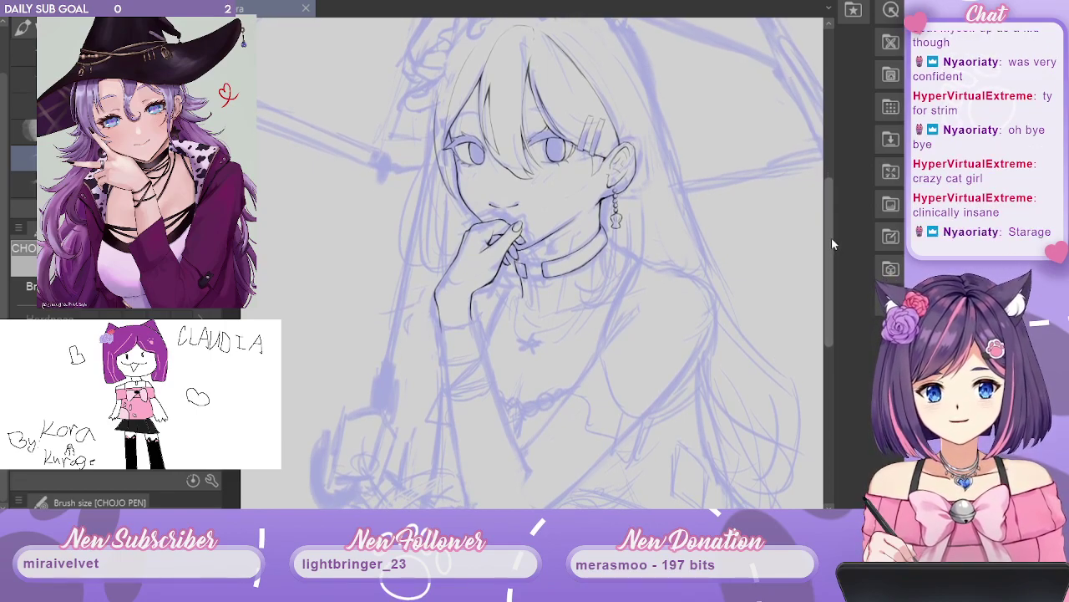
scroll(832, 238, "down", 1)
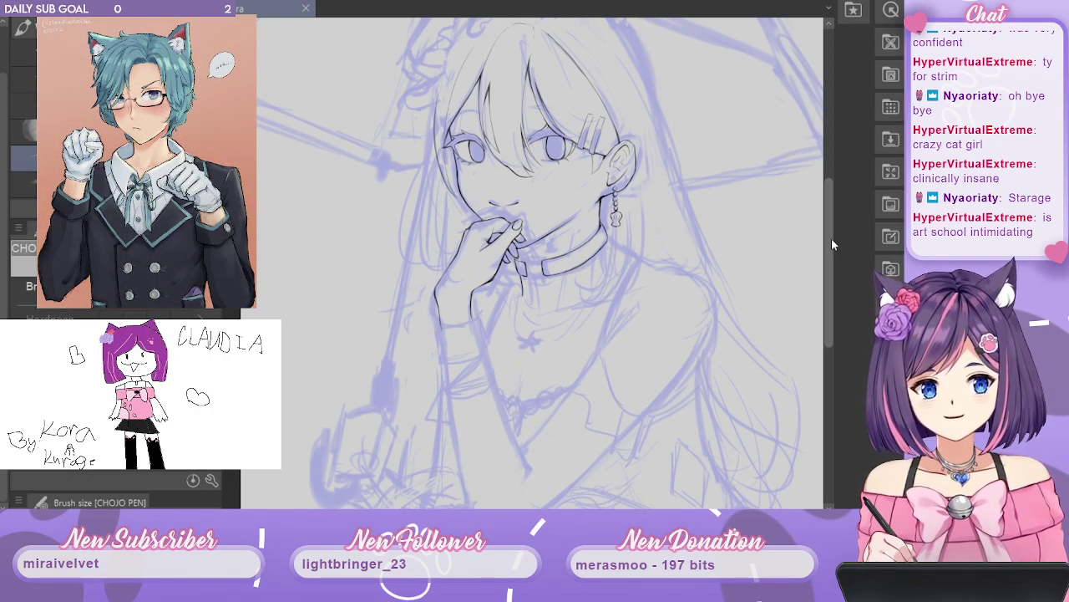
left_click_drag(831, 236, 832, 231)
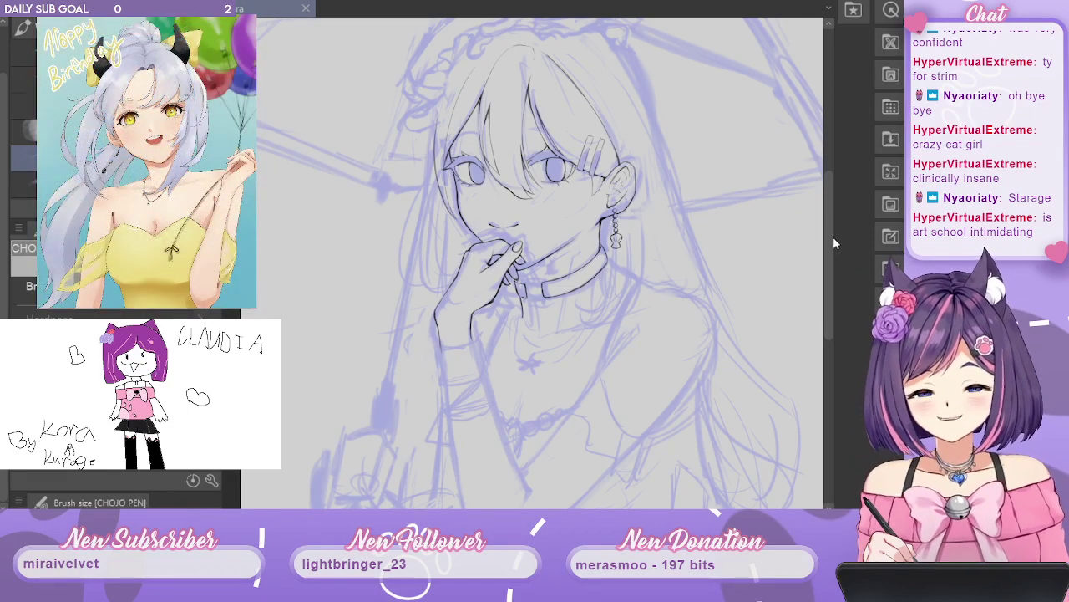
left_click_drag(832, 237, 831, 230)
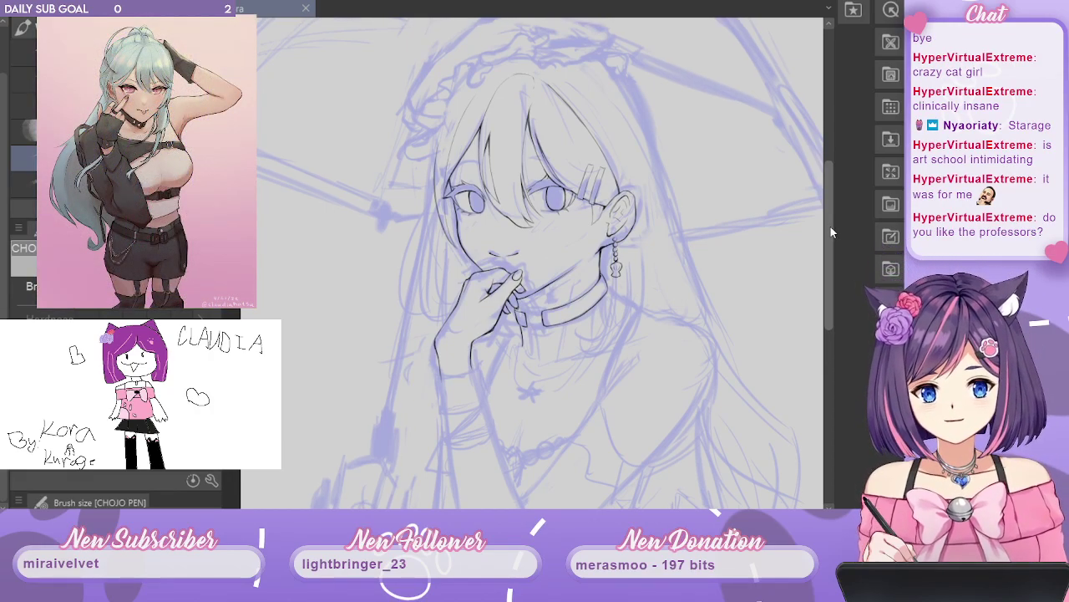
left_click_drag(829, 226, 829, 223)
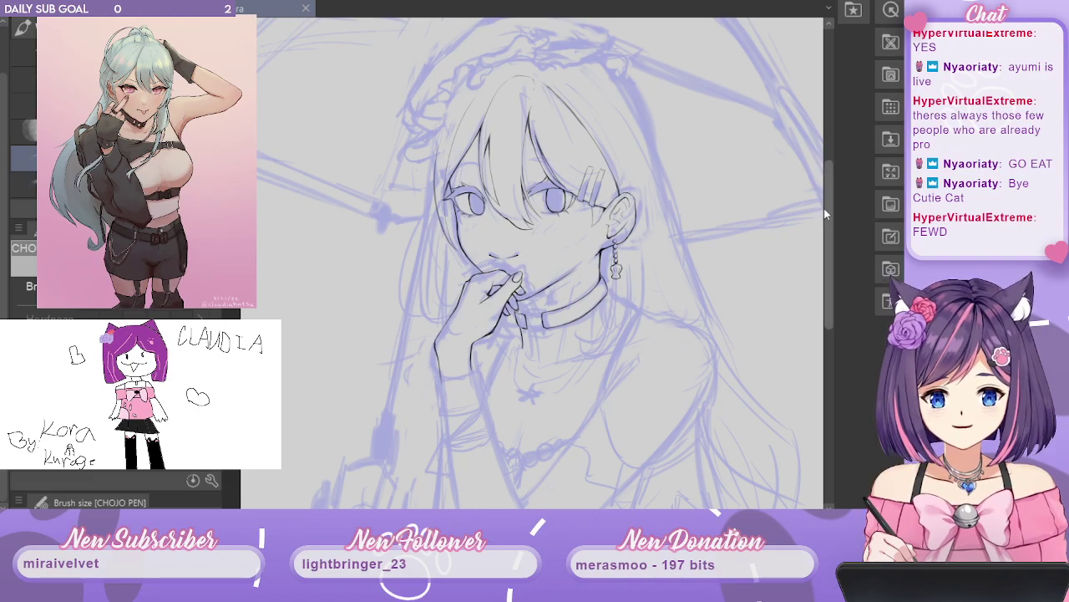
mouse_move(826, 198)
left_mouse_down()
mouse_move(837, 256)
mouse_move(837, 171)
mouse_move(837, 236)
left_mouse_up()
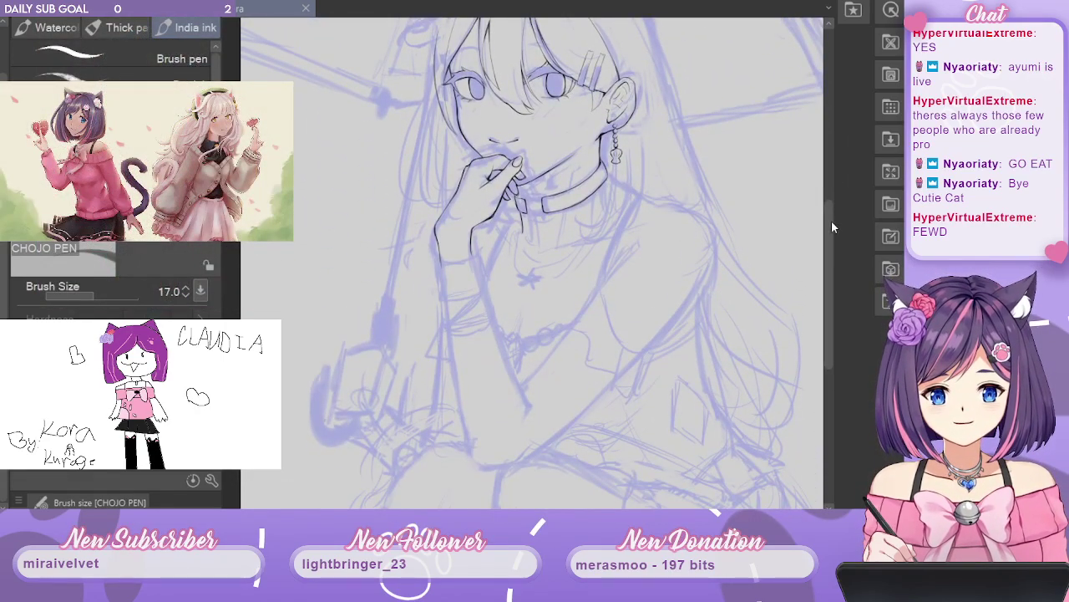